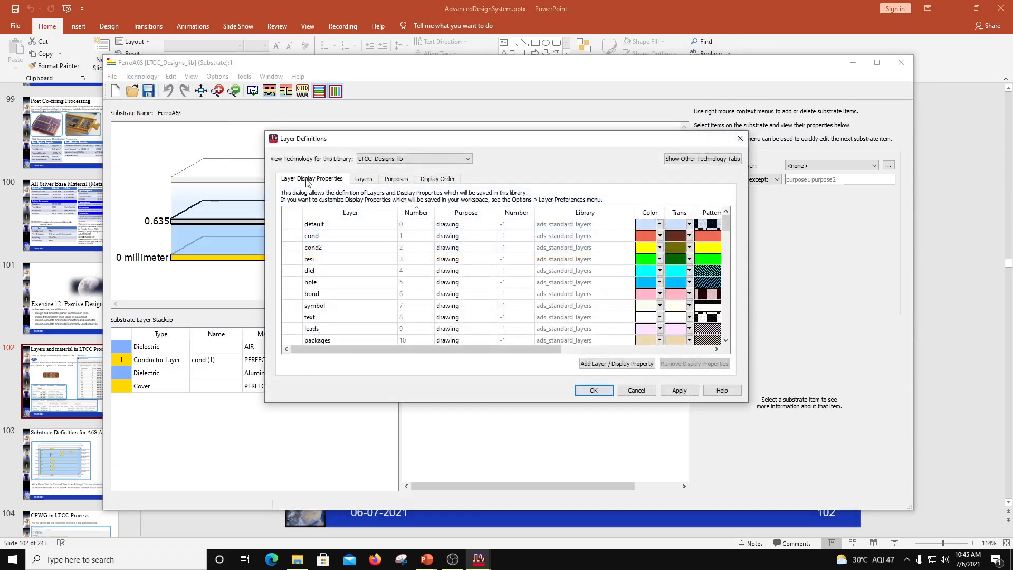
Add two new layers to the LTCC_Designs_lib layer definitions and suppress the repeating Substrate Editor Layers reminder.
drag(381, 142, 456, 183)
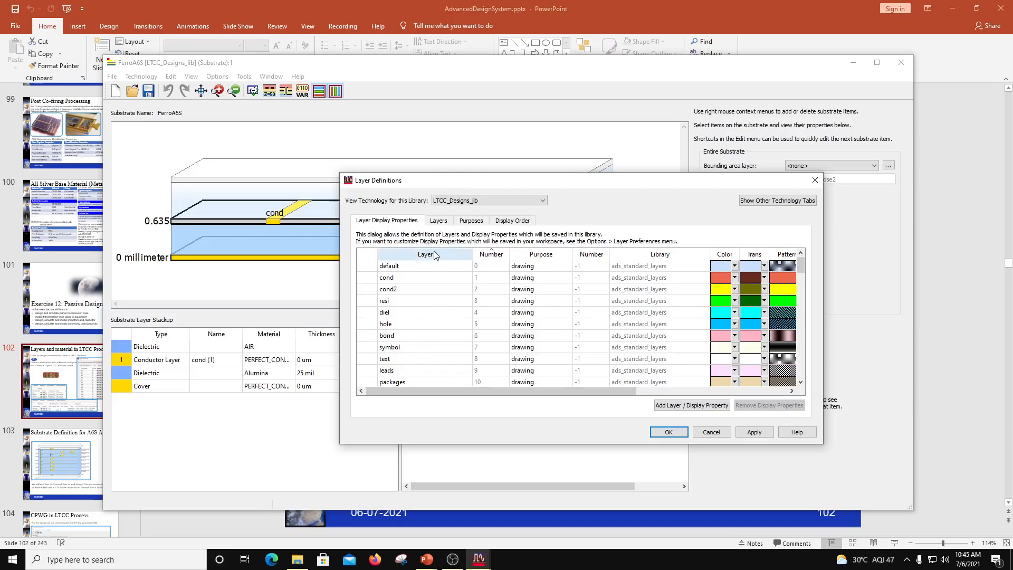
click(438, 221)
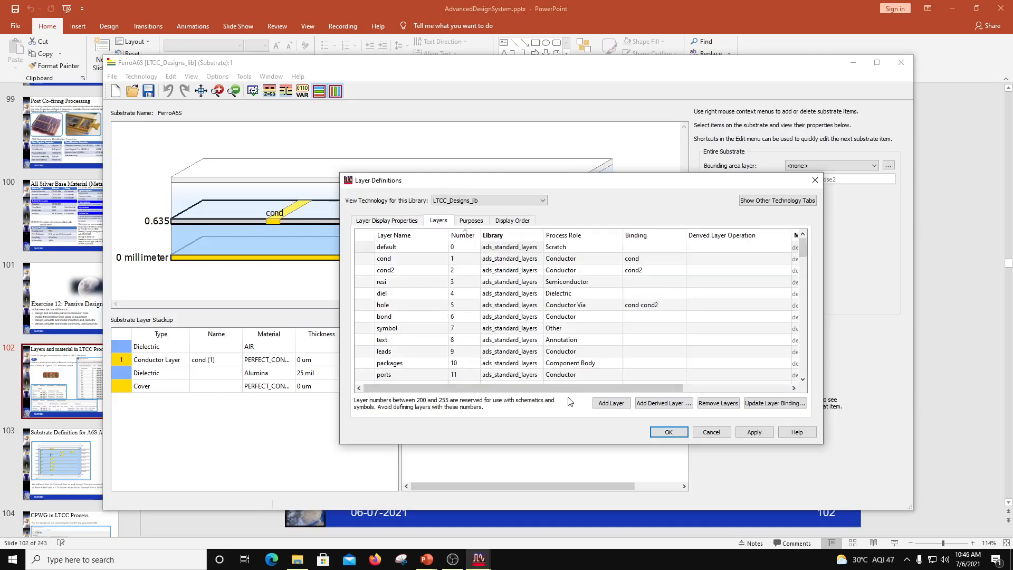
click(598, 404)
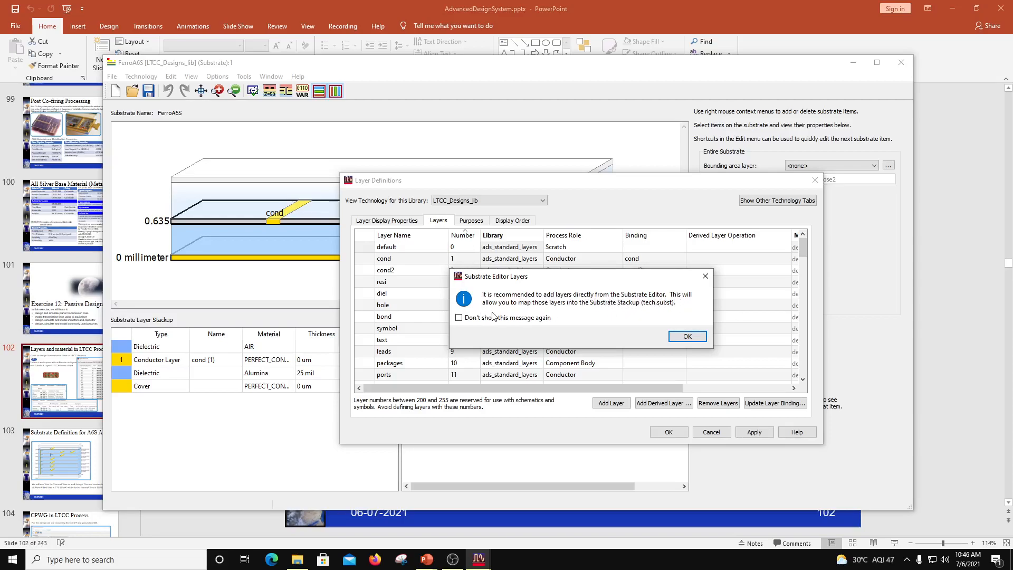
click(458, 318)
click(699, 338)
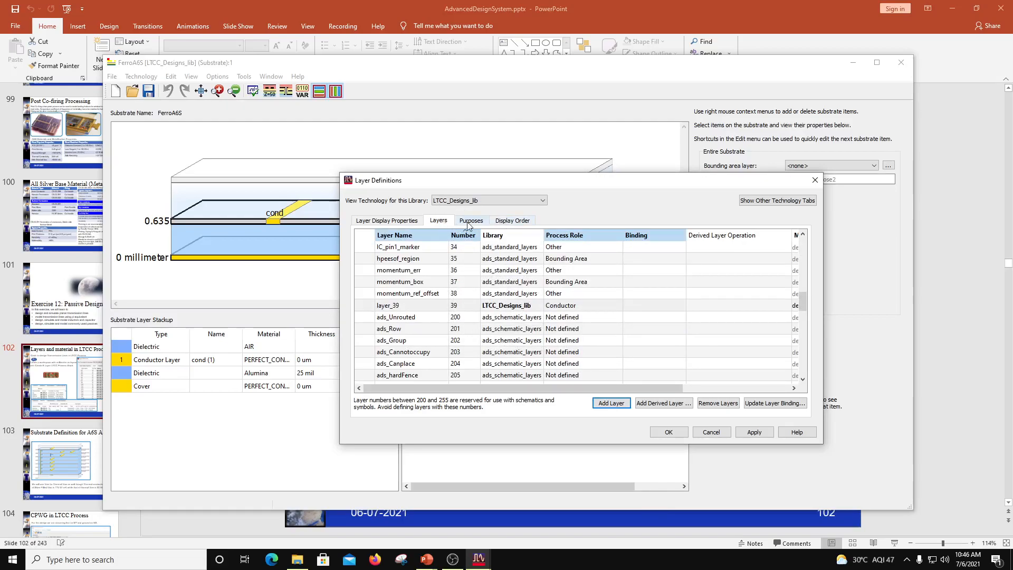
click(611, 404)
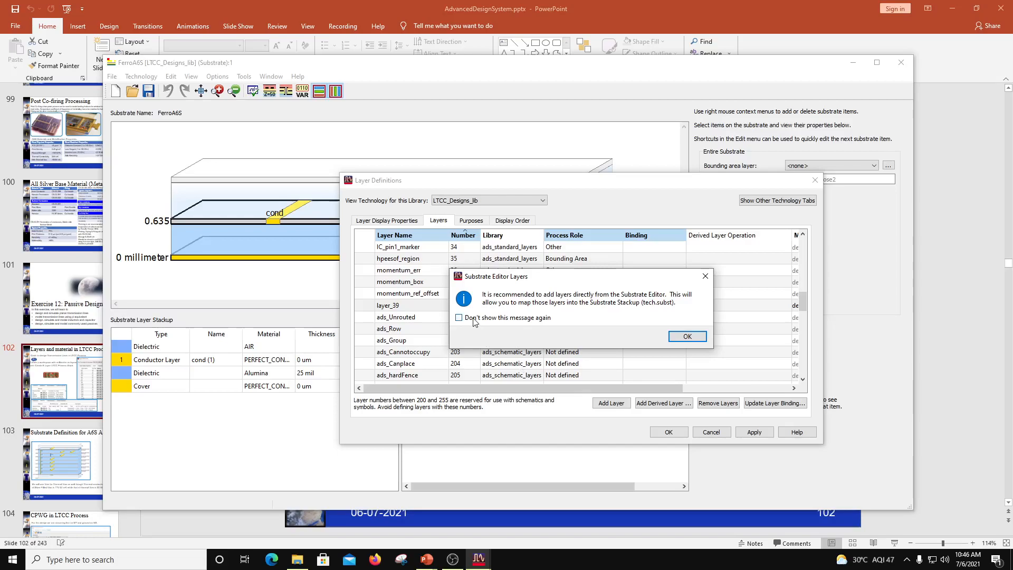
click(675, 339)
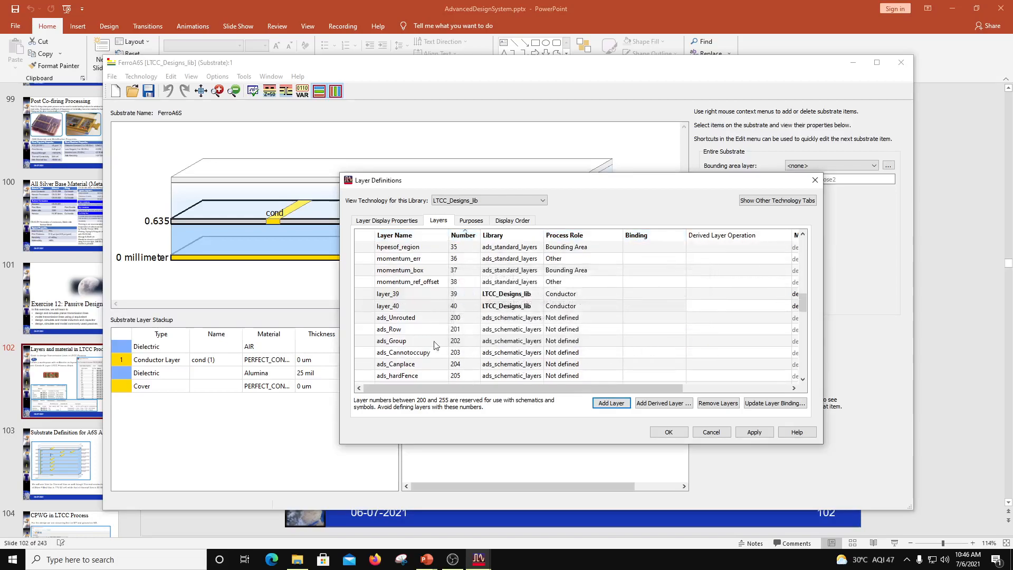
Rename layers 39 and 40 as M0 and M1, keeping Conductor as the process role of M0.
click(405, 307)
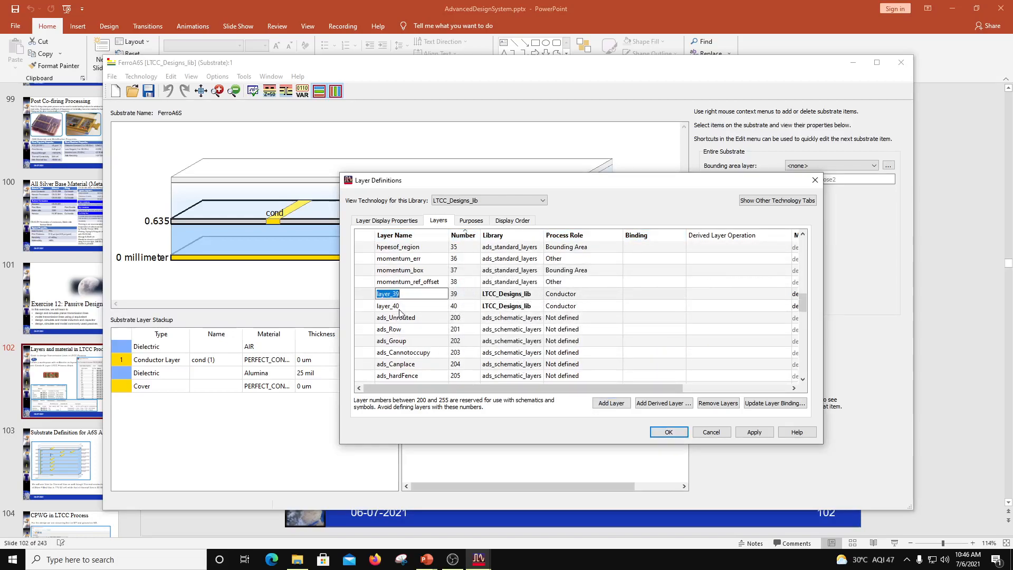
click(399, 310)
click(401, 294)
text(M0)
click(572, 297)
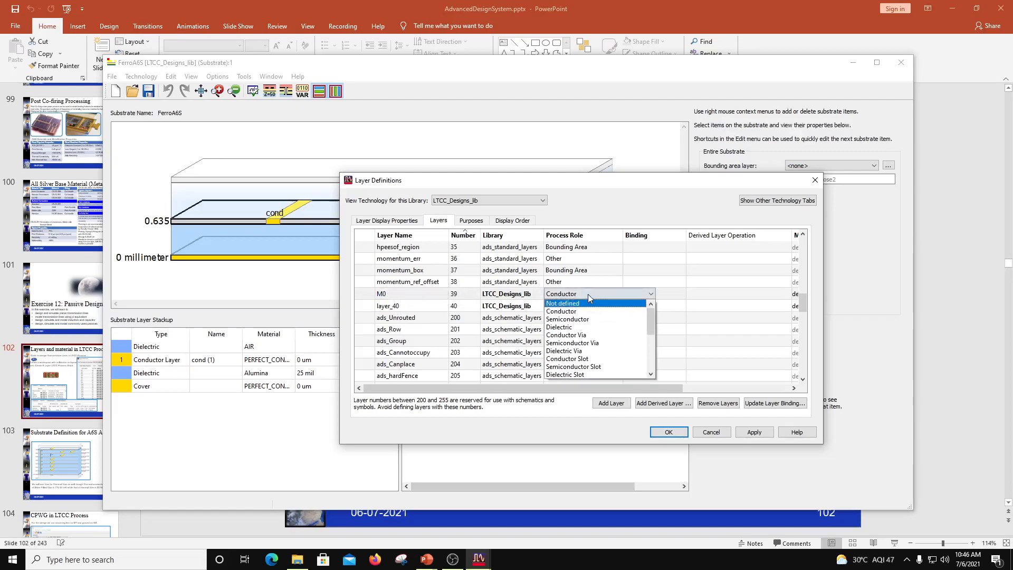
click(407, 306)
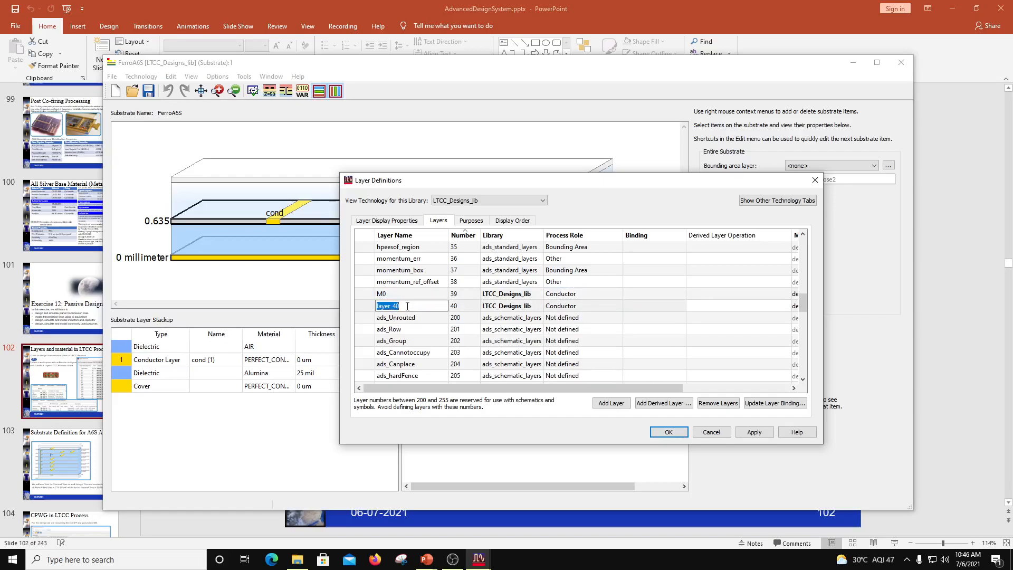
text(M1)
Add four more layers to the library after layer M1.
click(621, 411)
click(621, 411)
click(621, 411)
click(621, 411)
Rename layers 41 to 44 as M2, M3, M4 and M5.
double_click(410, 259)
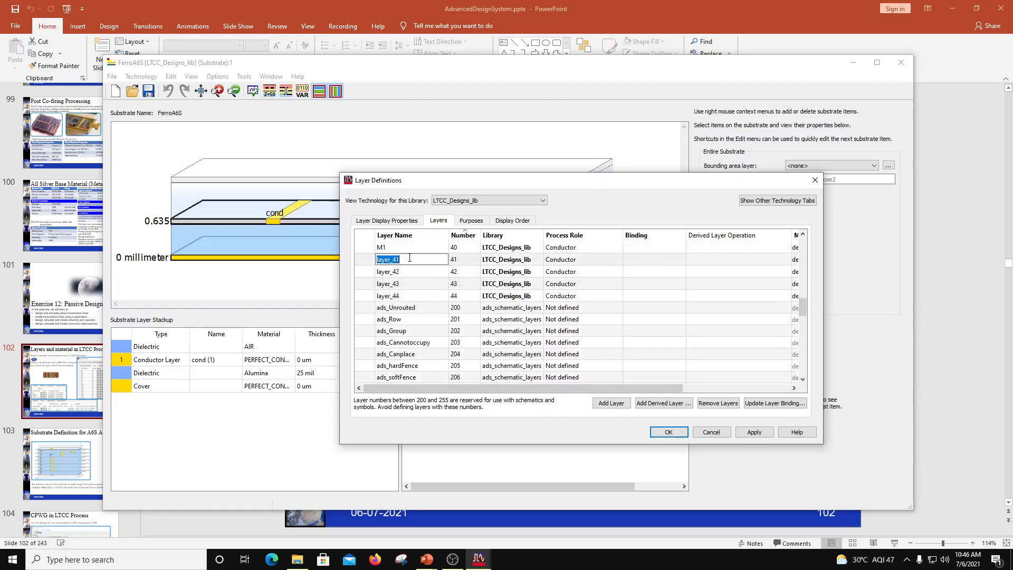
text(M2)
double_click(402, 270)
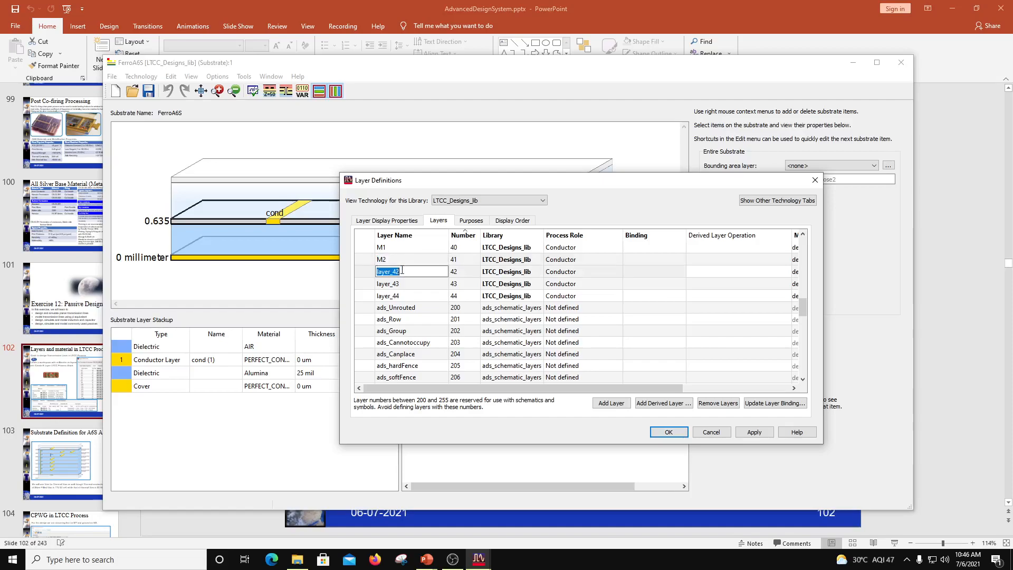
text(M)
double_click(408, 285)
text(M4)
double_click(404, 294)
text(M)
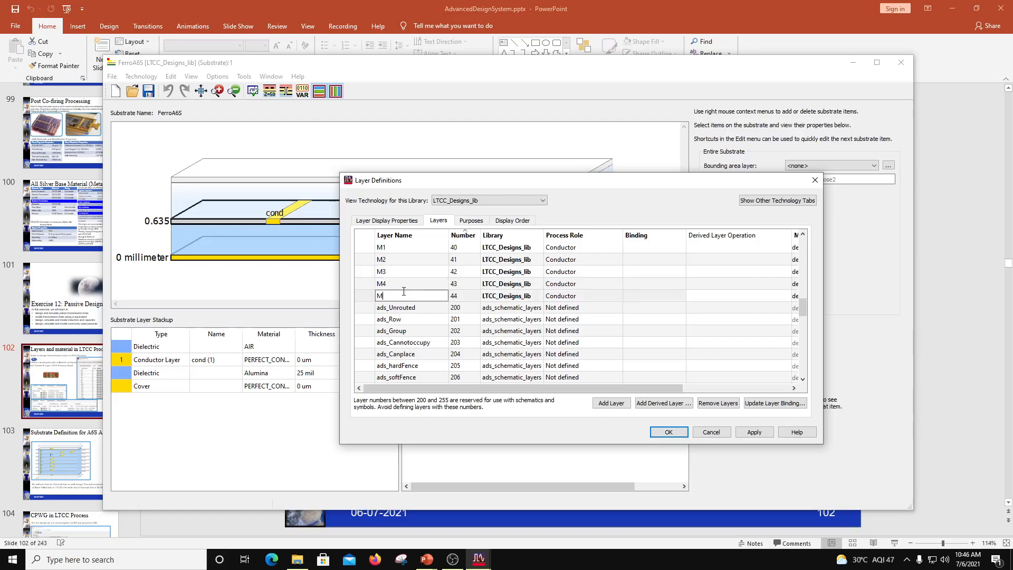
text(5)
Add two more layers after M5 and name them M6 and M7.
click(624, 405)
click(624, 402)
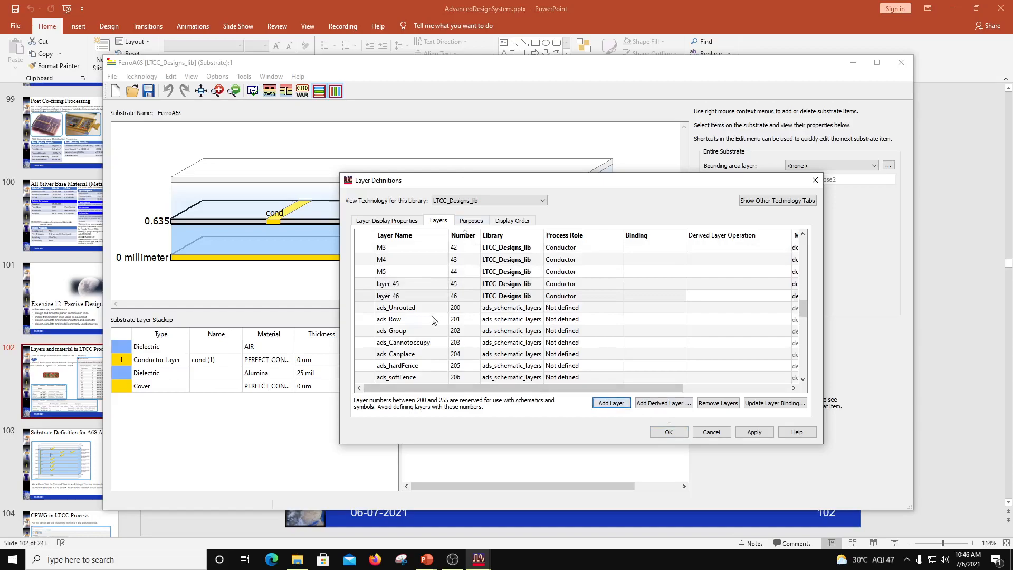
double_click(390, 285)
text(M6)
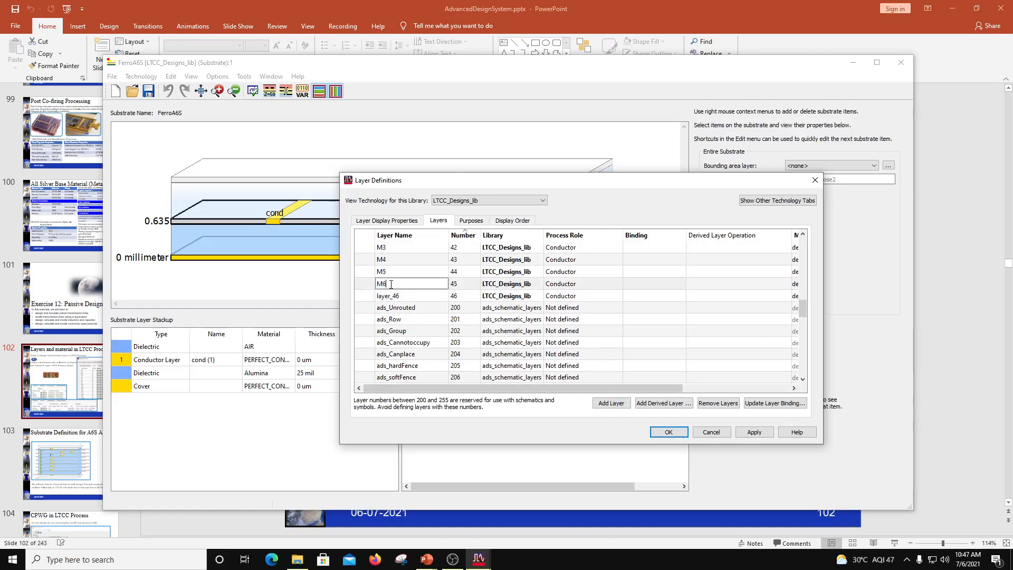
double_click(393, 297)
text(M7)
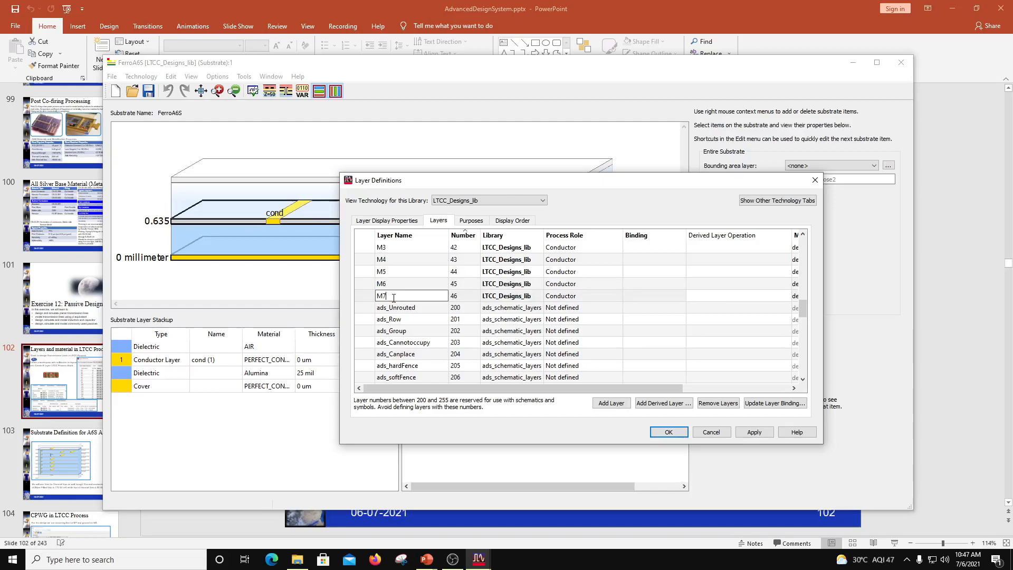
scroll(591, 308, up, 3)
scroll(572, 324, down, 2)
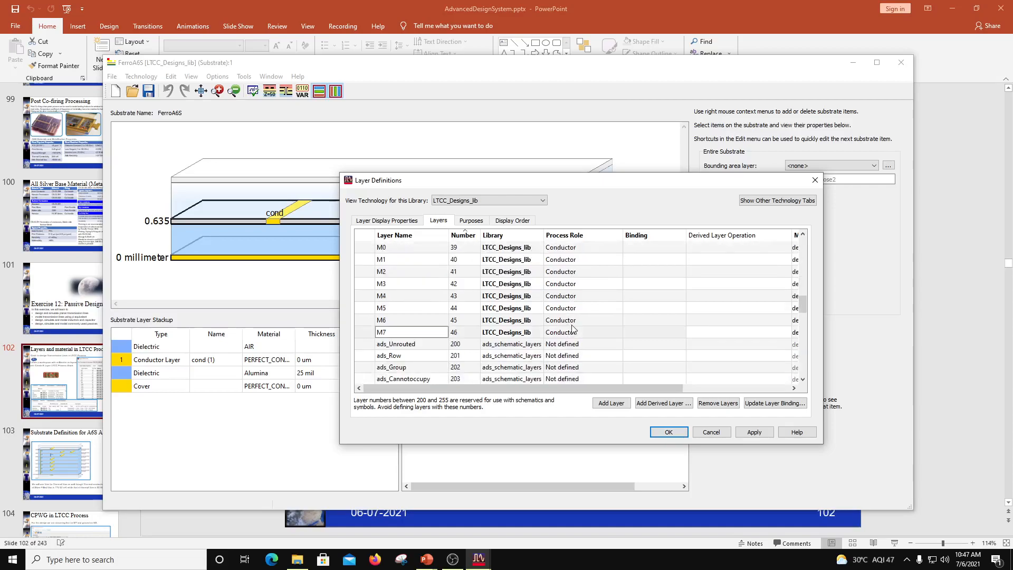
click(393, 346)
double_click(395, 333)
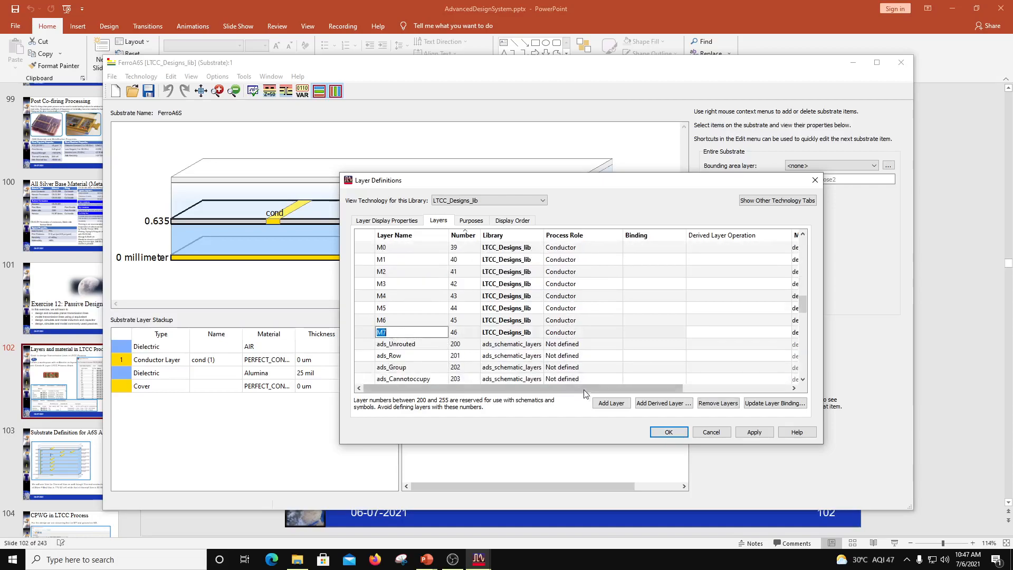
Add seven more layers to the library after layer M7.
click(613, 404)
click(614, 403)
click(614, 404)
click(613, 404)
click(613, 404)
click(613, 404)
click(613, 403)
scroll(558, 363, up, 2)
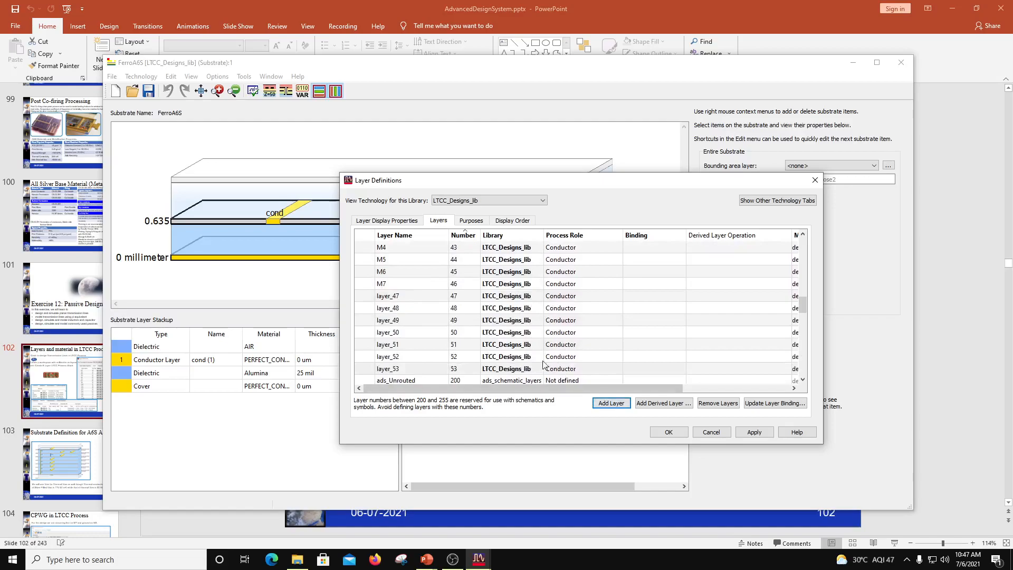
Rename layers 47 and 48 as via0 and via1 and set both process roles to Conductor Via.
double_click(411, 297)
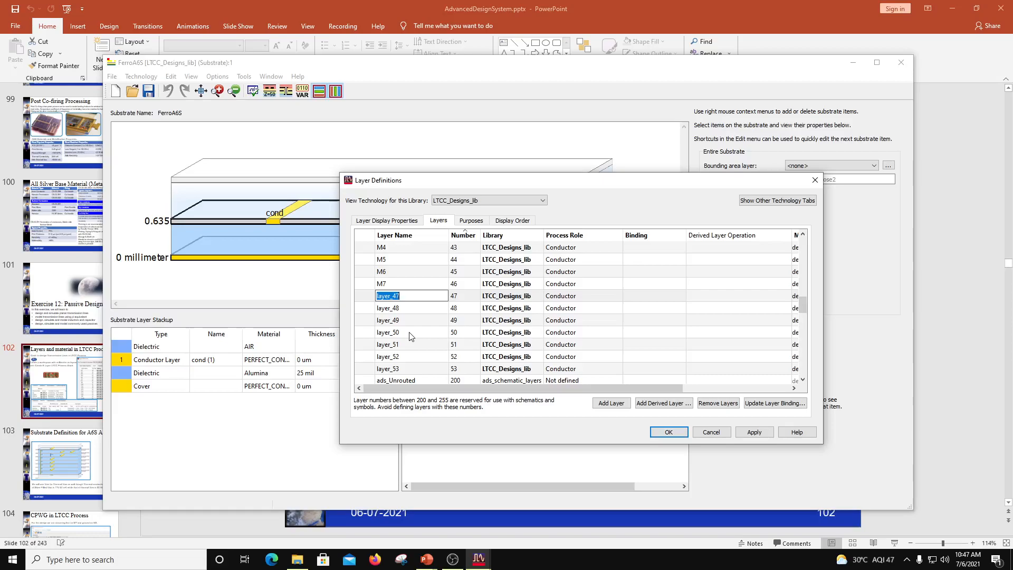
text(via0)
click(576, 298)
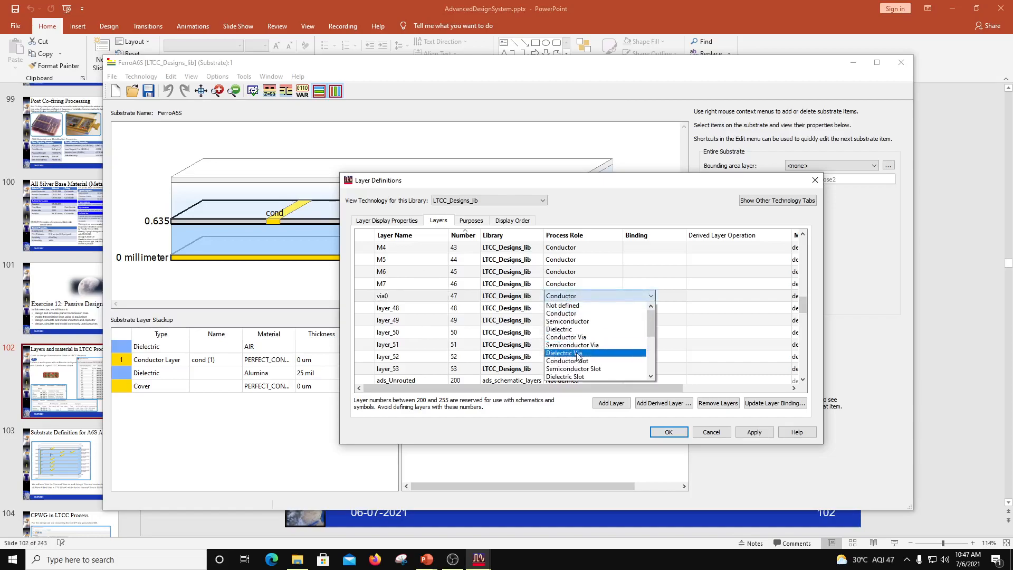
click(580, 338)
double_click(389, 309)
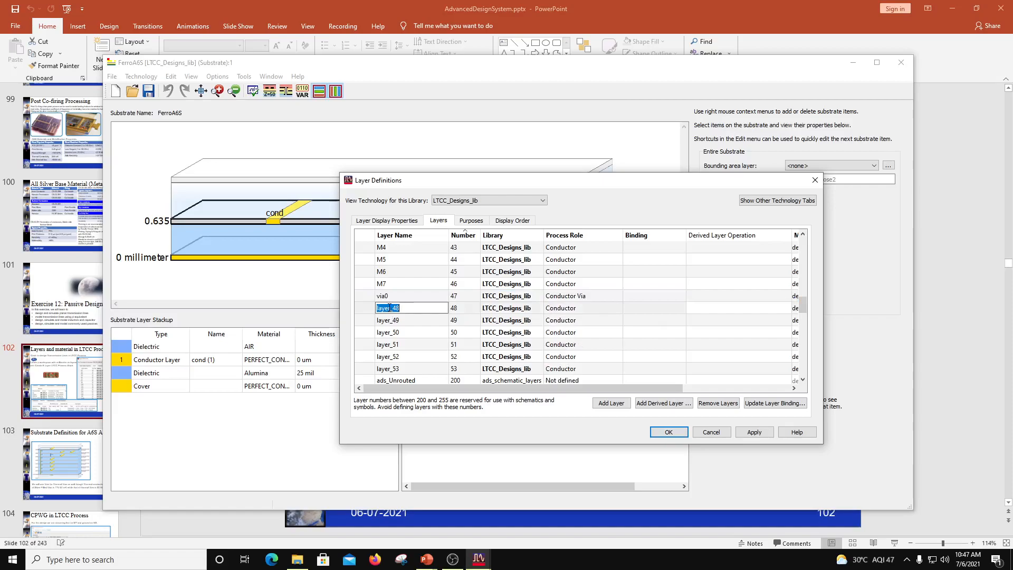
text(via1)
click(573, 309)
click(567, 350)
Rename layers 49 and 50 as via2 and via3 and set both process roles to Conductor Via.
click(384, 316)
click(396, 316)
text(vi)
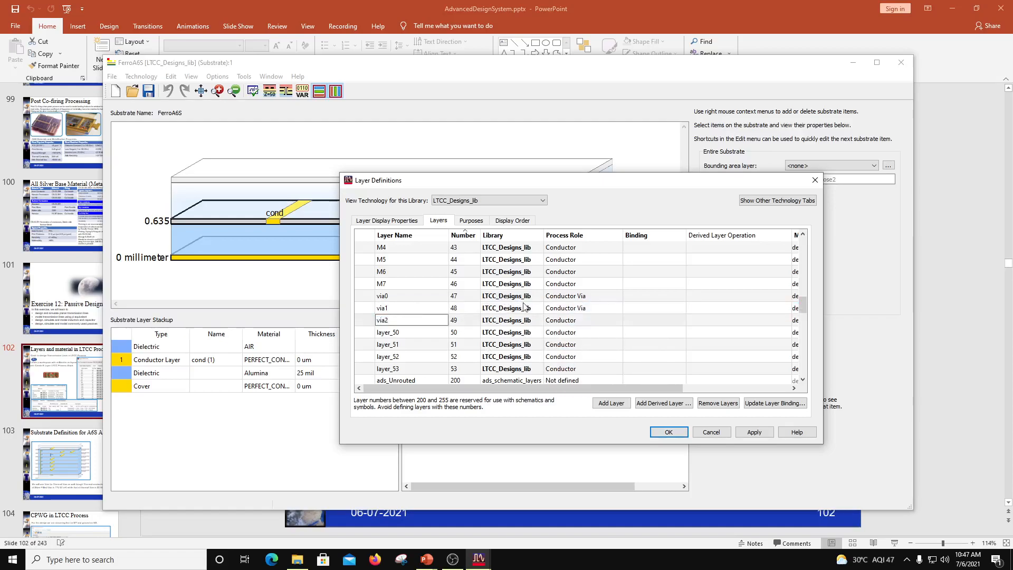
click(550, 319)
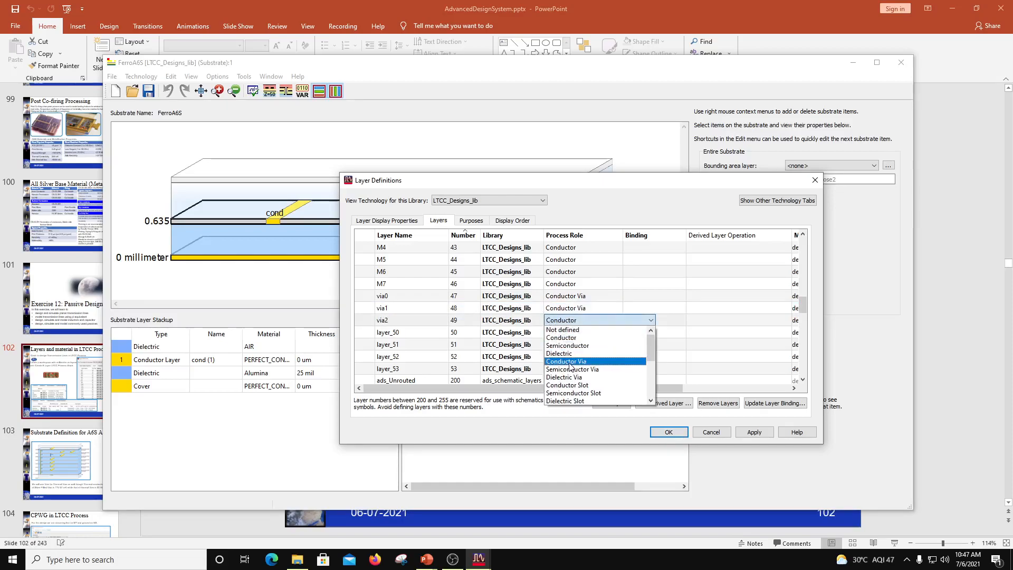
click(570, 363)
click(399, 332)
text(via3)
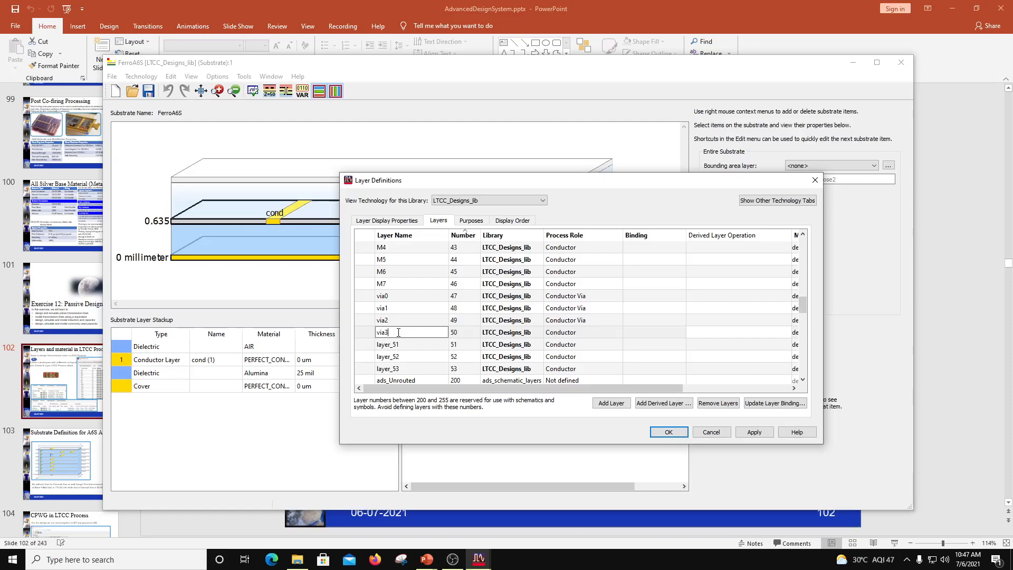
click(573, 334)
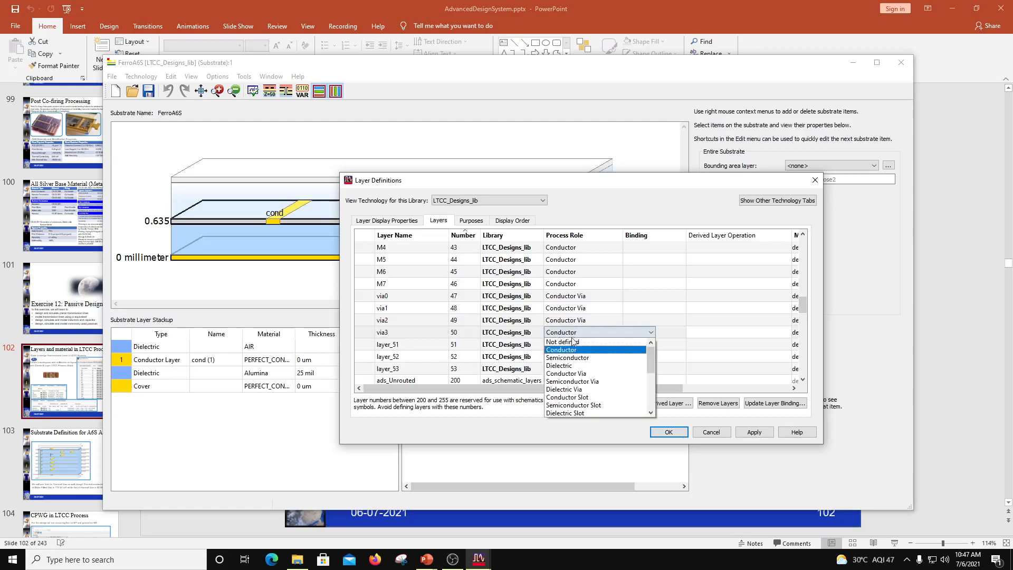
click(566, 373)
Rename layers 51 and 52 as via4 and via5 and set both process roles to Conductor Via.
click(387, 345)
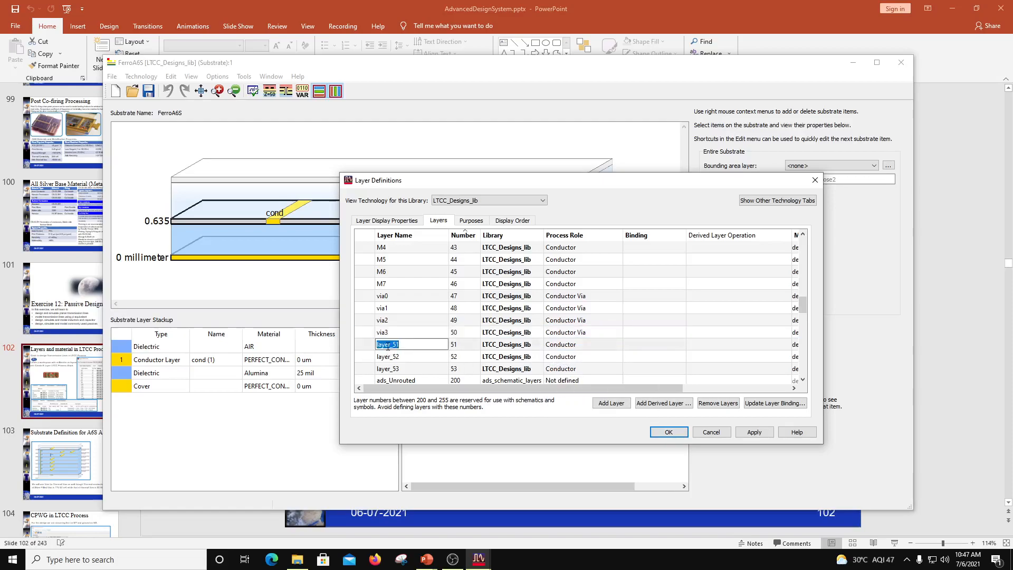
text(via4)
click(567, 345)
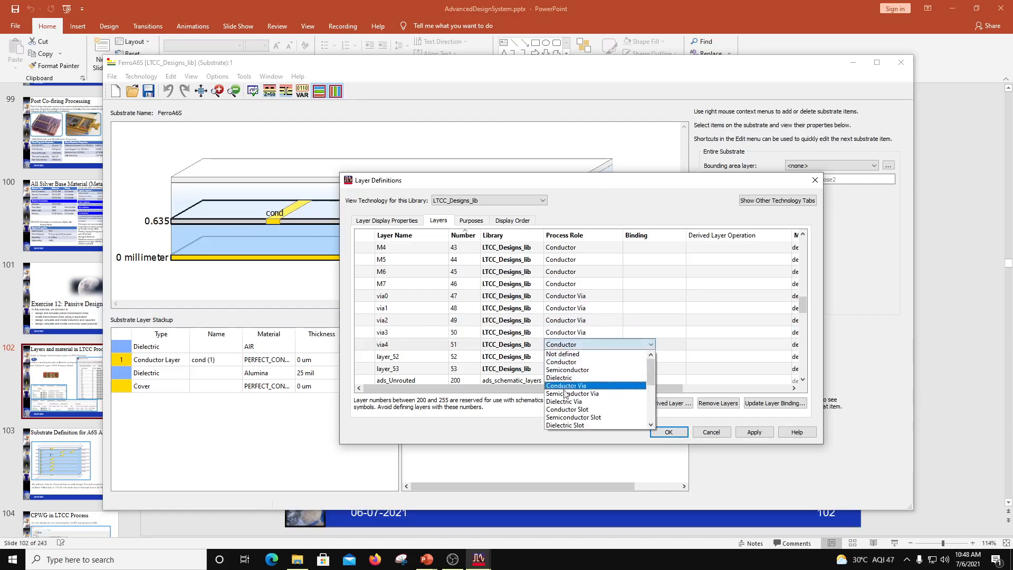
click(573, 387)
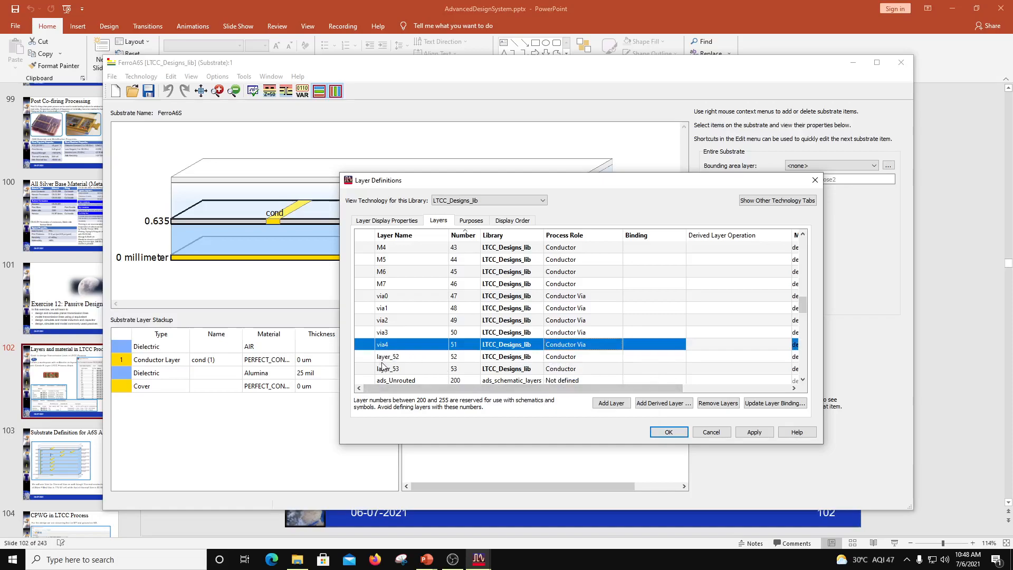
click(383, 362)
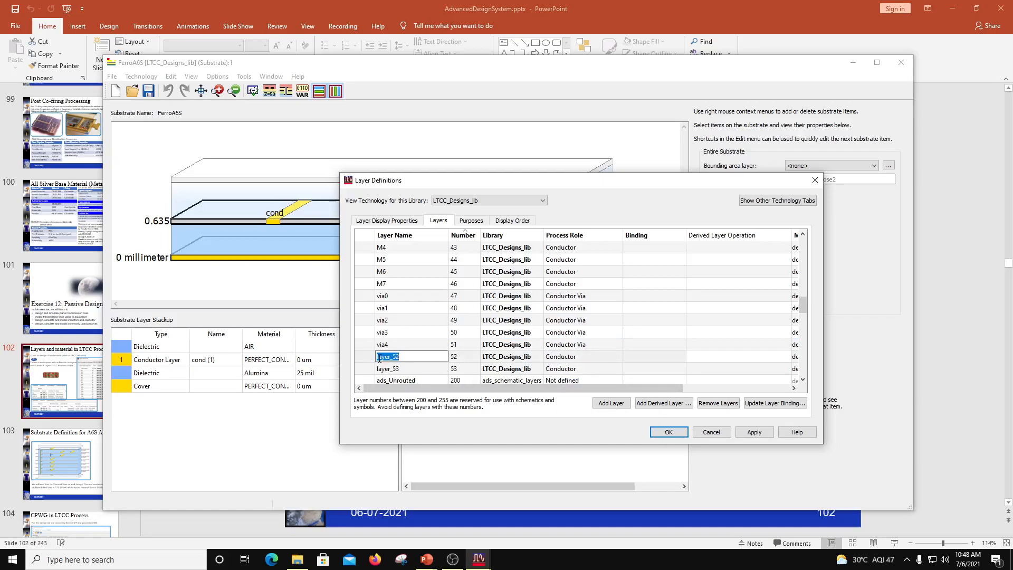
text(via5)
click(562, 357)
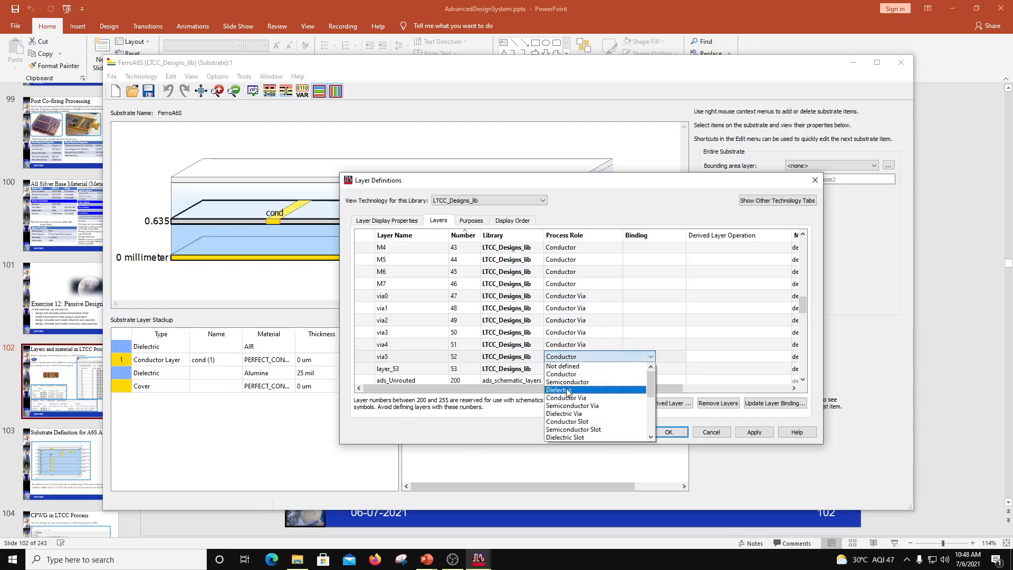
click(566, 397)
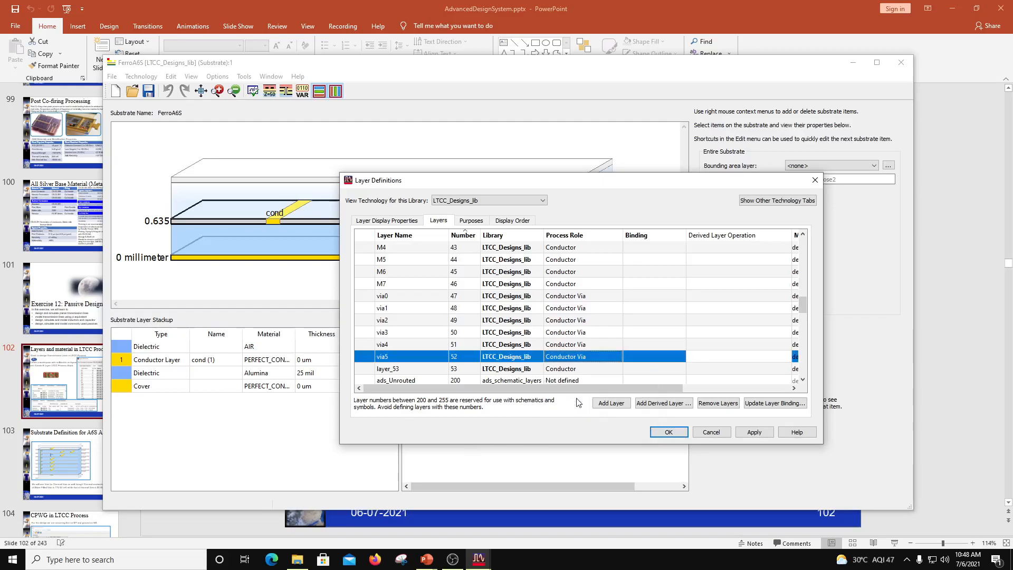
Rename layer 53 as via6 and set its process role to Conductor Via.
click(397, 368)
text(via6)
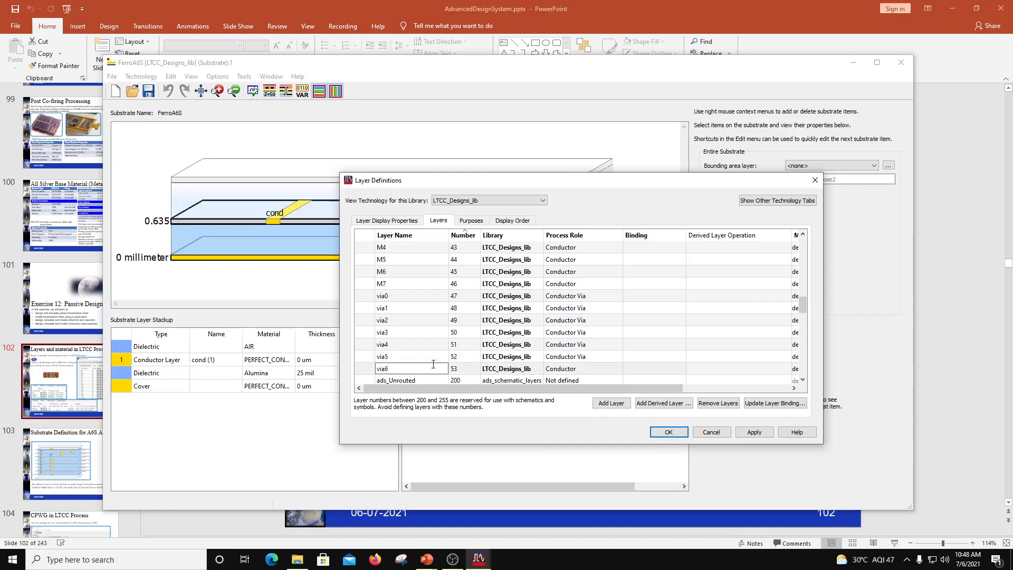
click(576, 370)
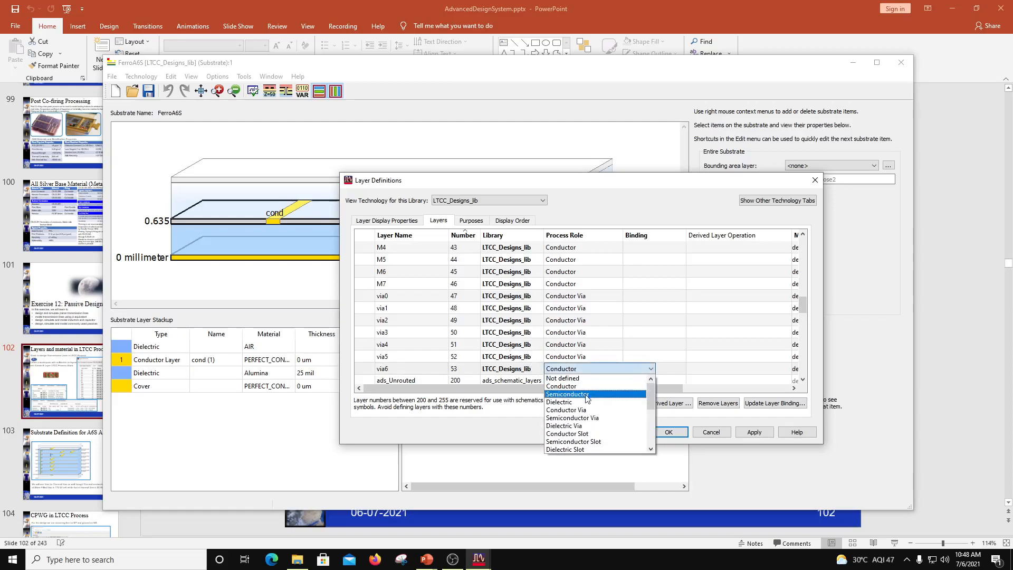
click(565, 410)
scroll(481, 364, down, 1)
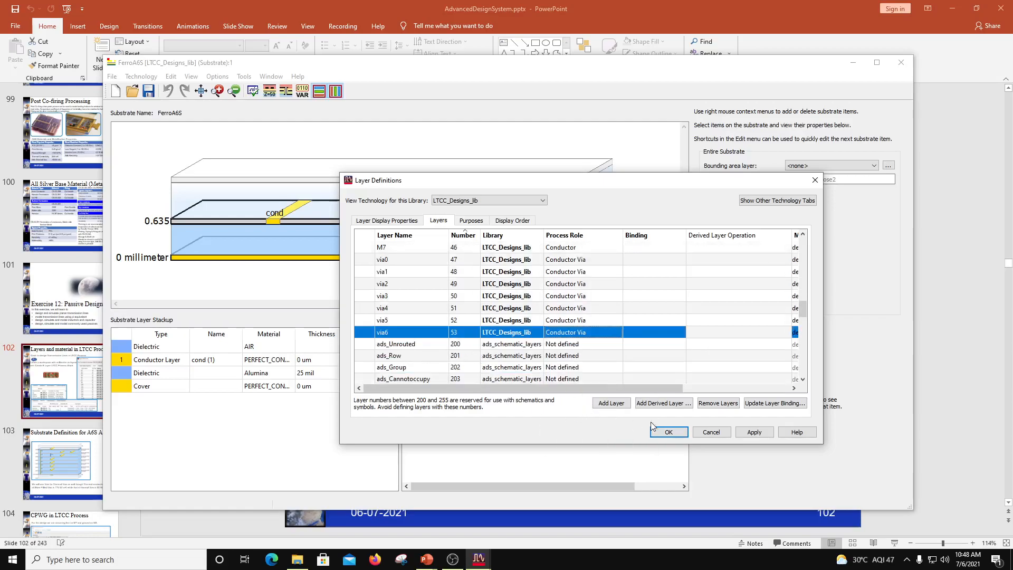
Add layer 54 to LTCC_Designs_lib, name it TFR, and apply the layer definitions.
click(612, 403)
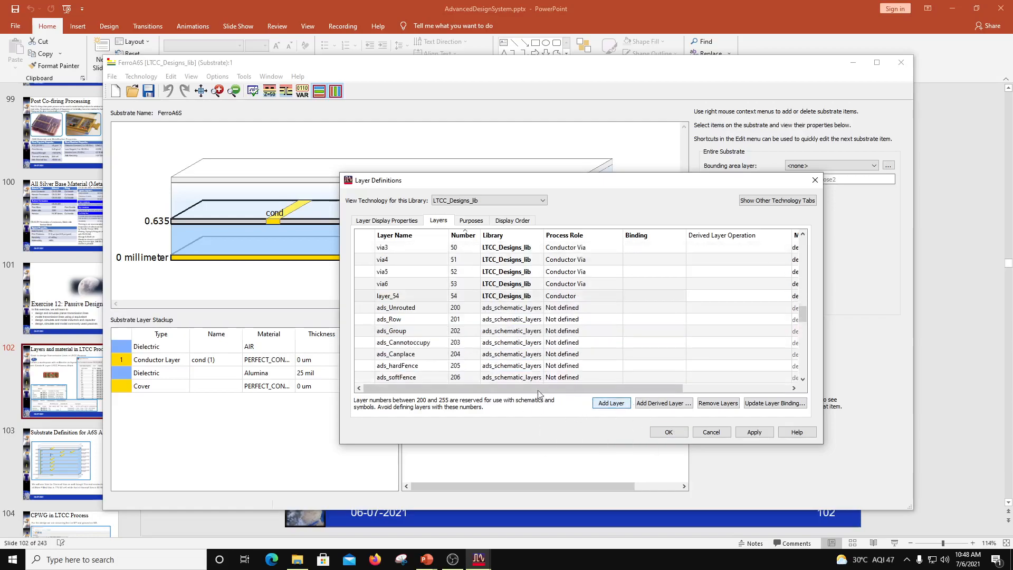
double_click(396, 296)
text(TFR)
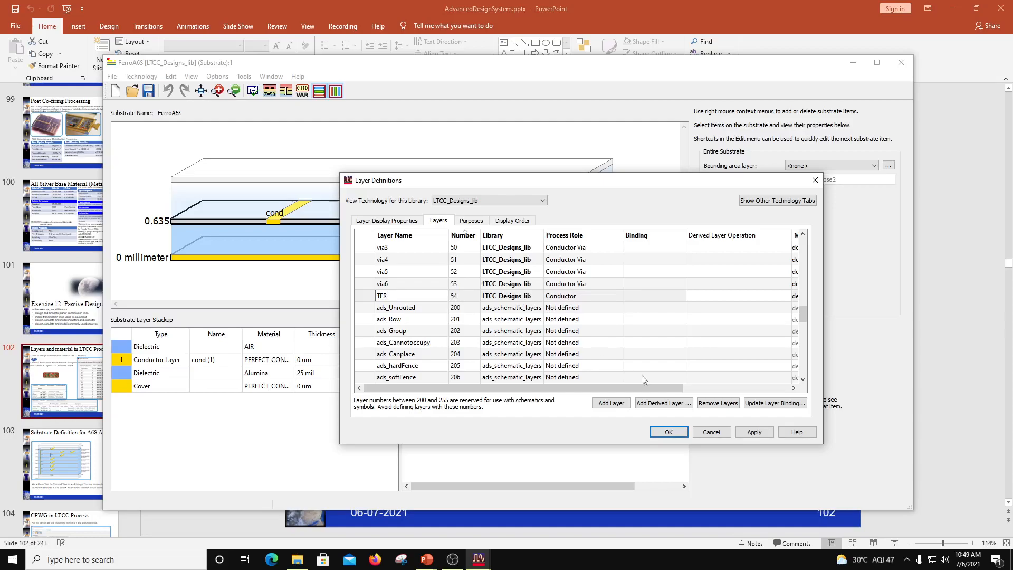
click(754, 433)
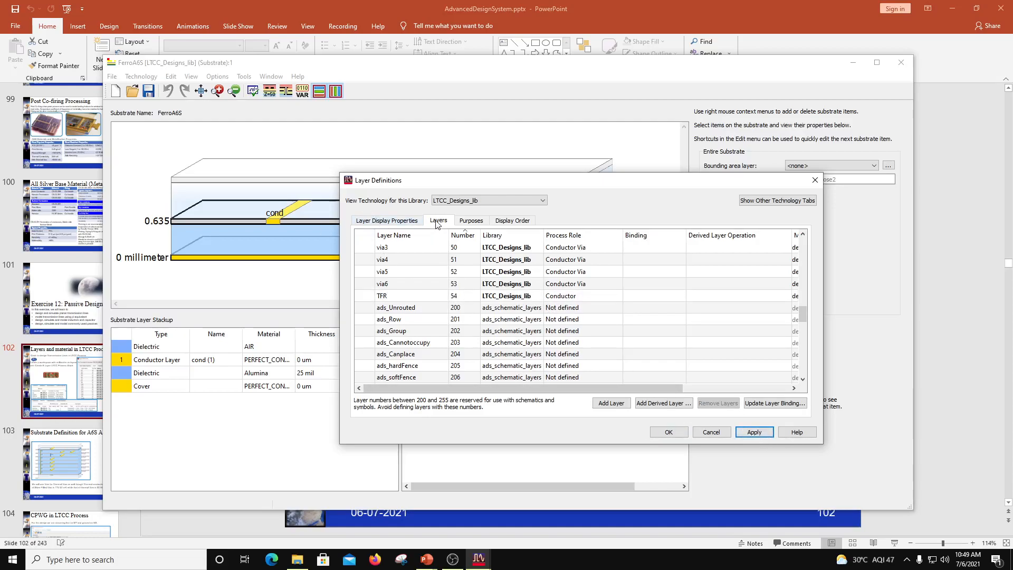
Set the display colors of layer M2 to medium green and layer M3 to purple (#aa55ff).
click(377, 223)
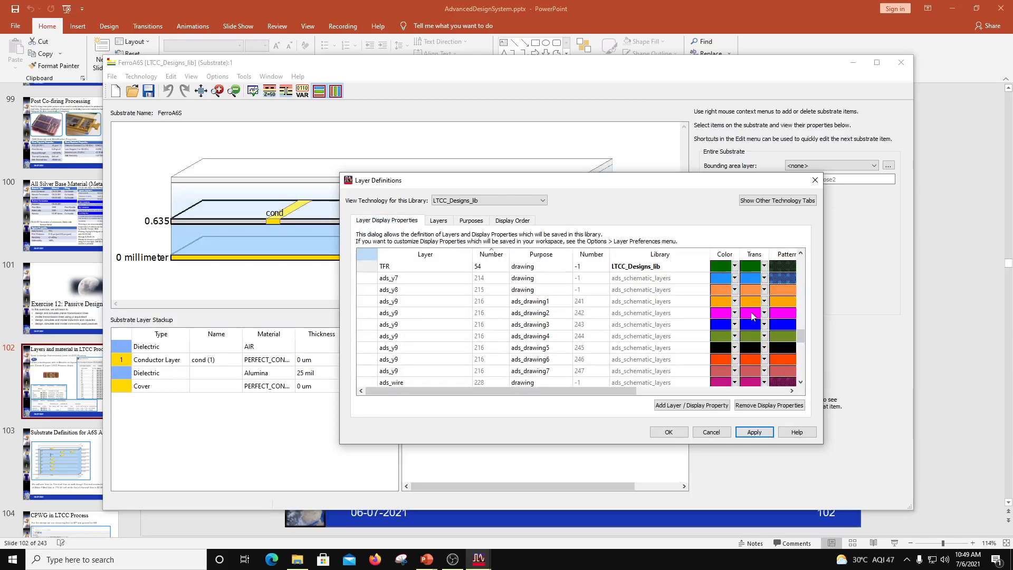
scroll(654, 340, up, 3)
scroll(654, 340, up, 3)
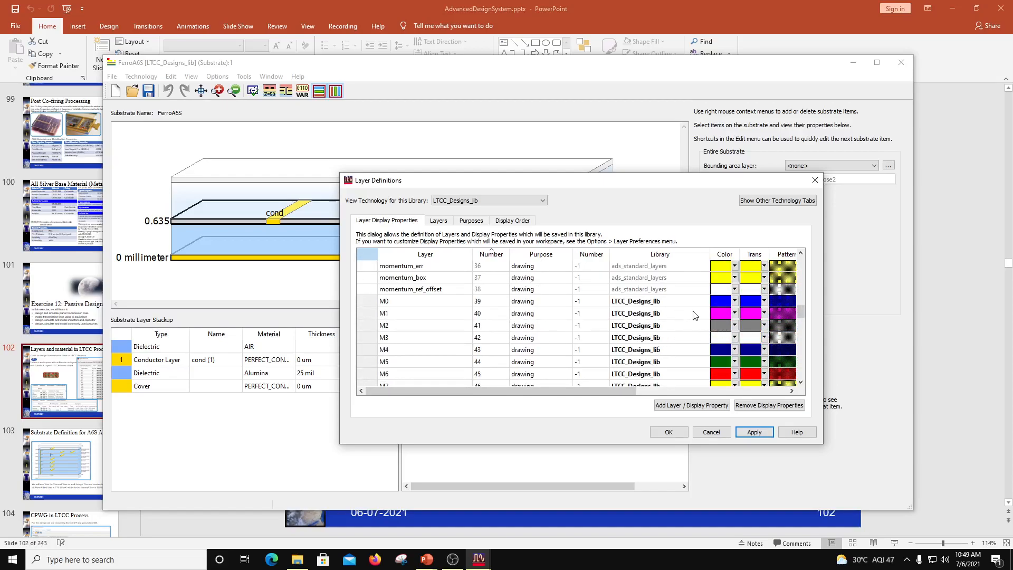
click(724, 330)
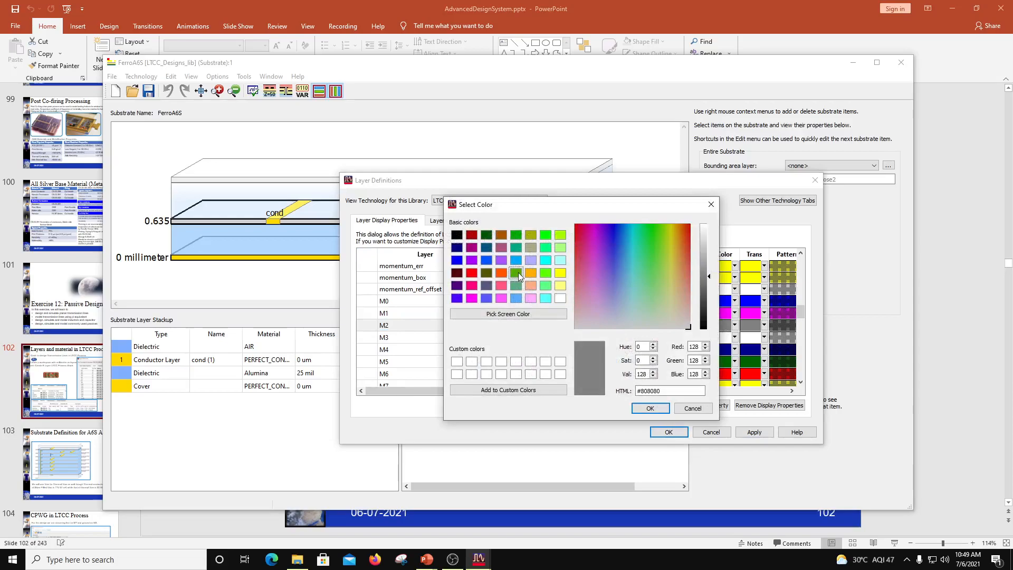
click(518, 274)
click(650, 408)
click(726, 339)
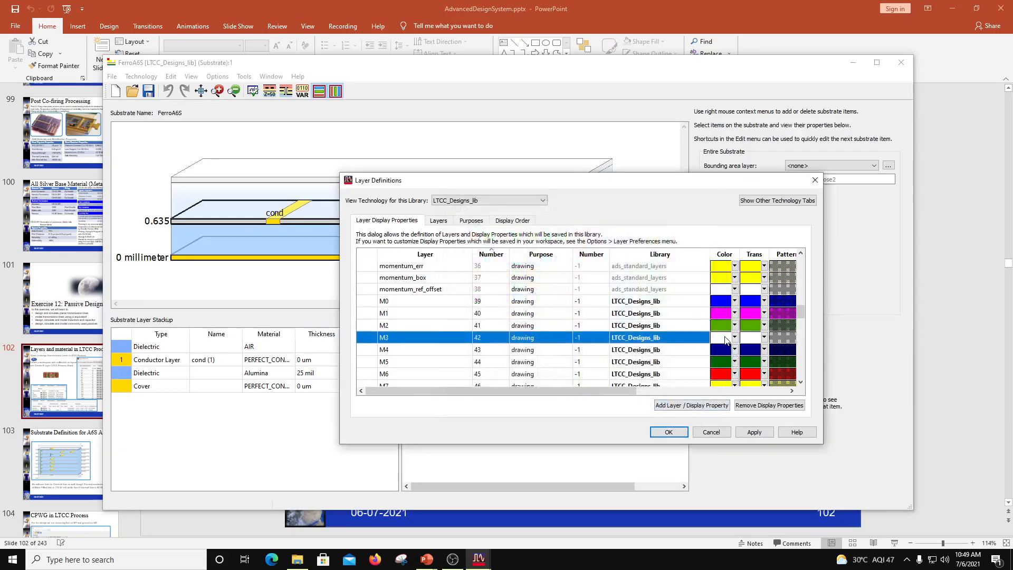
click(505, 258)
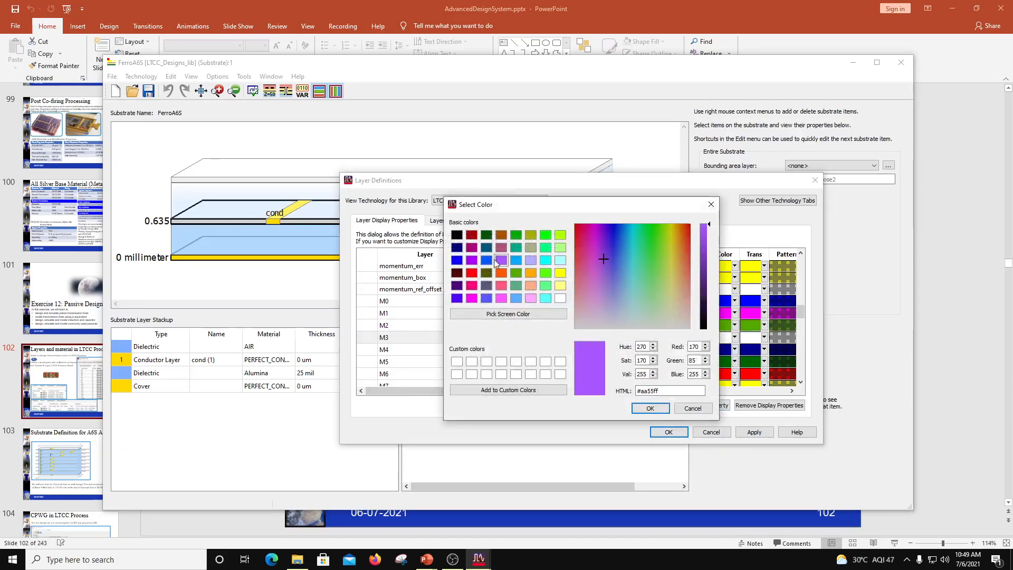
click(650, 408)
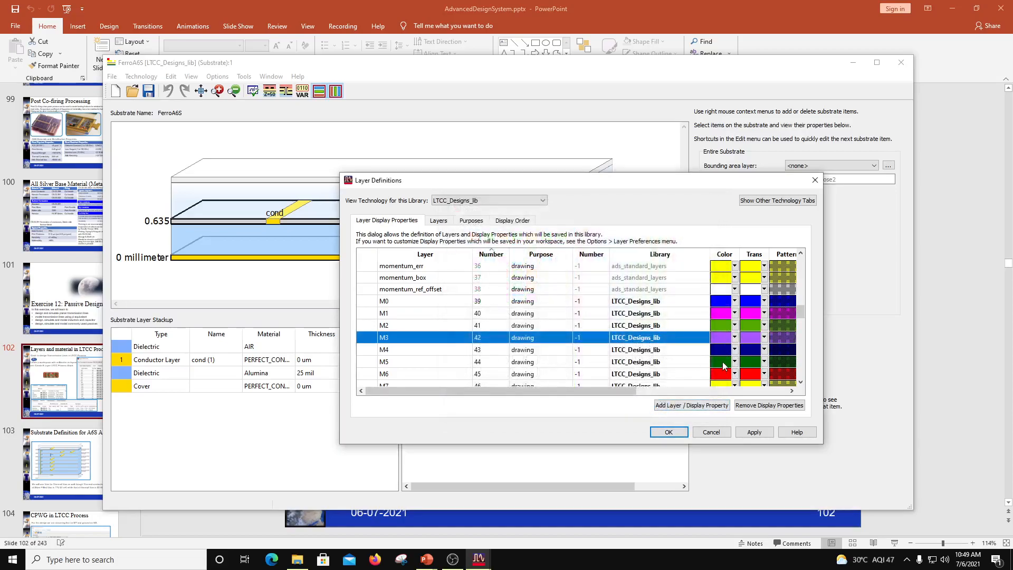
Set the display colors of layer via4 to dark red and layer via5 to light green (#aaff7f).
scroll(723, 369, down, 1)
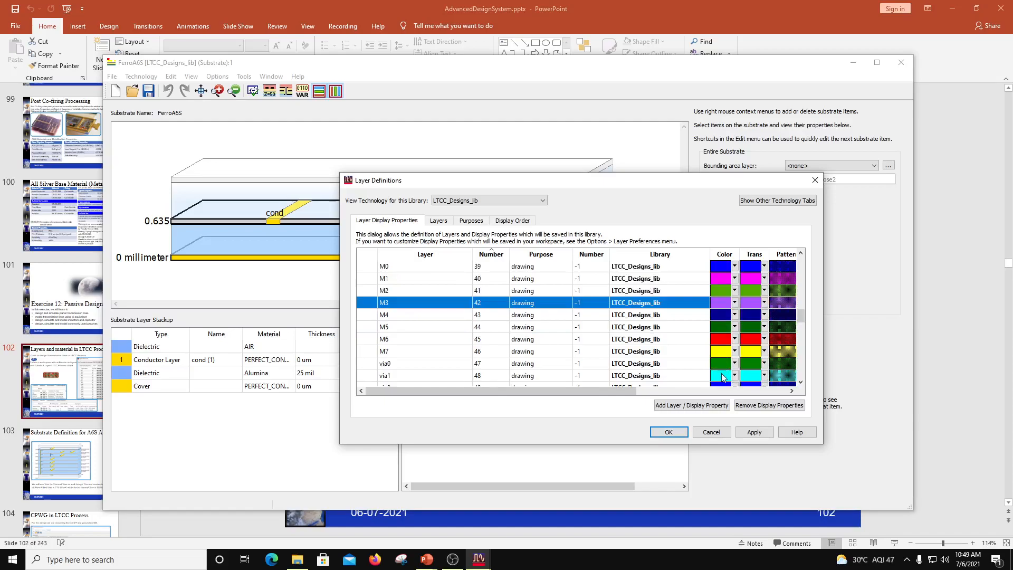
scroll(723, 369, down, 2)
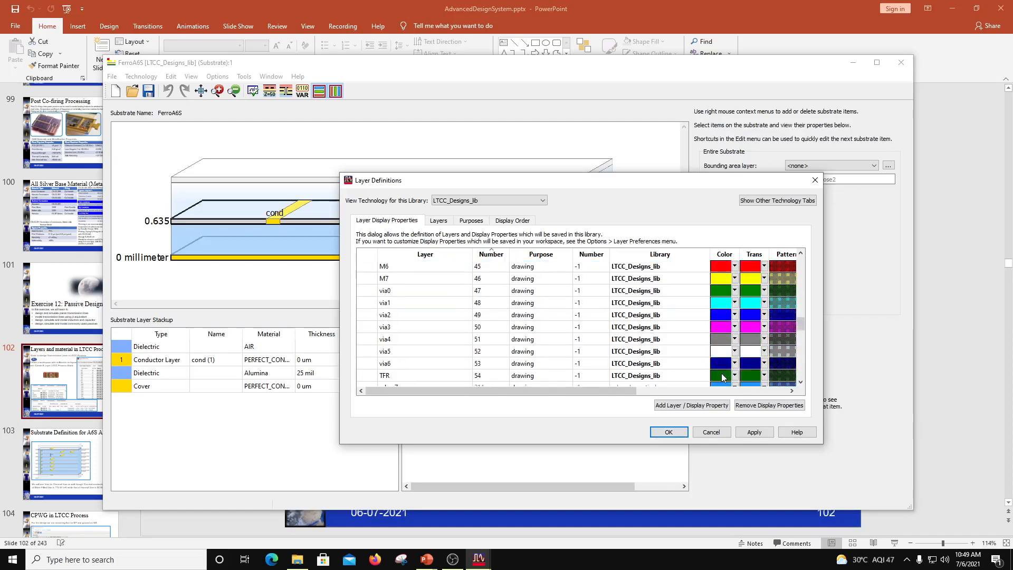
click(721, 339)
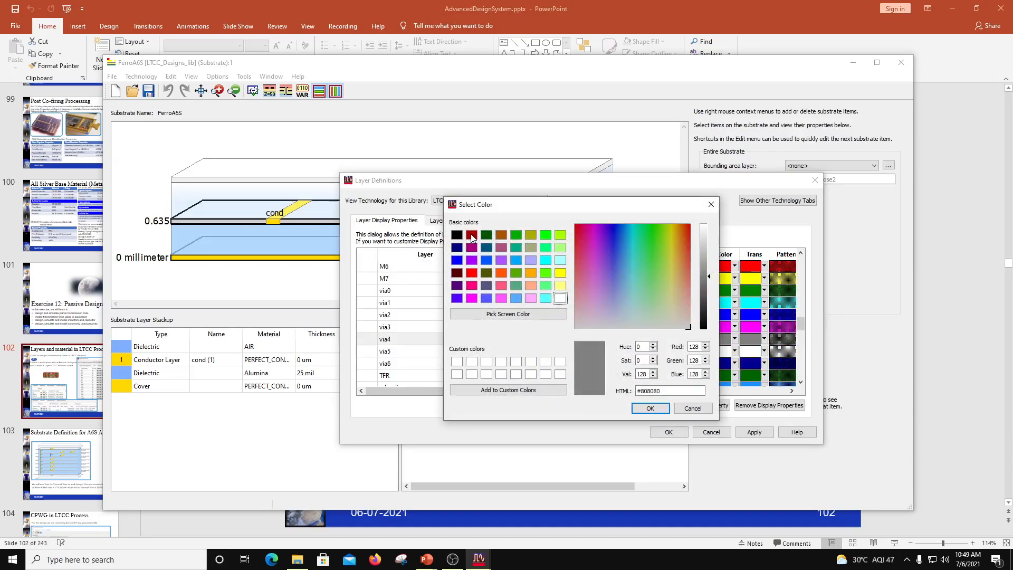
click(472, 235)
click(639, 409)
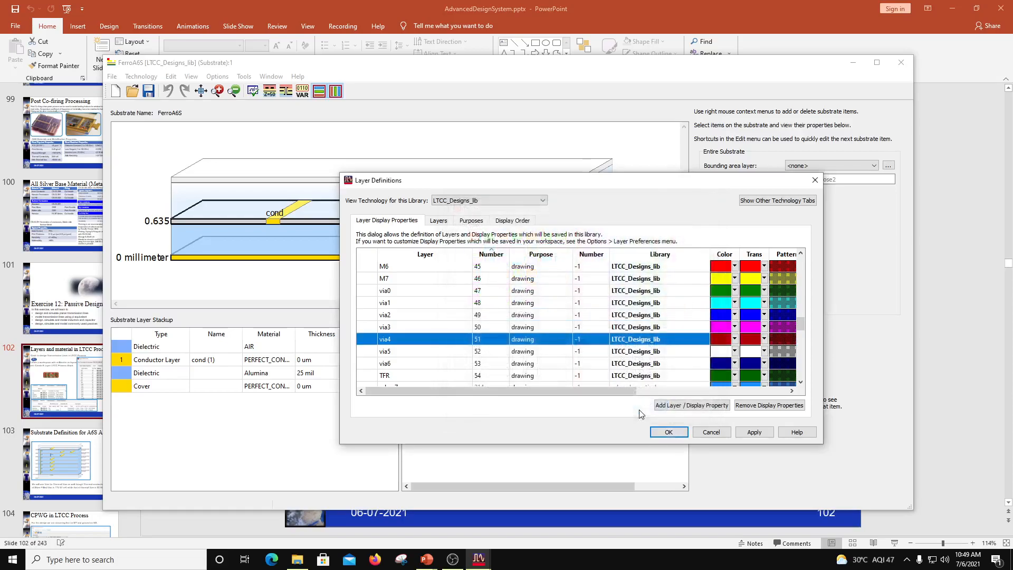
click(722, 350)
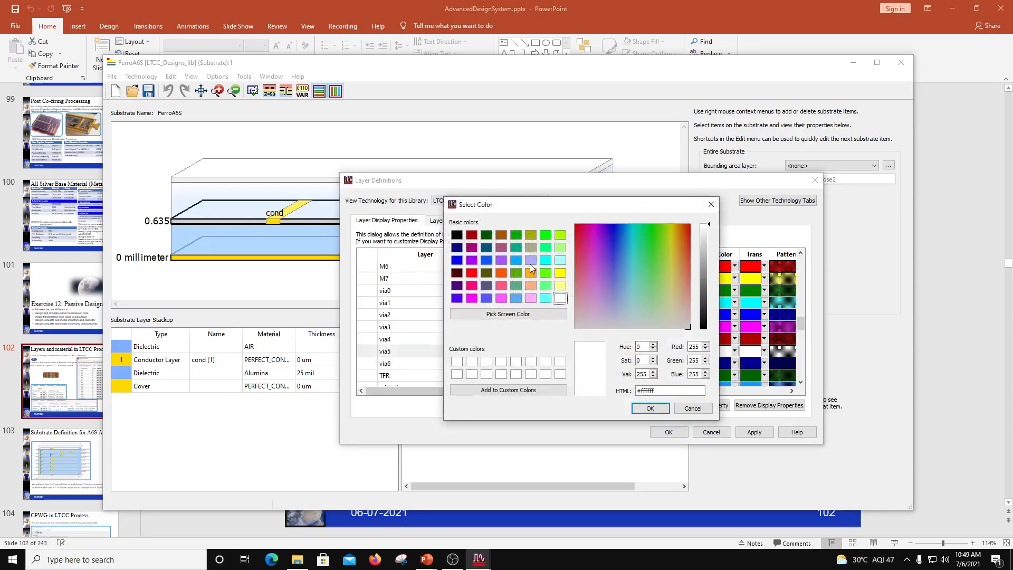
click(561, 272)
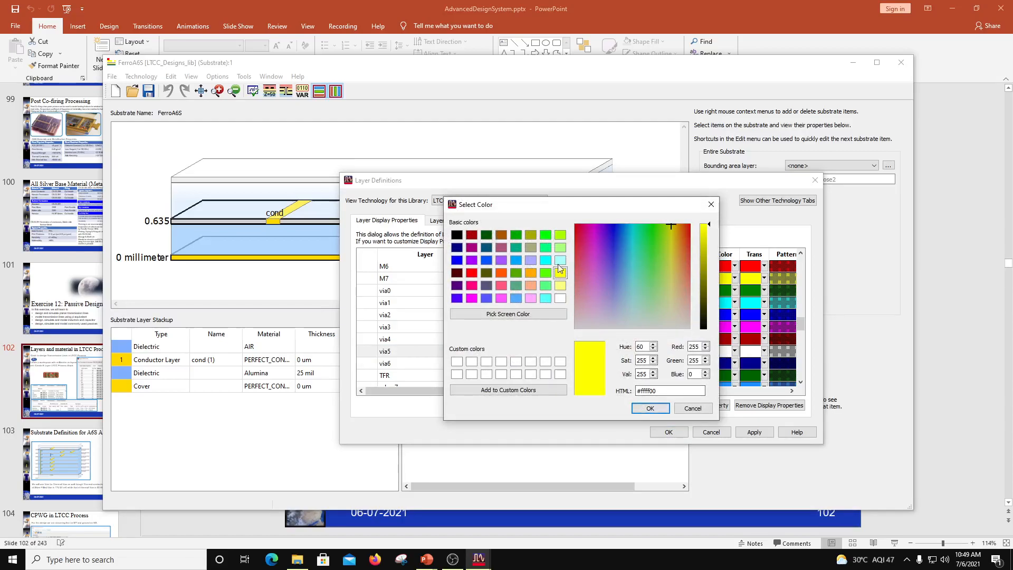
click(561, 247)
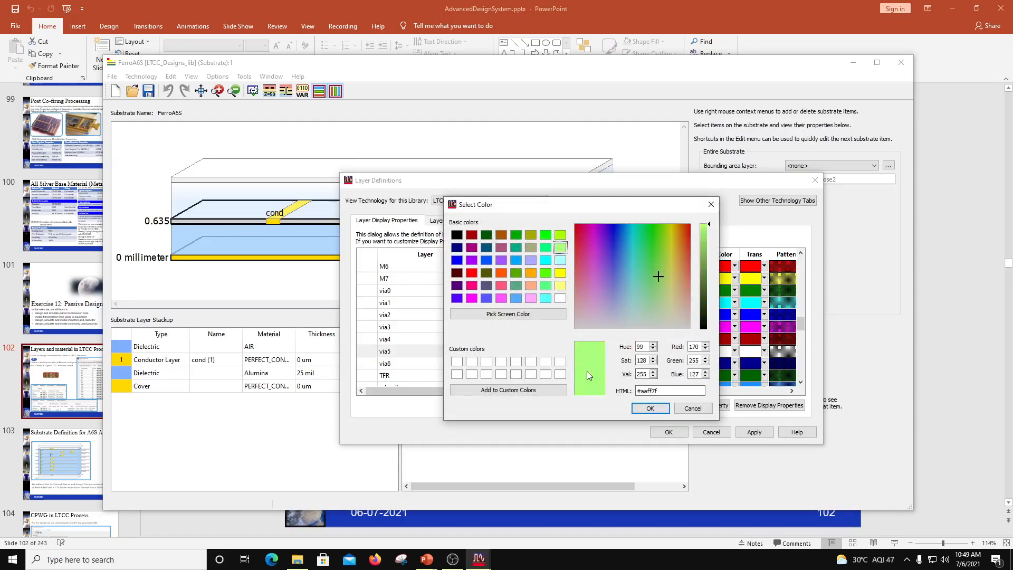
click(650, 409)
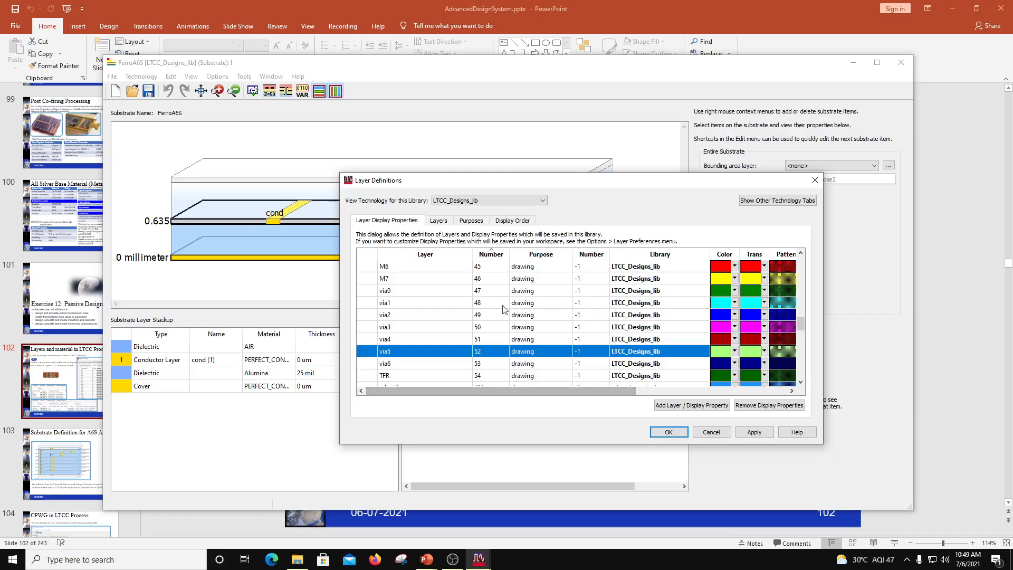
Review the display colors and patterns assigned to layers M0–M7, via0–via6 and TFR.
scroll(686, 348, down, 1)
scroll(760, 318, down, 1)
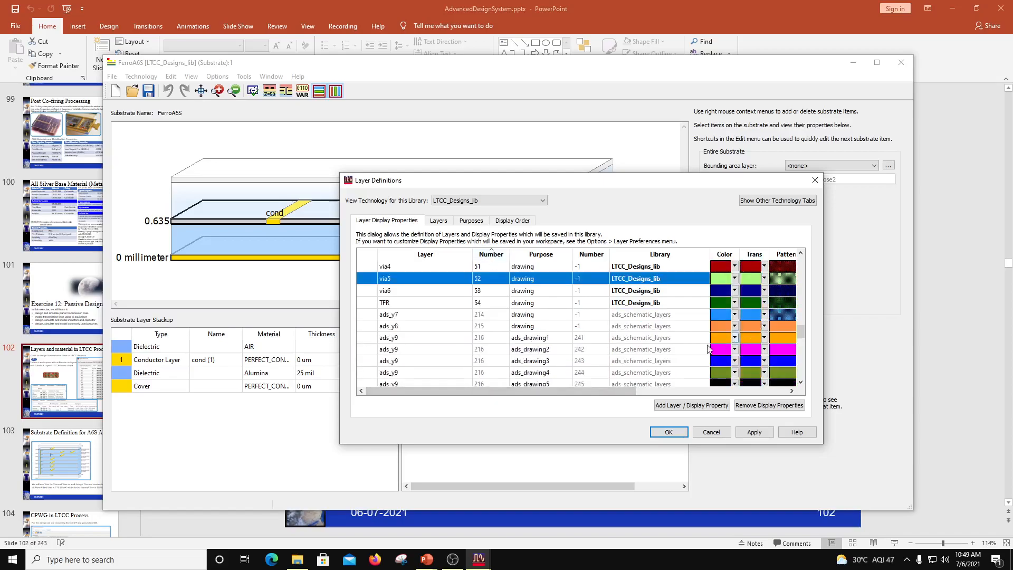
scroll(672, 351, up, 1)
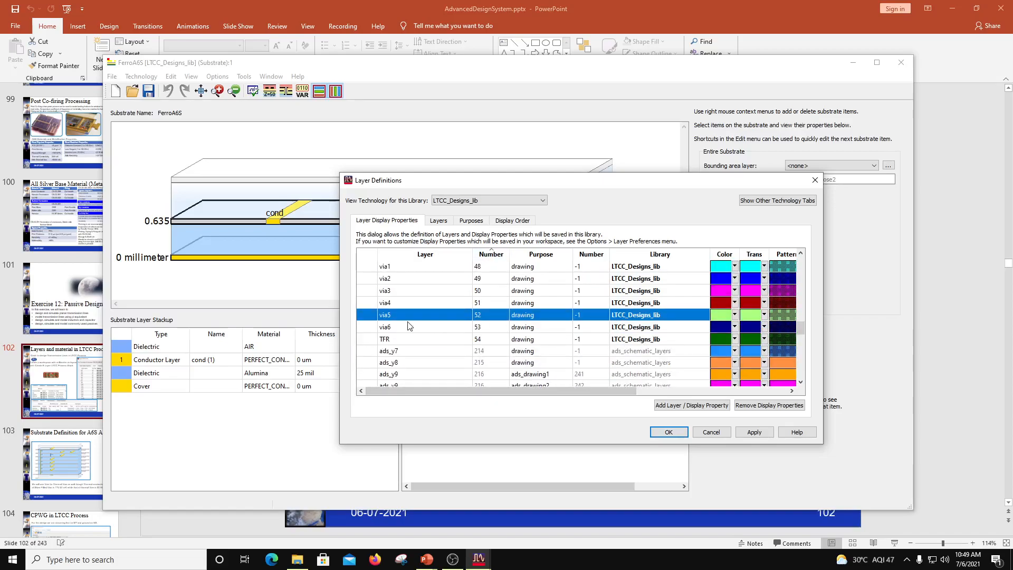
click(397, 340)
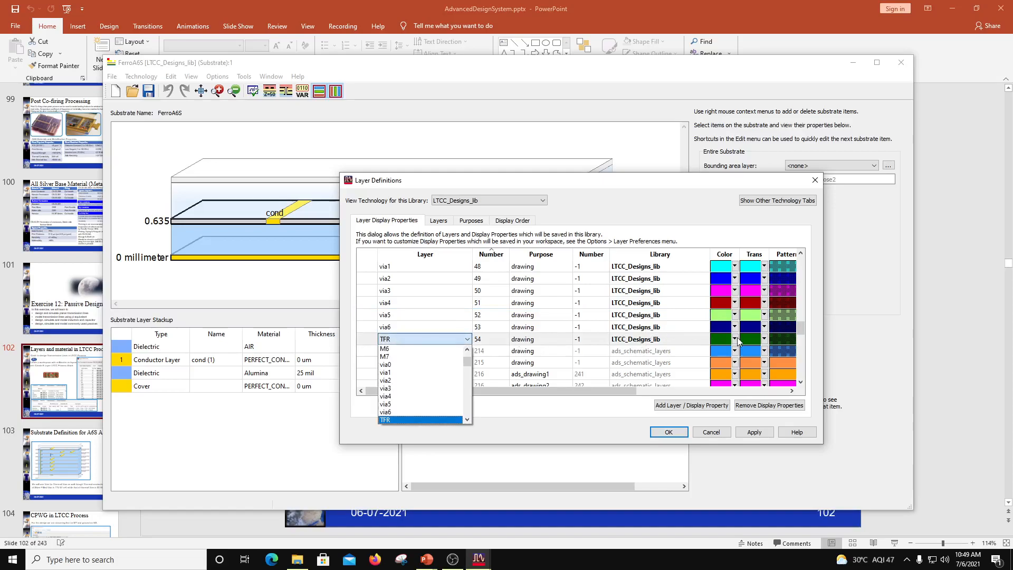
click(590, 443)
scroll(640, 363, up, 3)
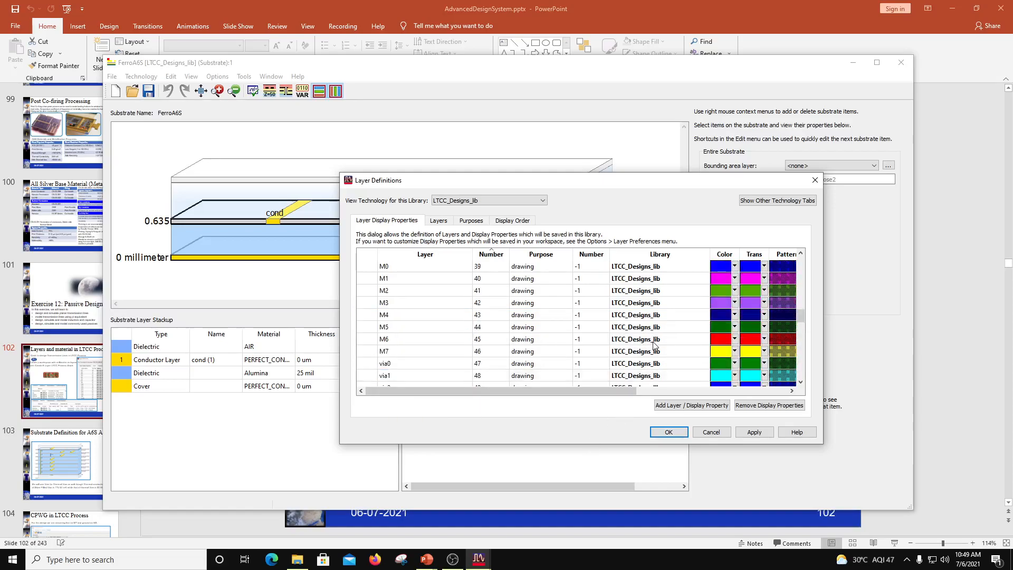
scroll(654, 345, up, 2)
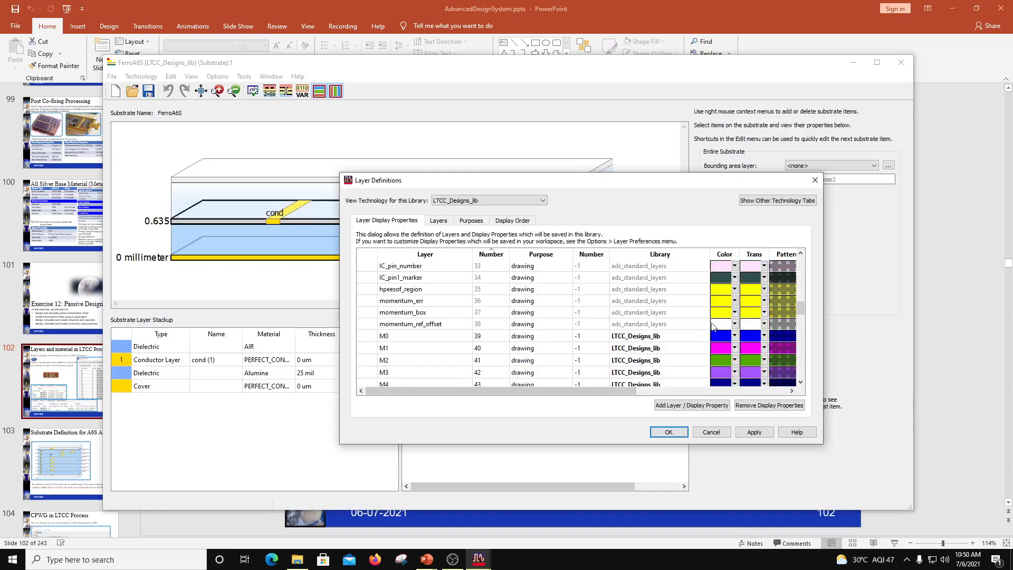
scroll(548, 326, down, 3)
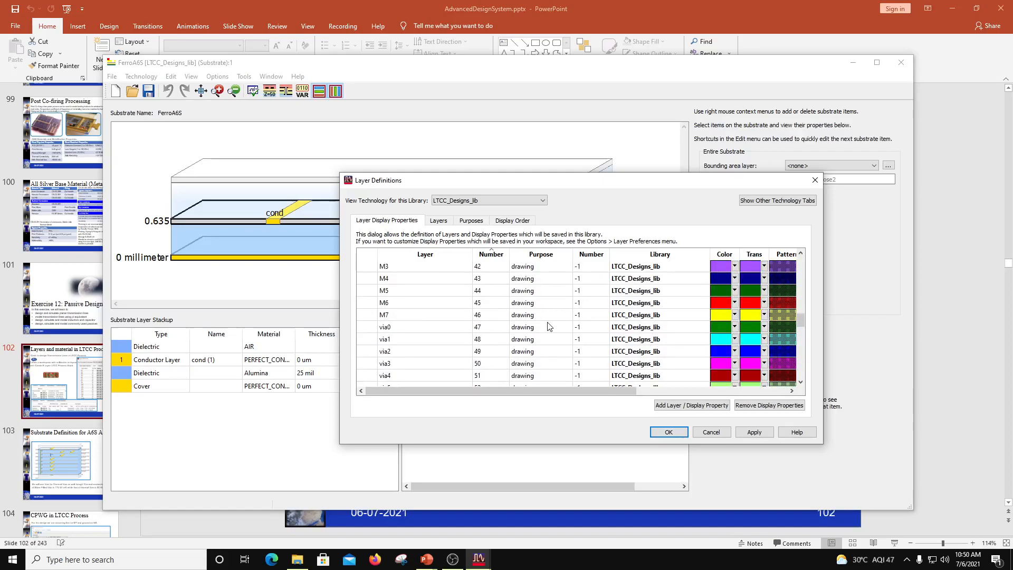
scroll(733, 293, up, 2)
scroll(701, 309, up, 2)
scroll(680, 334, down, 2)
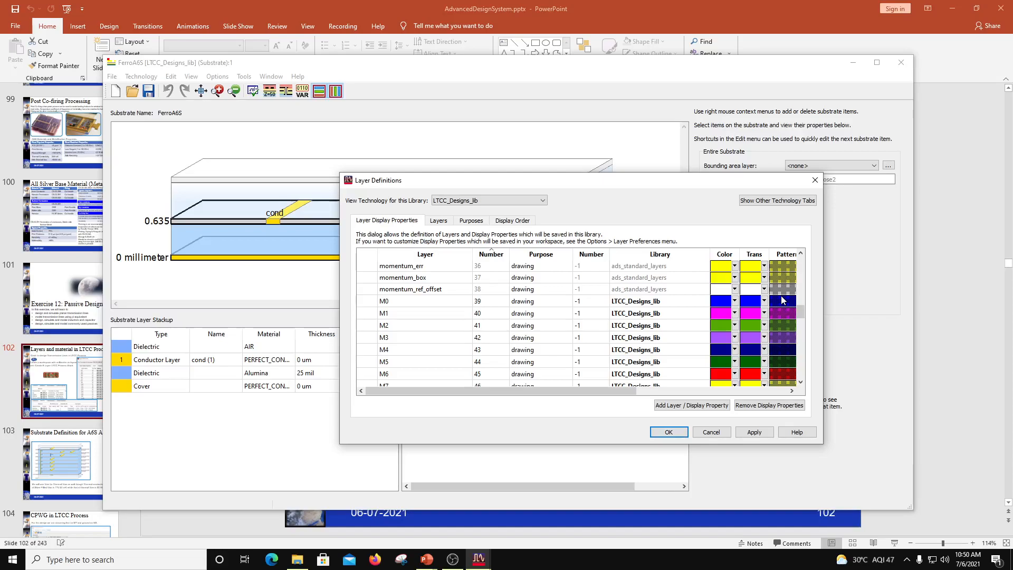
Change the fill pattern of layer M0 to thin diagonal lines.
double_click(782, 300)
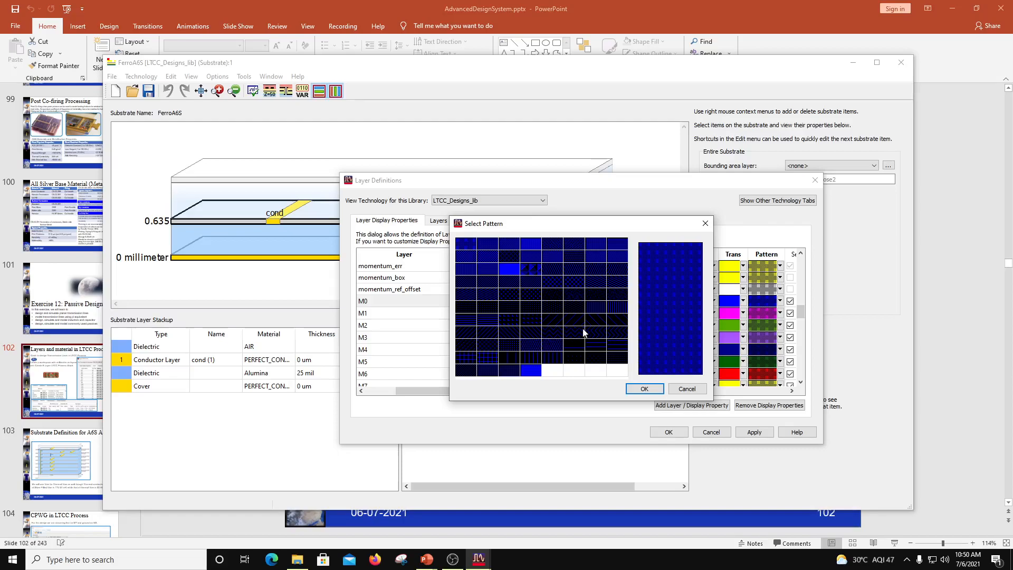
click(590, 326)
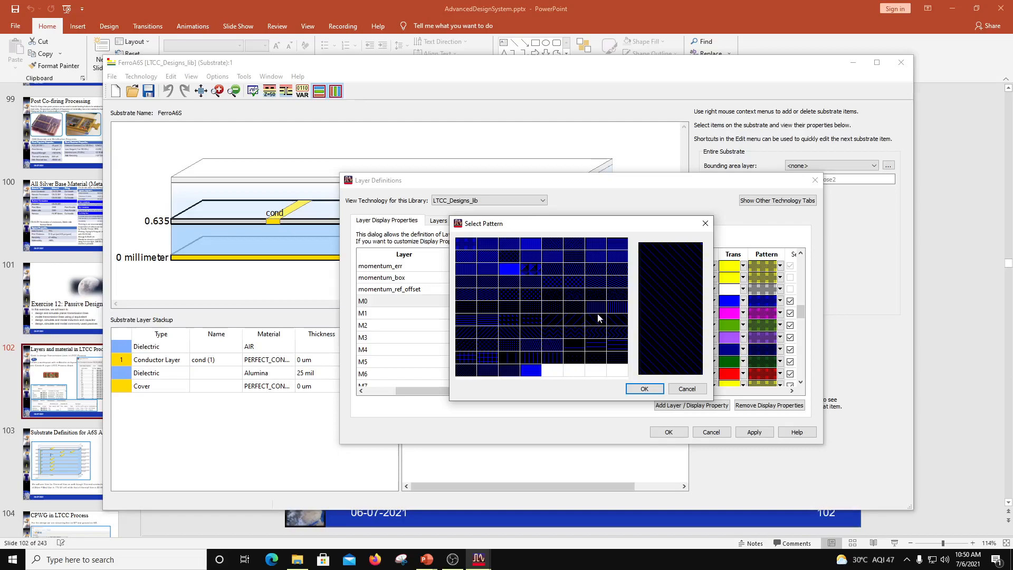
click(645, 389)
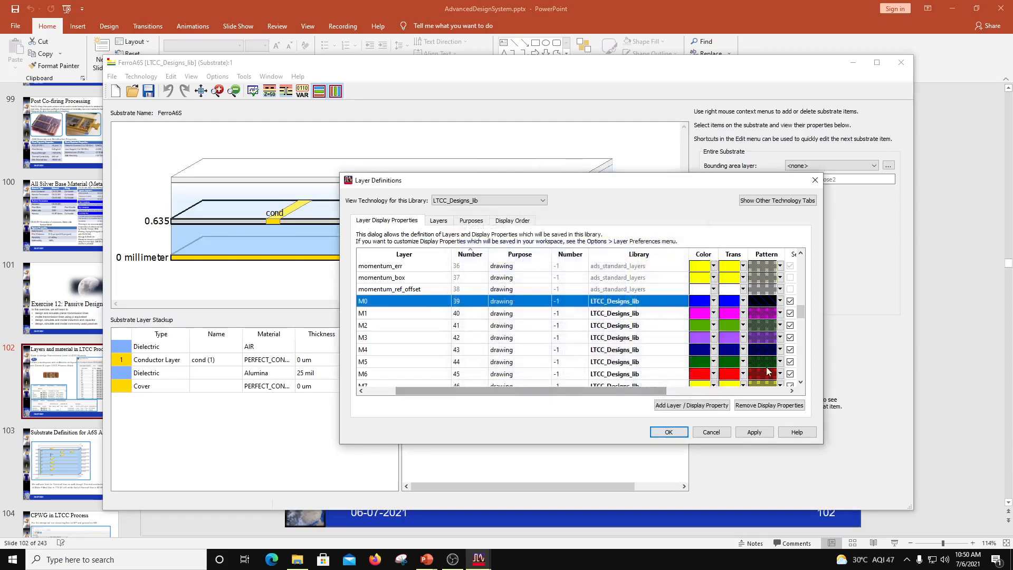
Change the fill patterns of layers M1 and M2 to diagonal line hatches slanting in opposite directions.
click(760, 313)
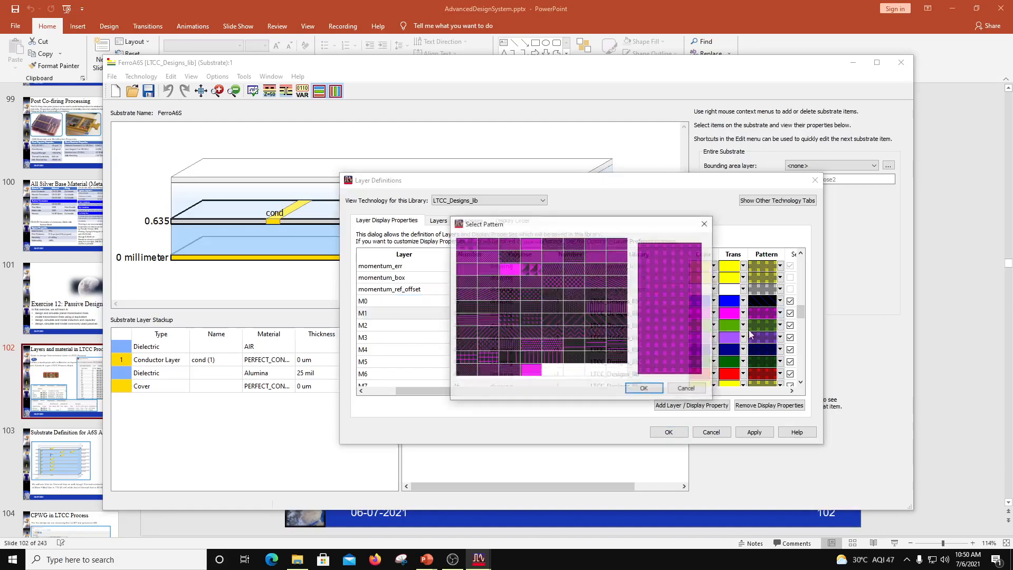
click(554, 325)
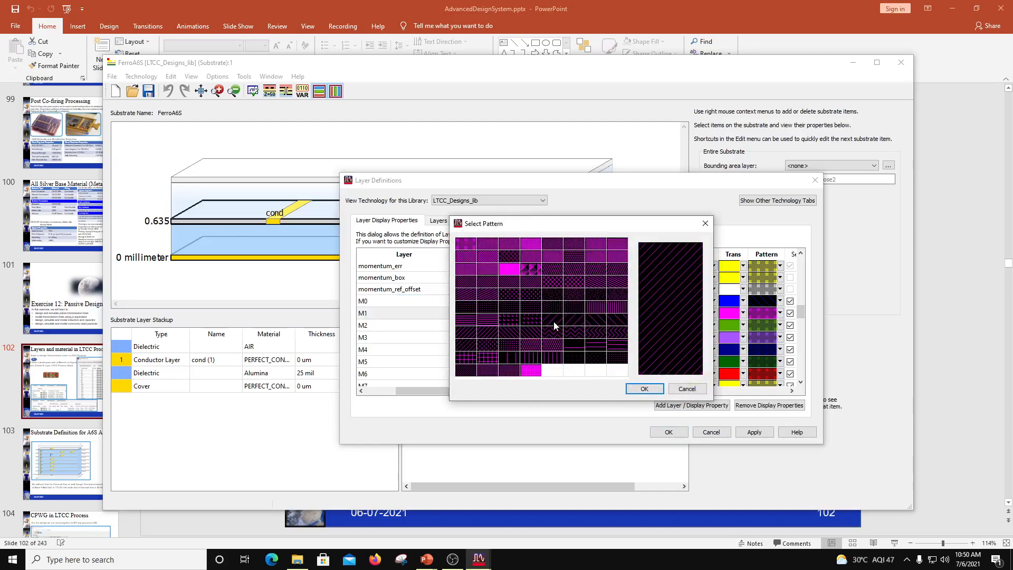
click(644, 389)
click(771, 325)
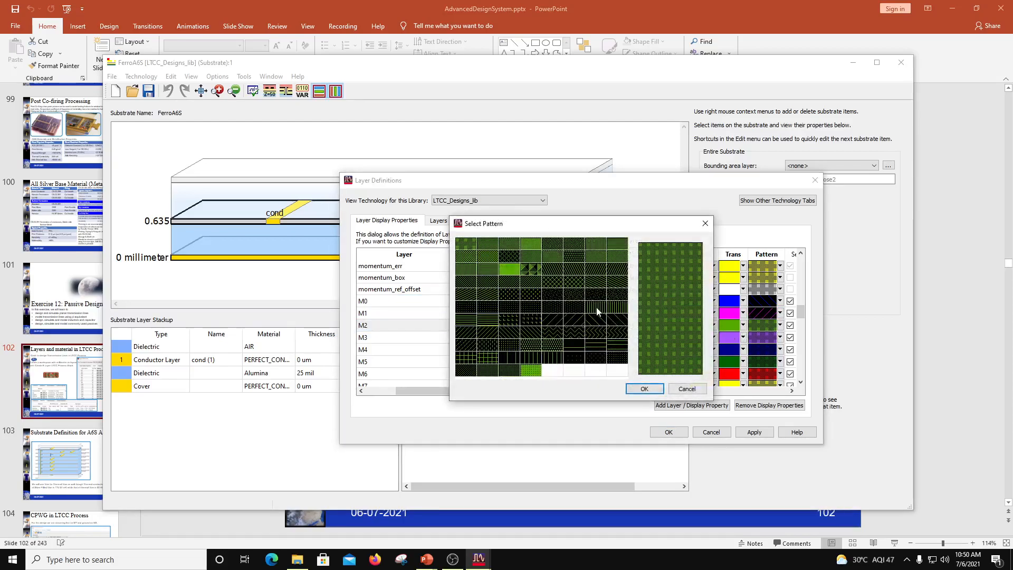
click(610, 369)
click(644, 389)
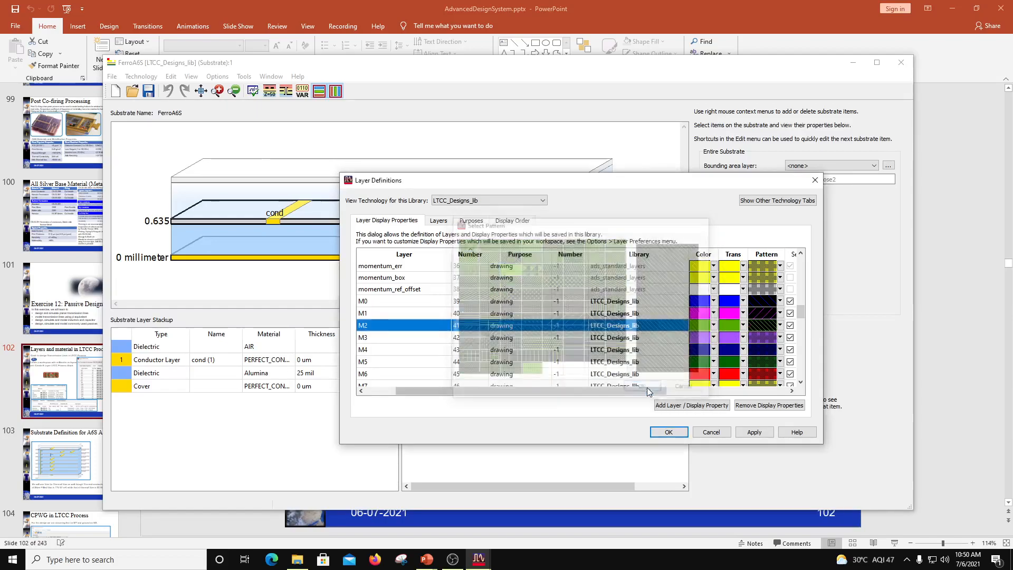
Change the fill pattern of layer M3 to small dots and that of layer M4 to a fine, dark hatch.
click(766, 338)
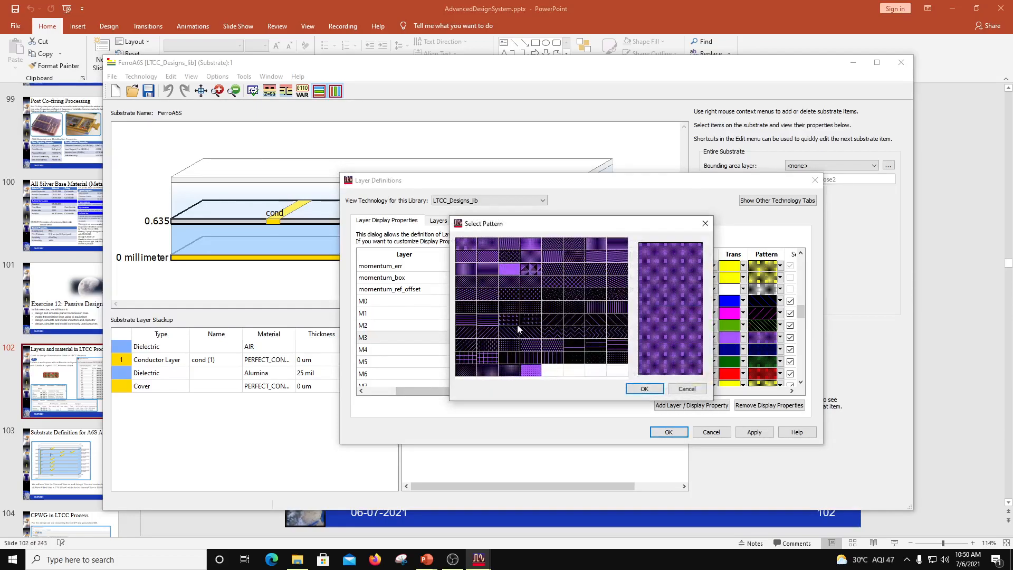
click(509, 316)
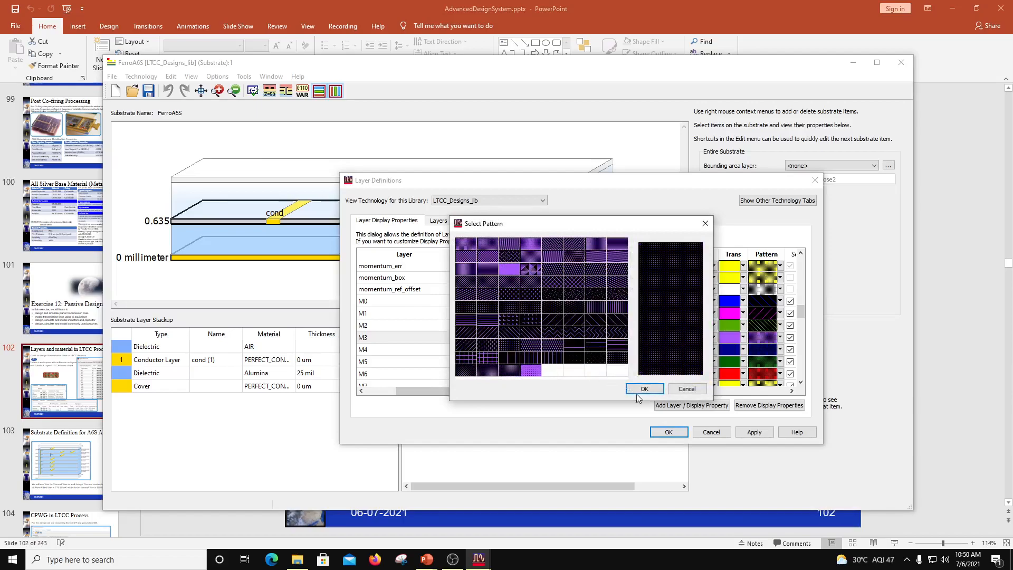
click(644, 388)
click(771, 349)
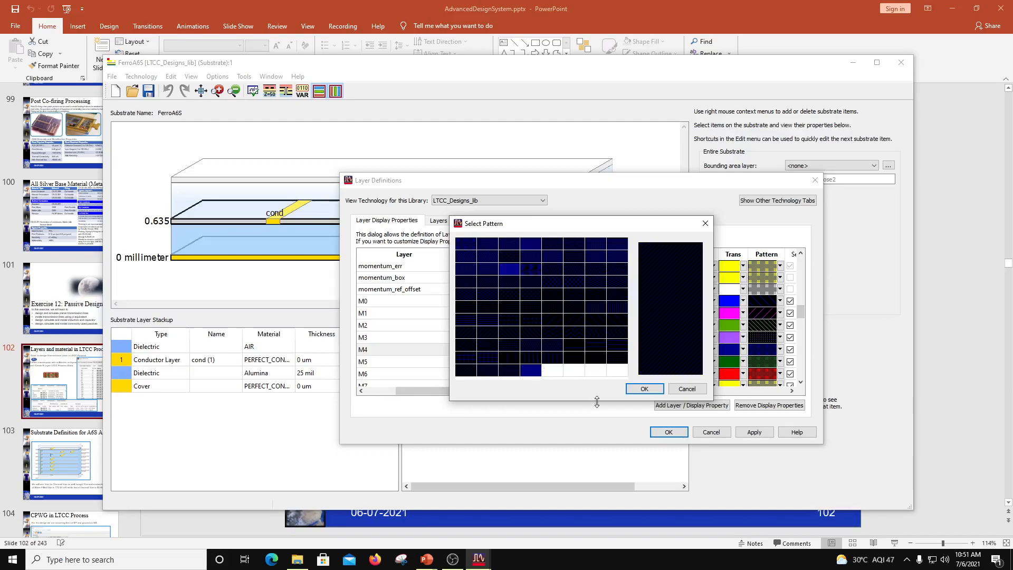
click(644, 389)
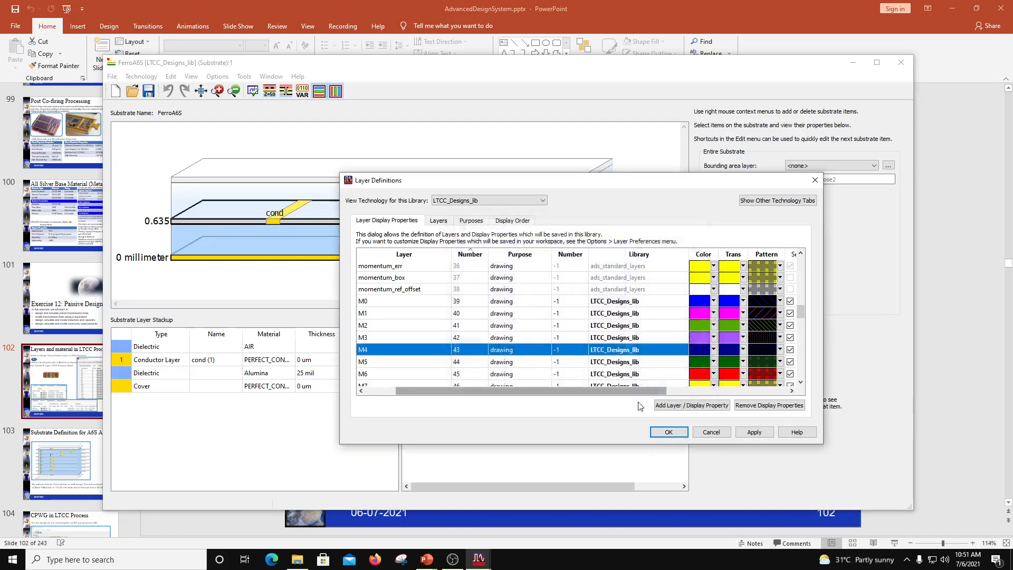
Change the fill pattern of layer M5 to a fine diagonal hatch and that of layer M6 to a dotted pattern.
click(780, 363)
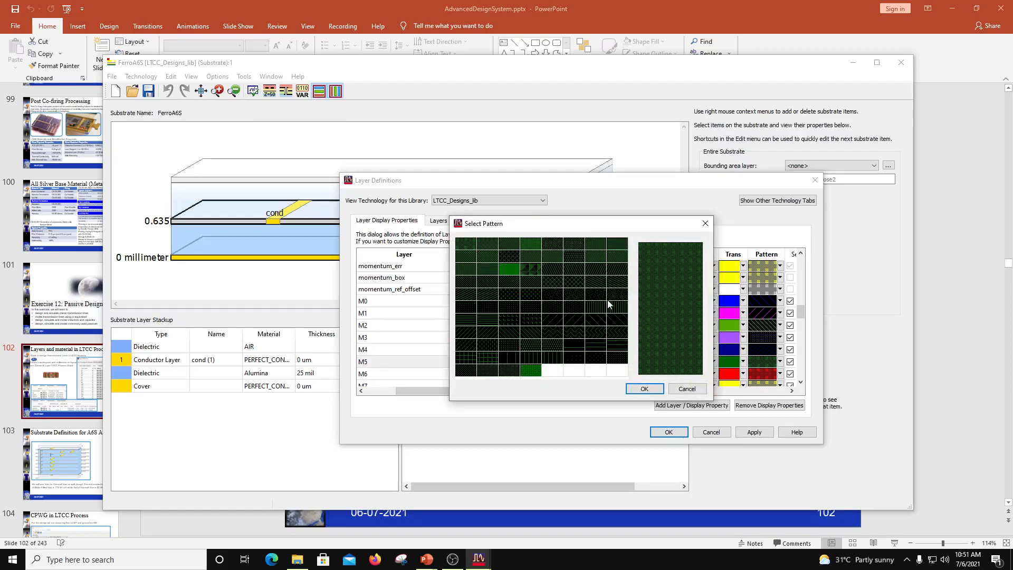
click(593, 271)
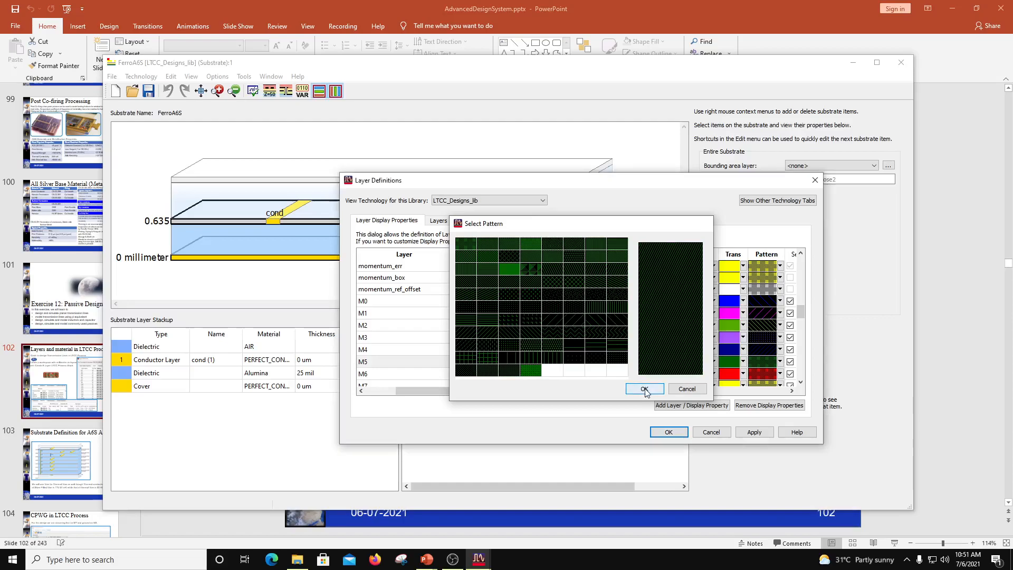
click(644, 389)
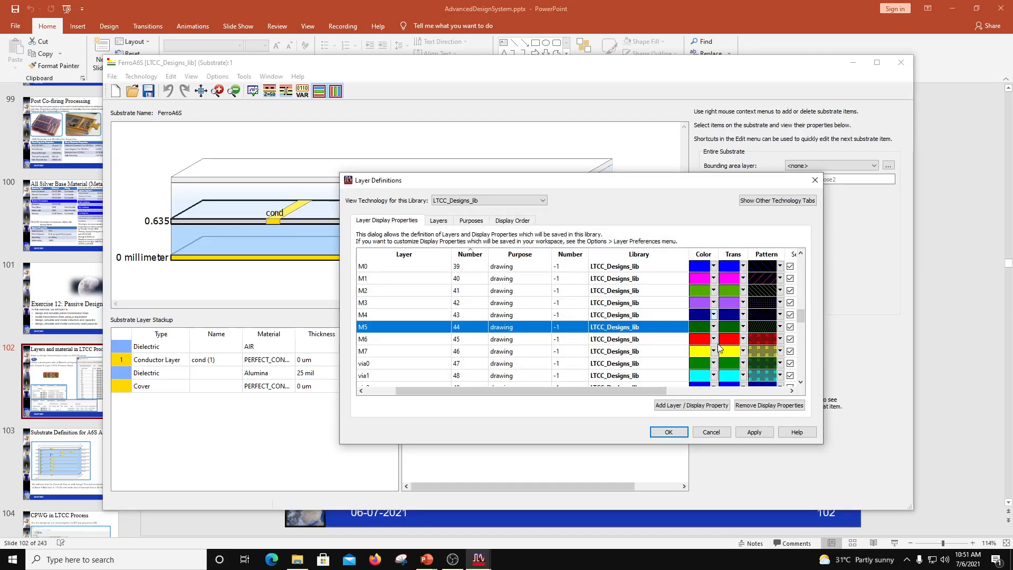
click(775, 342)
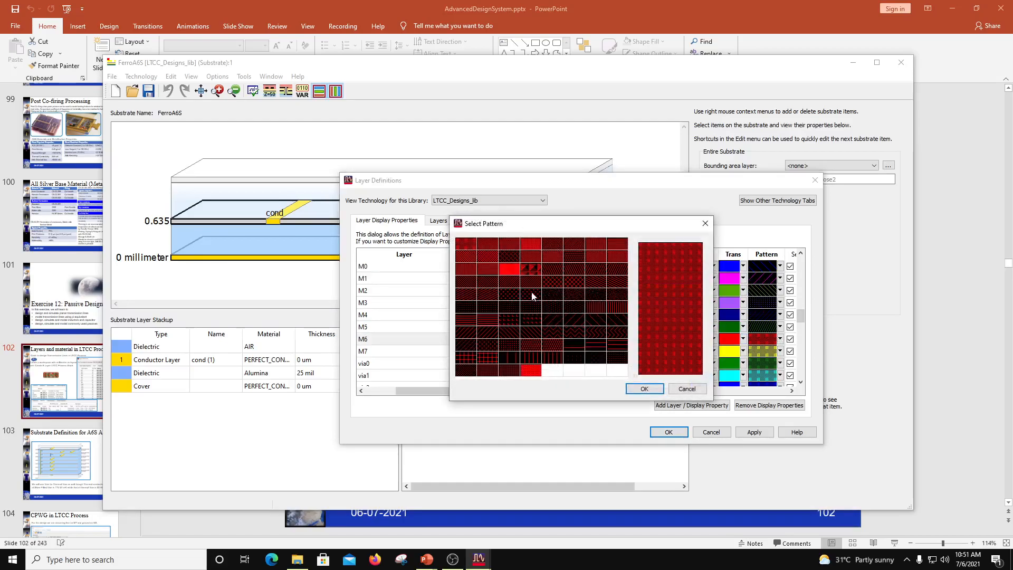
click(512, 297)
click(645, 389)
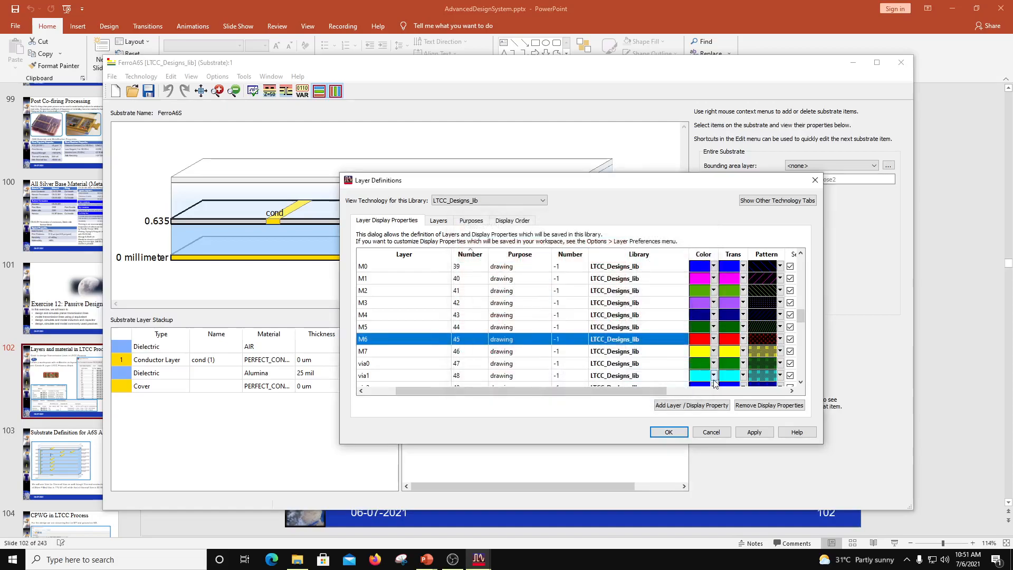
Change the fill pattern of layer M7 to a diagonal crosshatch.
double_click(762, 349)
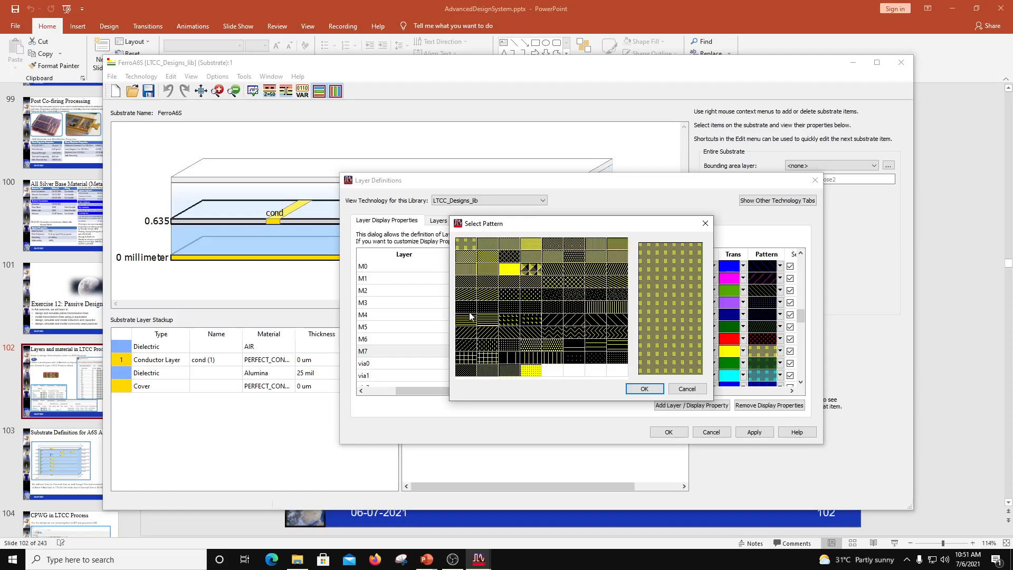
click(511, 258)
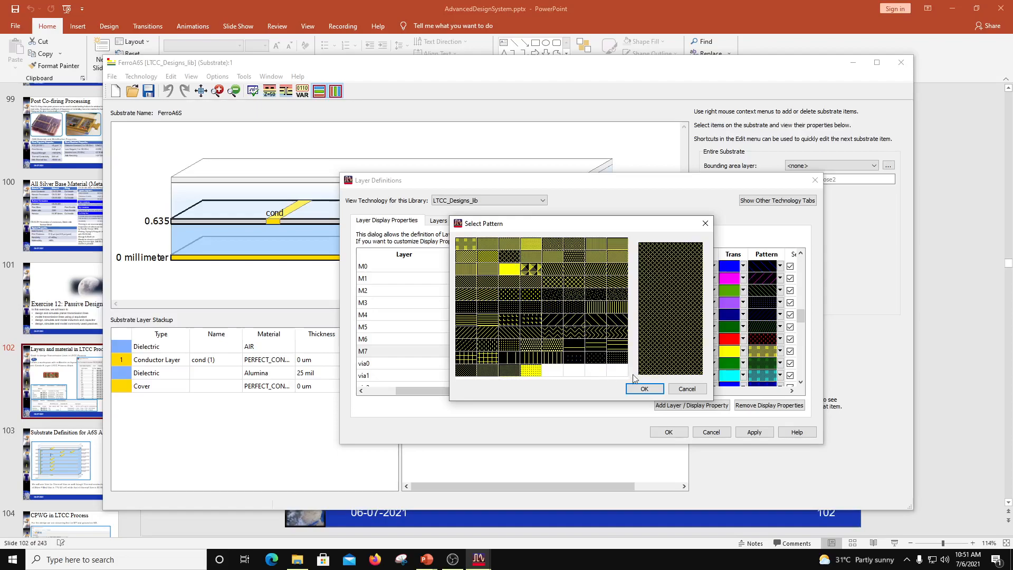
click(639, 391)
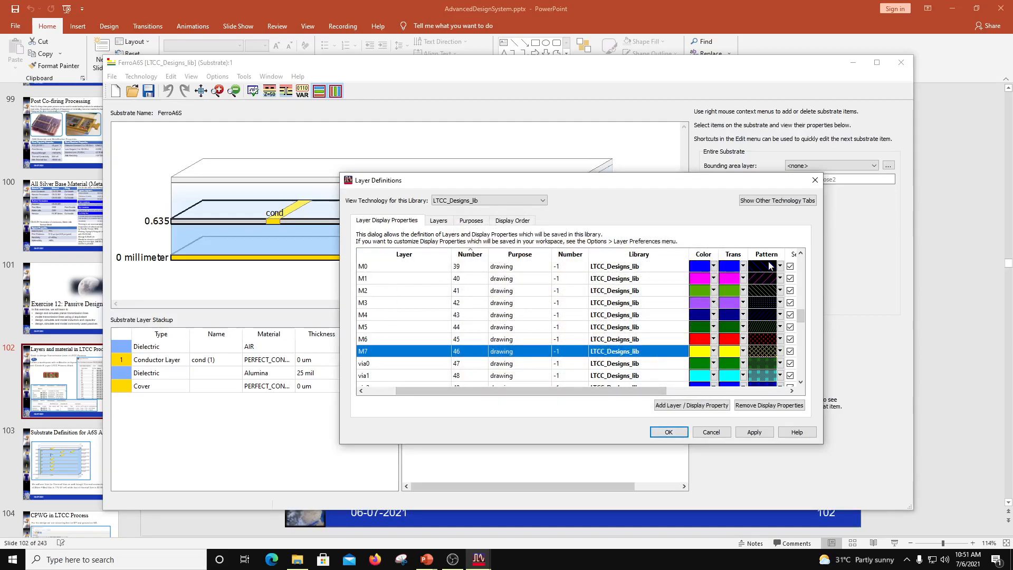
Change the fill pattern of the TFR layer to a dark, sparse pattern.
scroll(446, 367, down, 2)
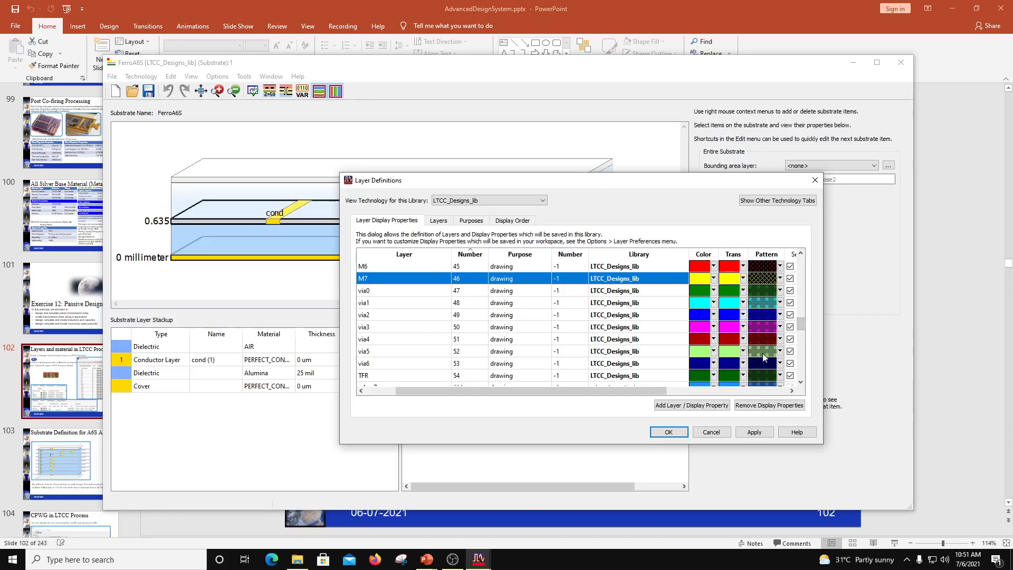
scroll(763, 364, down, 1)
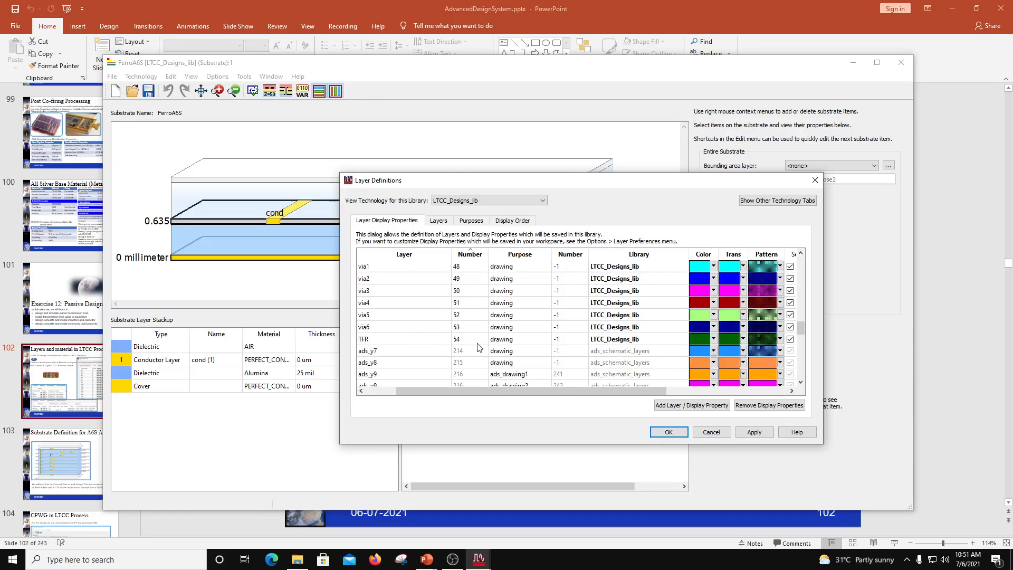
click(780, 340)
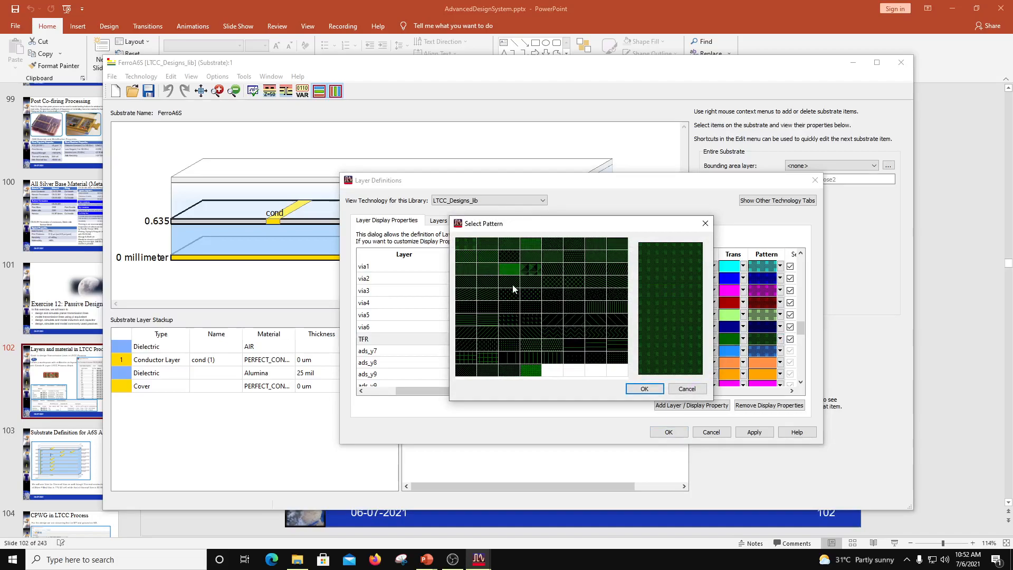
click(528, 309)
click(644, 389)
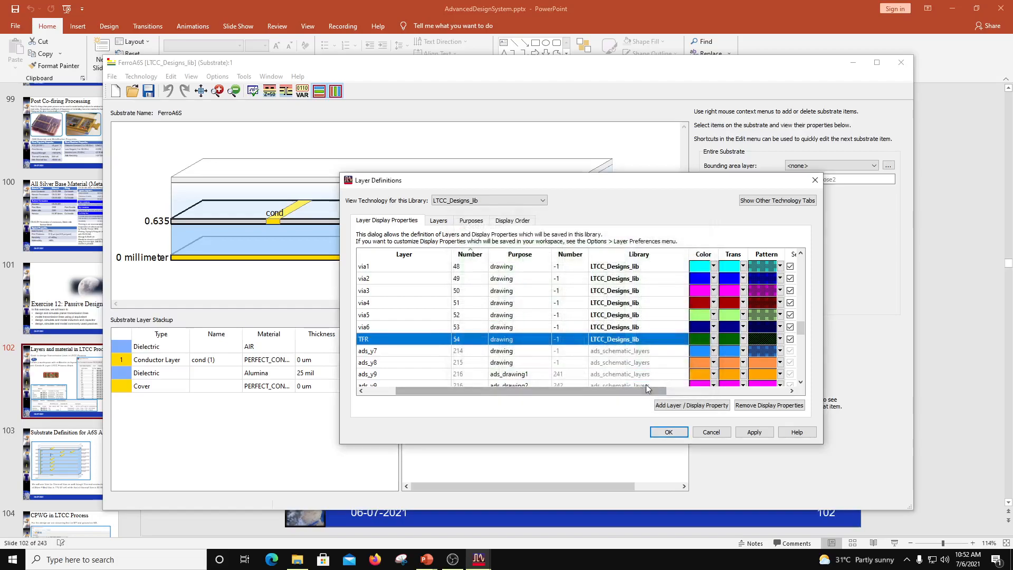
Check the layers' process roles and display patterns, and accept the layer definitions for LTCC_Designs_lib.
click(439, 221)
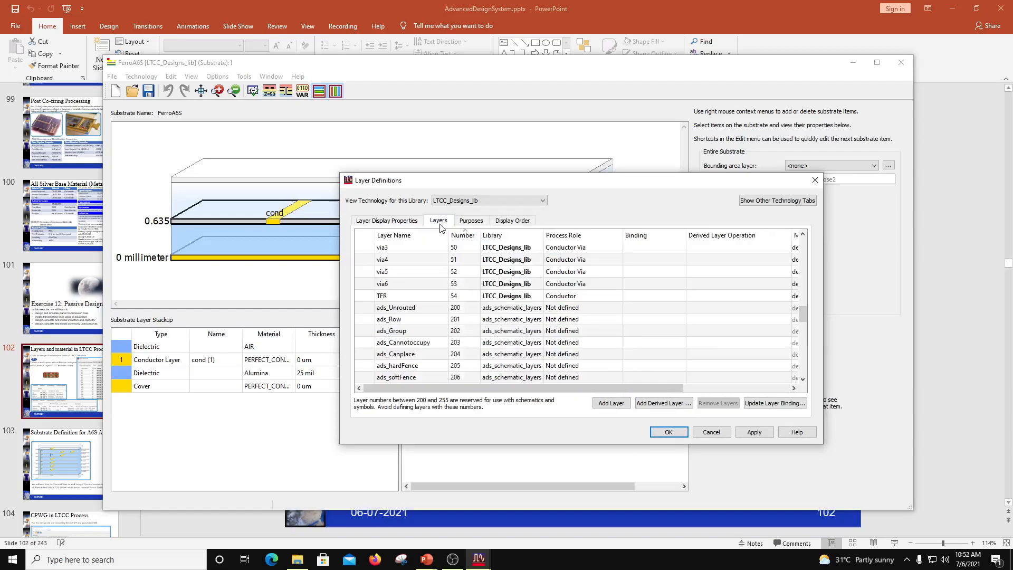
scroll(401, 317, up, 6)
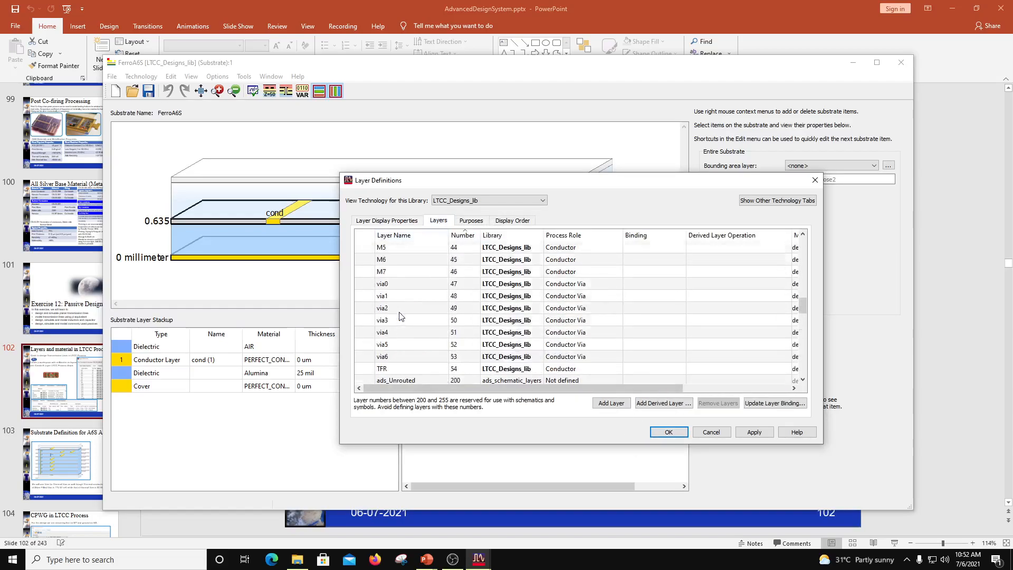
scroll(397, 286, down, 4)
click(389, 220)
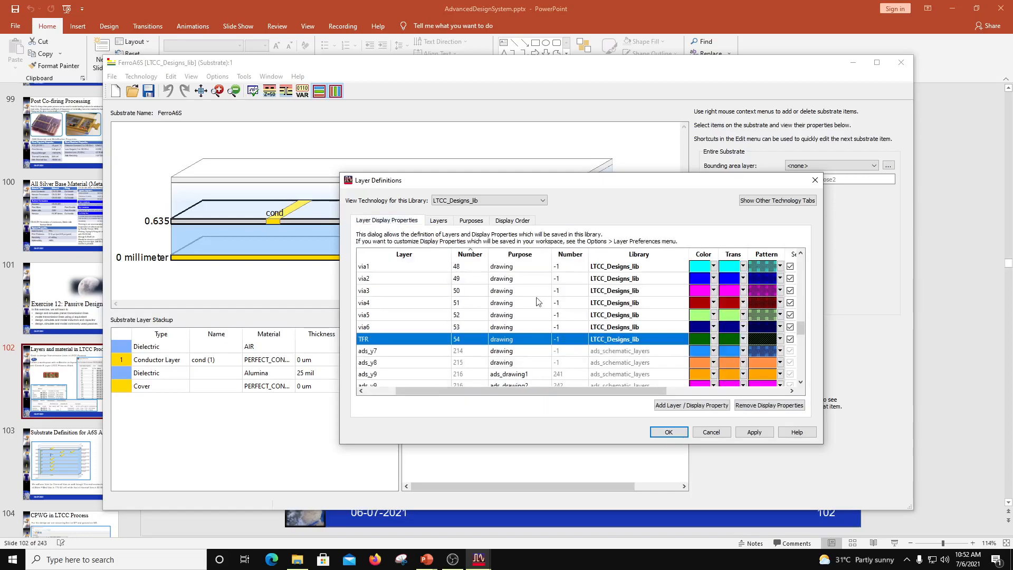
scroll(779, 317, up, 5)
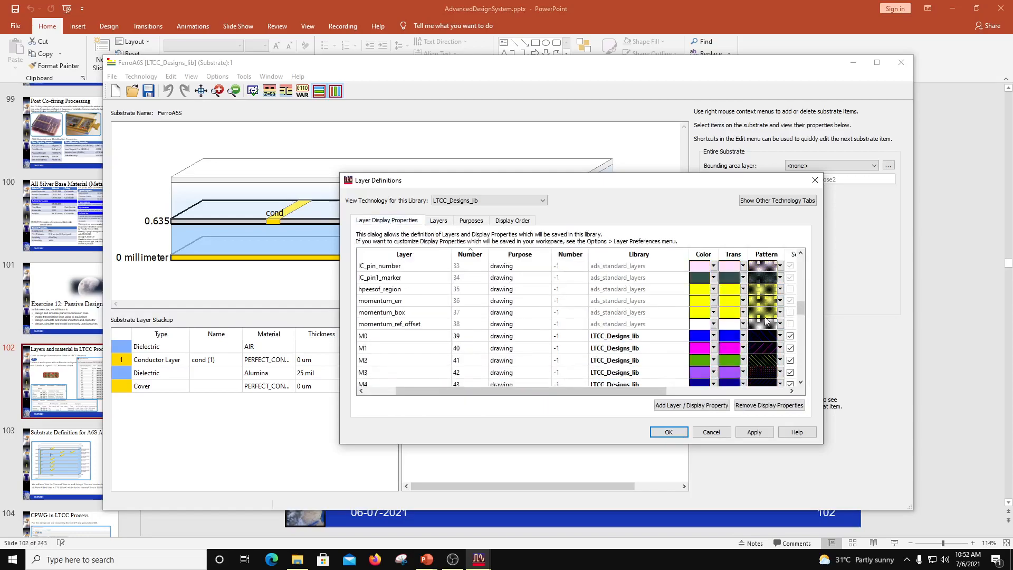
scroll(760, 349, down, 3)
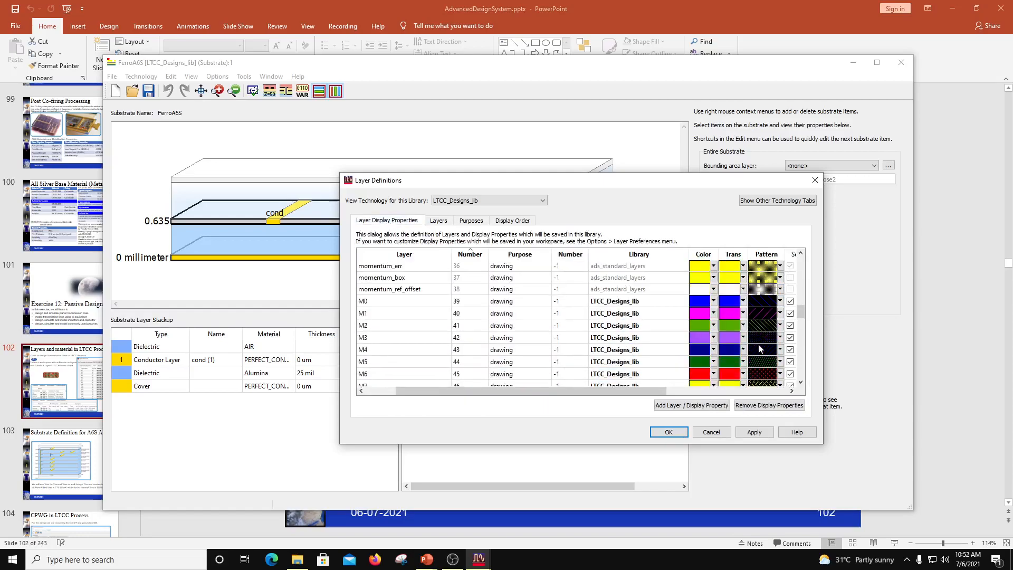
click(670, 432)
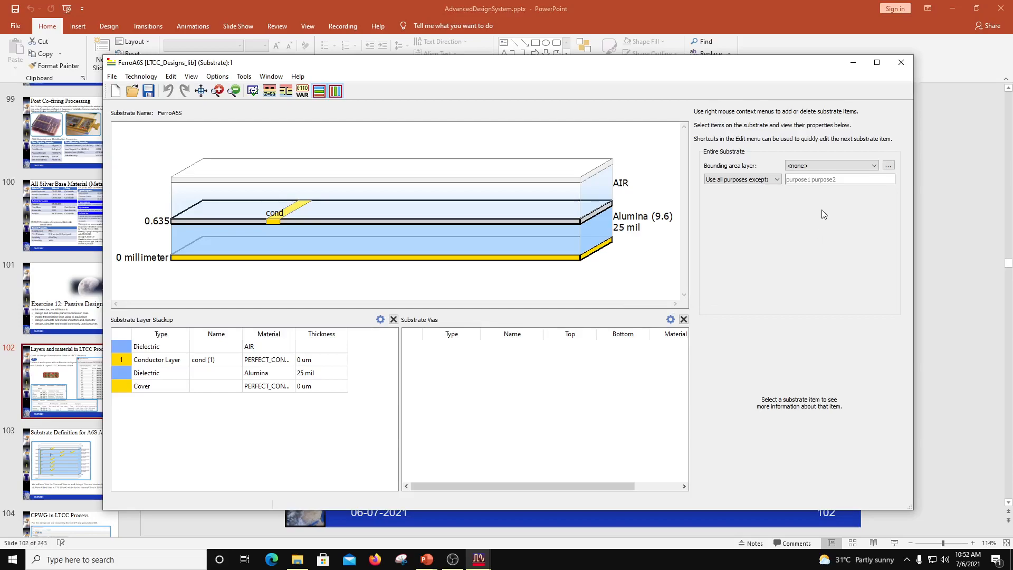
Unmap the cond conductor layer from the interface between AIR and Alumina.
click(523, 240)
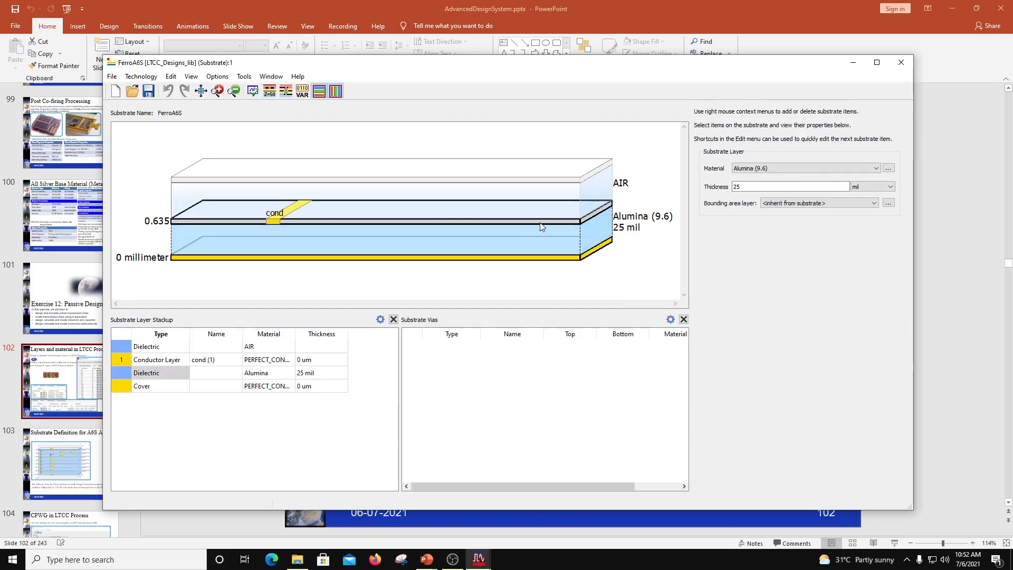
click(540, 222)
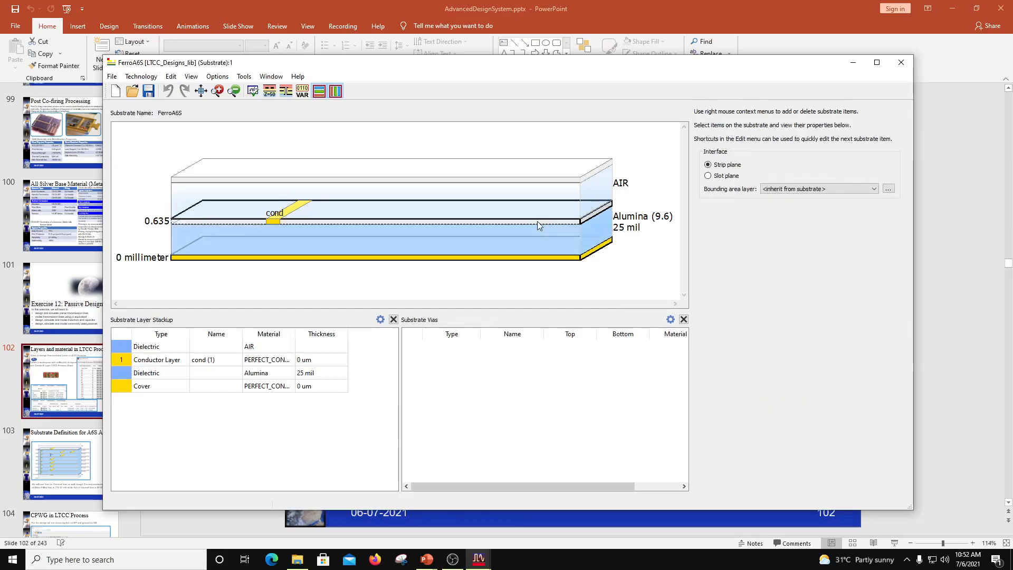
click(278, 221)
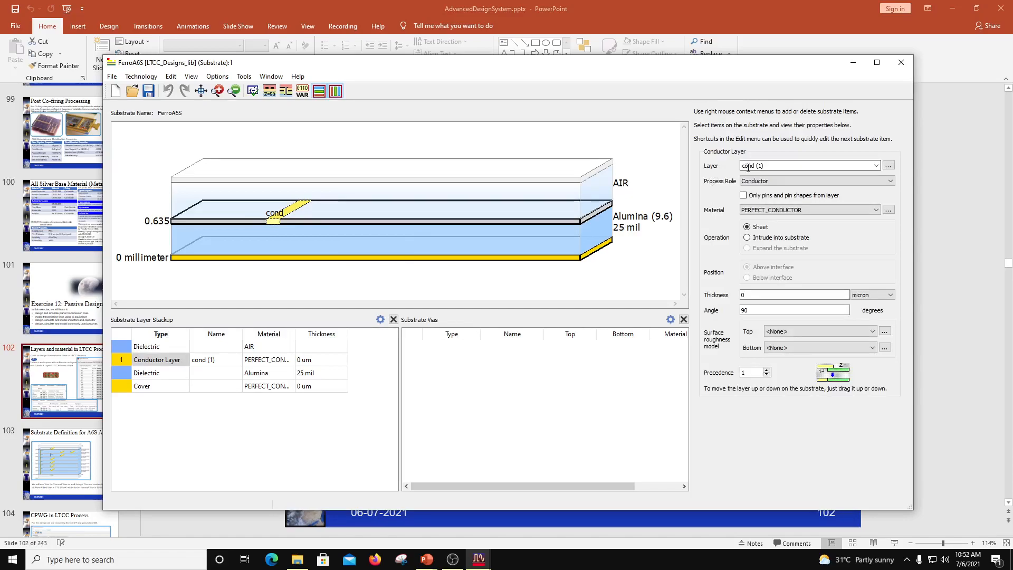
right_click(277, 224)
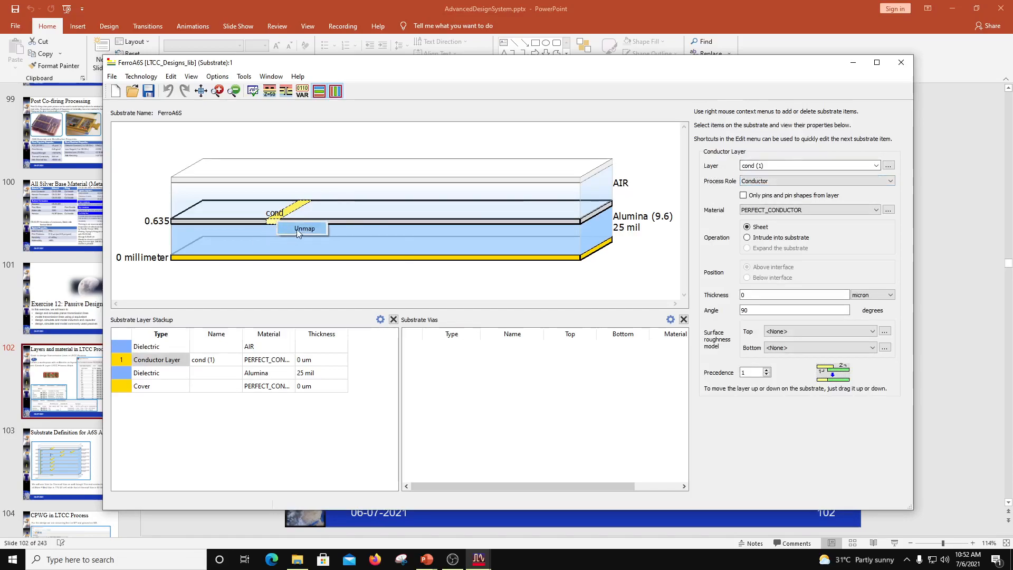
click(297, 229)
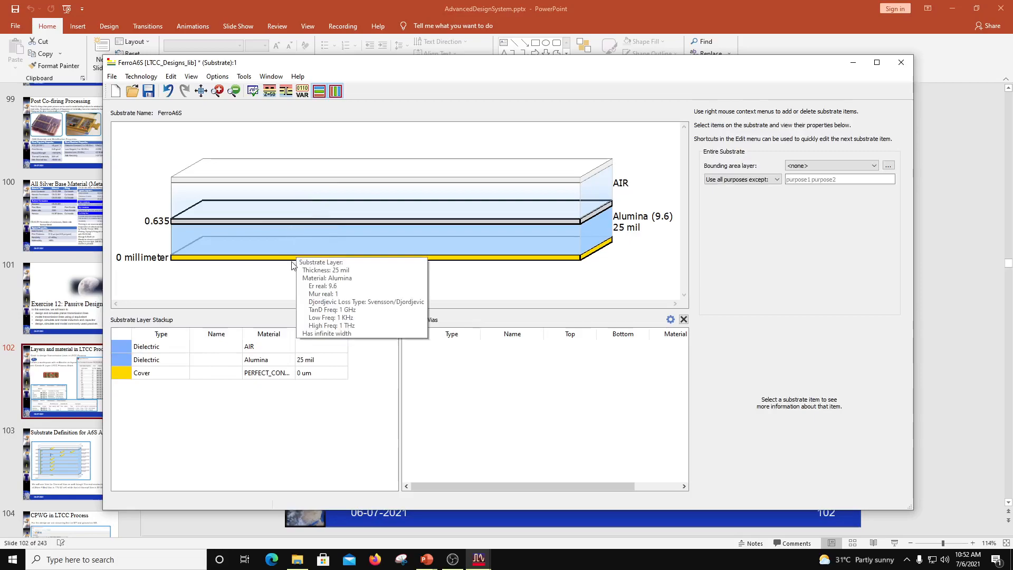
Delete the PERFECT_CONDUCTOR cover beneath the Alumina dielectric.
click(286, 259)
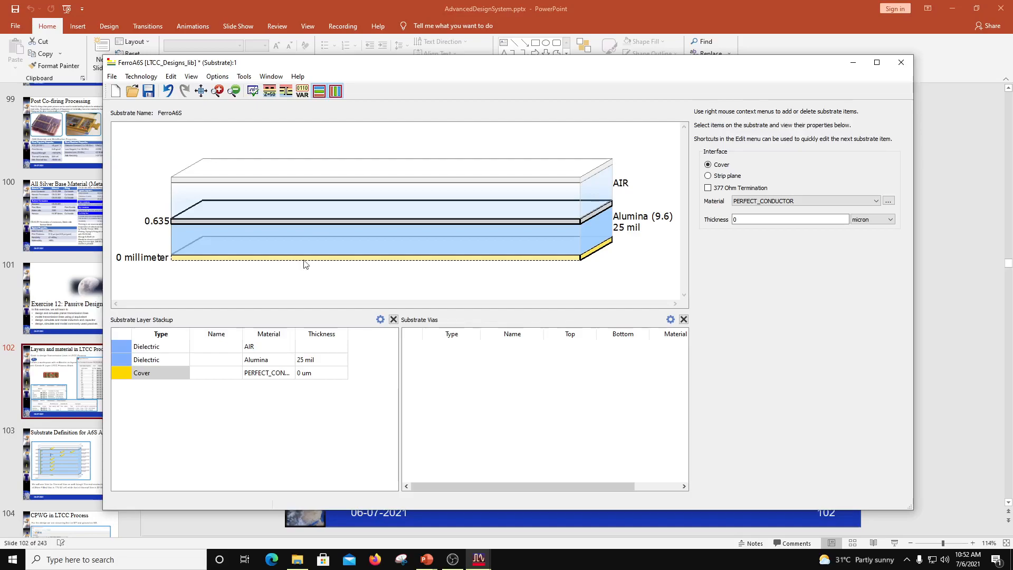
right_click(428, 260)
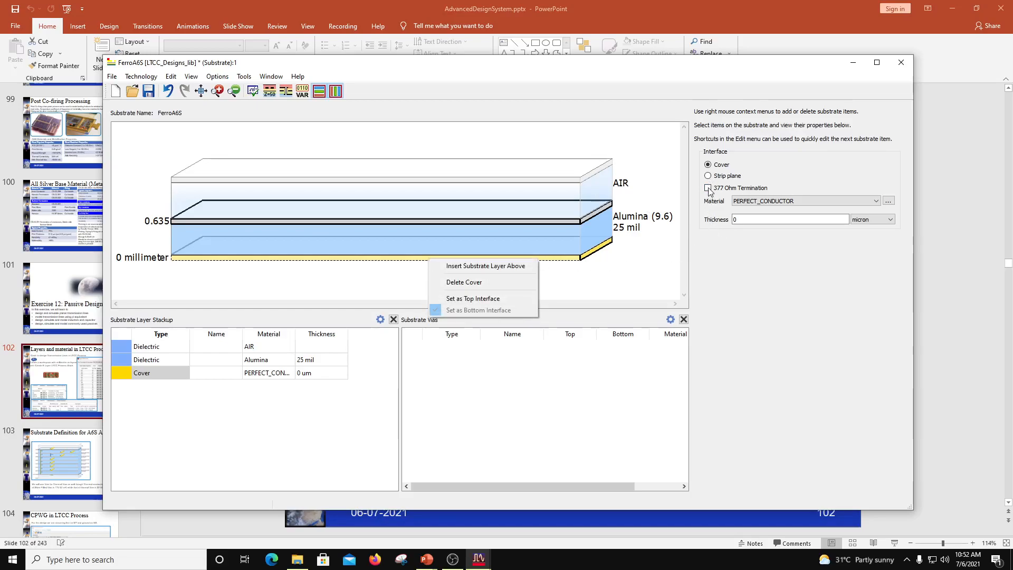
right_click(555, 260)
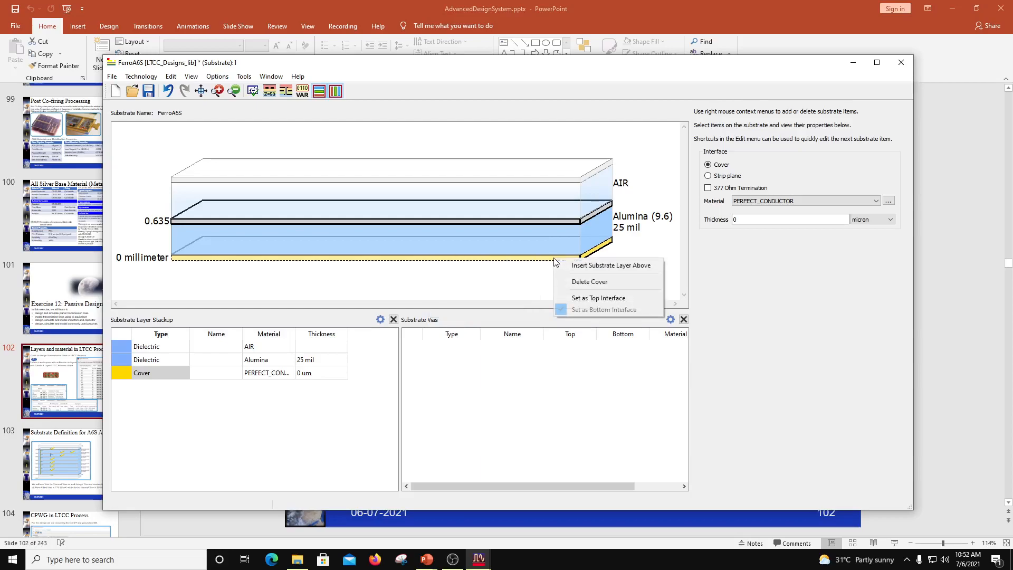
click(590, 283)
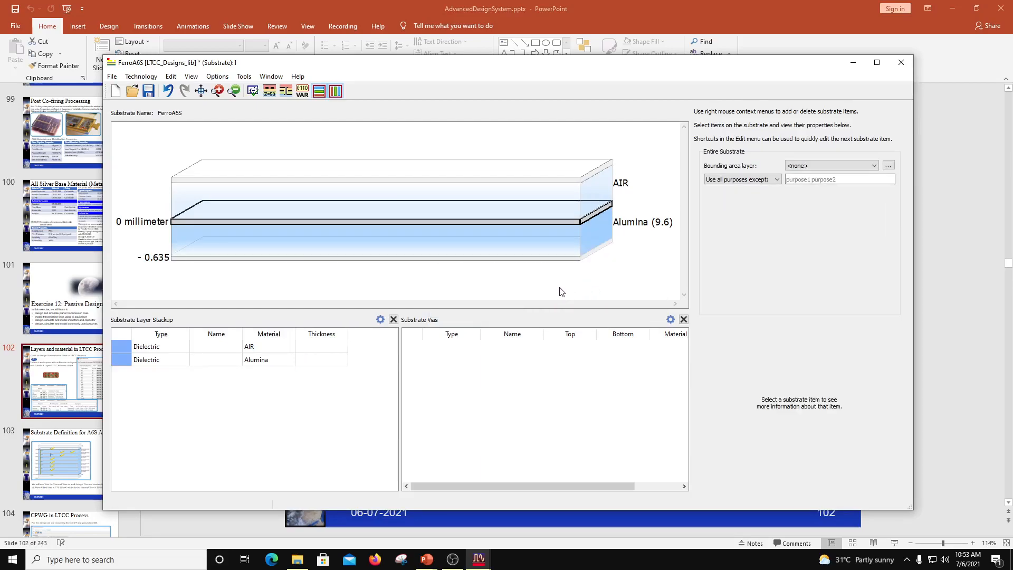
Open the dielectric material definitions from the Alumina substrate layer and enlarge the window to show more rows.
mouse_move(536, 228)
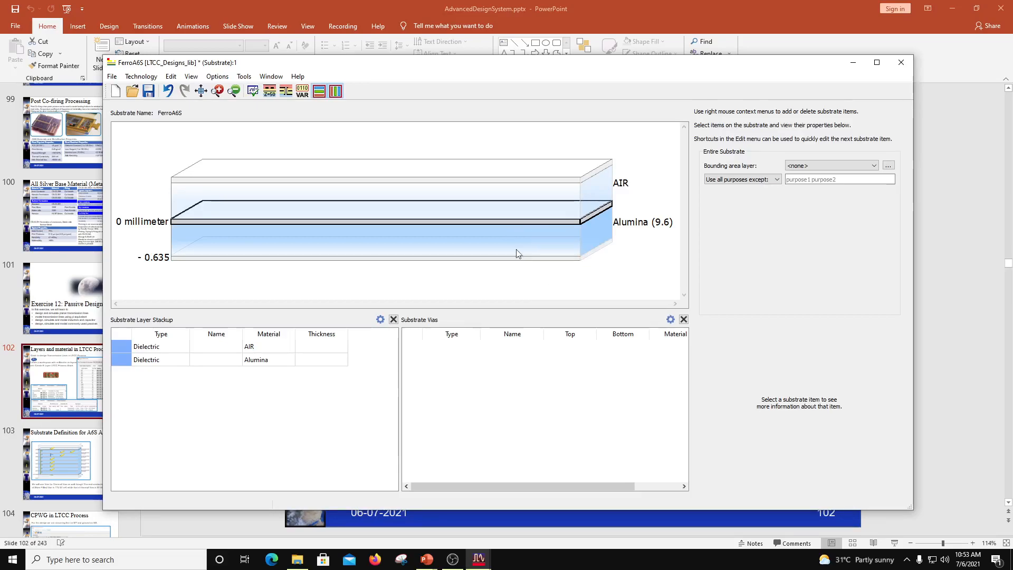
click(530, 241)
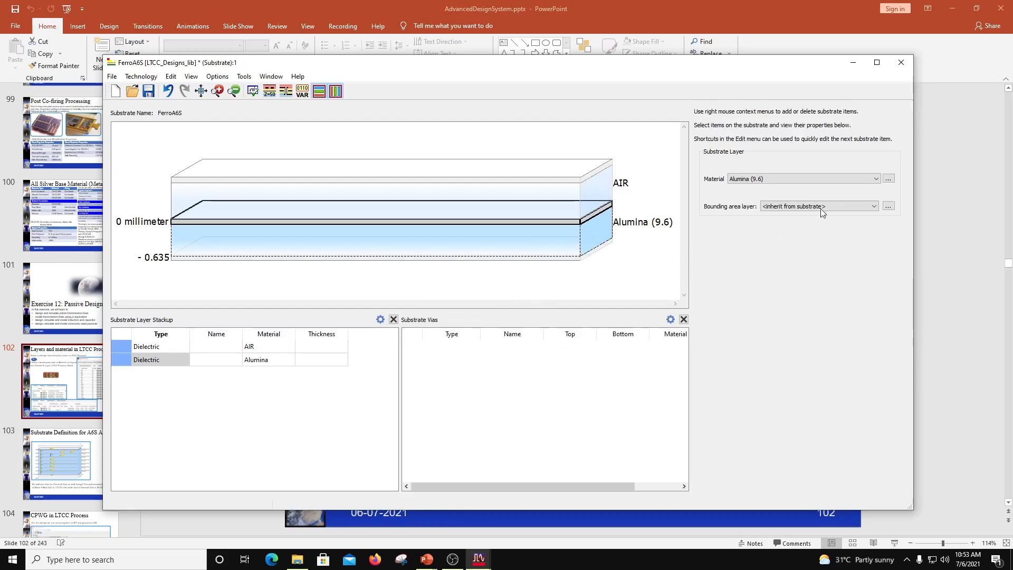
click(888, 179)
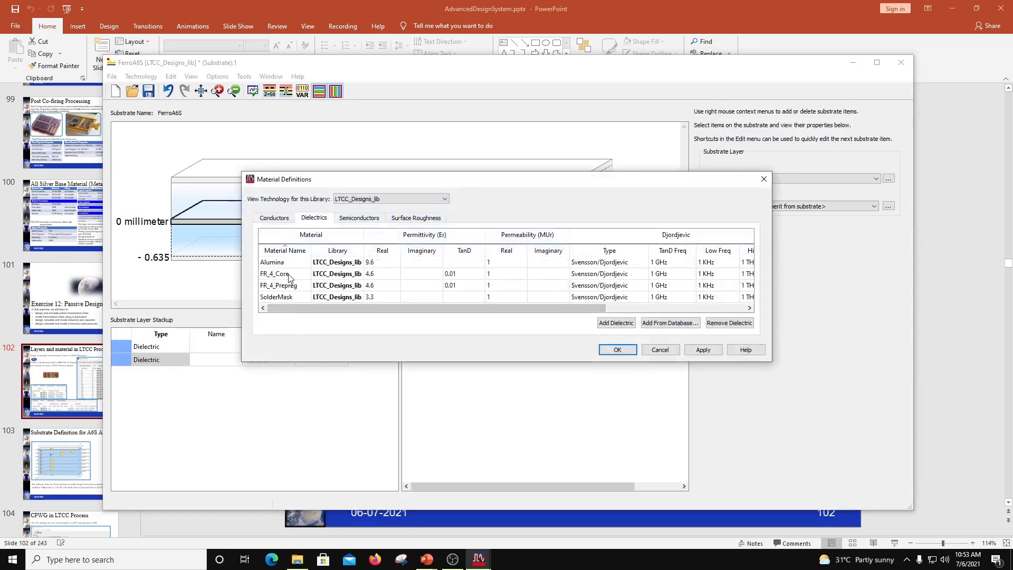
drag(307, 362, 310, 463)
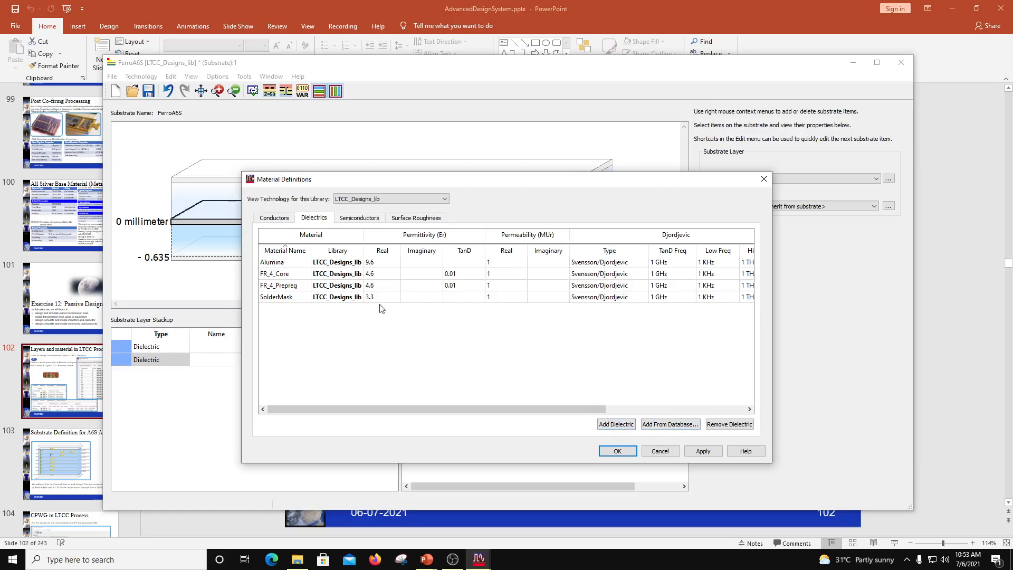
Look through the material database for a dielectric suited to the LTCC substrate.
click(672, 425)
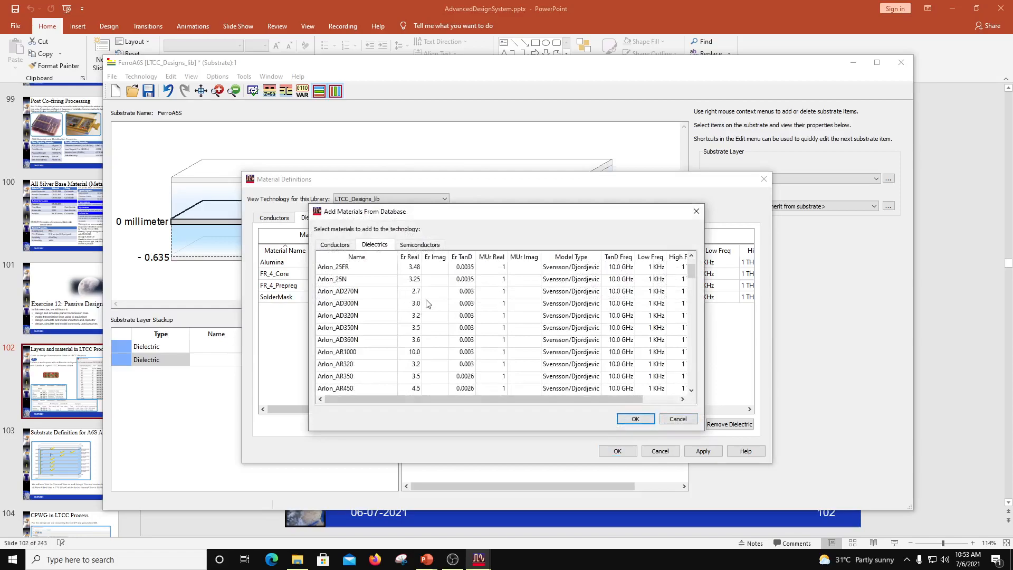
scroll(348, 316, down, 8)
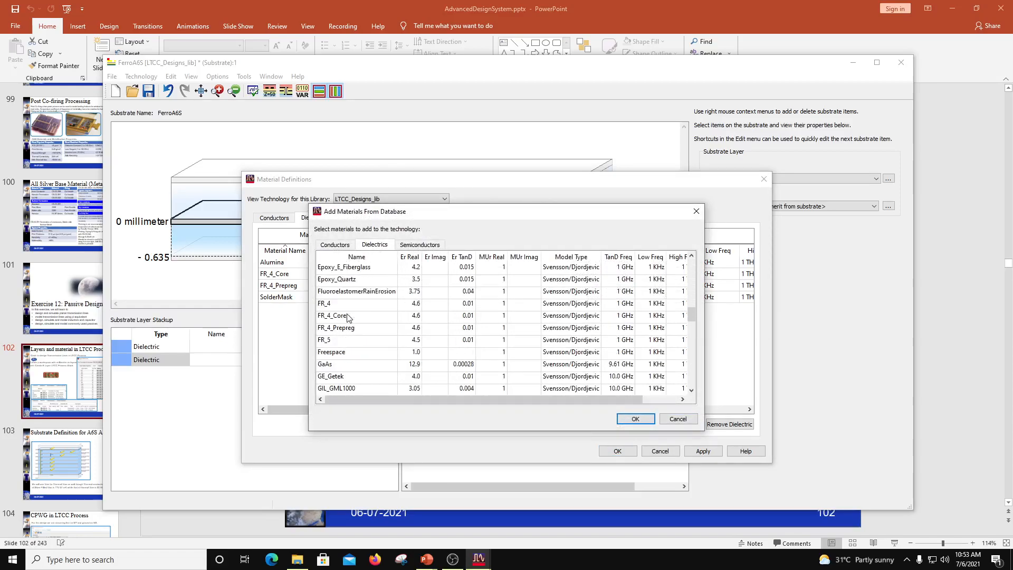
scroll(379, 334, down, 5)
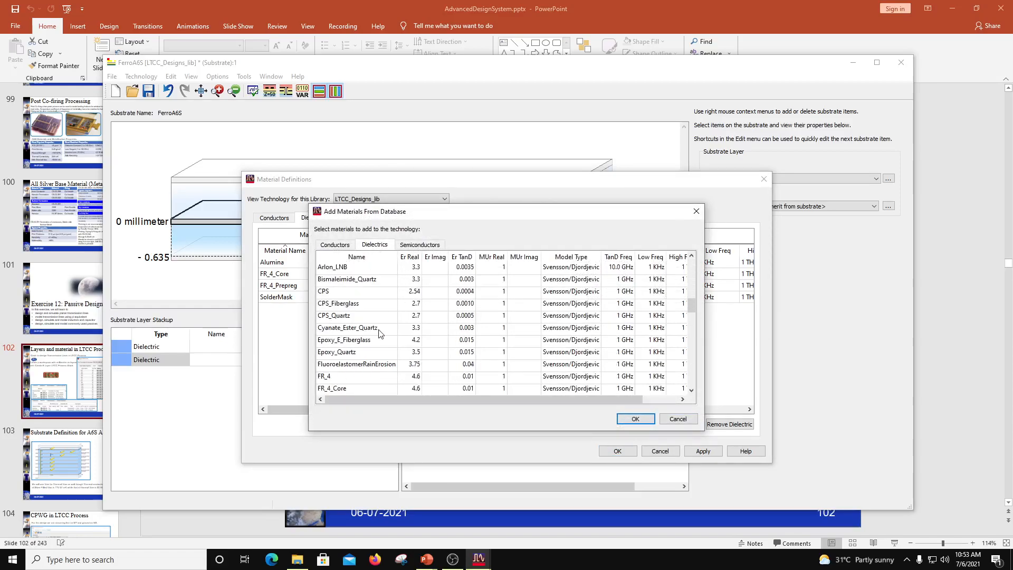
scroll(380, 333, up, 10)
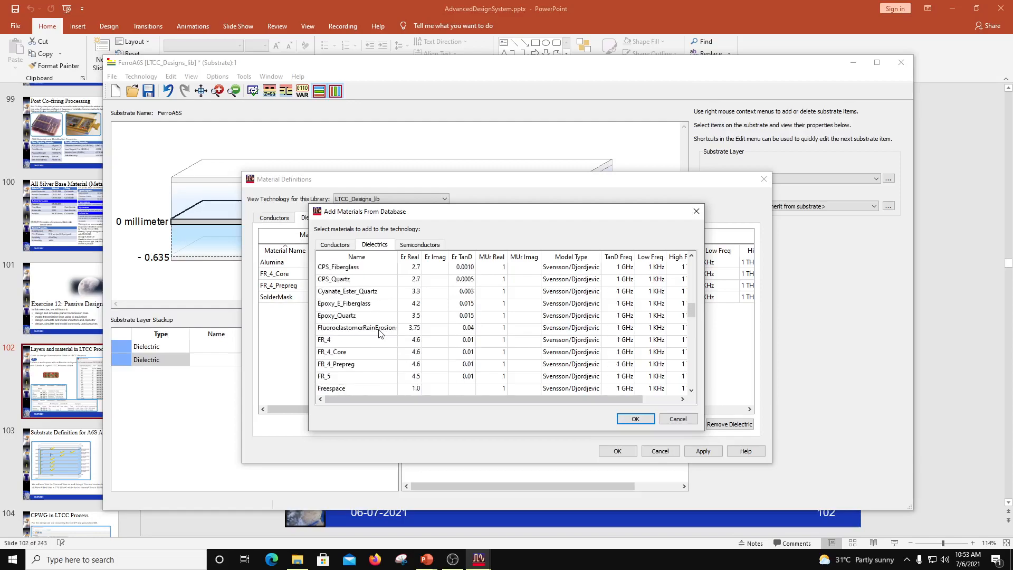
scroll(347, 335, up, 5)
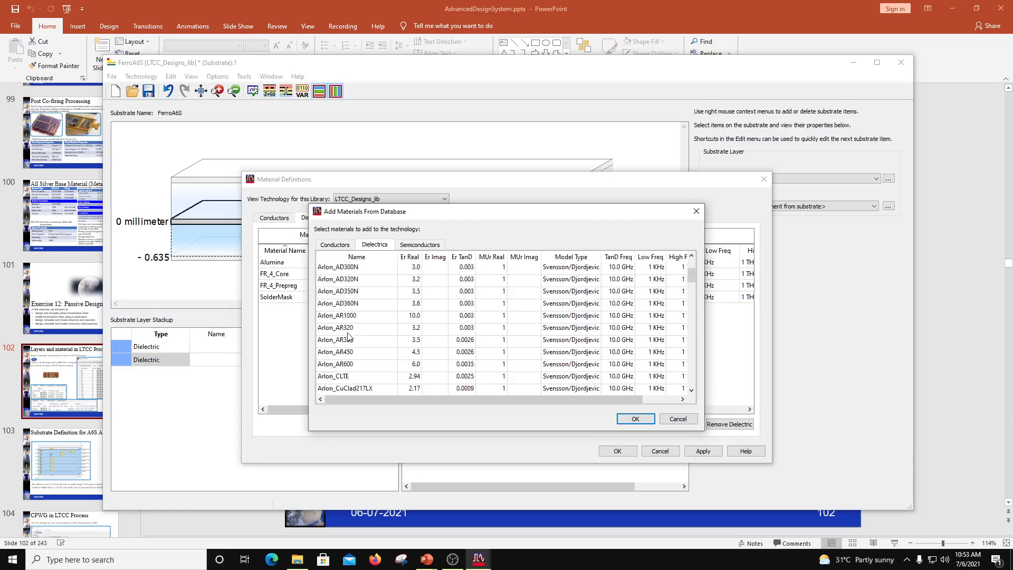
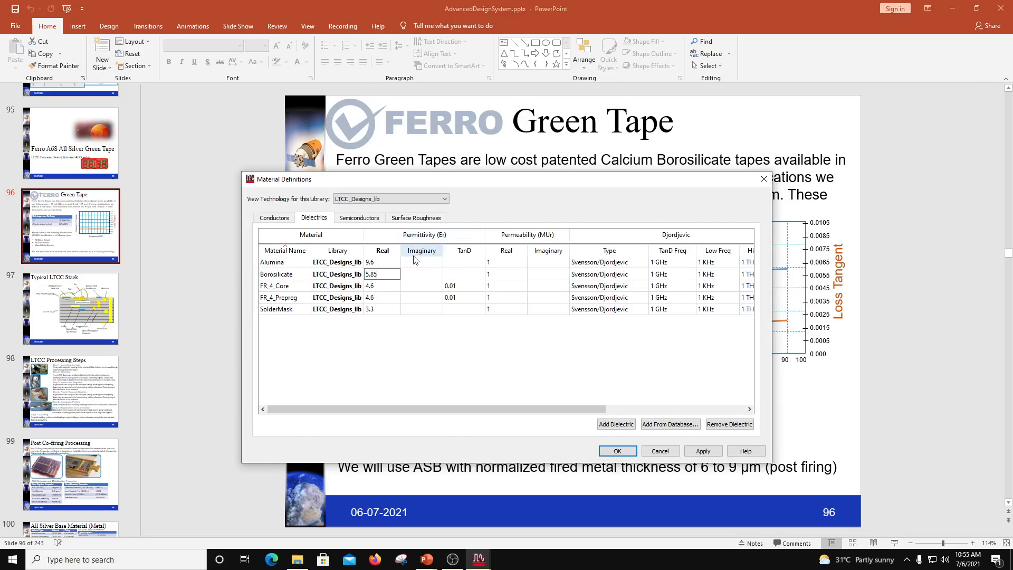
Set the Borosilicate dielectric's loss tangent (TanD) to 0.002, checking it against the slide's loss tangent graph, and accept the material definitions.
click(466, 273)
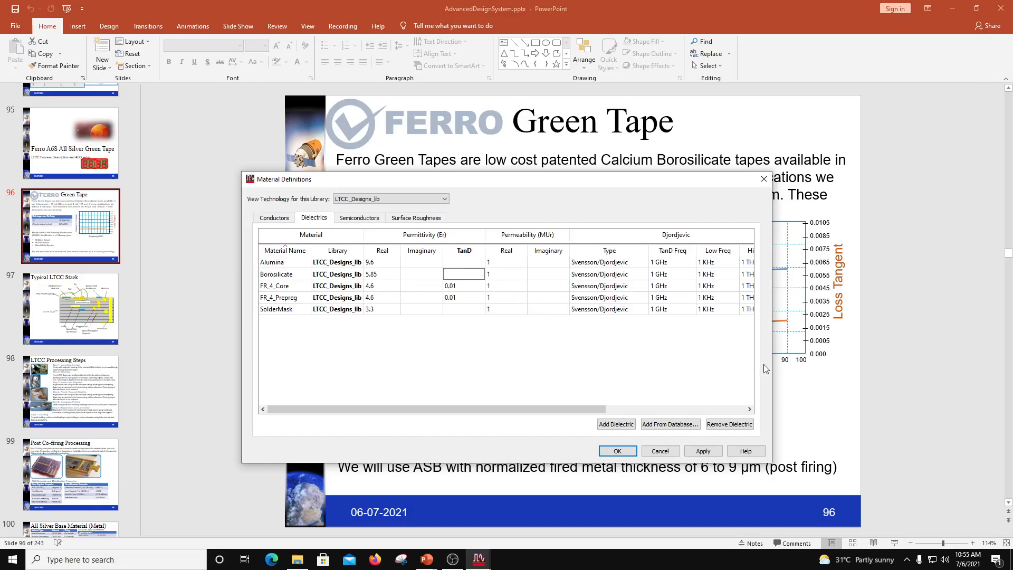
drag(680, 179, 513, 225)
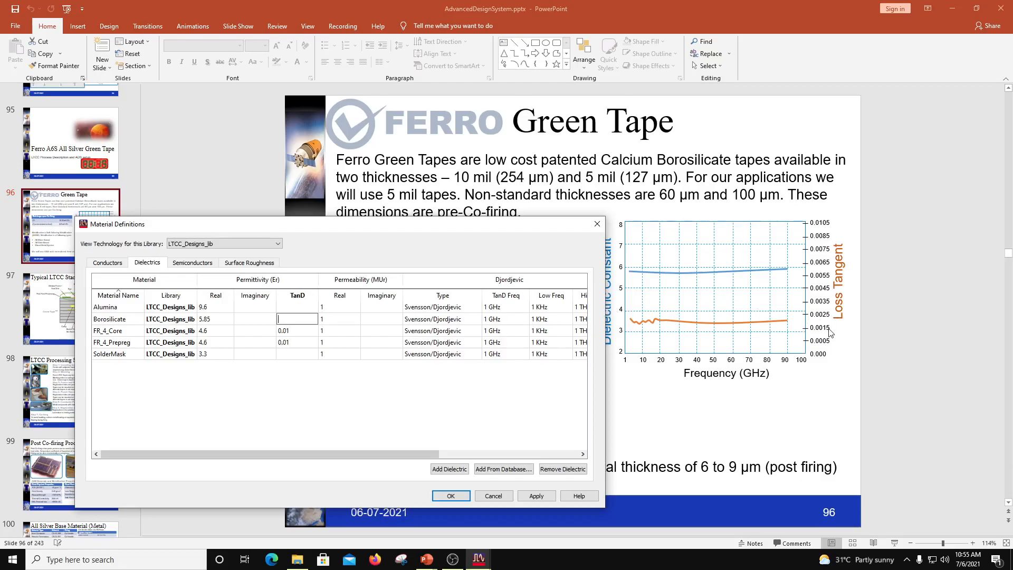
drag(412, 228, 529, 197)
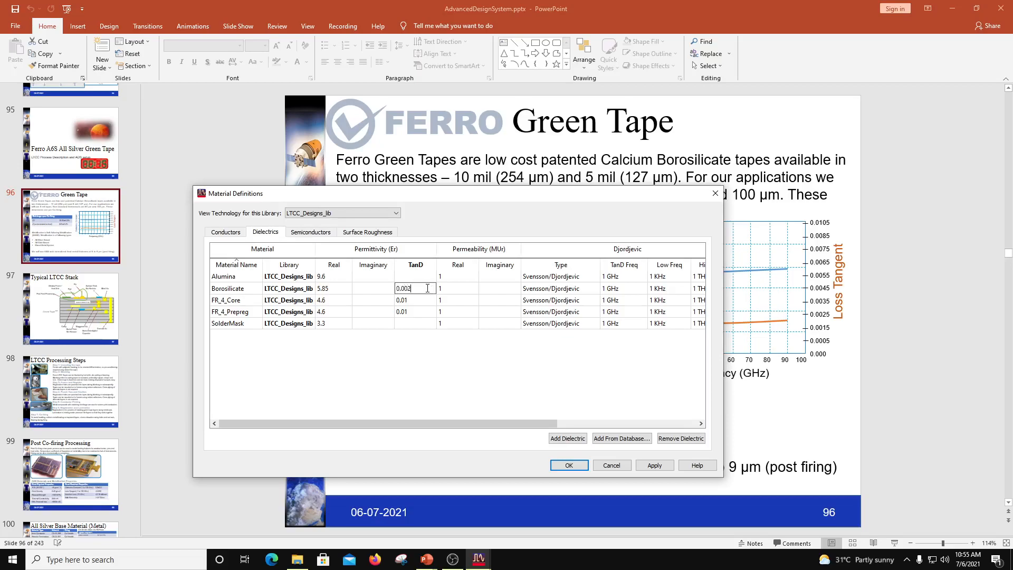
click(412, 336)
click(570, 465)
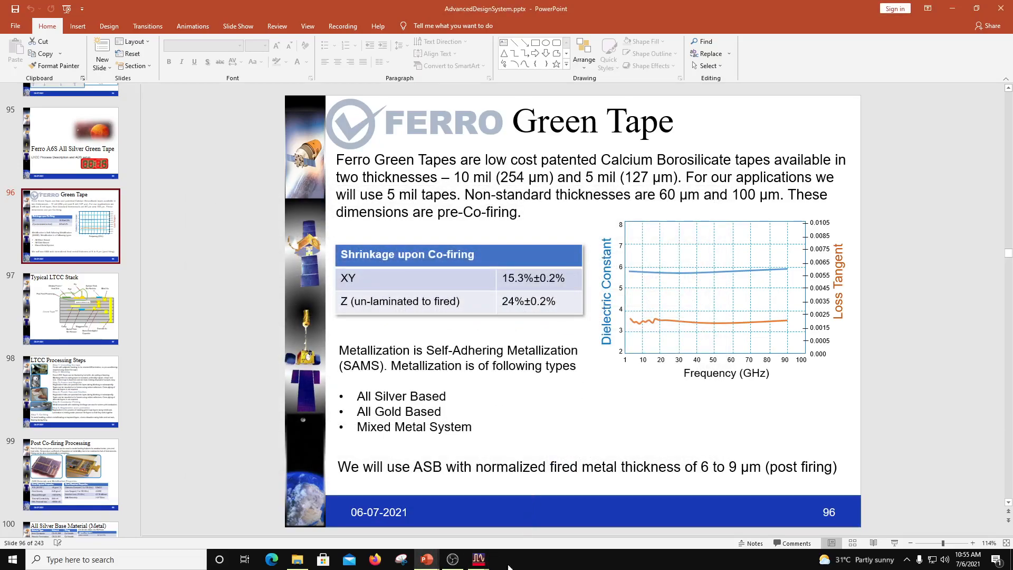
Return to the FerroA6S substrate window and change the Alumina layer's material to Borosilicate (5.85).
mouse_move(479, 559)
click(533, 517)
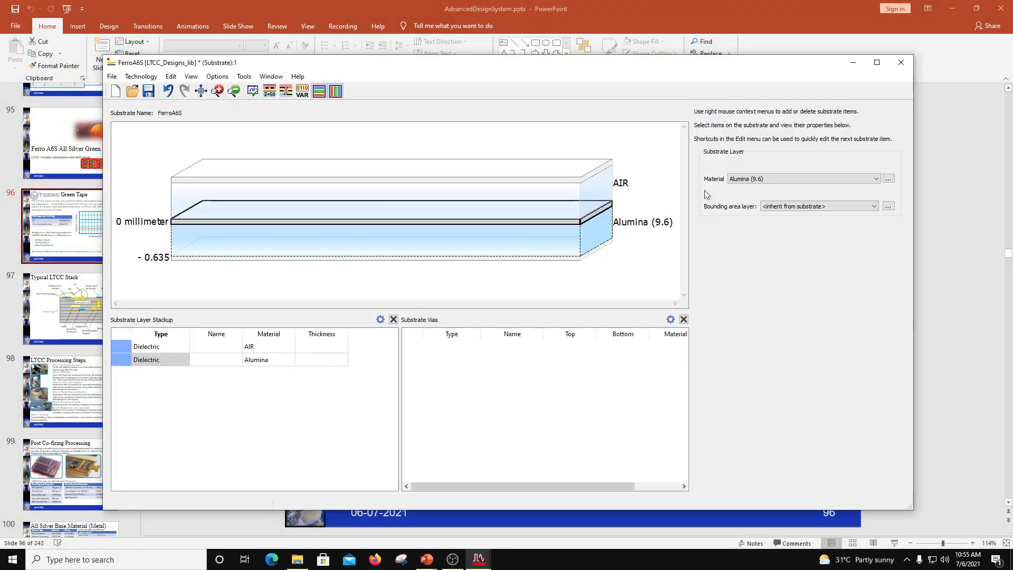
click(879, 179)
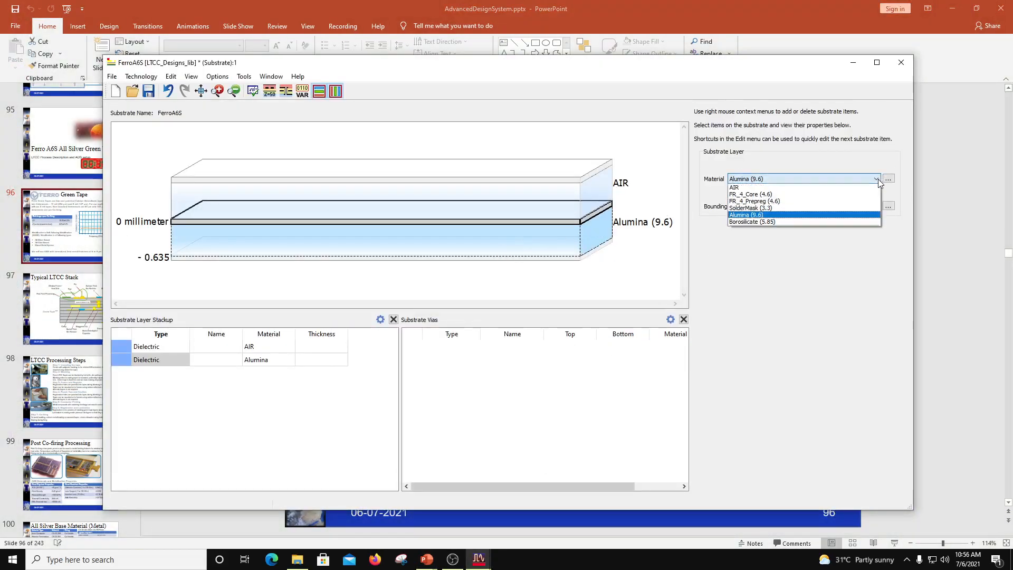
click(781, 221)
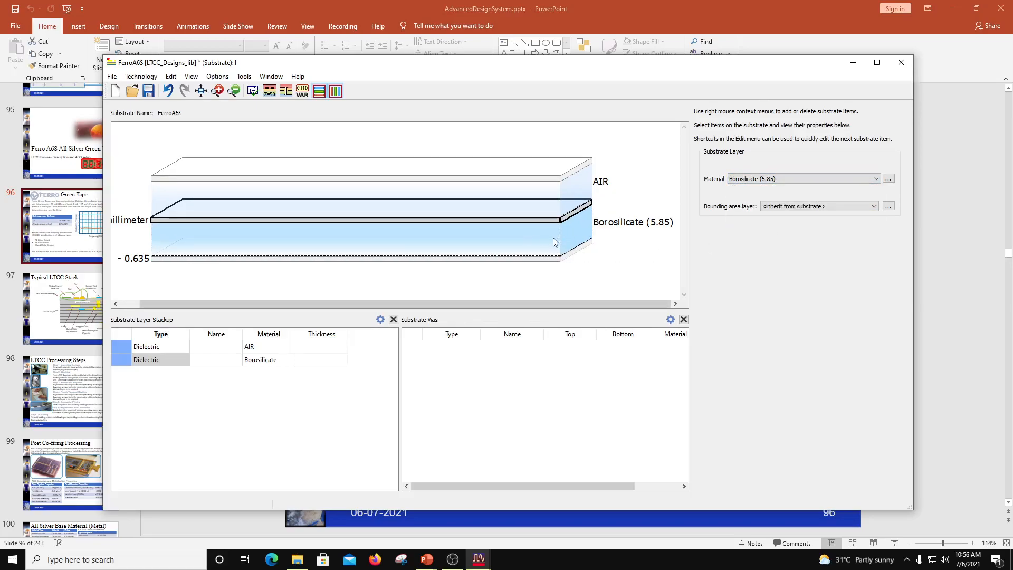
Insert a substrate layer above the bottom Borosilicate dielectric and assign it the Borosilicate (5.85) material.
right_click(505, 245)
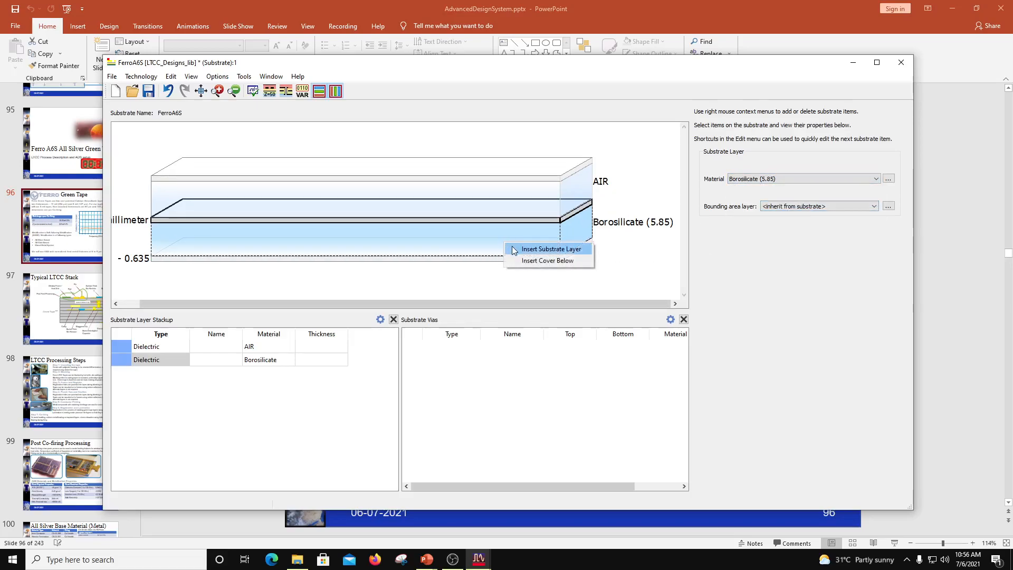
click(543, 248)
right_click(540, 222)
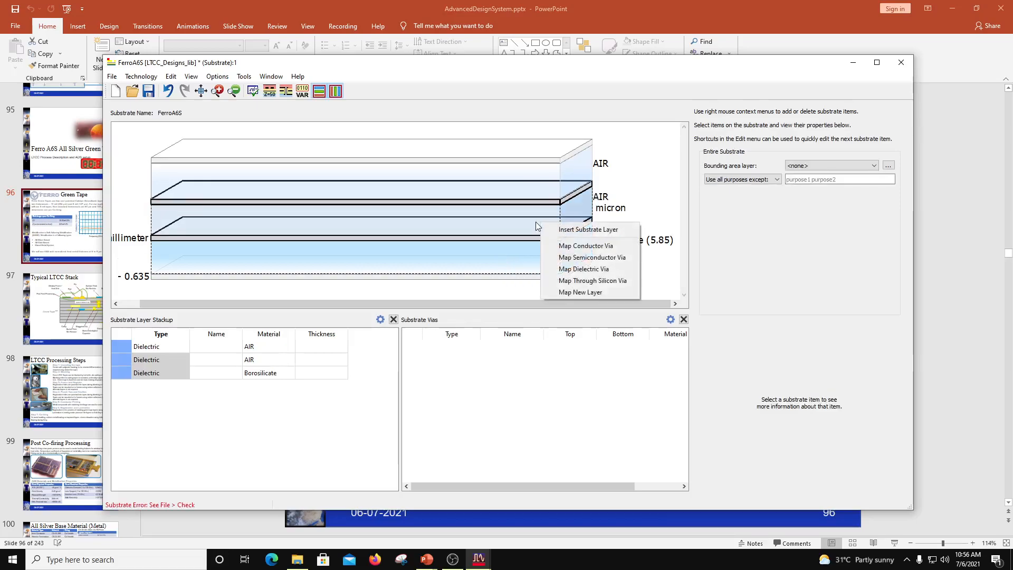
click(525, 218)
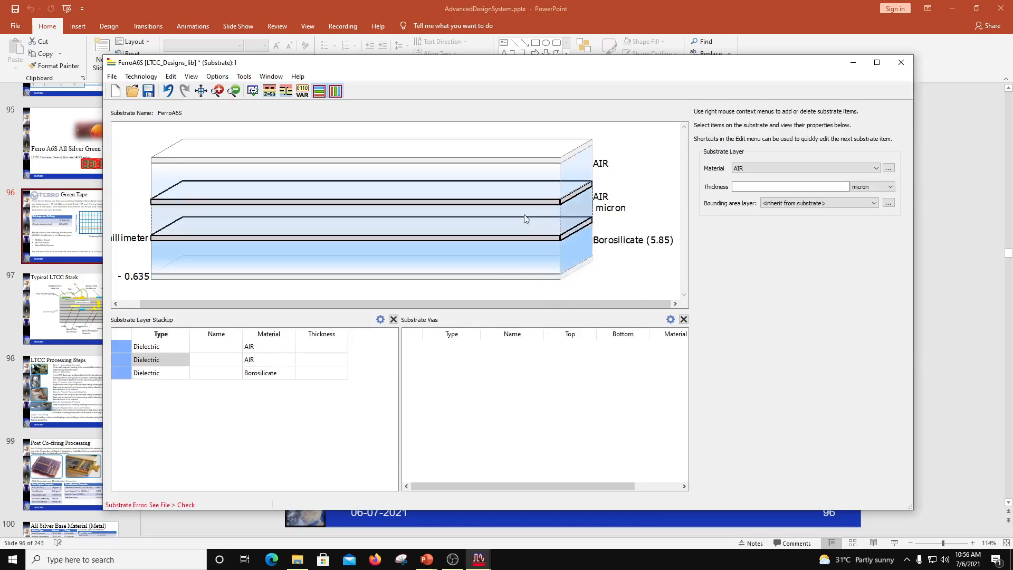
click(794, 169)
click(766, 212)
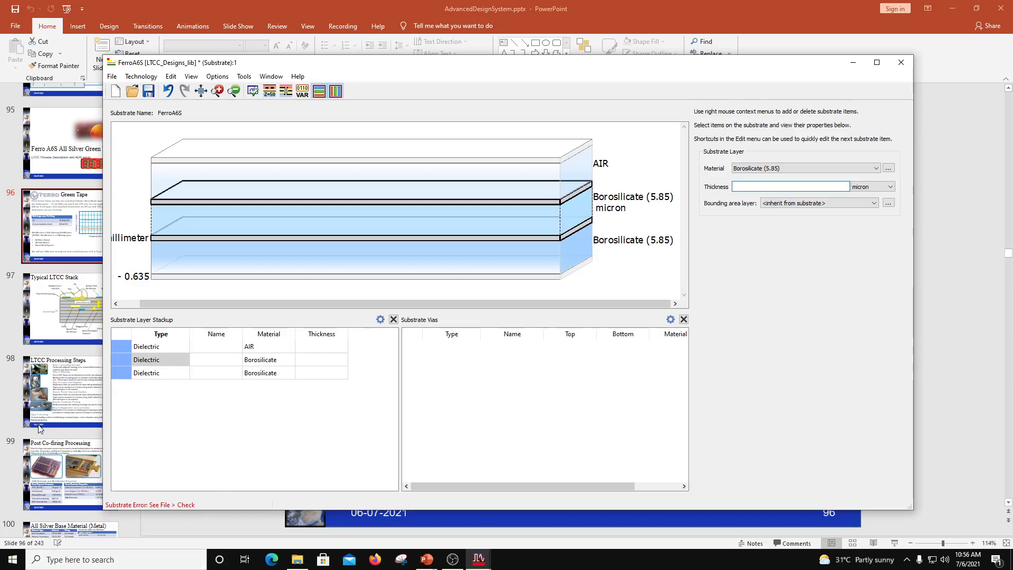
Consult the tape thickness and shrinkage data on the Ferro Green Tape slide in PowerPoint, and open Calculator.
scroll(56, 418, down, 2)
click(72, 361)
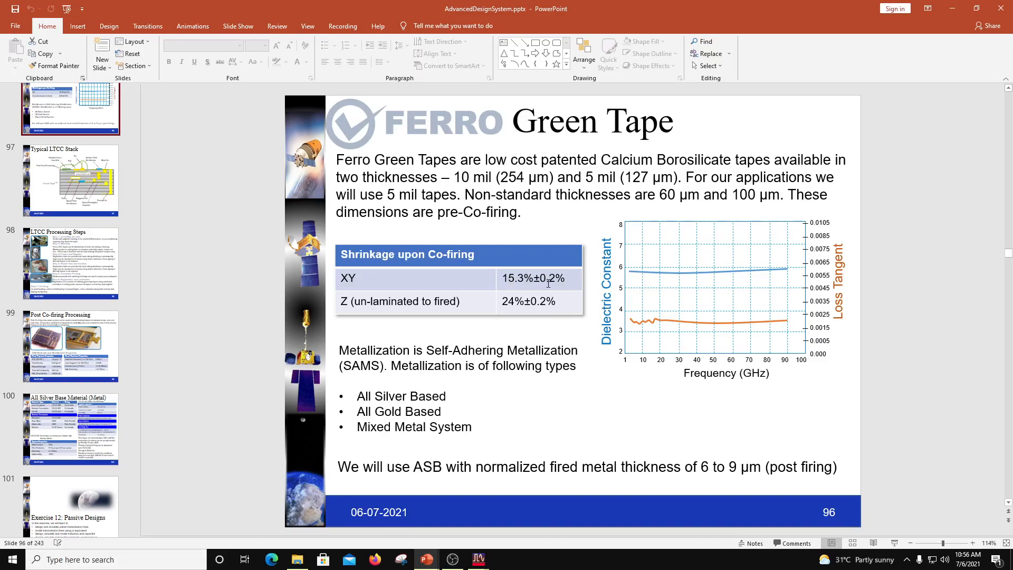
click(113, 560)
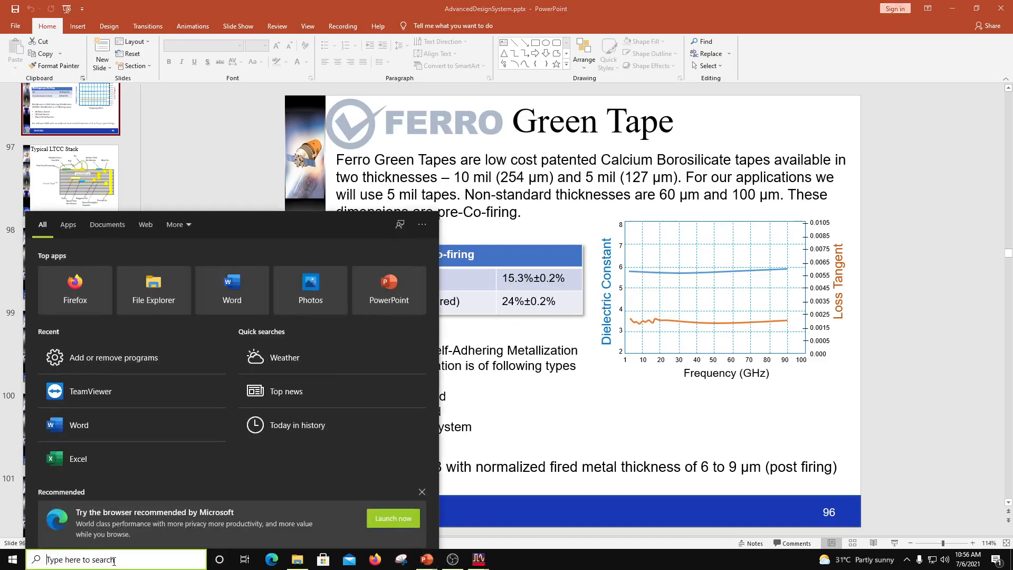
text(calc)
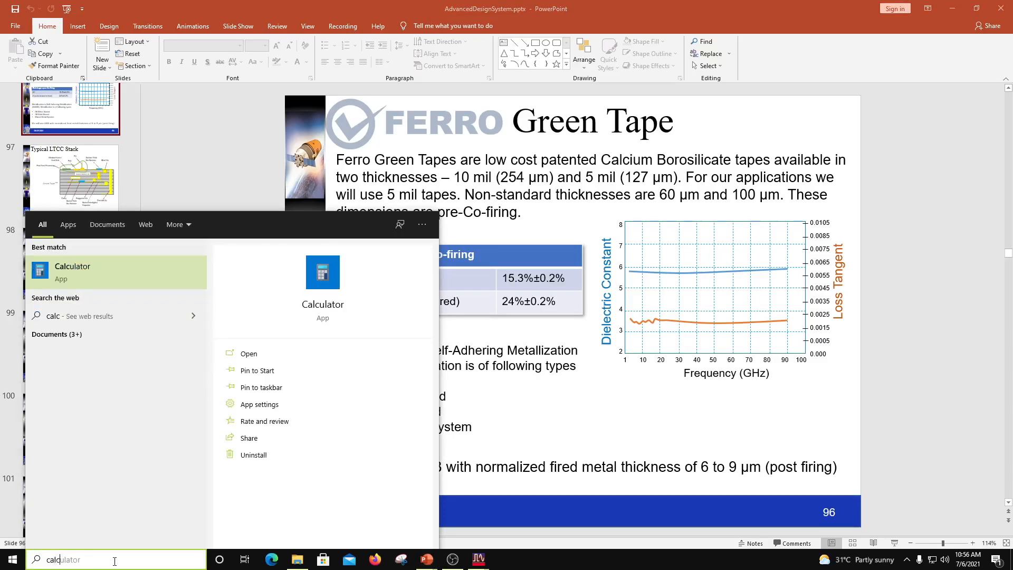
key(Return)
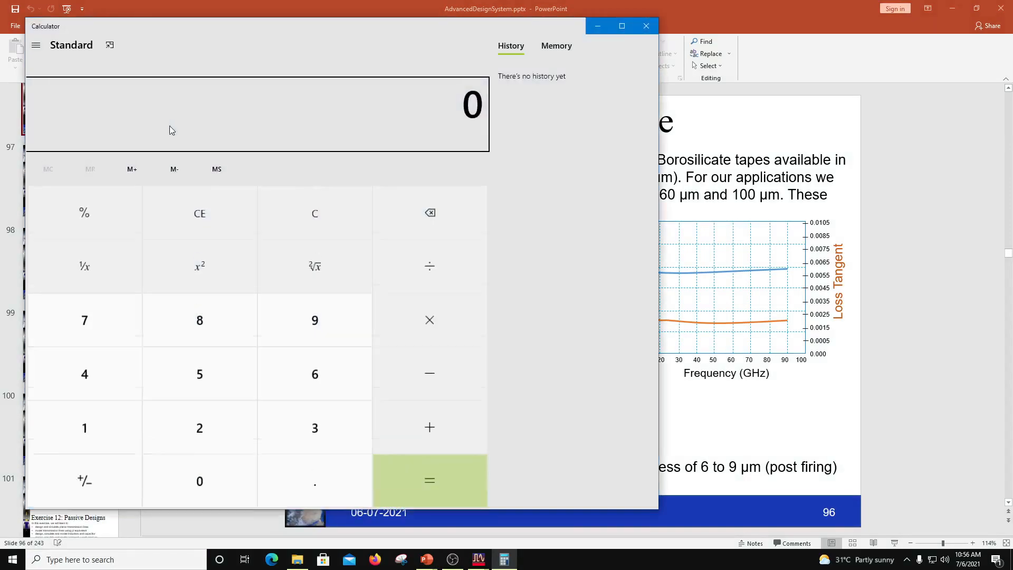
Multiply 25.4 by 10 to convert the 10 mil tape thickness to microns.
click(227, 437)
click(210, 395)
click(295, 472)
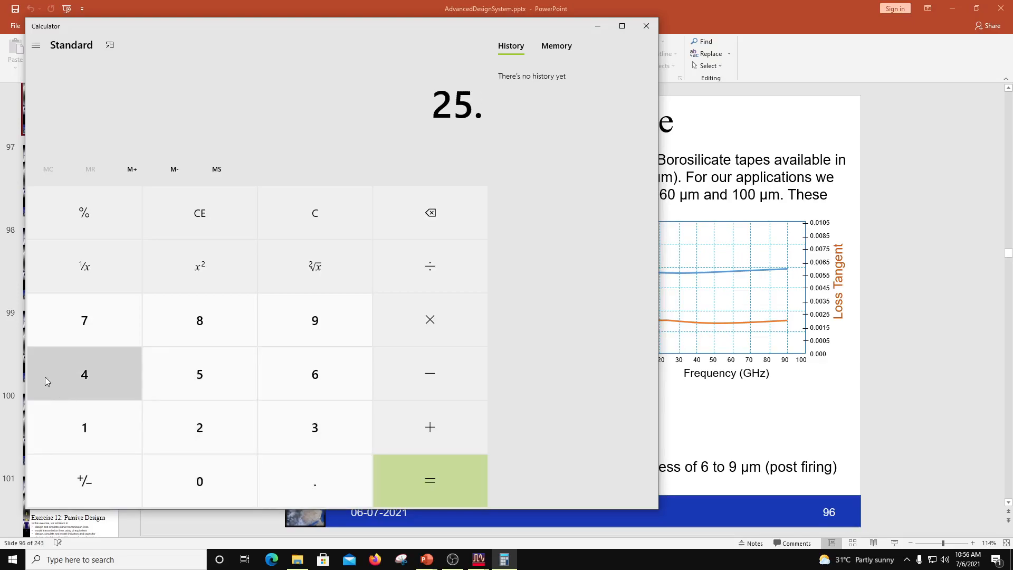
click(74, 372)
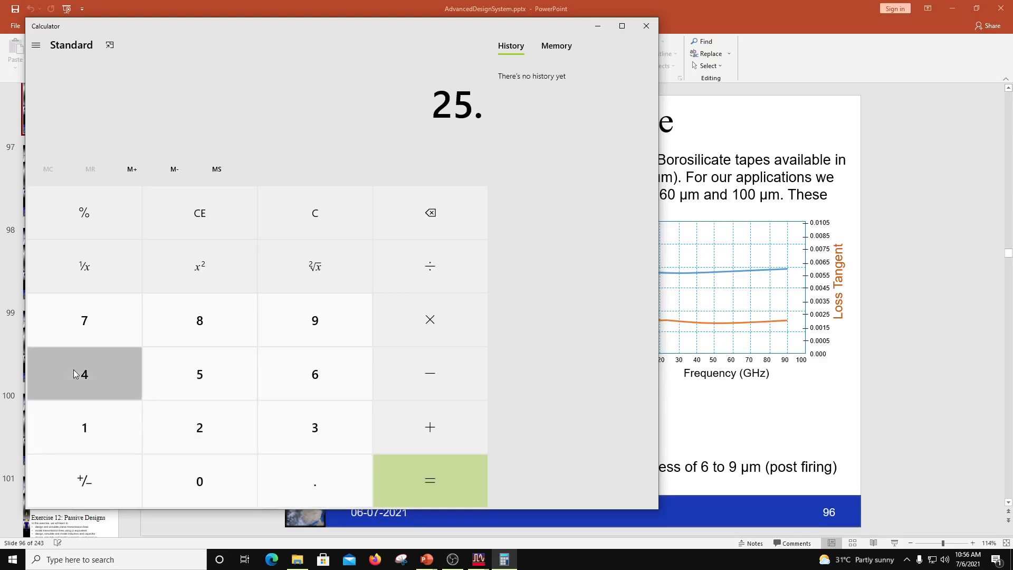
click(430, 319)
drag(307, 20, 566, 33)
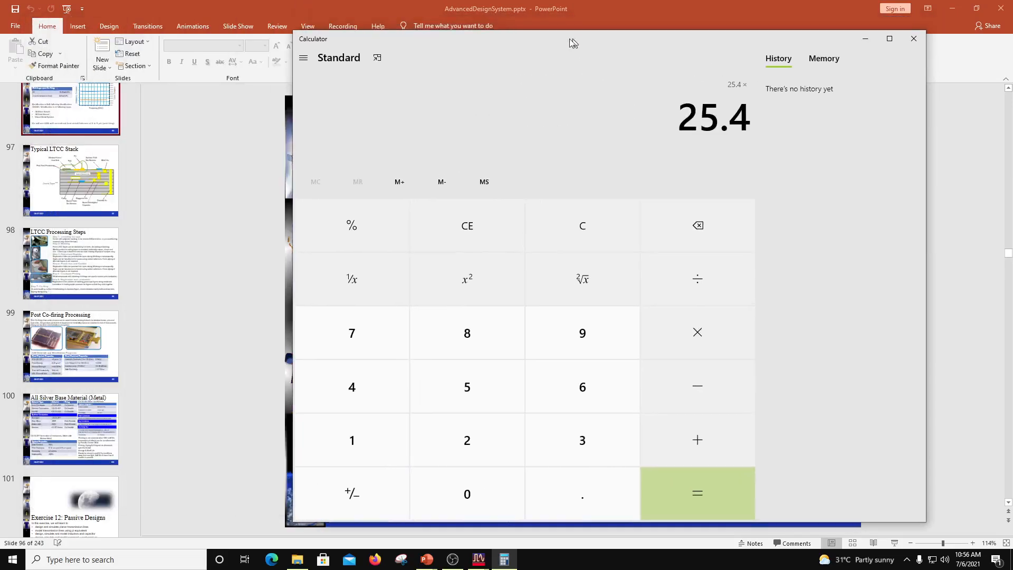
click(356, 443)
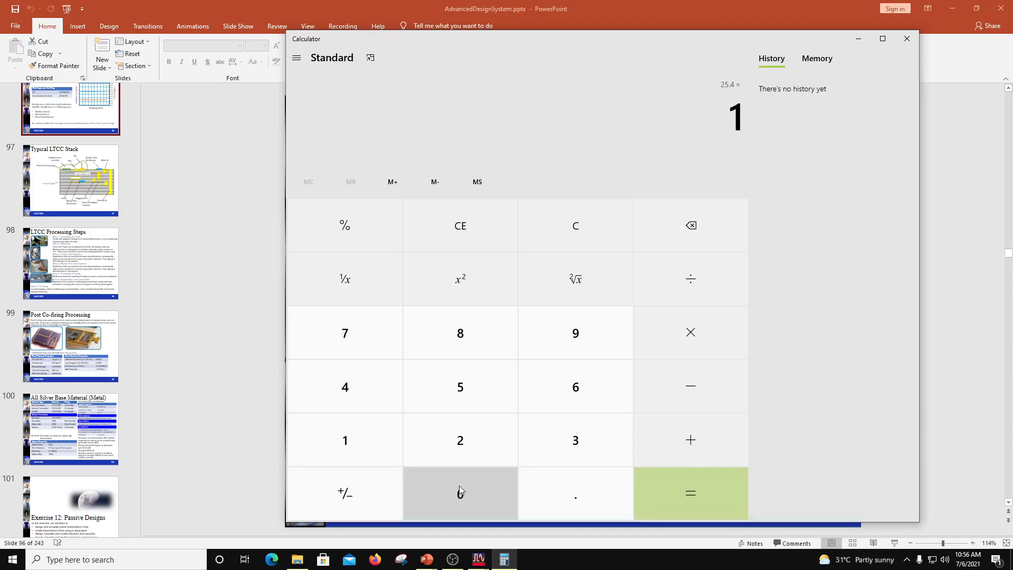
click(459, 486)
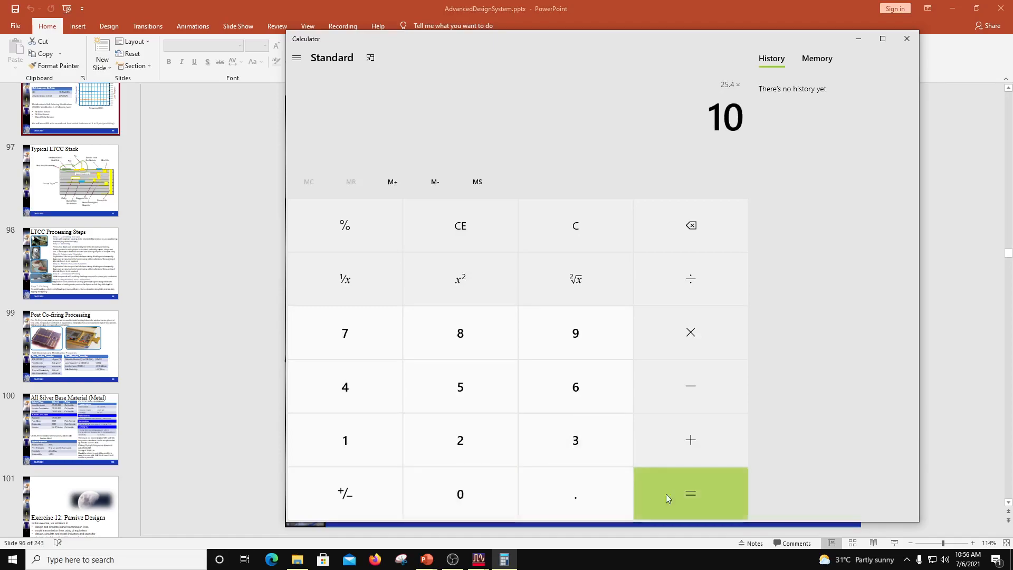
click(689, 491)
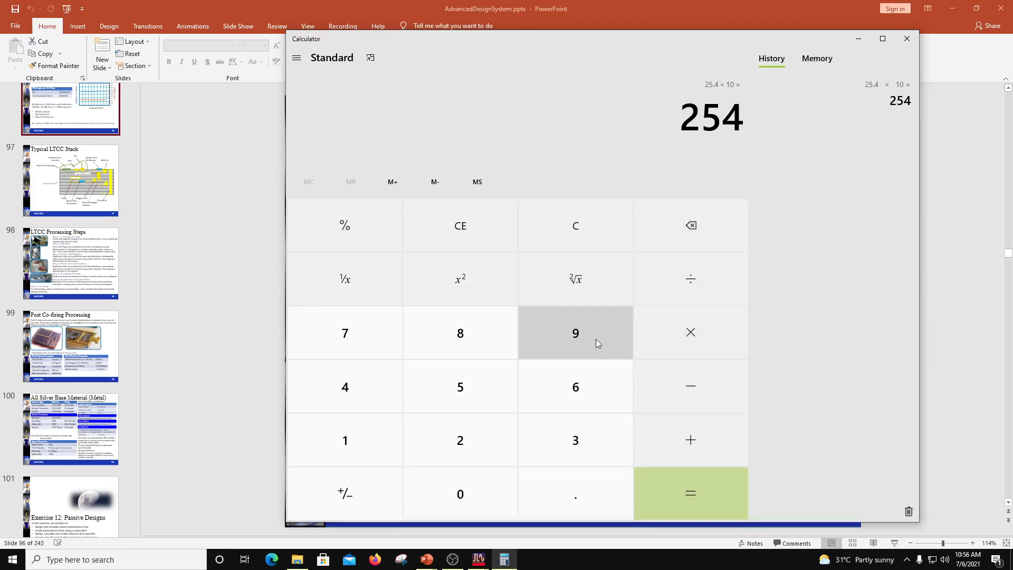
Change the calculator to Scientific mode and clear the entry for a new calculation.
click(694, 338)
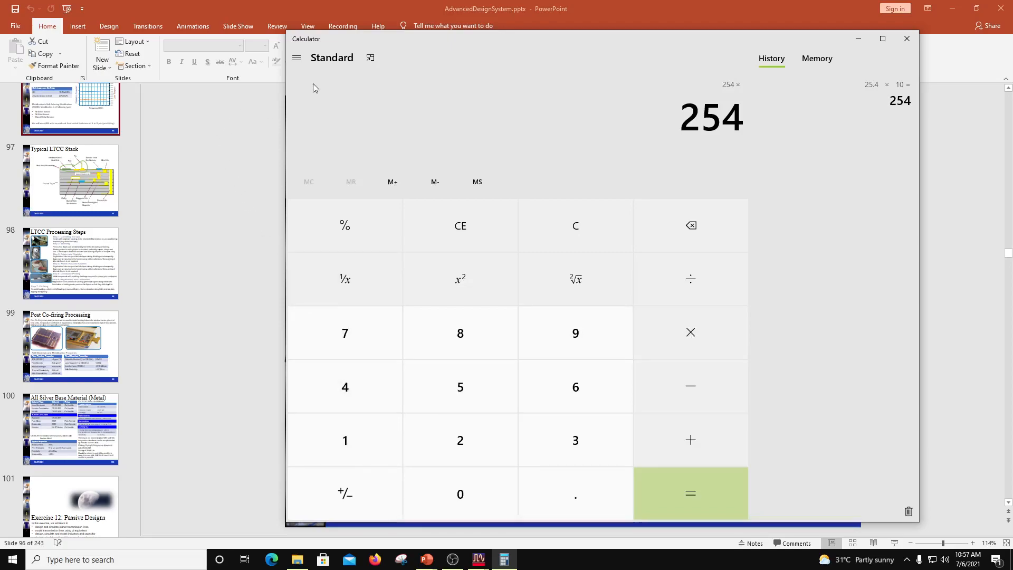
click(297, 60)
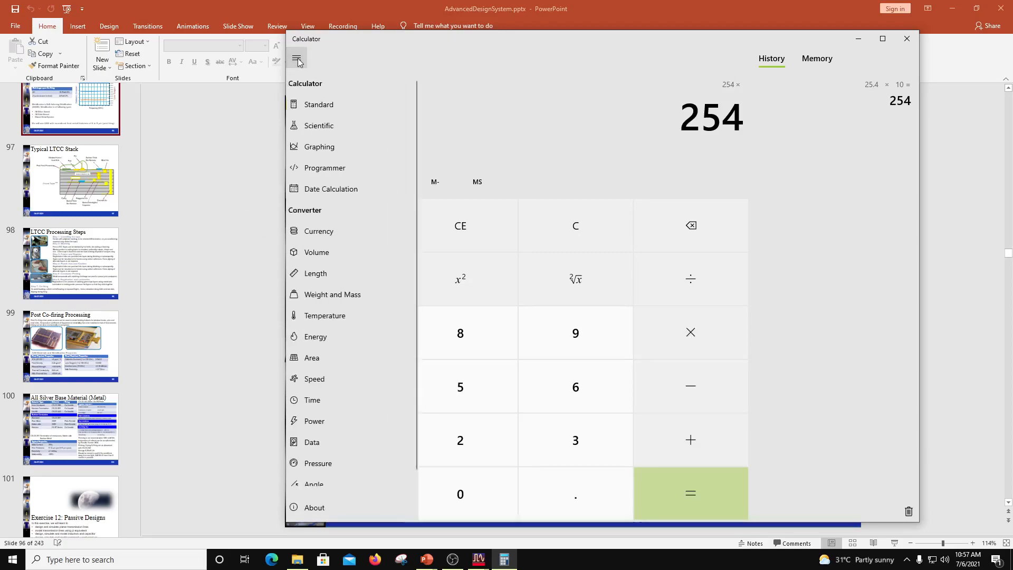
click(309, 129)
click(449, 361)
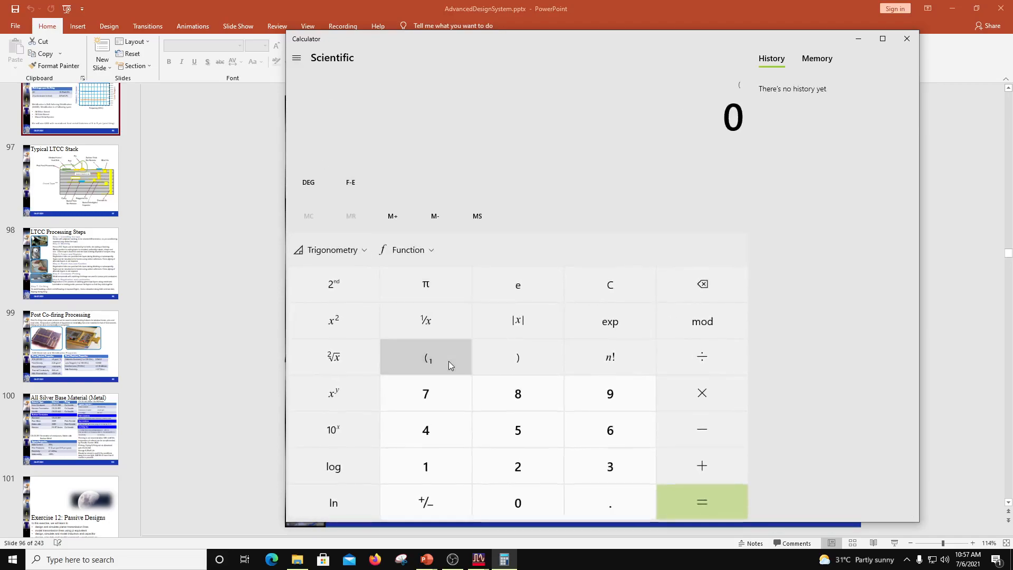
click(591, 293)
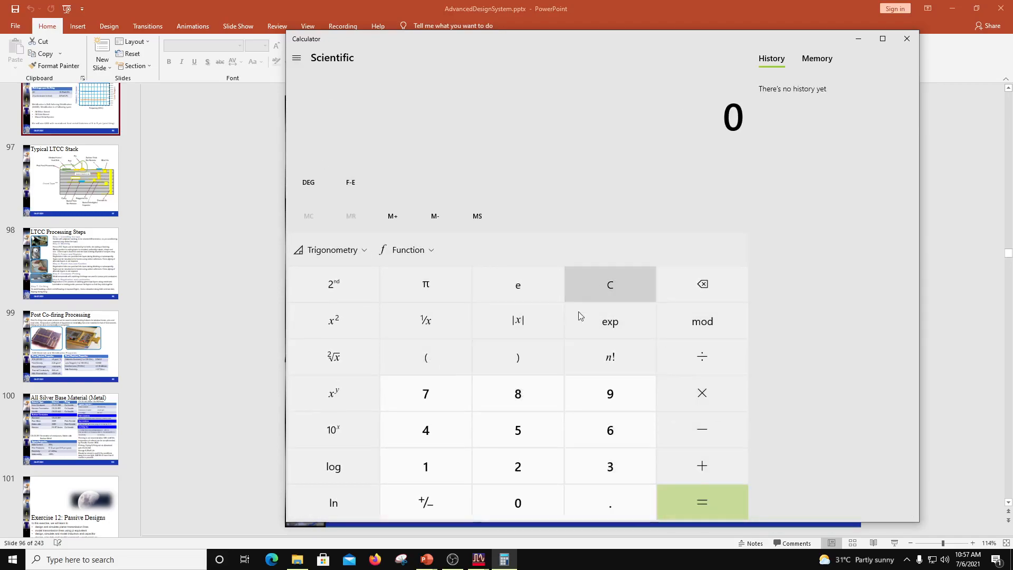
Calculate 25.4 × (10) to convert the 10 mil tape thickness to microns.
click(534, 458)
click(515, 425)
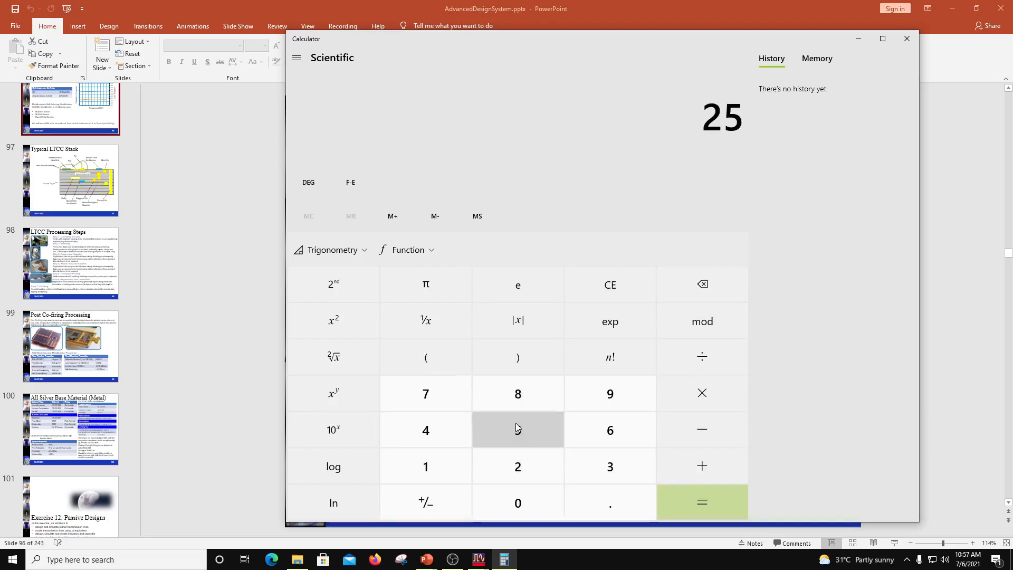
click(606, 502)
click(434, 424)
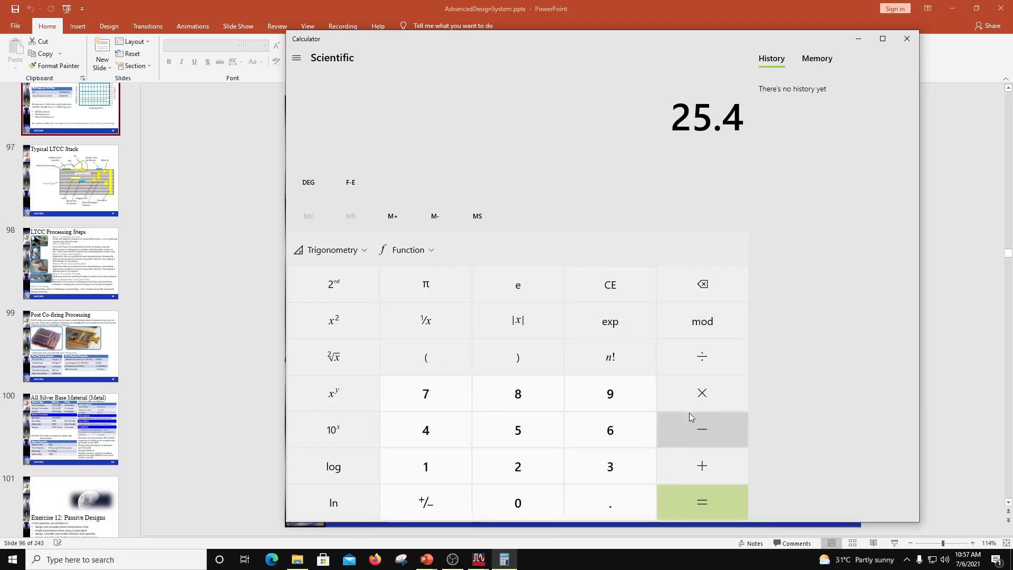
click(709, 397)
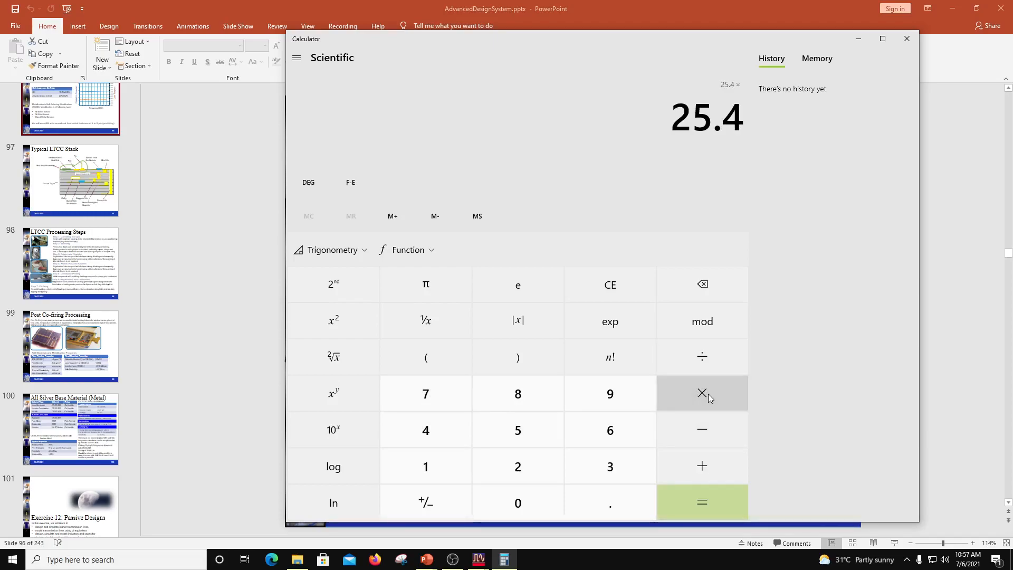
click(439, 356)
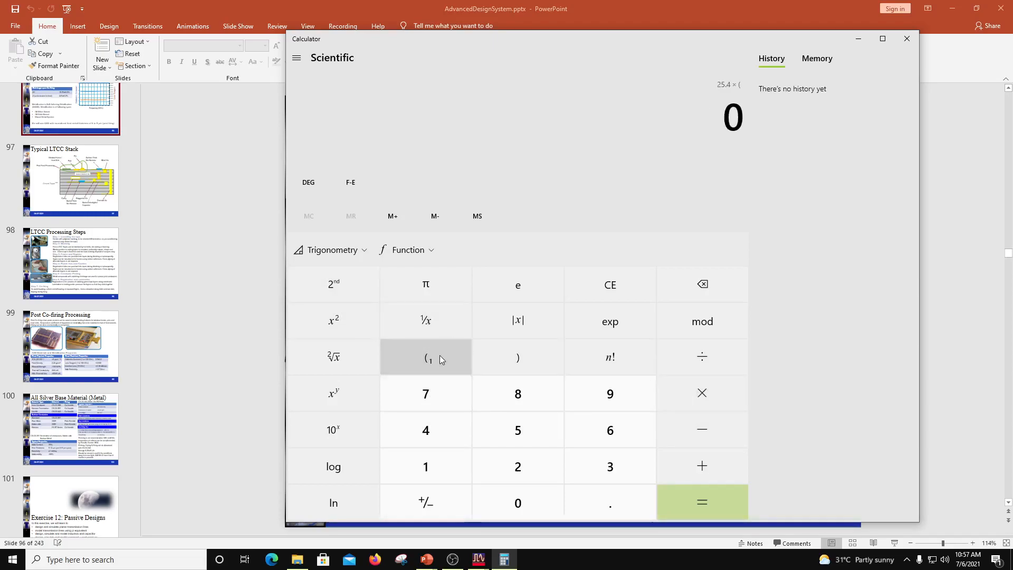
click(438, 463)
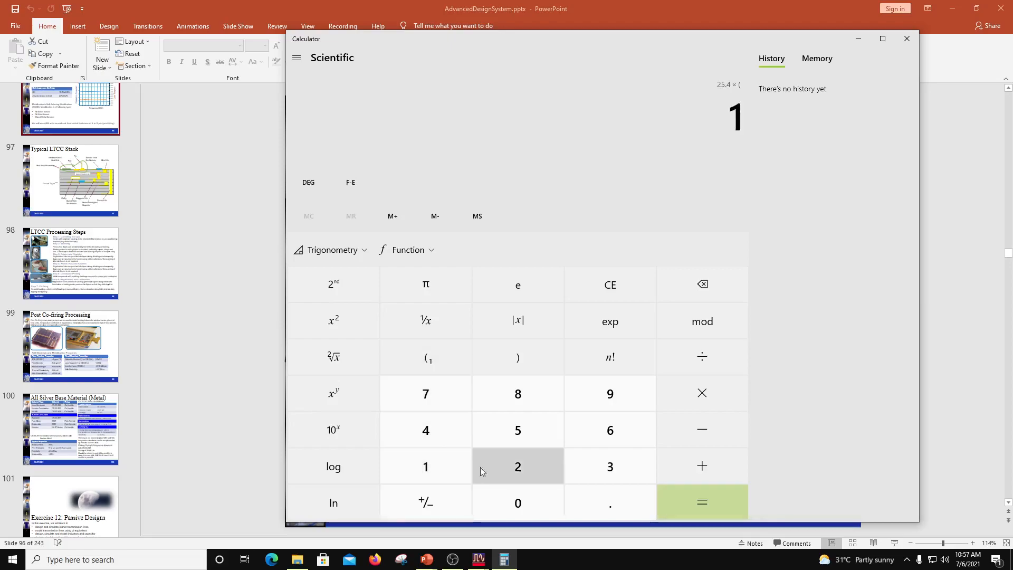
click(510, 505)
click(690, 501)
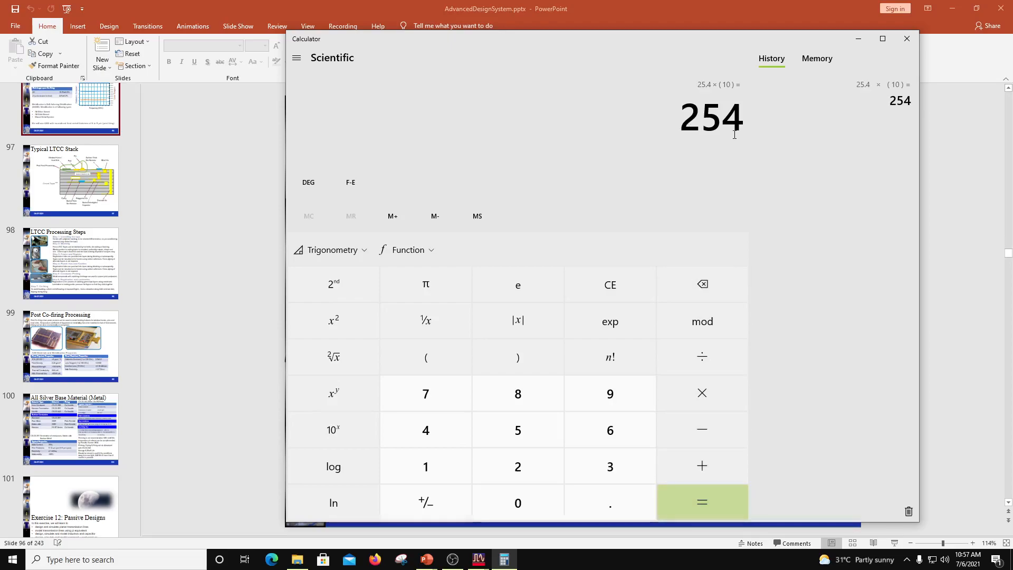
Multiply the 254 µm tape thickness by (1 − 0.153) to apply the 15.3% co-firing shrinkage.
click(702, 399)
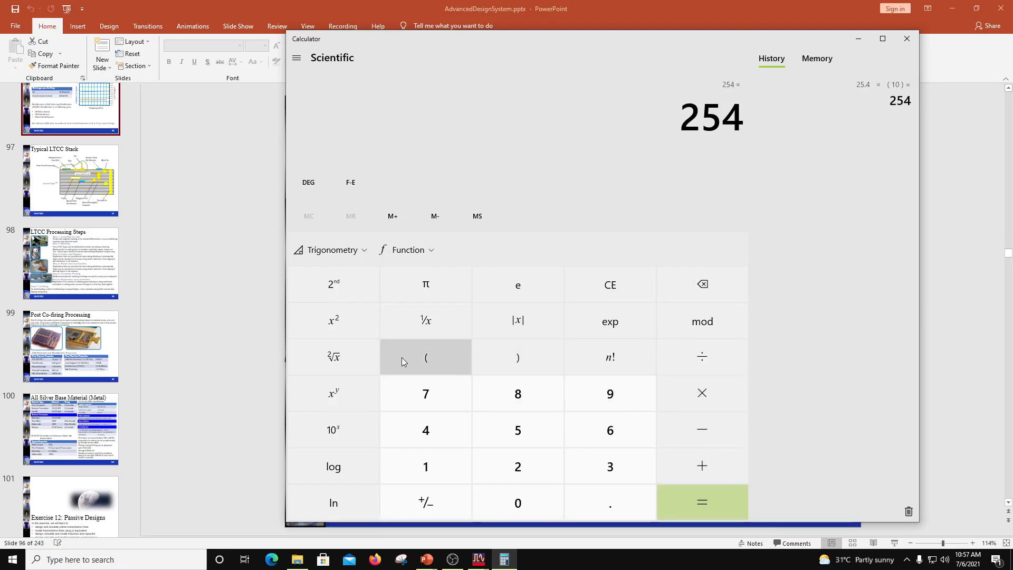
click(420, 361)
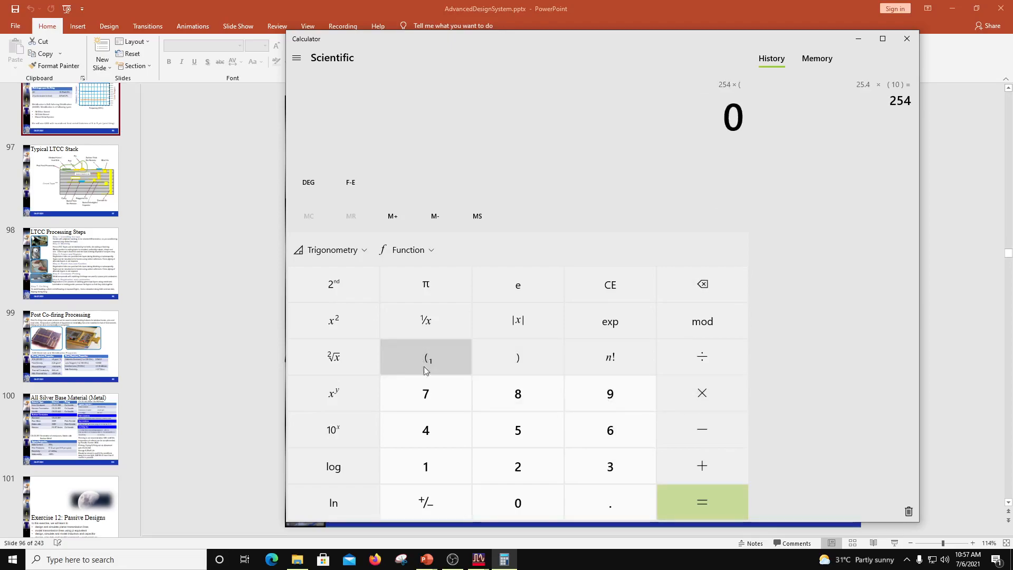
click(426, 466)
click(702, 429)
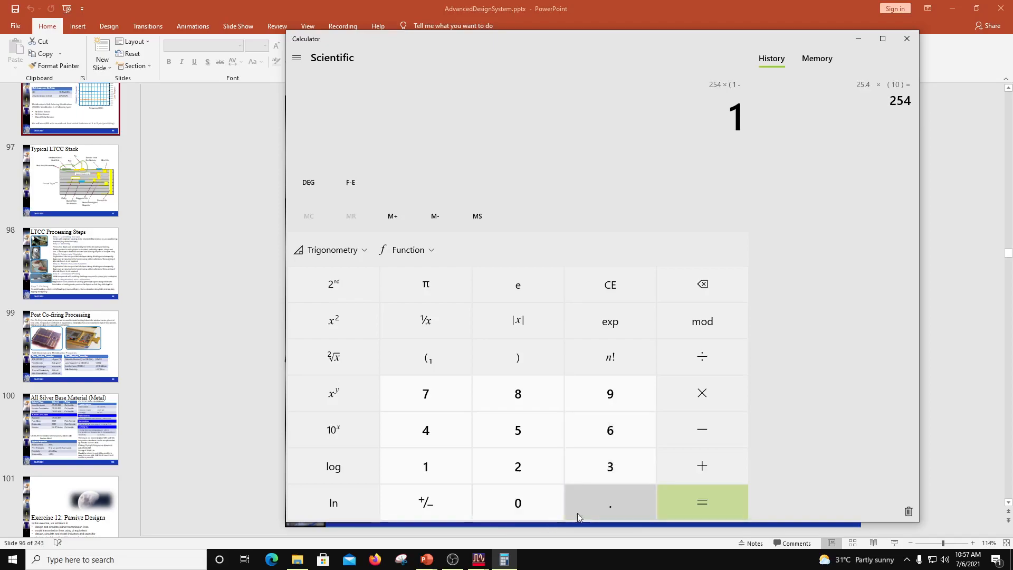
click(603, 502)
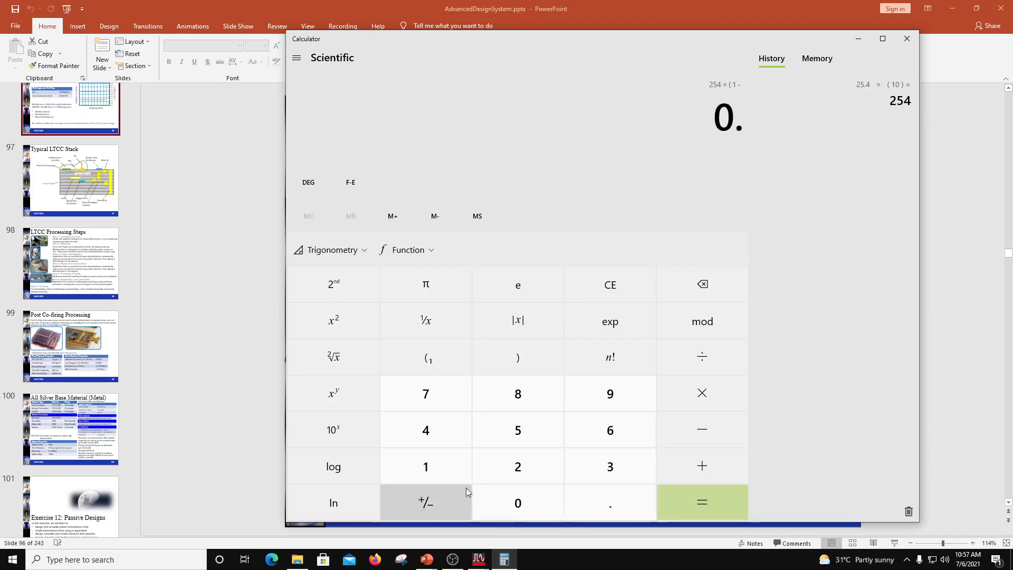
click(426, 467)
click(514, 430)
click(601, 462)
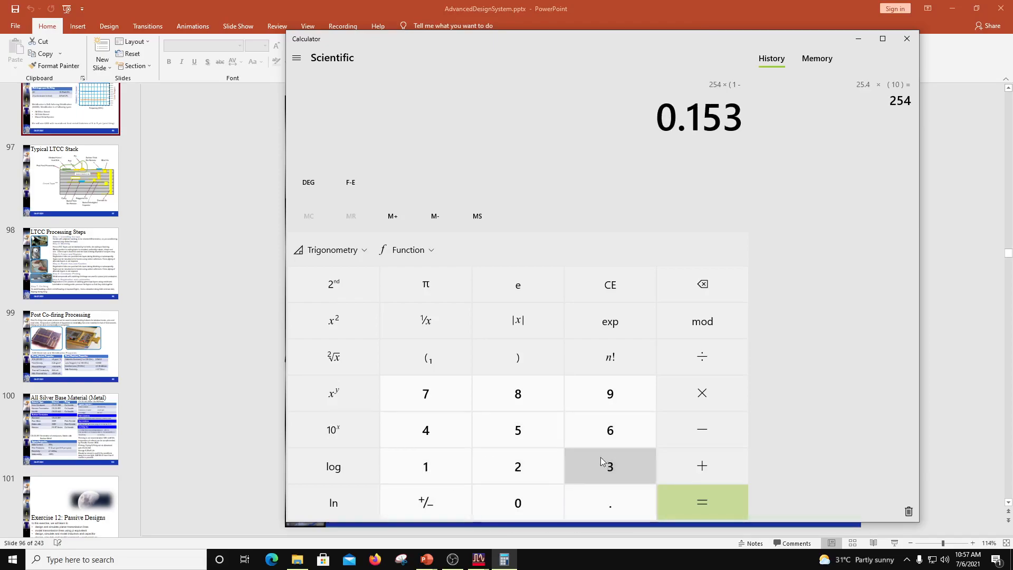
click(525, 351)
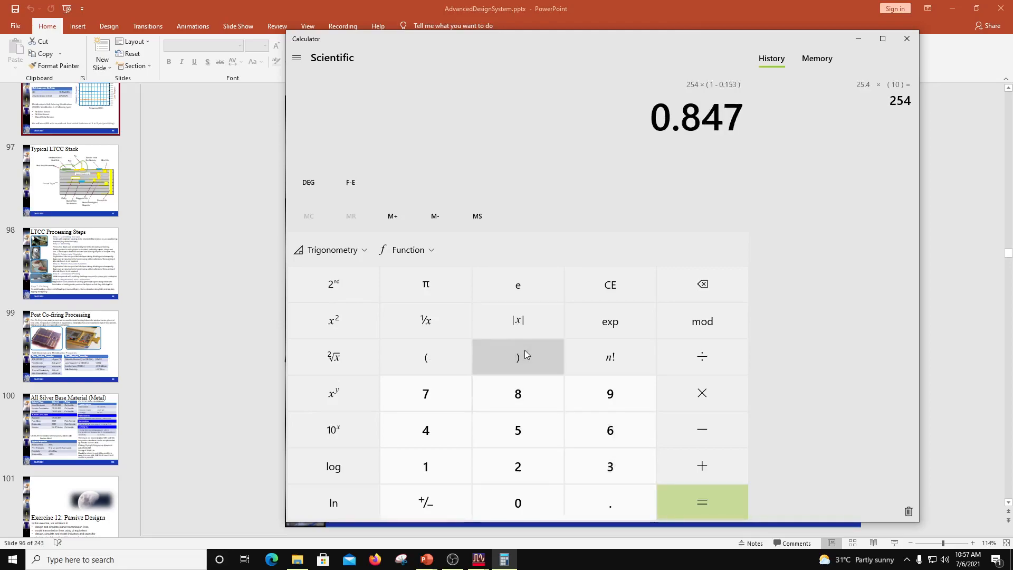
click(711, 502)
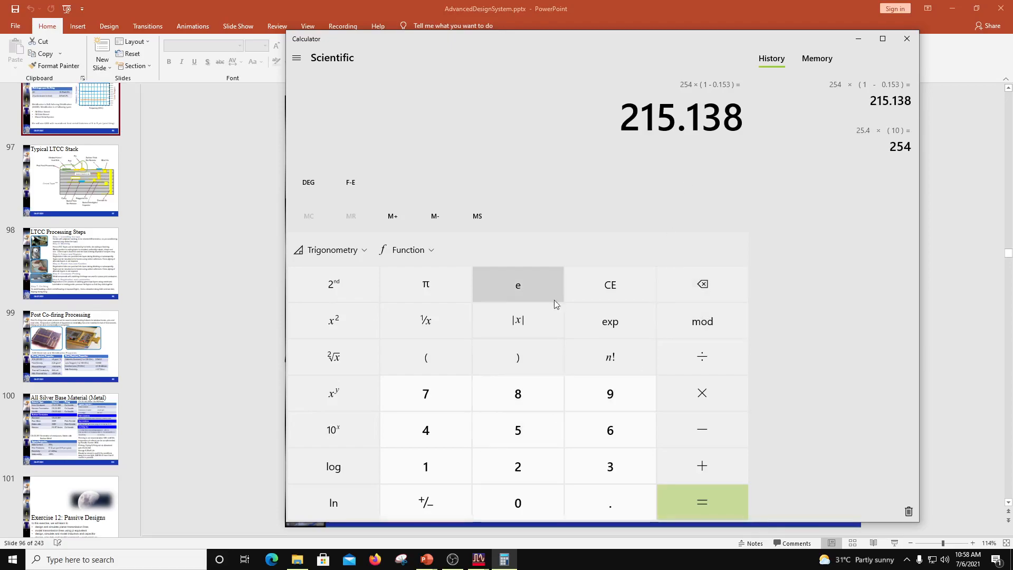
Clear the calculator entry and multiply 25.4 by 5 to convert the 5 mil tape thickness to microns.
click(619, 289)
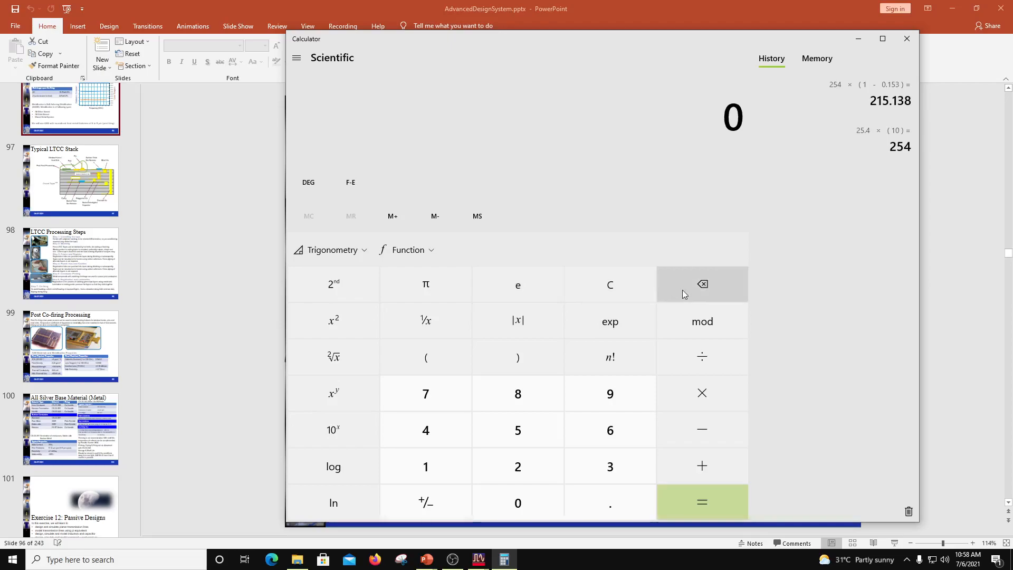
click(522, 466)
click(519, 431)
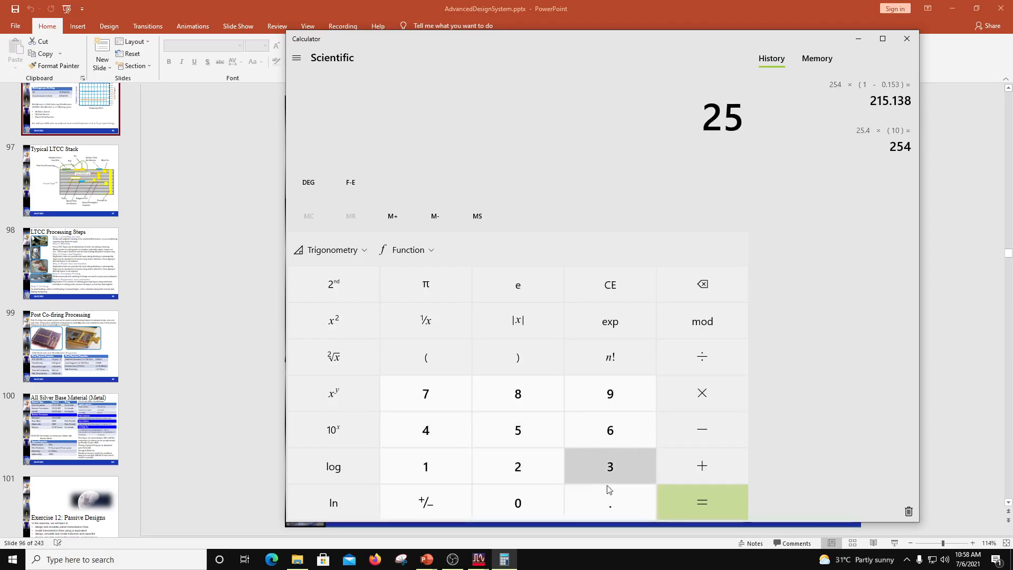
click(610, 503)
click(448, 432)
click(702, 393)
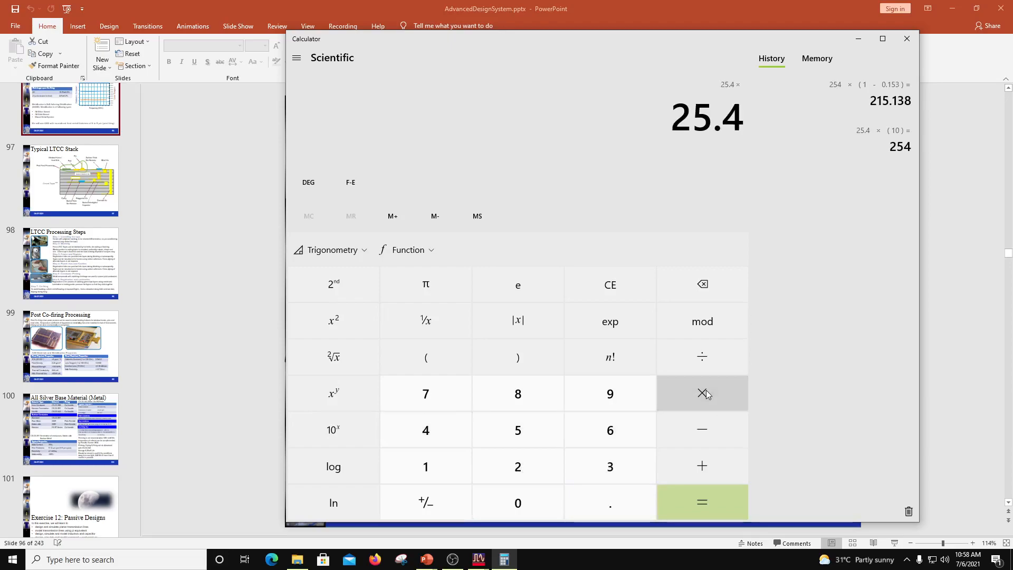
click(523, 431)
click(720, 500)
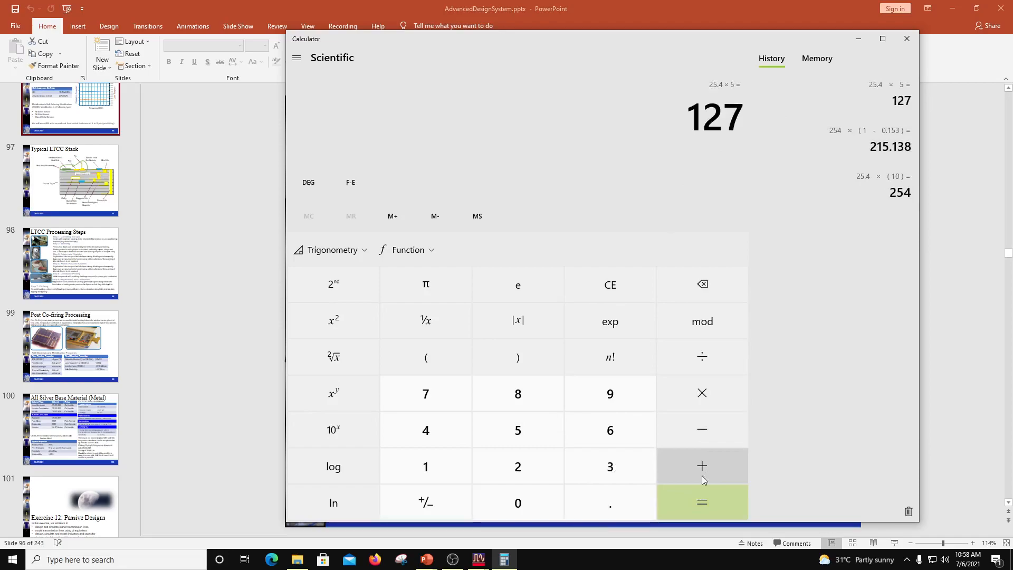
Multiply the 127 µm tape thickness by (1 − 0.153) to apply the 15.3% shrinkage to the 5 mil tape.
click(674, 405)
click(421, 364)
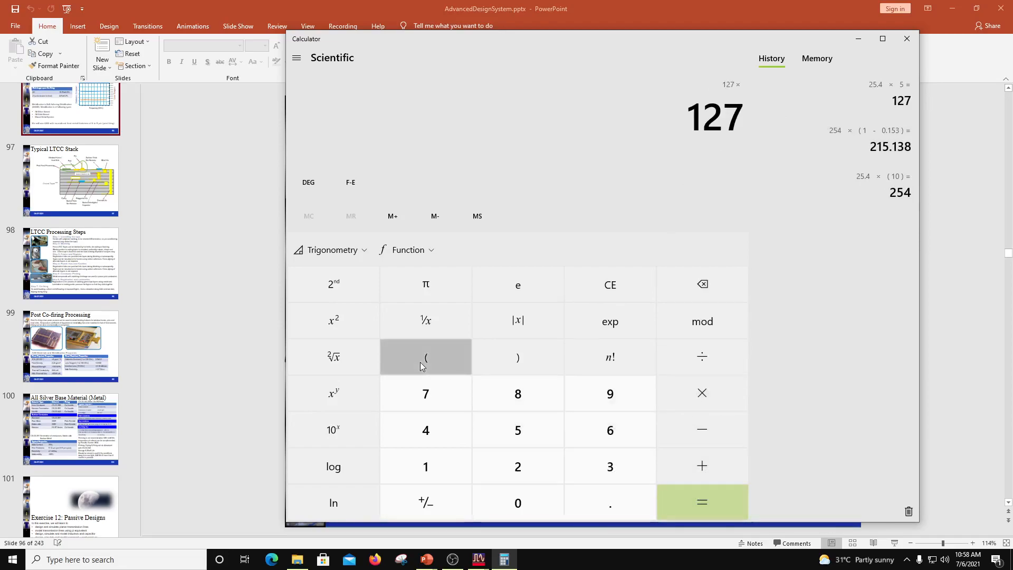
click(432, 464)
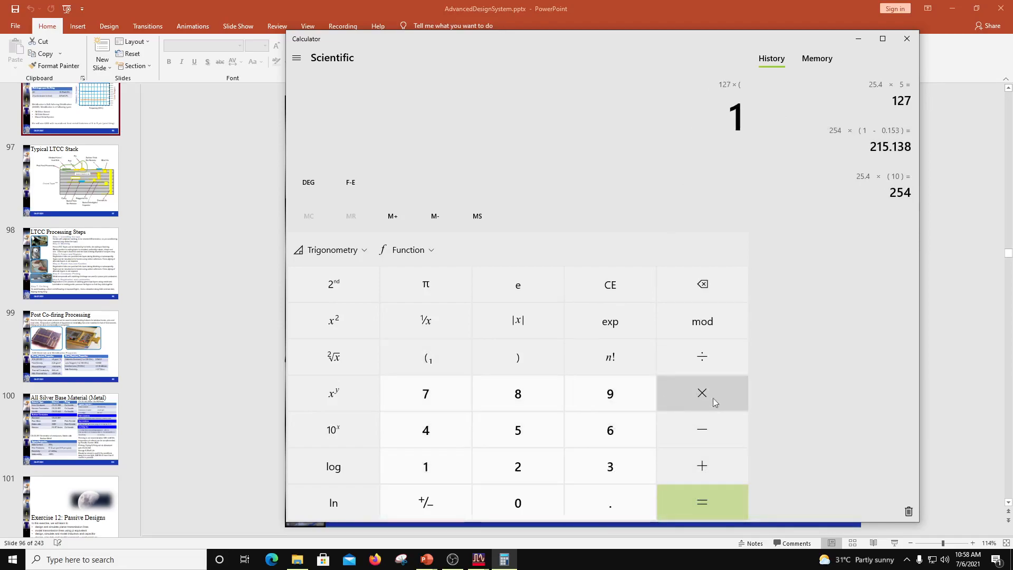
click(711, 434)
click(501, 432)
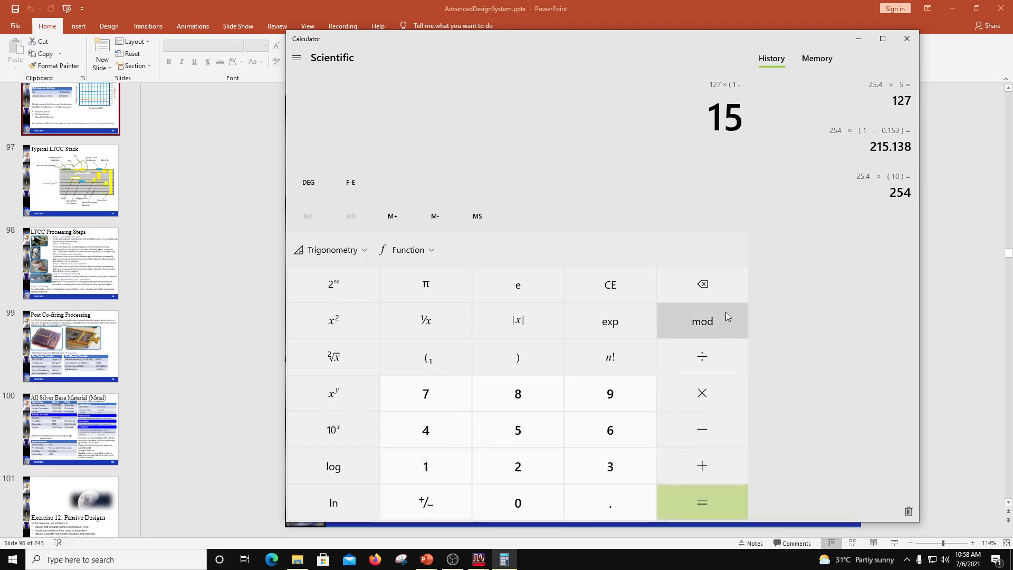
double_click(704, 288)
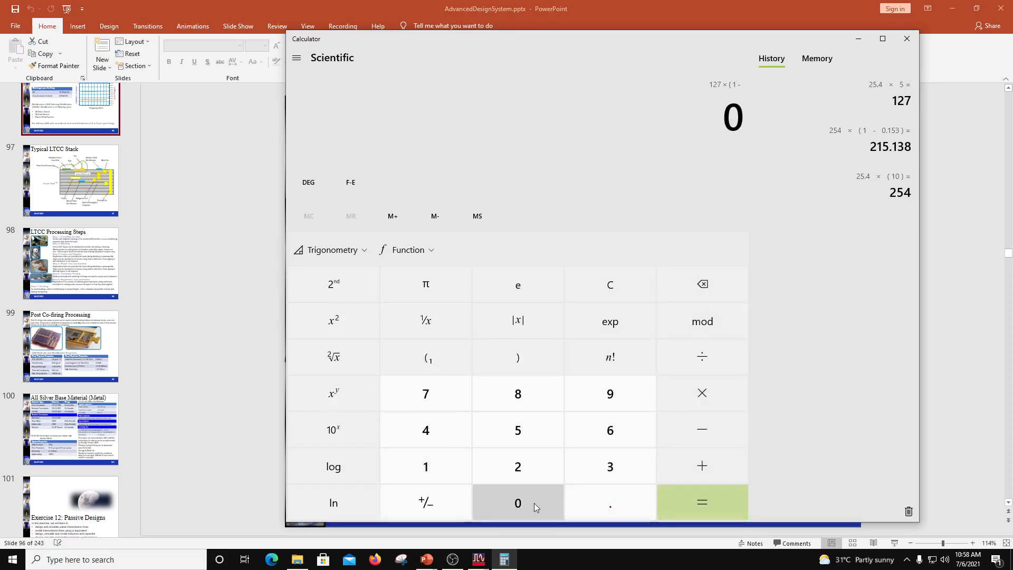
click(588, 501)
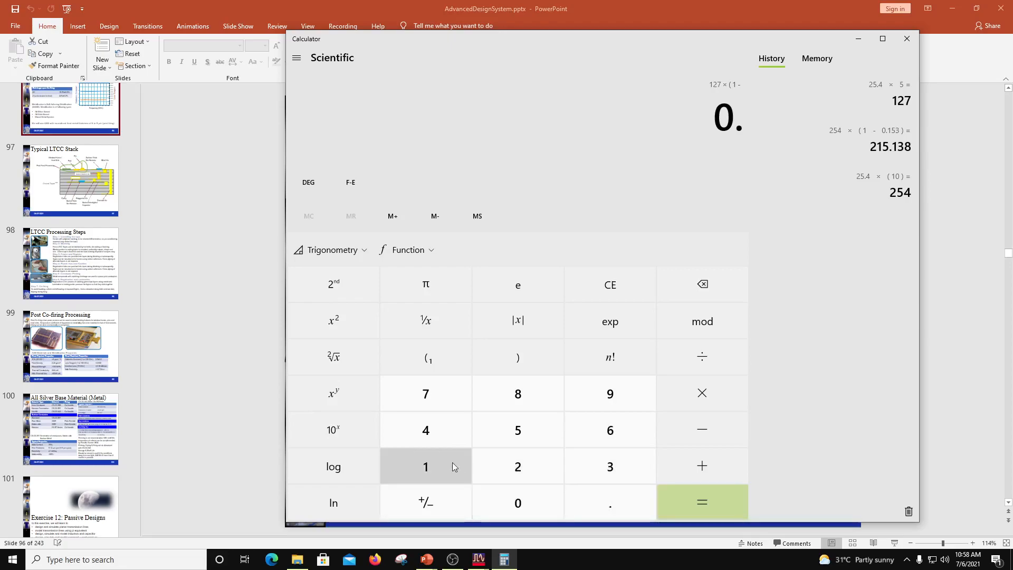
click(426, 463)
click(528, 432)
click(608, 463)
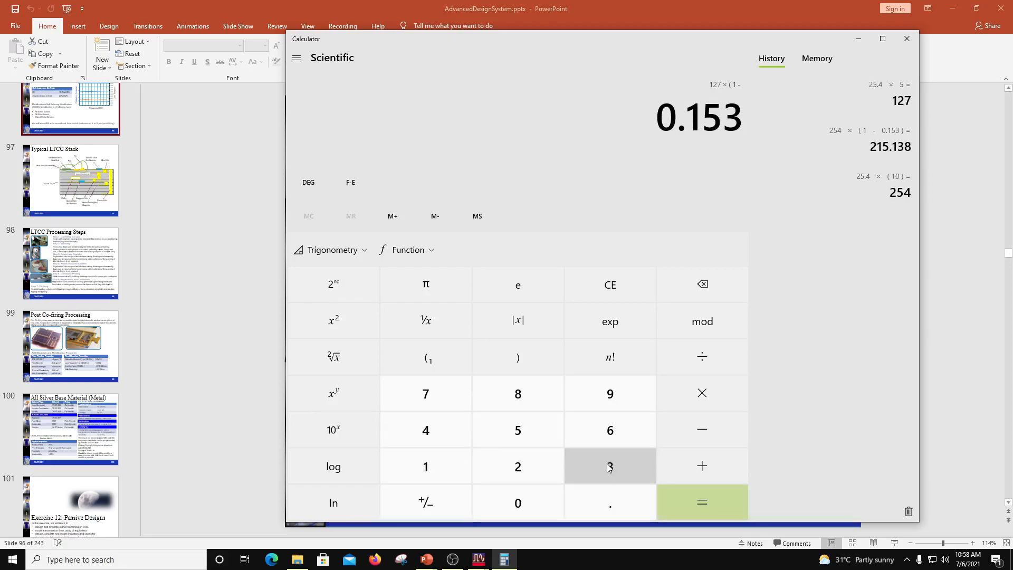
click(533, 358)
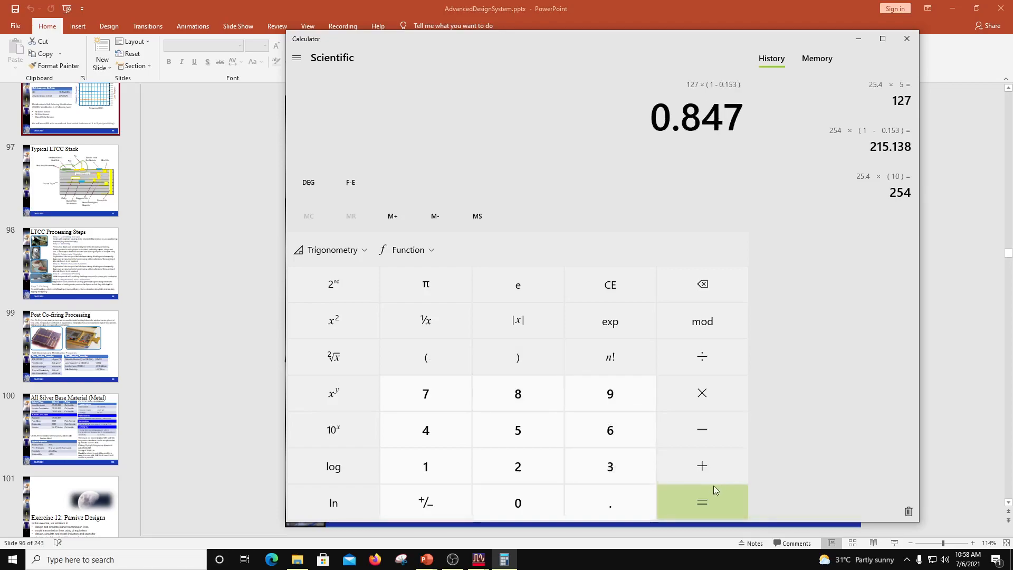
click(730, 500)
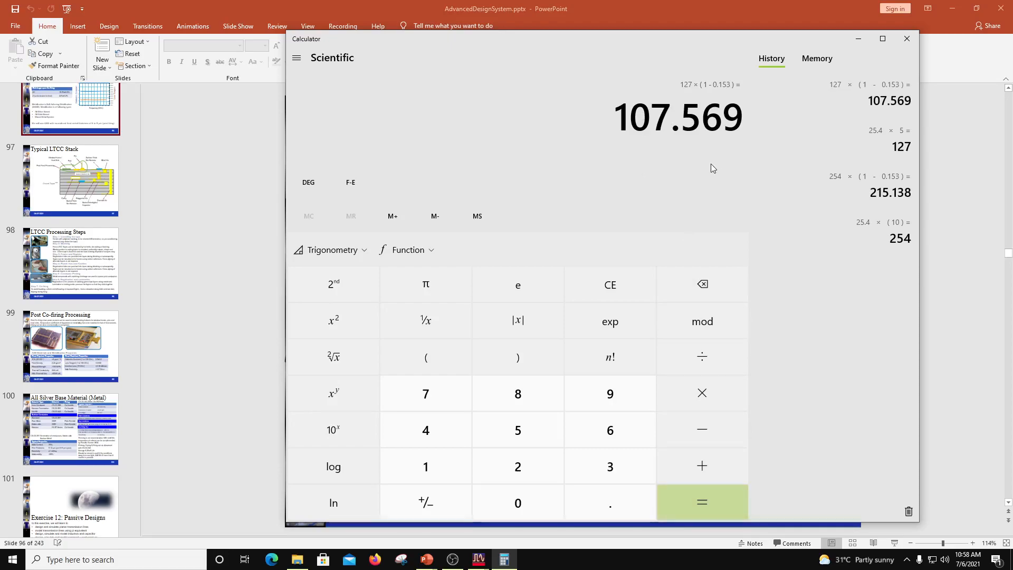
Check the XY and Z co-firing shrinkage table on the Ferro Green Tape slide in PowerPoint, then return to Calculator.
mouse_move(489, 558)
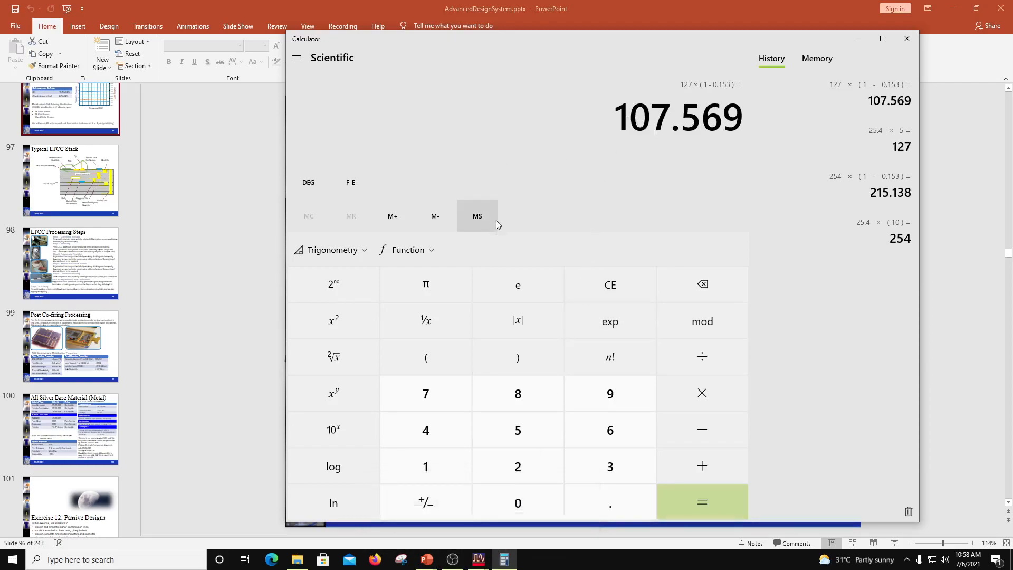
click(165, 319)
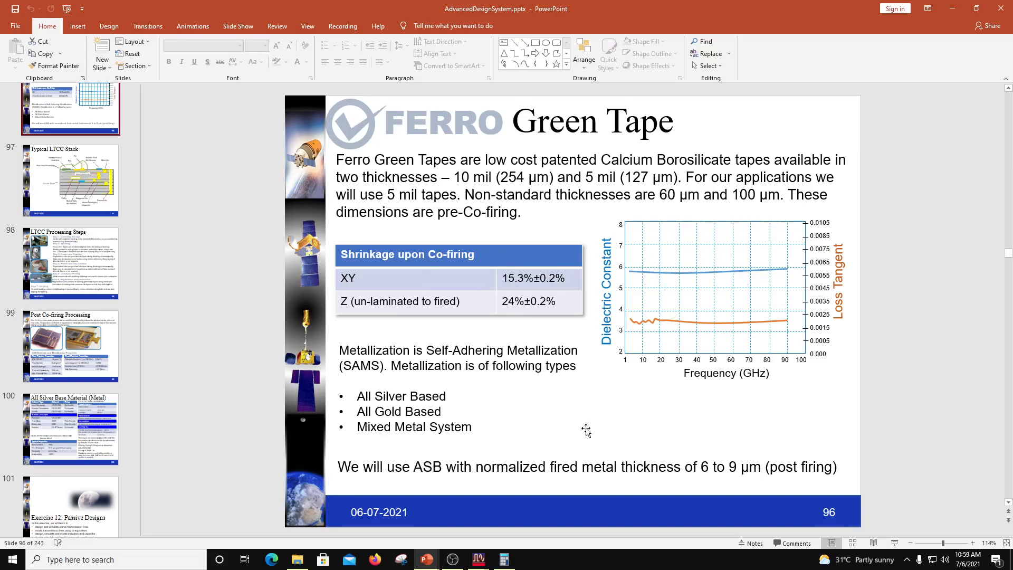
click(503, 560)
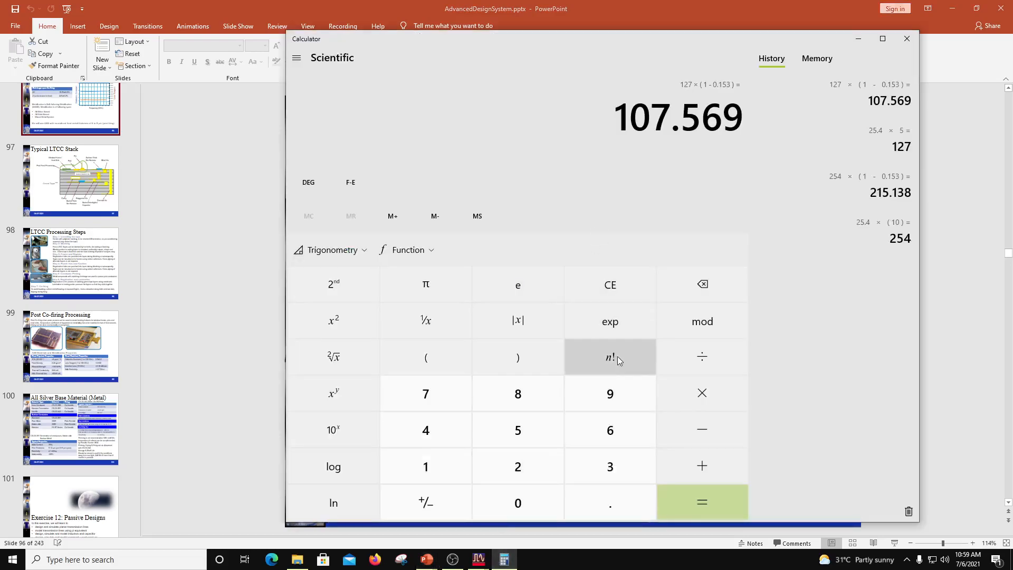
Clear the previous result and recalculate the 5 mil tape thickness in microns as 25.4 × 5.
click(610, 285)
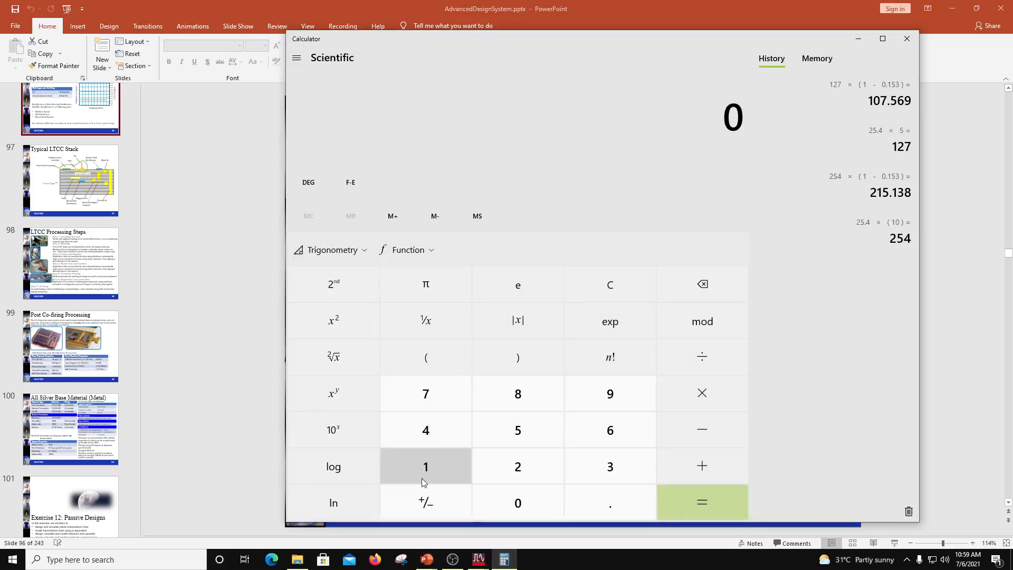
click(508, 457)
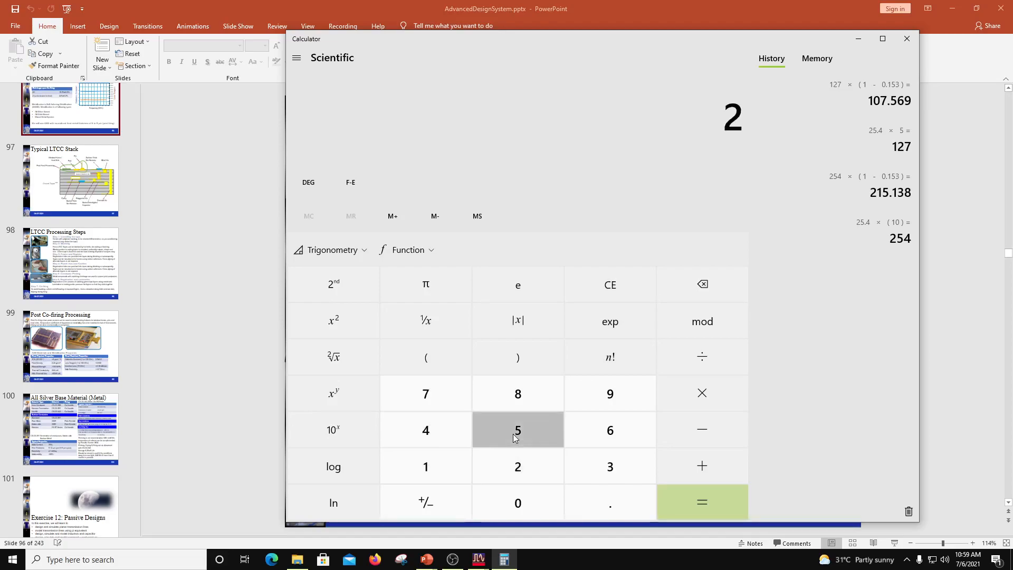
click(515, 434)
click(597, 498)
click(427, 433)
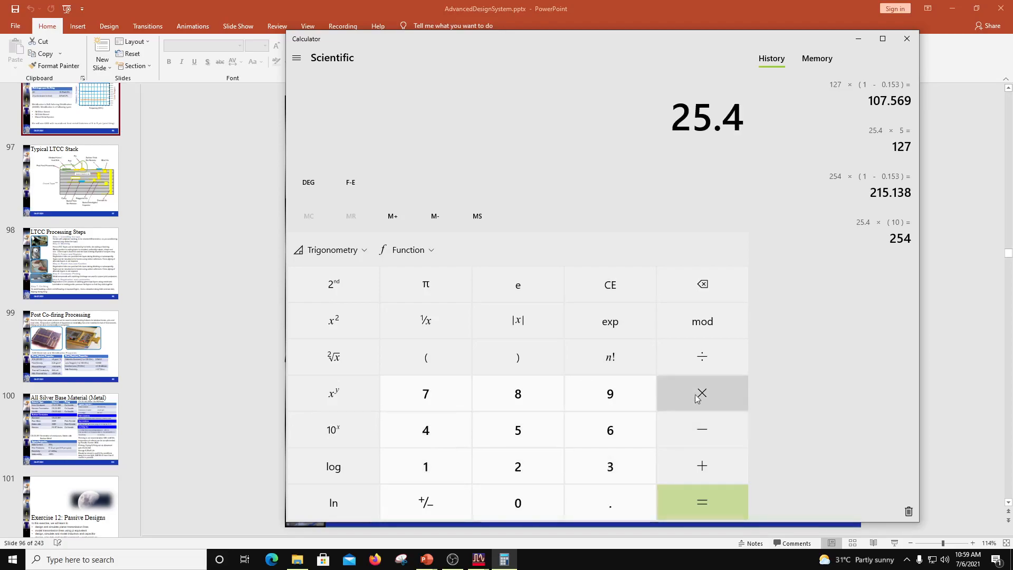
click(697, 399)
click(522, 431)
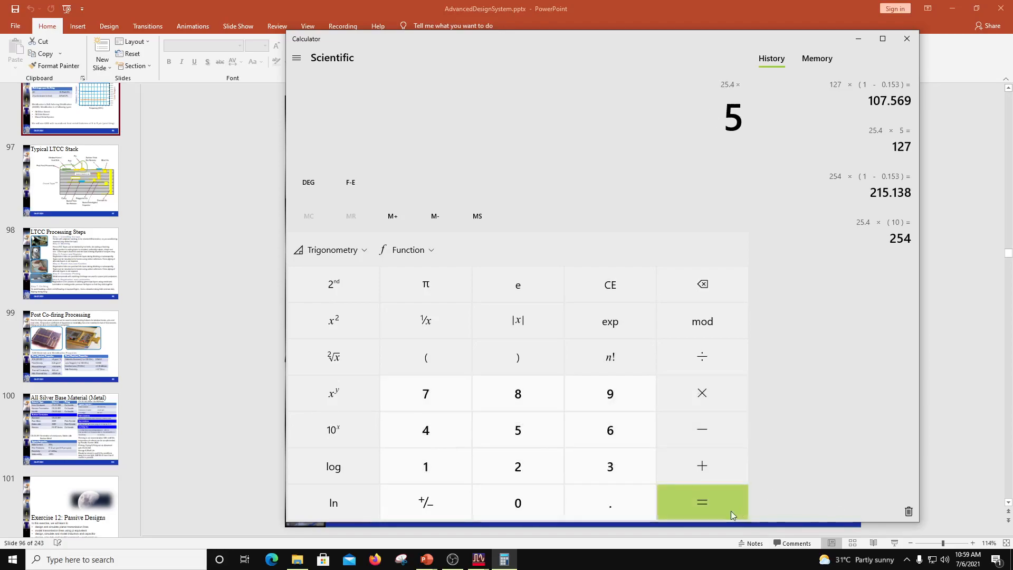
click(701, 500)
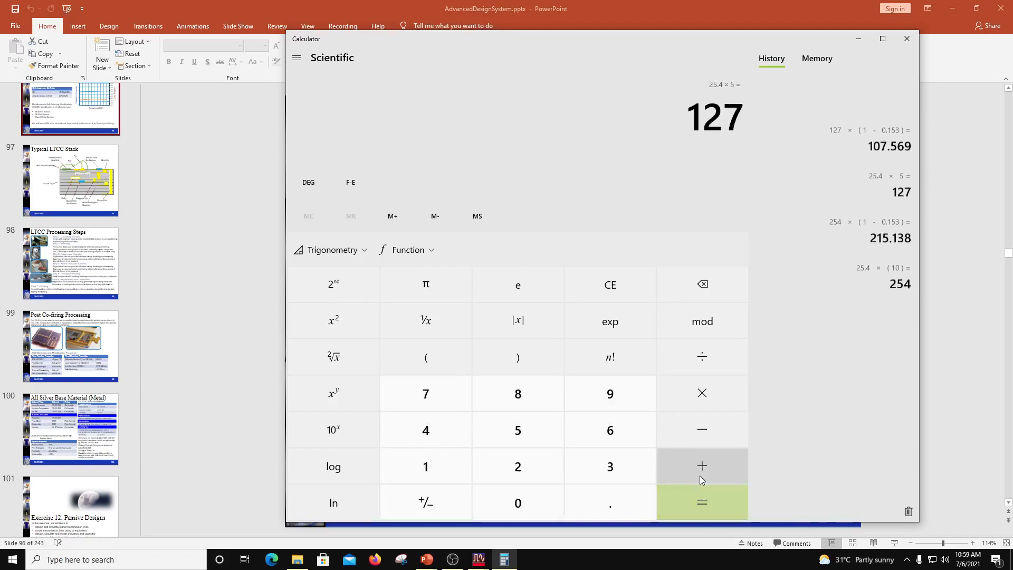
Multiply the 127 µm tape thickness by (1 − 0.24) to apply the 24% Z shrinkage to the 5 mil tape.
click(707, 397)
click(429, 359)
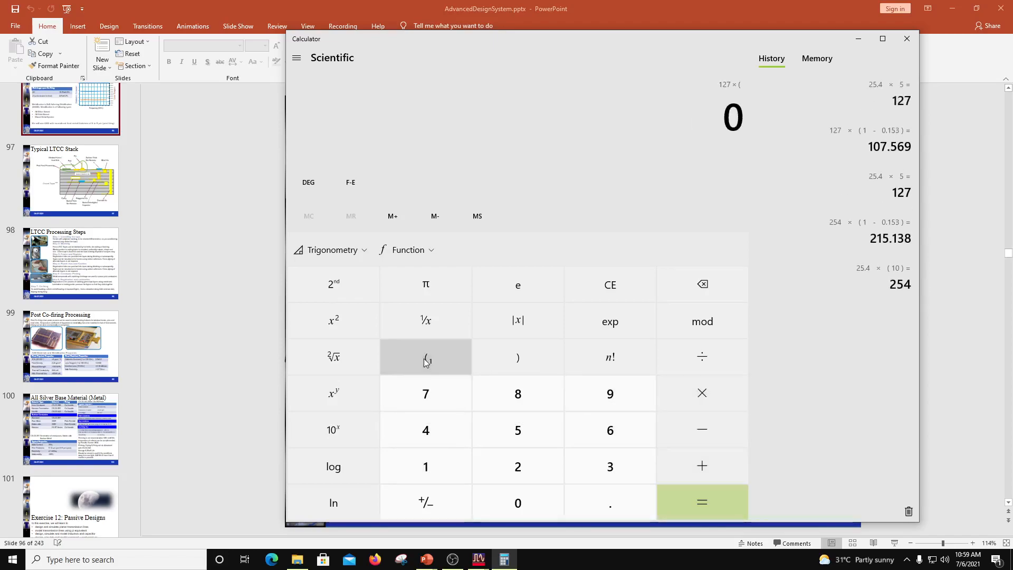
click(428, 468)
click(729, 429)
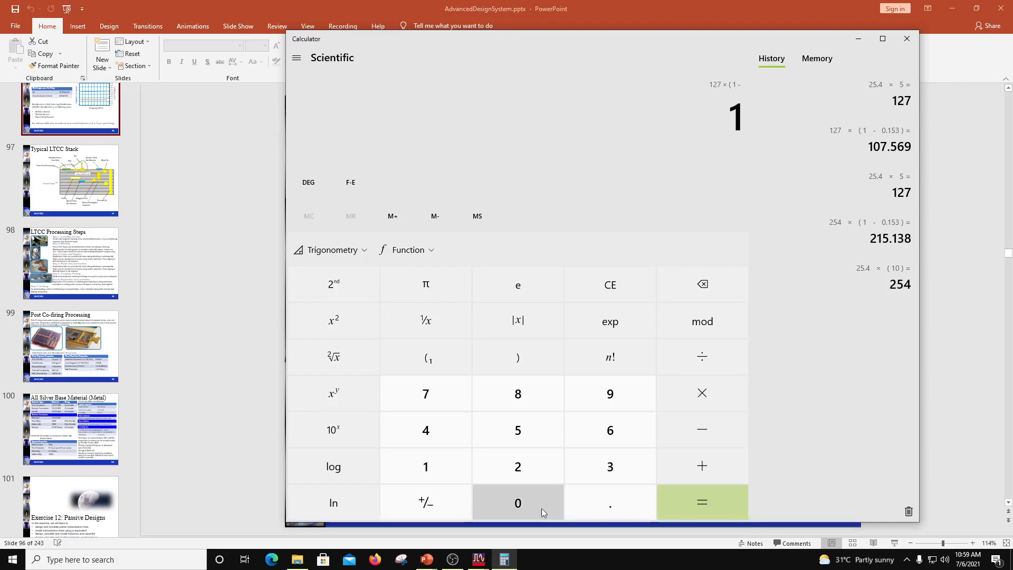
click(600, 511)
click(509, 469)
click(451, 434)
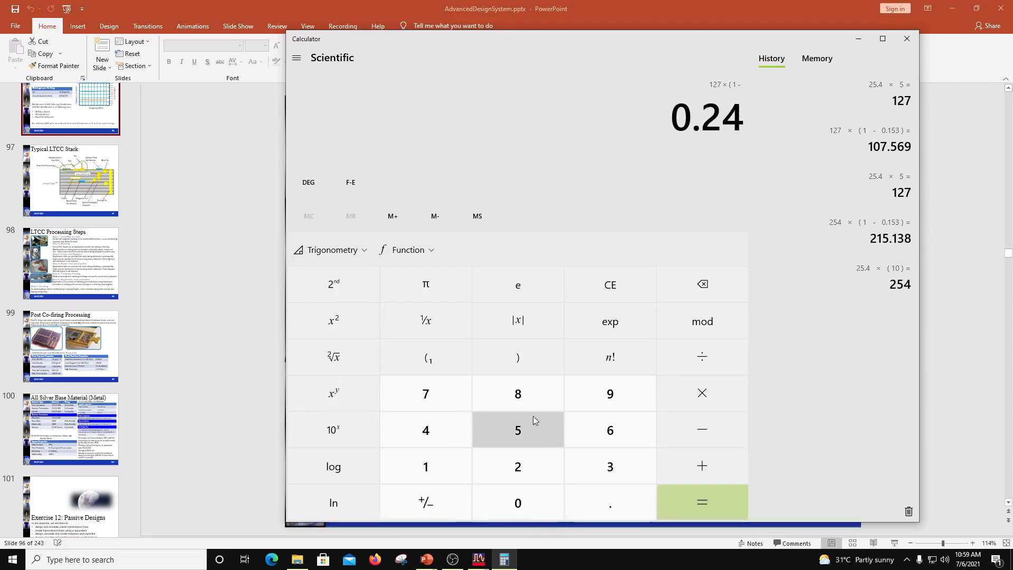
click(538, 361)
click(701, 496)
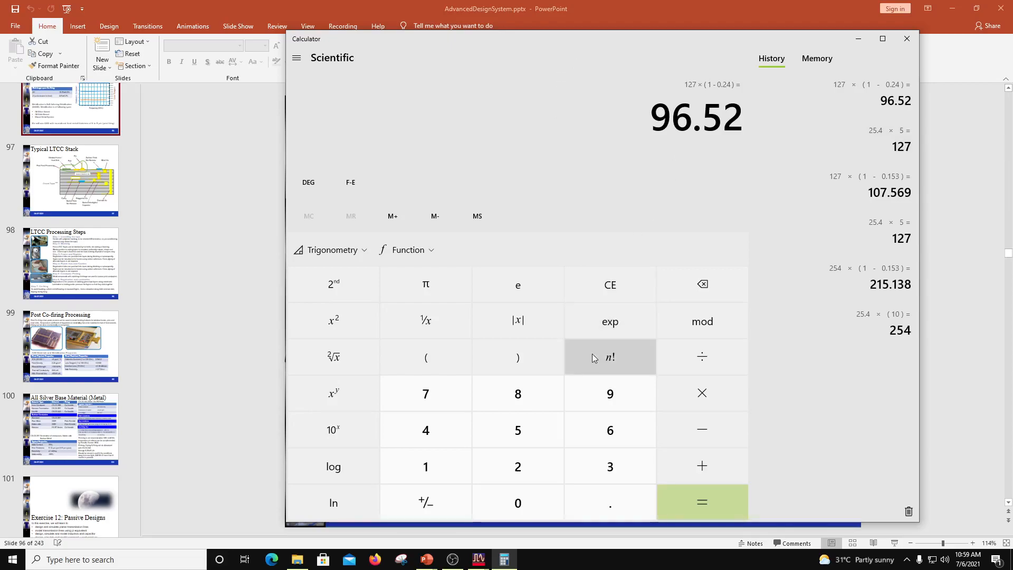
Clear the previous result and enter 25.4 × 10 to convert the 10 mil tape thickness to microns.
click(622, 293)
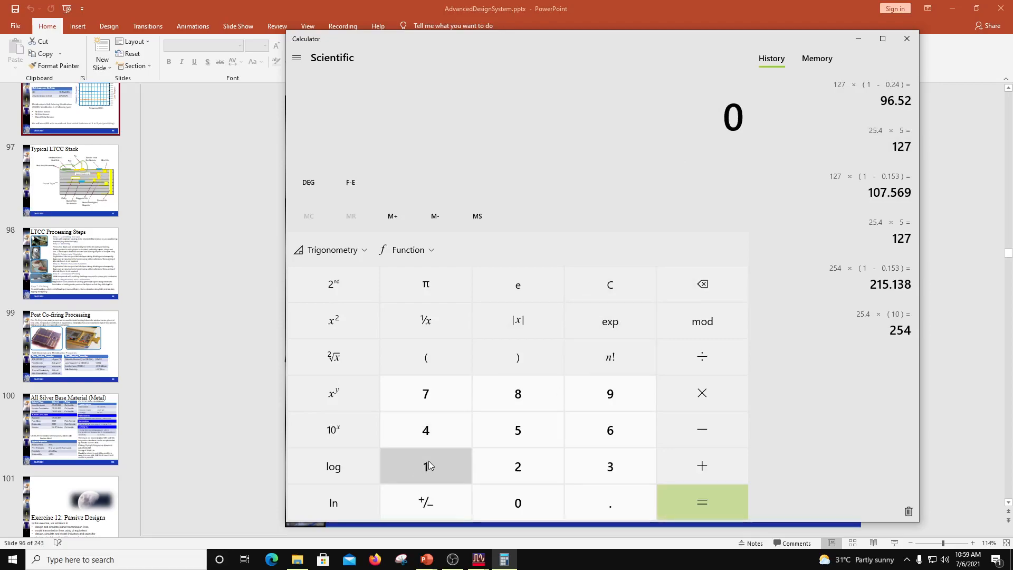
click(515, 464)
click(548, 433)
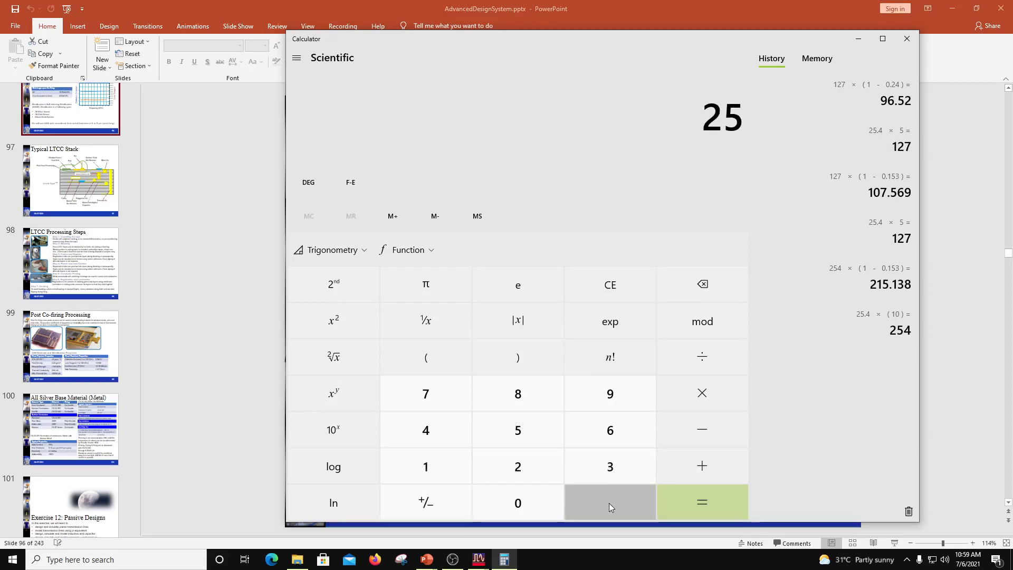
click(609, 502)
click(433, 430)
click(686, 400)
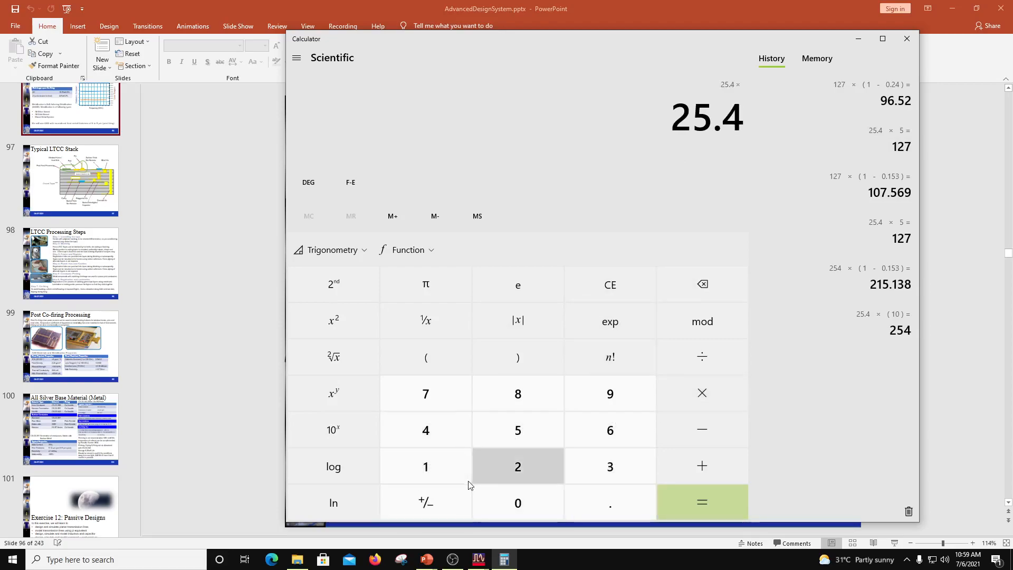
click(430, 466)
click(522, 505)
Multiply the 10 mil tape thickness by (1 − 0.24) to apply the 24% Z shrinkage.
click(708, 393)
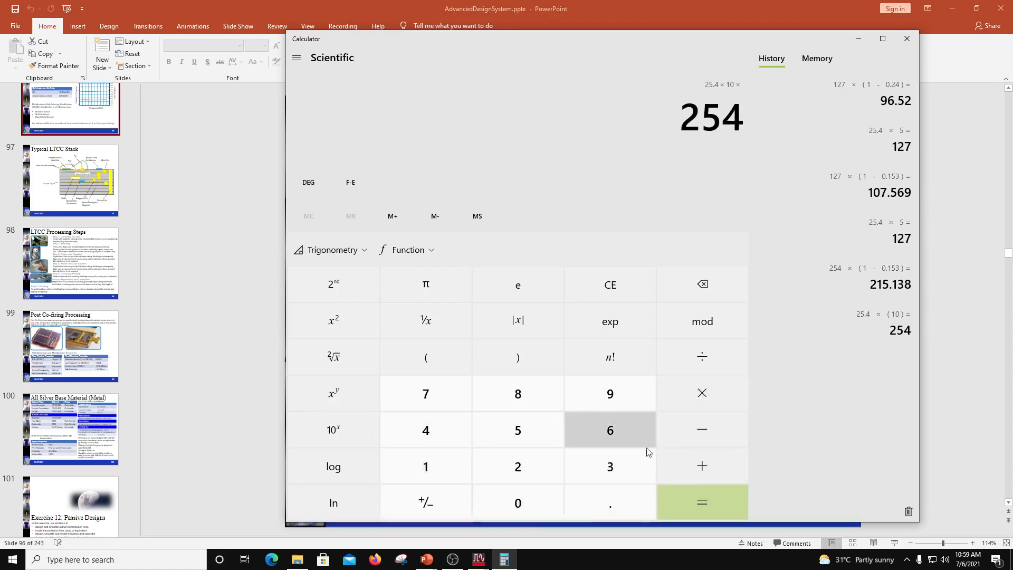
click(447, 349)
click(435, 470)
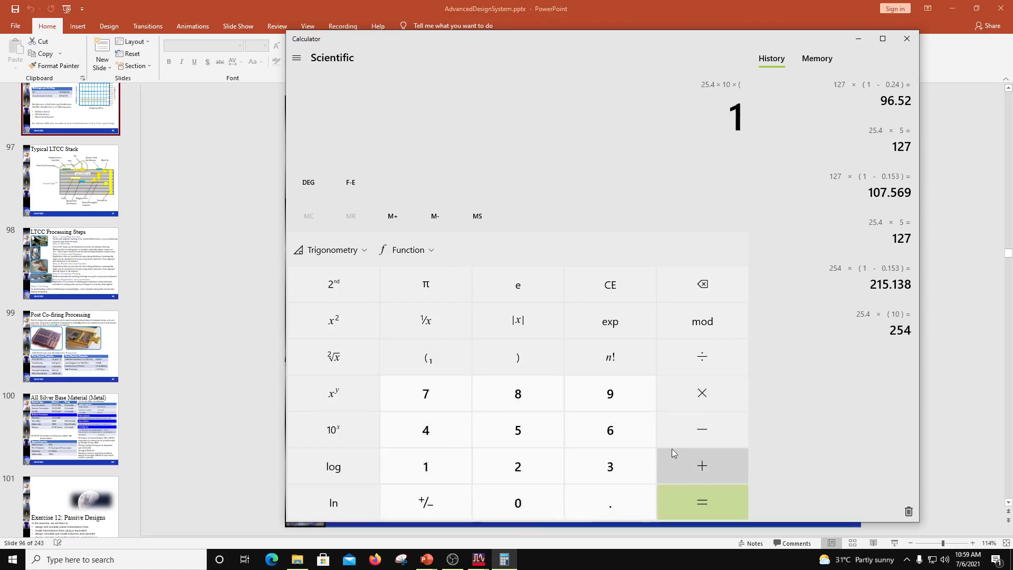
click(678, 432)
click(617, 502)
click(498, 461)
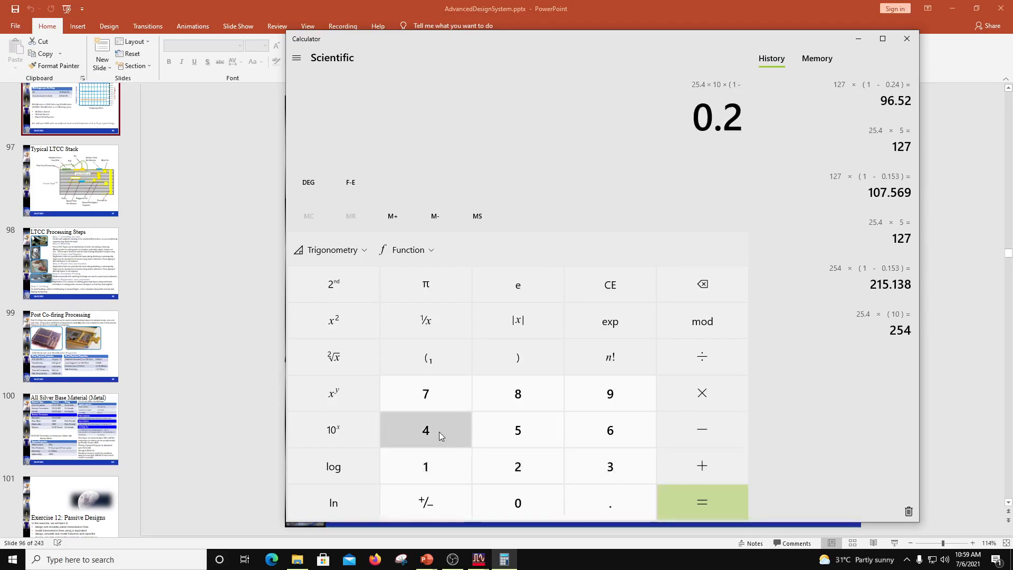
click(439, 432)
click(538, 365)
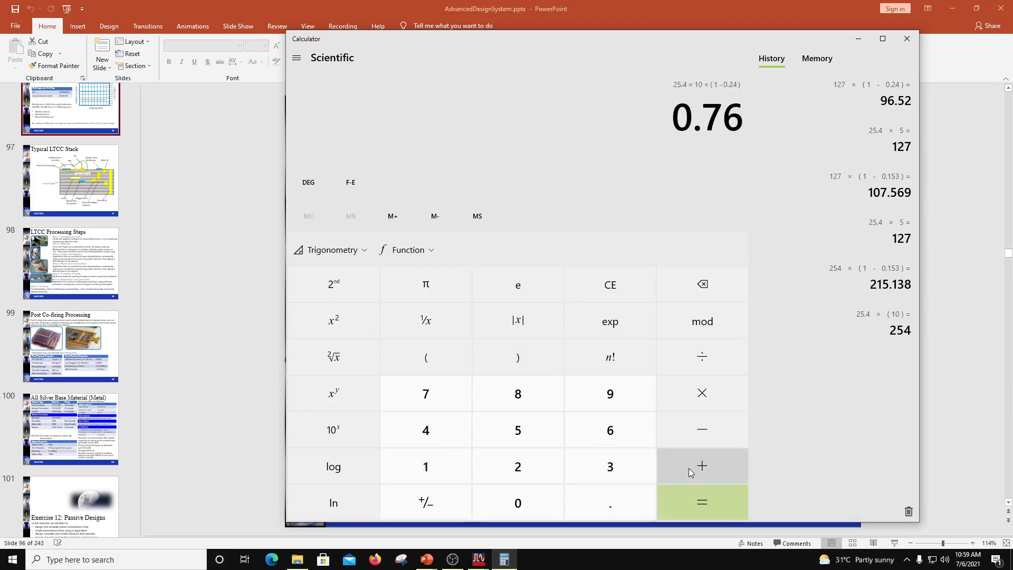
click(700, 499)
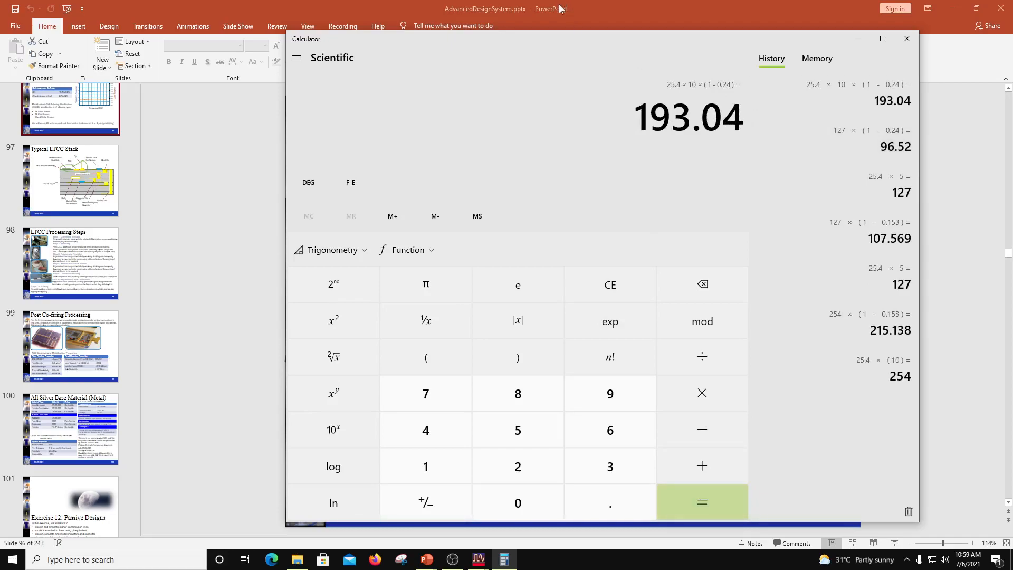
Review the A6S ASB substrate definition slide and the LTCC layers and material slide in PowerPoint.
drag(577, 43, 565, 73)
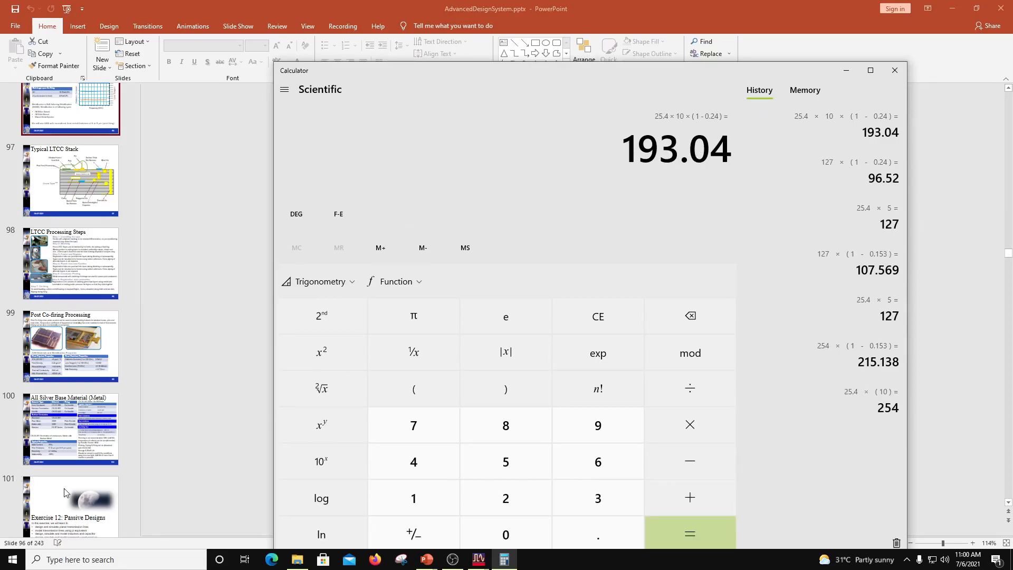
scroll(66, 488, down, 3)
click(77, 466)
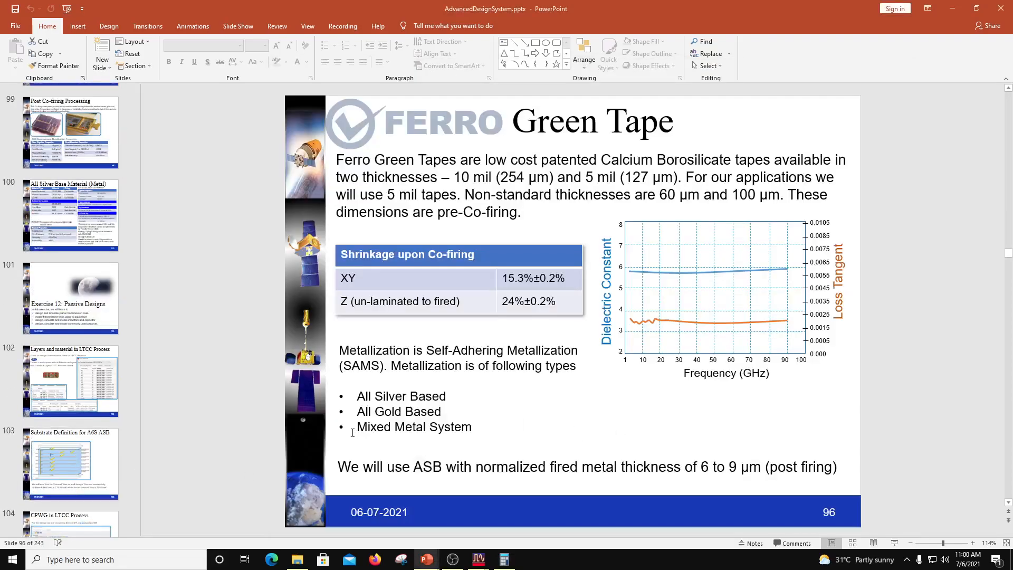
click(109, 453)
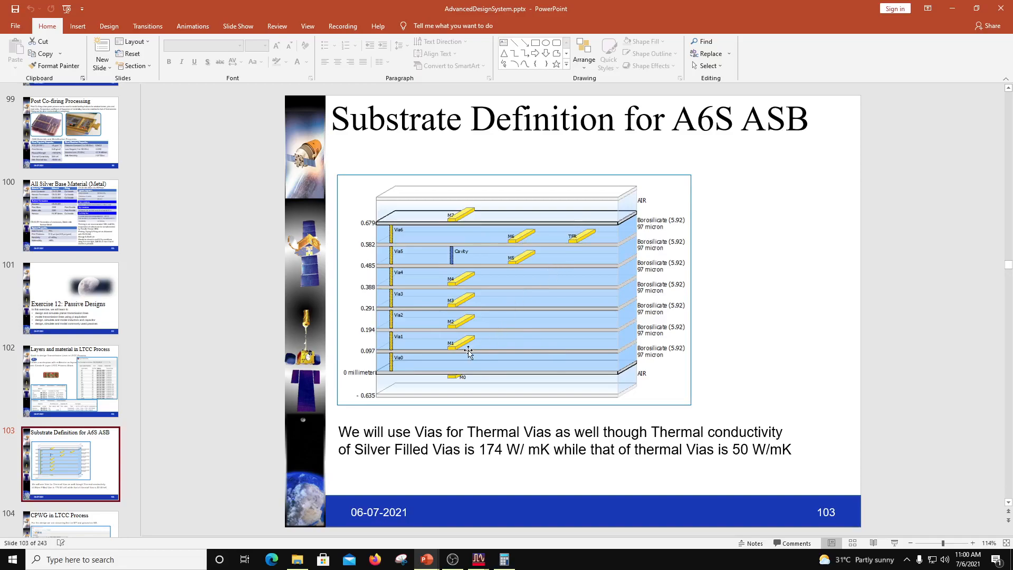
click(77, 376)
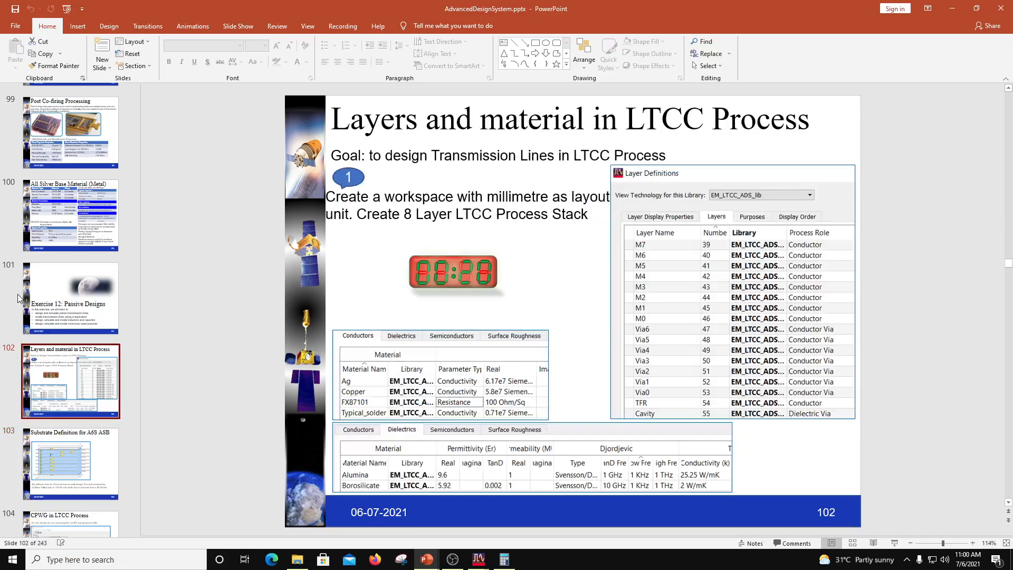
Check the Post Co-firing Processing slide and the post-firing print thickness on the All Silver Base Material slide.
scroll(86, 204, up, 2)
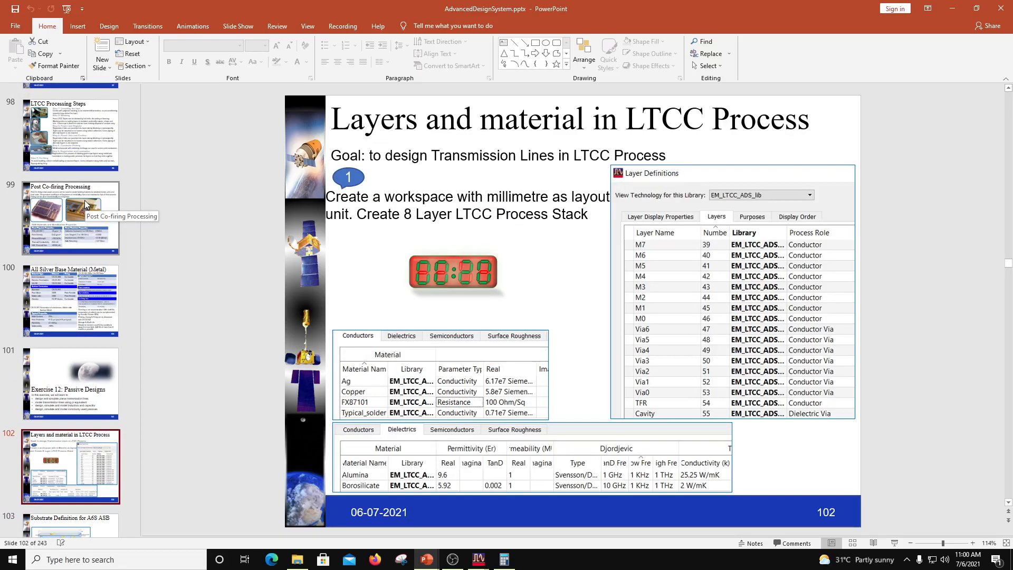
click(85, 205)
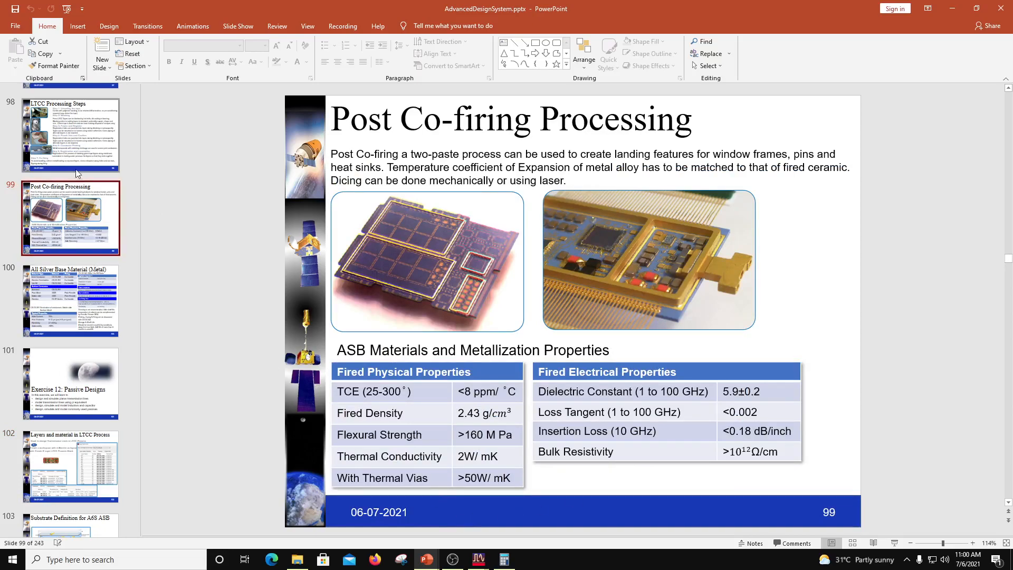
click(95, 296)
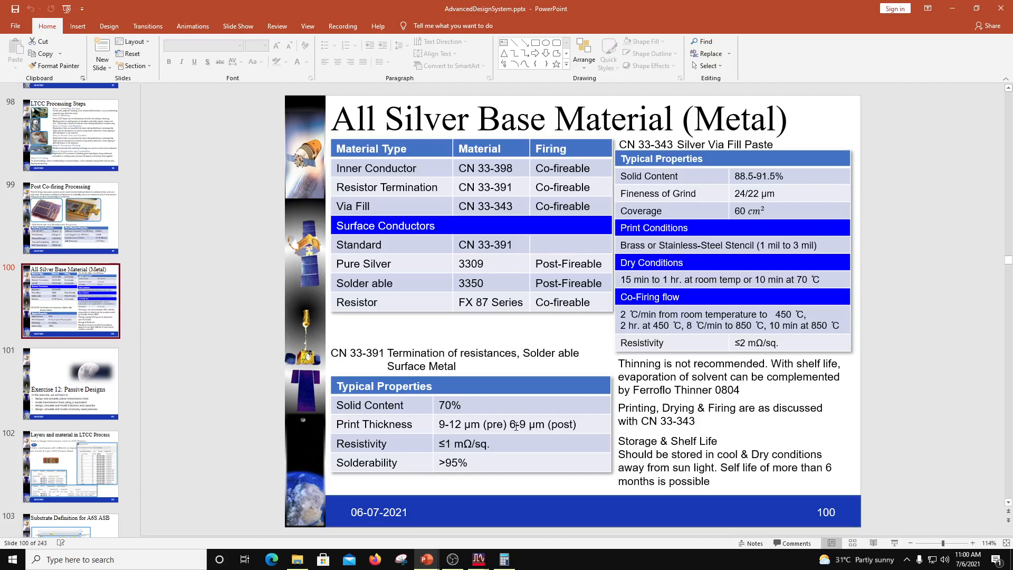
click(521, 424)
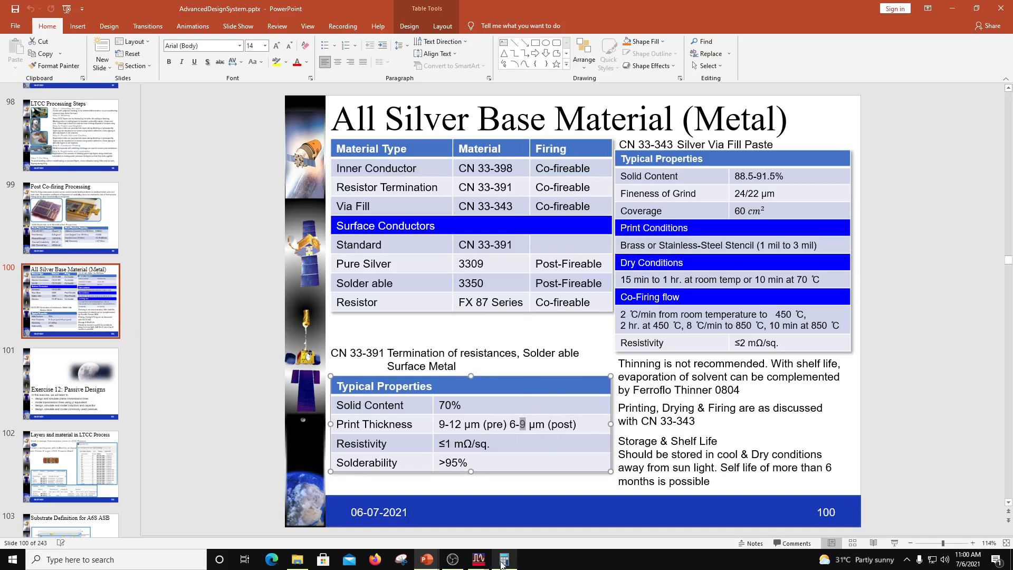
Switch to the FerroA6S substrate window and set the middle Borosilicate layer's thickness to 97 micron.
mouse_move(481, 562)
click(519, 536)
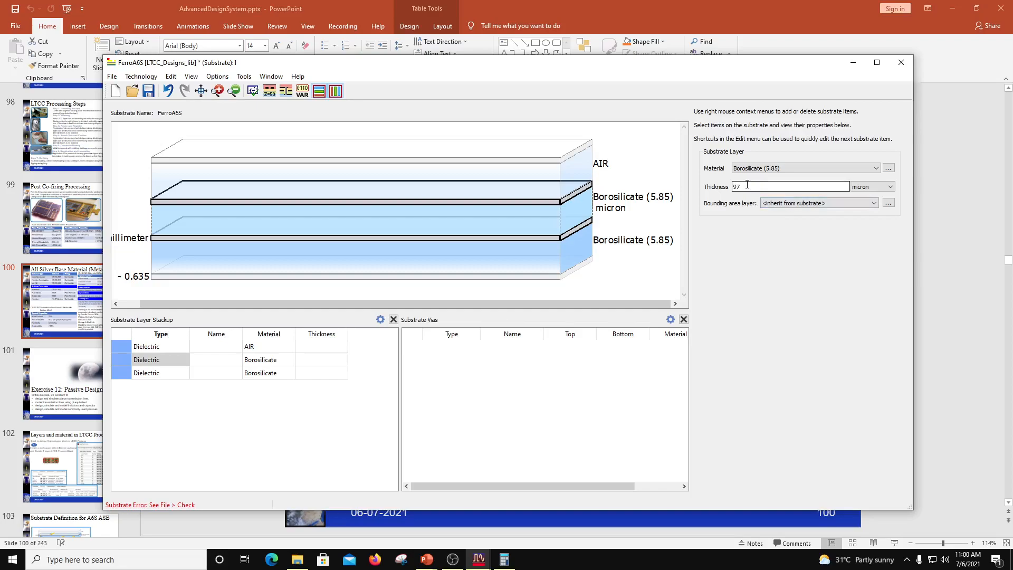
click(575, 249)
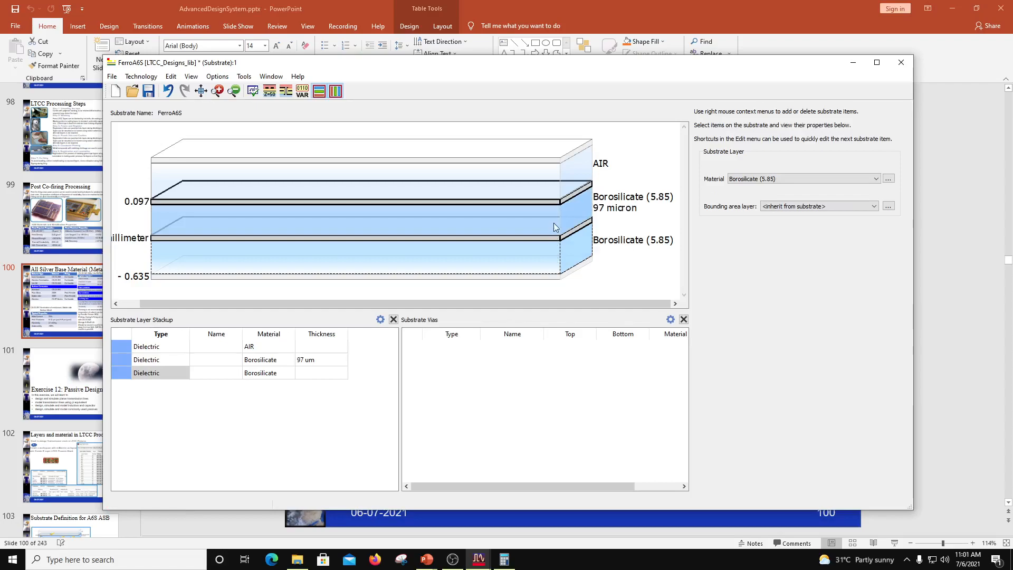
click(553, 225)
click(563, 256)
click(553, 234)
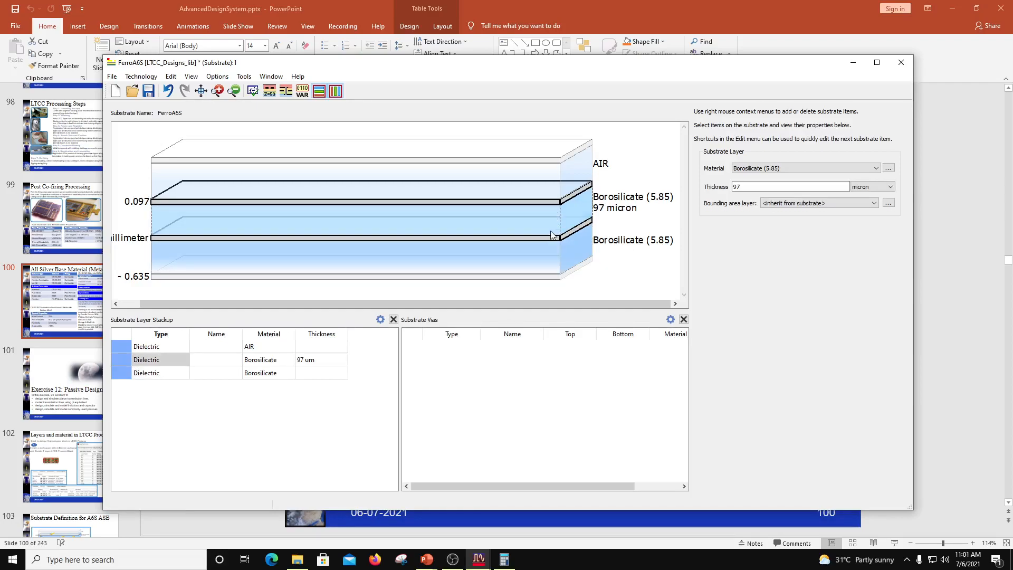
right_click(551, 222)
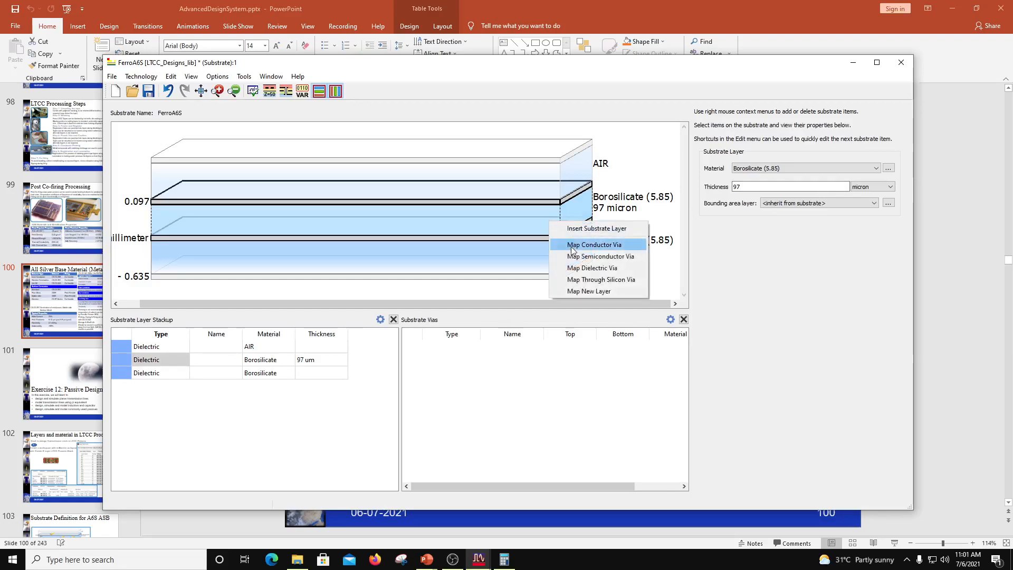
Change the material of the bottommost substrate layer to AIR.
click(550, 267)
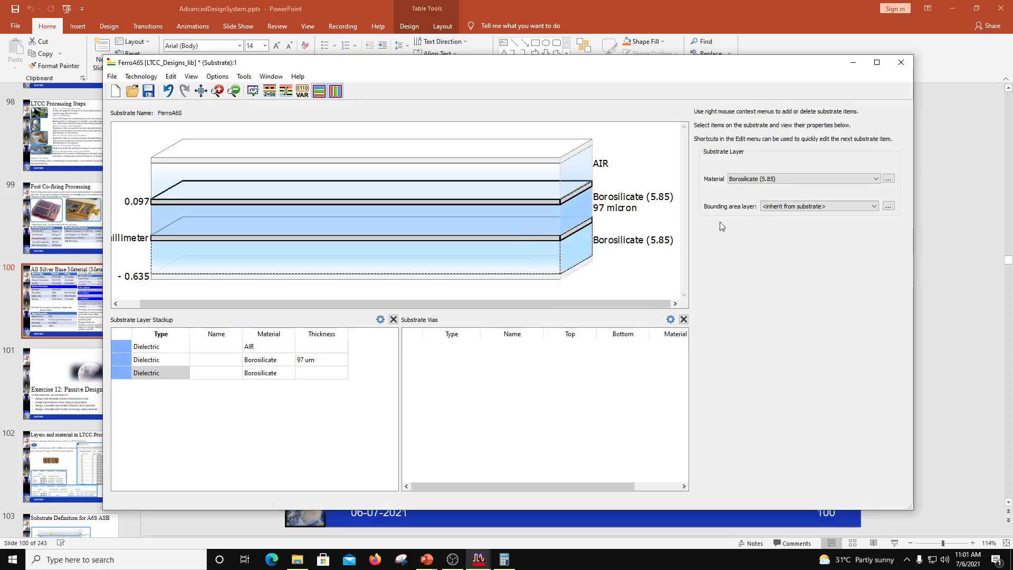
click(795, 180)
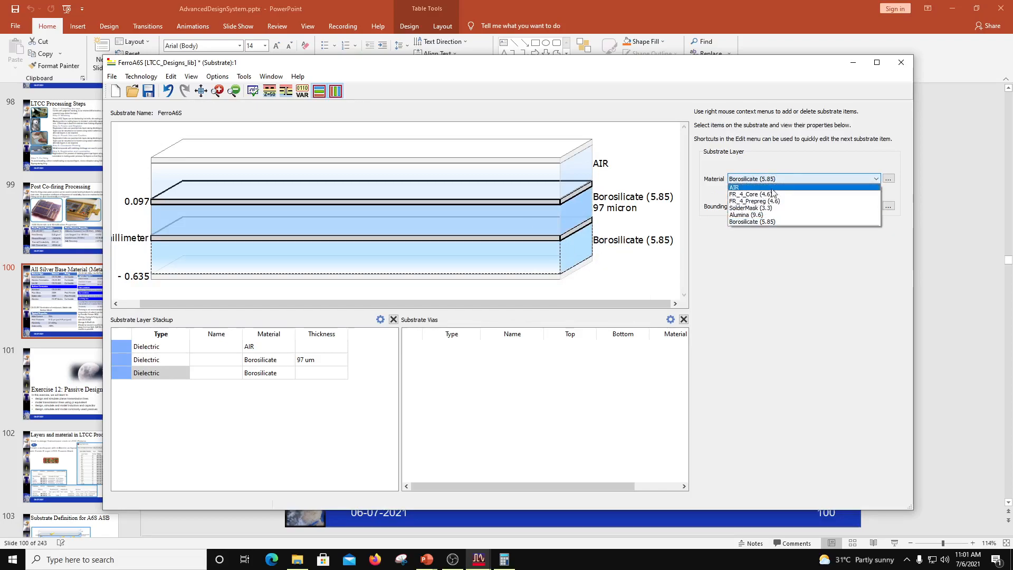
click(750, 188)
Insert a second 97 micron Borosilicate layer at the existing Borosilicate layer in the stack.
click(513, 227)
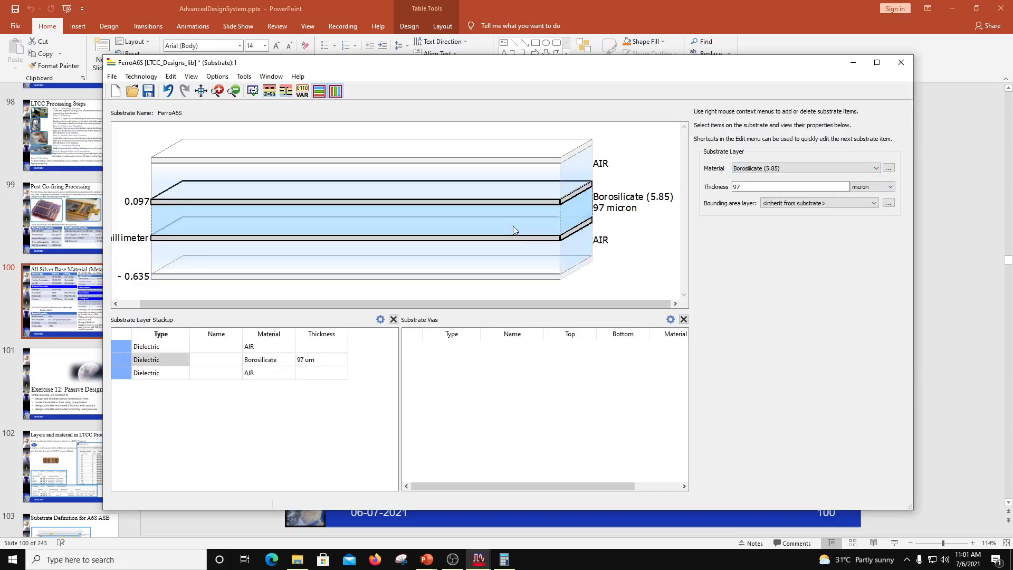
right_click(514, 228)
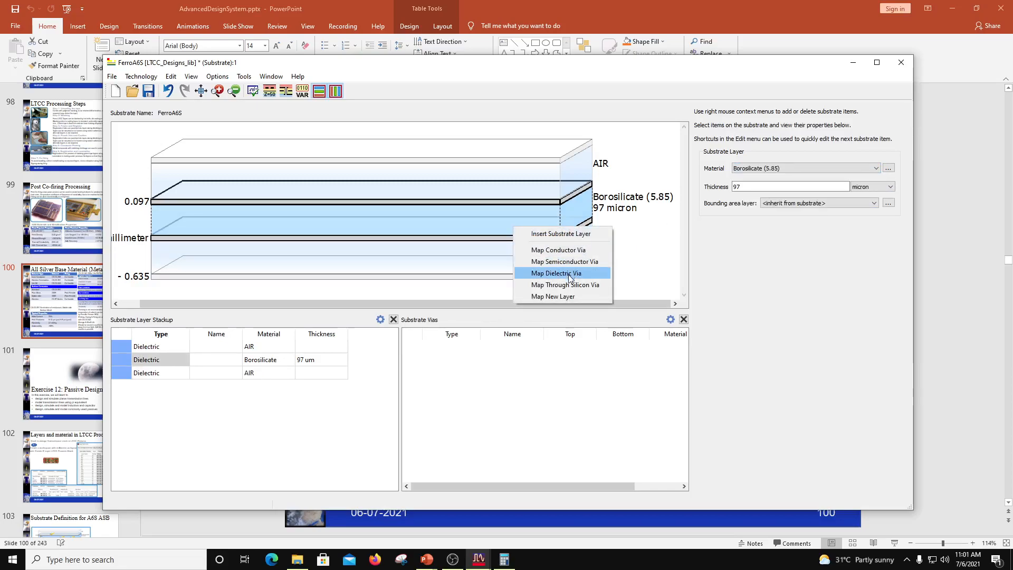
right_click(515, 211)
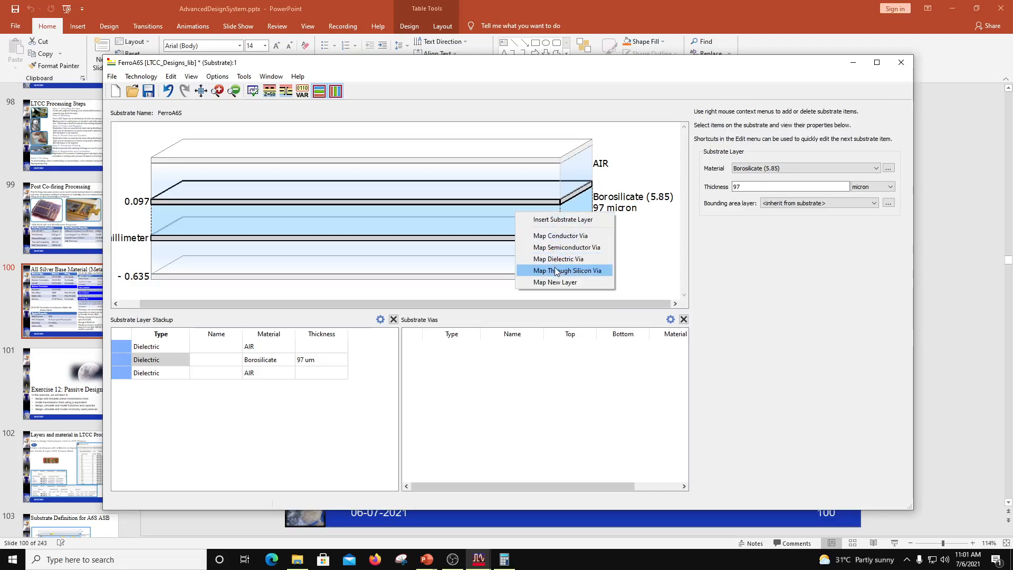
click(559, 220)
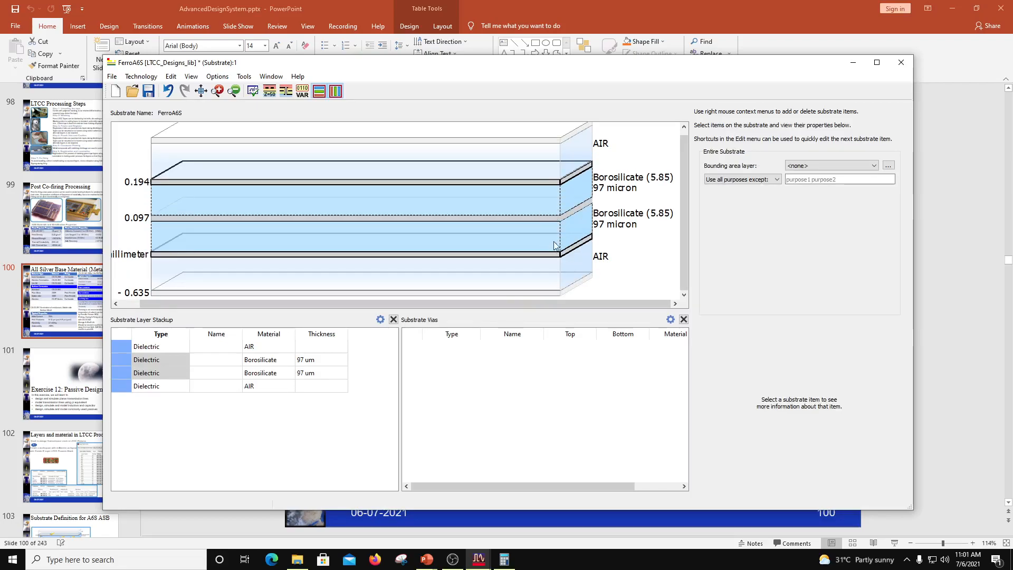
Insert three more 97 micron Borosilicate layers at the lowest Borosilicate layer, making five in the stack.
right_click(517, 237)
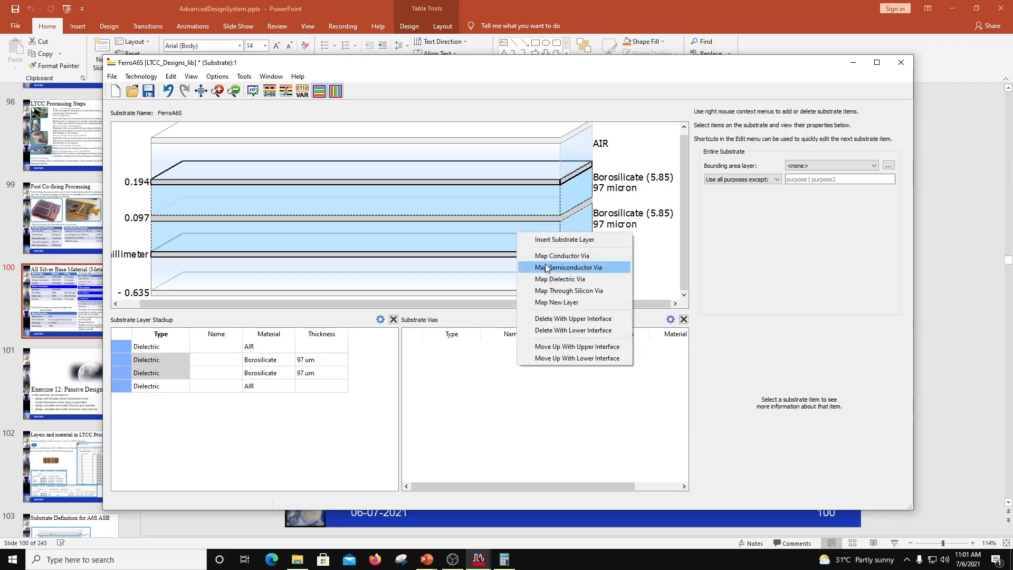
click(551, 240)
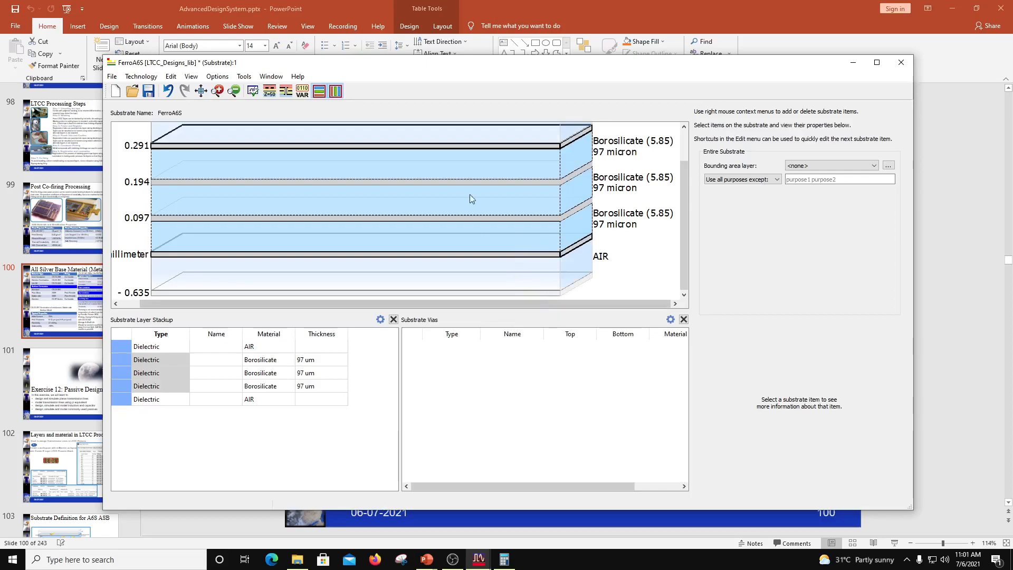
scroll(448, 206, down, 1)
right_click(483, 241)
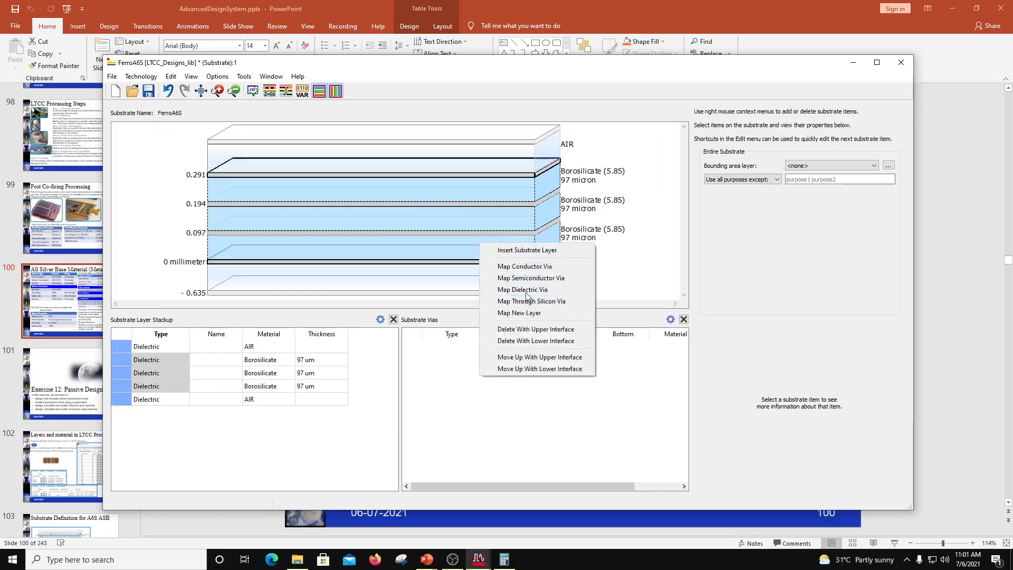
click(528, 250)
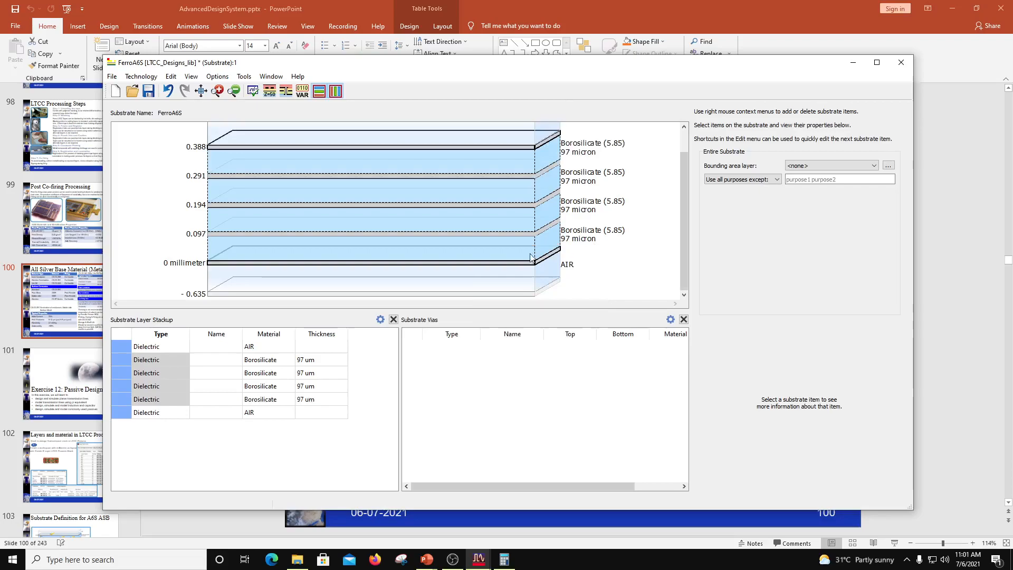
right_click(461, 249)
click(509, 256)
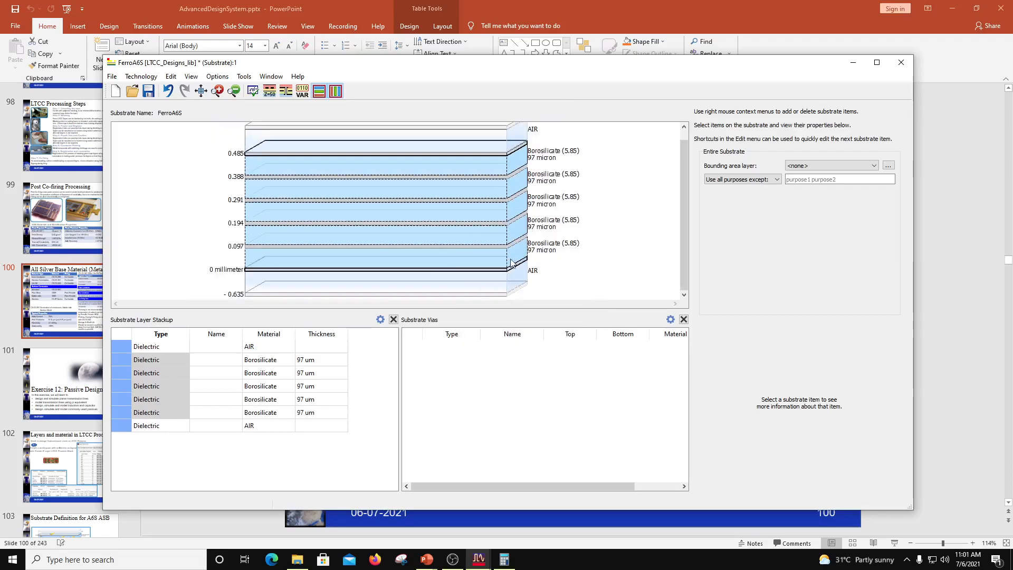
Insert two more 97 micron Borosilicate layers at the lowest Borosilicate layer, making seven in the stack.
right_click(477, 259)
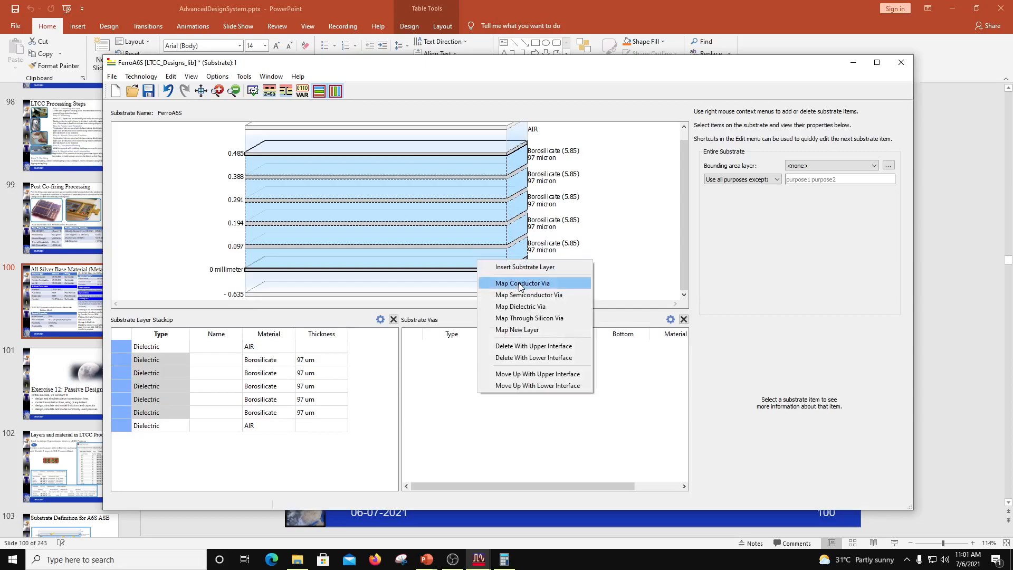
click(524, 267)
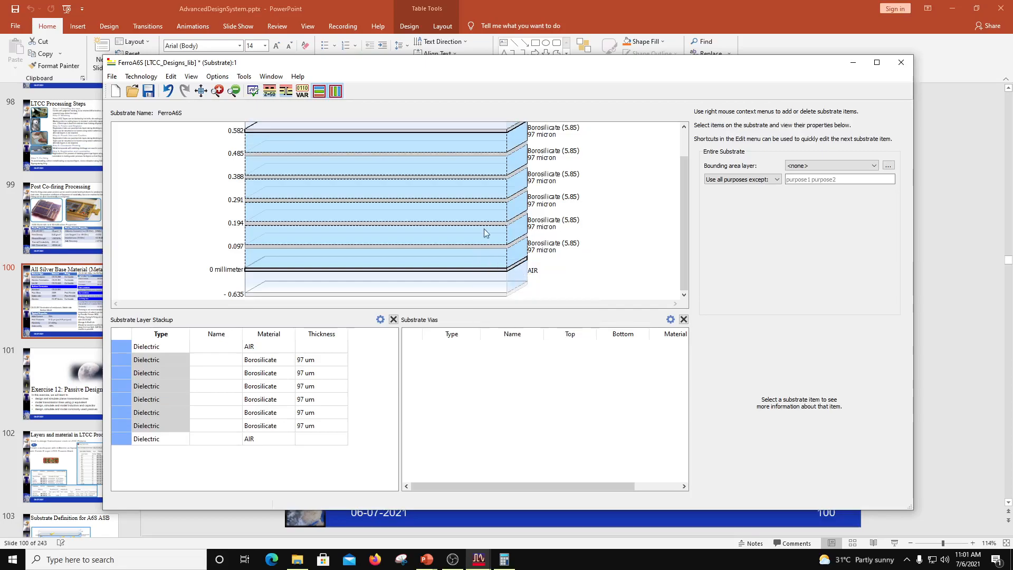
right_click(466, 256)
click(507, 264)
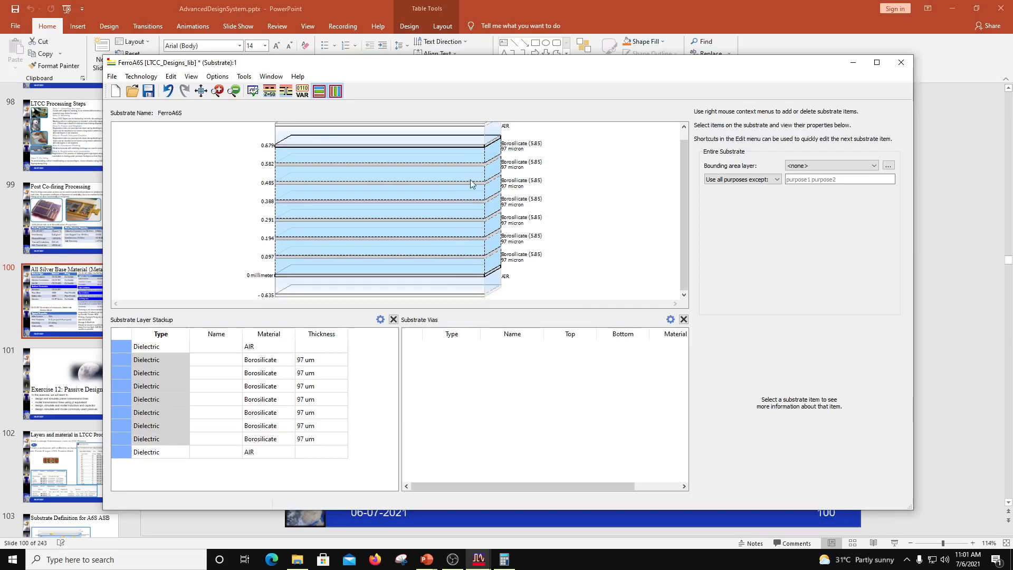
Map a conductor layer onto the 0 millimeter interface between the lowest Borosilicate layer and the bottom AIR.
right_click(460, 272)
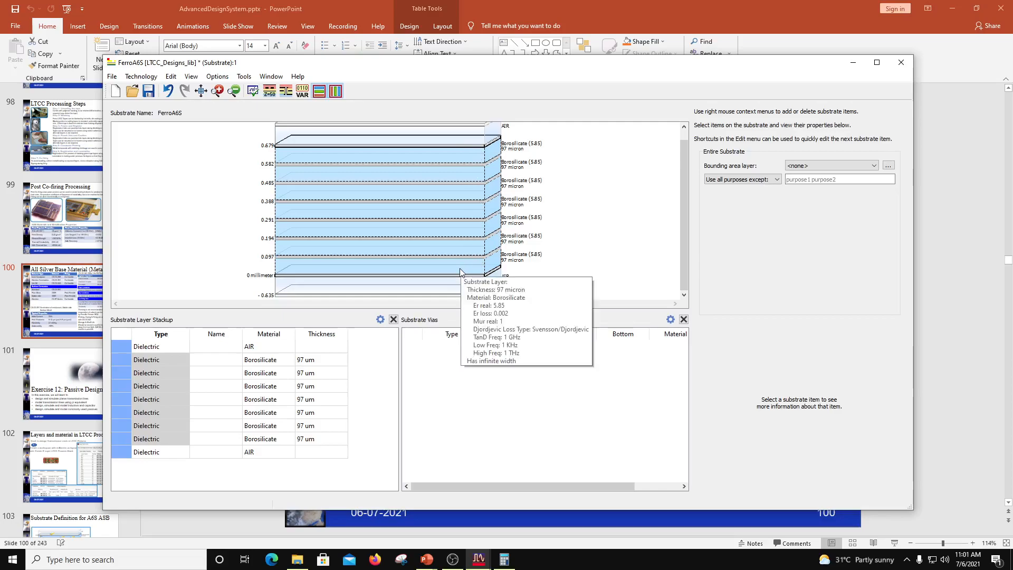
click(441, 275)
right_click(440, 274)
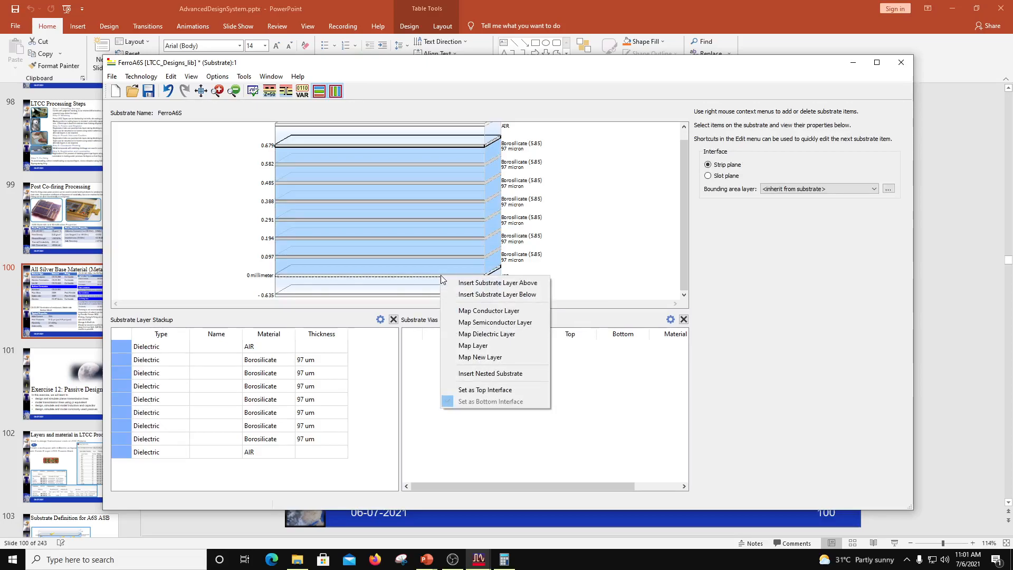
click(471, 311)
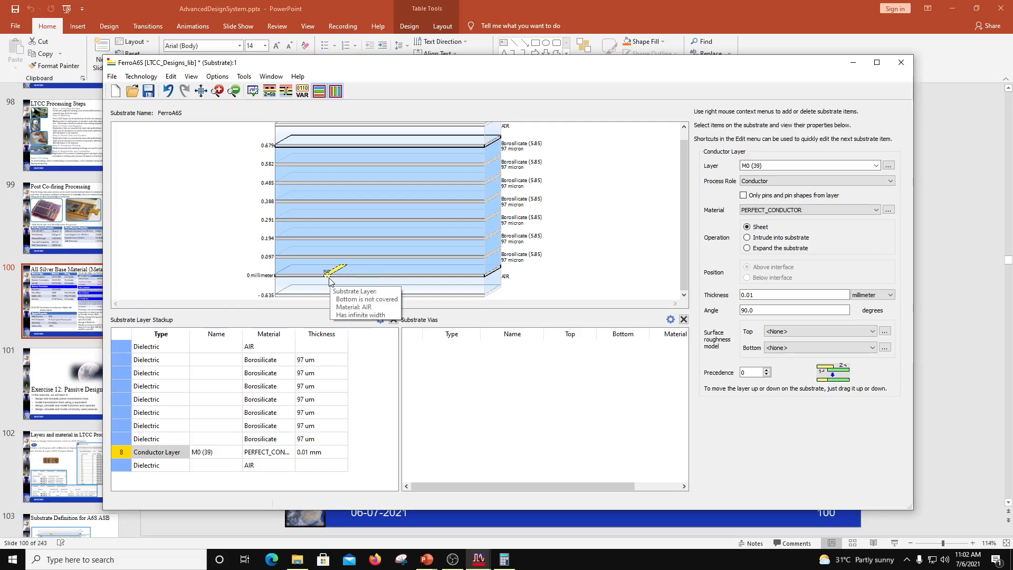
scroll(331, 272, up, 3)
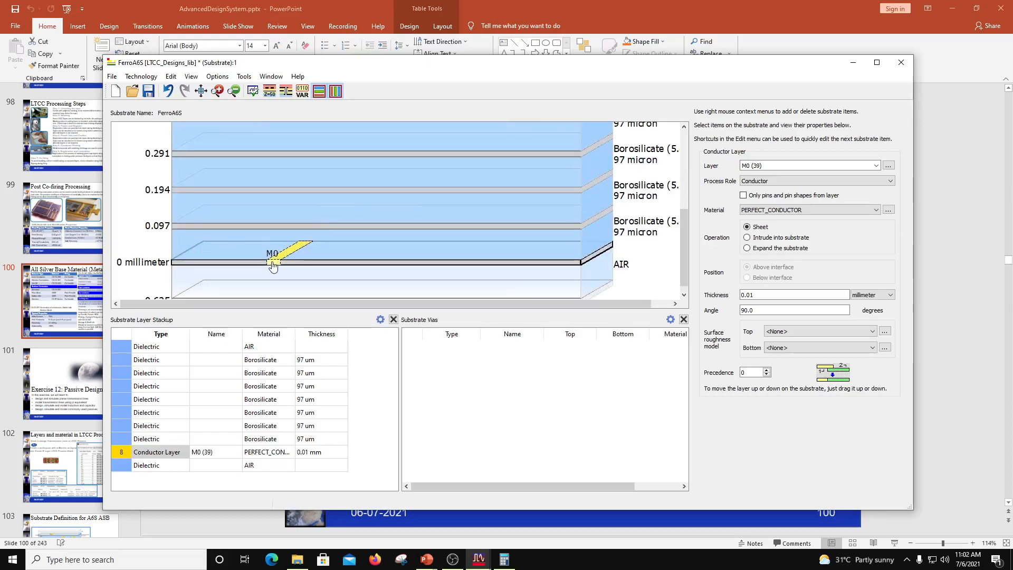
mouse_move(294, 255)
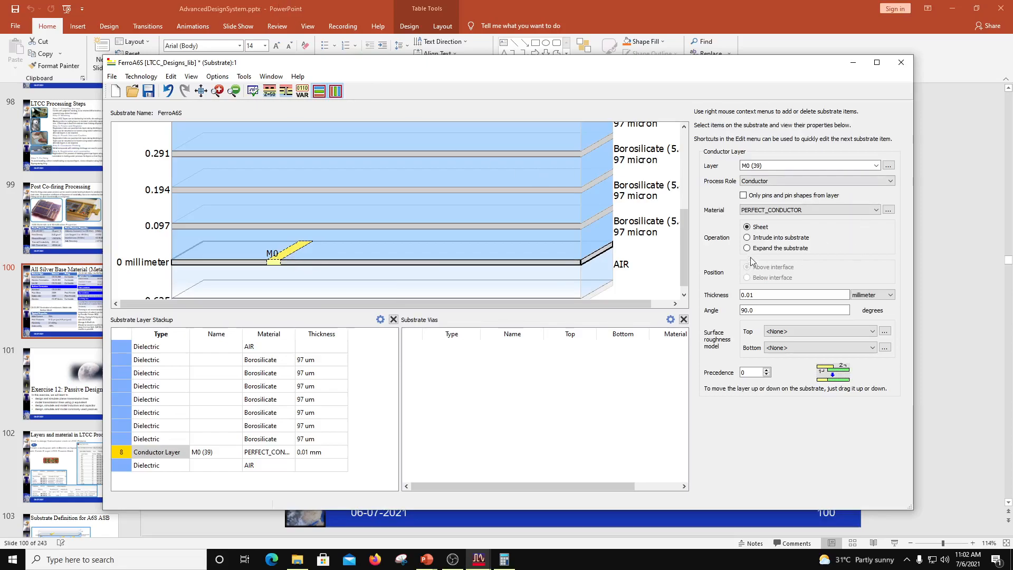
Add the conductor Ag from the material database to LTCC_Designs_lib and assign it as the material of conductor layer M0.
click(777, 213)
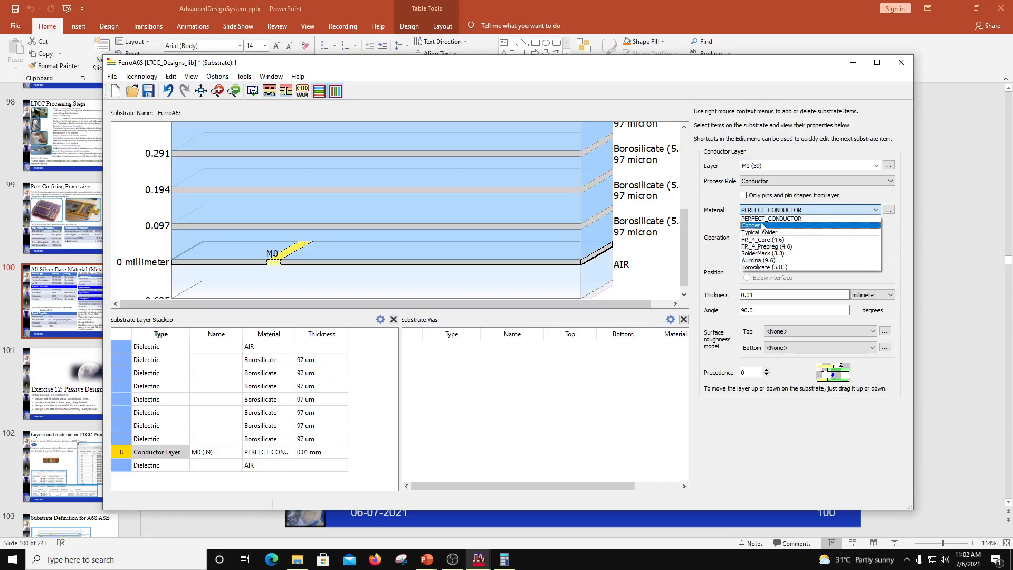
click(889, 210)
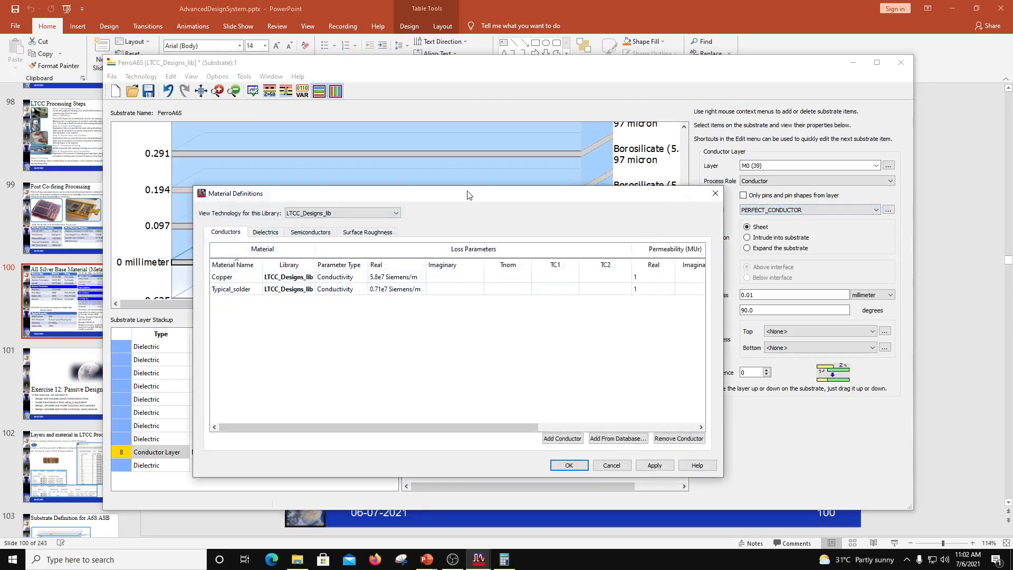
drag(471, 198, 616, 162)
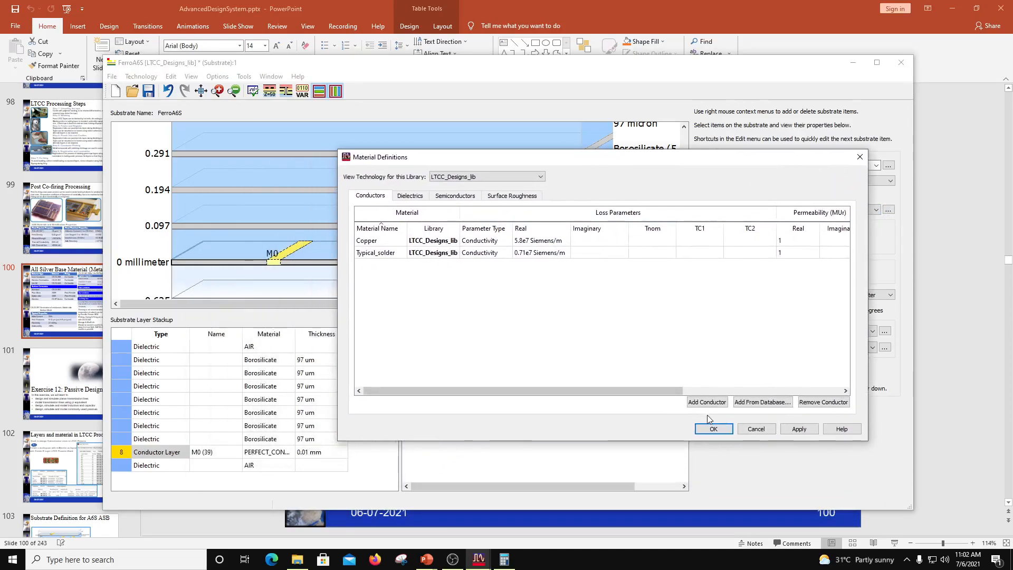
click(755, 403)
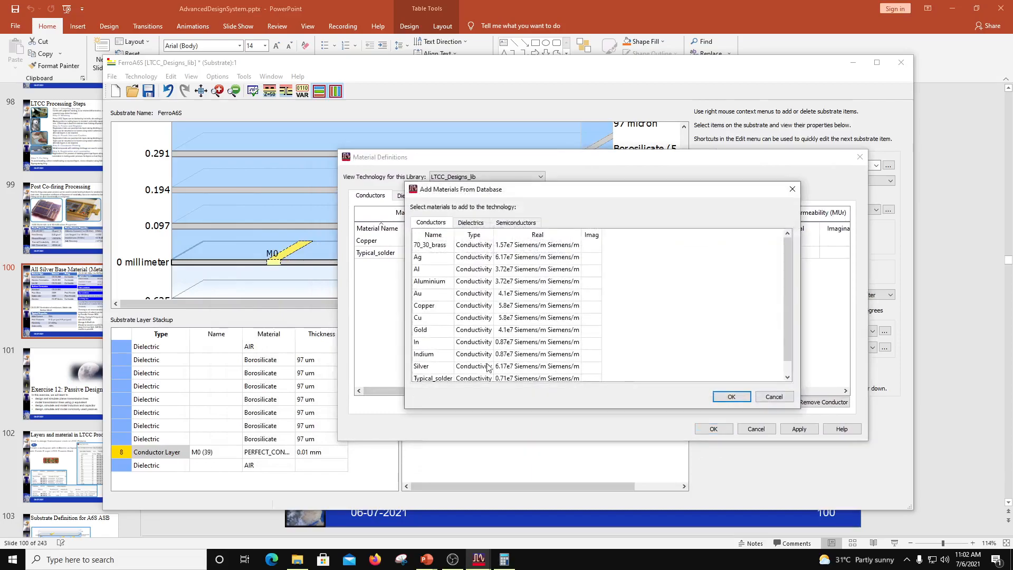
click(432, 261)
click(731, 397)
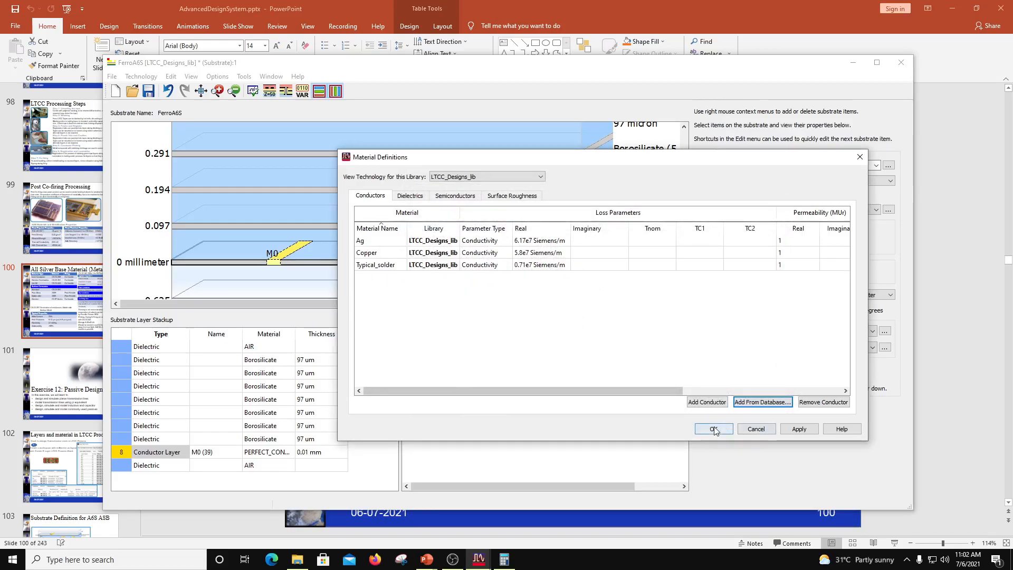
click(713, 429)
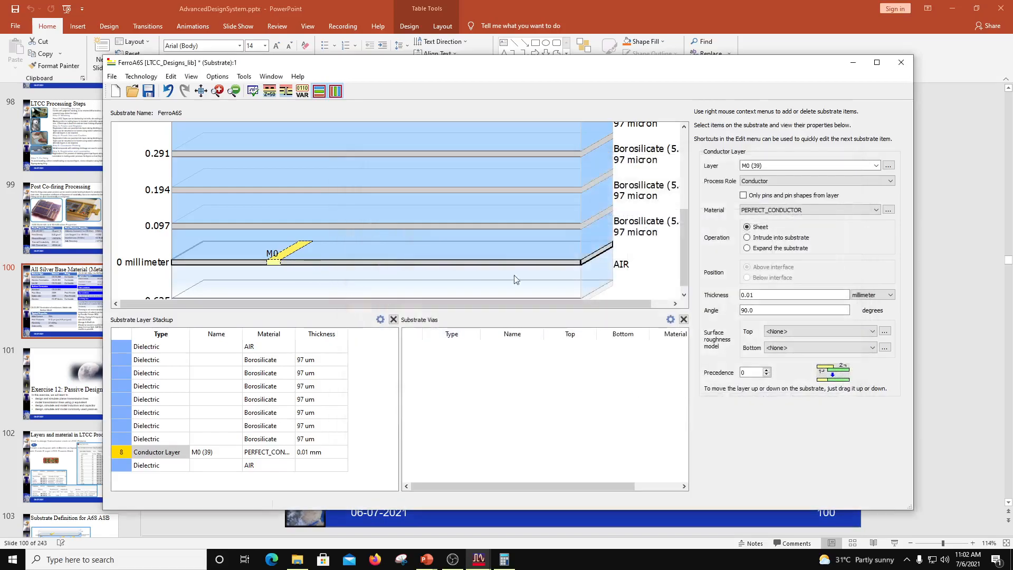
click(803, 205)
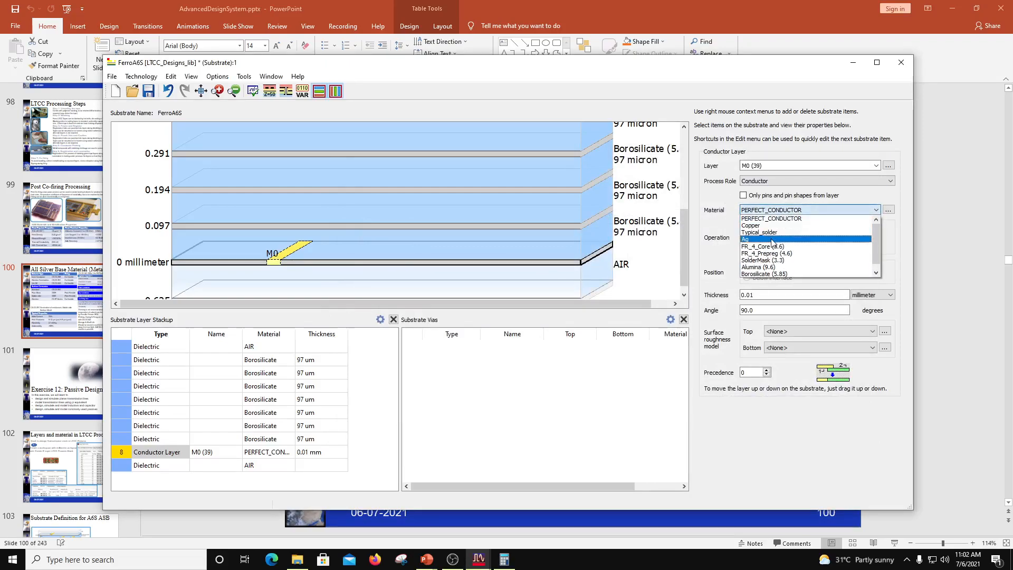
click(773, 240)
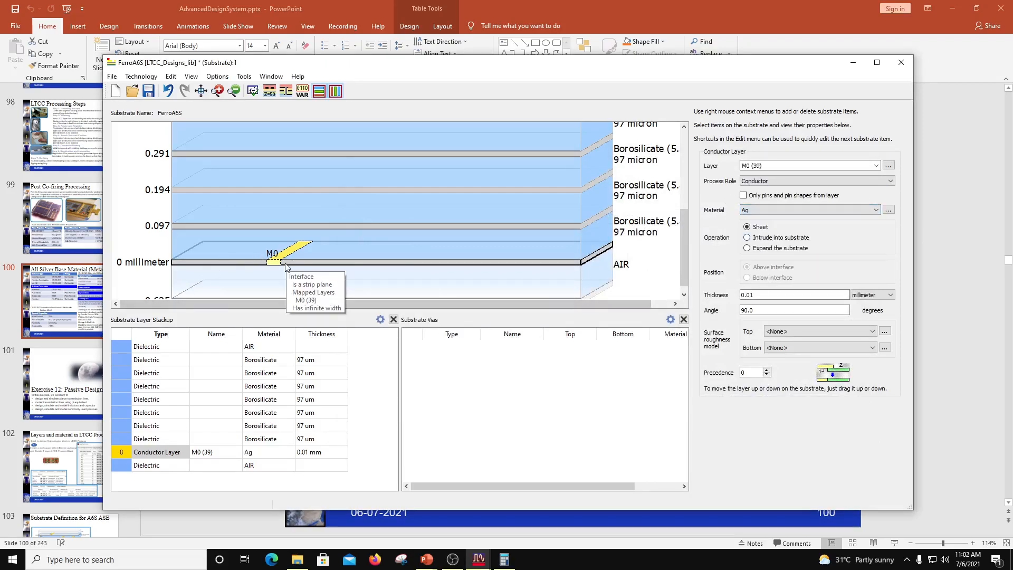
Set conductor layer M0 to intrude into the substrate, positioned below the interface.
click(748, 238)
click(747, 249)
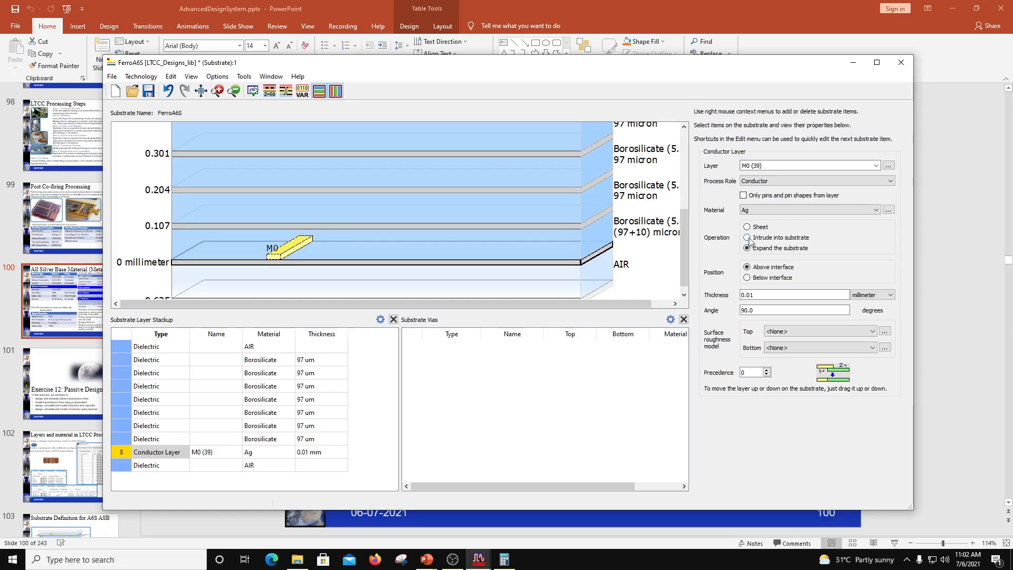
click(749, 238)
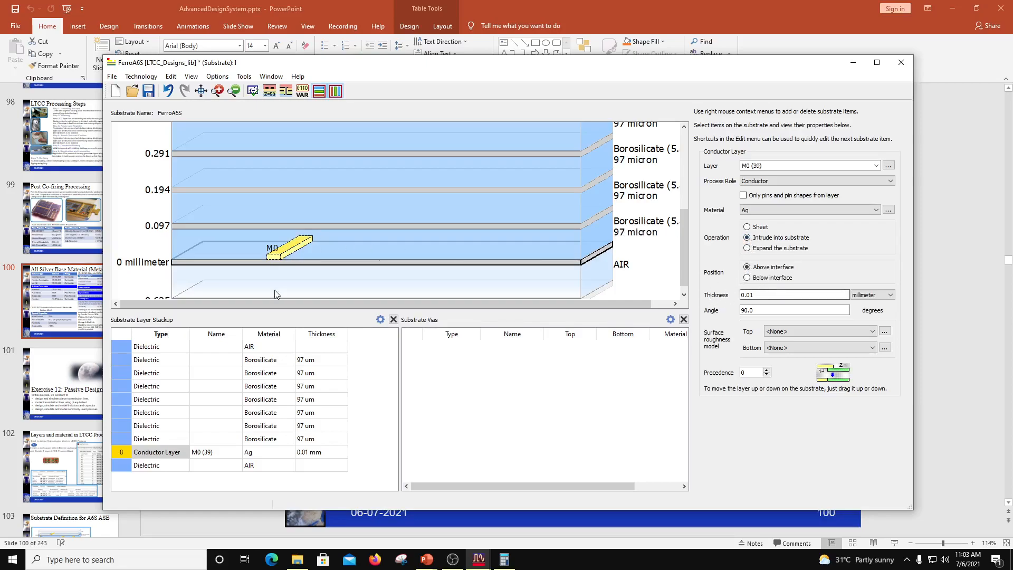
click(747, 278)
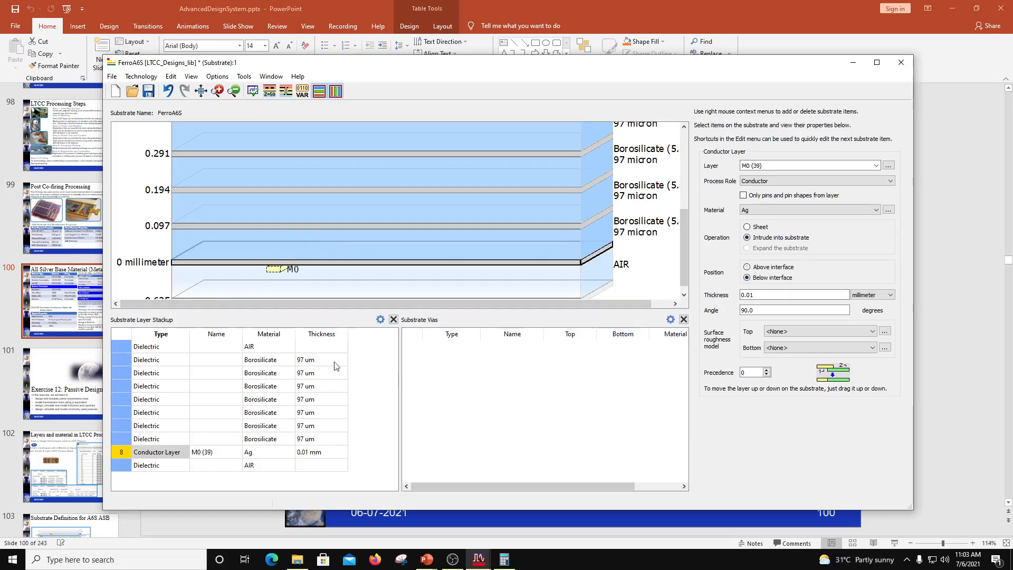
mouse_move(277, 271)
Set the thickness of conductor layer M0 to 9 micron.
drag(755, 294, 700, 299)
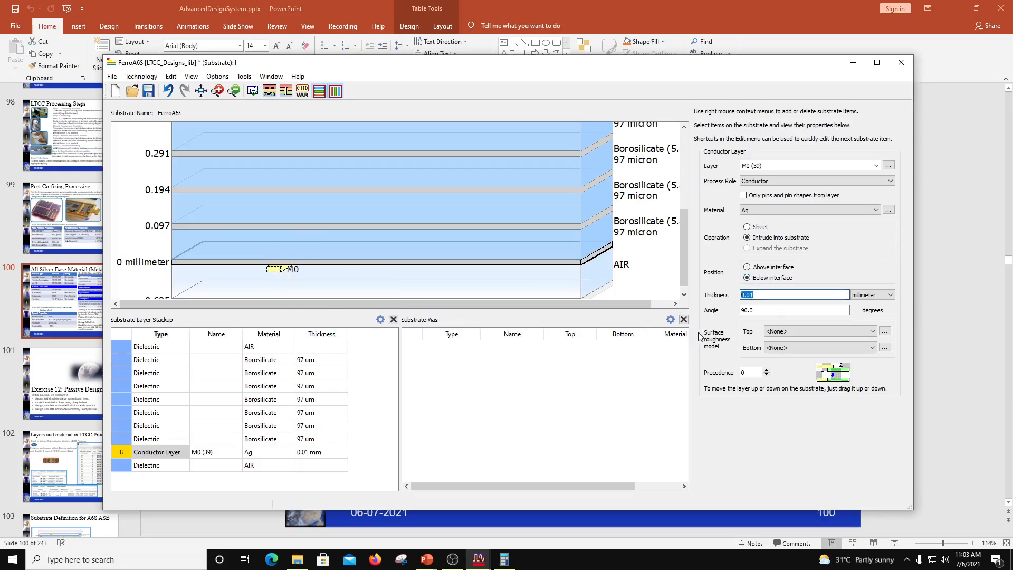
text(9)
click(882, 295)
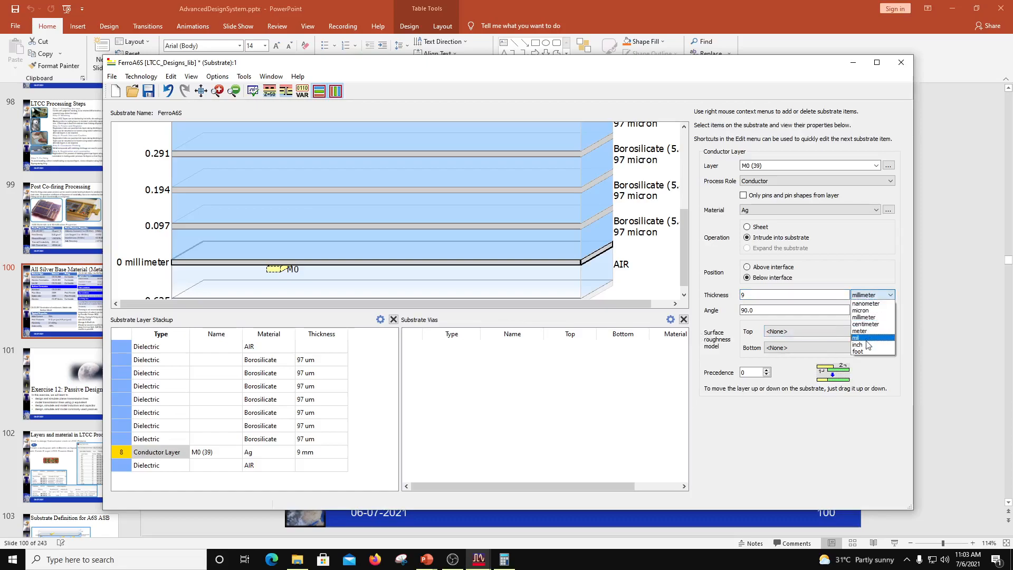
click(860, 310)
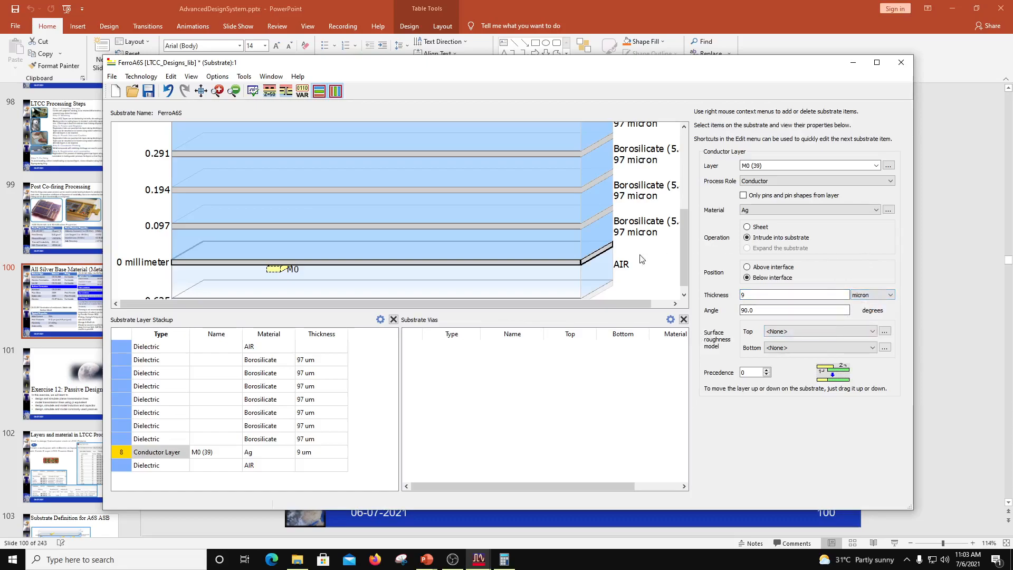
Map a second conductor layer onto the 0.097 millimeter interface above the lowest Borosilicate layer.
click(290, 255)
click(274, 268)
right_click(326, 226)
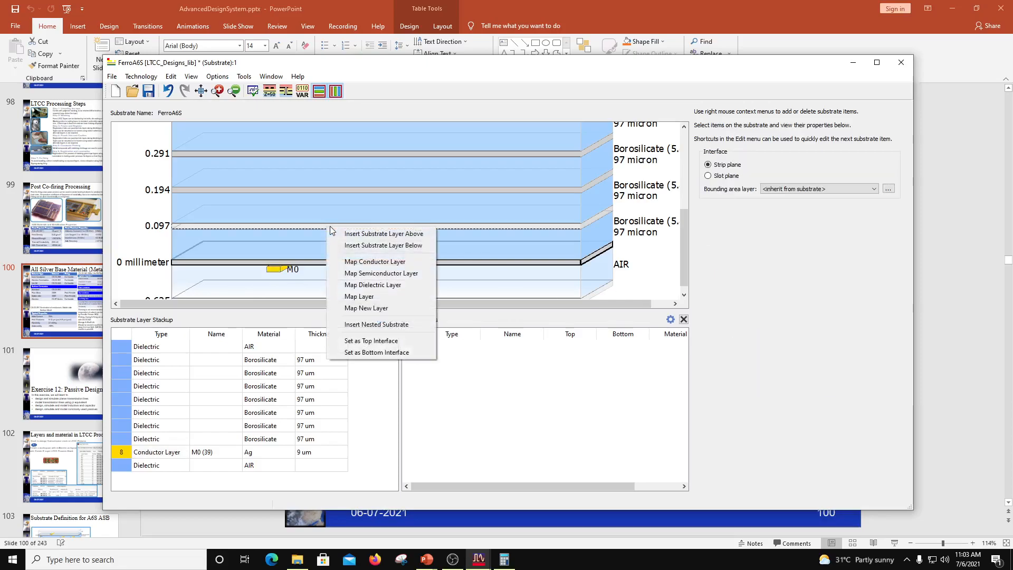
click(384, 262)
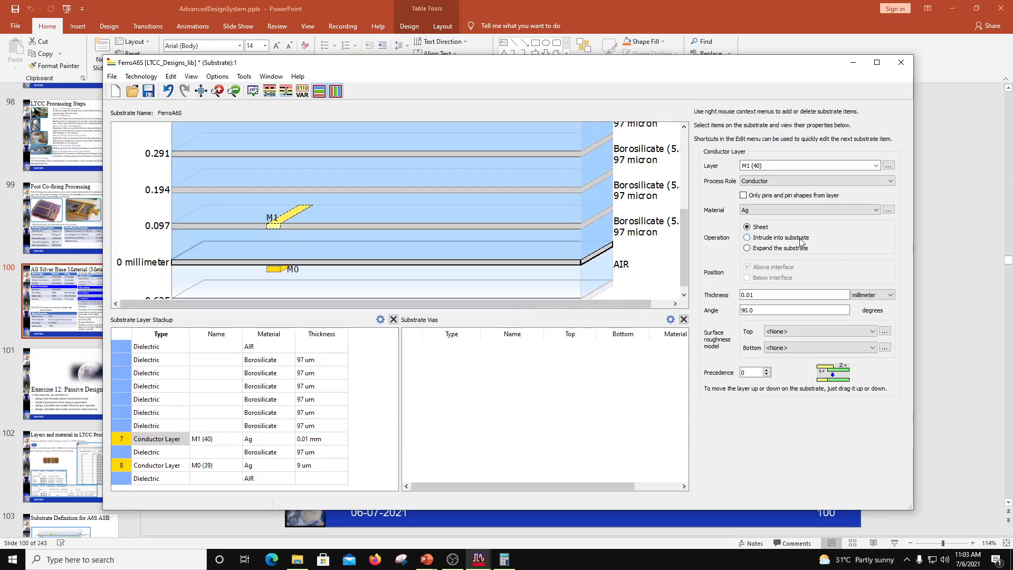
Set conductor layer M1 to expand the substrate below its interface, with a thickness of 9 micron.
click(747, 248)
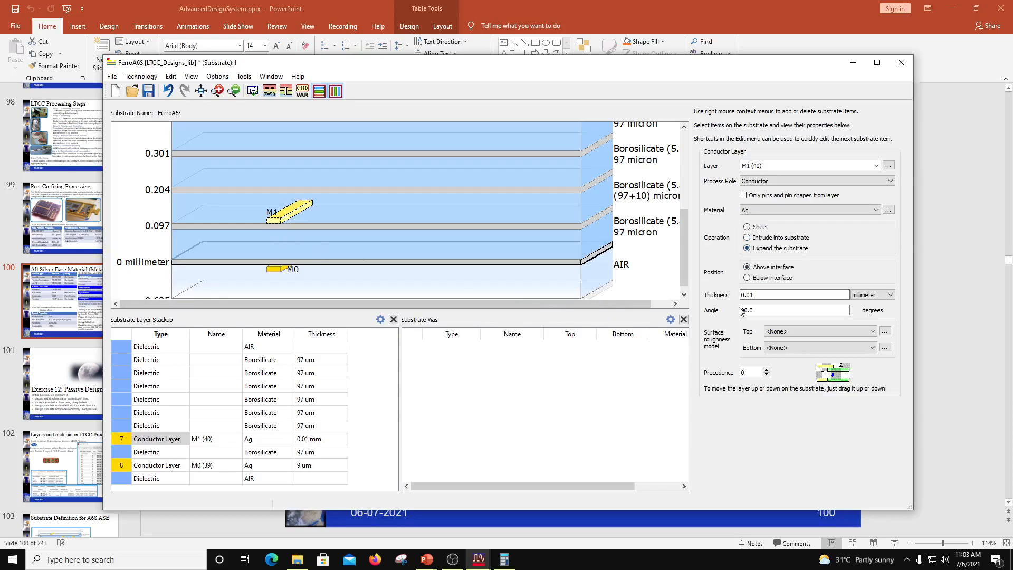
click(748, 278)
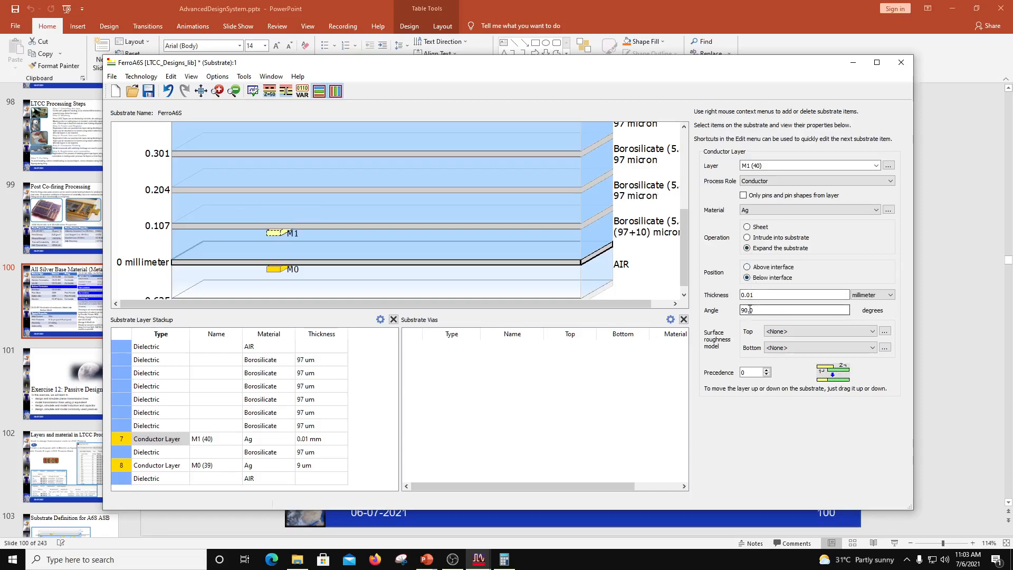
key(Tab)
text(9)
click(865, 297)
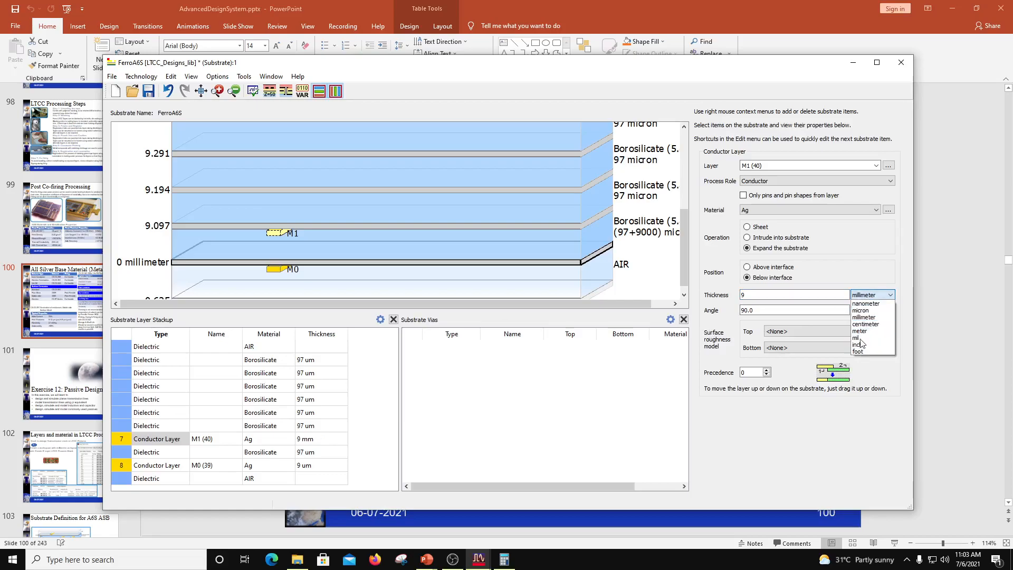
click(866, 312)
click(648, 272)
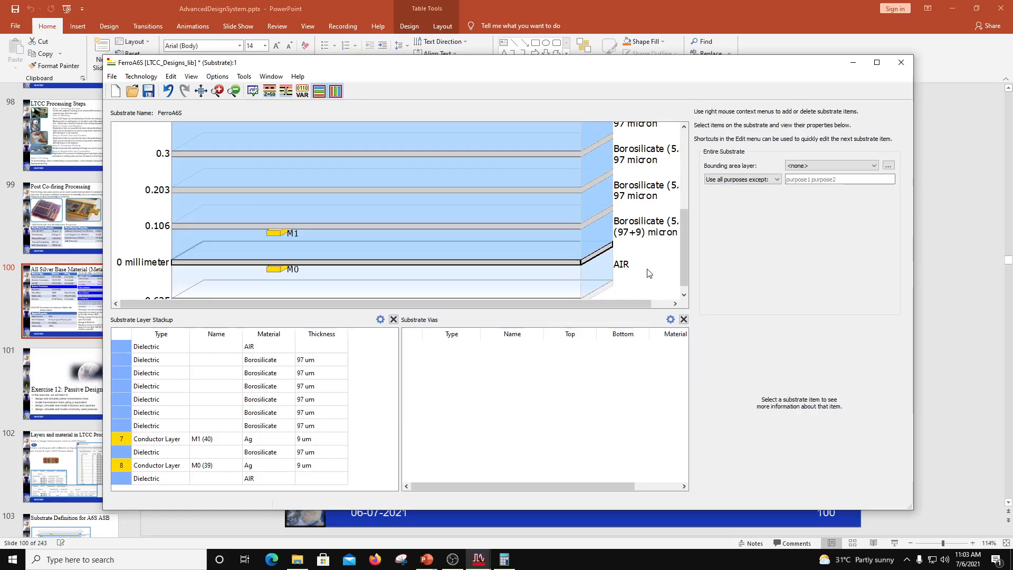
Change the operation of conductor layer M1 to intrude into the substrate.
scroll(608, 241, down, 1)
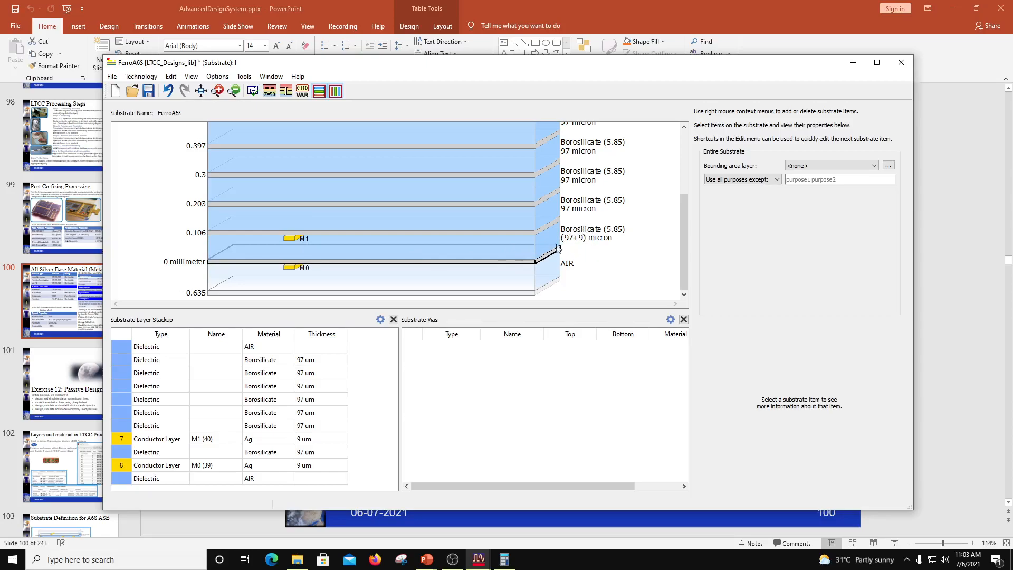
click(293, 241)
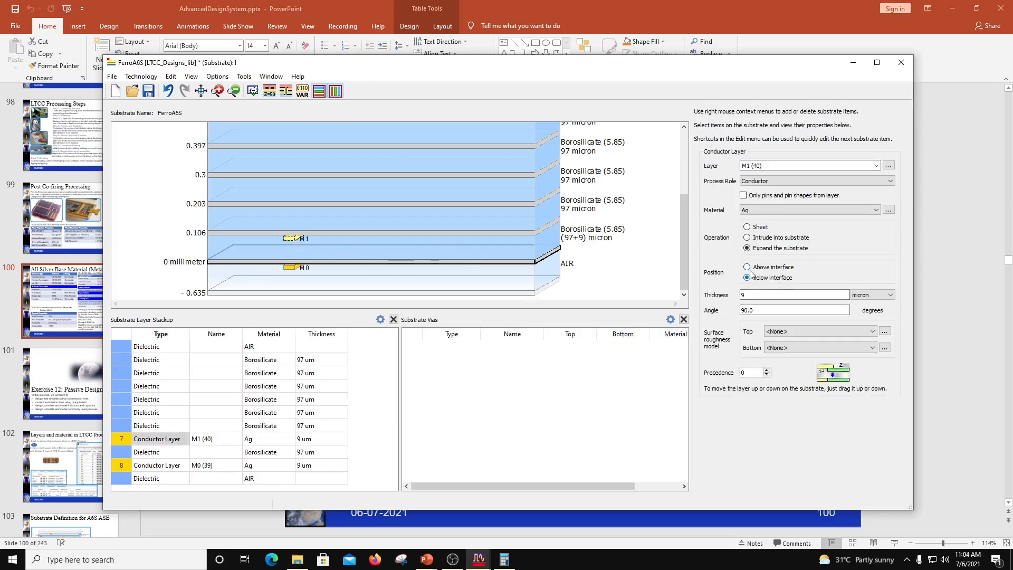
click(747, 238)
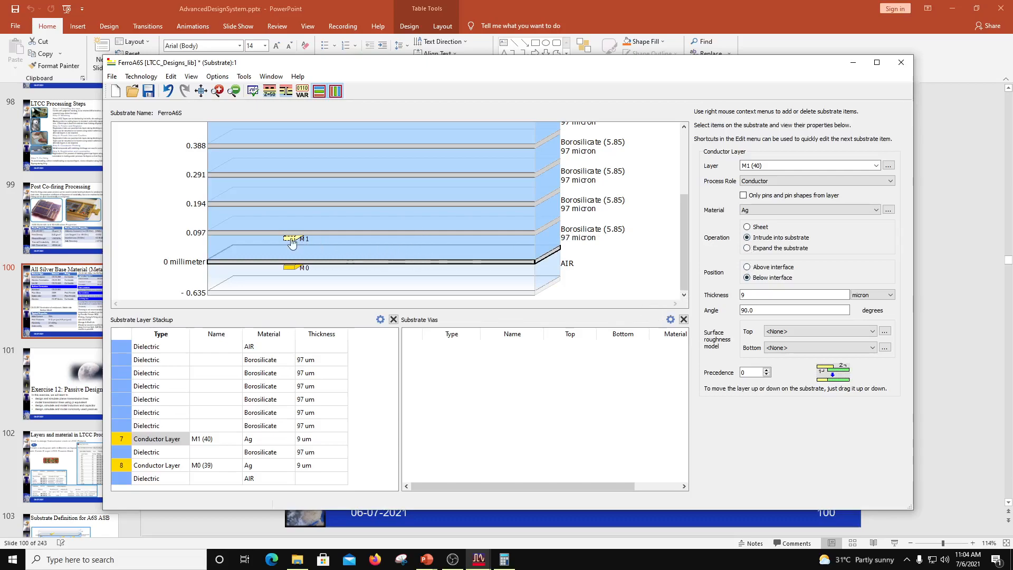
mouse_move(292, 240)
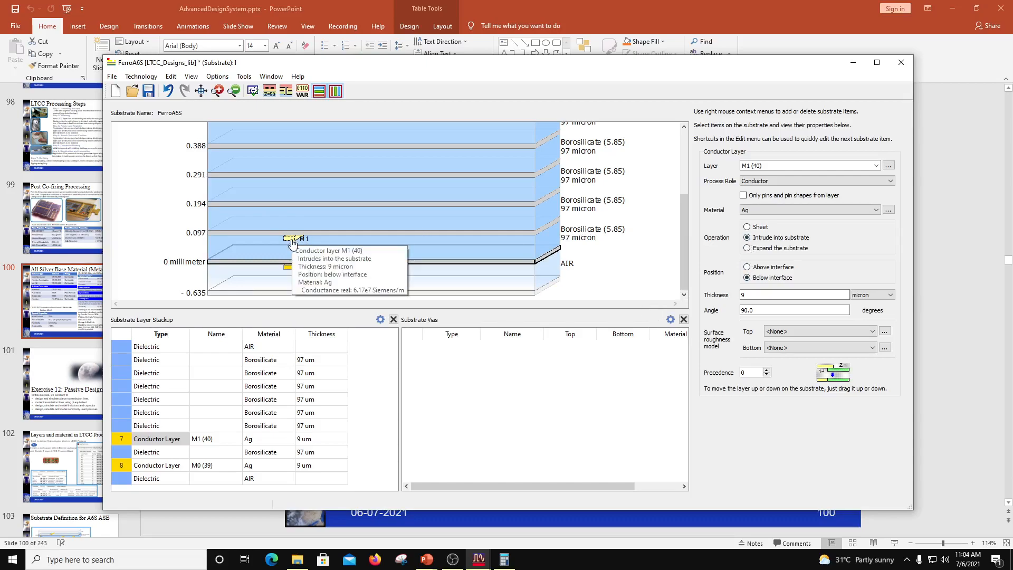
mouse_move(454, 244)
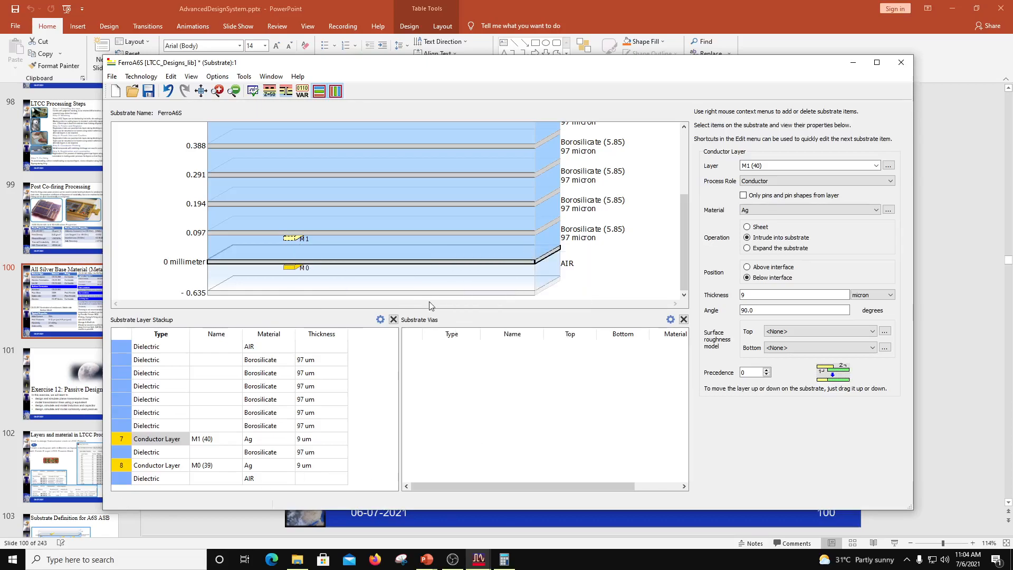
Switch to PowerPoint and bring up the All Silver Base Material (Metal) slide.
mouse_move(507, 565)
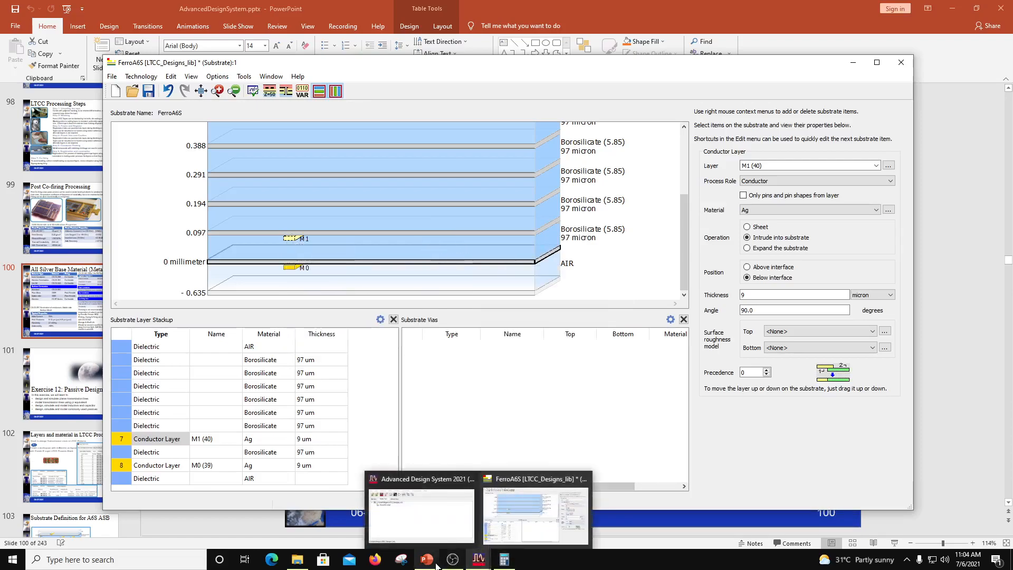
mouse_move(427, 560)
click(370, 517)
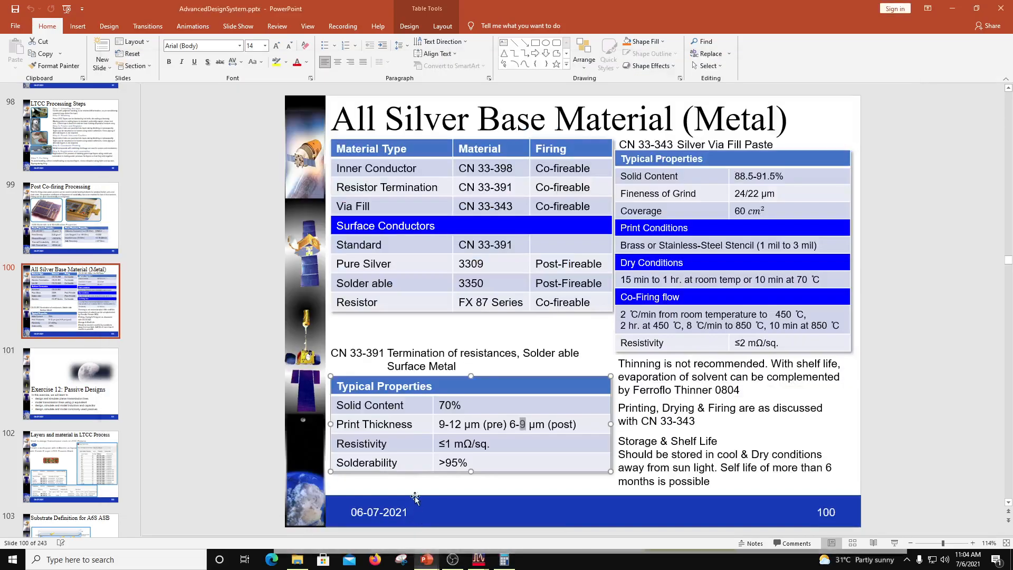
Bring up the Substrate Definition for A6S ASB slide and switch back to the FerroA6S substrate in Advanced Design System.
scroll(426, 420, down, 6)
scroll(427, 420, up, 5)
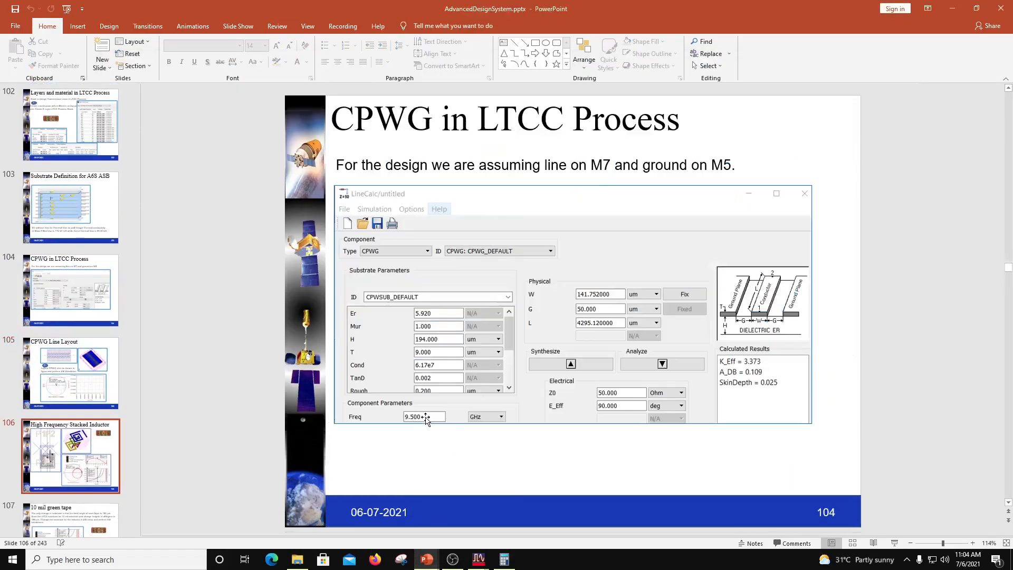
scroll(426, 420, down, 1)
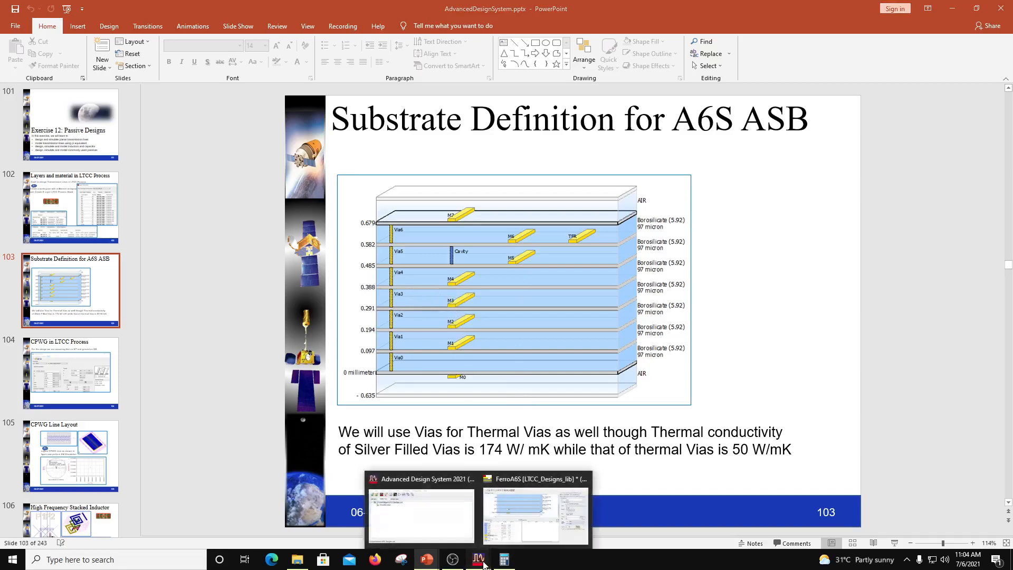
click(508, 533)
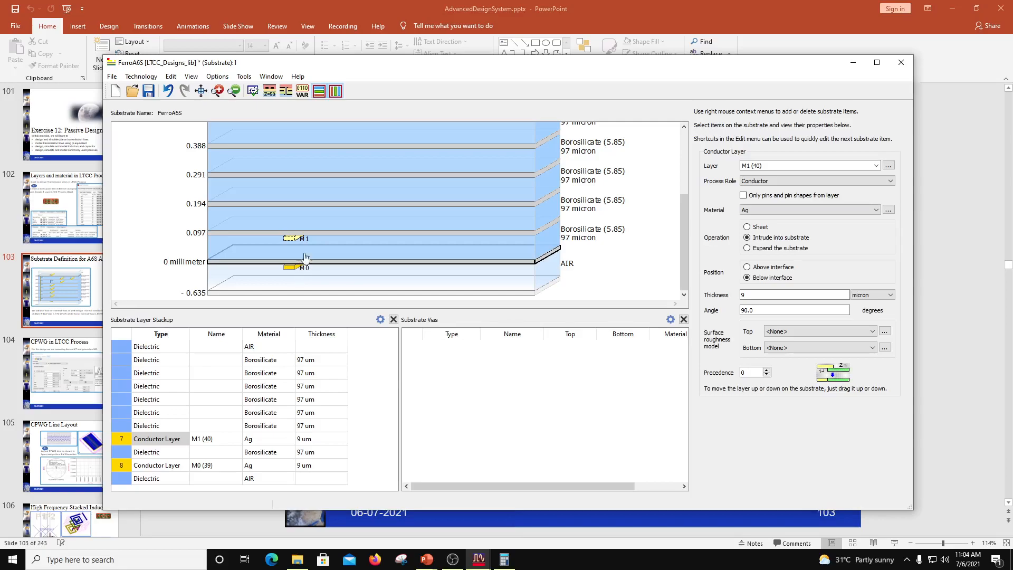
scroll(316, 209, up, 1)
scroll(308, 224, down, 1)
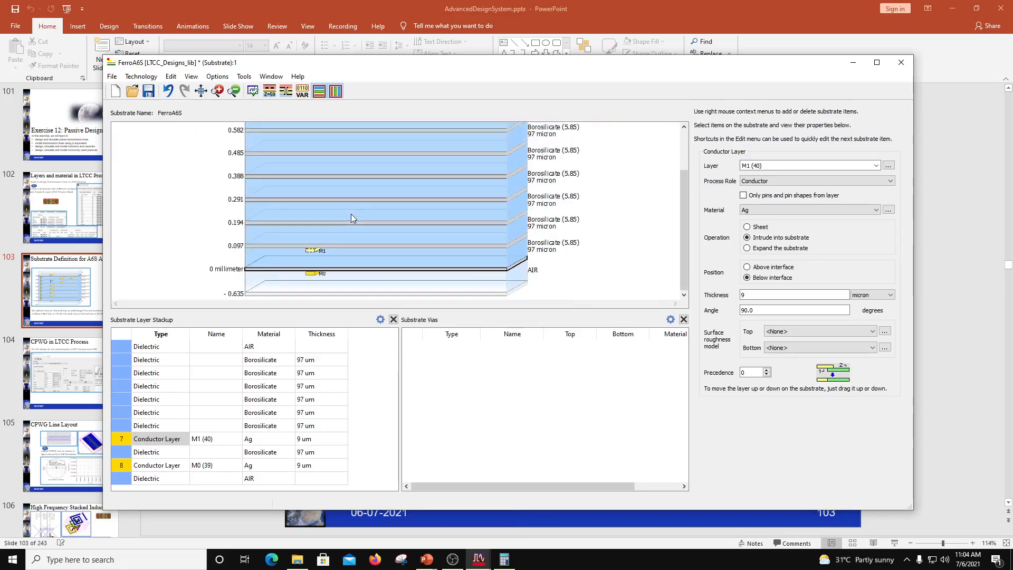
right_click(312, 221)
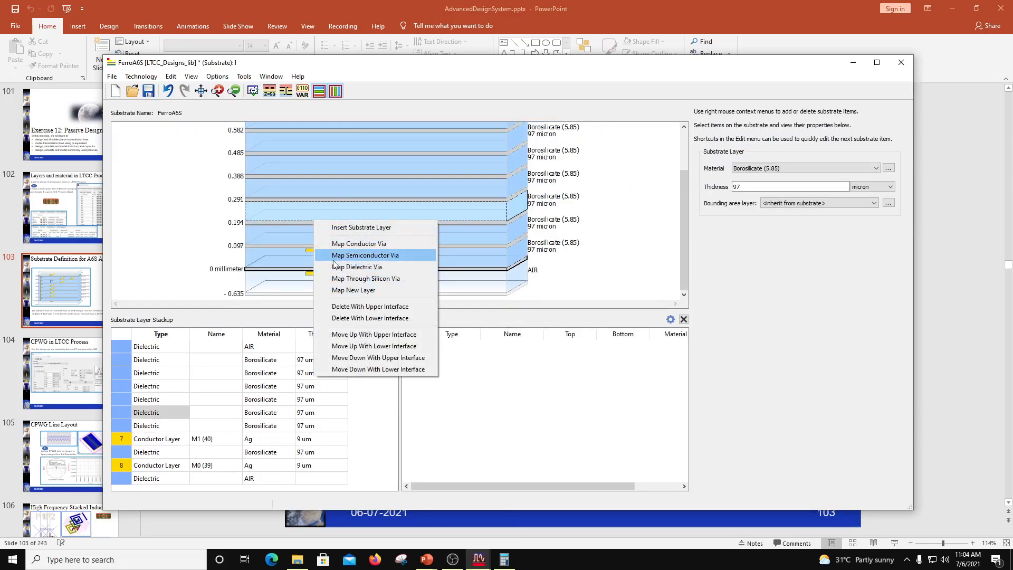
click(312, 257)
click(312, 248)
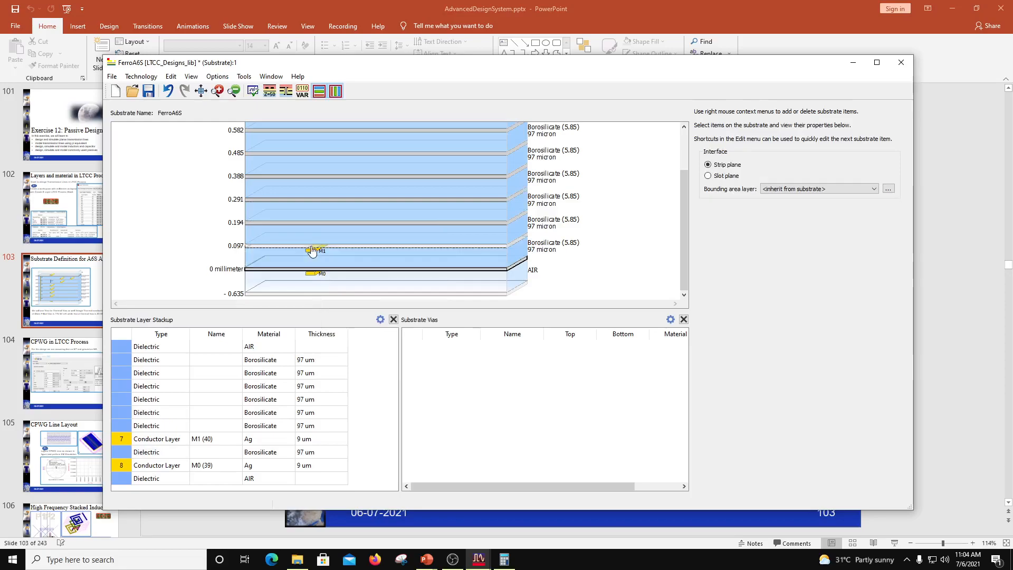
click(319, 250)
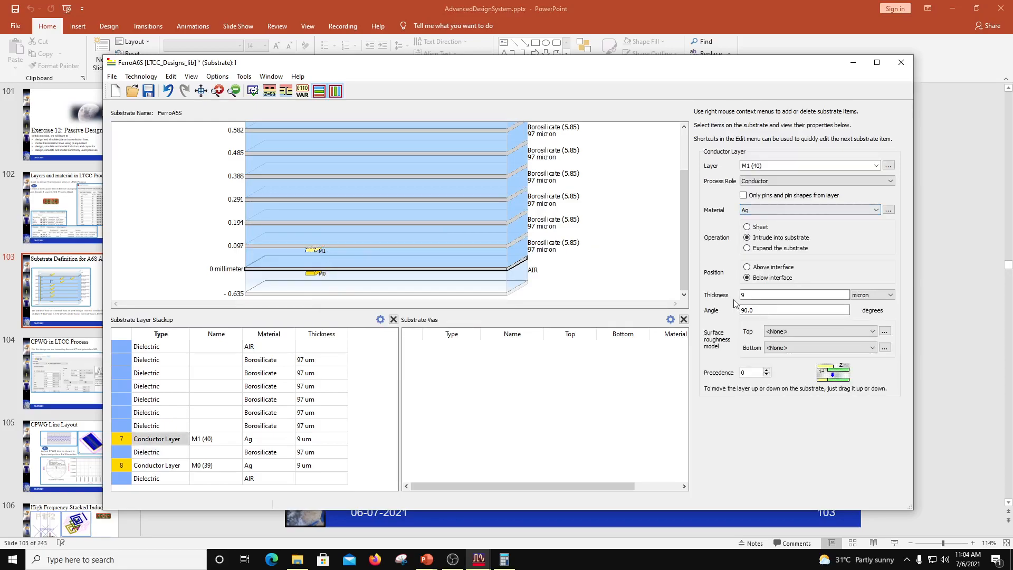
right_click(335, 222)
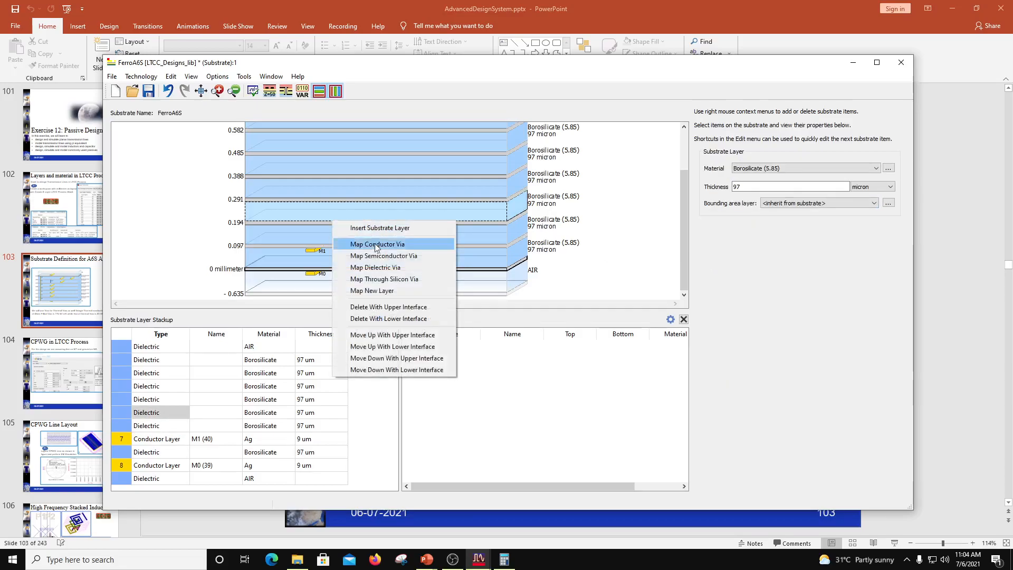
click(377, 244)
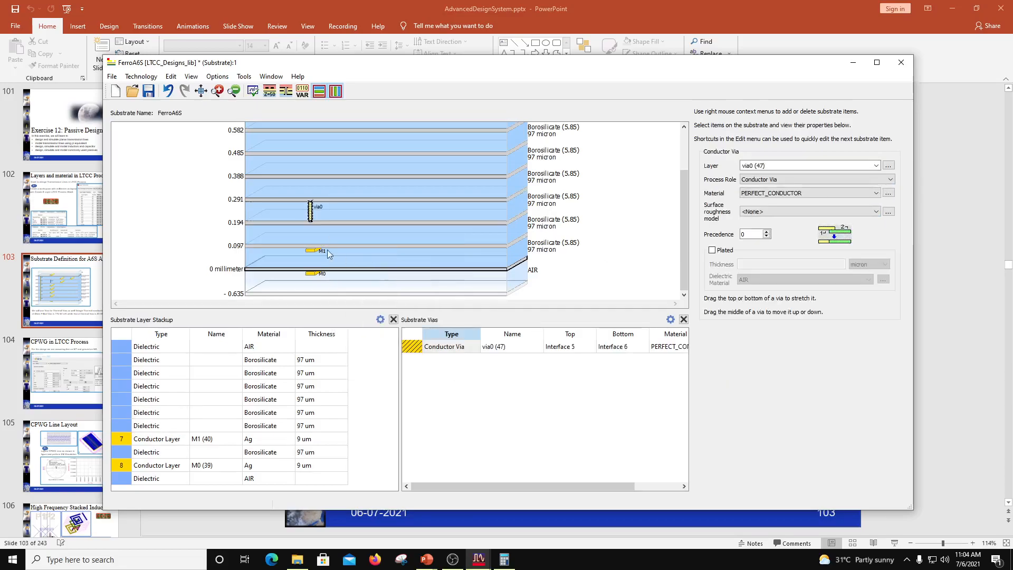
right_click(310, 216)
click(328, 221)
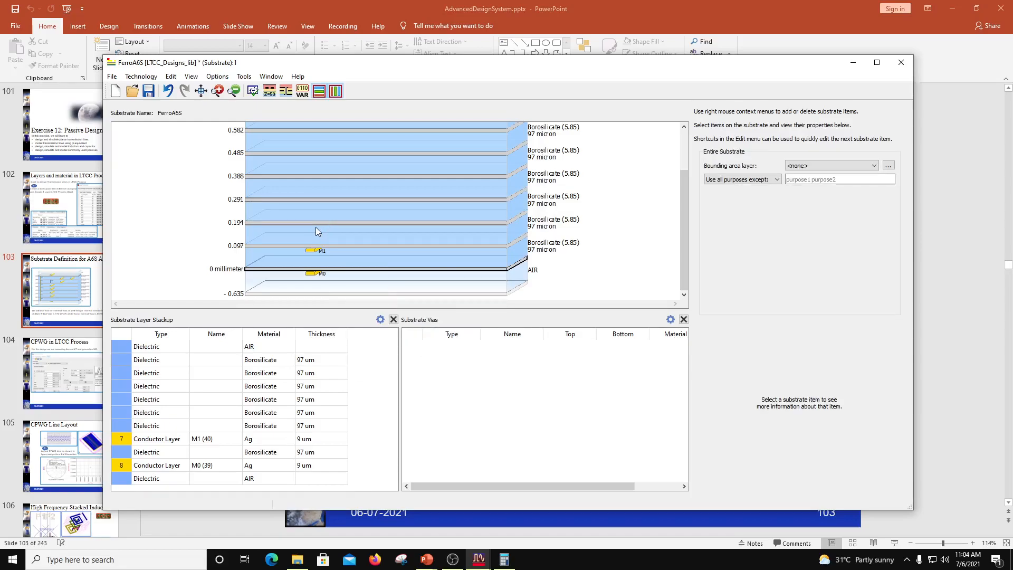
Map a conductor layer onto the 0.194 millimeter interface and set its thickness to 9 micron.
right_click(314, 226)
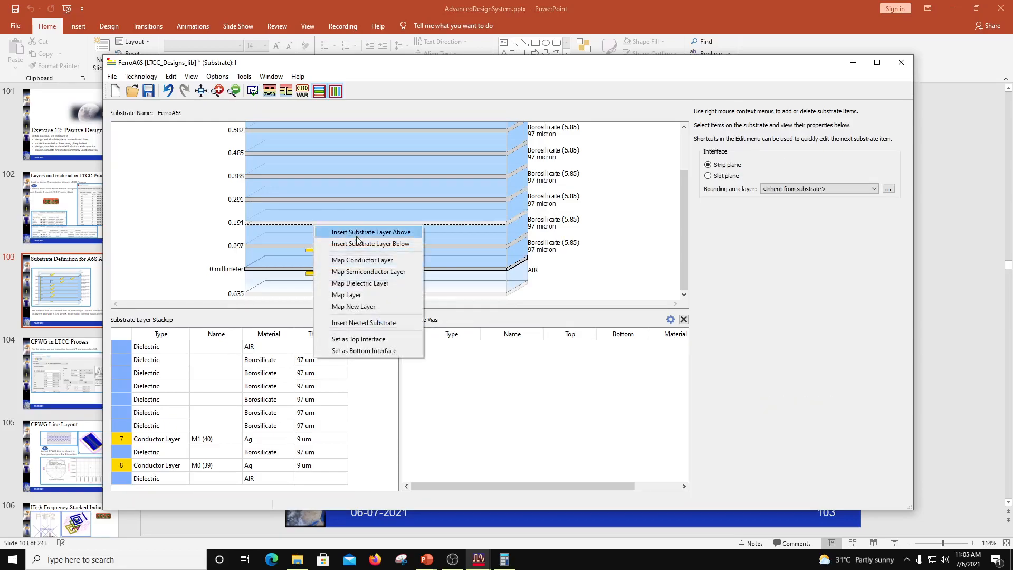
click(362, 260)
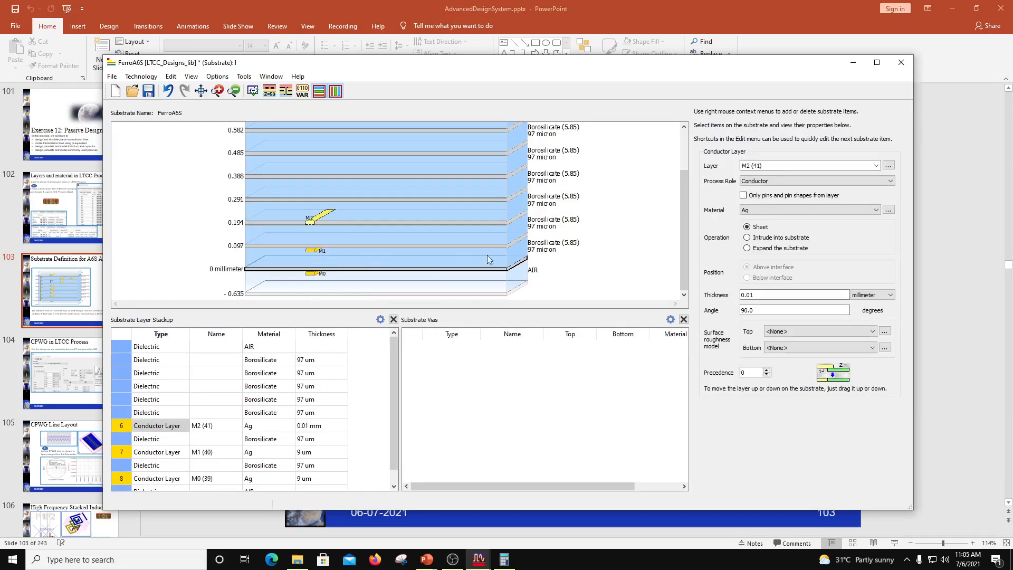
double_click(745, 295)
text(9)
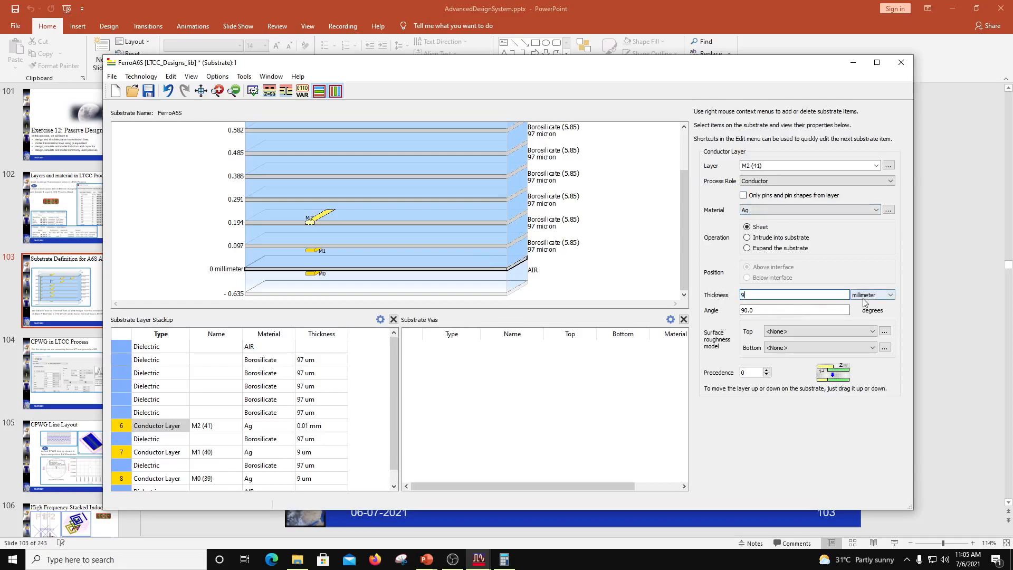
click(872, 295)
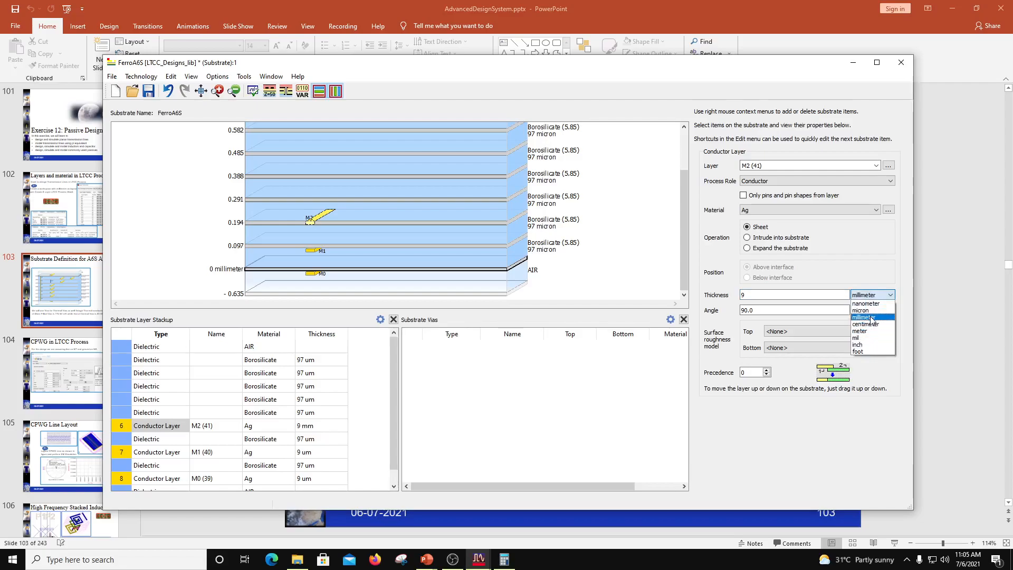
click(866, 310)
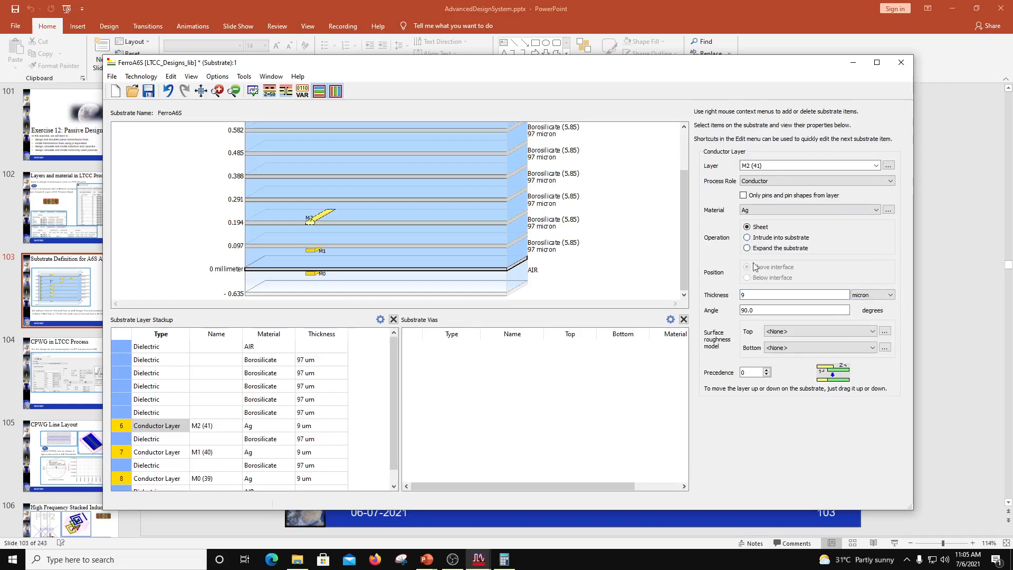
Place conductor layer M2 below its interface and make it intrude into the substrate.
click(747, 248)
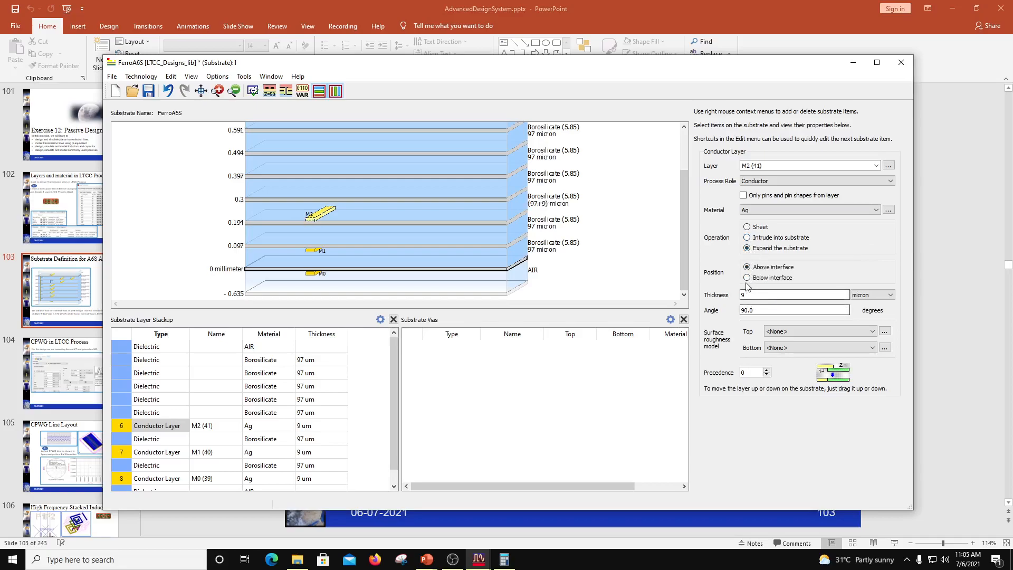
click(748, 277)
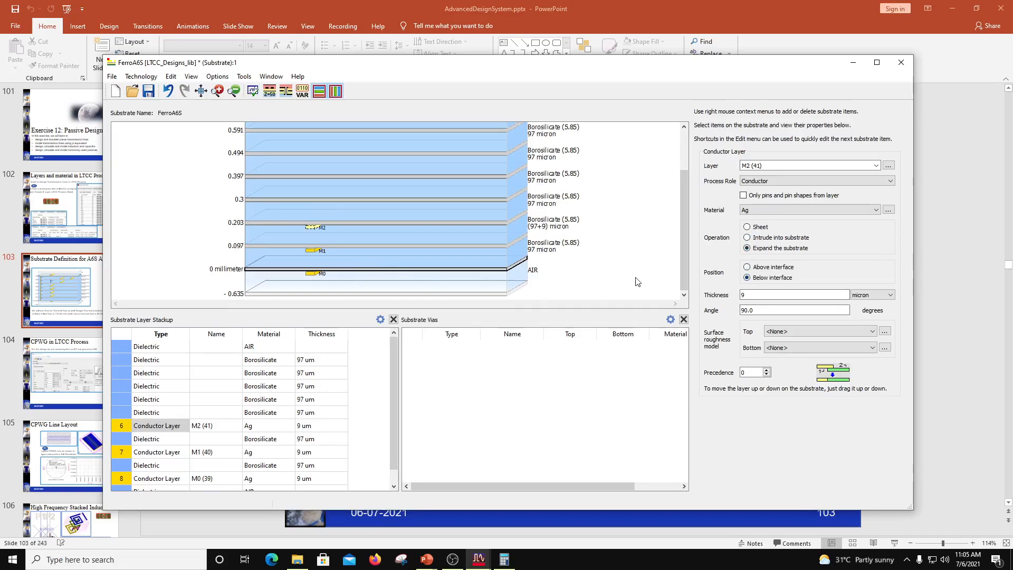
click(748, 237)
Map a conductor layer onto the 0.291 millimeter interface, intruding into the substrate, with a thickness value of 9.
scroll(337, 241, up, 1)
scroll(323, 197, up, 1)
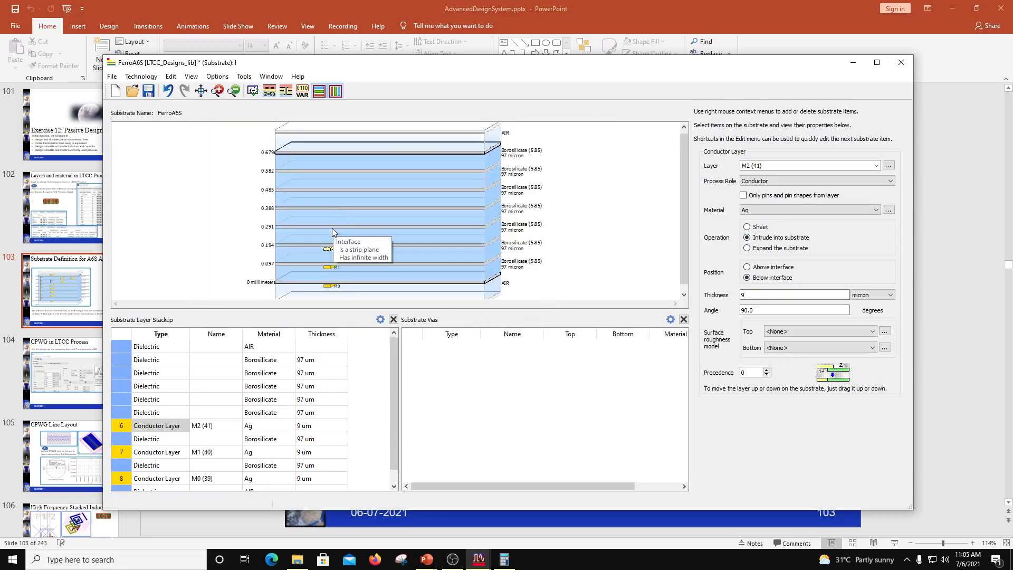
click(332, 227)
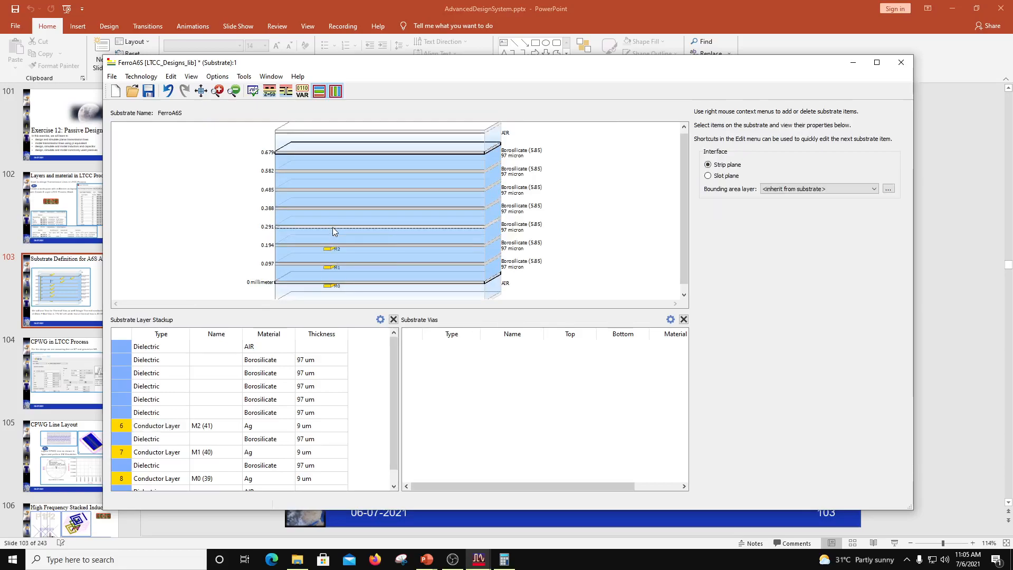
right_click(332, 227)
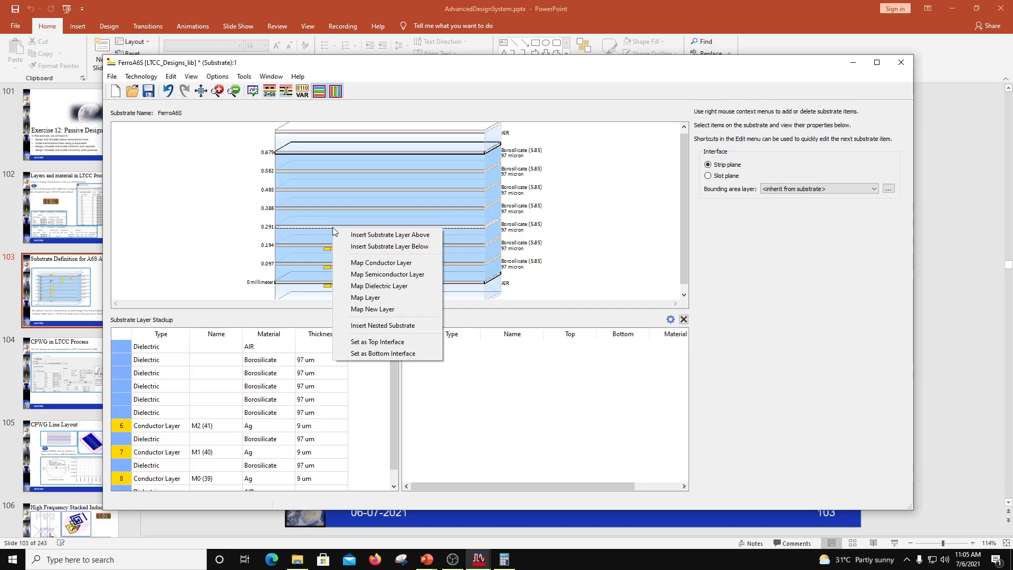
click(381, 263)
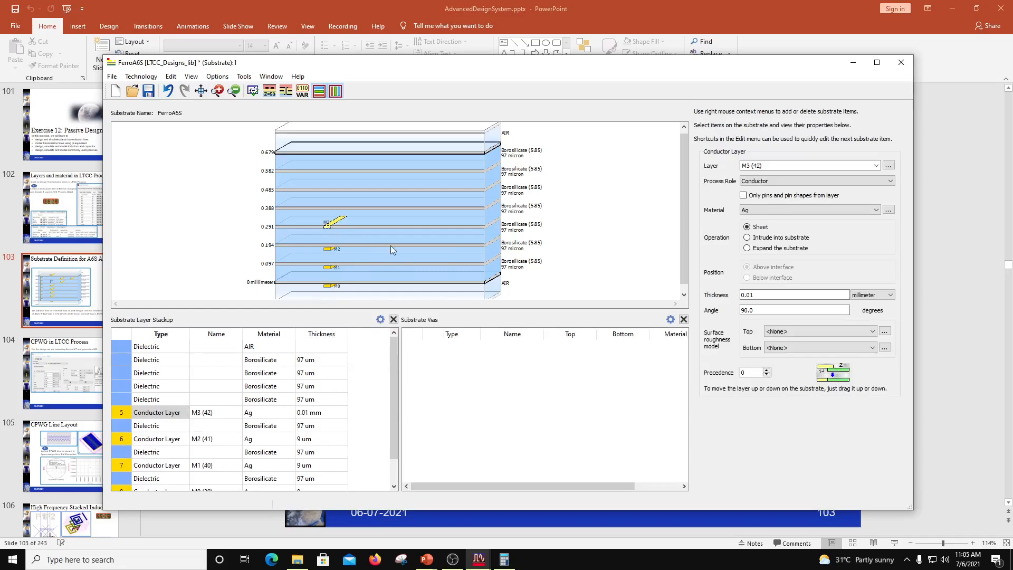
double_click(747, 295)
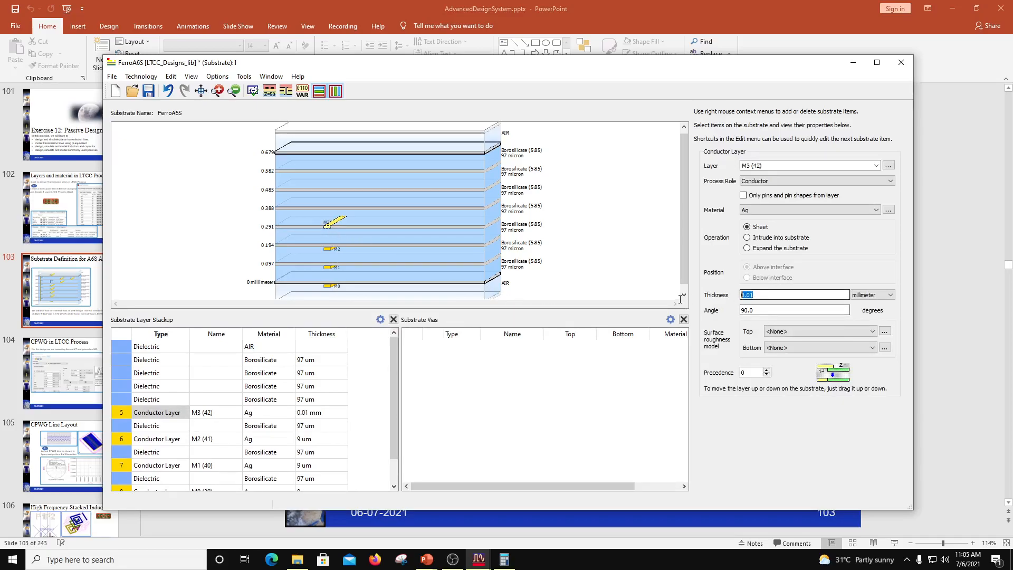
click(748, 237)
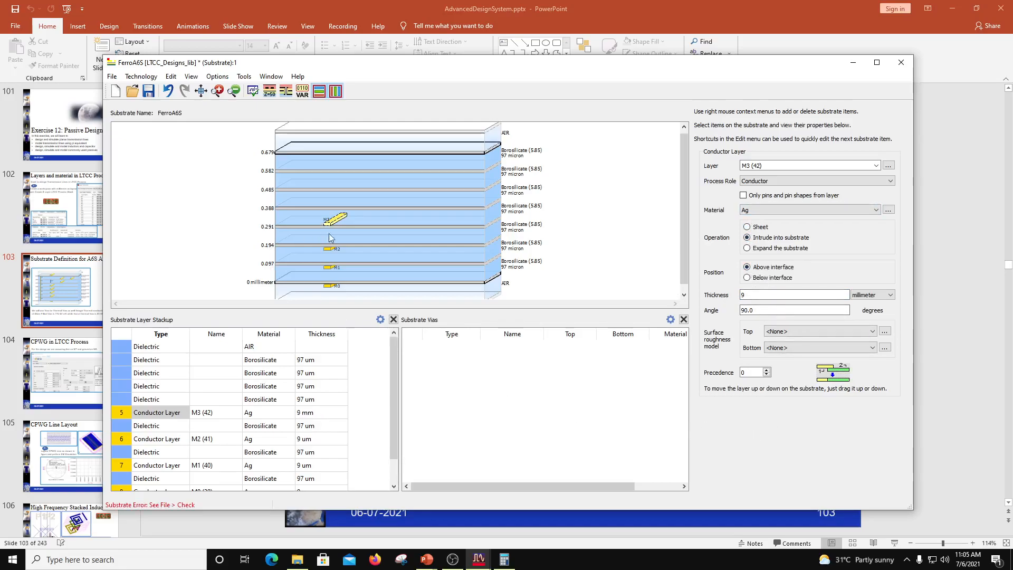
Map a conductor layer onto the 0.388 millimeter interface and set its thickness to 9 micron.
click(389, 216)
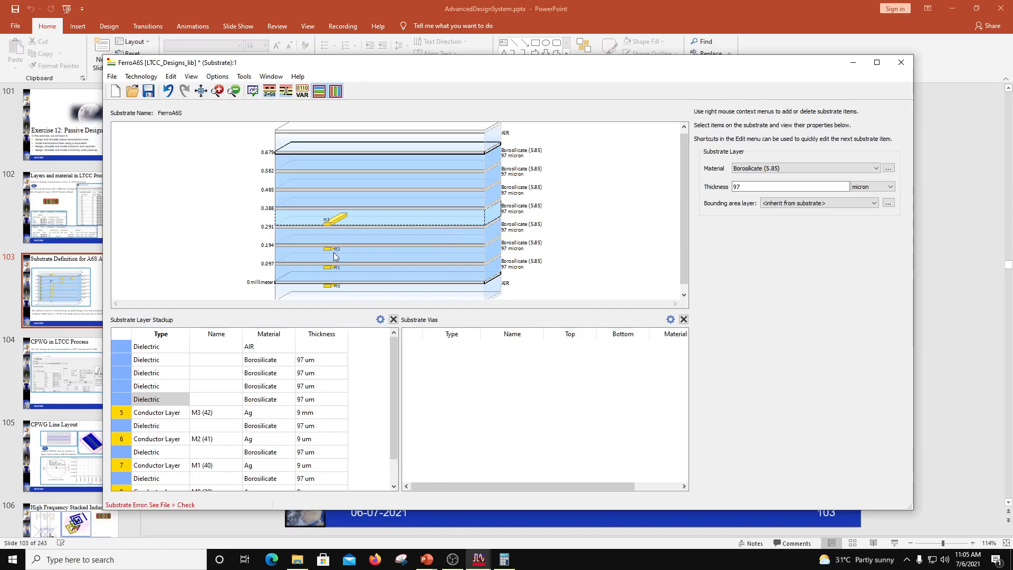
click(333, 209)
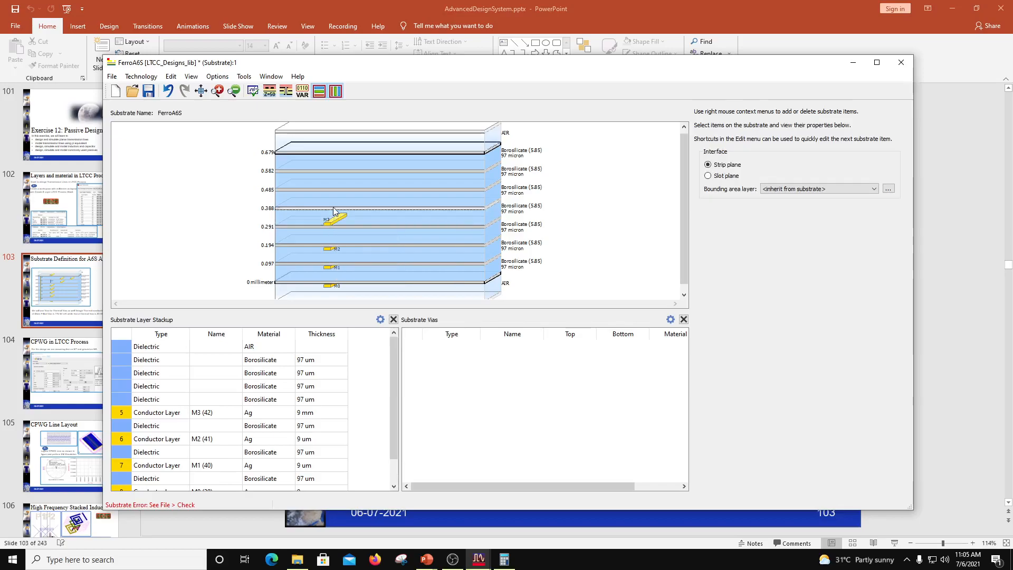
right_click(334, 209)
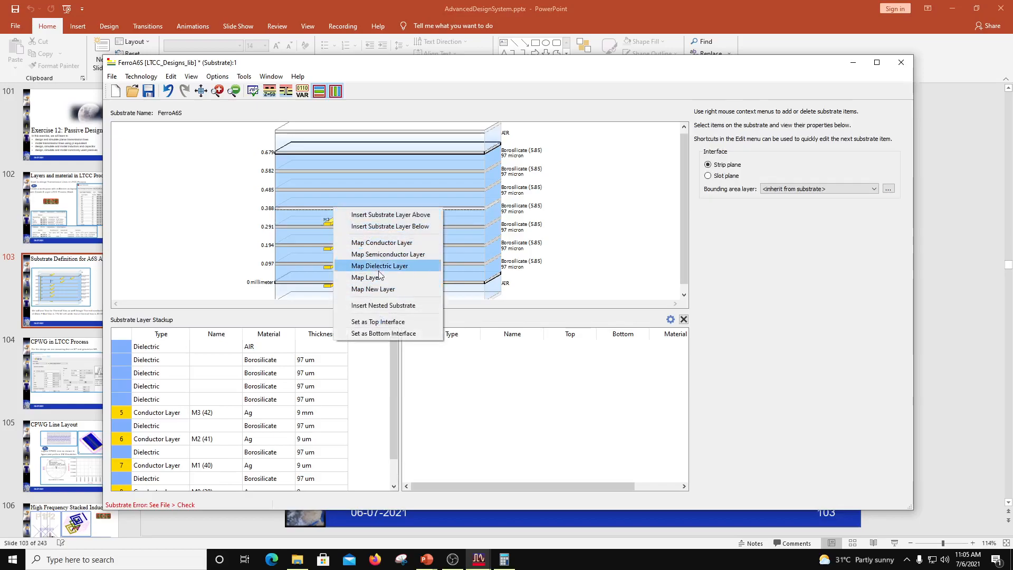
click(380, 243)
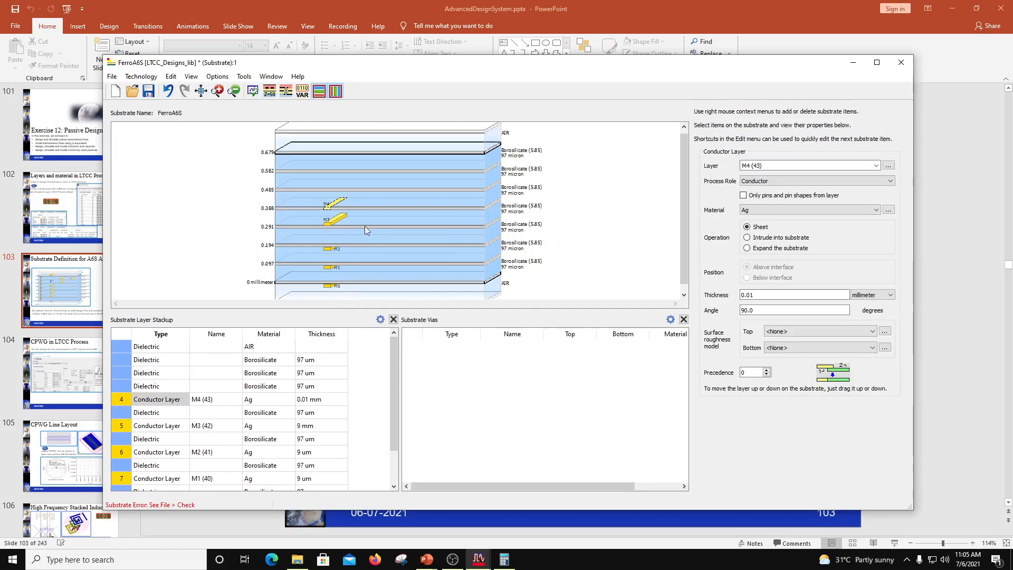
double_click(770, 294)
text(9)
click(876, 295)
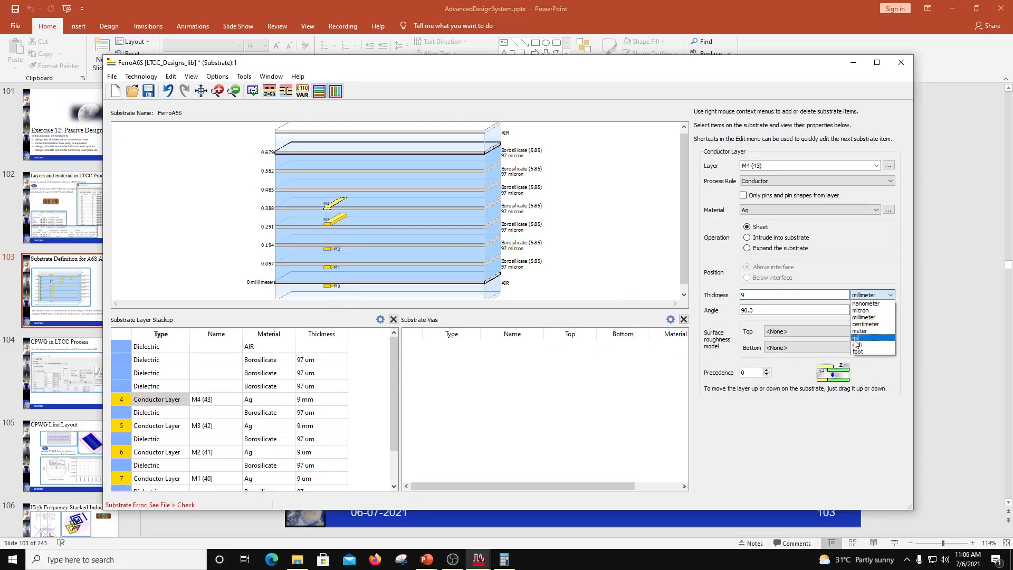
click(860, 310)
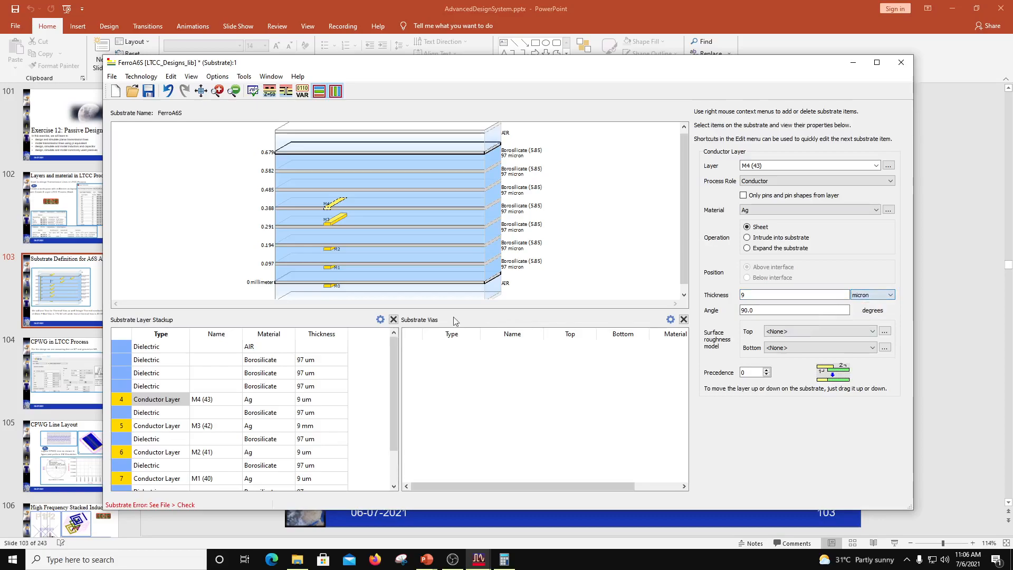
Change the thickness unit of conductor layer M3 to micron and review the settings of layers M2, M1, M3 and M4.
click(330, 229)
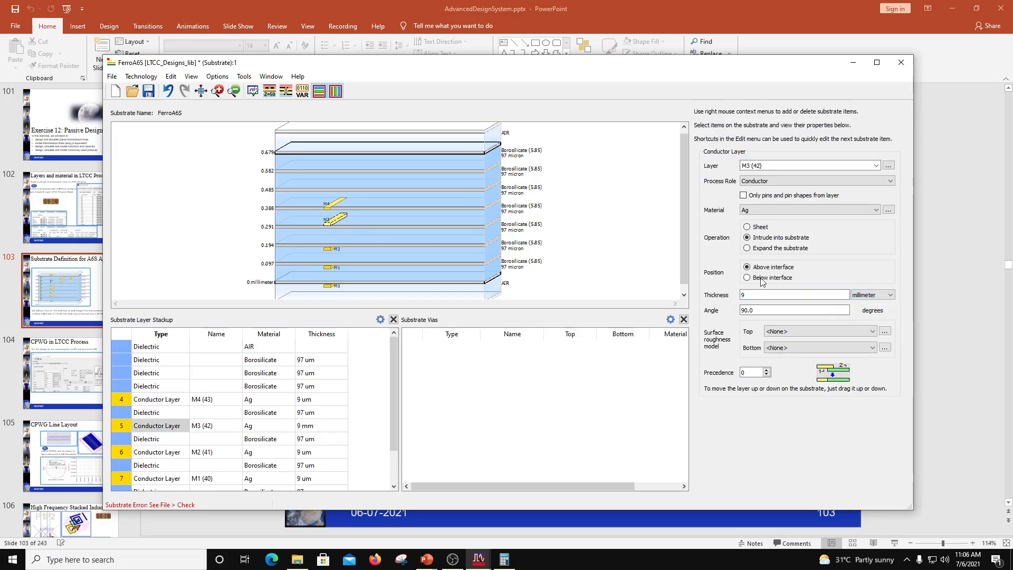
click(874, 295)
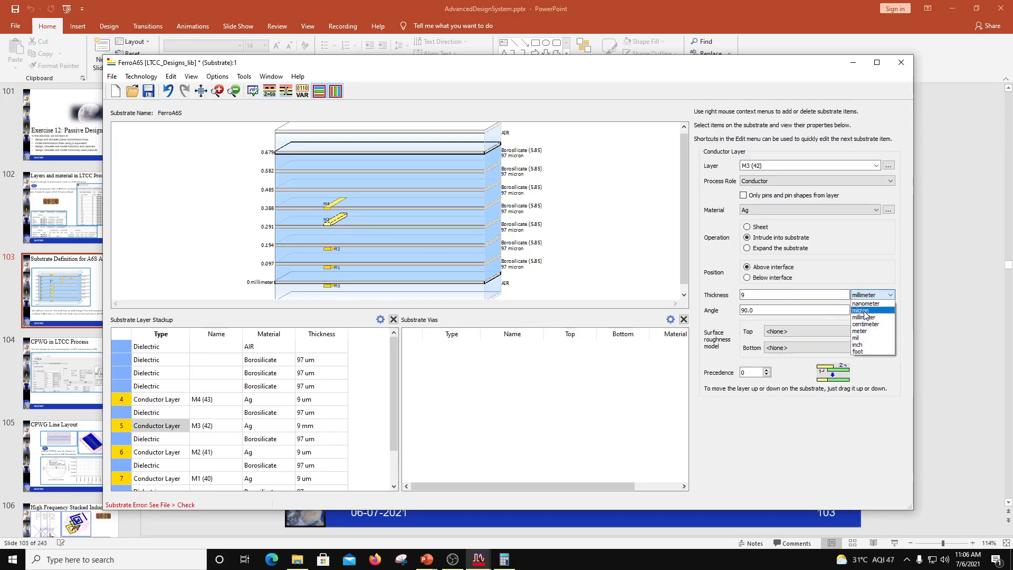
click(861, 310)
click(329, 252)
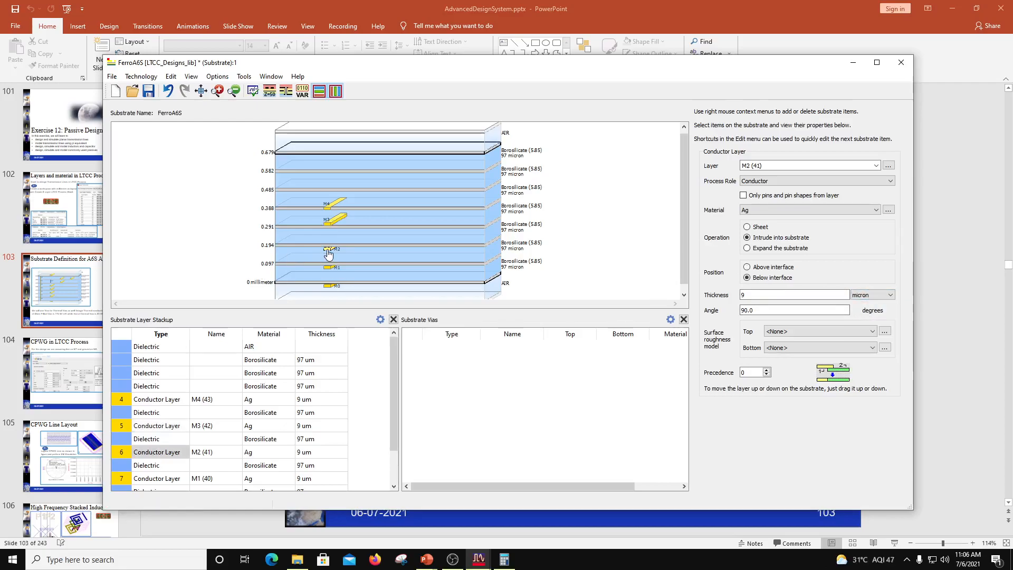
click(333, 271)
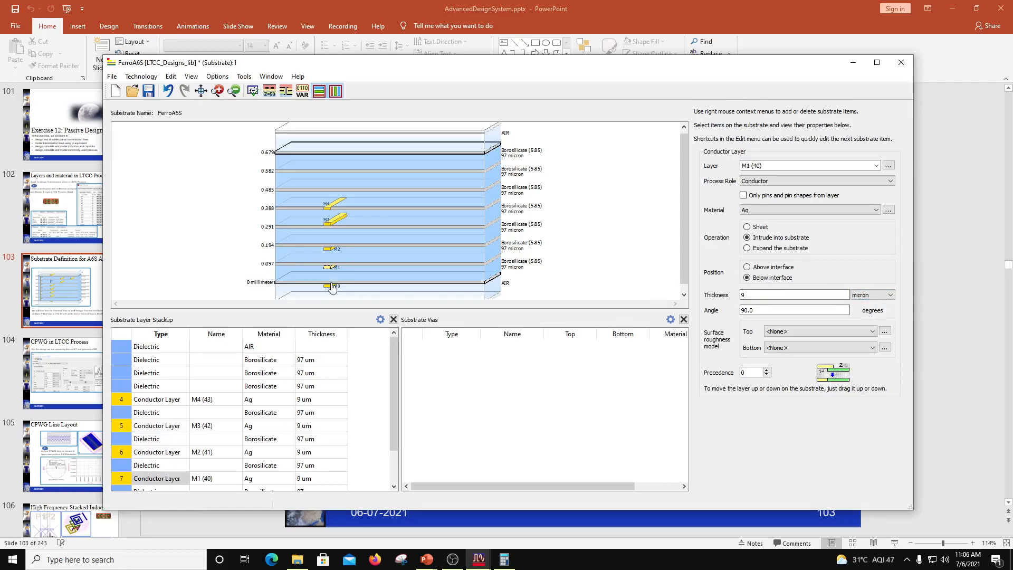
click(329, 227)
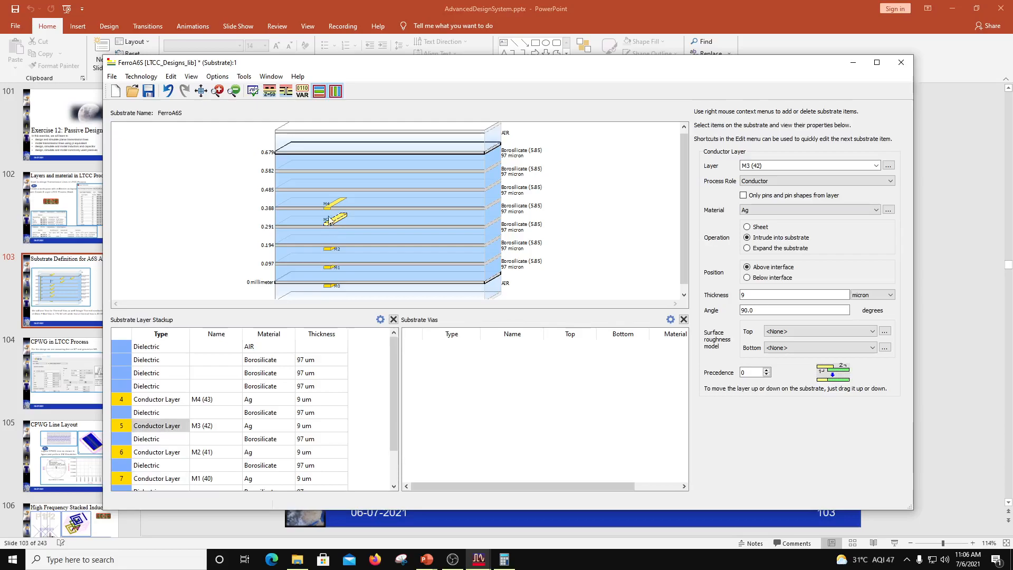
click(330, 211)
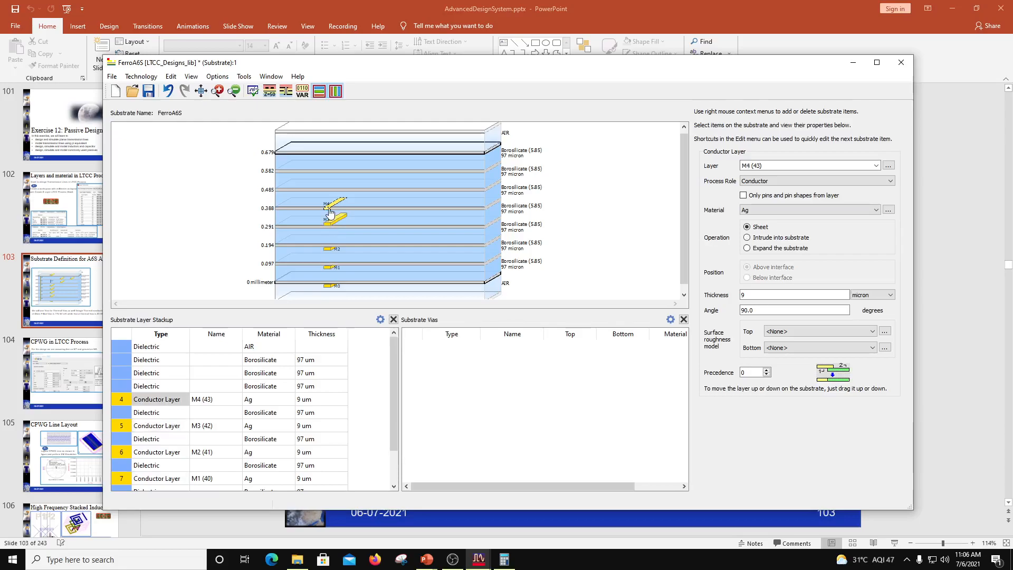
Make conductor layer M4 intrude into the substrate and position it below its interface.
click(748, 237)
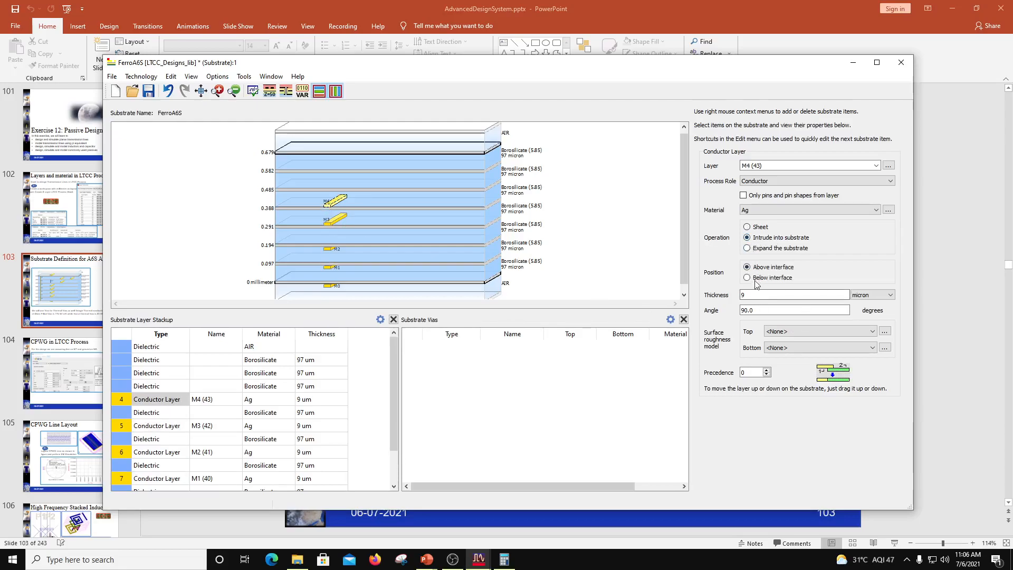
click(752, 280)
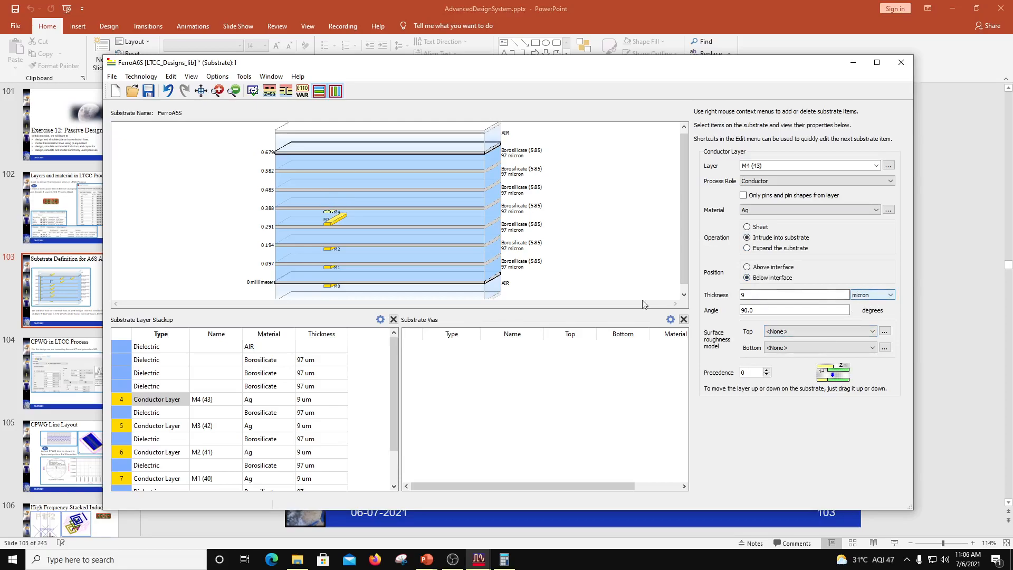
click(335, 230)
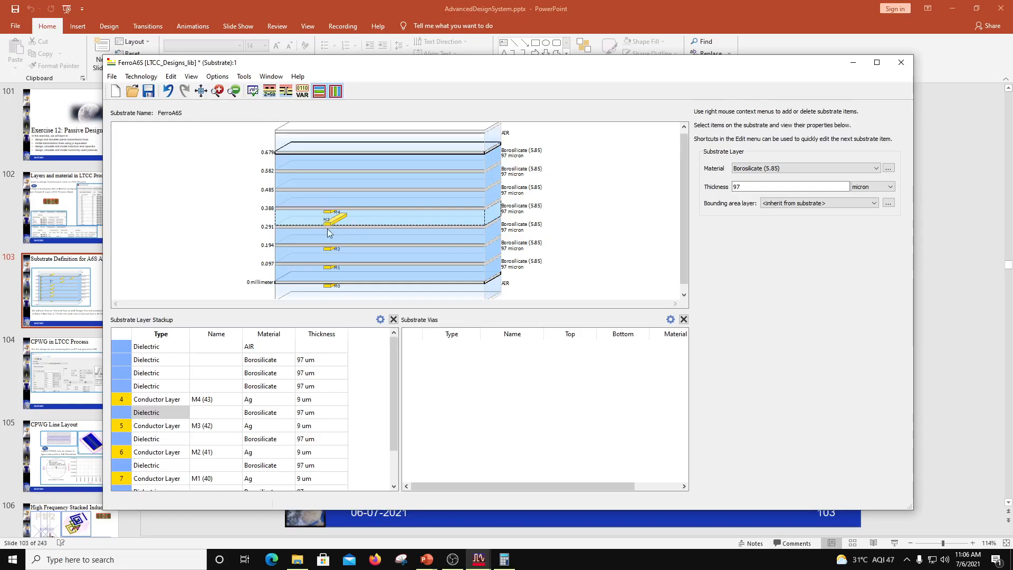
mouse_move(326, 223)
Map a conductor layer onto the 0.485 millimeter interface, 9 micron thick and intruding into the substrate.
click(341, 194)
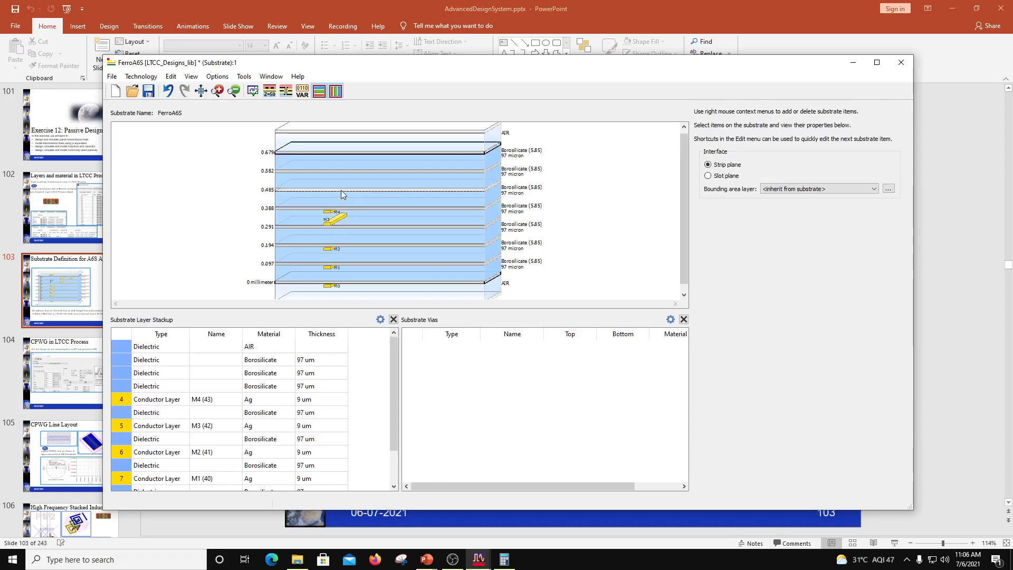
right_click(342, 193)
click(387, 227)
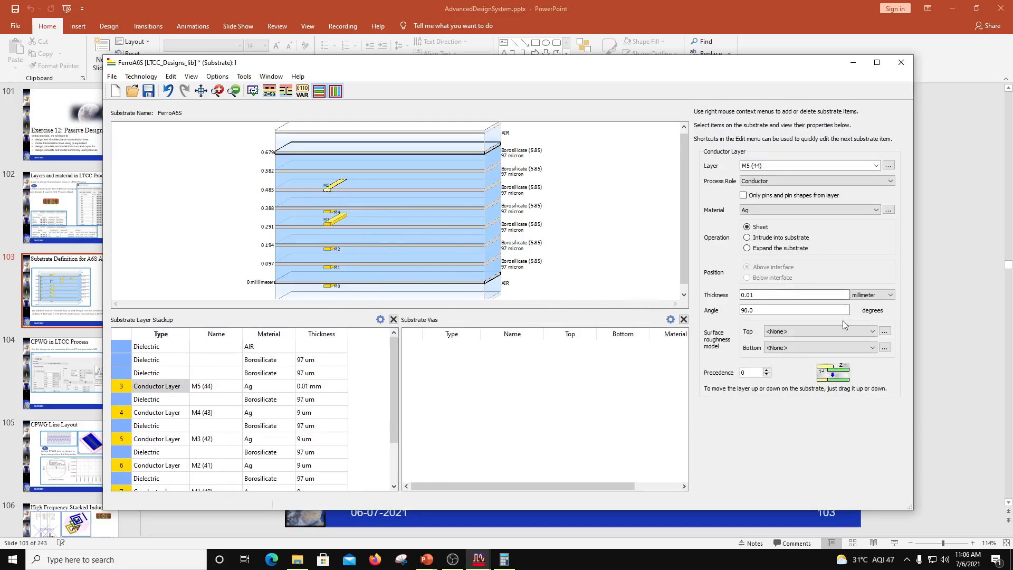
drag(794, 296, 698, 300)
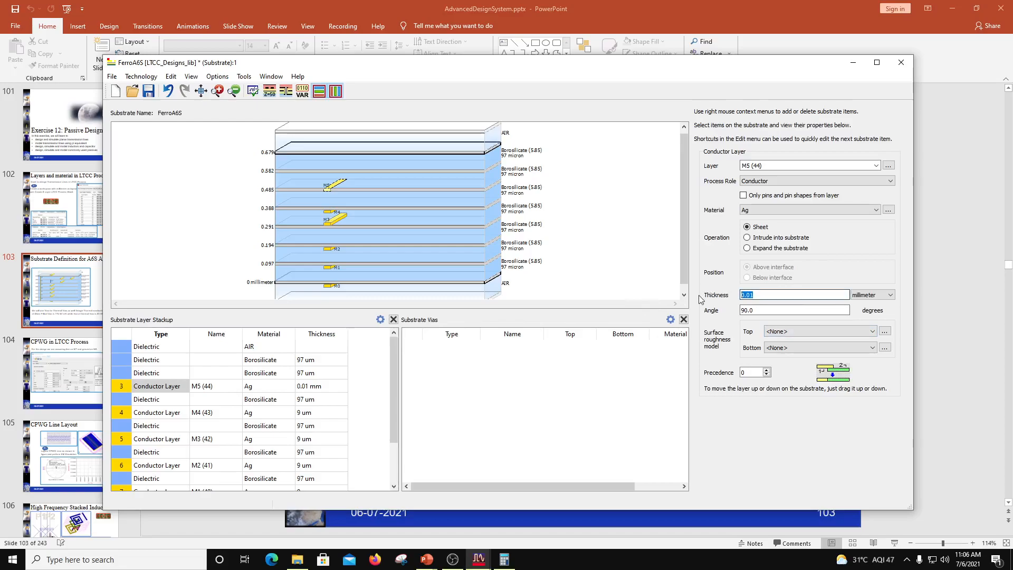
text(9)
click(870, 295)
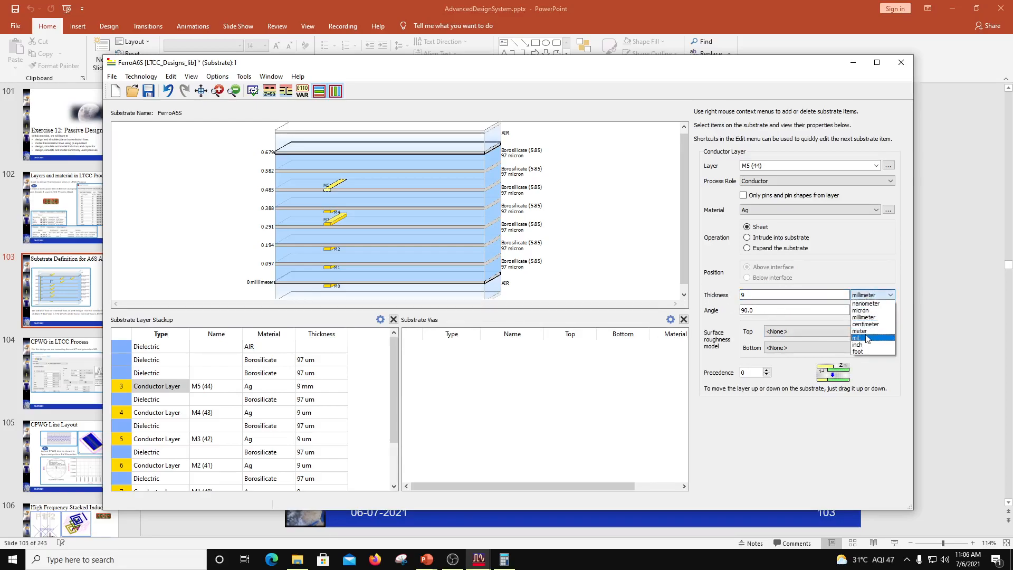
click(866, 311)
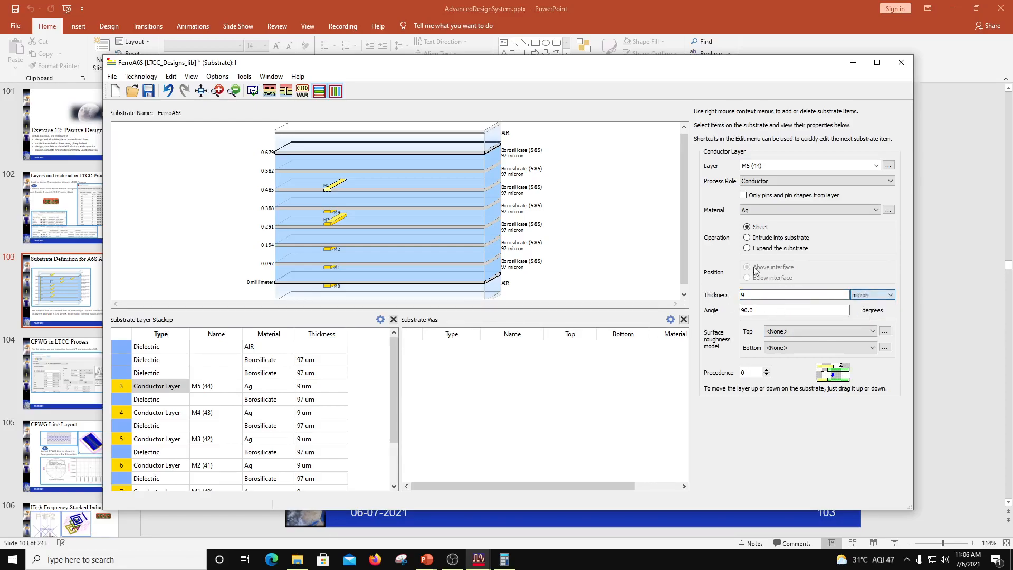
click(747, 238)
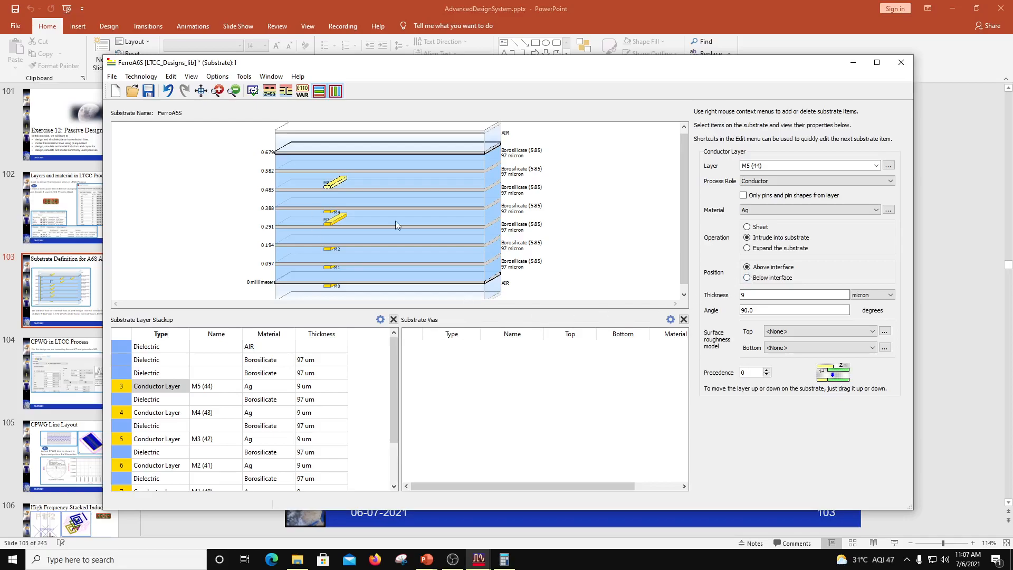
Map a conductor layer onto the 0.582 millimeter interface, 9 micron thick and intruding into the substrate.
click(330, 173)
right_click(330, 172)
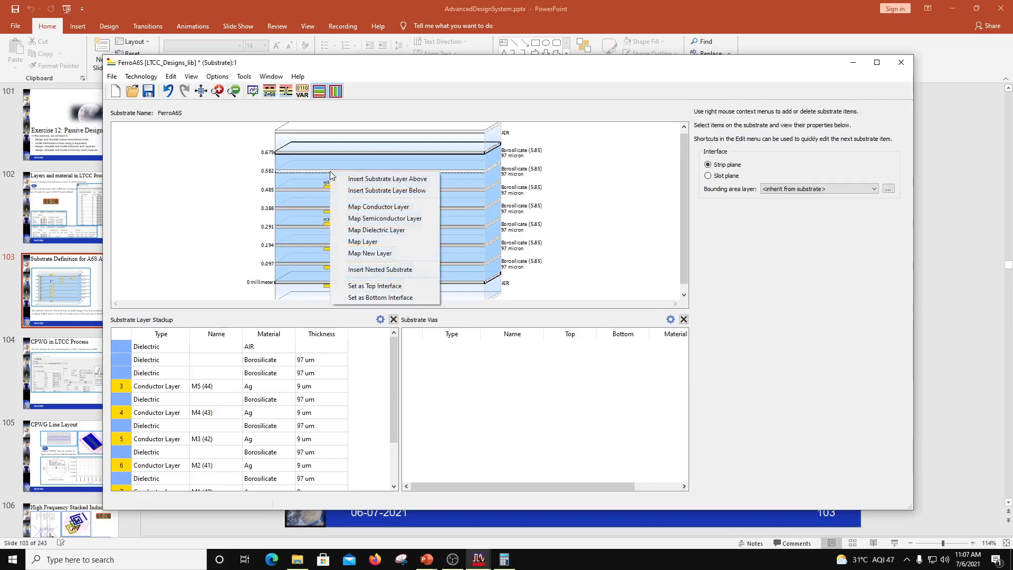
click(378, 206)
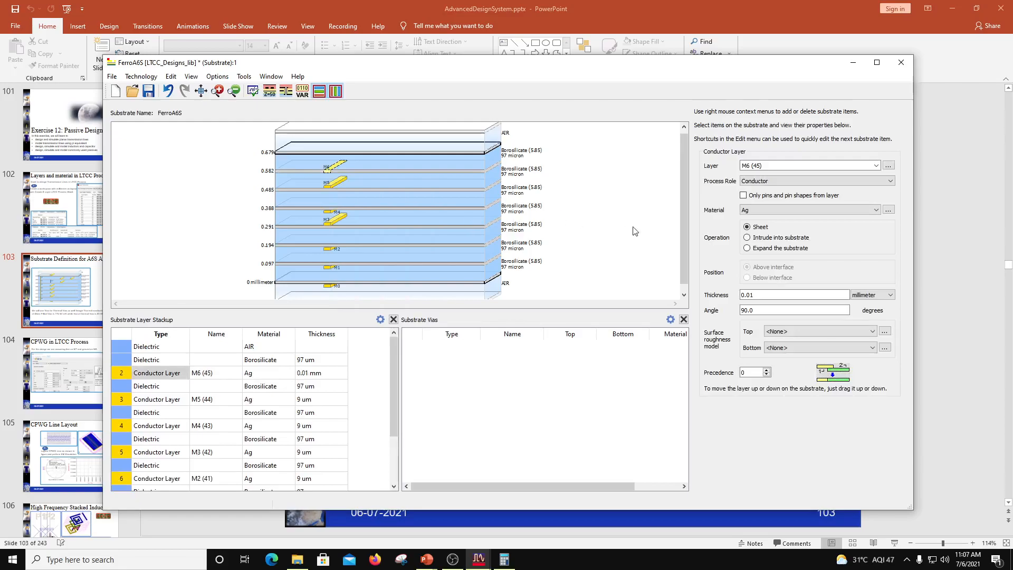
drag(754, 294, 628, 295)
text(9)
click(869, 295)
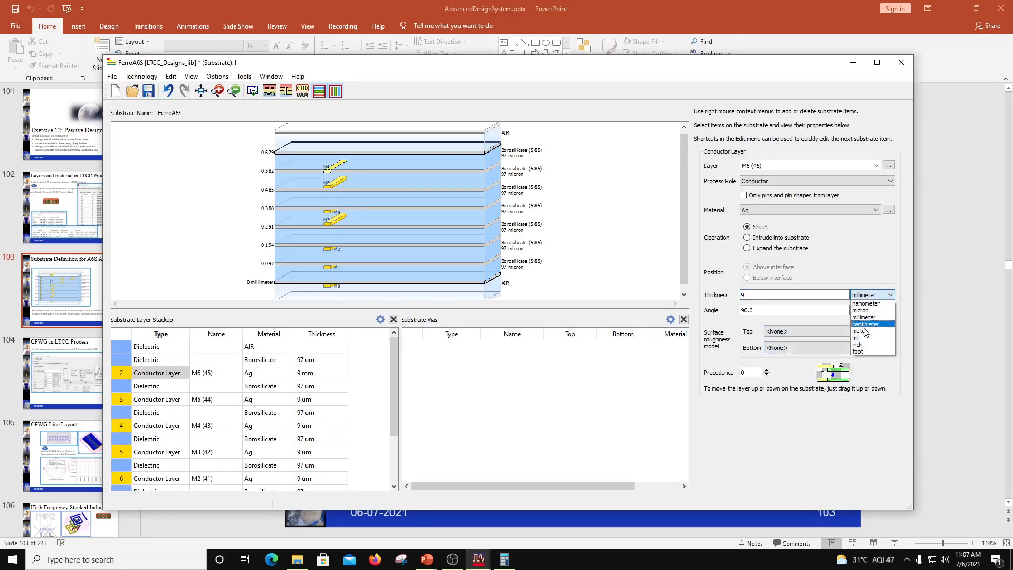
click(861, 311)
click(747, 238)
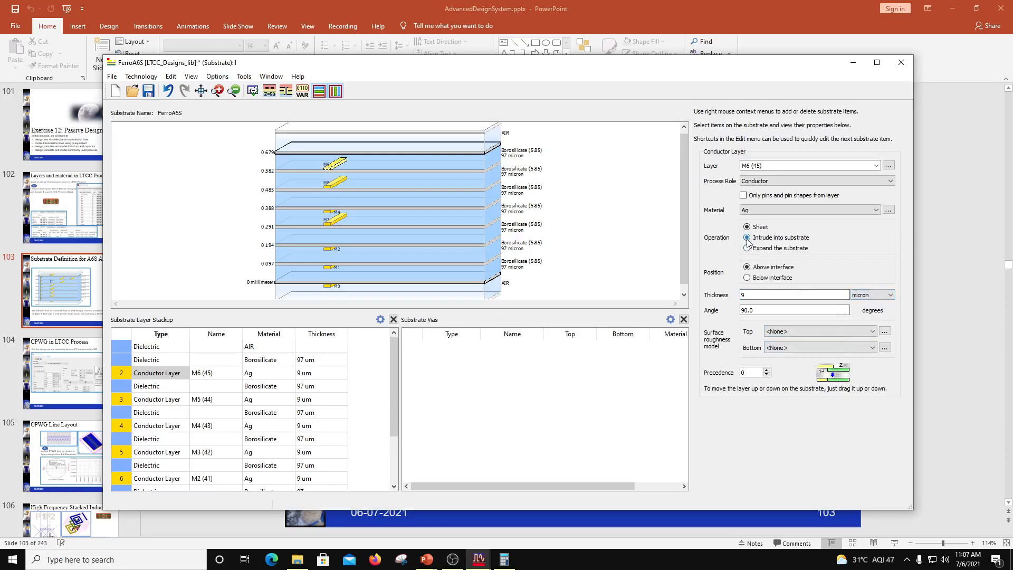
Map a conductor layer onto the 0.679 millimeter top interface, 9 micron thick and intruding into the substrate.
right_click(334, 153)
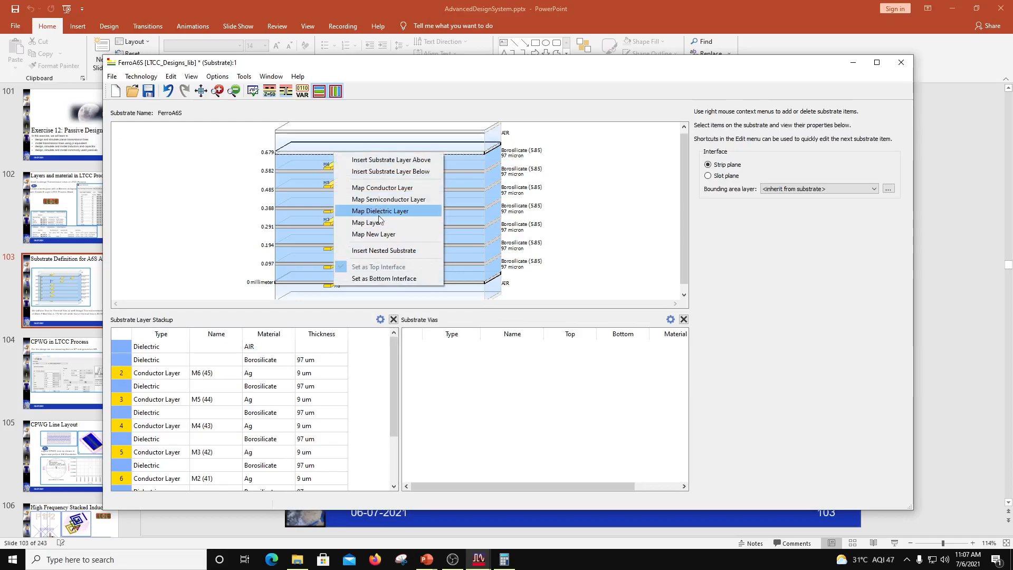
click(389, 189)
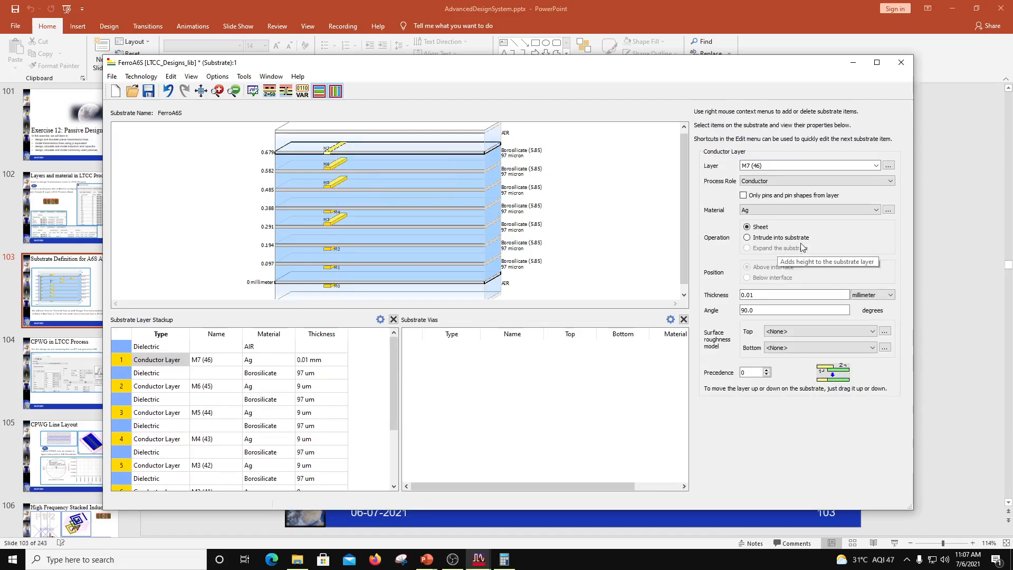
drag(760, 295, 663, 302)
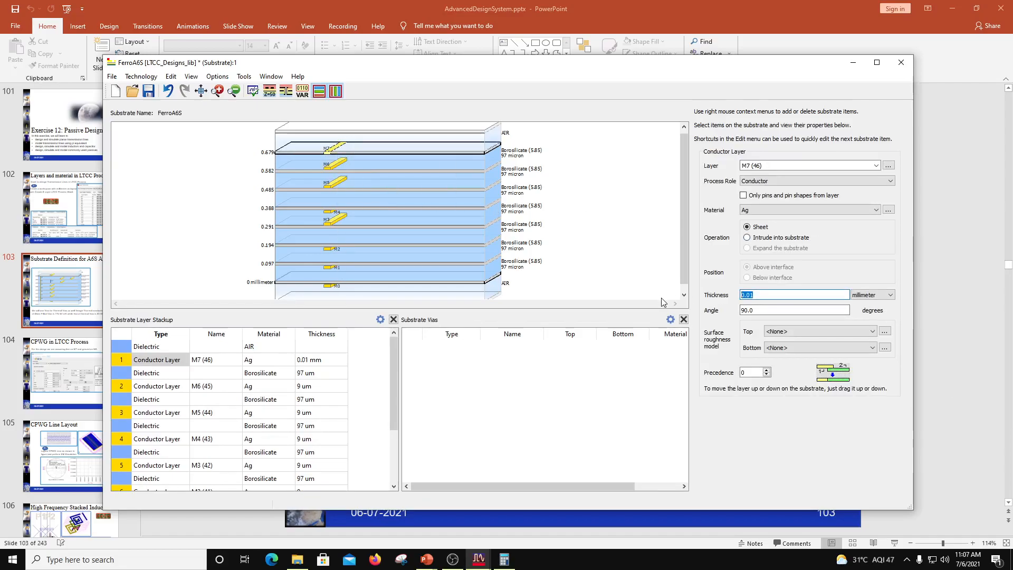
text(9)
click(872, 295)
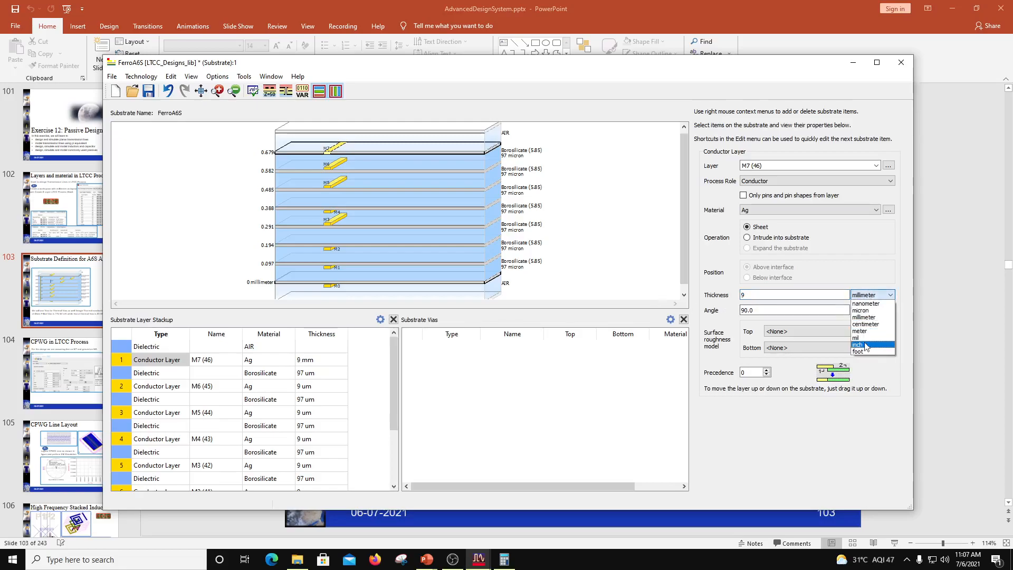
click(861, 310)
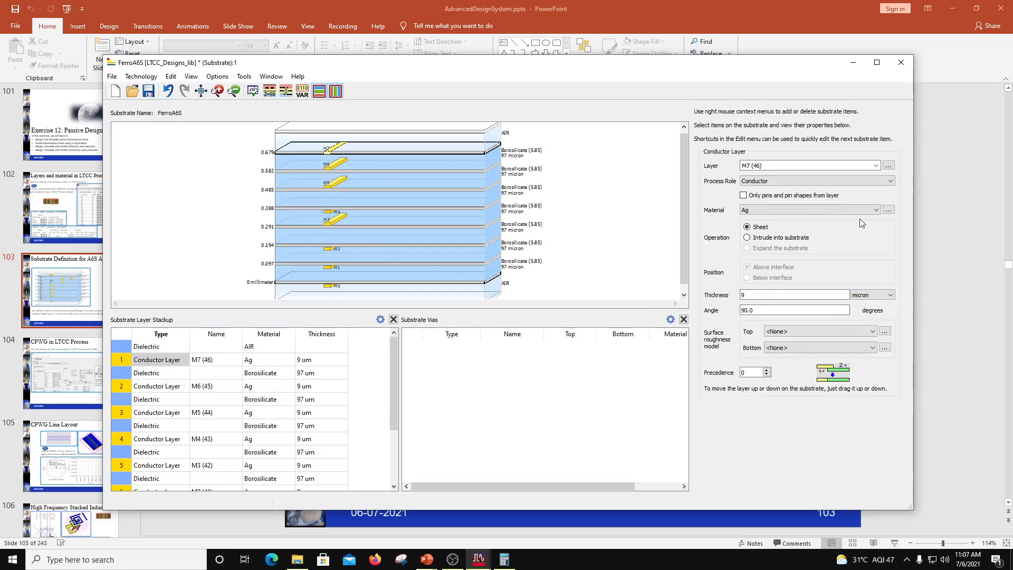
click(748, 239)
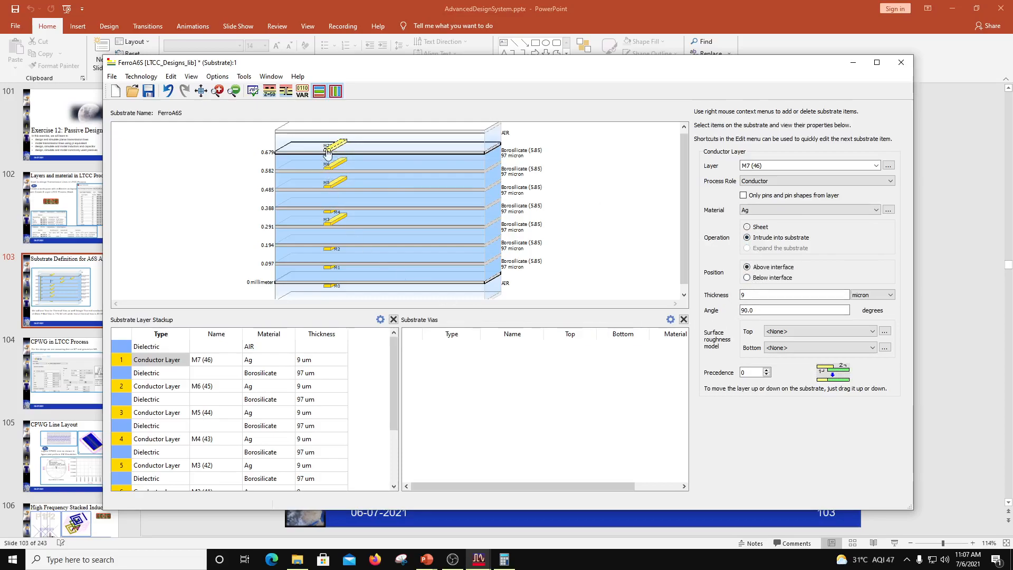
Review the operation, position and thickness settings of conductor layers M0 through M7, one by one.
click(330, 286)
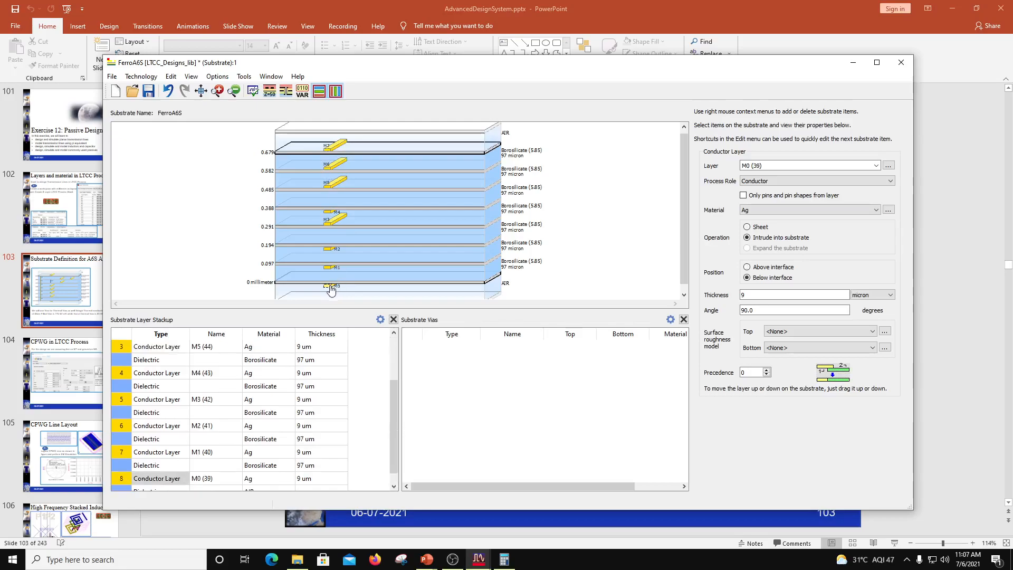
click(332, 267)
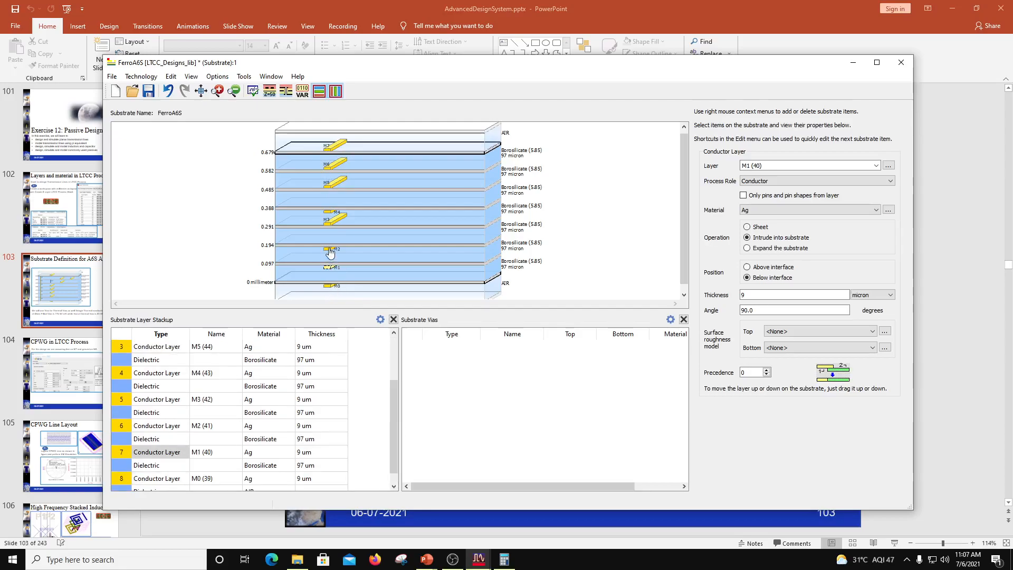
click(330, 252)
click(329, 228)
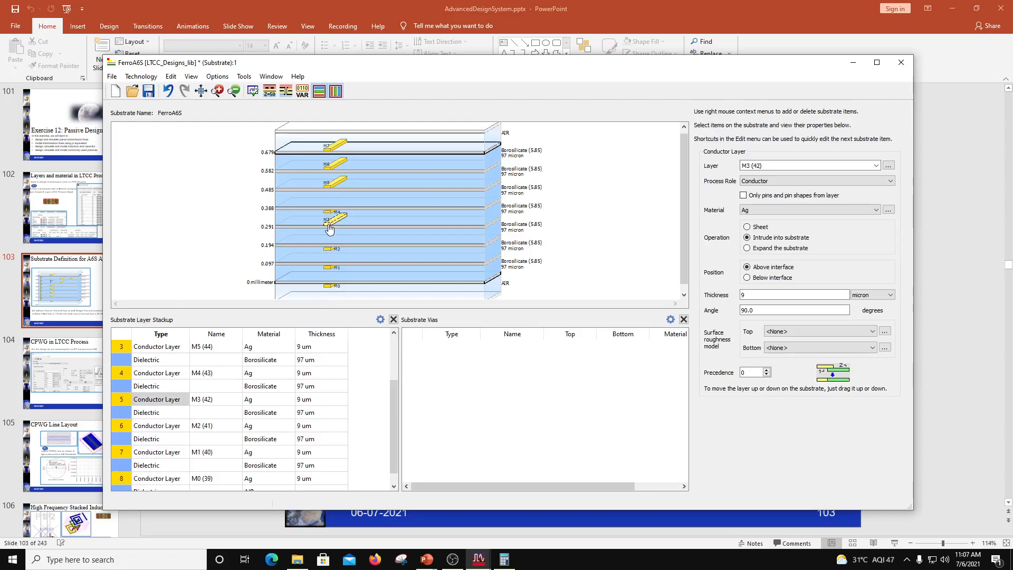
click(329, 214)
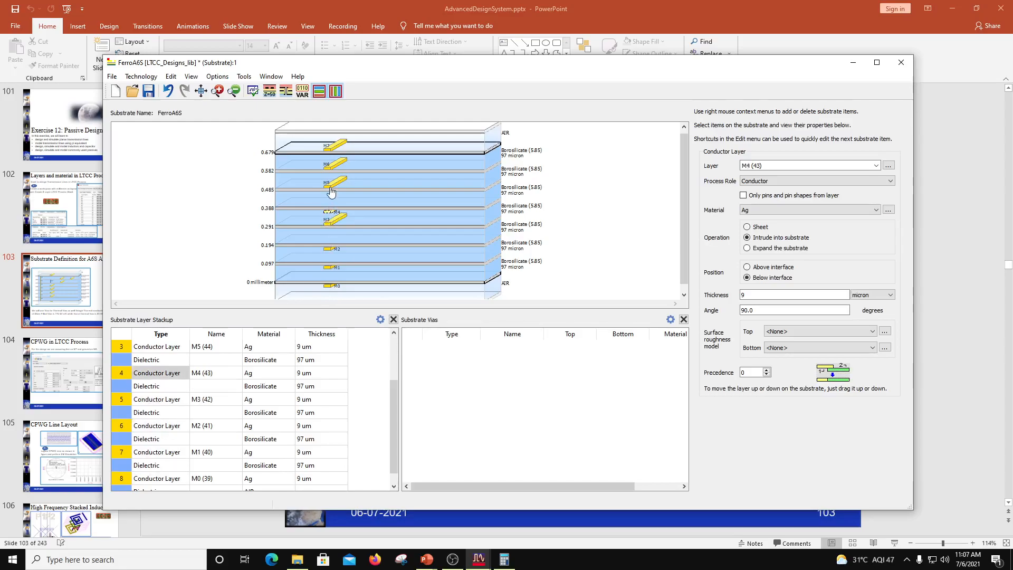
click(331, 191)
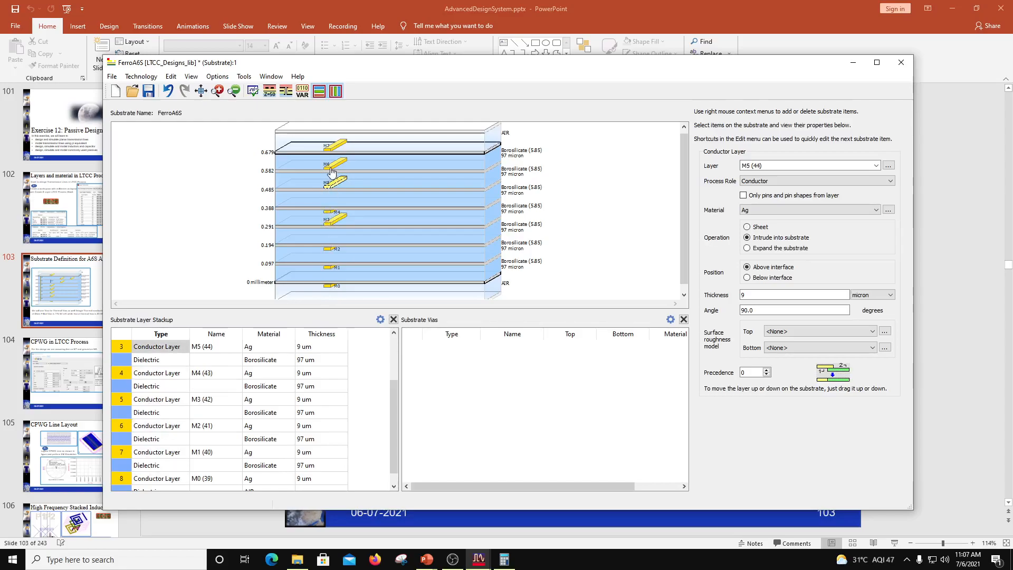
click(332, 170)
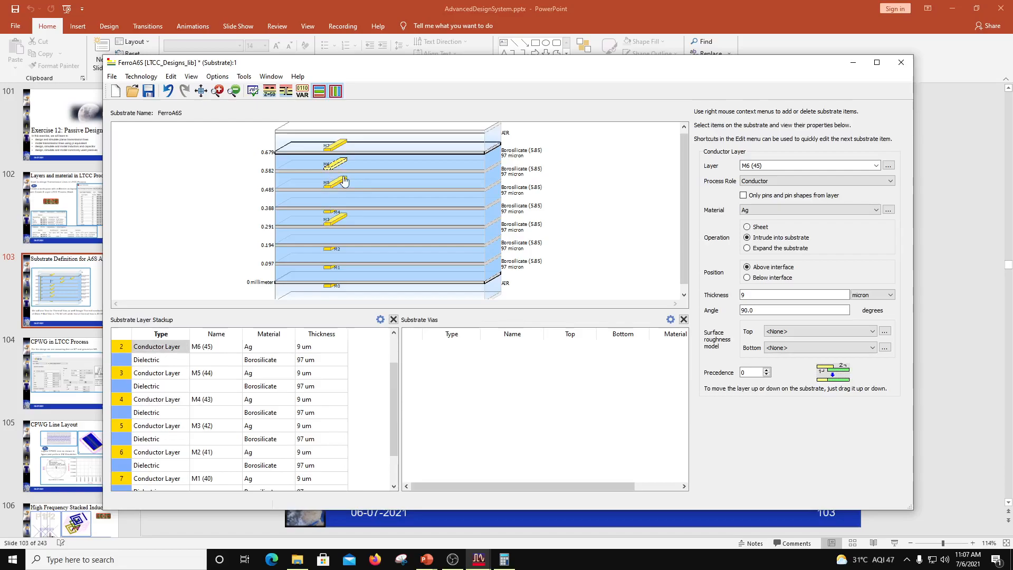
click(337, 150)
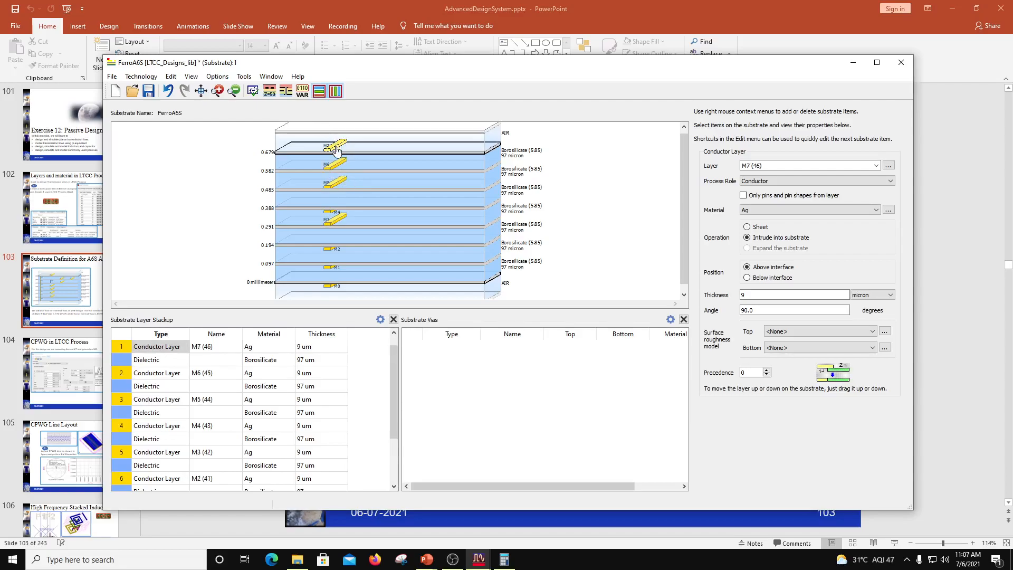
click(328, 188)
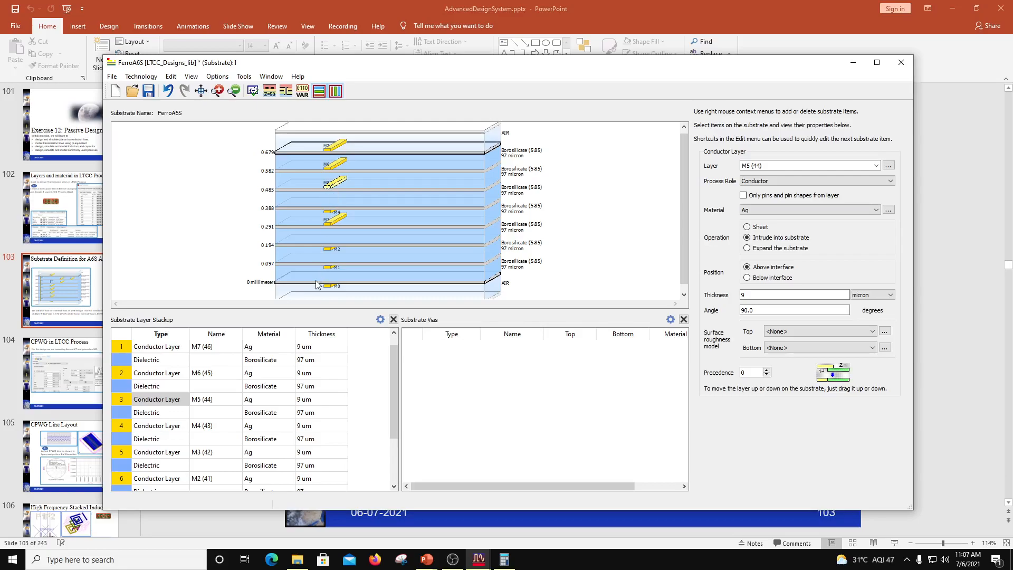
Map conductor vias through the two lowest Borosilicate layers, one between M0 and M1 and one between M1 and M2.
click(297, 273)
right_click(296, 273)
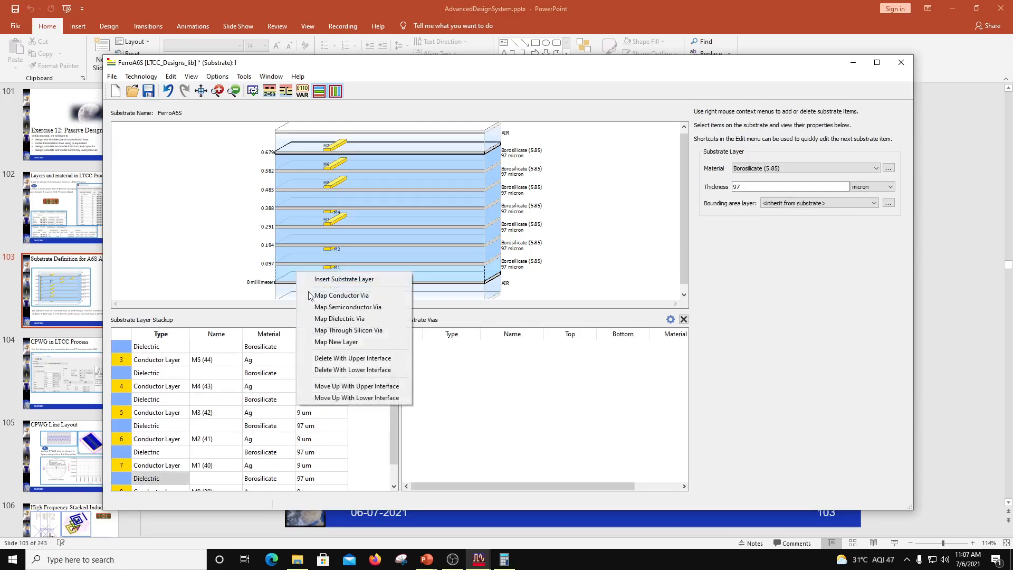
click(346, 296)
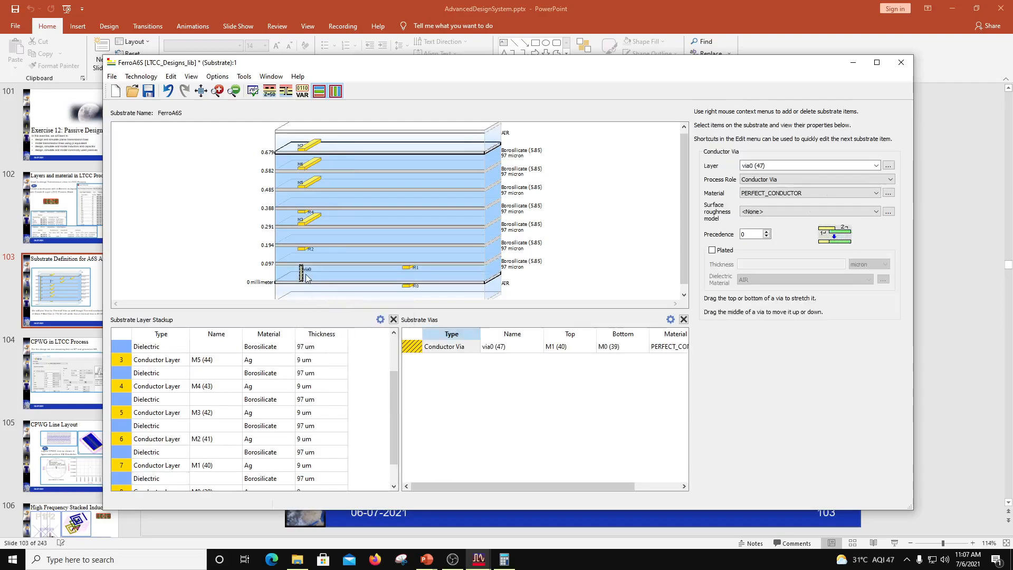
click(295, 254)
right_click(295, 254)
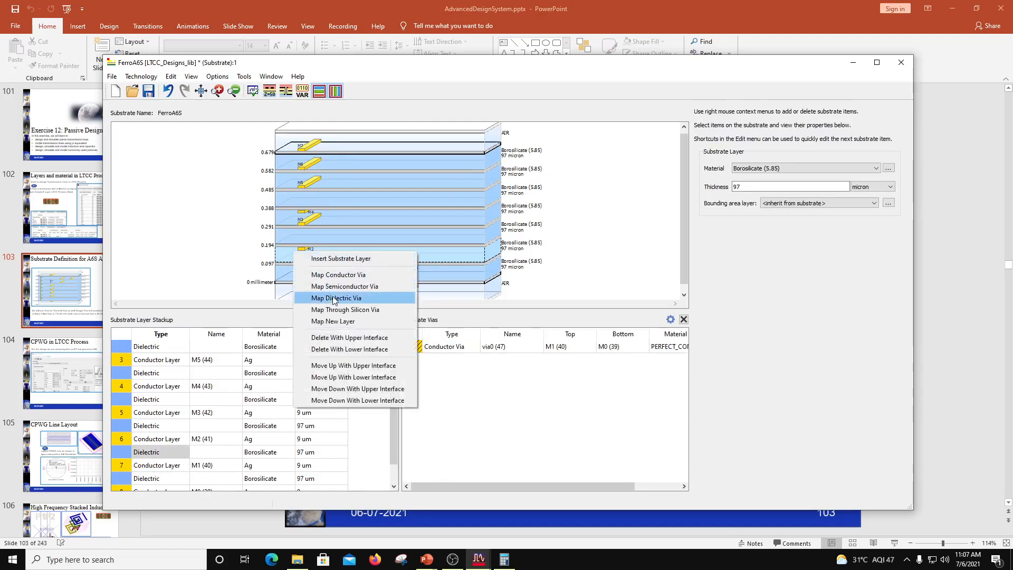
click(348, 275)
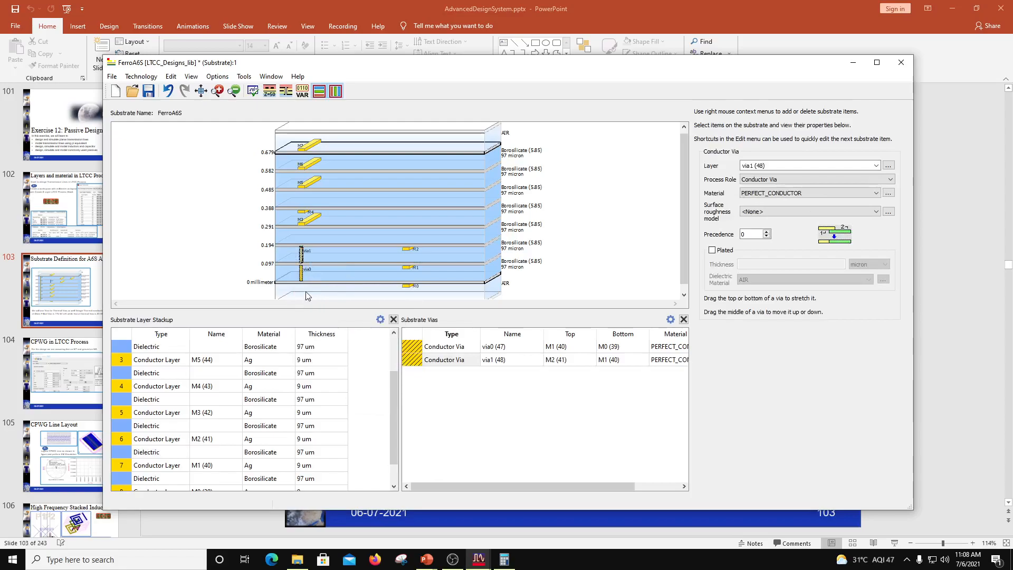
Set the material of conductor vias via0 and via1 to Ag.
click(304, 278)
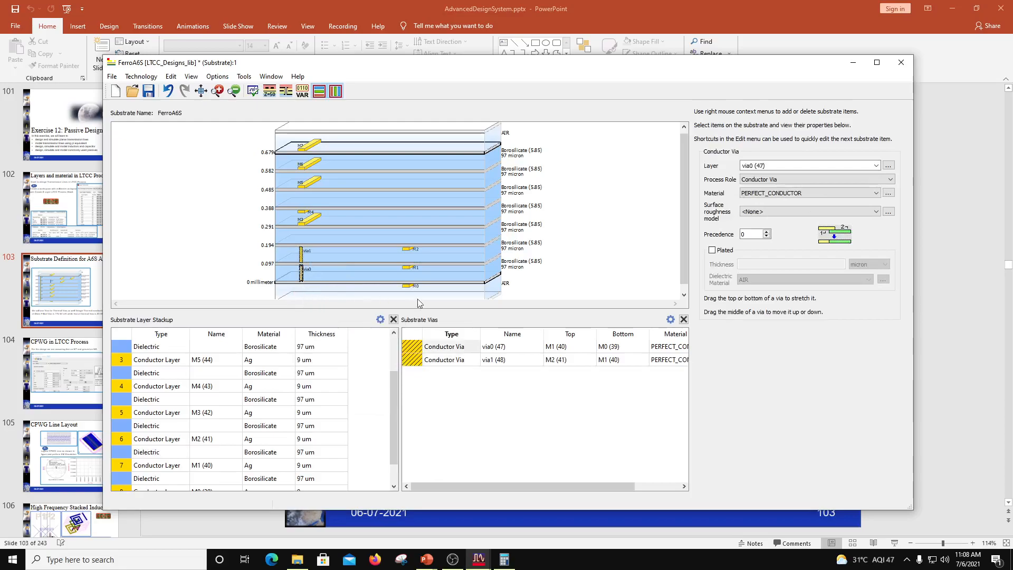
click(787, 193)
click(767, 222)
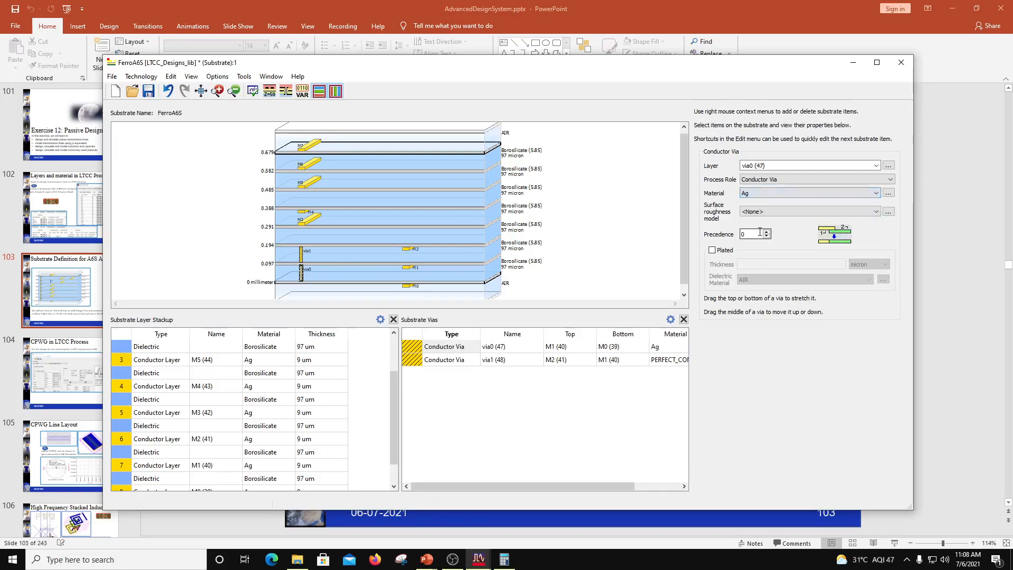
click(301, 255)
click(781, 194)
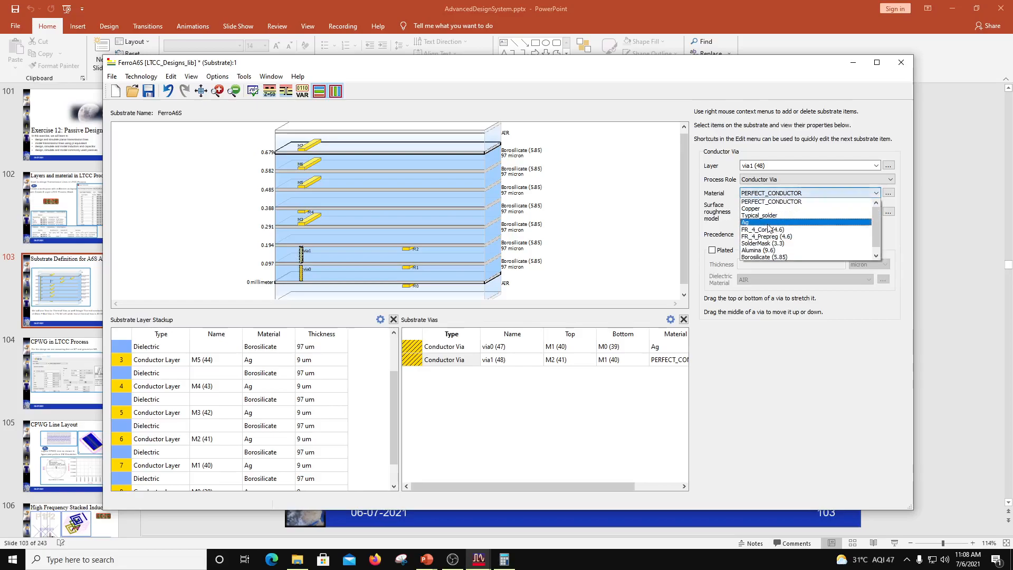
click(767, 224)
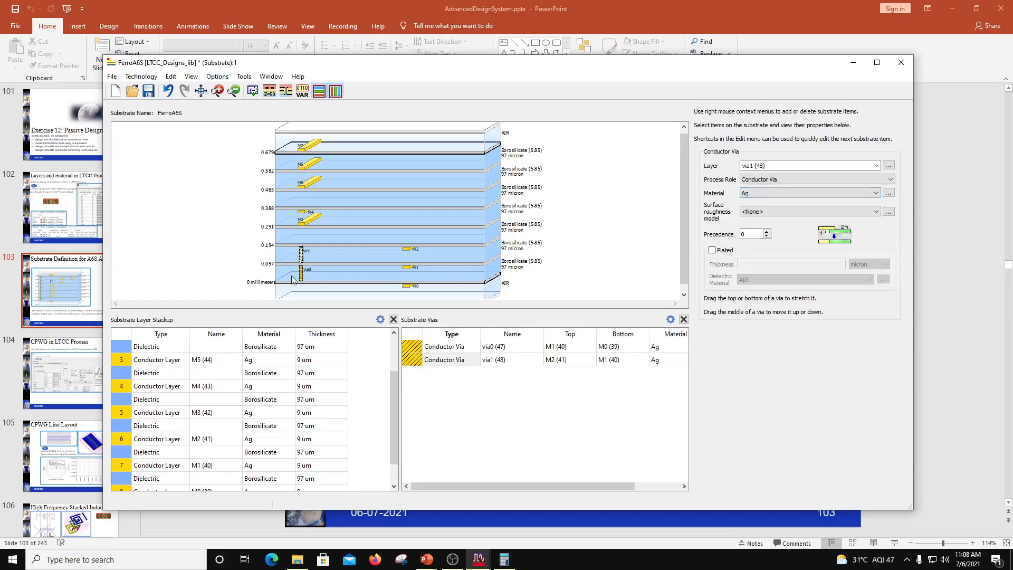
Map a conductor via through each of the five upper Borosilicate layers, linking M2 up to M7 as via2 through via6.
right_click(299, 233)
click(341, 257)
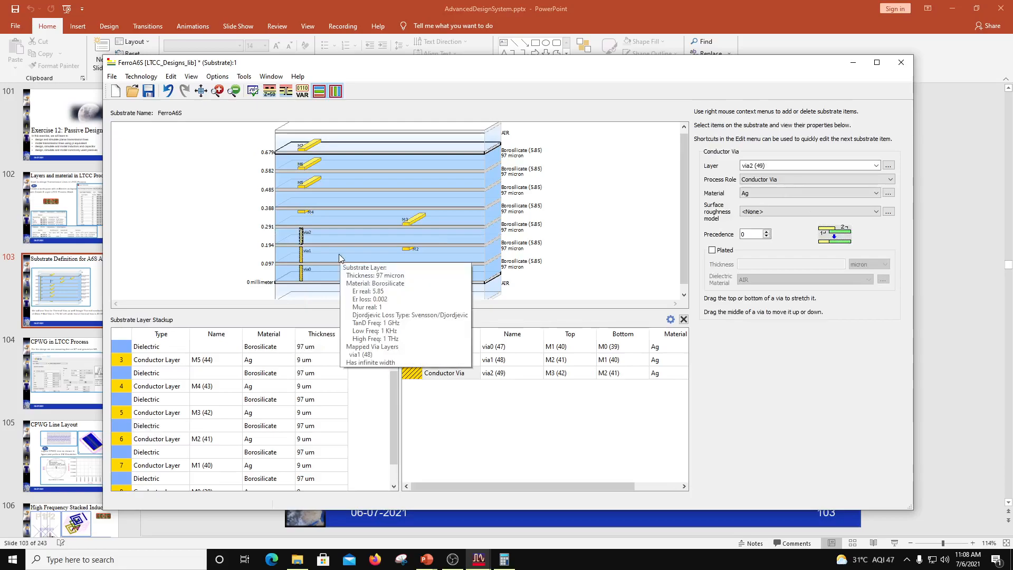
right_click(294, 213)
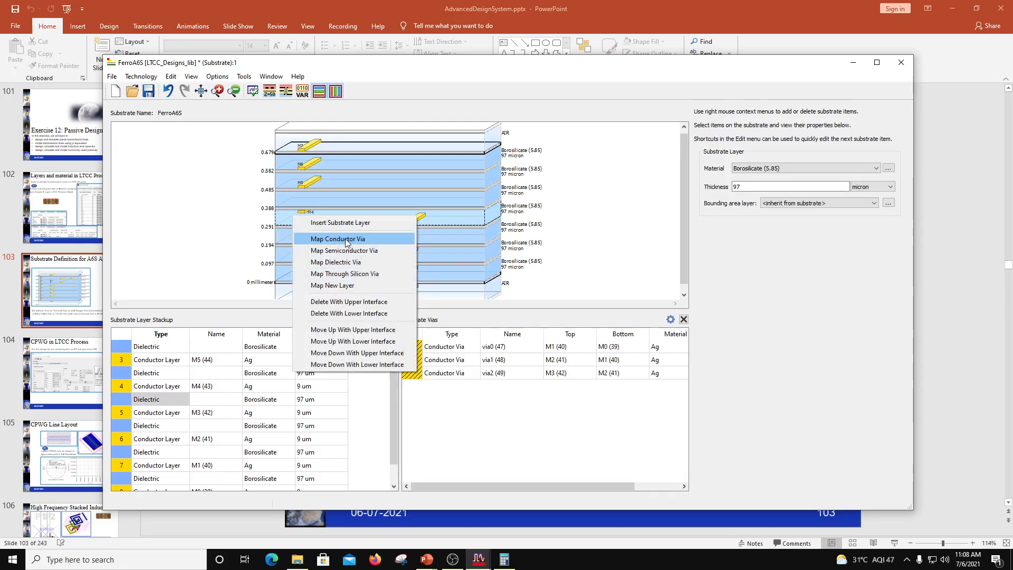
click(370, 235)
right_click(305, 199)
click(345, 224)
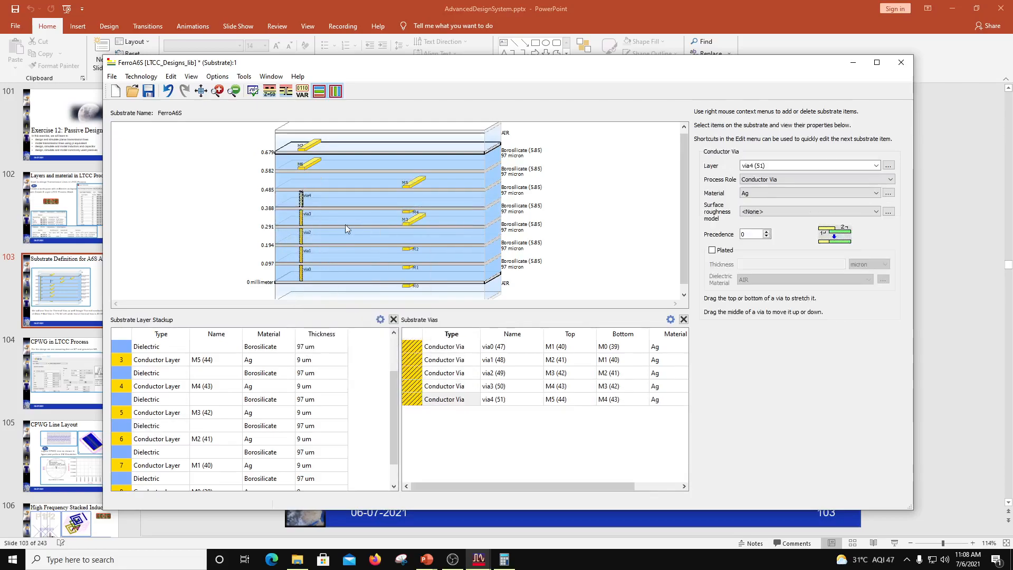
right_click(296, 182)
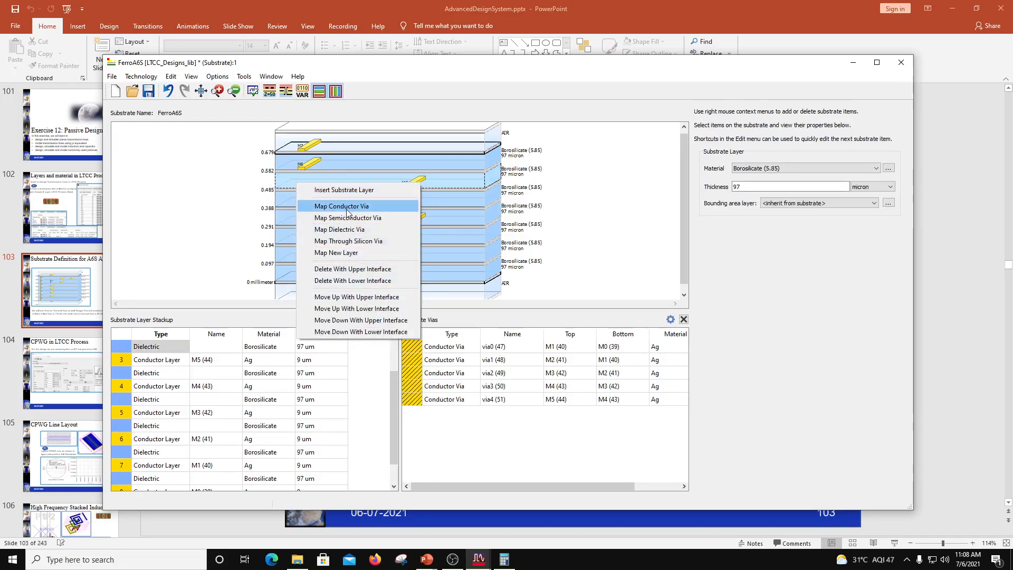
click(353, 211)
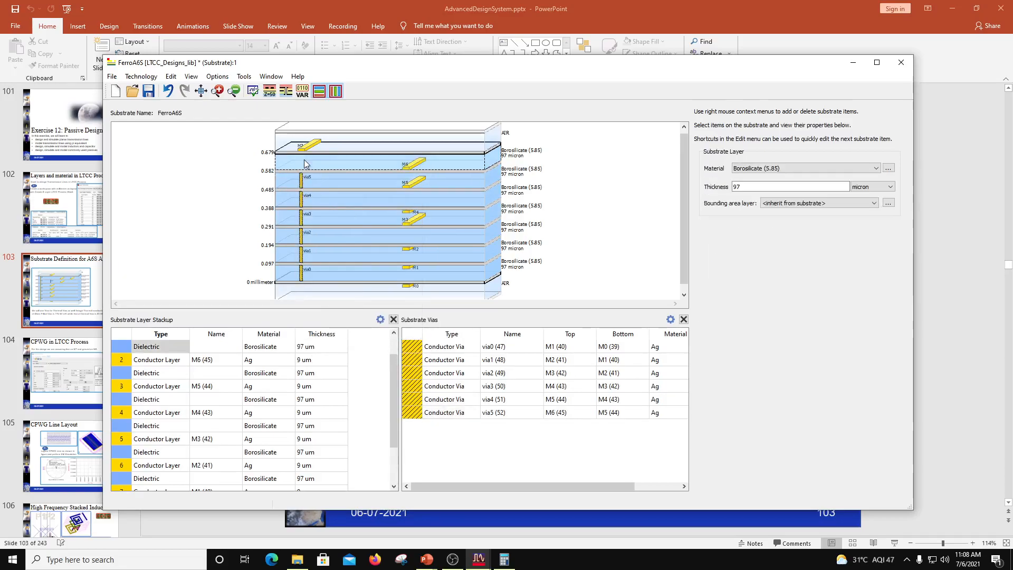
right_click(304, 159)
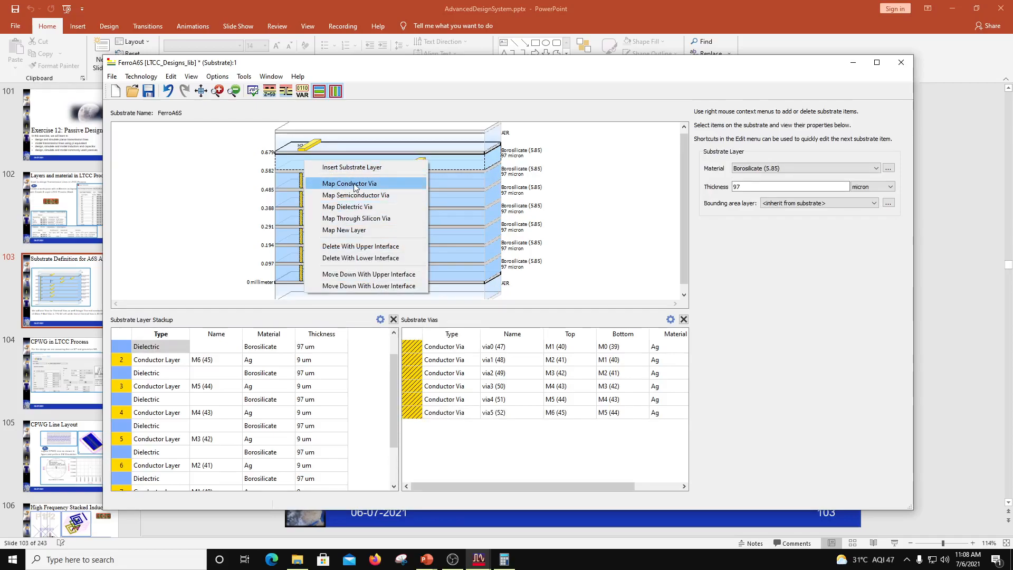
click(321, 183)
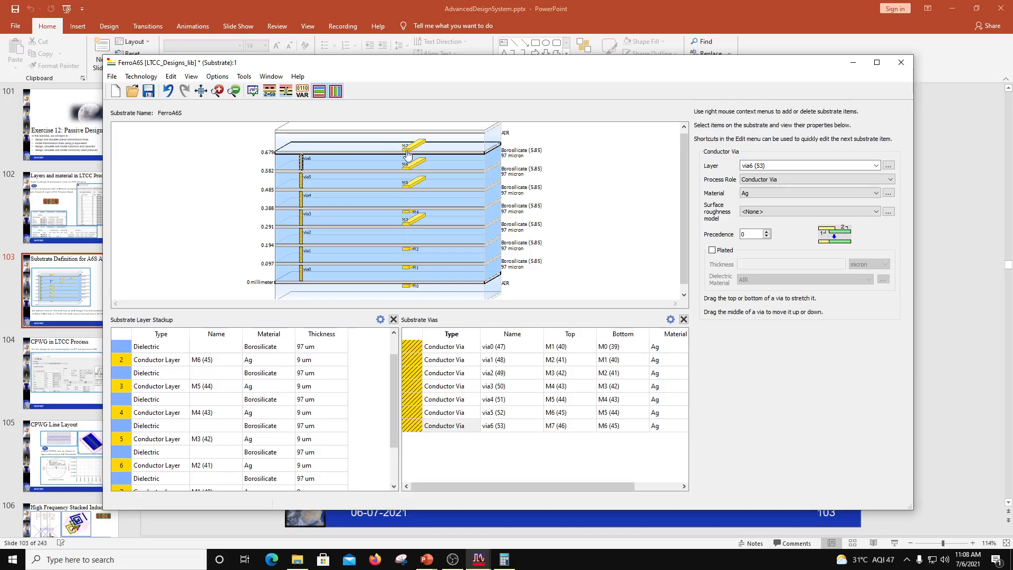
mouse_move(425, 189)
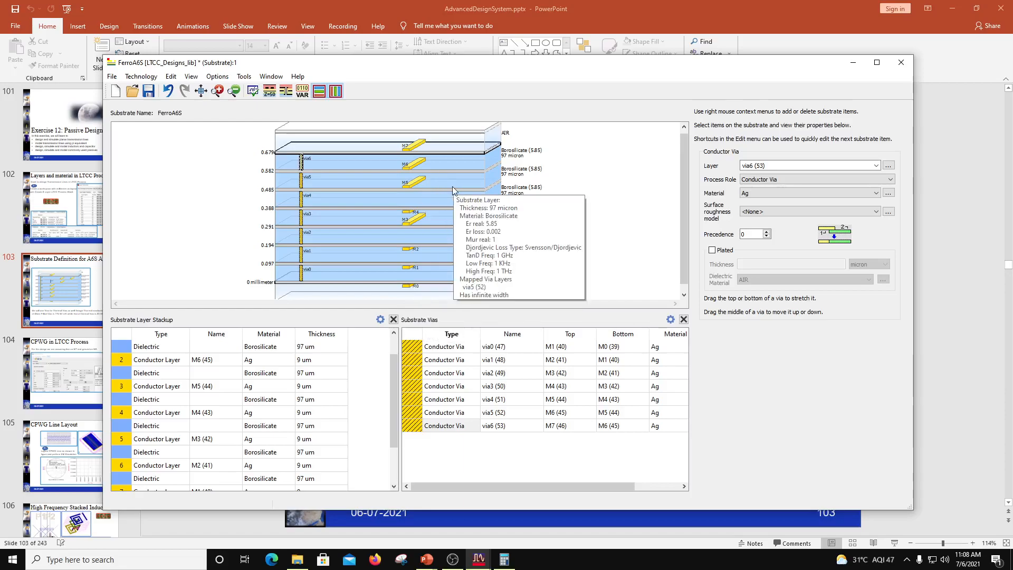
click(448, 188)
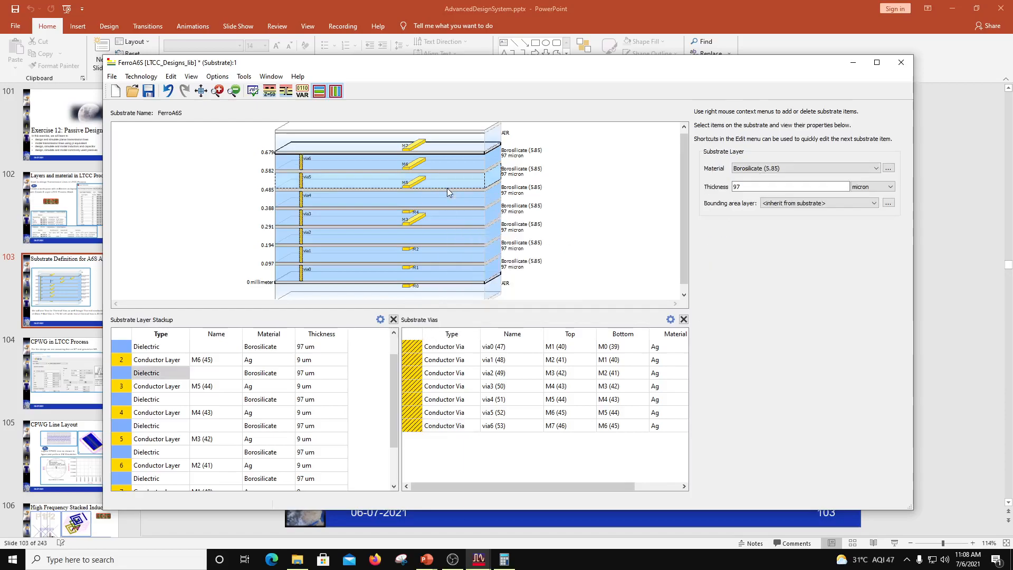
right_click(447, 188)
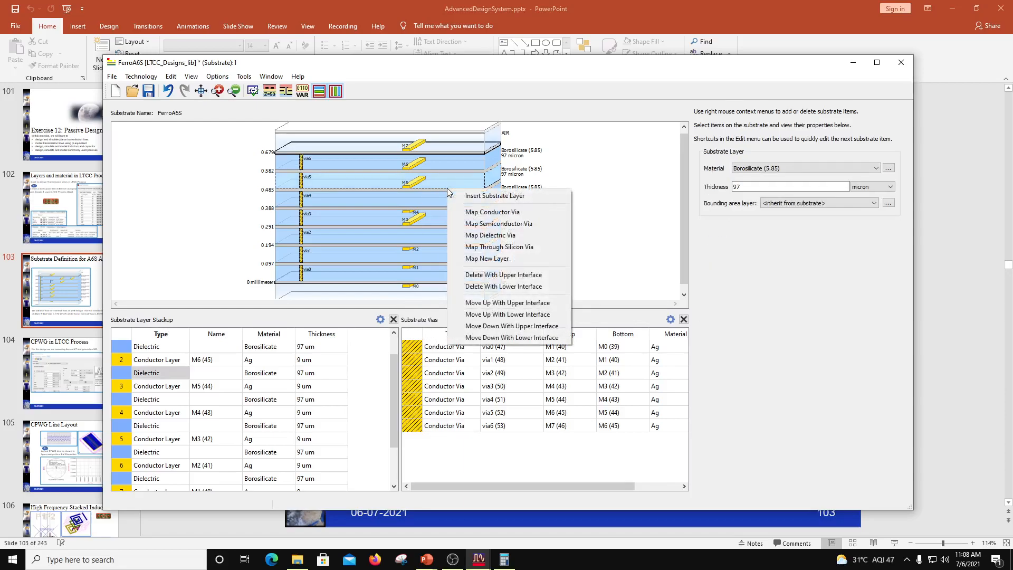
click(482, 212)
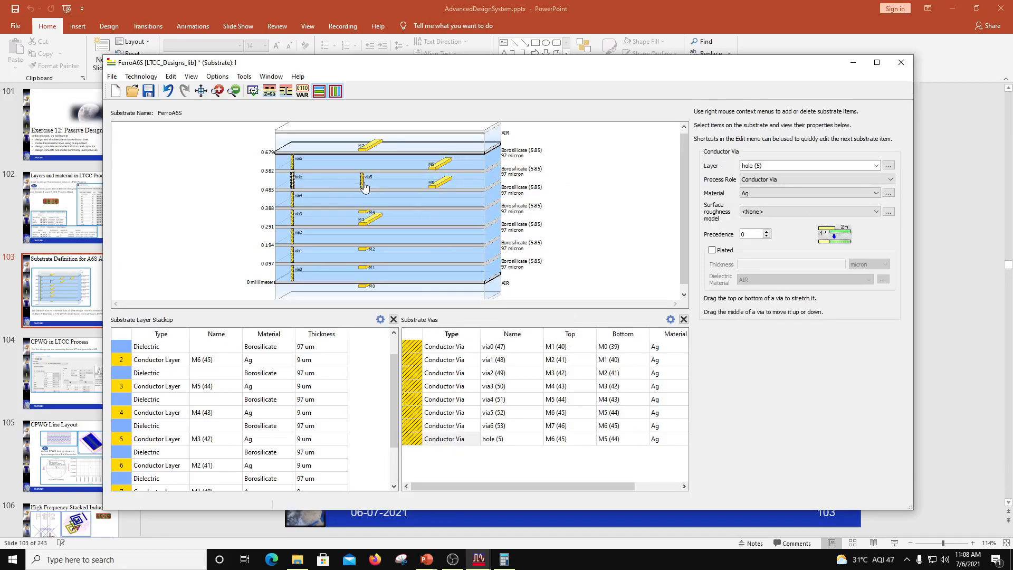
mouse_move(365, 186)
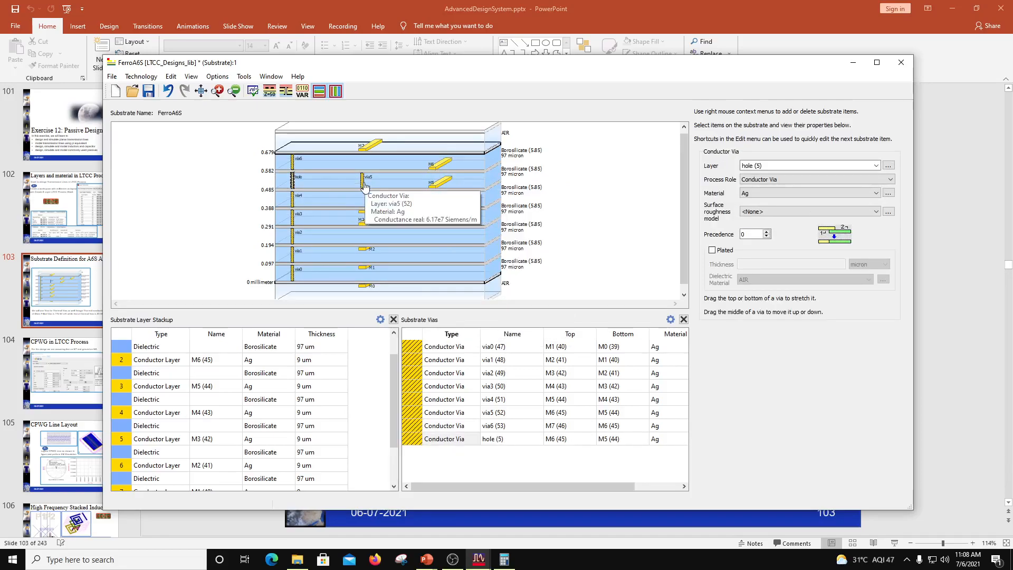
right_click(293, 184)
click(318, 190)
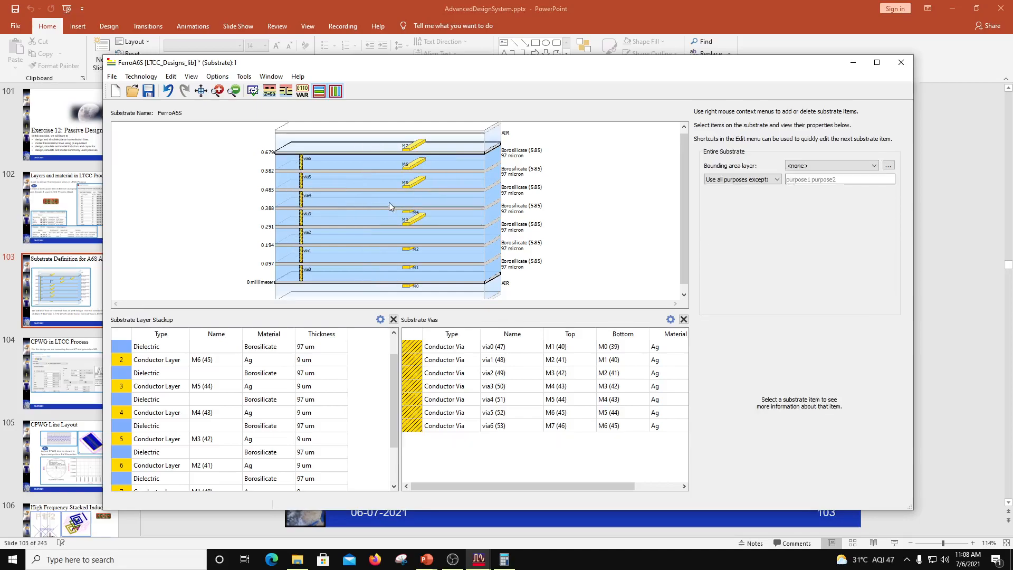
Map conductor layer TFR onto the 0.485 millimeter interface, intruding into the substrate with a thickness of 9 micron.
click(419, 189)
right_click(419, 189)
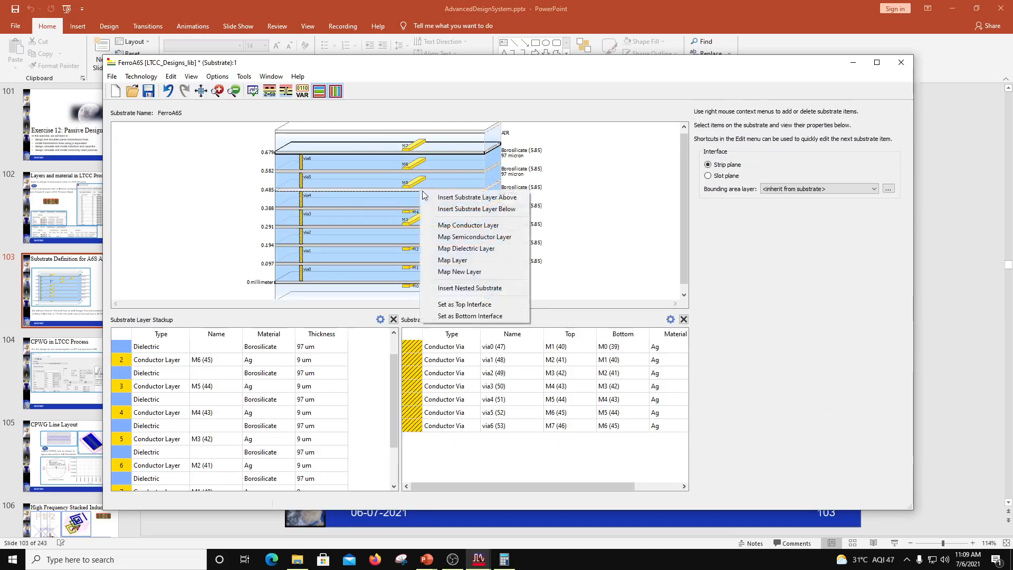
click(461, 225)
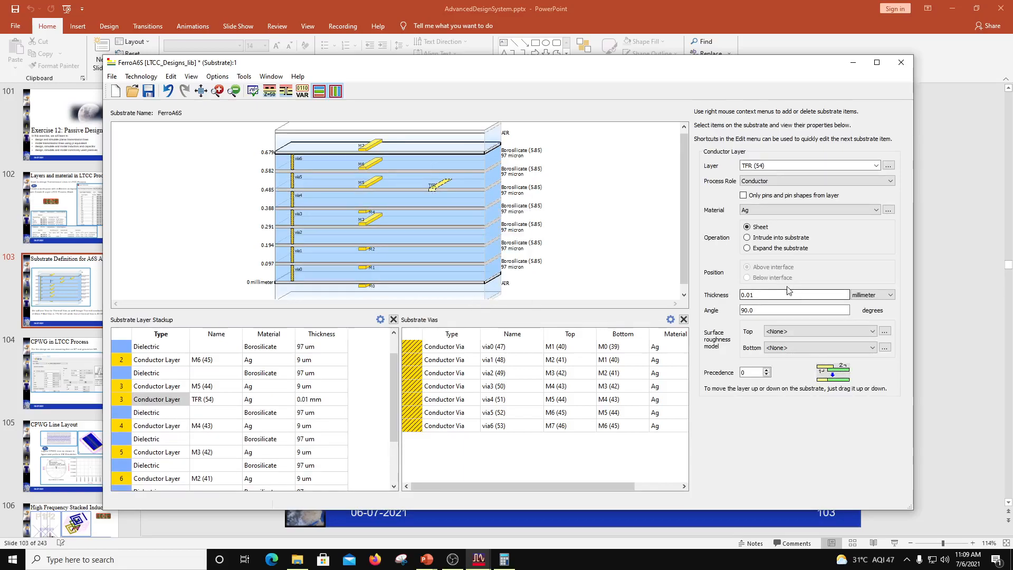
click(747, 238)
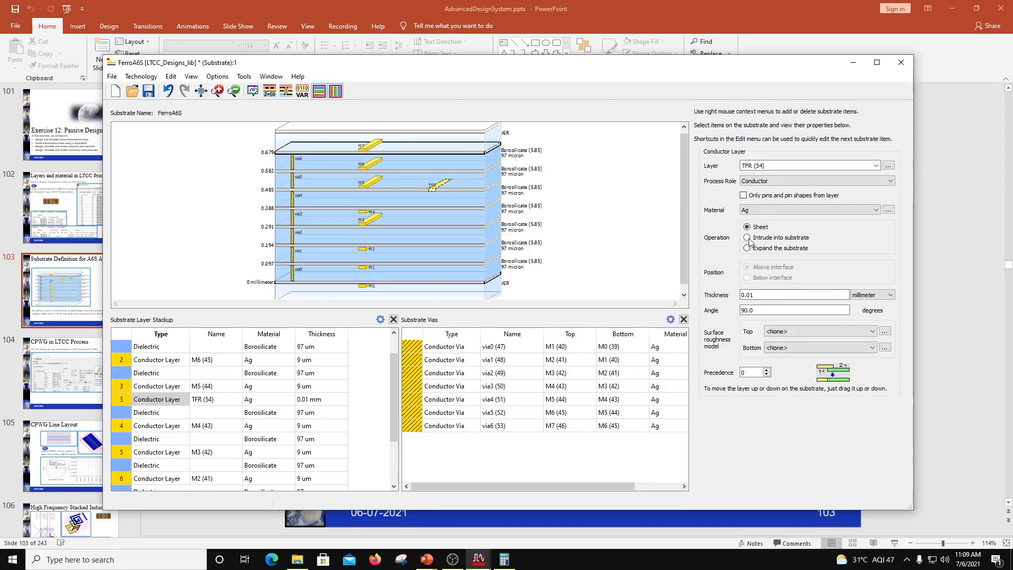
double_click(748, 294)
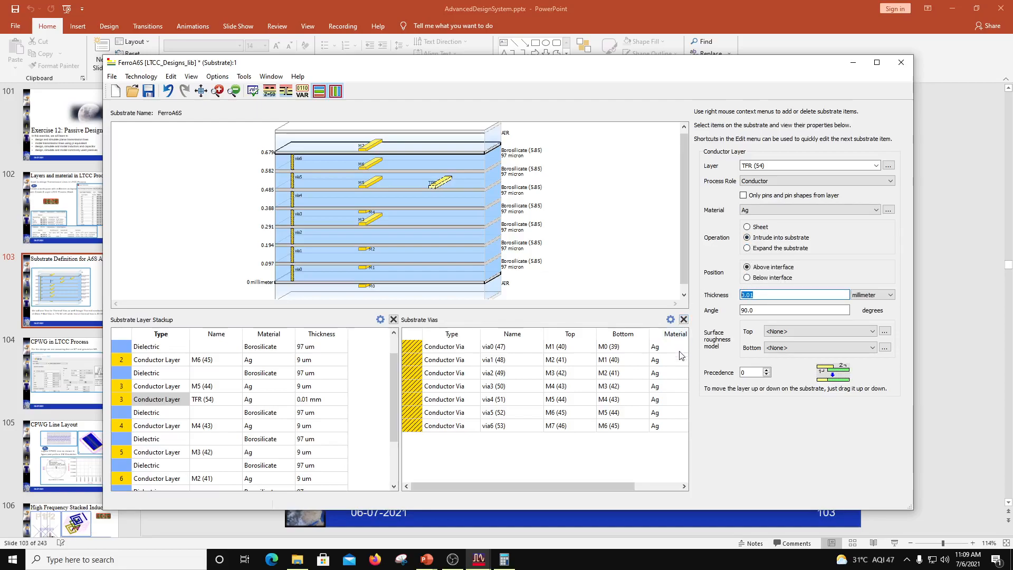
text(9)
click(883, 301)
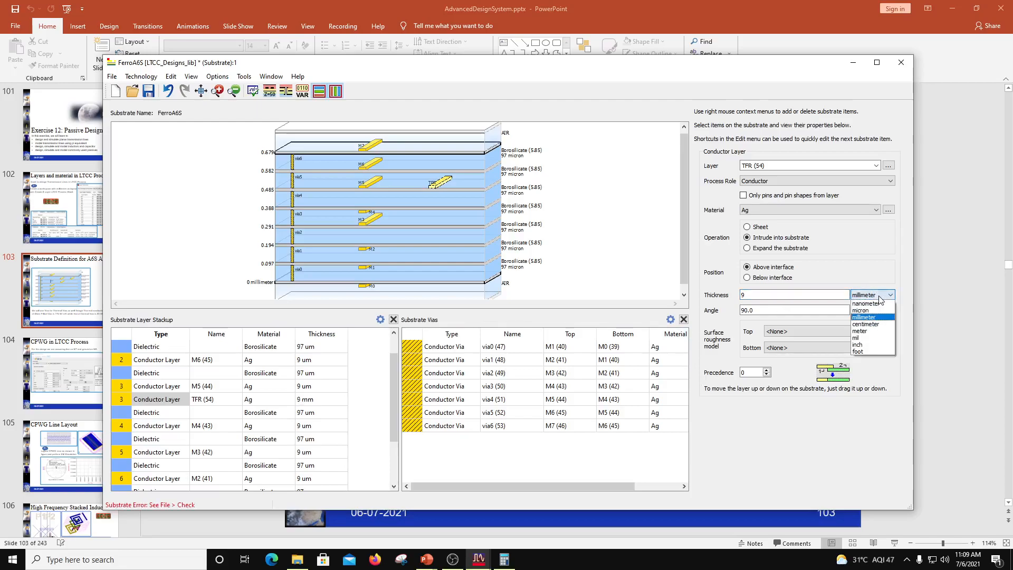
click(871, 312)
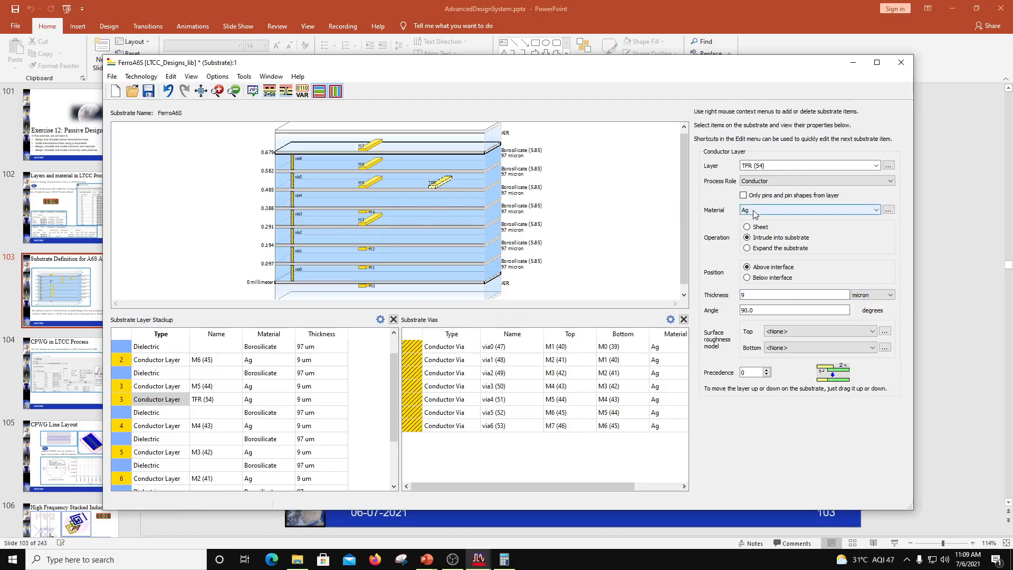
Add a conductor material named TFRlay to the material definitions of the LTCC_Designs_lib library.
click(888, 210)
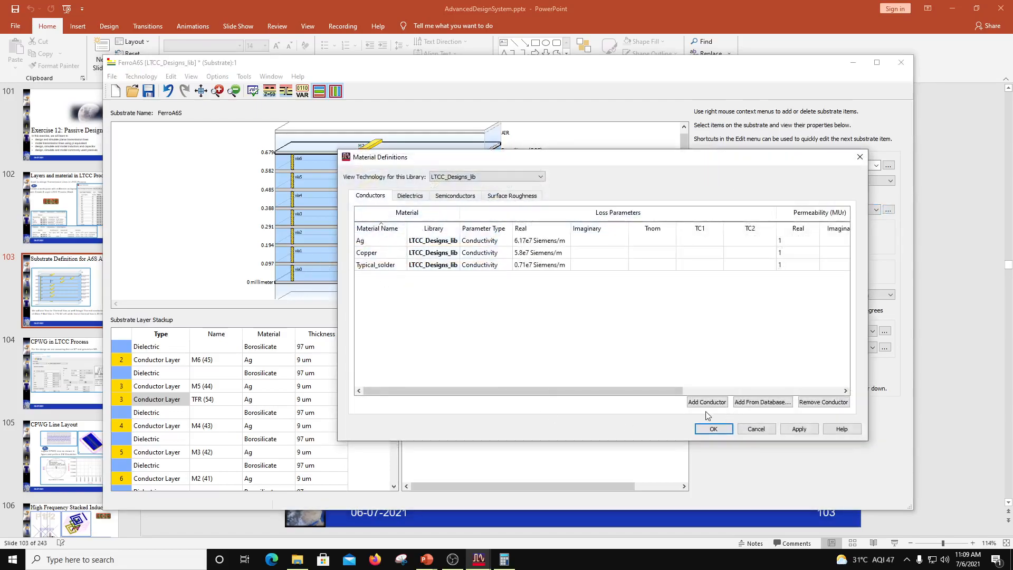
click(720, 405)
double_click(380, 252)
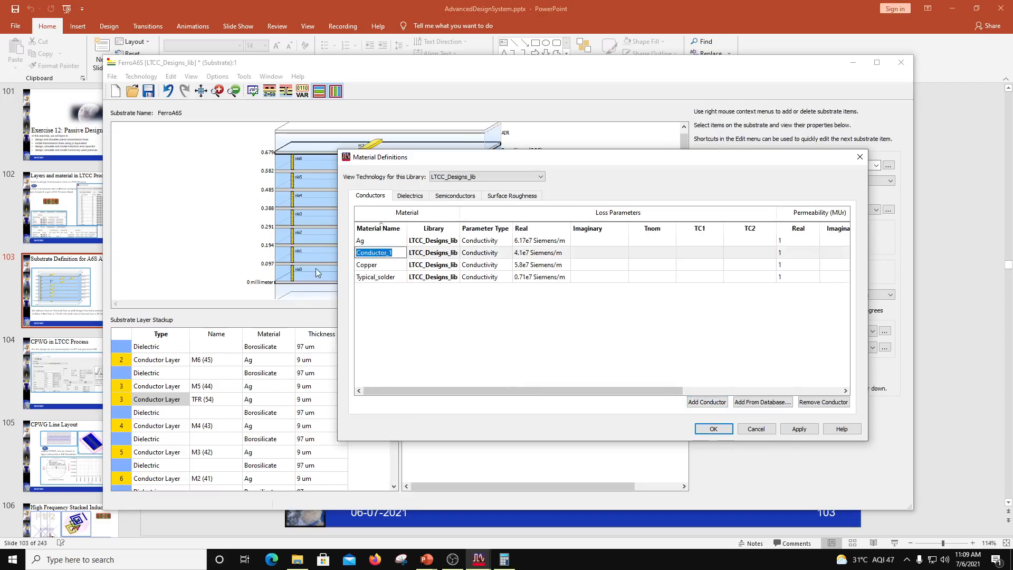
text(TFR)
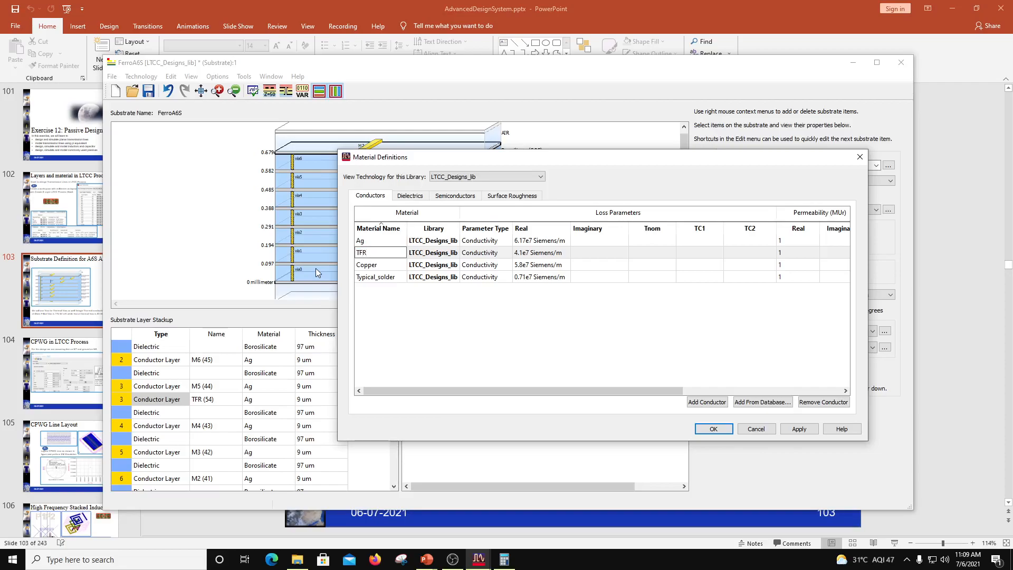
text(lay)
click(398, 300)
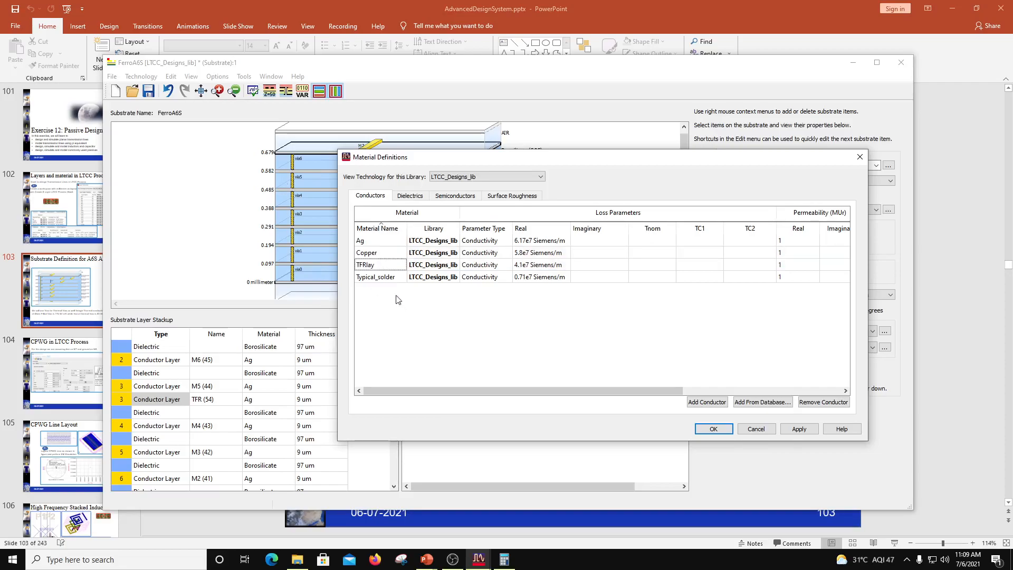
Set the TFRlay material's parameter type to Resistance with a real value of 100 Ohm/Sq.
click(374, 265)
click(528, 268)
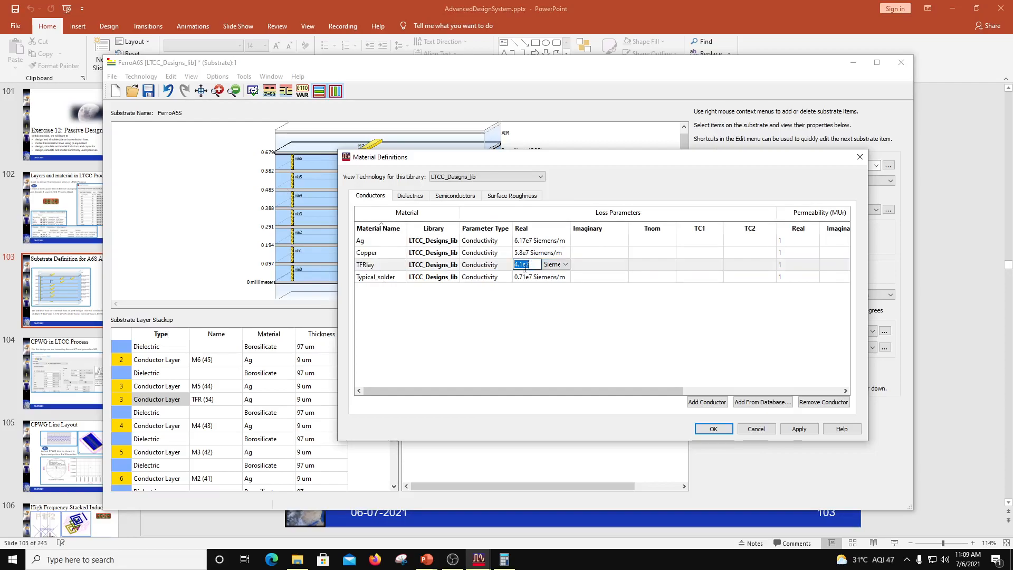
click(506, 267)
click(508, 266)
click(507, 267)
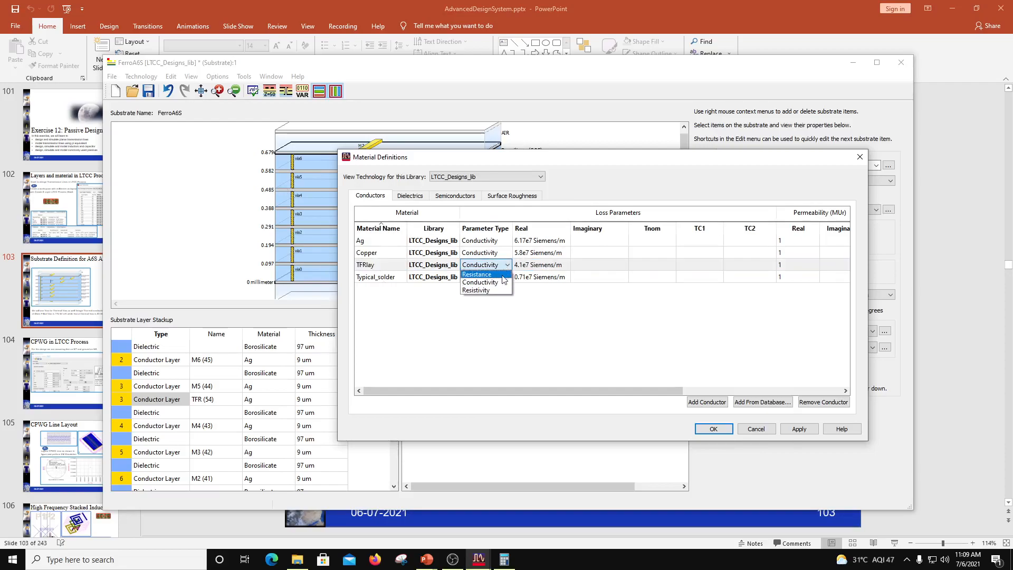
click(502, 275)
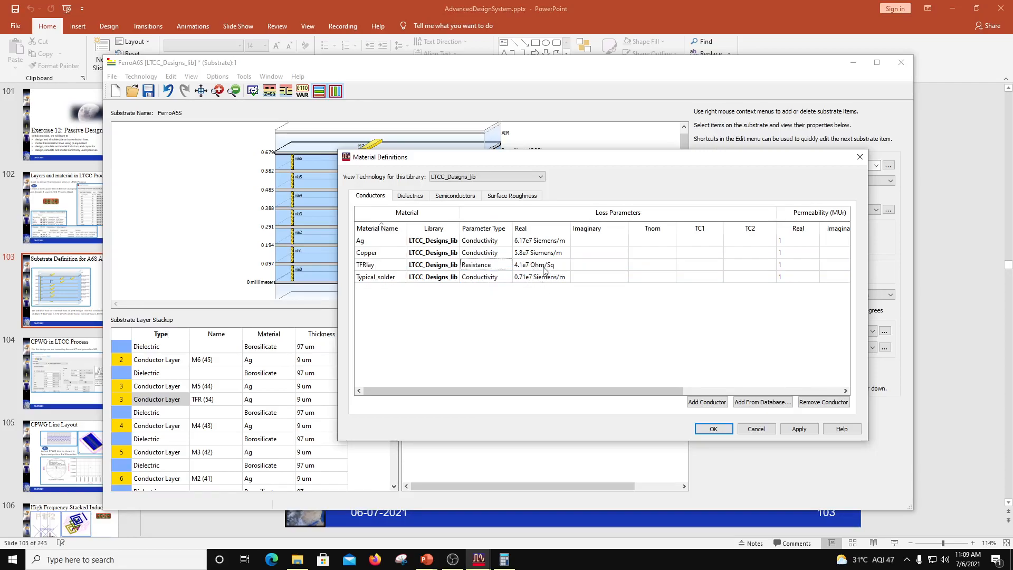
double_click(526, 265)
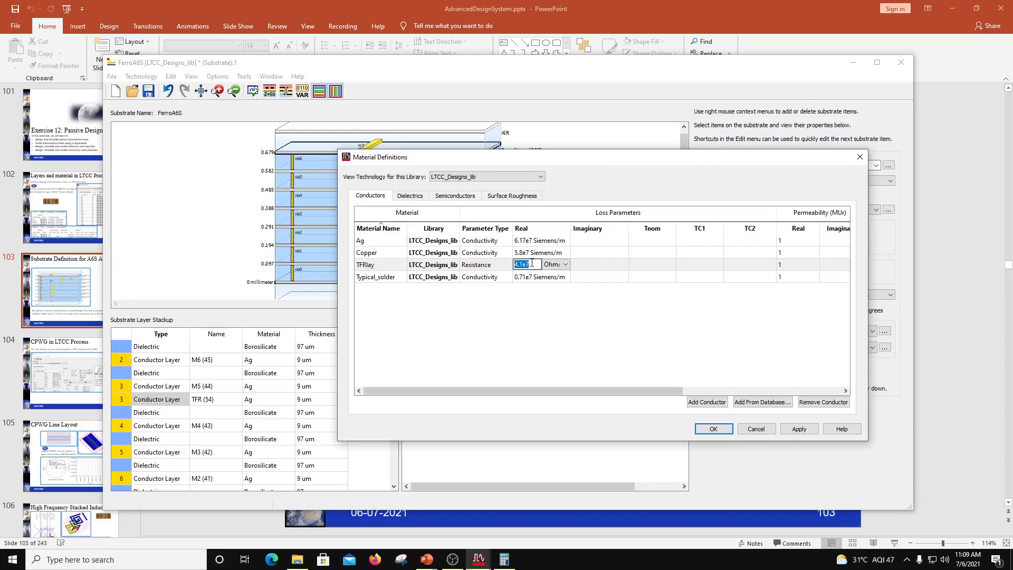
text(12)
click(502, 346)
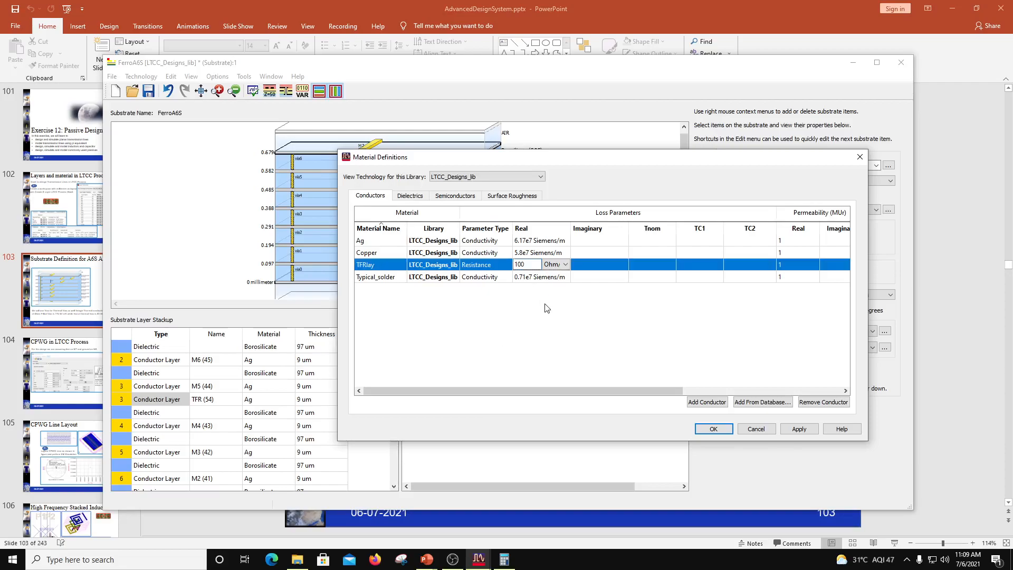
click(496, 254)
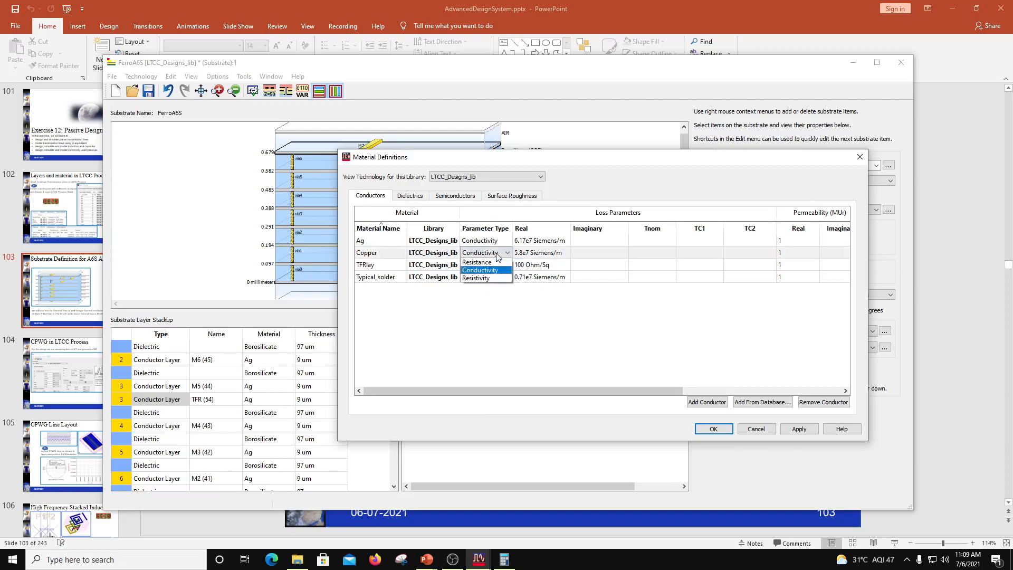
click(538, 324)
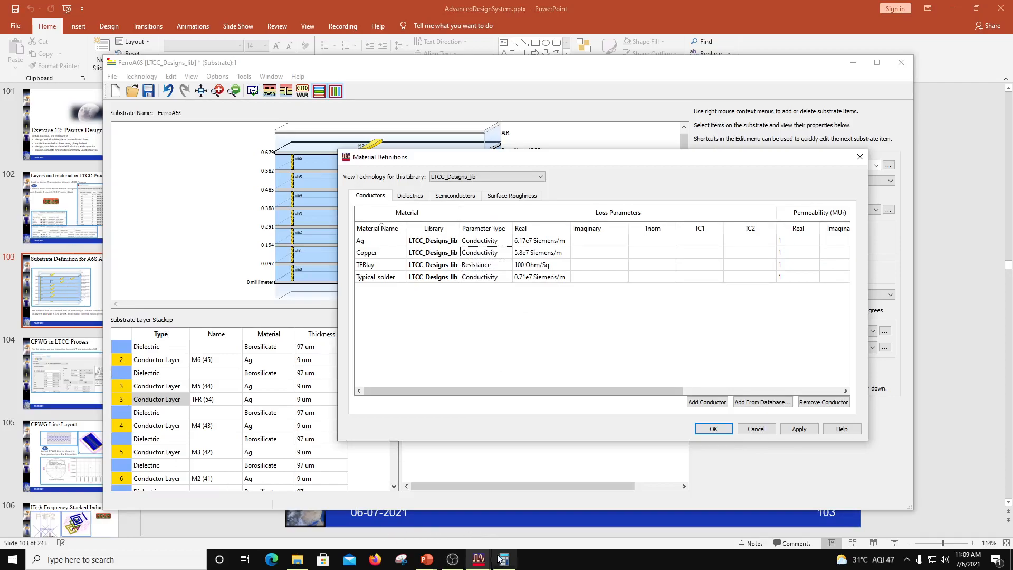
Switch to PowerPoint to check the LTCC materials on slide 102 and the substrate definition on slide 103, and return to the material definitions.
click(373, 524)
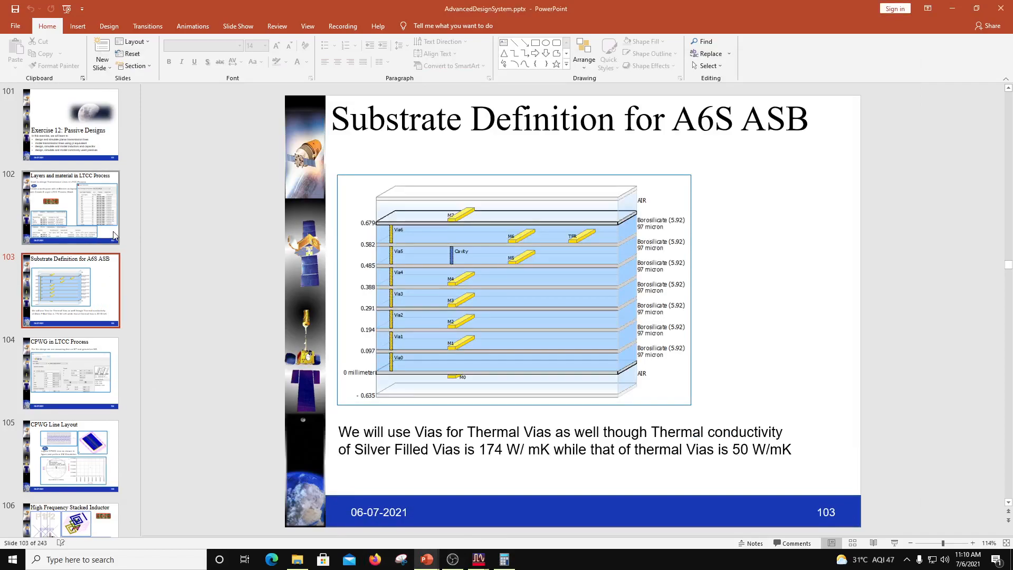
scroll(107, 320, down, 1)
click(106, 167)
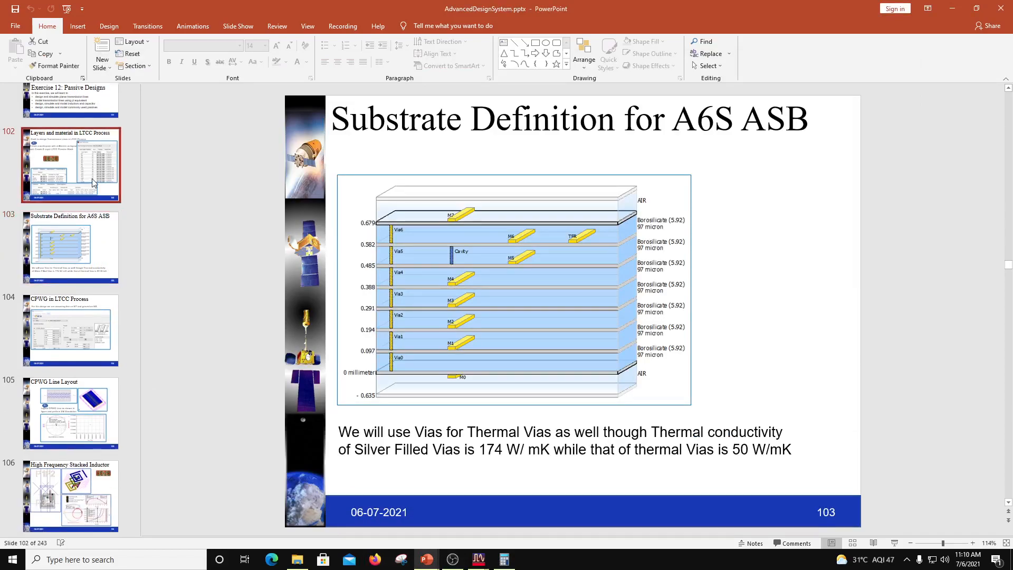
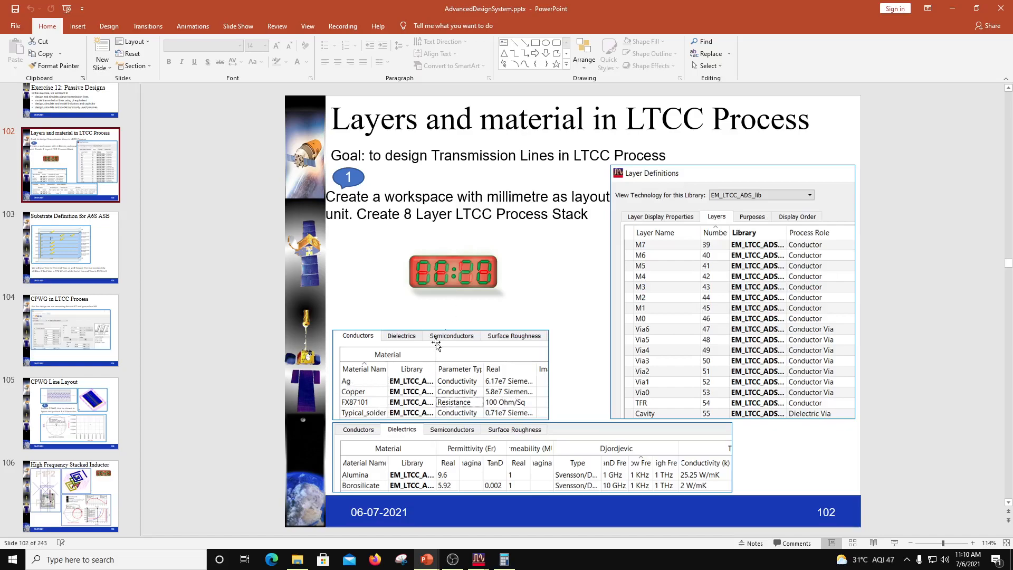
key(Down)
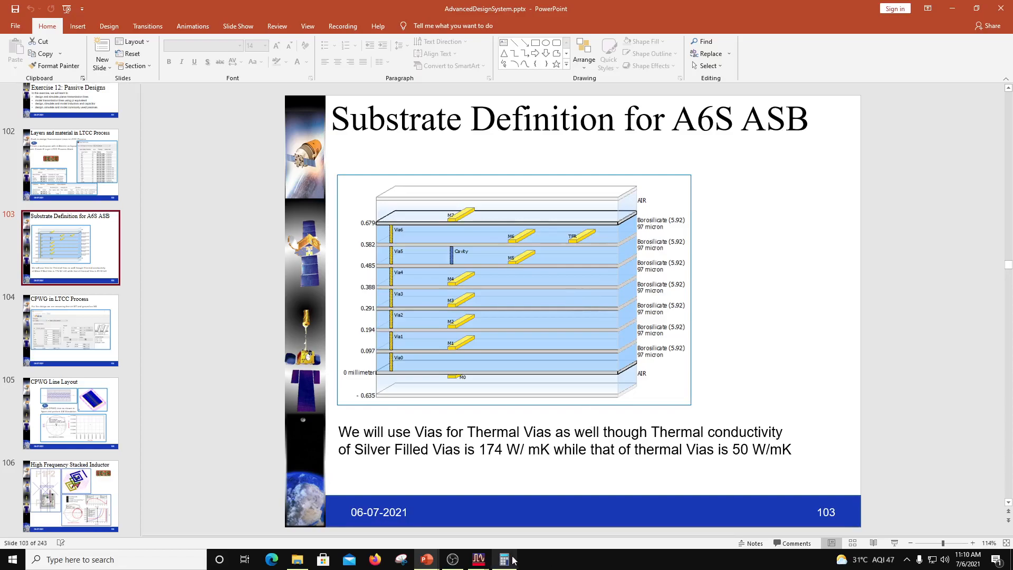
click(508, 522)
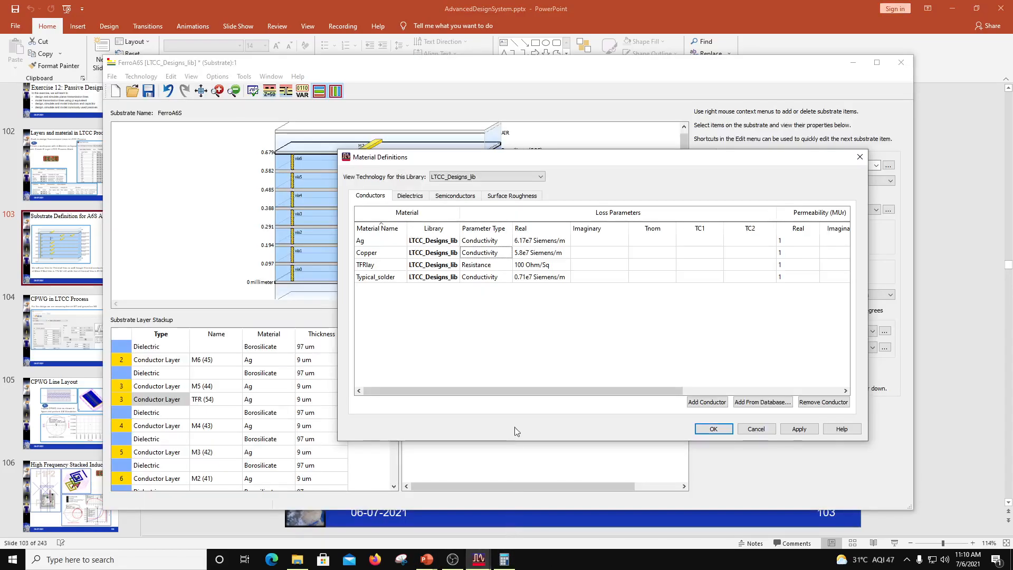
Accept the material definitions, assign the TFRlay material to the TFR conductor layer, and save and close the FerroA6S substrate.
click(714, 429)
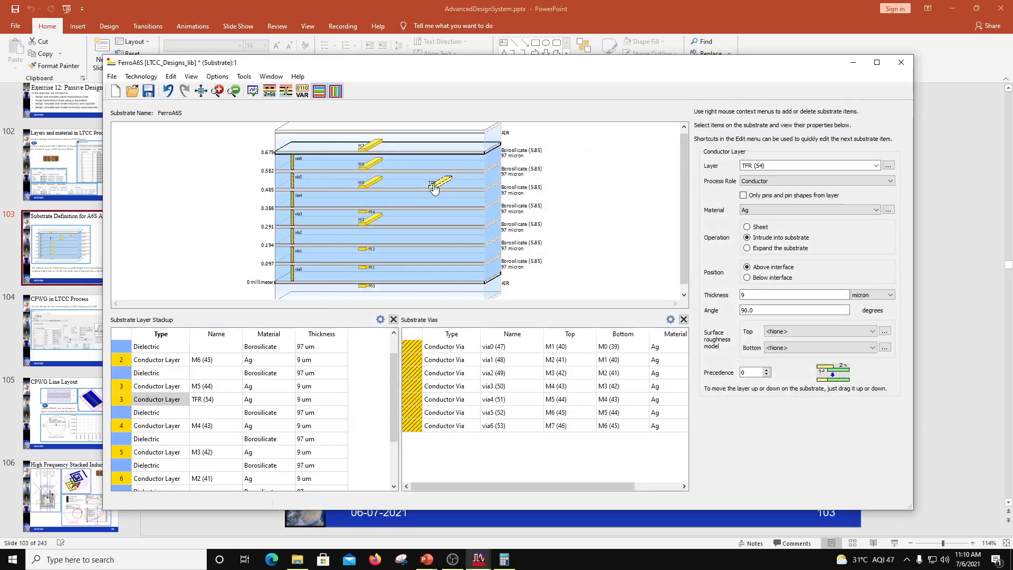
click(816, 211)
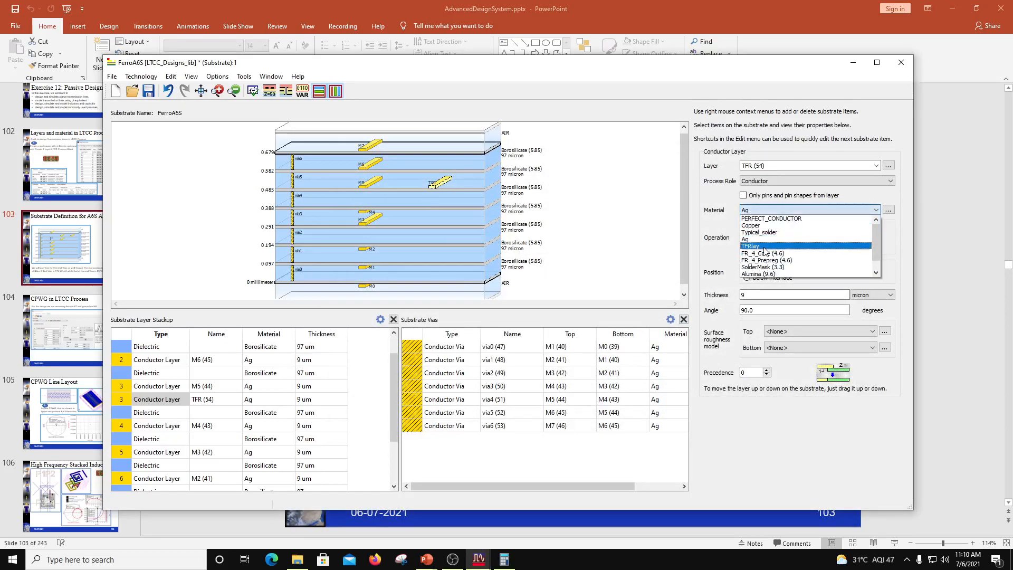
click(764, 248)
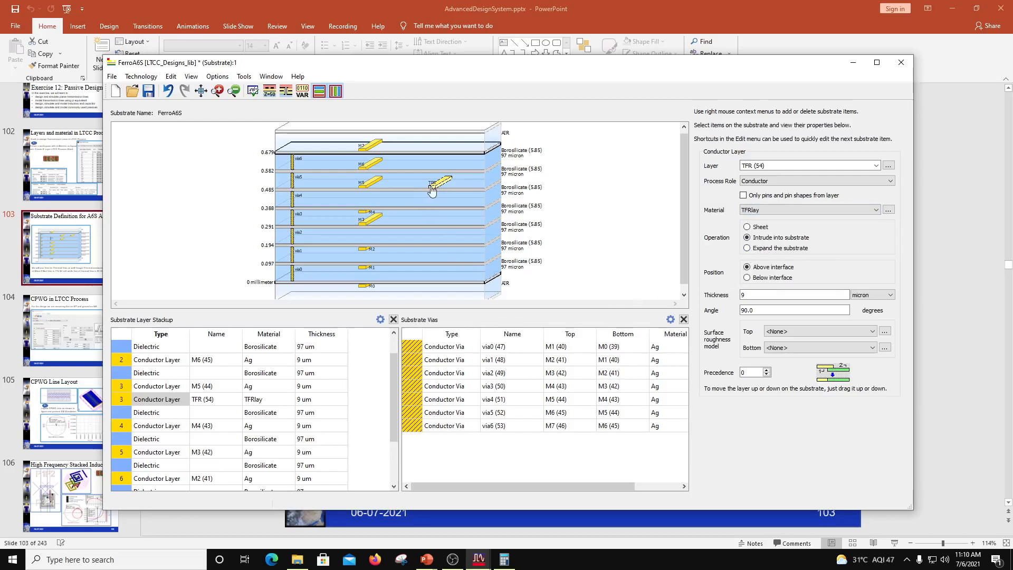
mouse_move(436, 191)
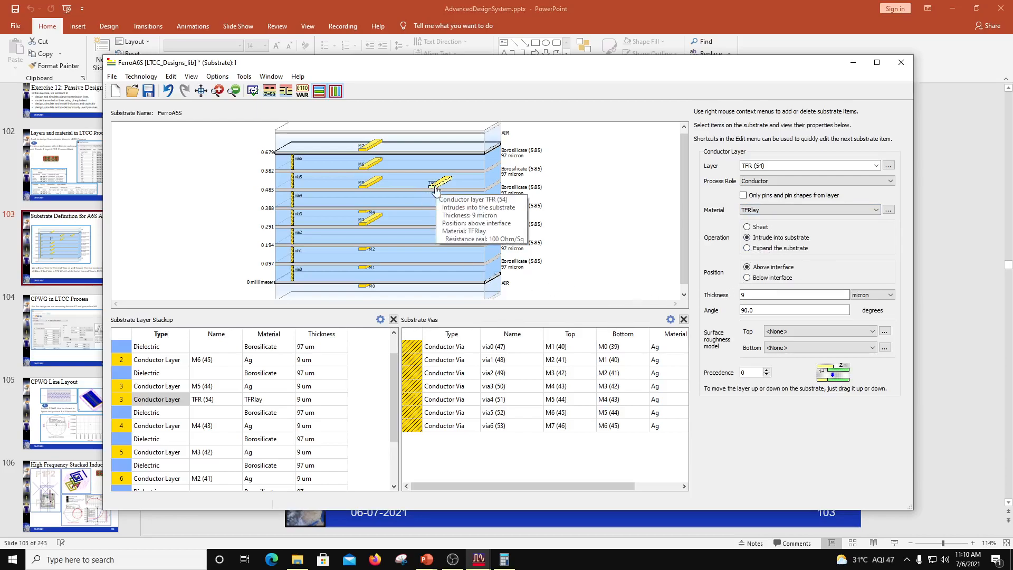
click(580, 214)
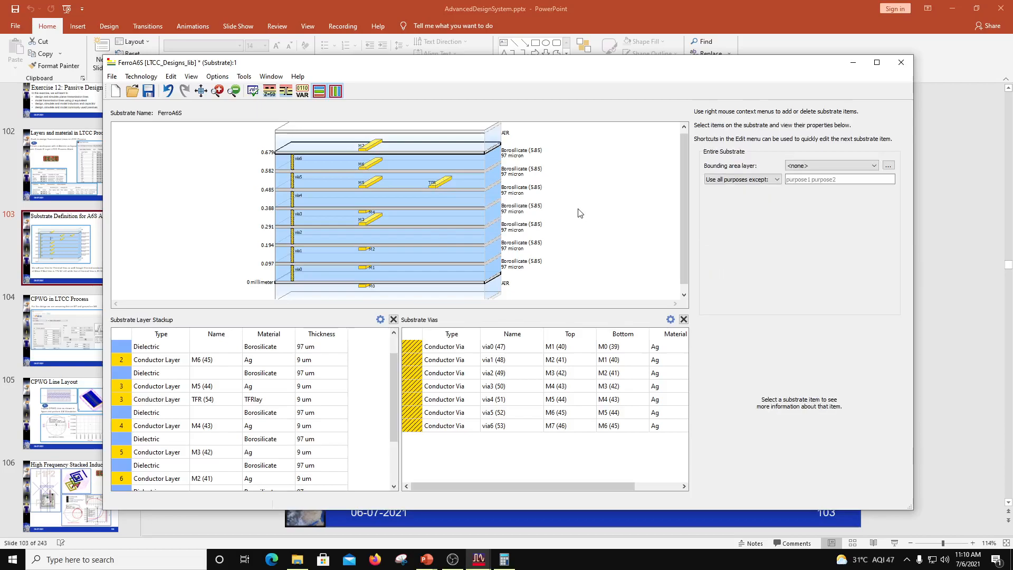
click(150, 92)
click(902, 62)
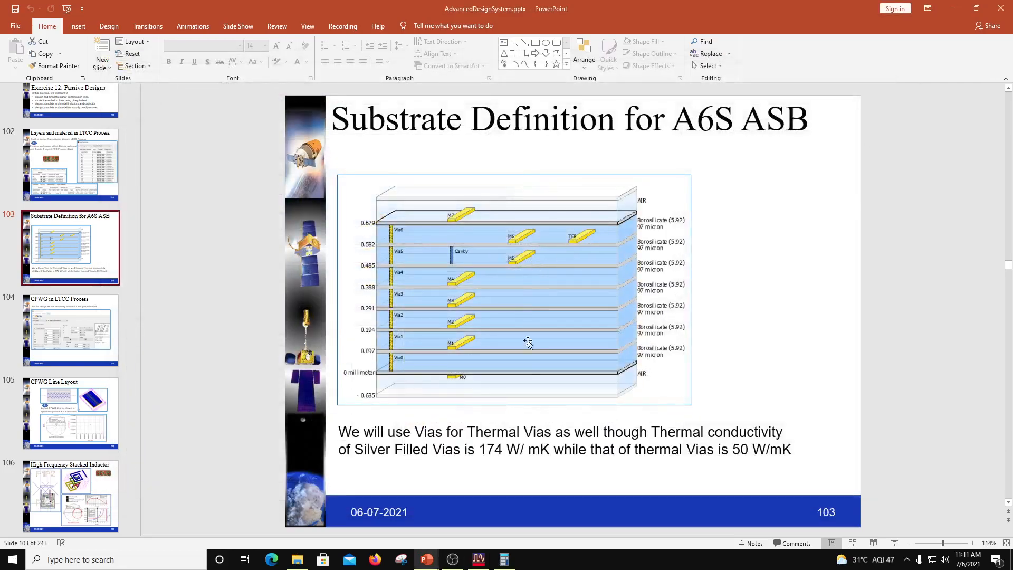
Check the CPWG Line Layout on slide 105 in PowerPoint, and return to the Advanced Design System main window.
click(87, 412)
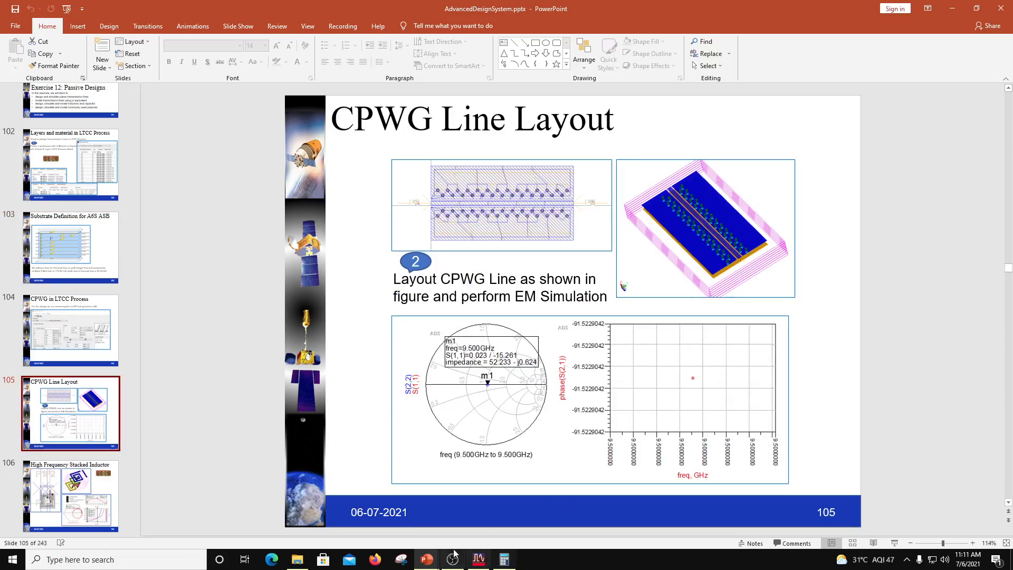
click(479, 559)
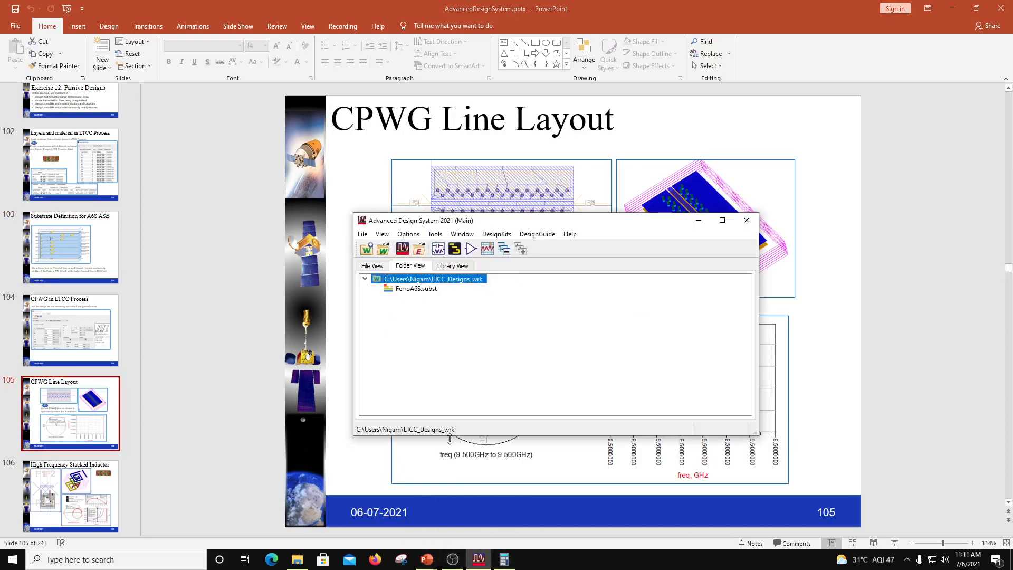
drag(453, 228, 248, 81)
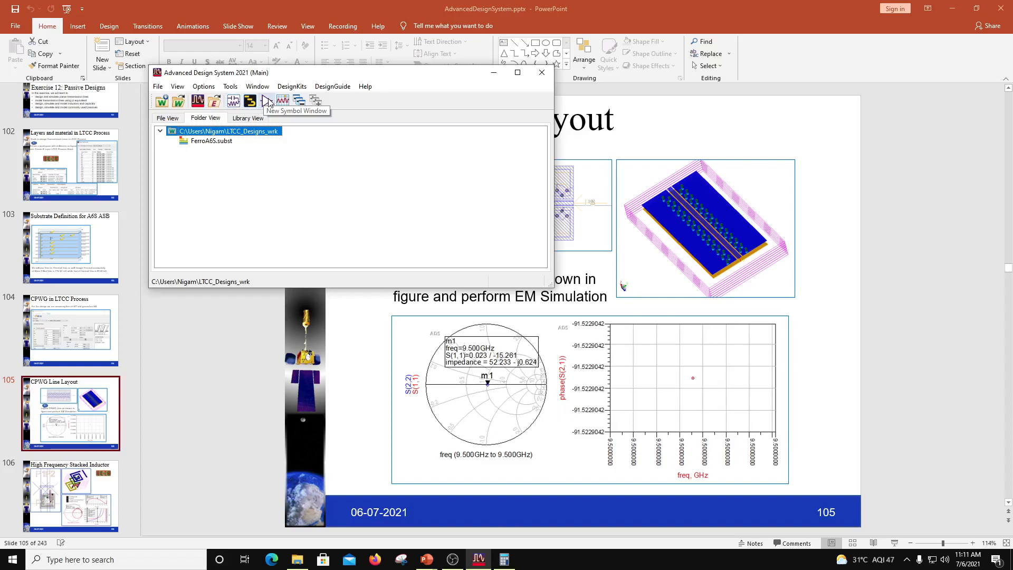
Create a new schematic in a cell named MicroLine50Ohm in the LTCC_Designs_lib library.
click(234, 101)
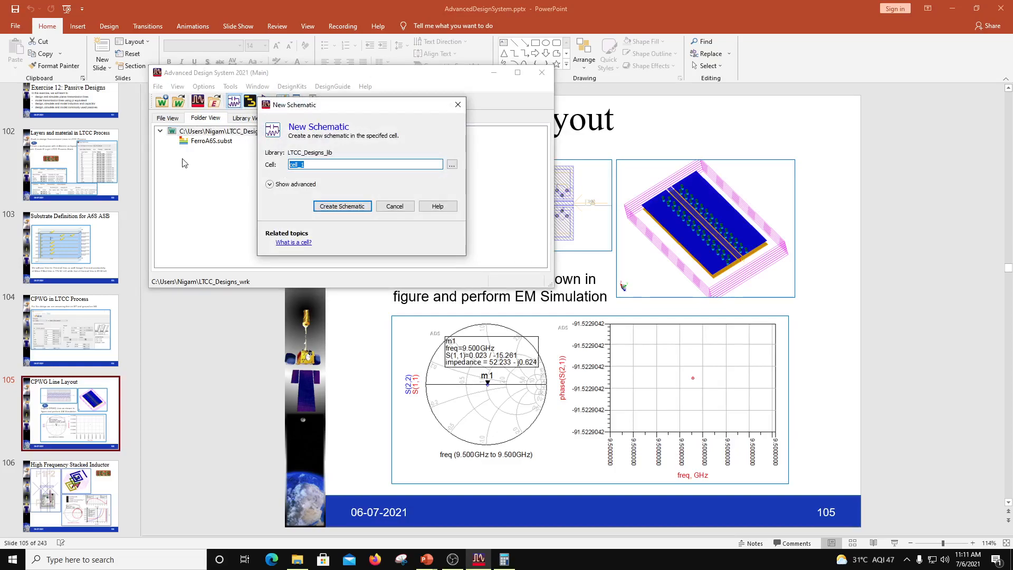
text(Line50O)
text(hm)
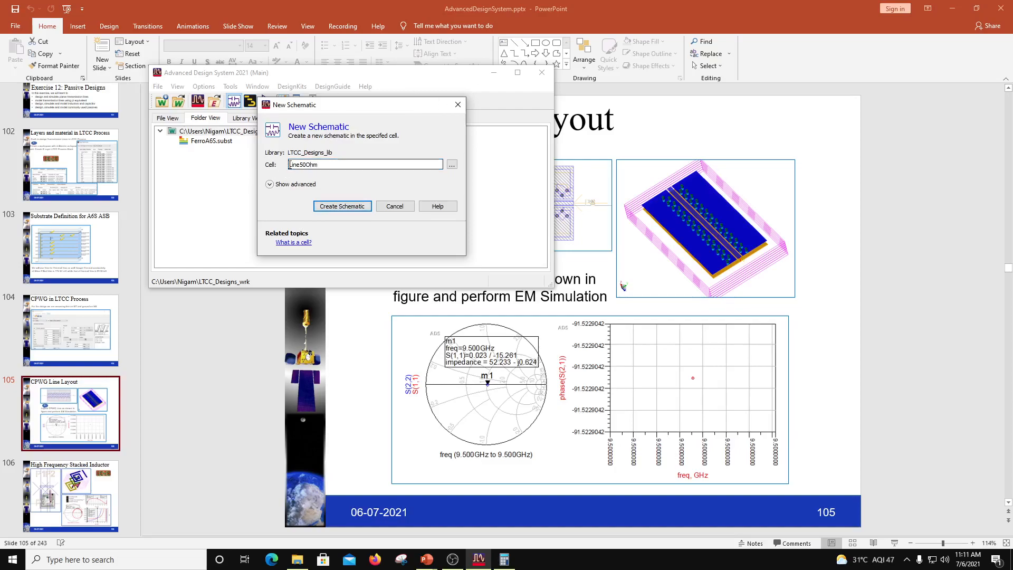
text(Micro)
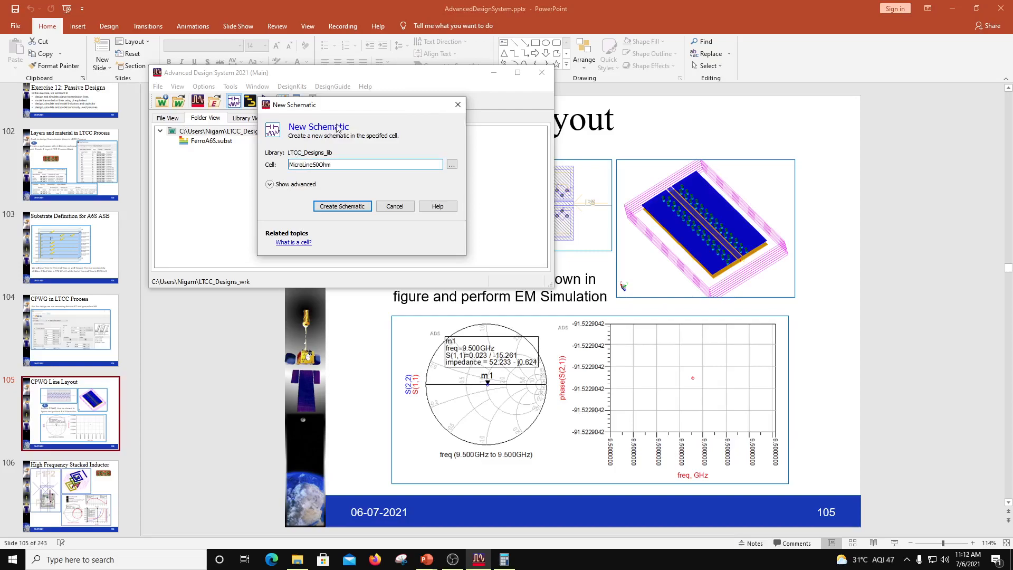
click(360, 209)
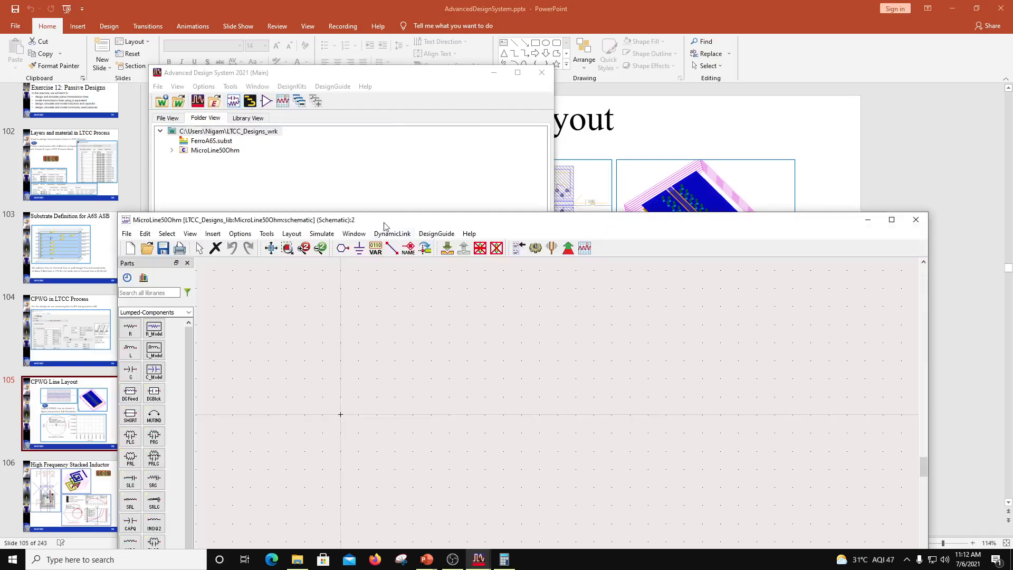
drag(384, 225, 407, 88)
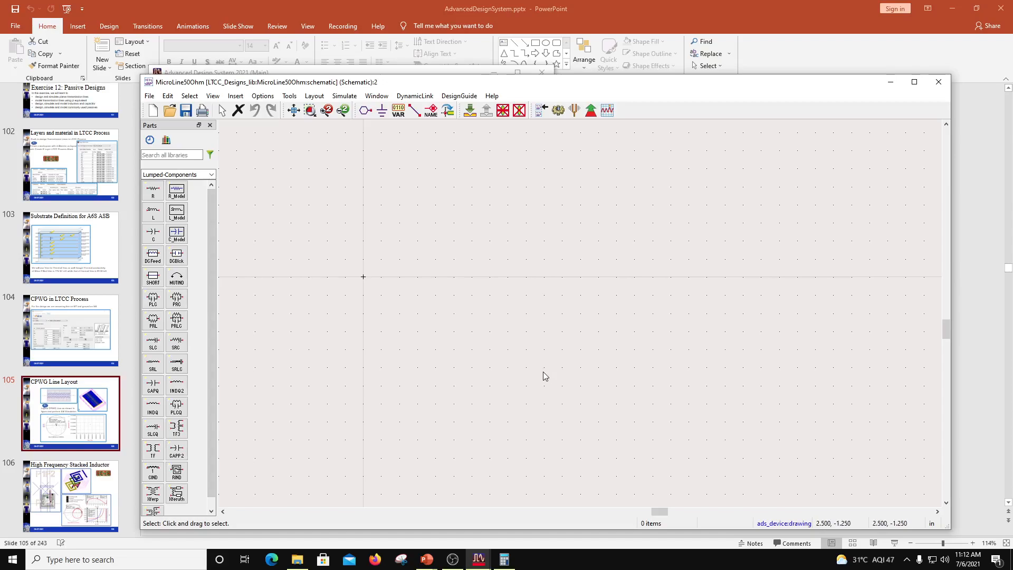
drag(328, 83, 302, 49)
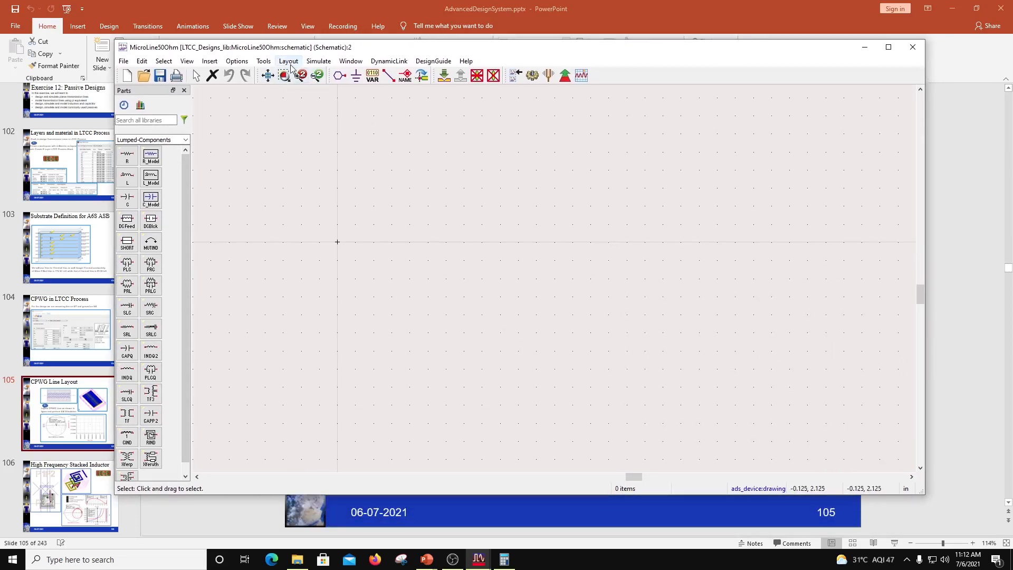
Start LineCalc from the MicroLine50Ohm schematic and allow it network access through the Windows firewall.
click(258, 62)
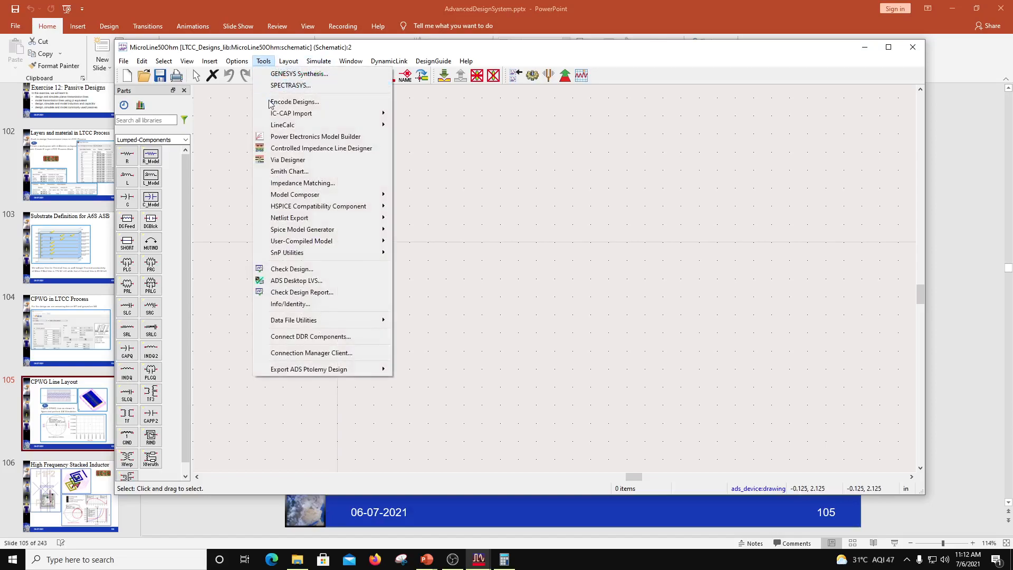
mouse_move(291, 127)
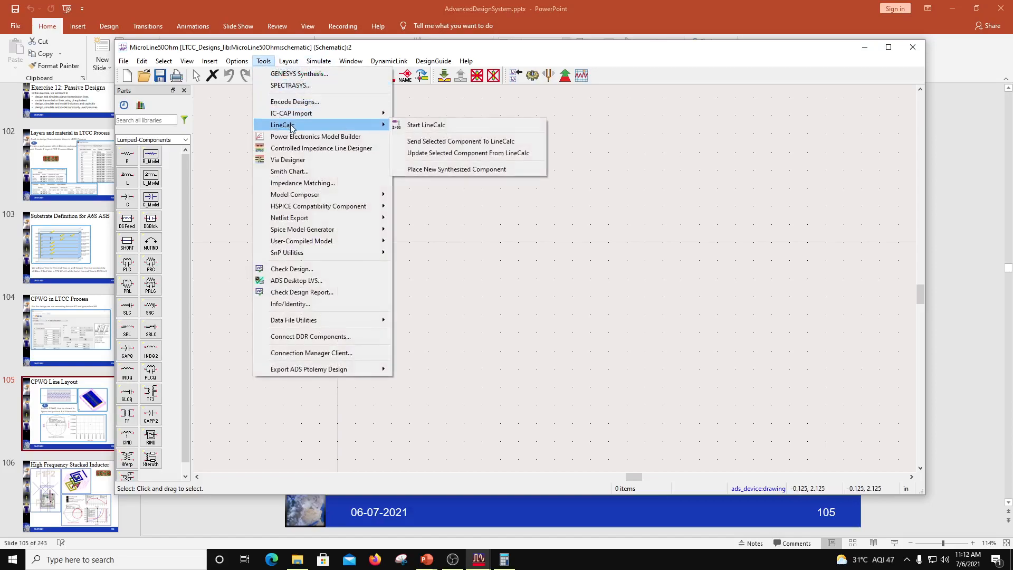
click(437, 125)
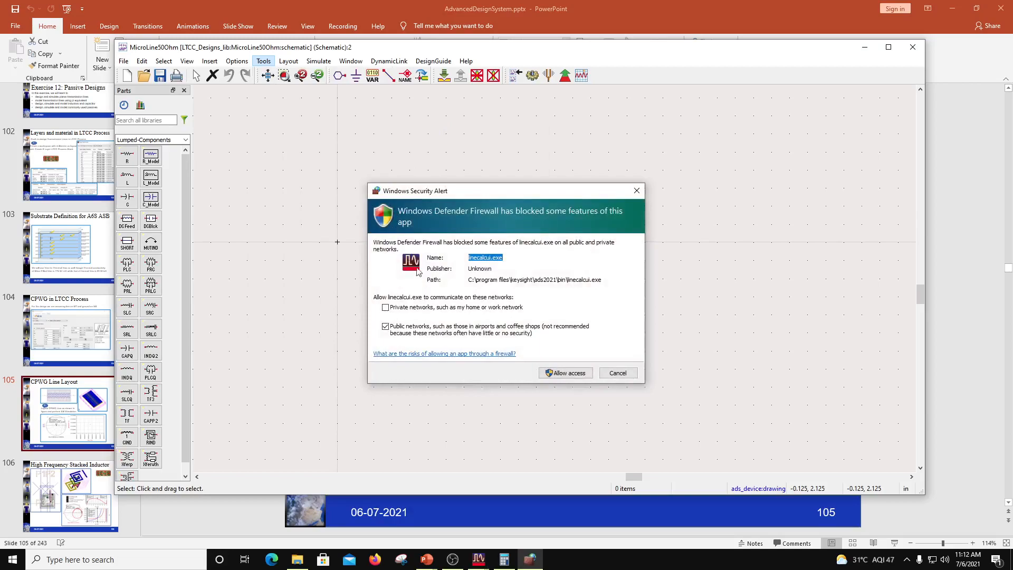
click(564, 373)
drag(181, 158, 660, 216)
drag(269, 5, 518, 86)
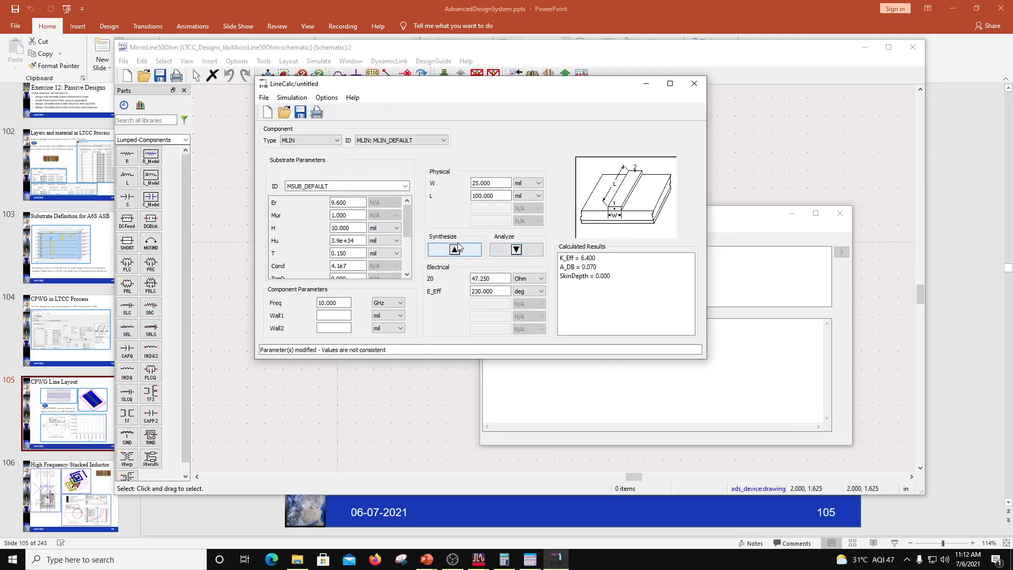
Look through the transmission line component types available in LineCalc, keeping MLIN as the type.
click(338, 140)
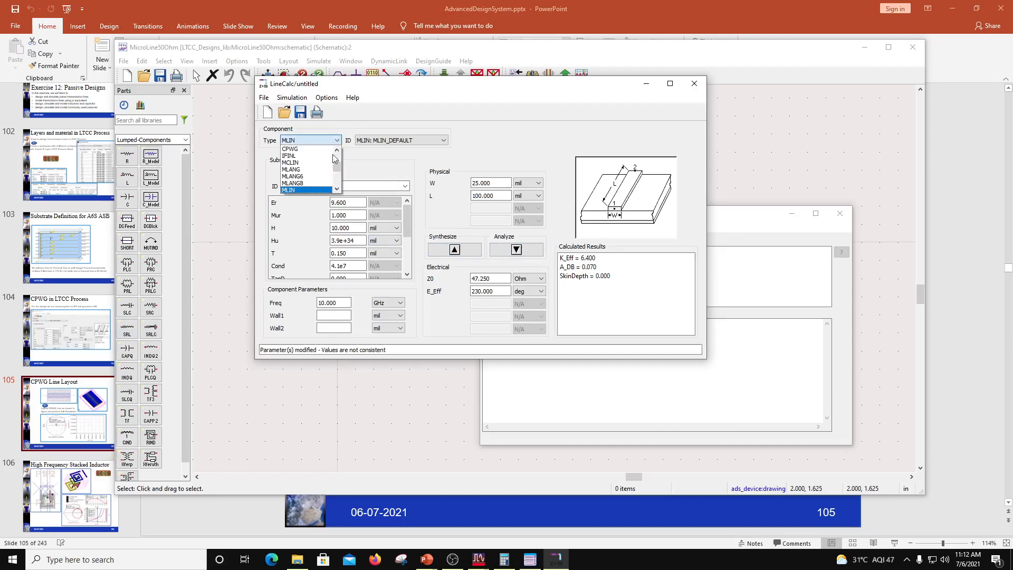
scroll(317, 167, down, 4)
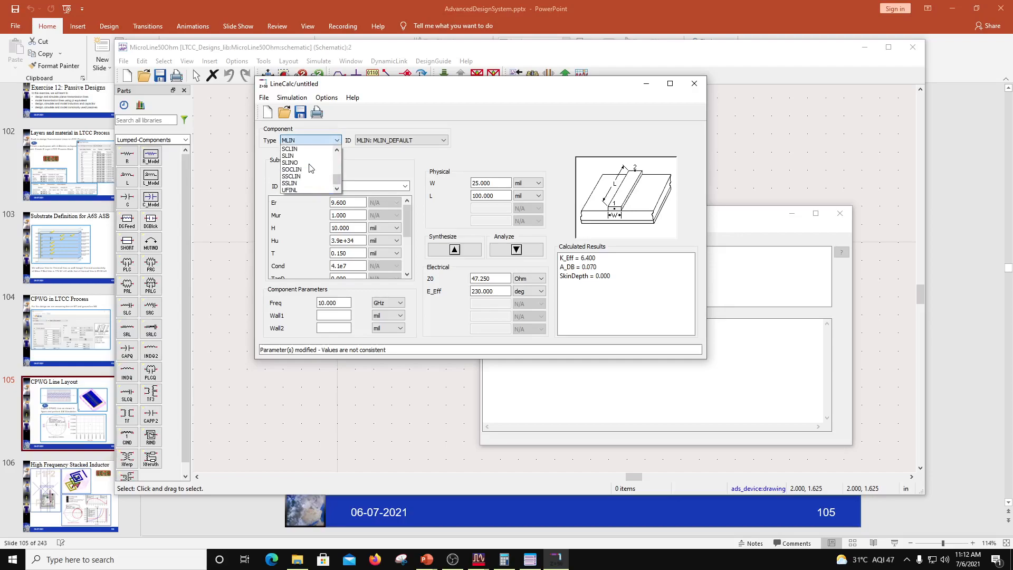
scroll(312, 168, up, 5)
scroll(310, 168, up, 1)
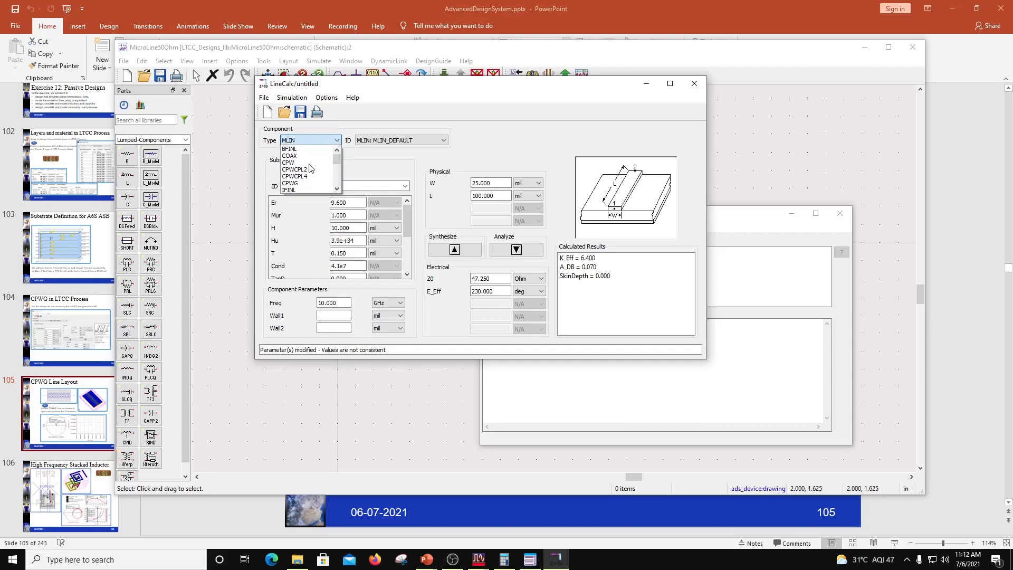
scroll(306, 166, down, 1)
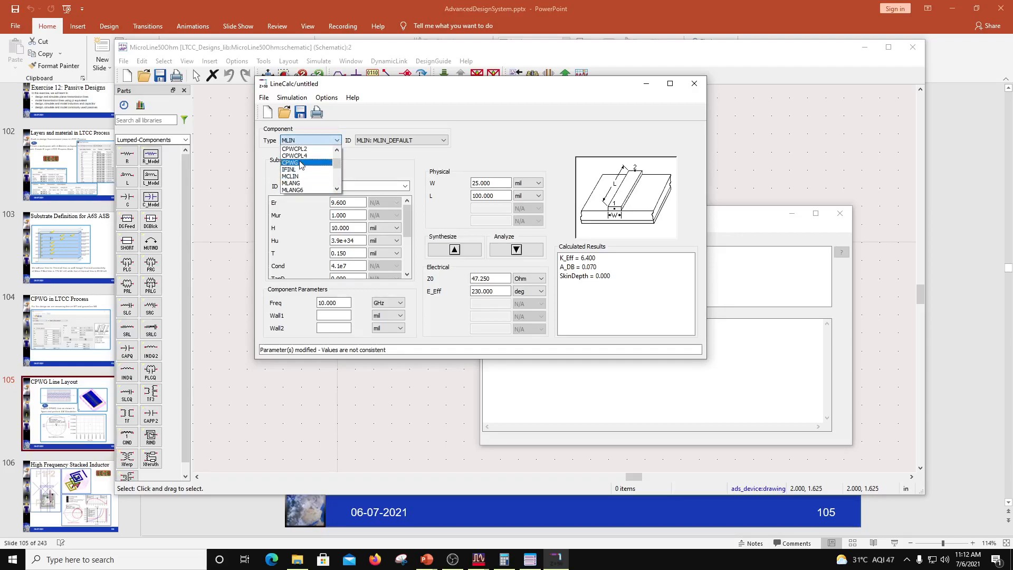
scroll(304, 164, down, 1)
click(314, 154)
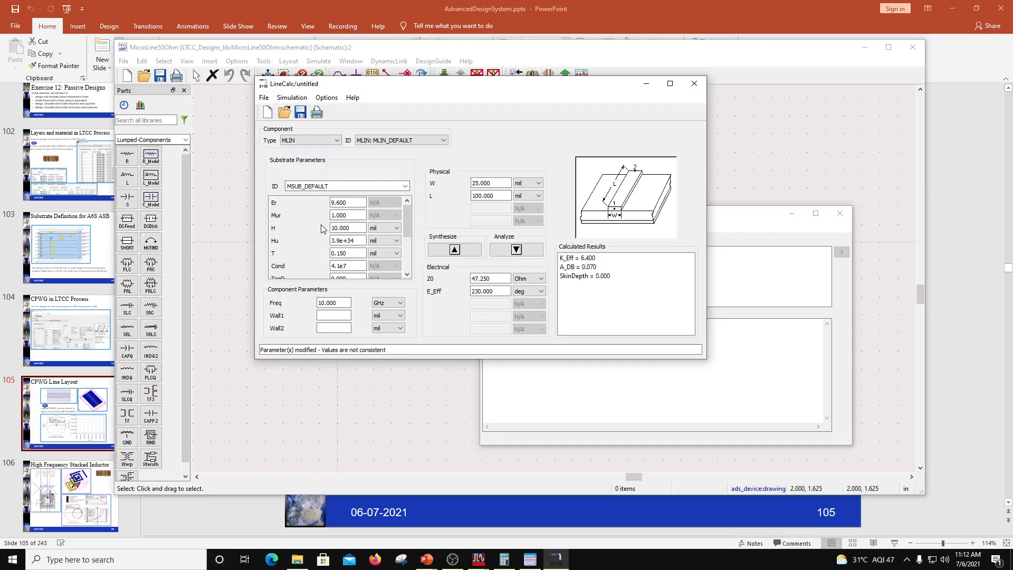
Set the LineCalc substrate's Er to 5.85 and its height H to 97, and open the unit choices for H.
double_click(355, 204)
text(5.85)
click(346, 215)
key(Tab)
text(9)
click(396, 228)
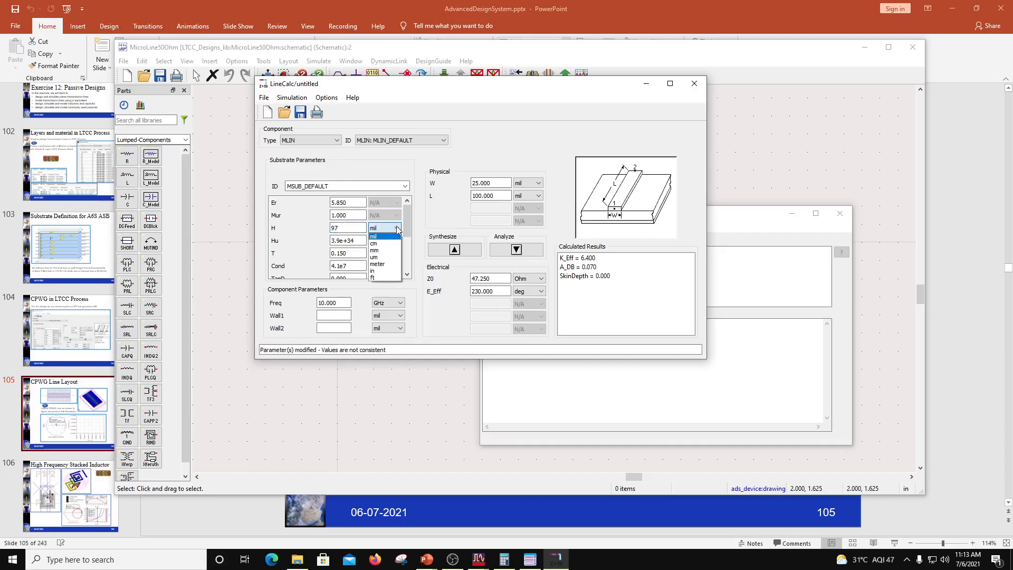
Set the unit of substrate height H to um and the conductor thickness T to 9 um.
click(381, 256)
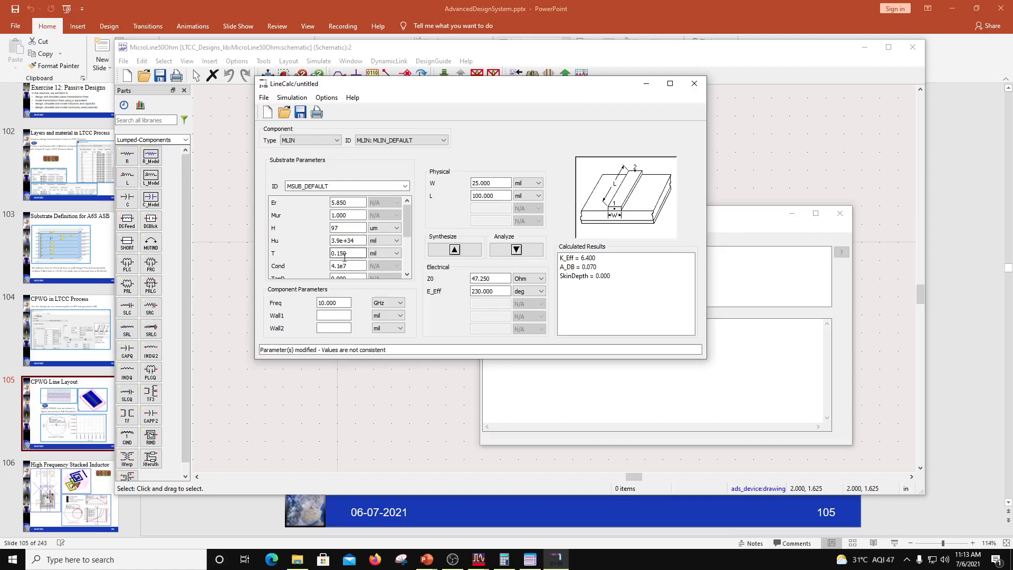
drag(348, 253, 311, 254)
click(391, 253)
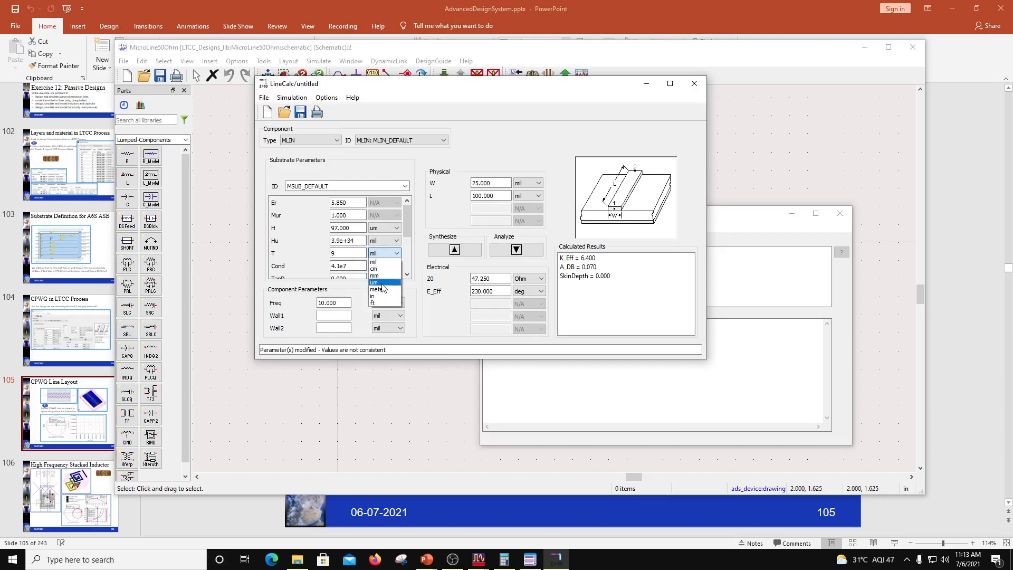
click(385, 283)
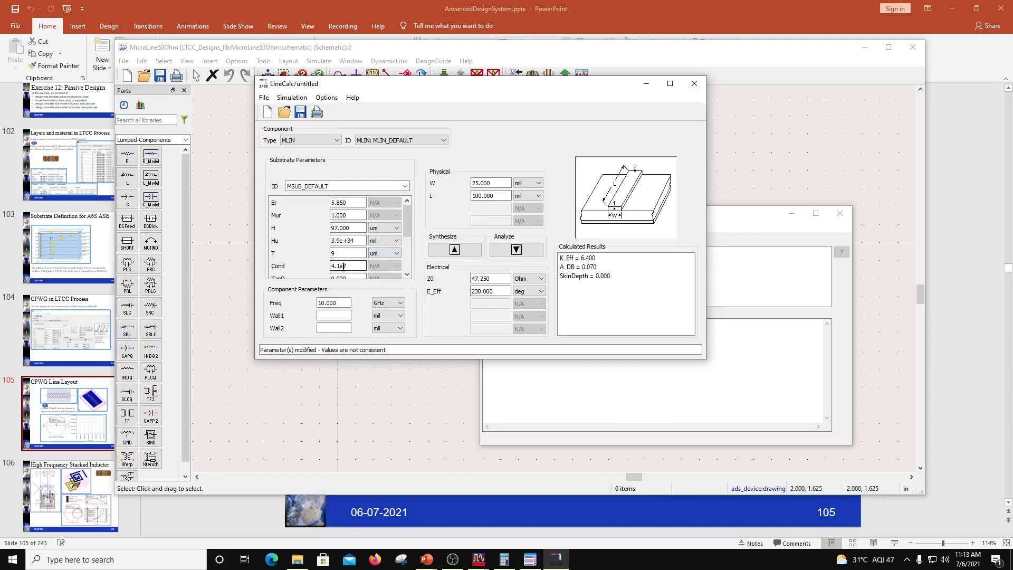
Set the substrate's conductivity to 6.17e7 and its loss tangent TanD to 0.002.
drag(342, 265, 331, 265)
text(6.17)
scroll(358, 268, down, 1)
click(348, 247)
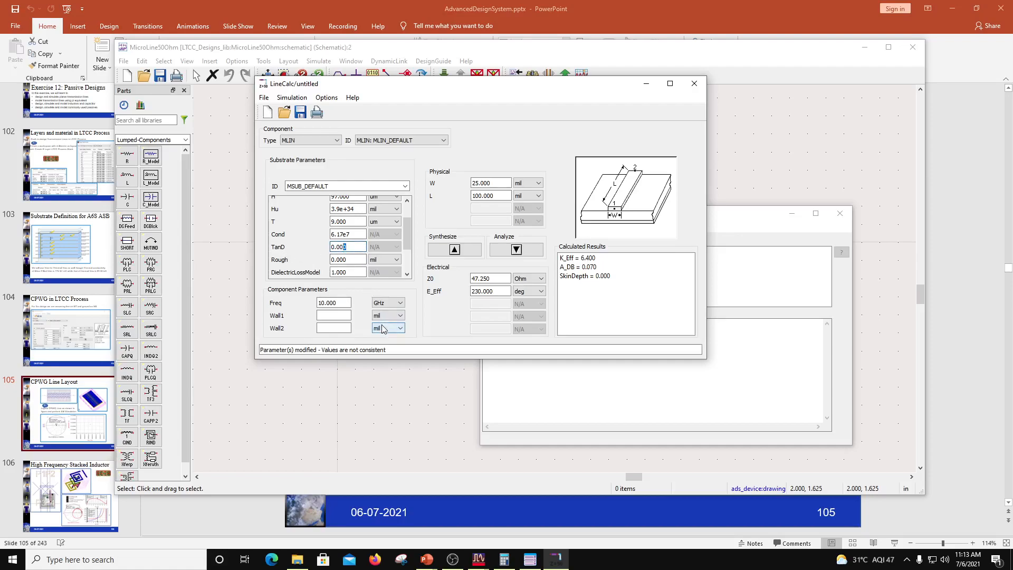
text(2)
click(347, 260)
scroll(348, 262, up, 1)
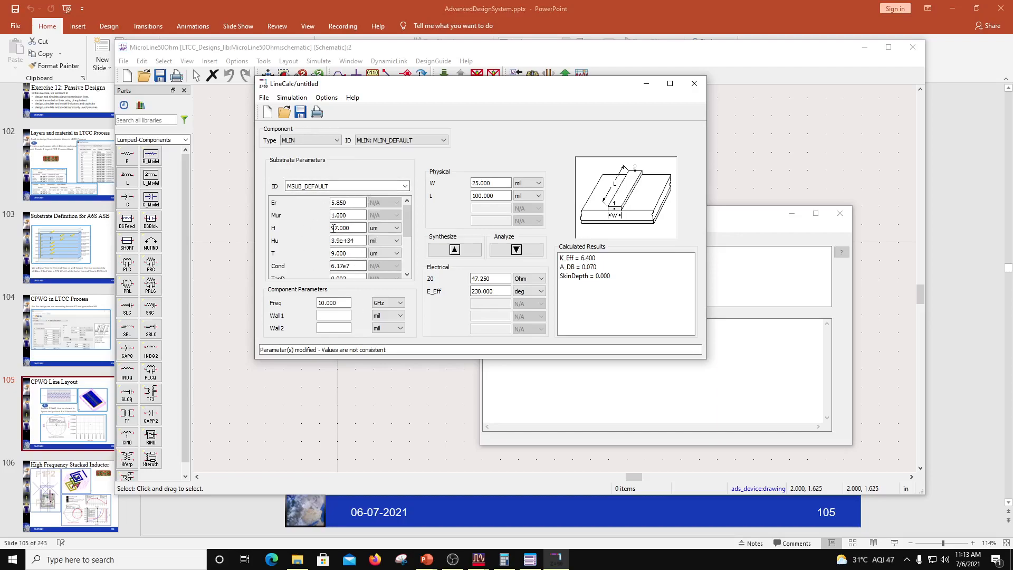
click(333, 203)
scroll(327, 271, down, 1)
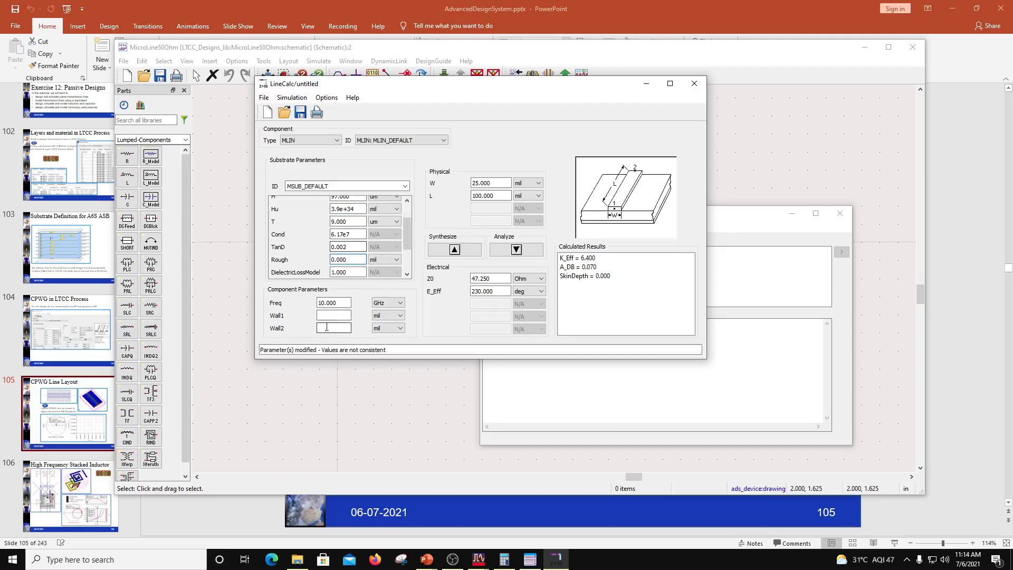
Change the units of the line's physical width W and length L to mm.
double_click(319, 302)
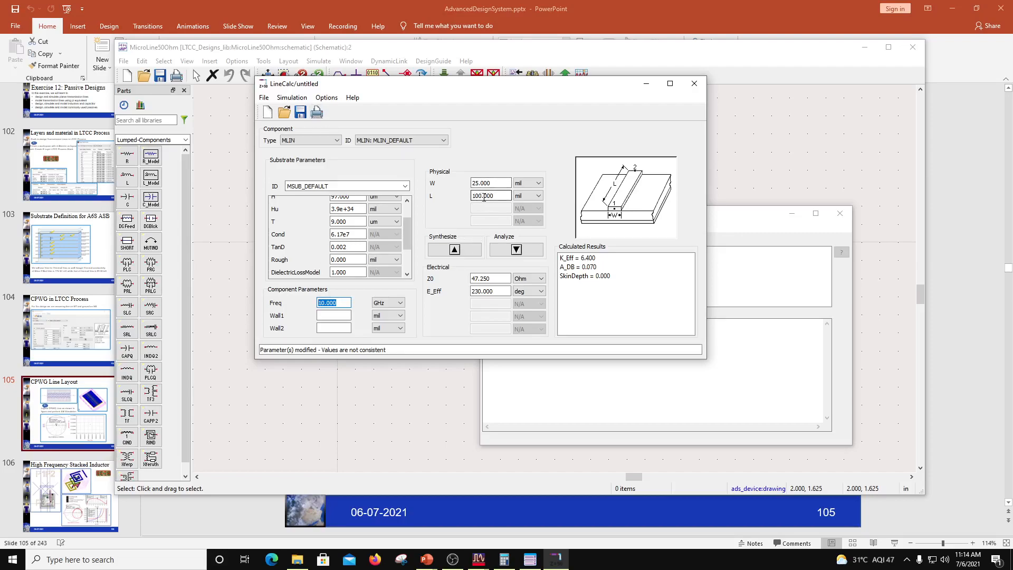
click(520, 196)
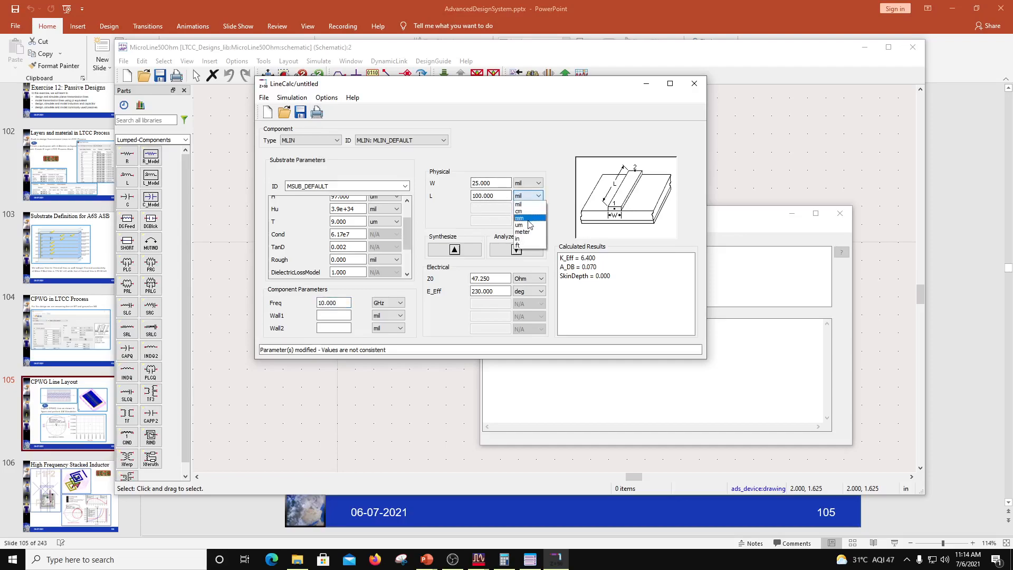
click(528, 209)
click(536, 184)
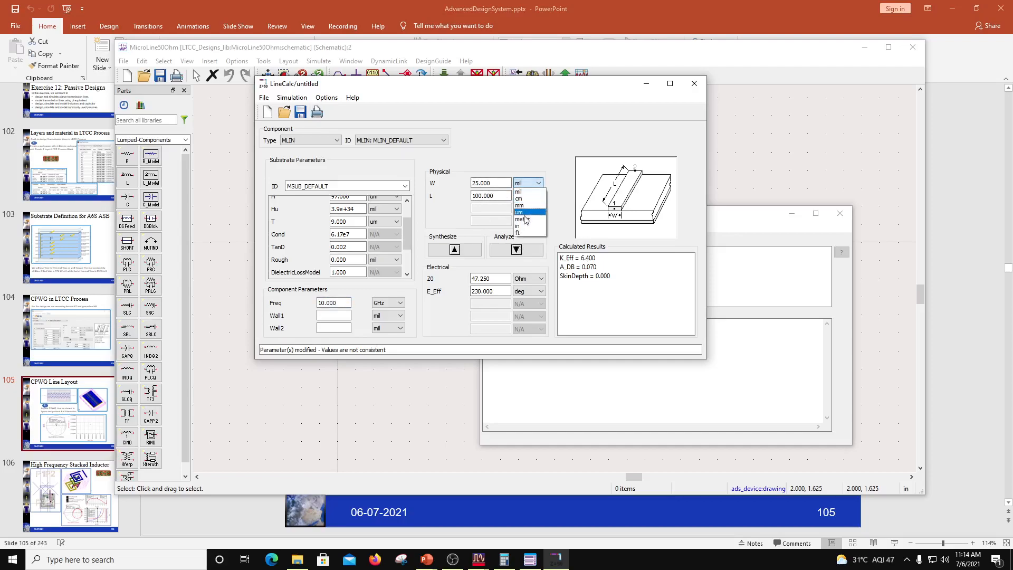
click(520, 205)
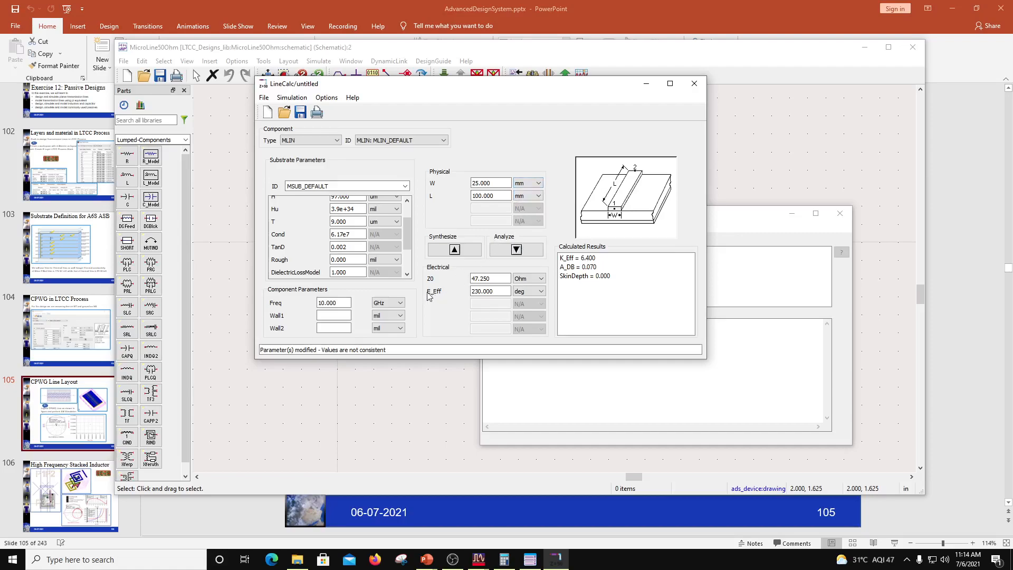
Set Z0 to 50 Ohm and E_Eff to 90 deg, and synthesize the microstrip line's physical dimensions.
click(454, 251)
text(6)
text(50)
drag(495, 291, 418, 288)
text(90)
click(482, 279)
click(453, 251)
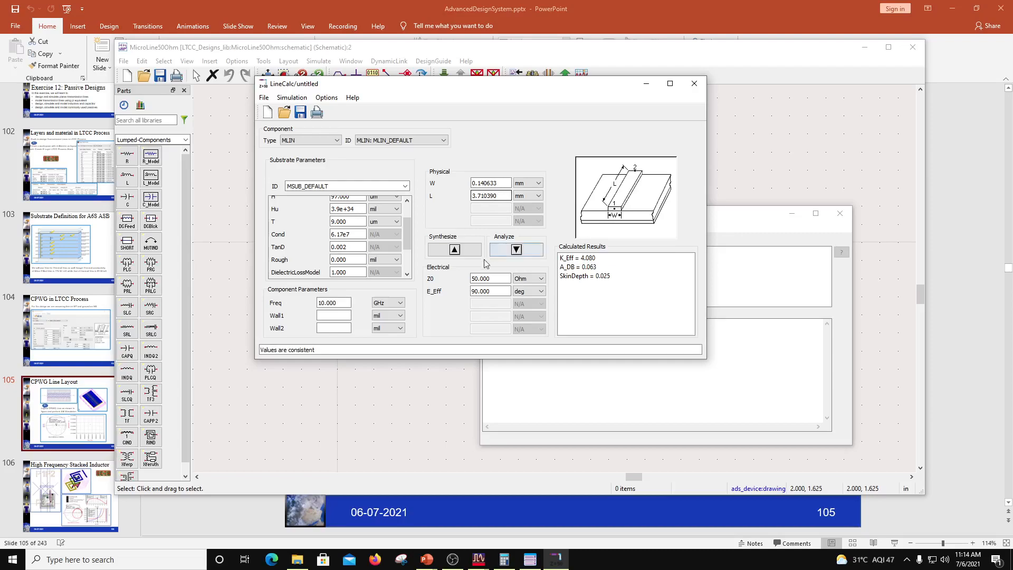
click(477, 292)
Capture the LineCalc window with Snipping Tool and move the capture aside to keep it as a reference.
click(399, 559)
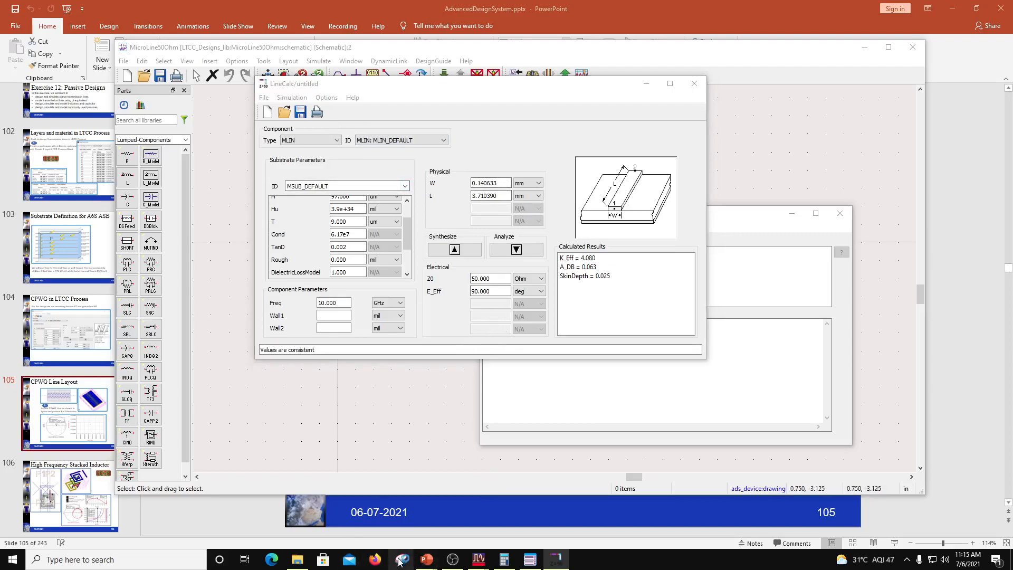
click(449, 128)
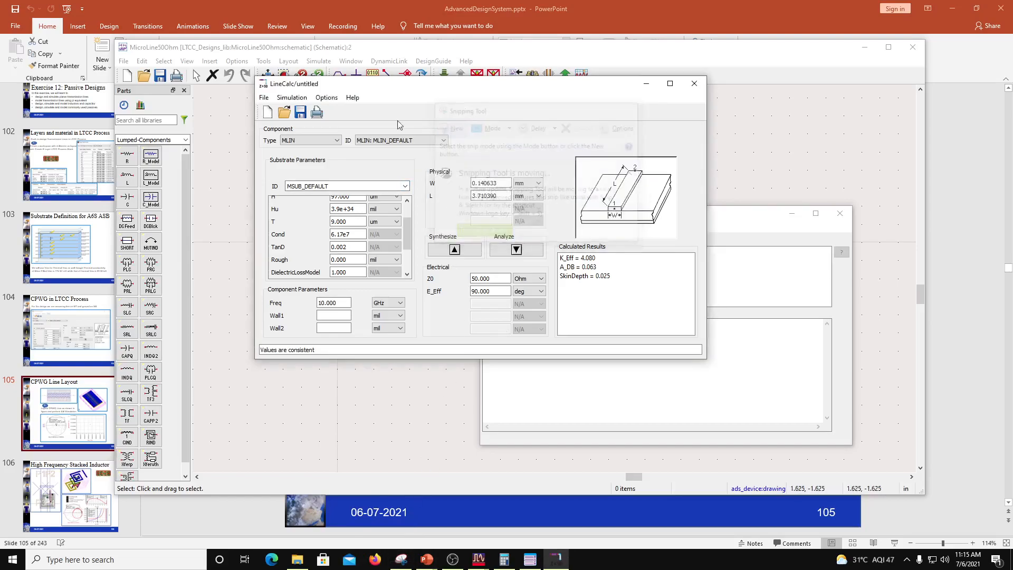
drag(256, 78, 702, 357)
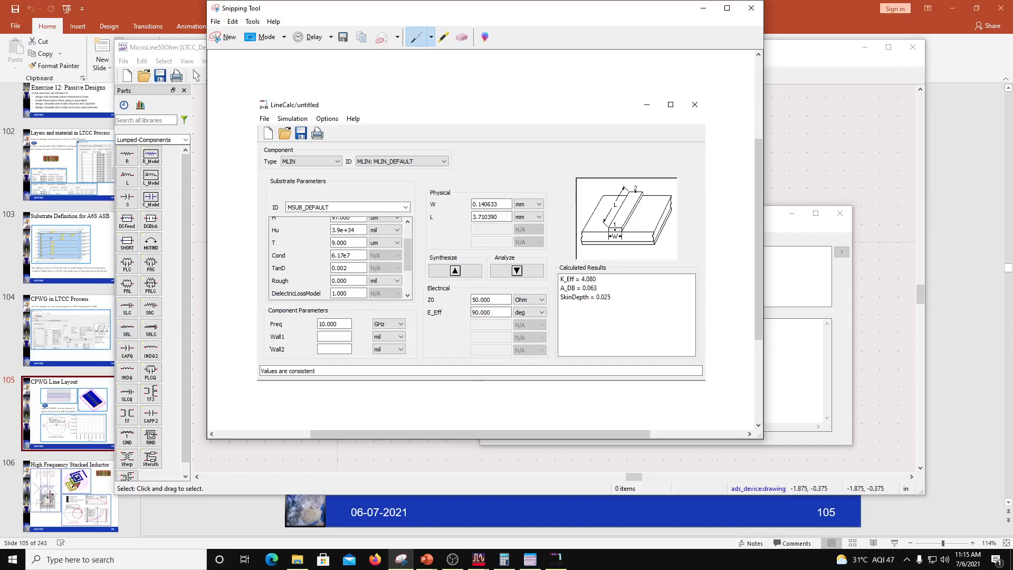
drag(248, 16, 56, 37)
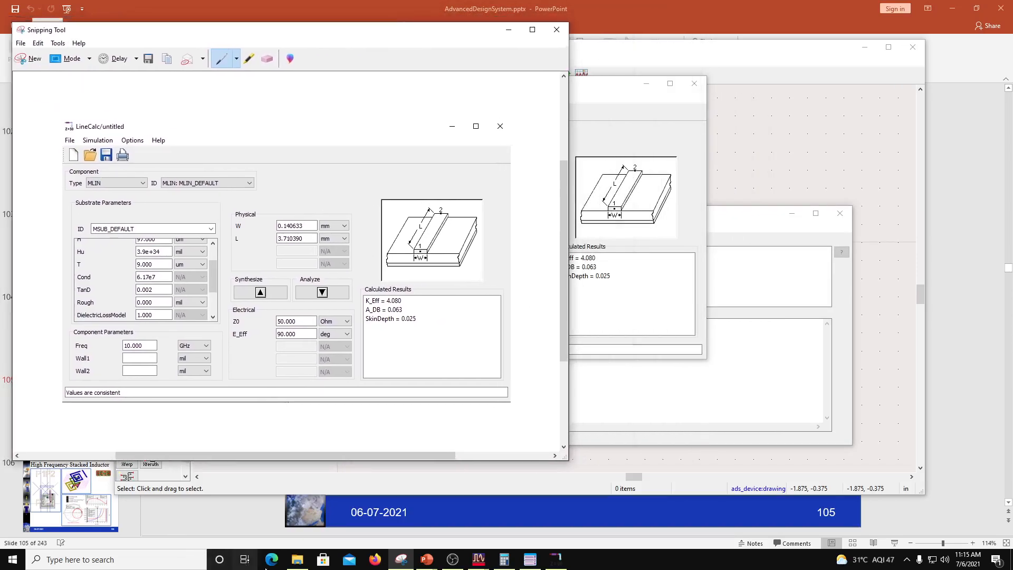
Close the LineCalc, hpeesofsim simulation and MicroLine50Ohm schematic windows.
click(482, 563)
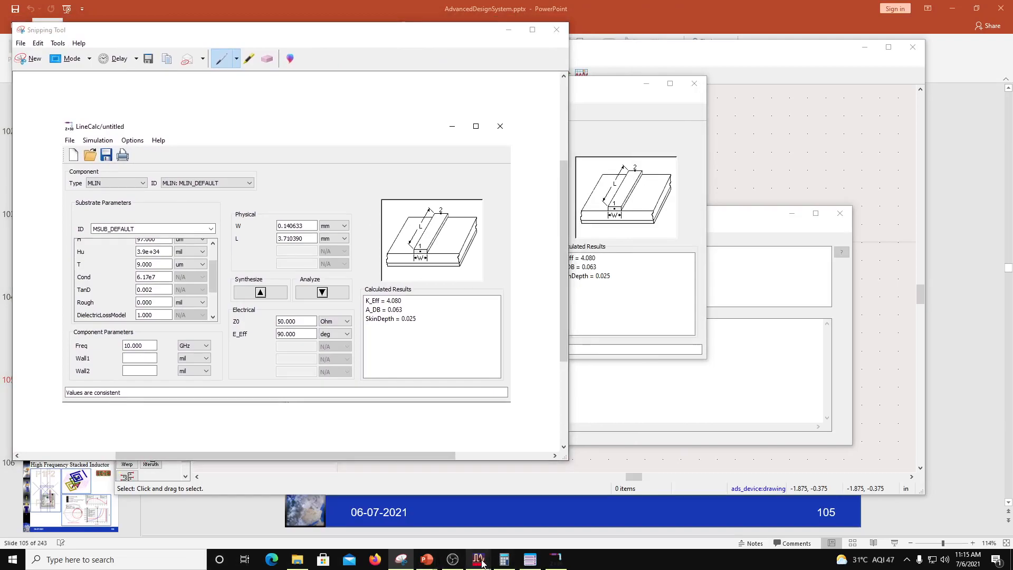
click(659, 87)
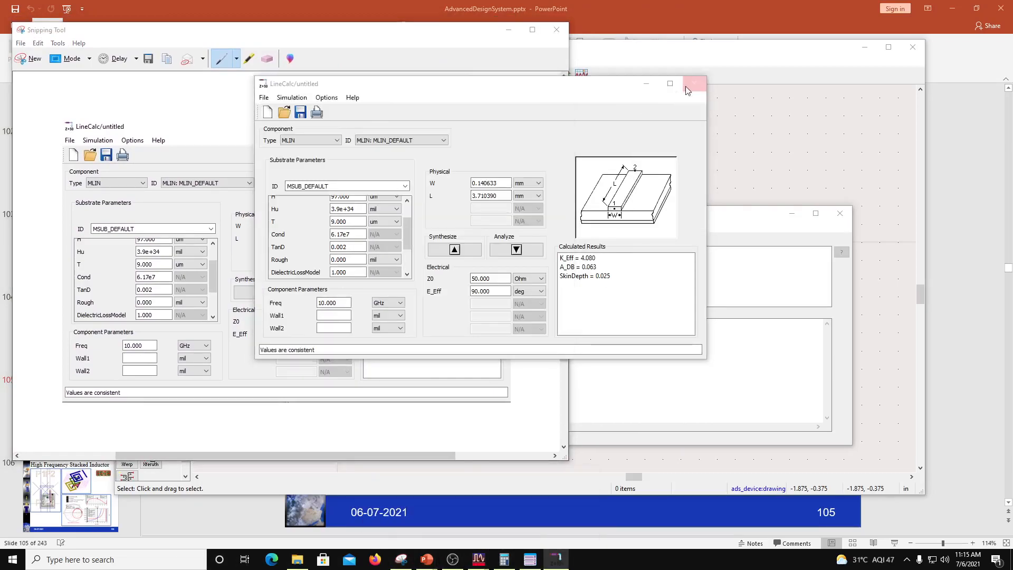
click(689, 85)
click(358, 163)
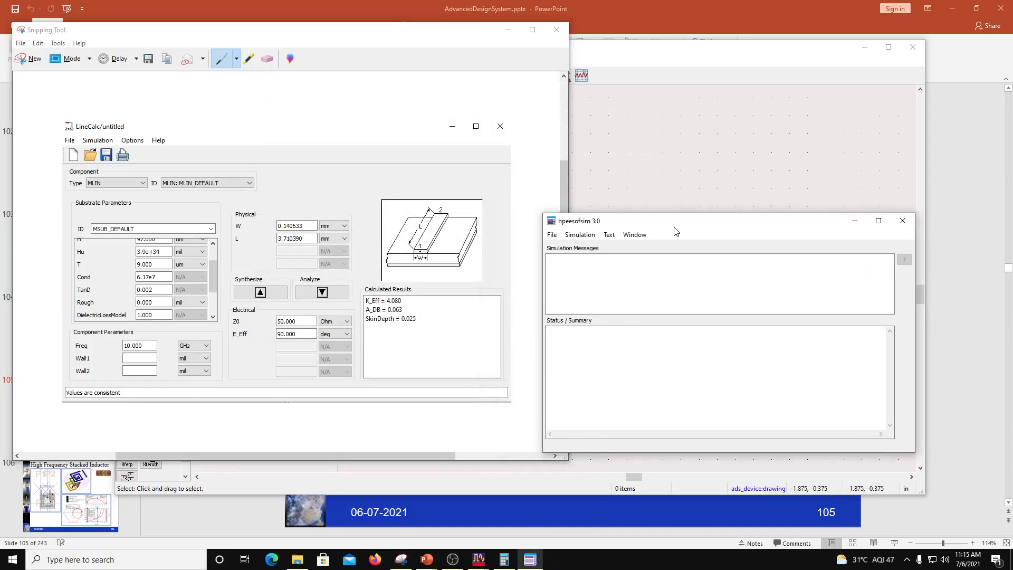
click(903, 221)
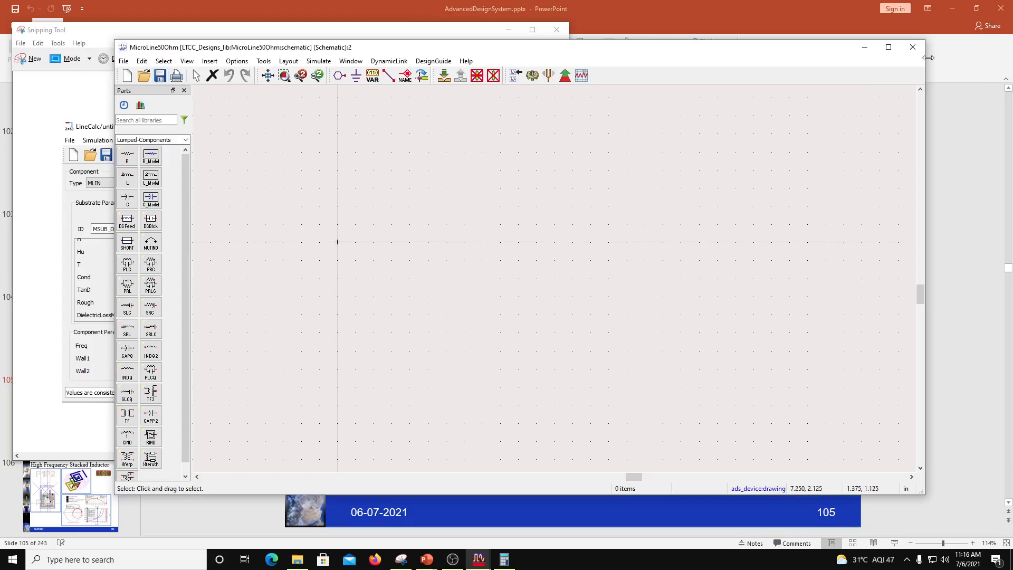
click(912, 47)
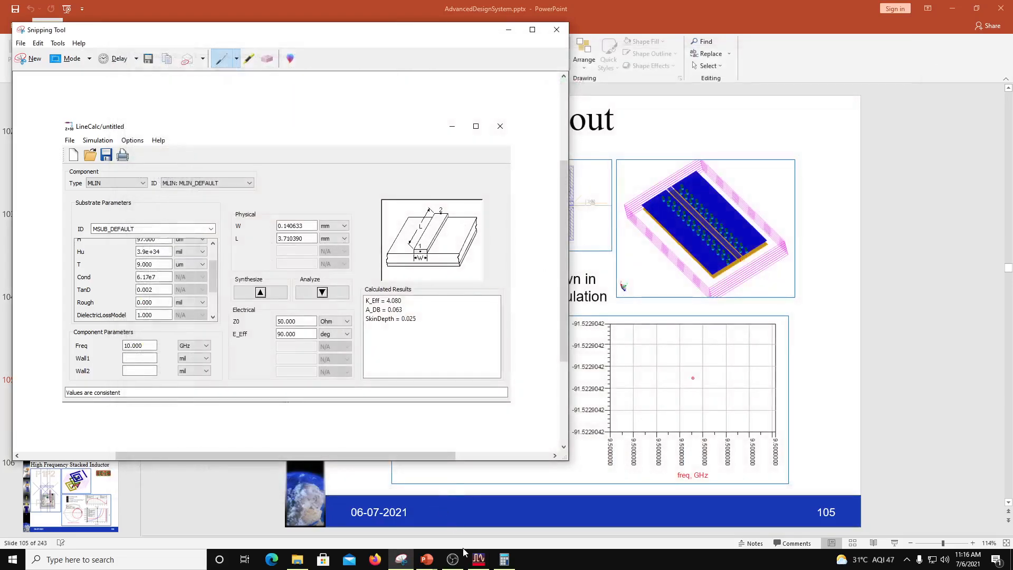
In the Advanced Design System main window, create a new layout view for the MicroLine50Ohm cell and maximize its window.
click(473, 559)
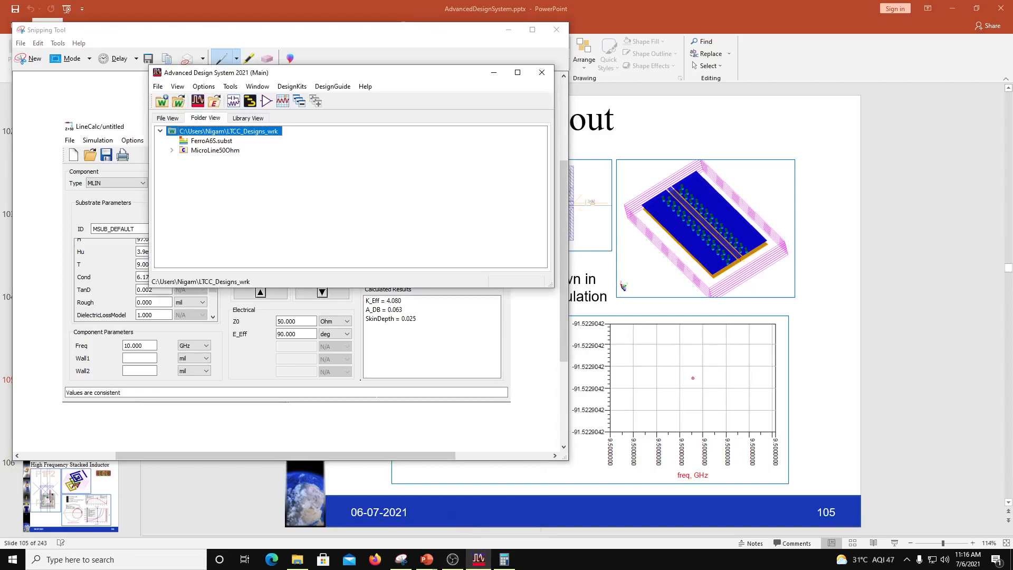
click(172, 150)
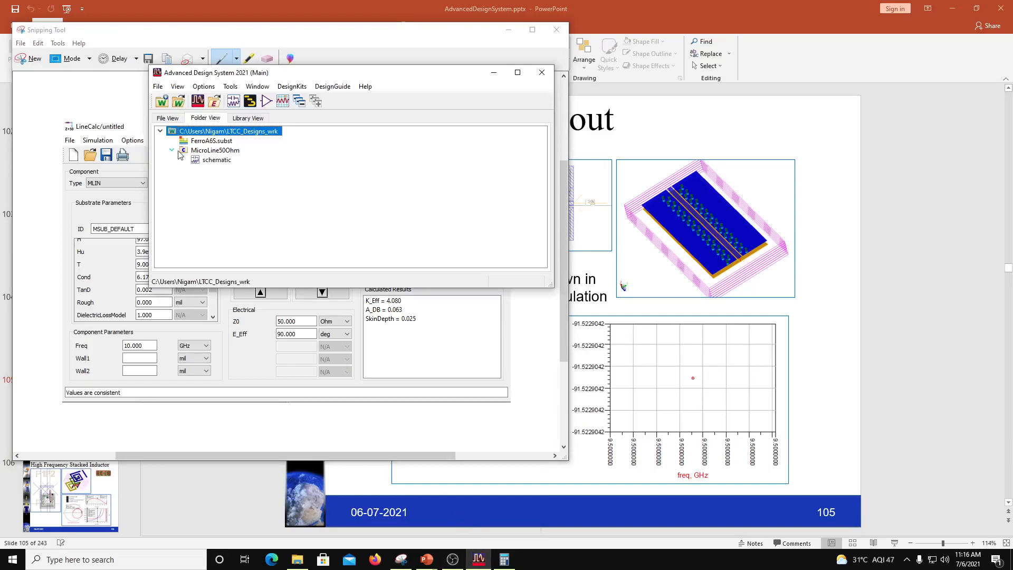
right_click(212, 152)
mouse_move(316, 176)
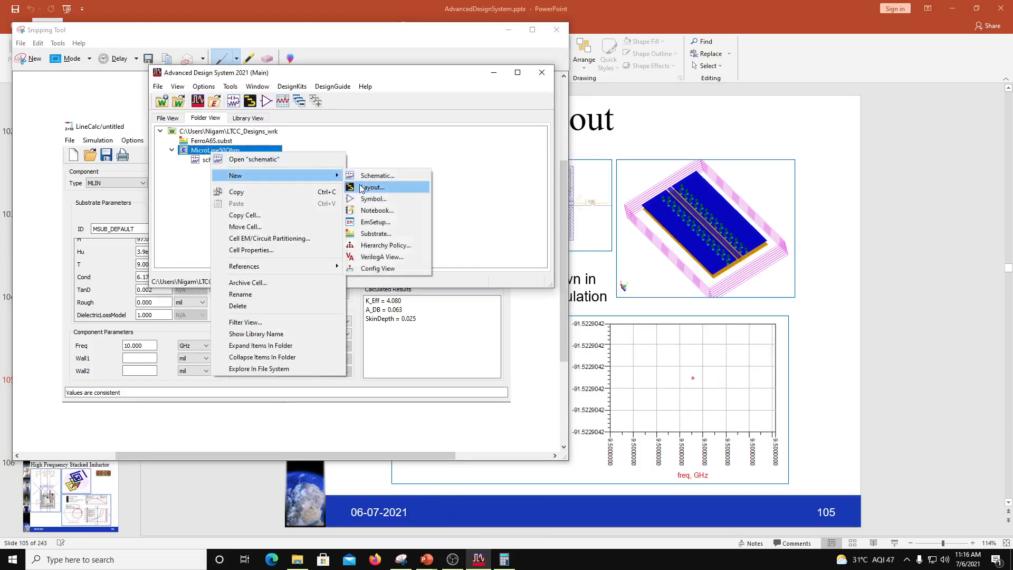
click(361, 187)
click(337, 207)
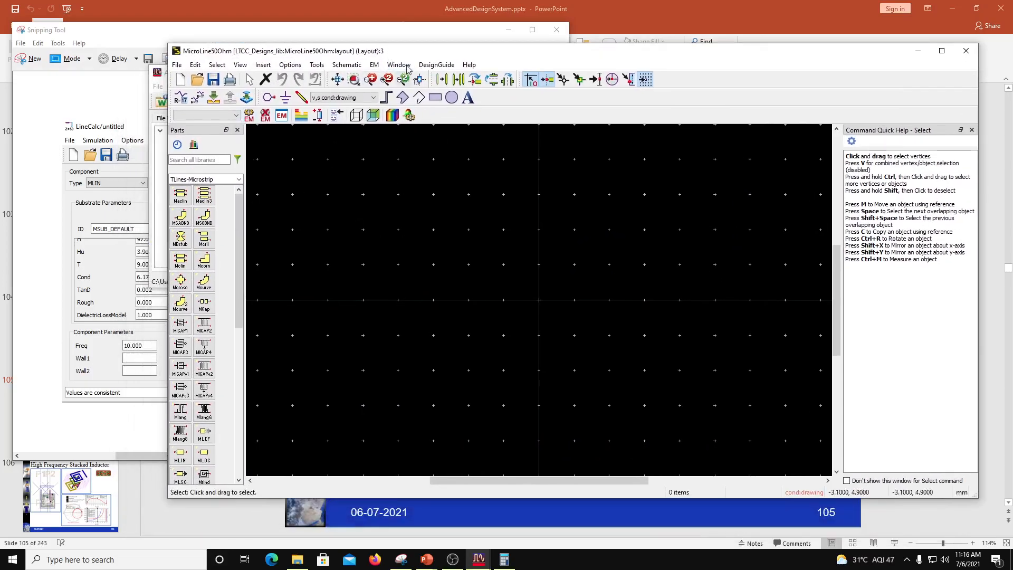
double_click(429, 50)
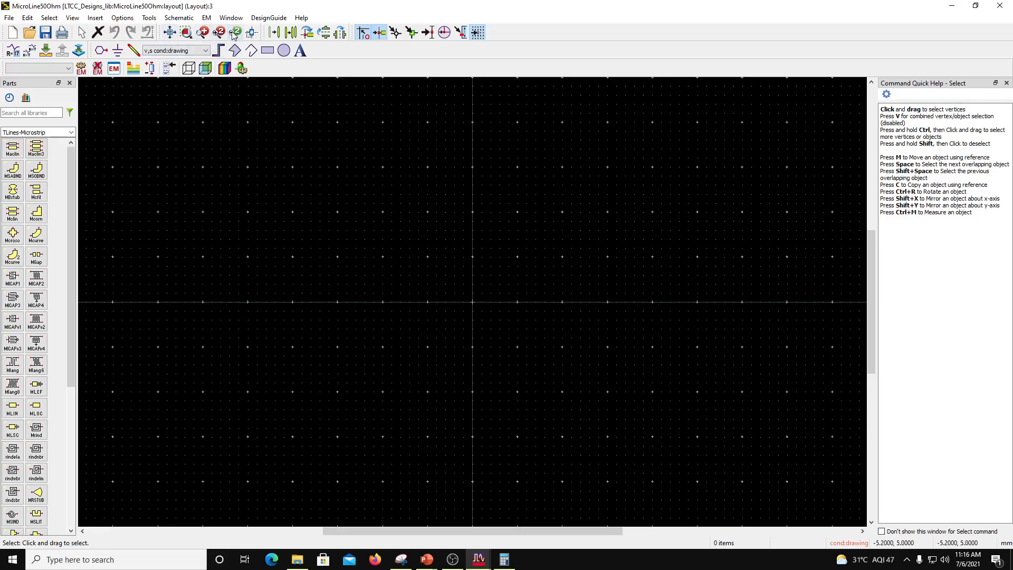
click(202, 33)
click(448, 278)
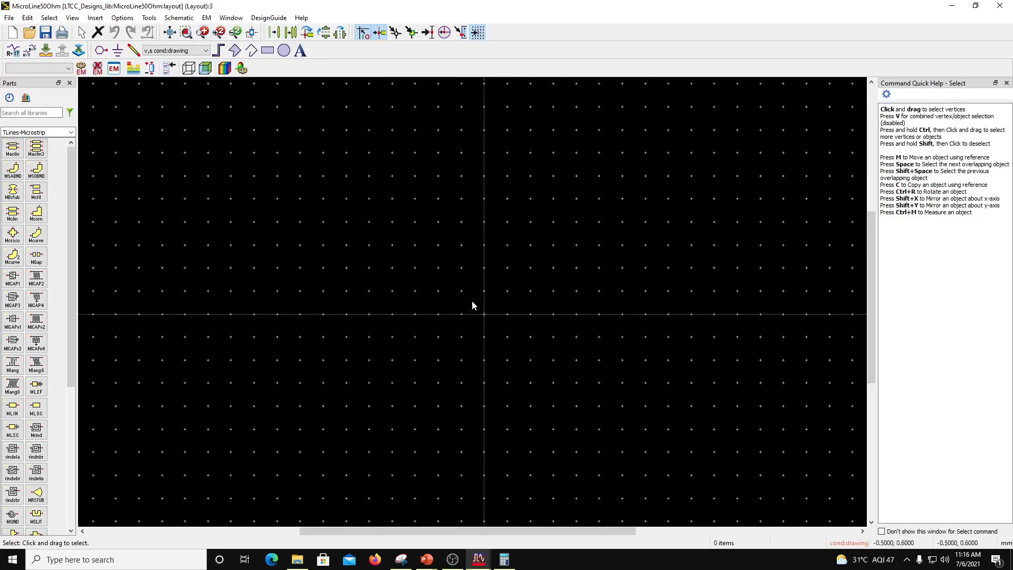
scroll(472, 305, up, 1)
scroll(472, 300, down, 1)
scroll(472, 299, up, 1)
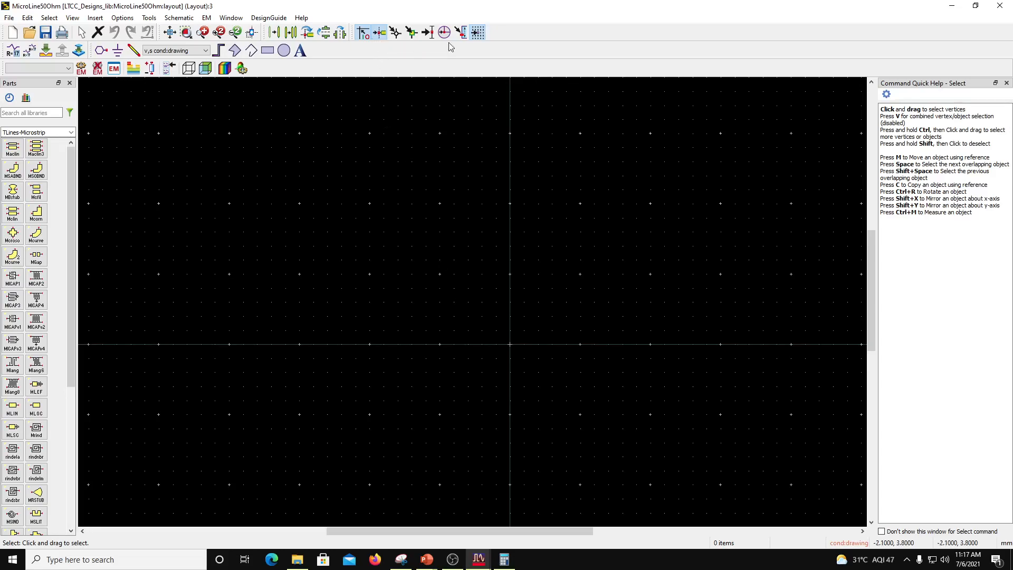
click(476, 34)
Set the layout's snap grid distance to 0.01 and the snap grid per minor display grid to 1 in X and Y, and apply.
click(122, 19)
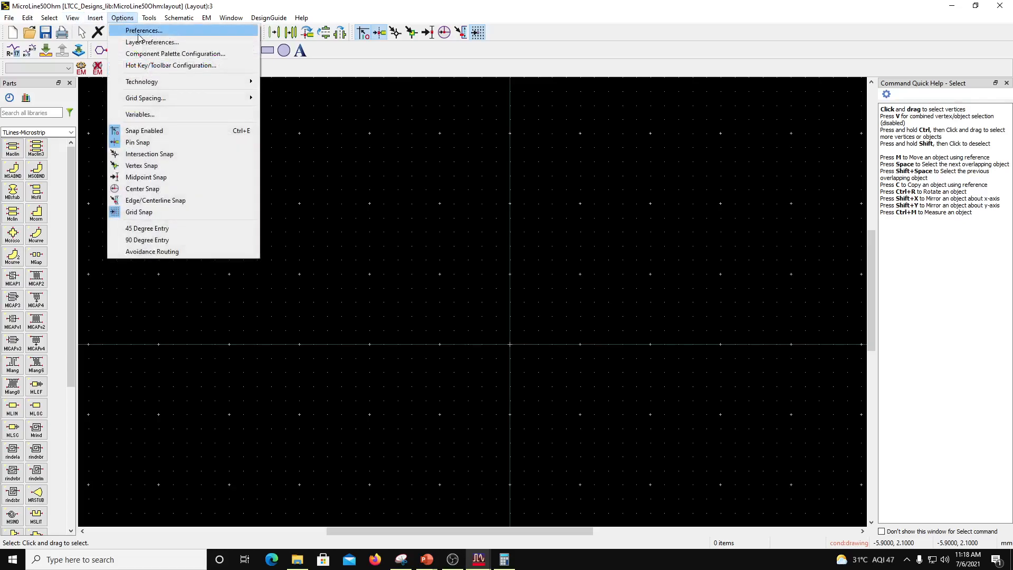
click(141, 31)
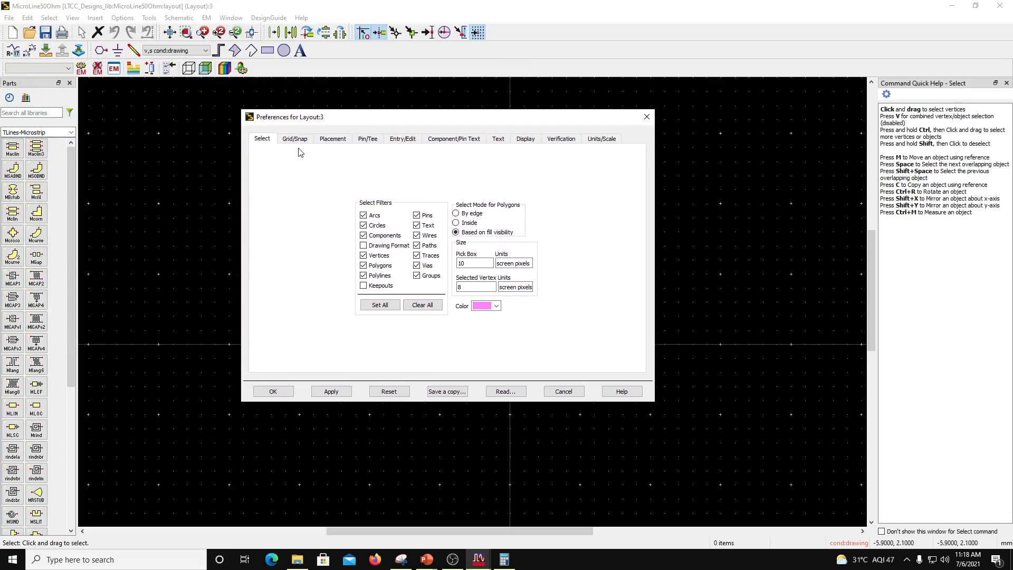
click(295, 139)
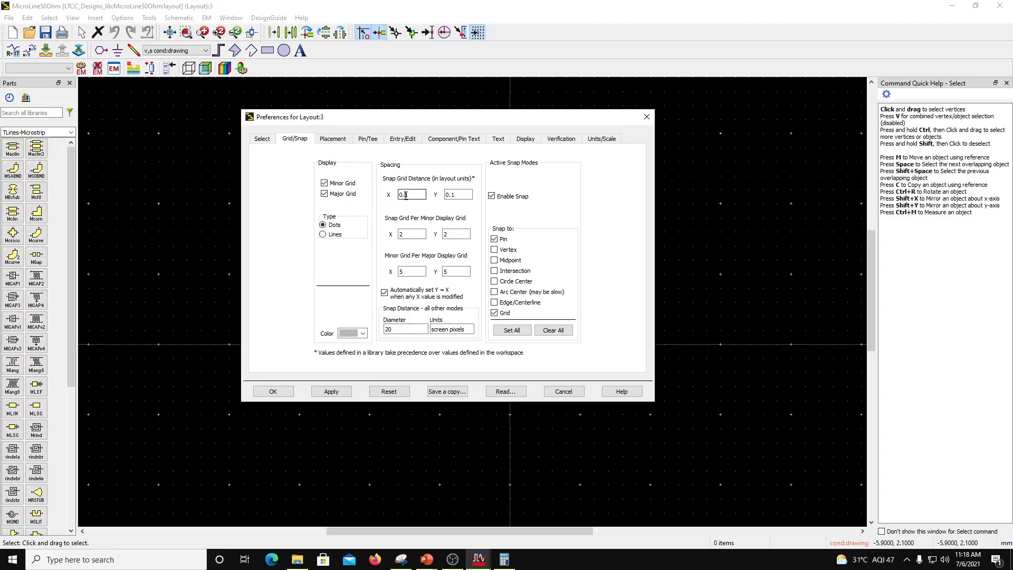
click(409, 235)
text(0)
double_click(406, 235)
text(1)
double_click(406, 272)
click(335, 392)
drag(435, 120, 215, 150)
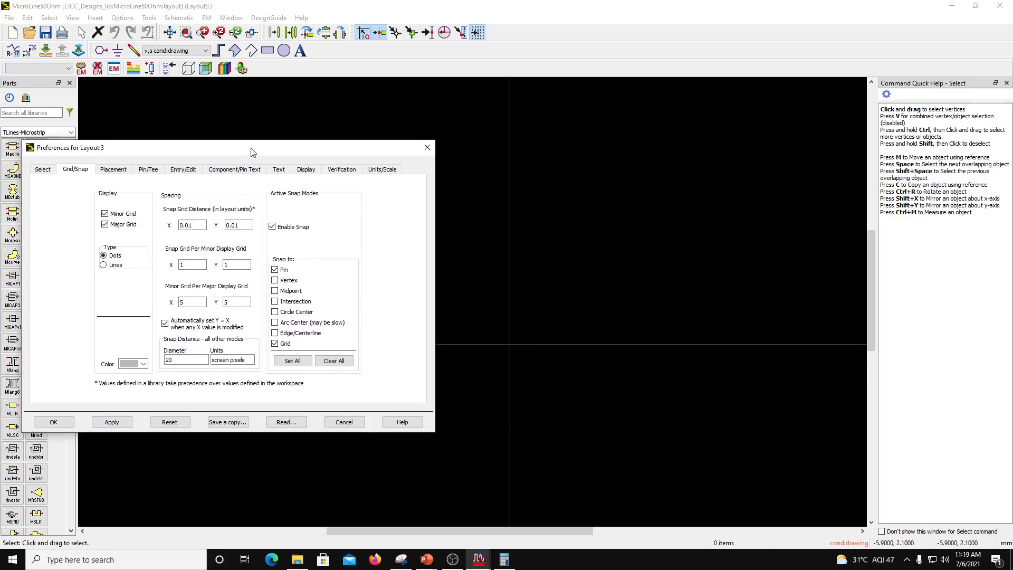
drag(252, 149, 479, 147)
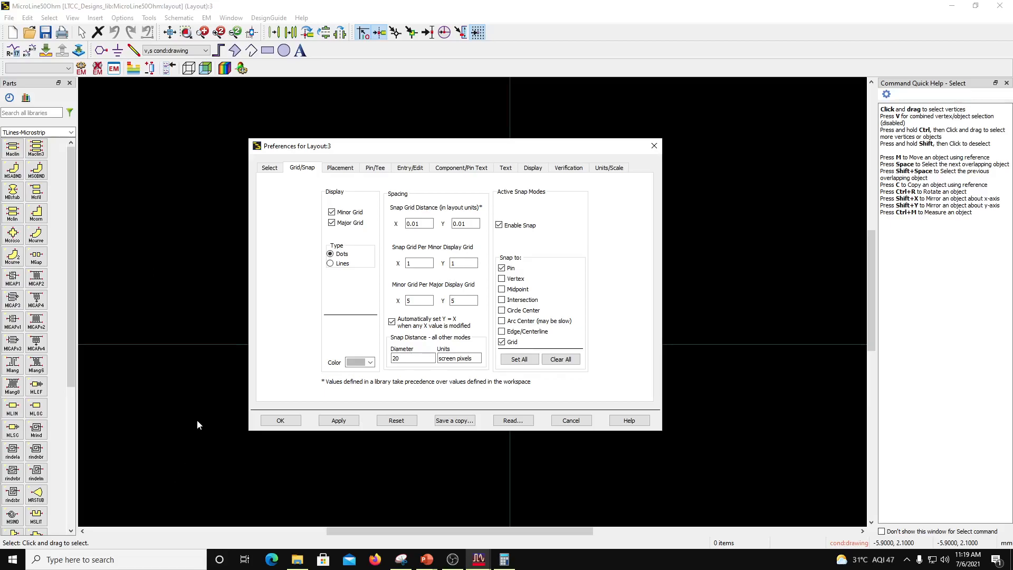
Save a copy of the layout preferences as layout.prf in the LTCC_Designs_wrk folder and accept the preferences.
click(453, 420)
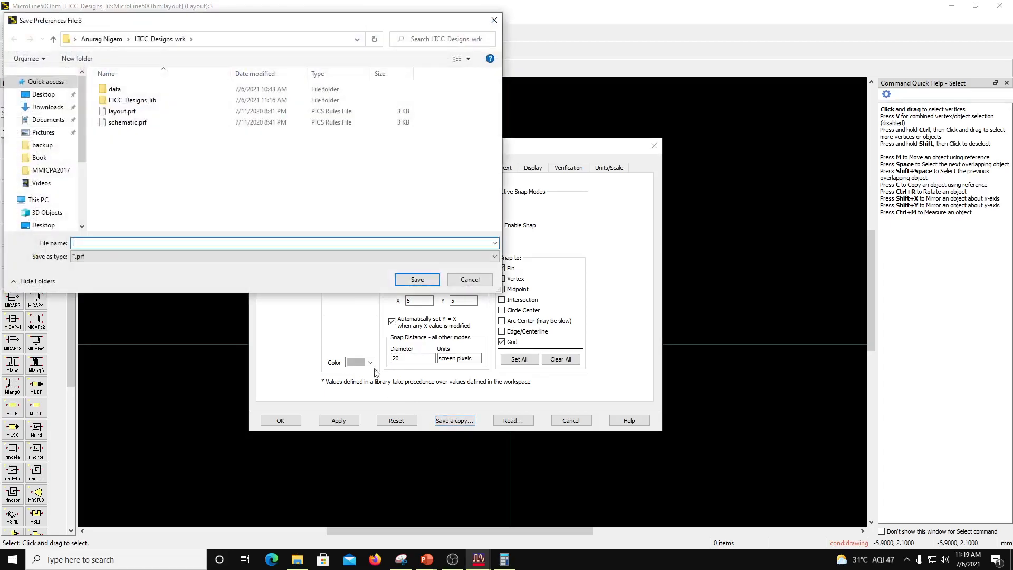
drag(250, 26, 480, 117)
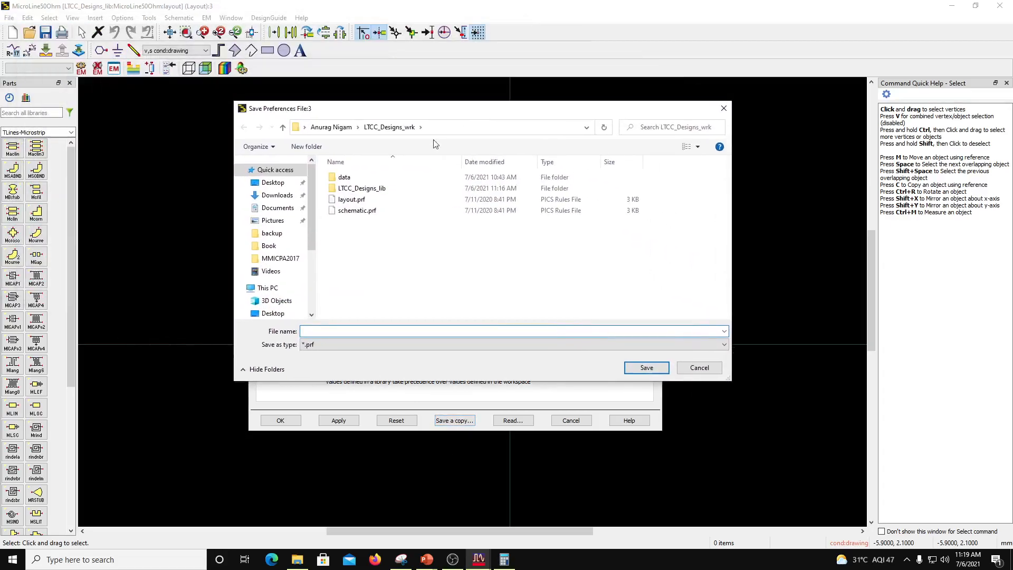
click(363, 203)
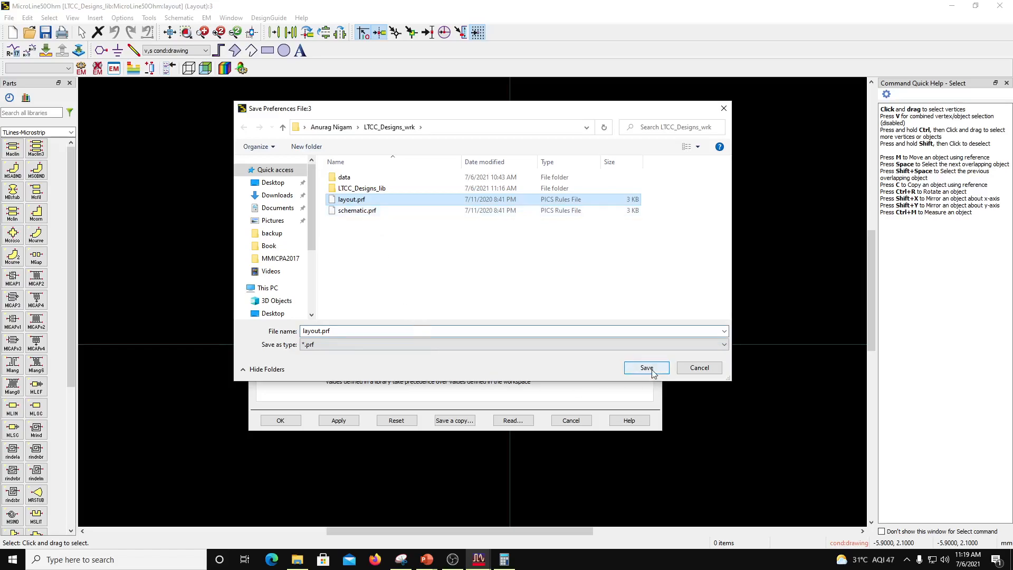
click(652, 373)
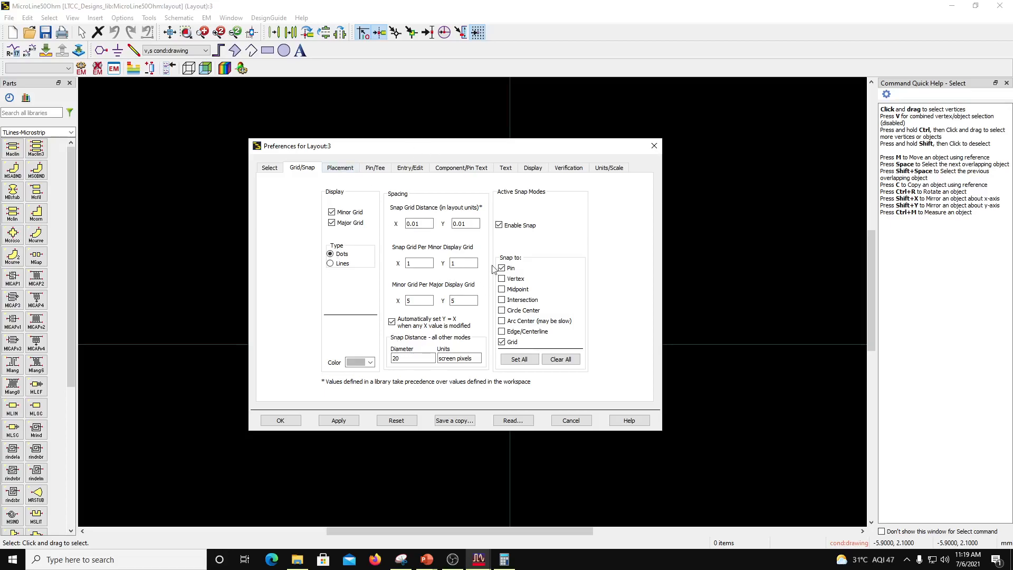
click(446, 421)
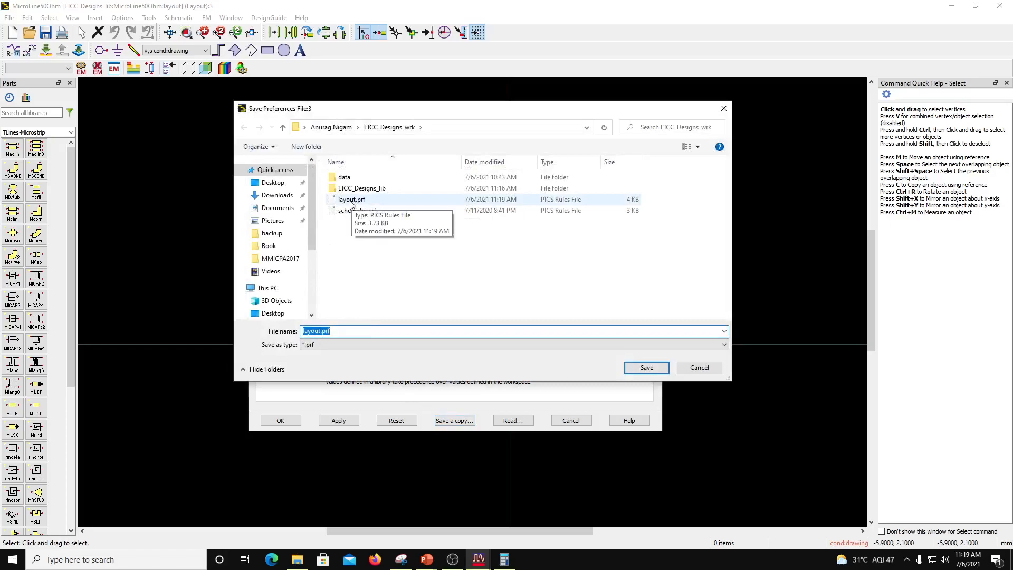
click(646, 369)
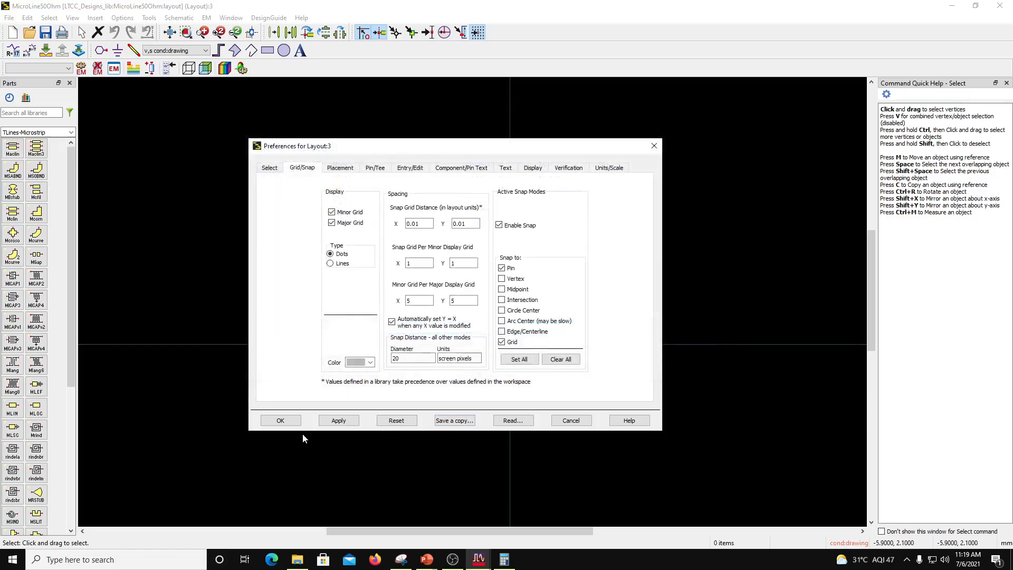
click(279, 421)
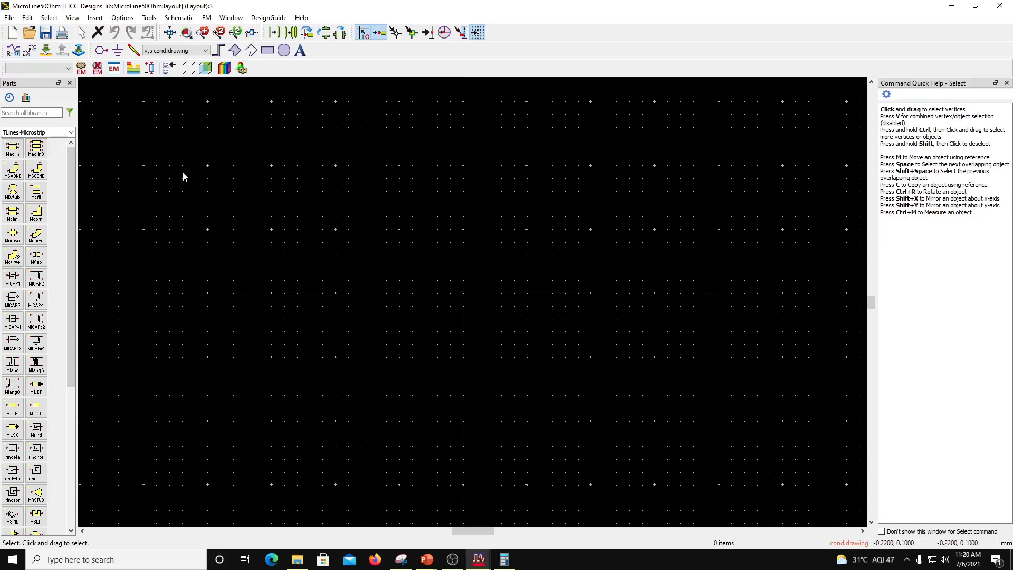
Make M7:drawing the active drawing layer of the layout.
click(203, 51)
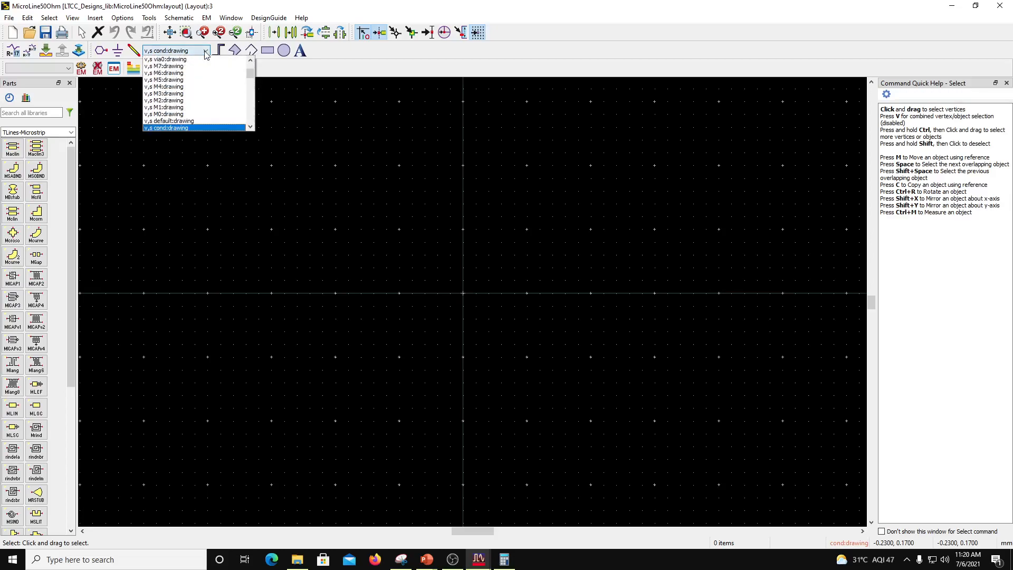
scroll(194, 105, up, 2)
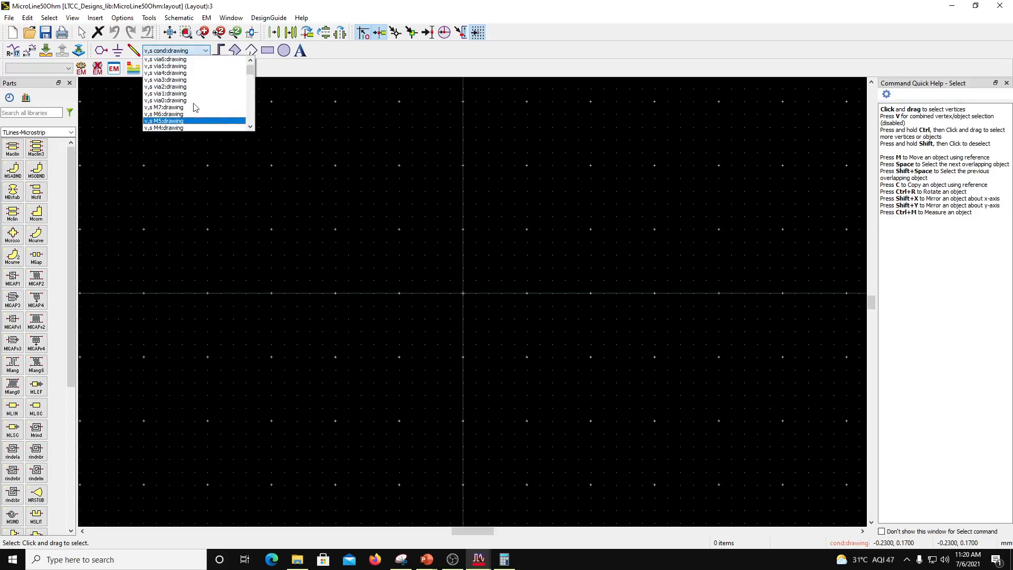
click(176, 107)
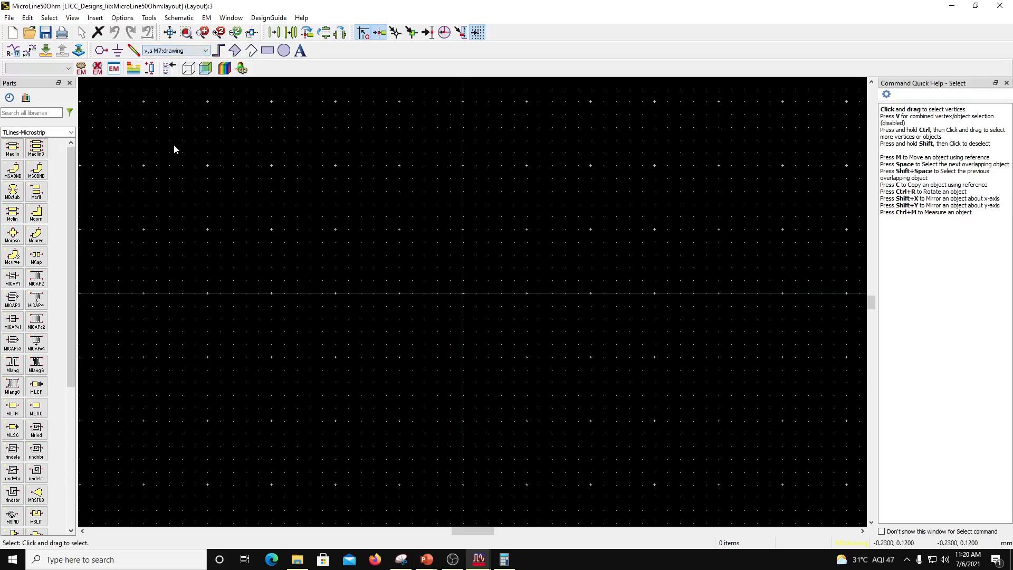
click(175, 51)
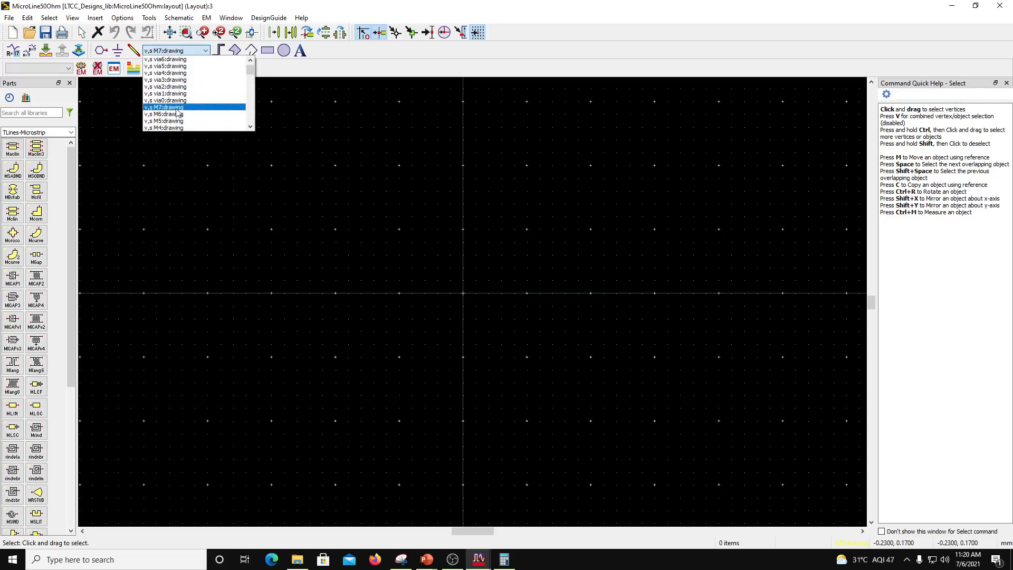
click(177, 108)
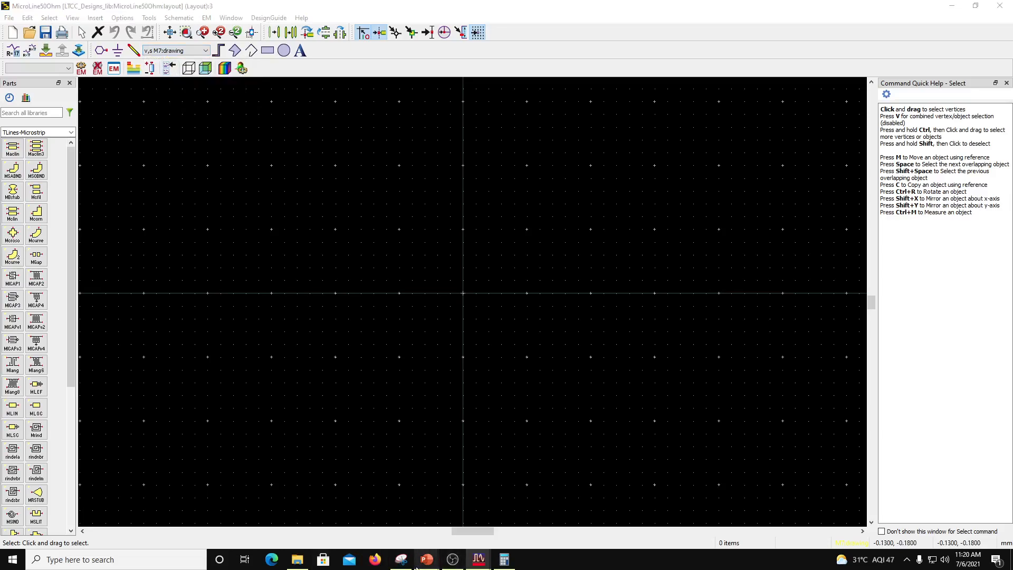
Switch to PowerPoint to examine the layer stack on the Substrate Definition for A6S ASB slide, and return to the MicroLine50Ohm layout.
mouse_move(425, 561)
click(370, 510)
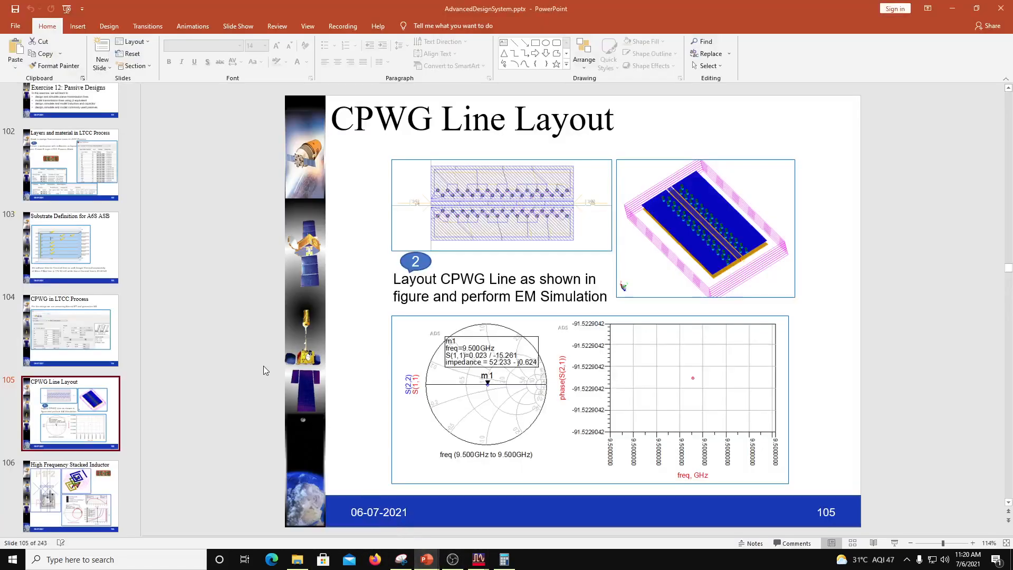
click(85, 235)
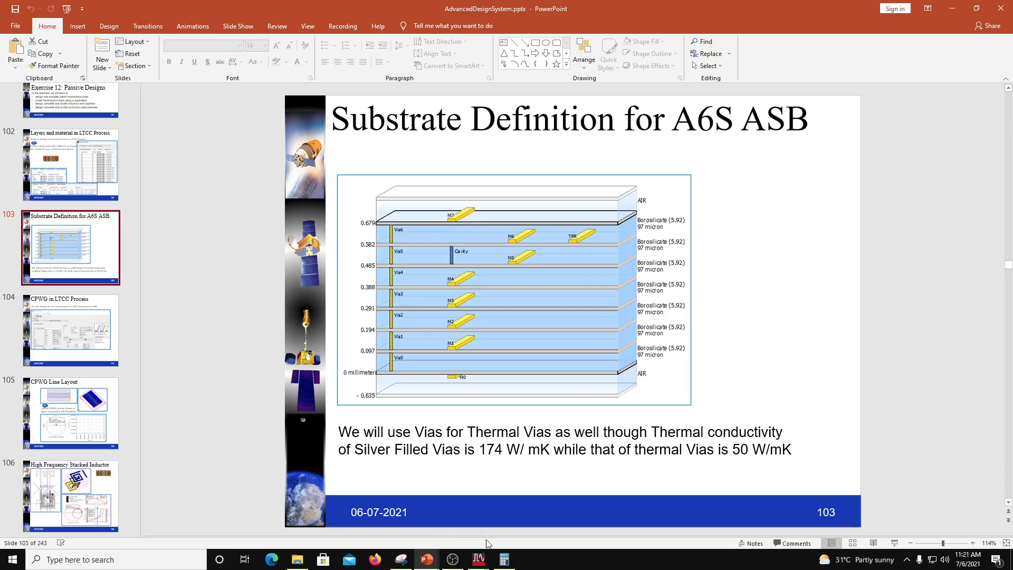
mouse_move(485, 552)
click(521, 517)
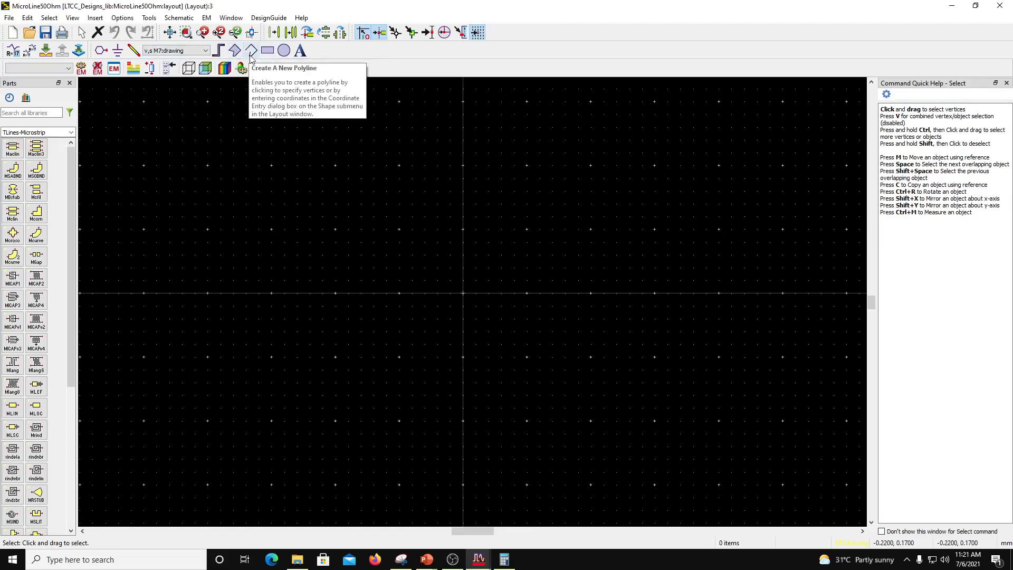
Start a Path on M7 with Truncate end style and set its width to 0.140 mm, consulting the LineCalc capture in Snipping Tool.
click(219, 51)
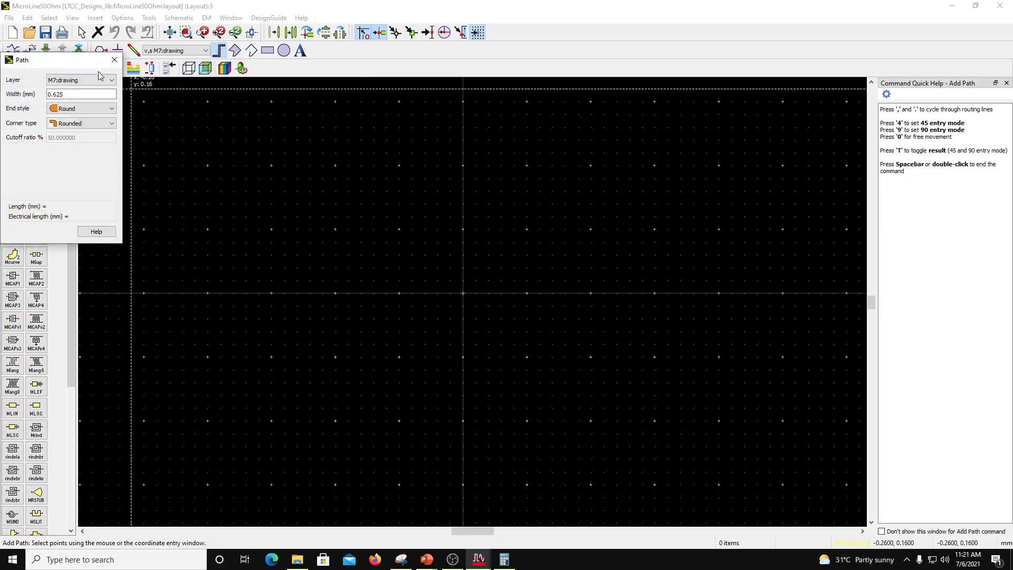
drag(72, 67, 319, 125)
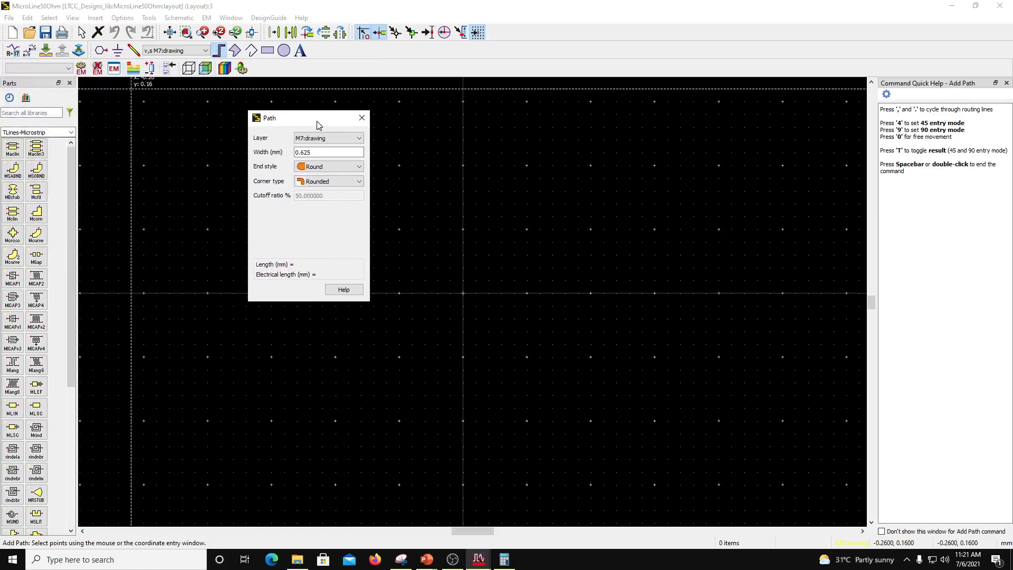
click(314, 168)
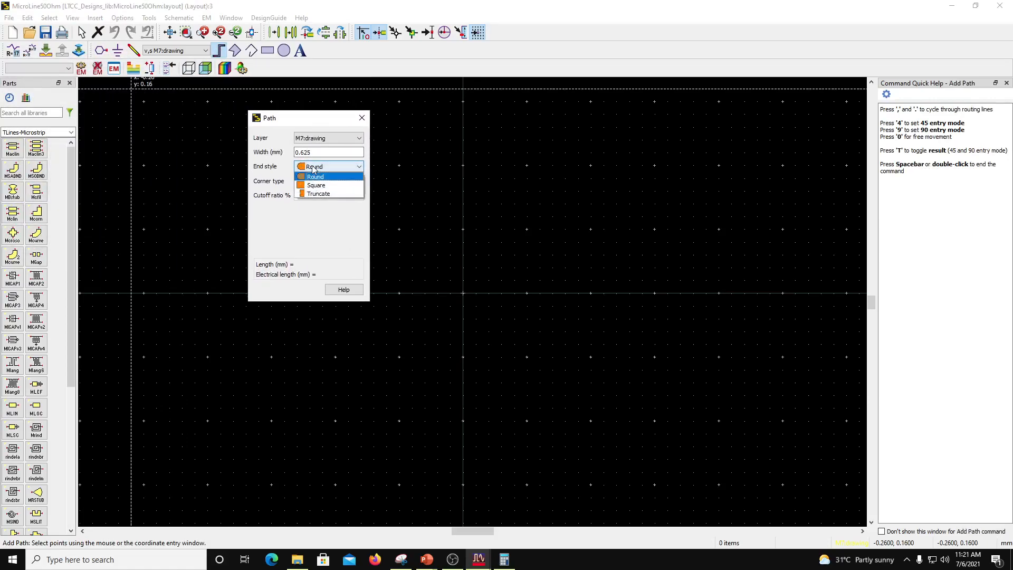
click(315, 194)
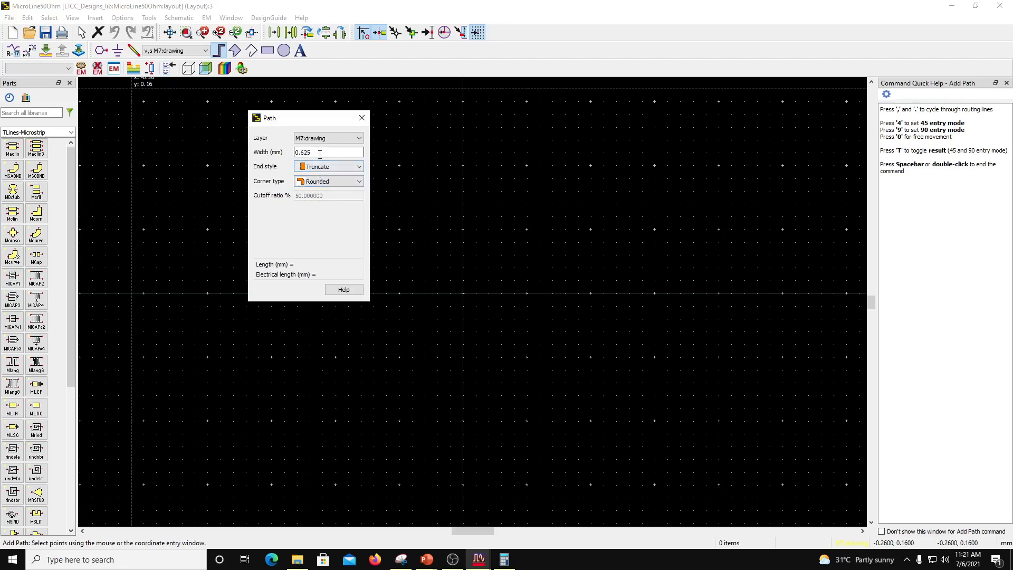
drag(314, 152, 305, 151)
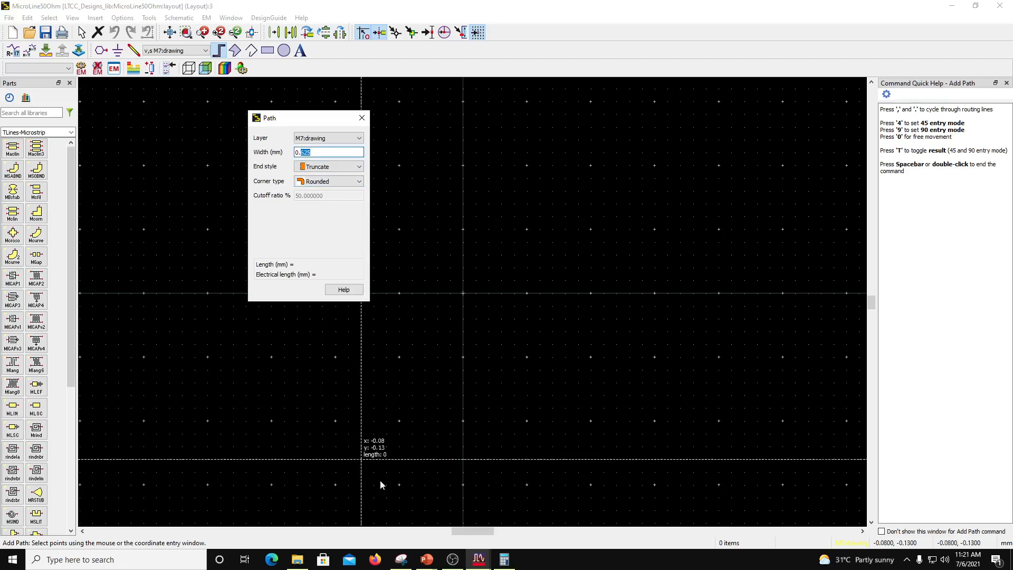
mouse_move(490, 566)
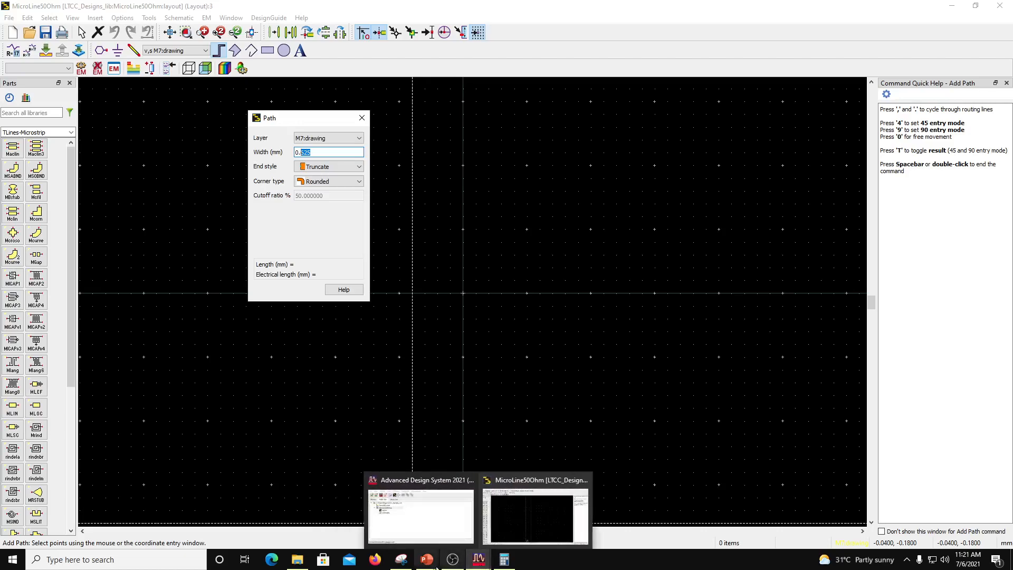
click(405, 566)
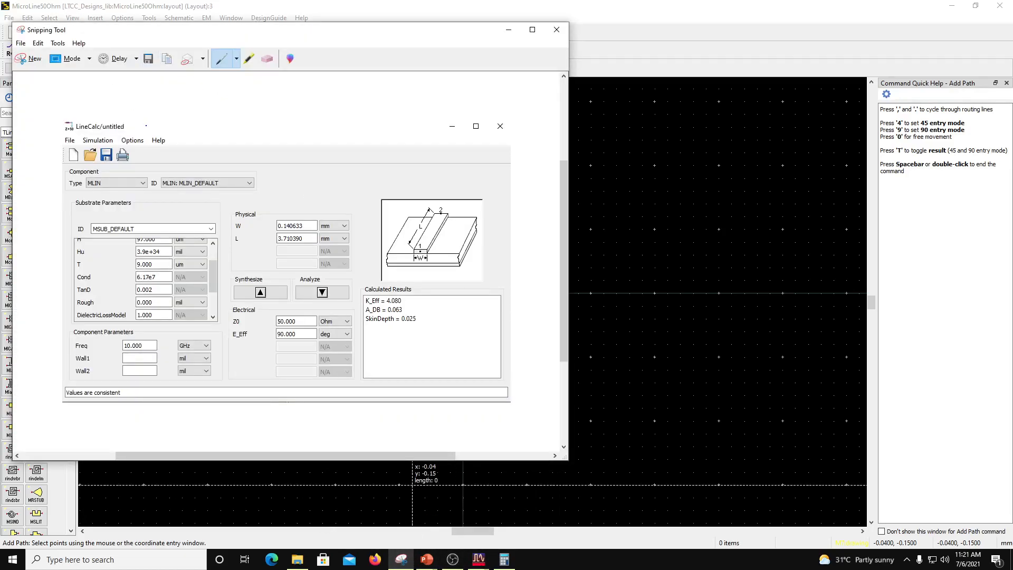
click(630, 2)
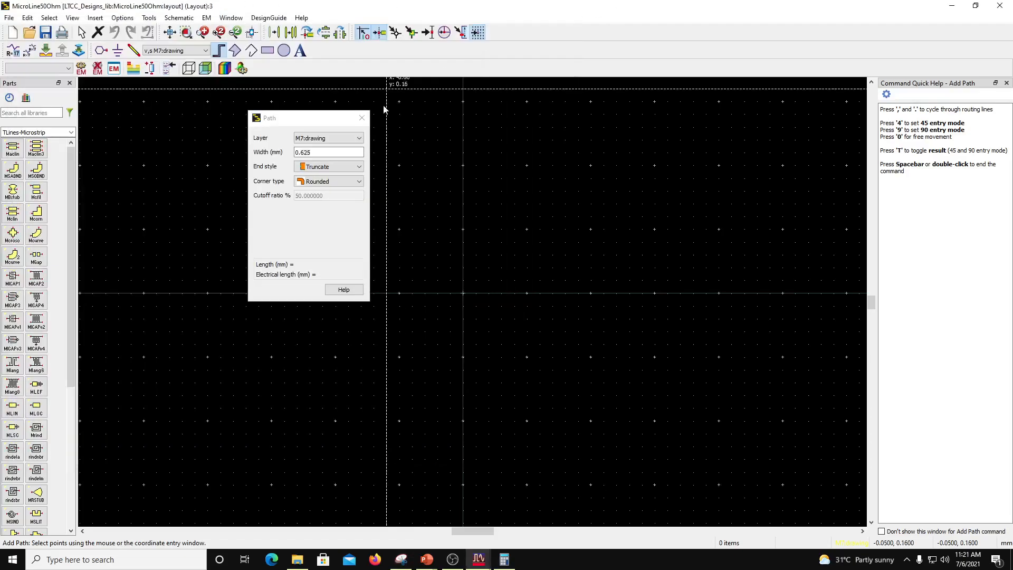
drag(311, 152, 301, 153)
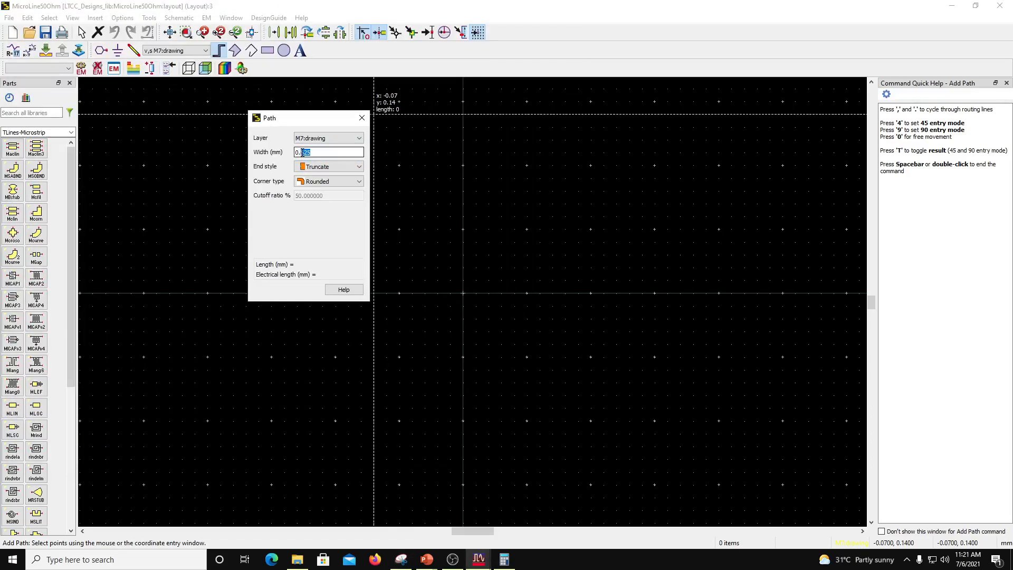
text(140)
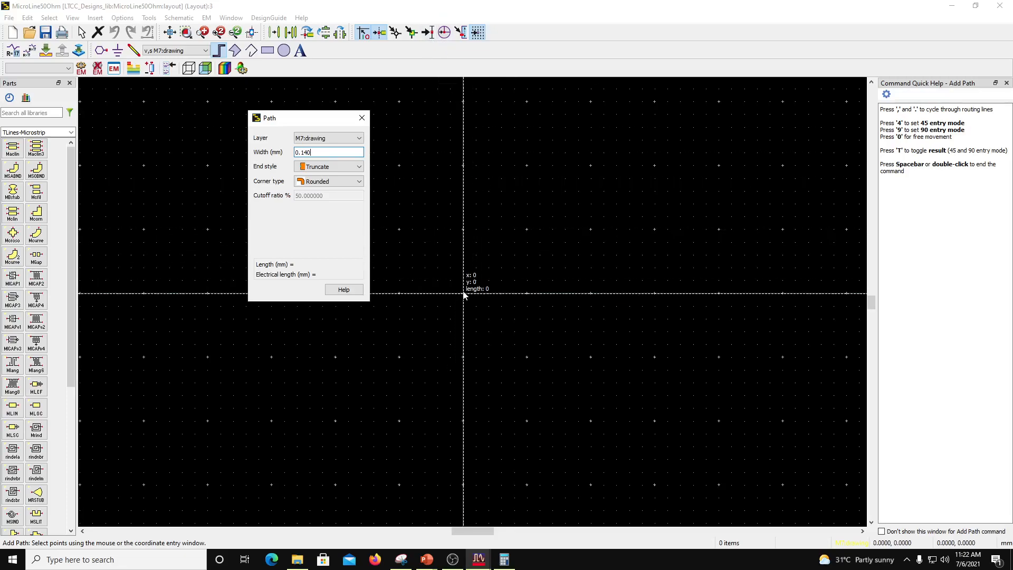
Place the first point of the 0.140 mm wide M7 path at the origin (0, 0).
scroll(465, 295, up, 1)
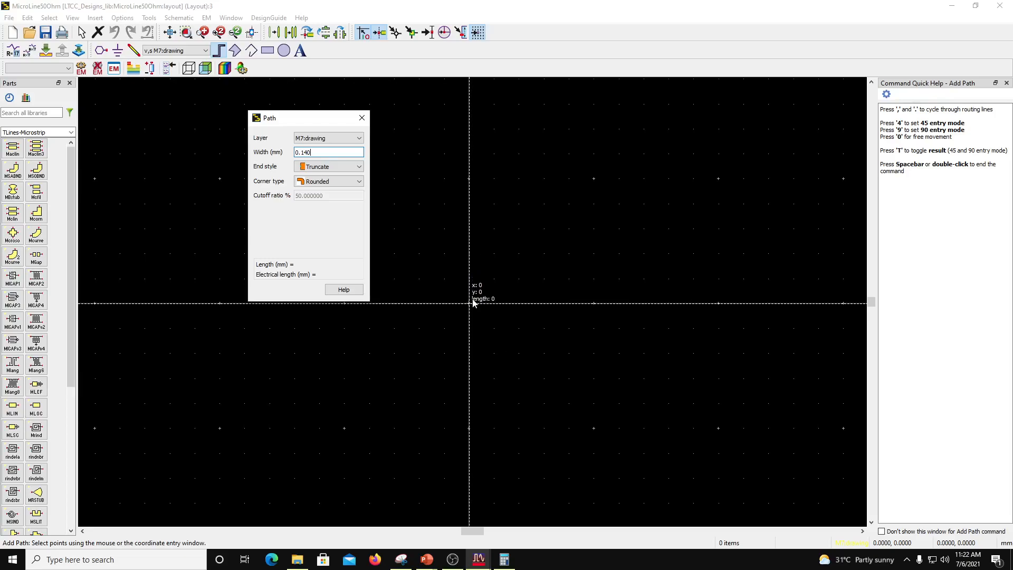
scroll(473, 302, up, 1)
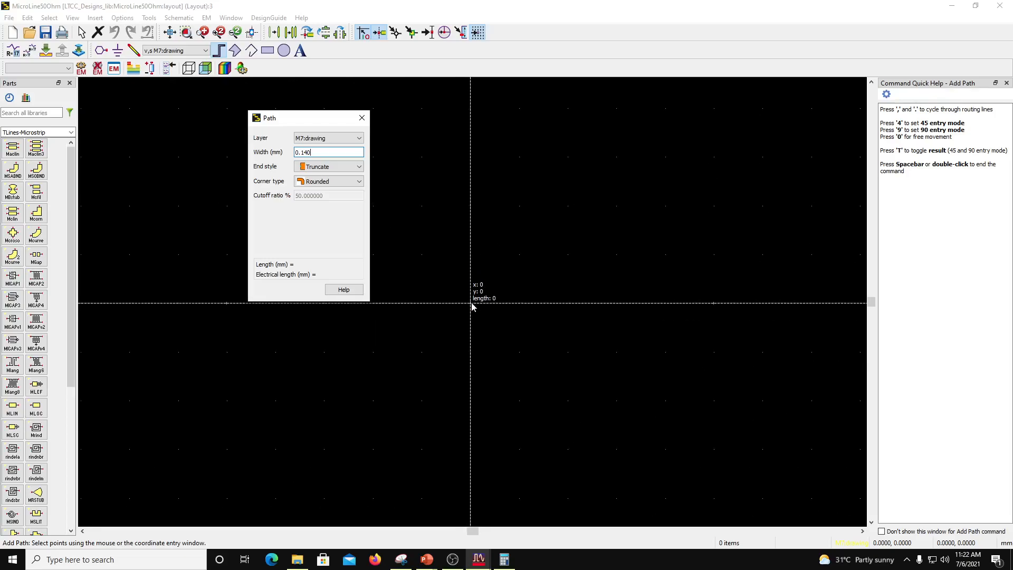
click(471, 304)
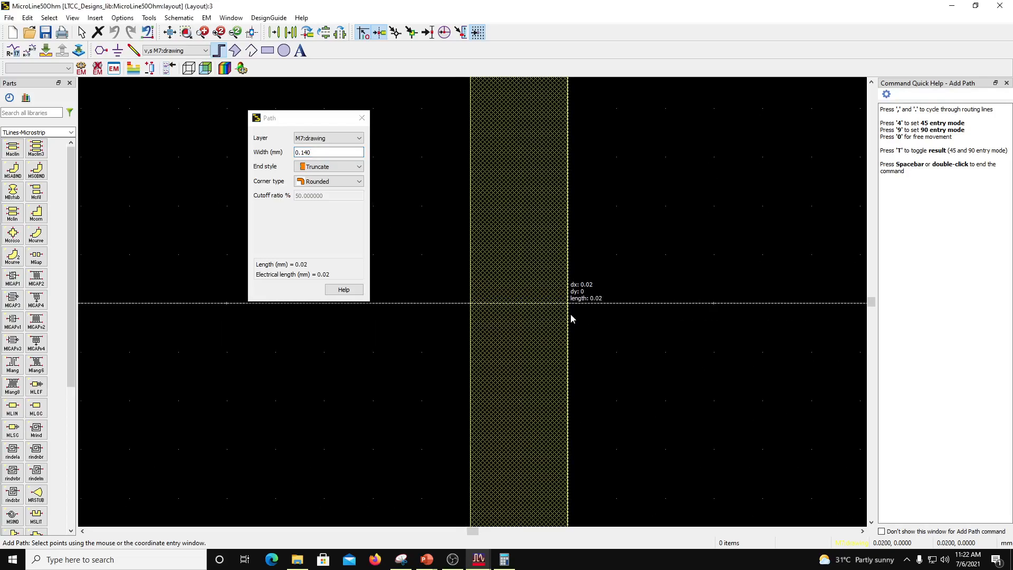
scroll(487, 307, down, 1)
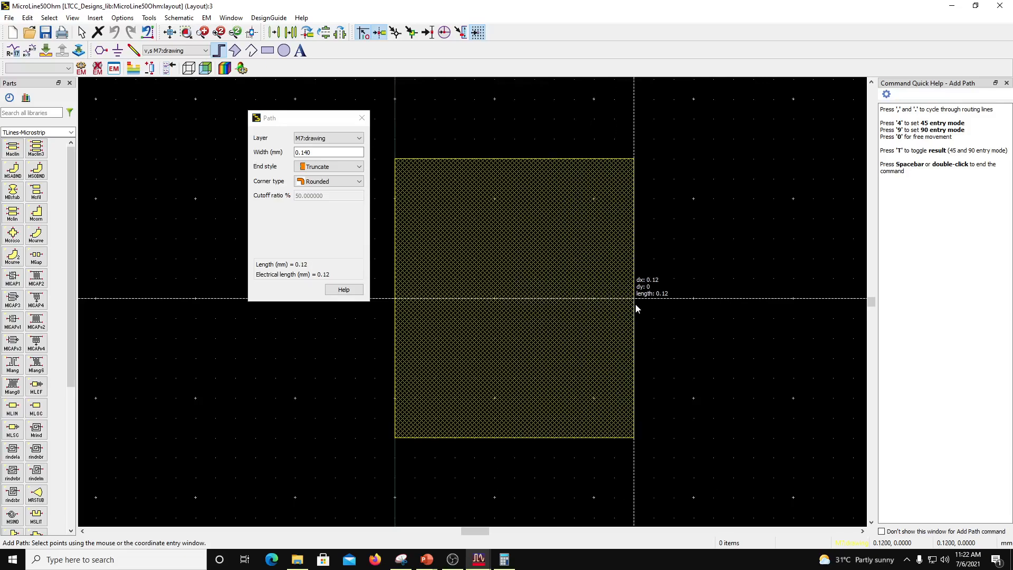
scroll(497, 305, down, 2)
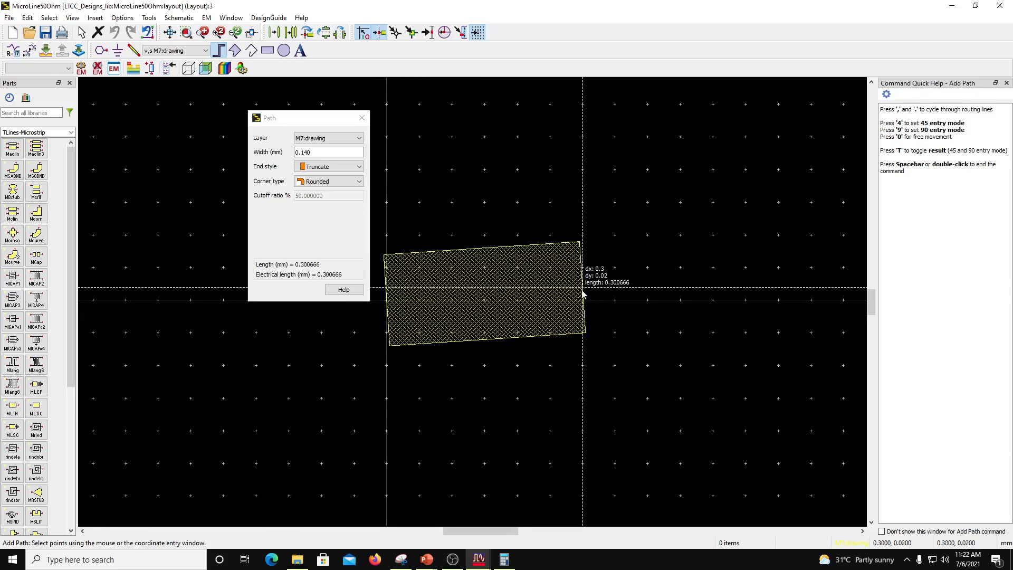
scroll(744, 280, down, 2)
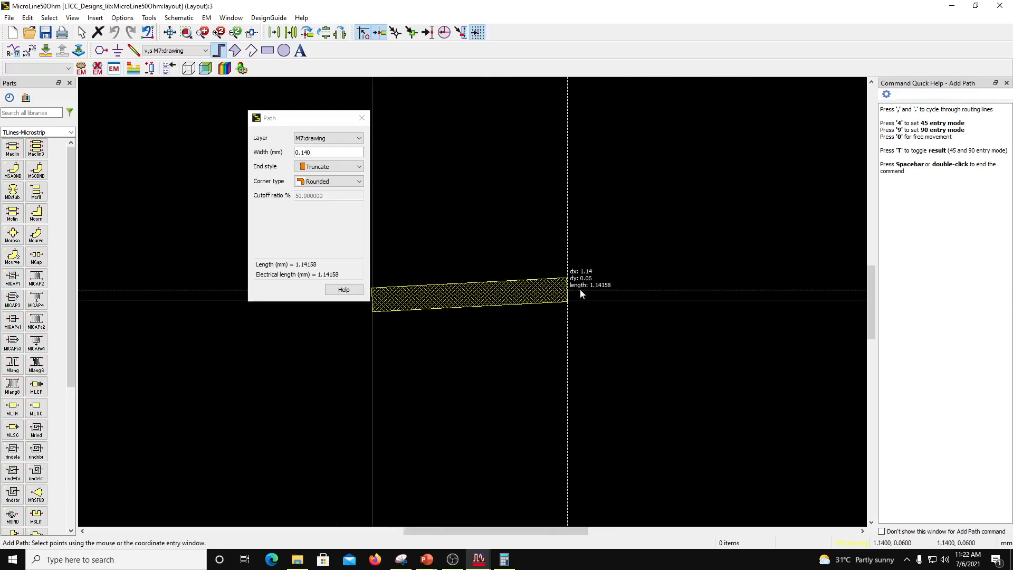
scroll(692, 296, down, 1)
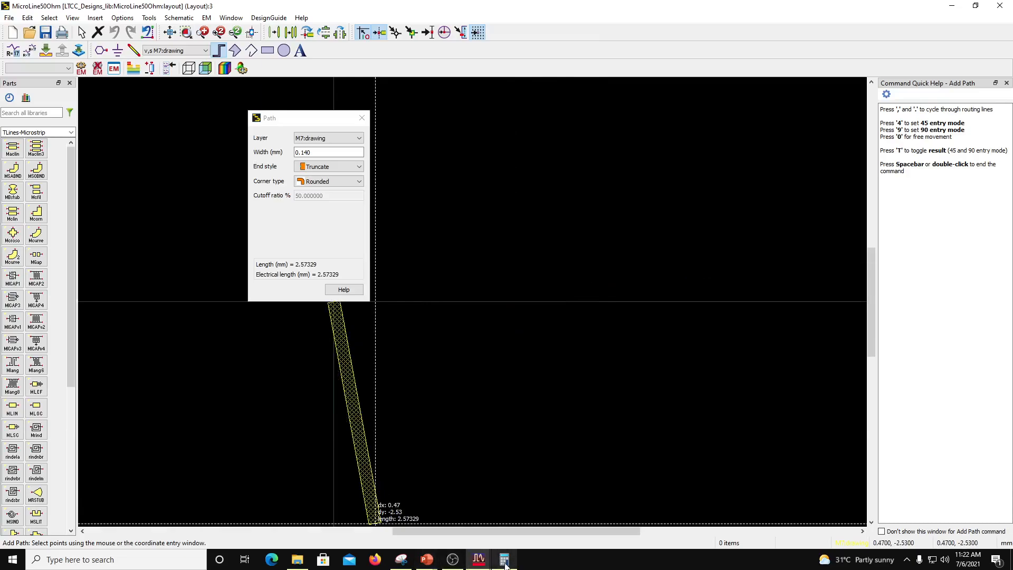
Consult the LineCalc capture in Snipping Tool, then finish the path horizontally at a length of 3.71 mm and leave the Path command.
click(408, 565)
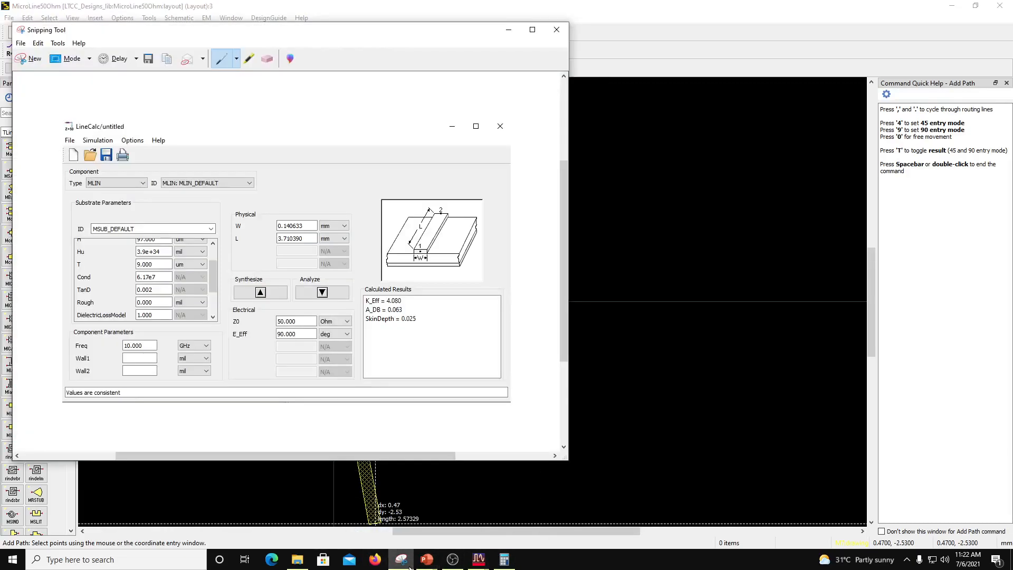
click(410, 565)
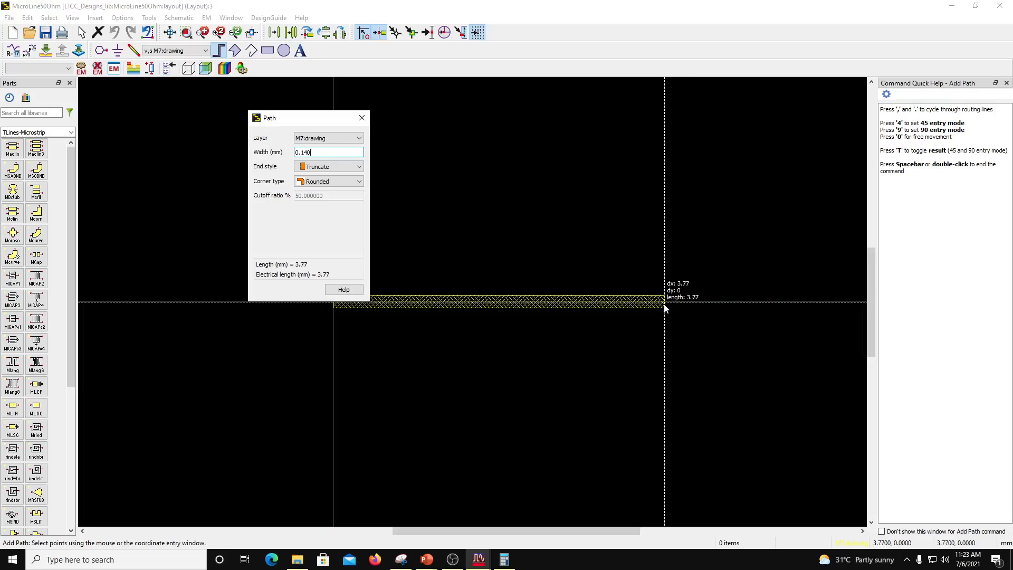
scroll(665, 306, up, 4)
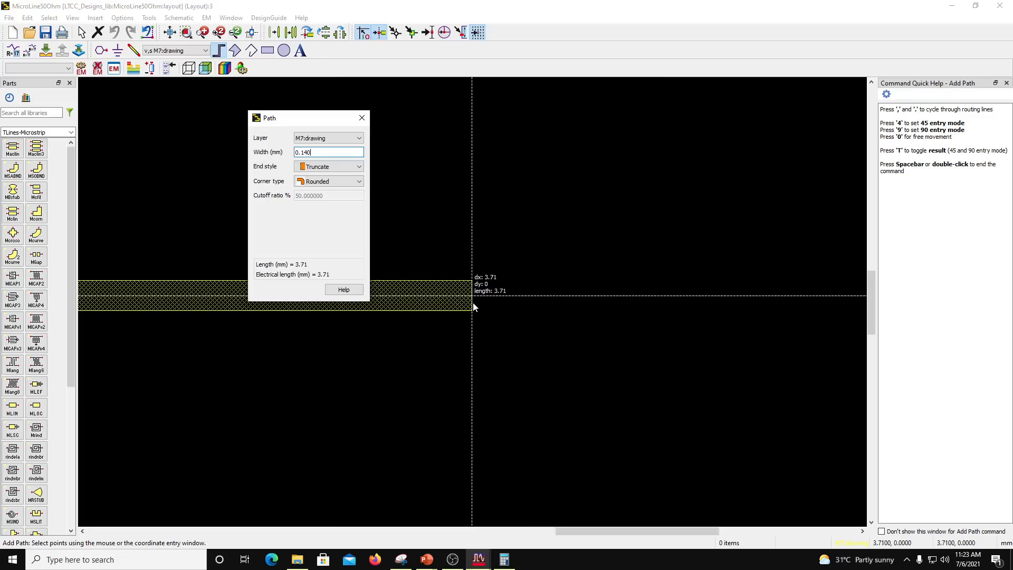
click(473, 305)
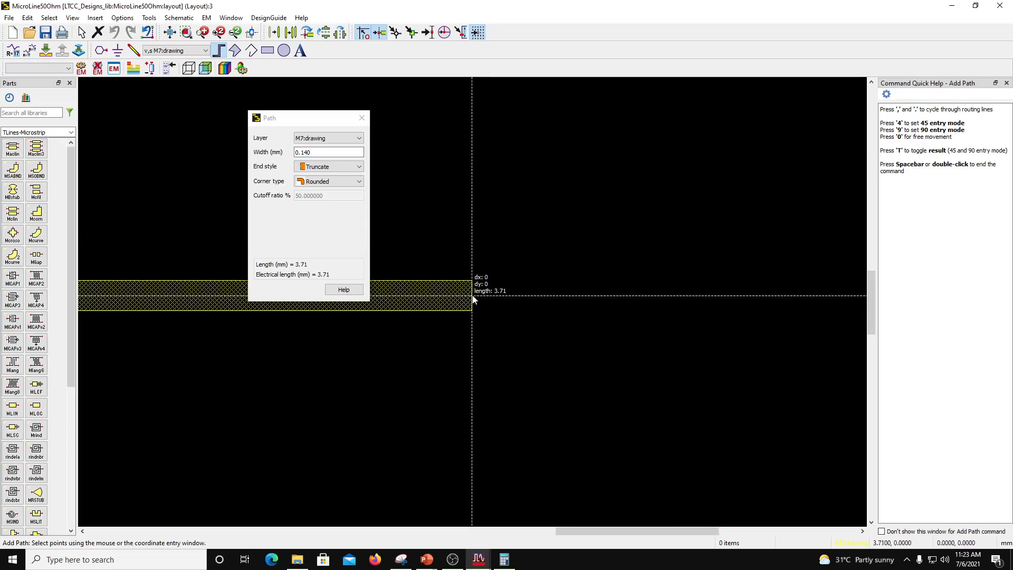
double_click(473, 299)
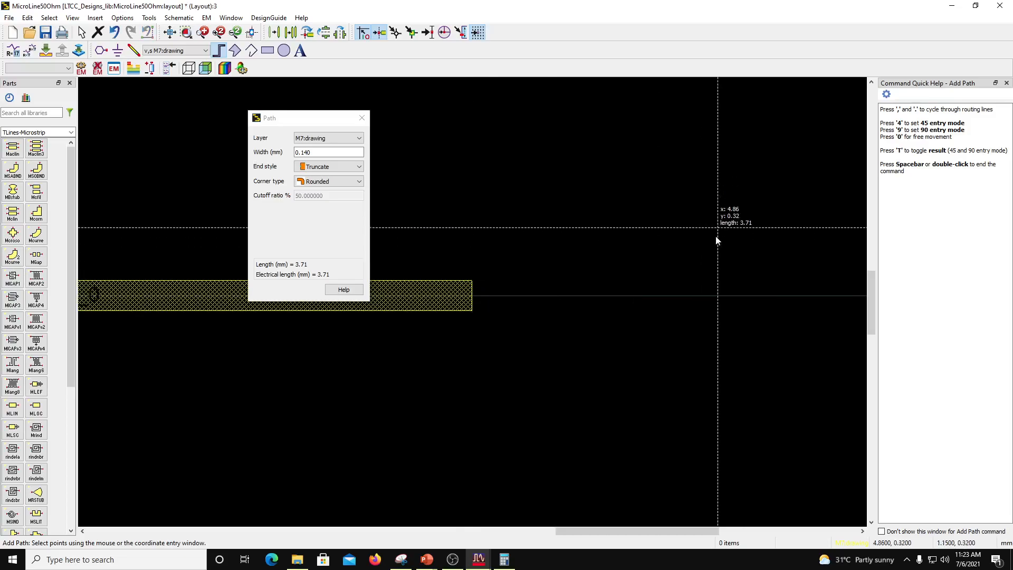
key(Escape)
scroll(527, 285, down, 4)
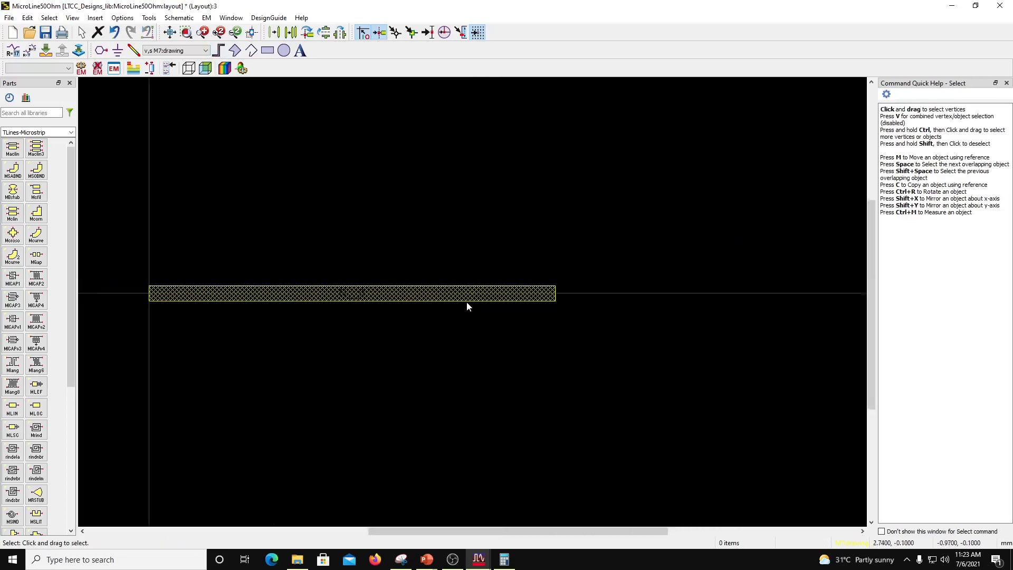
Measure the width of the M7 line between the lower and upper corners of its end at the origin.
scroll(527, 298, up, 2)
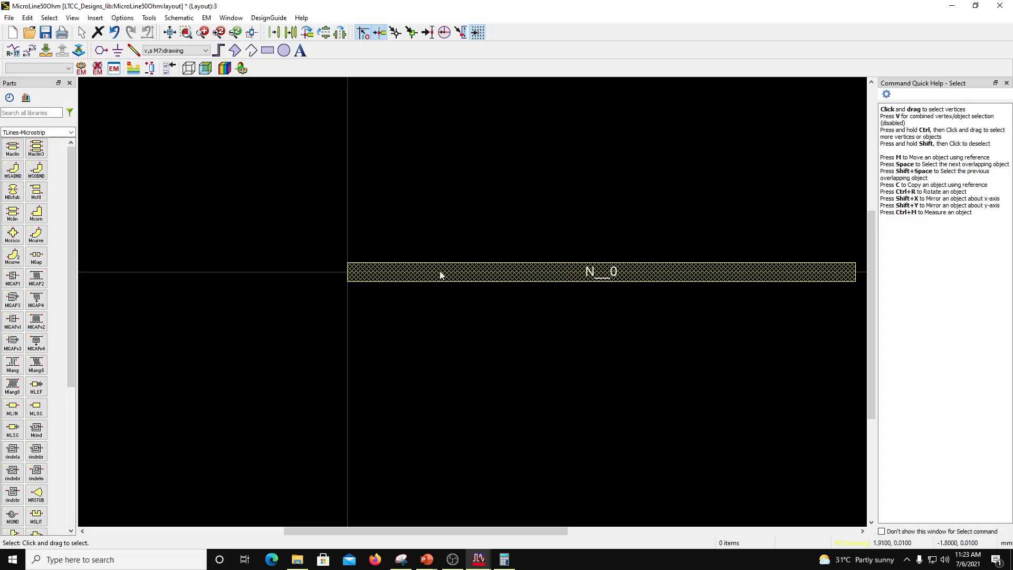
click(487, 273)
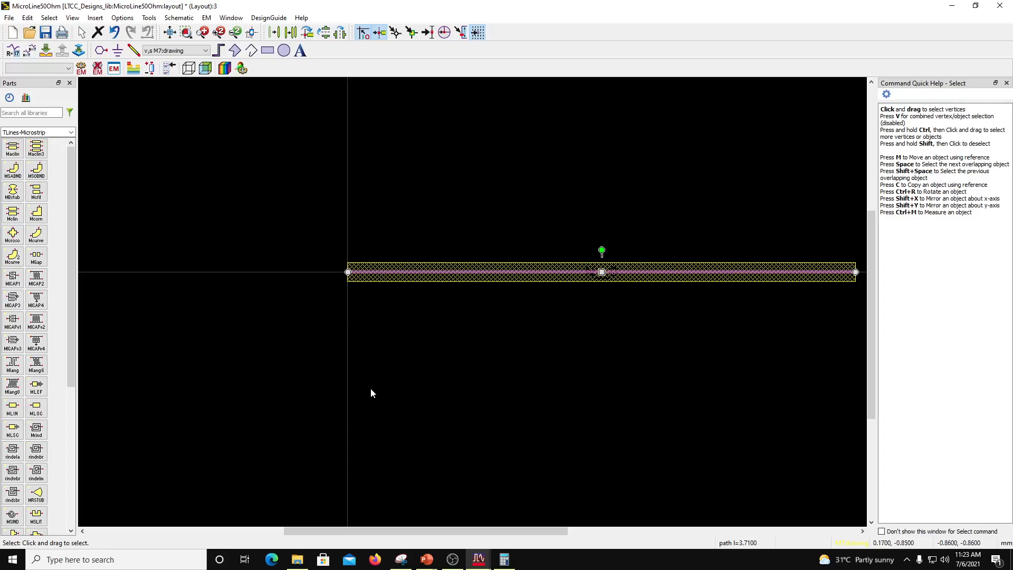
right_click(412, 347)
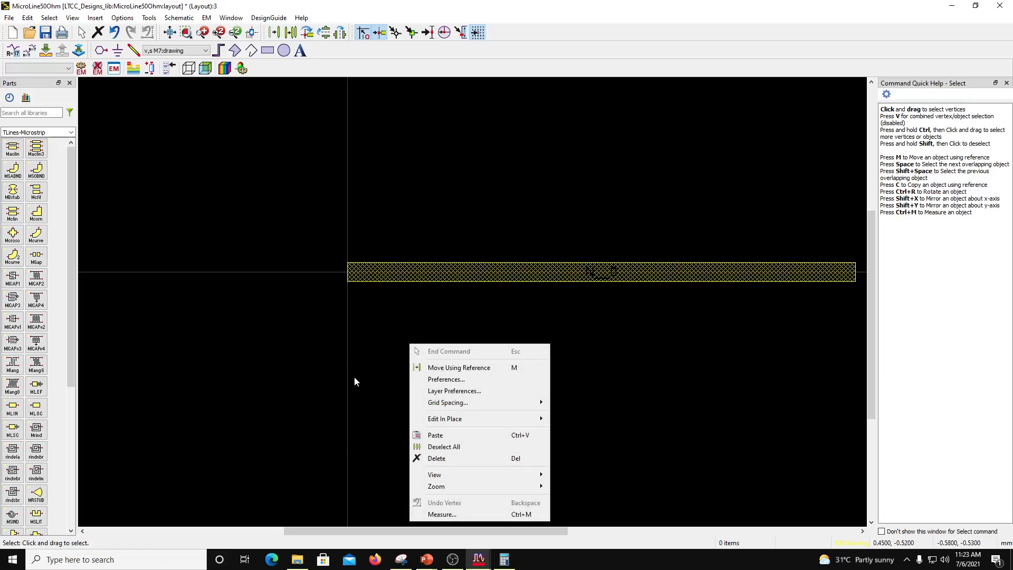
right_click(377, 323)
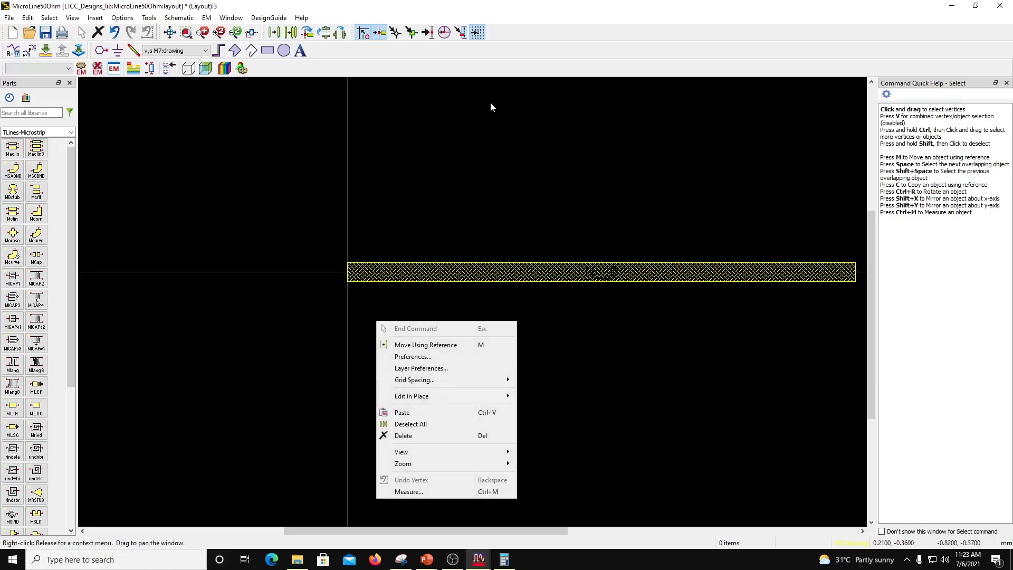
click(417, 492)
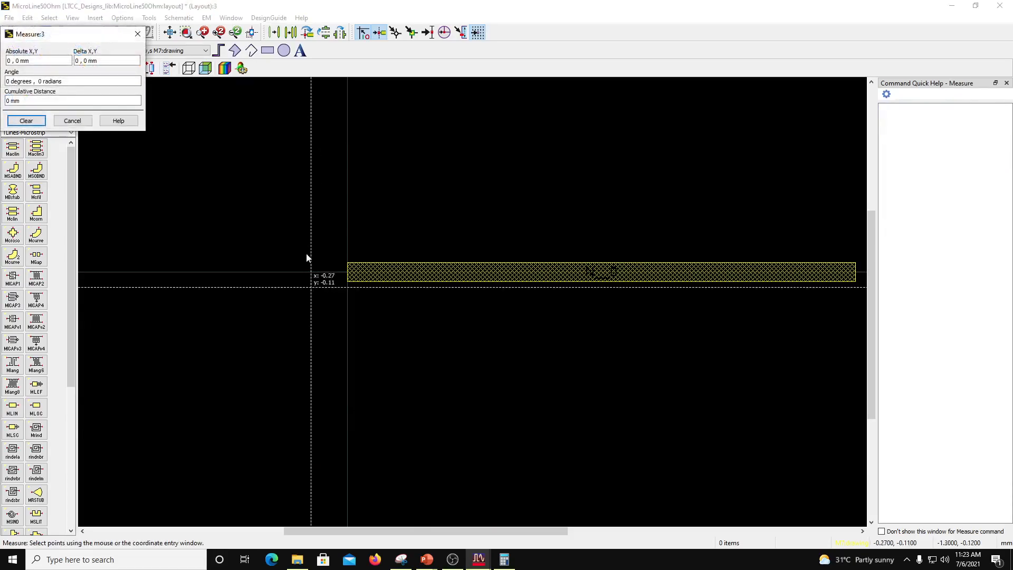
scroll(462, 311, up, 2)
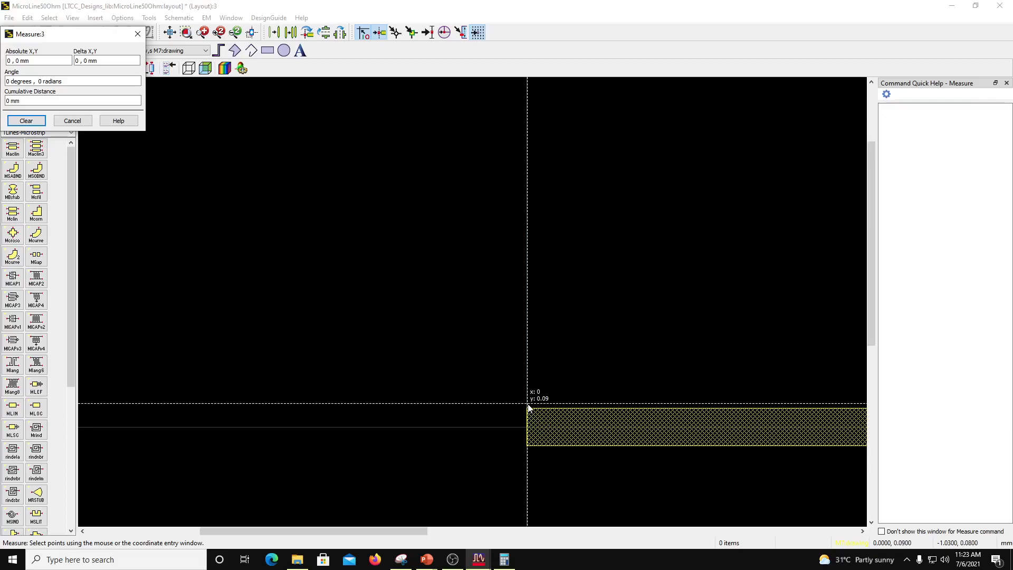
scroll(509, 424, up, 2)
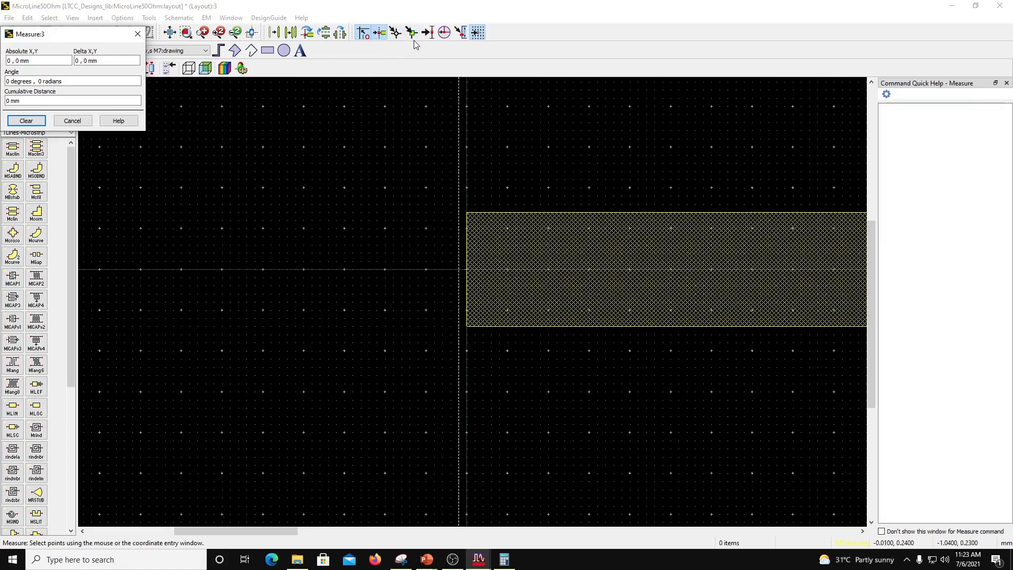
click(365, 37)
click(364, 35)
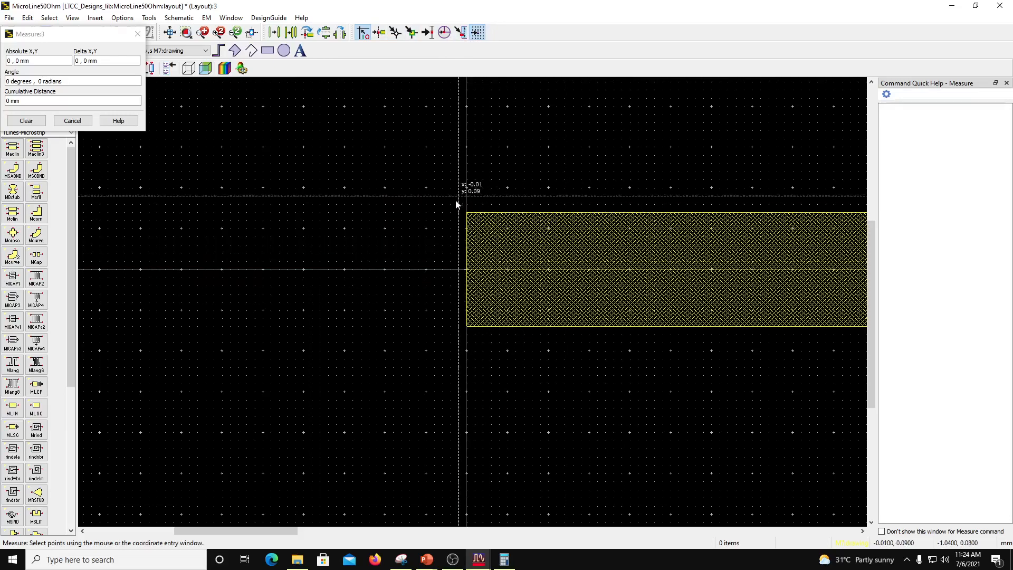
click(468, 320)
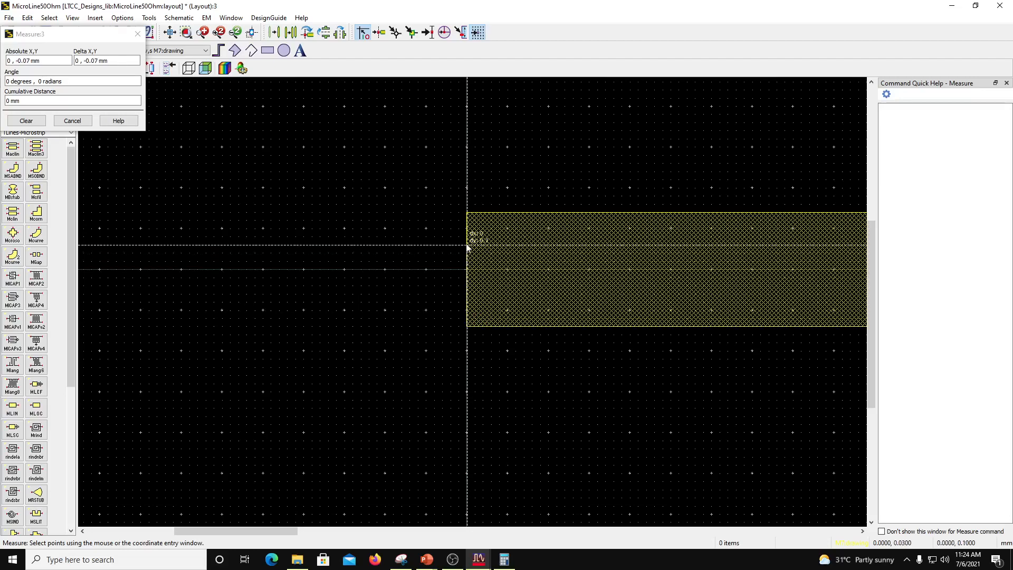
click(471, 213)
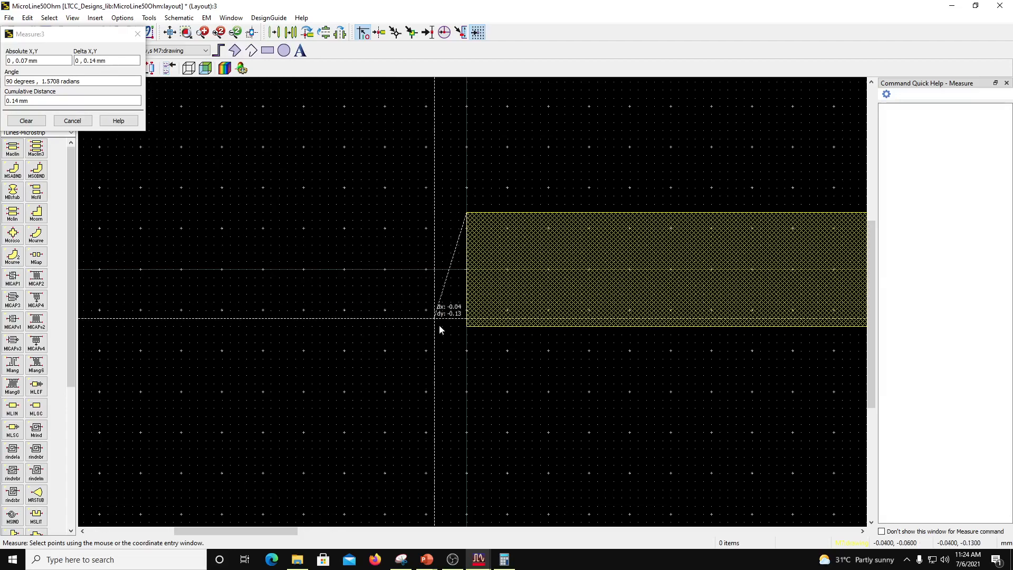
key(Escape)
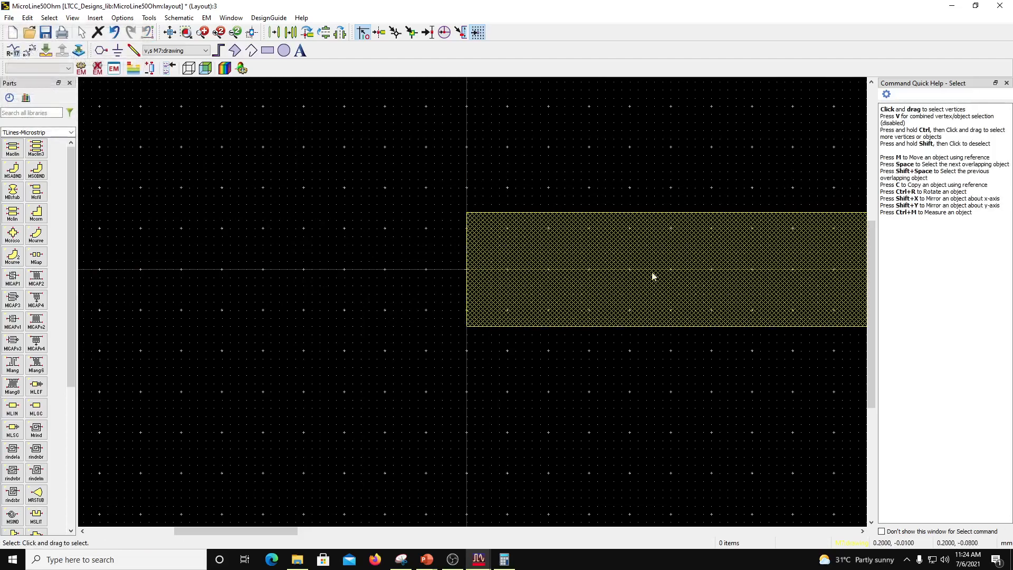
Try to flatten the selected M7 path using the option Flatten all levels of hierarchy to shapes.
scroll(509, 303, down, 3)
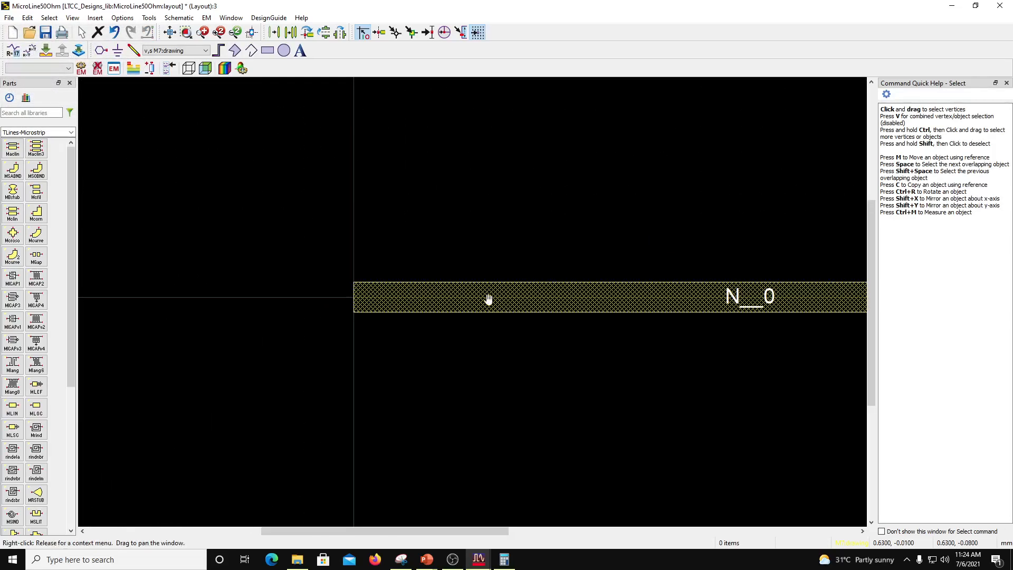
right_click(497, 305)
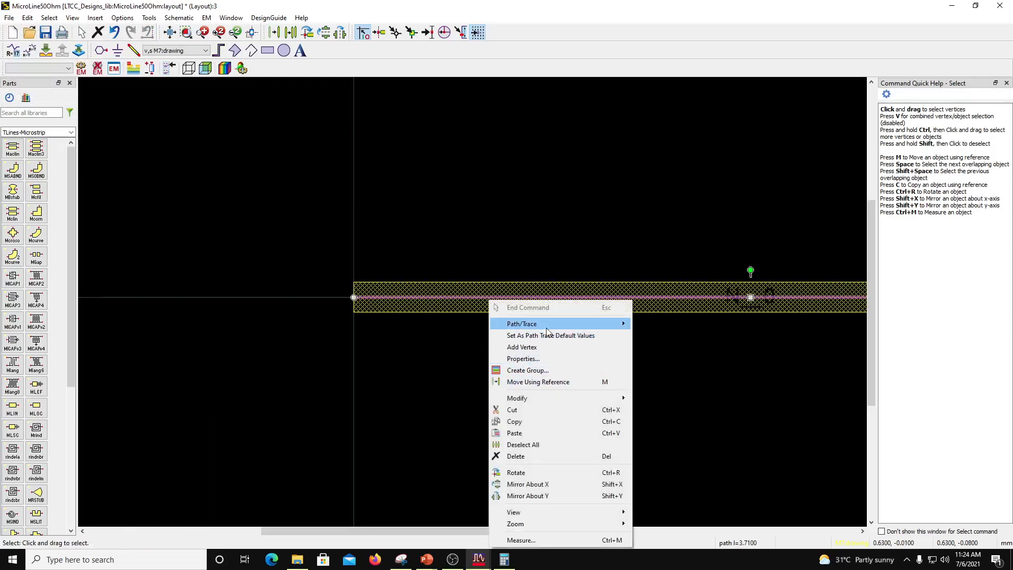
mouse_move(548, 331)
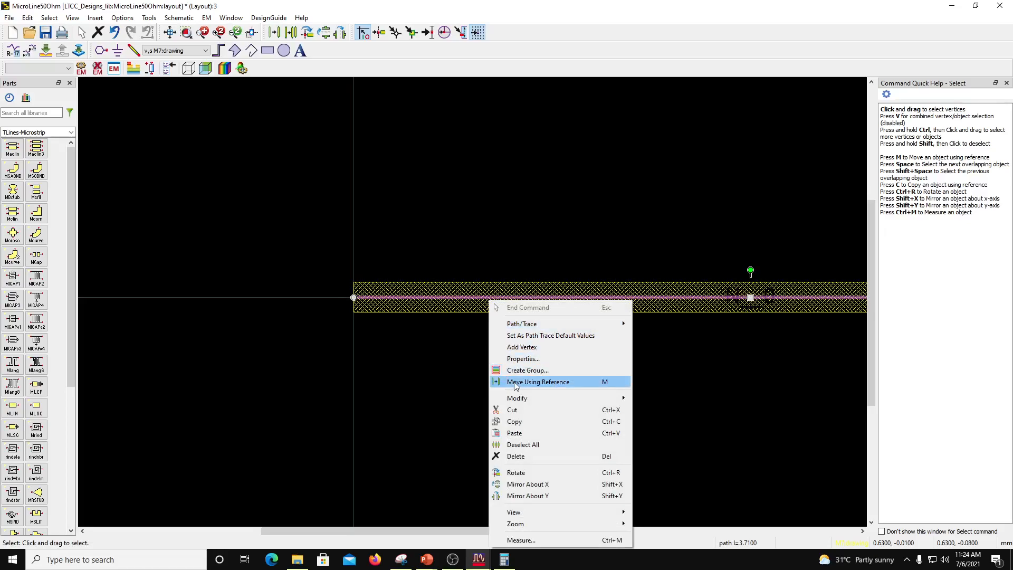
click(30, 18)
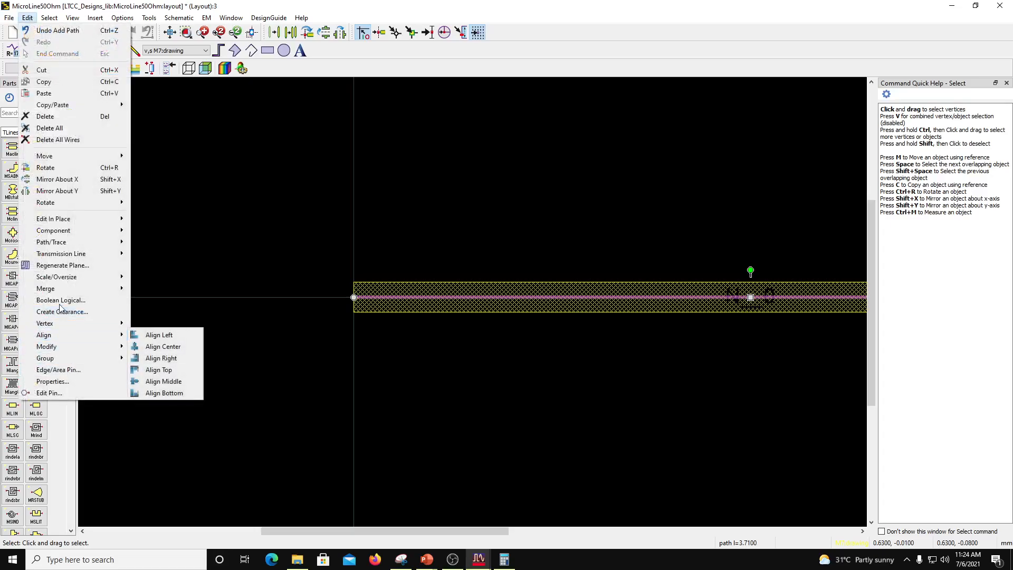
mouse_move(59, 292)
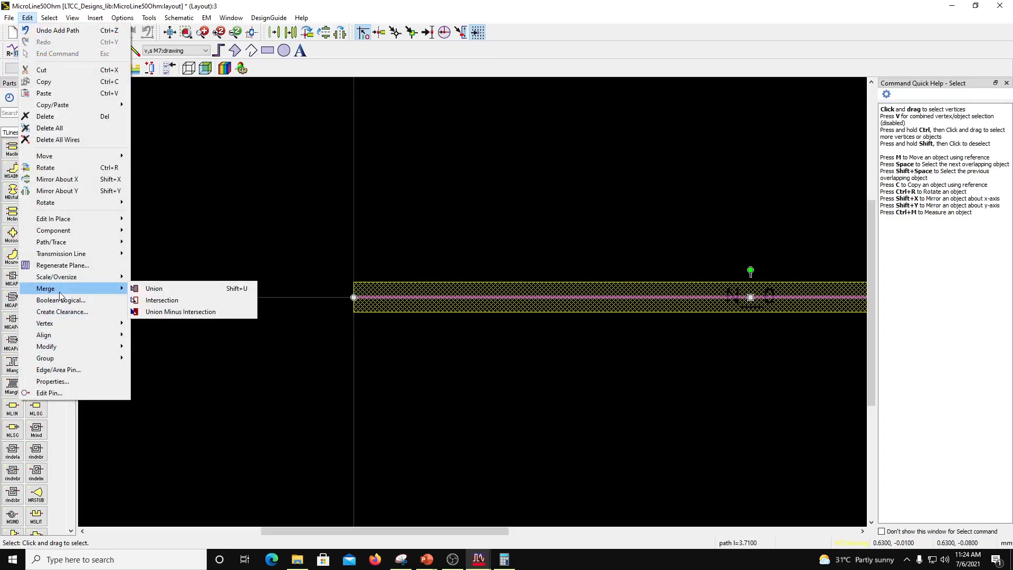
mouse_move(72, 233)
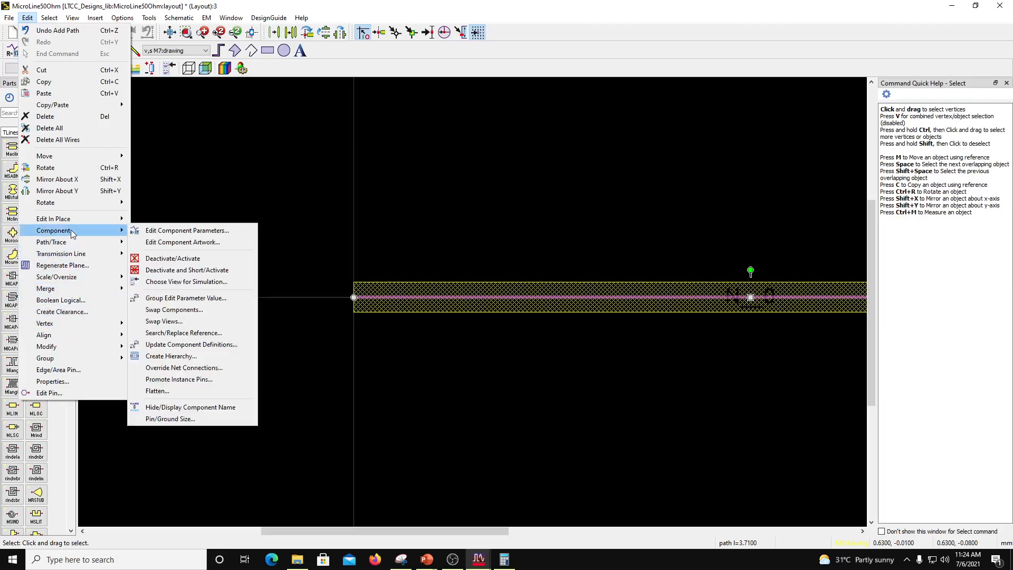
click(167, 395)
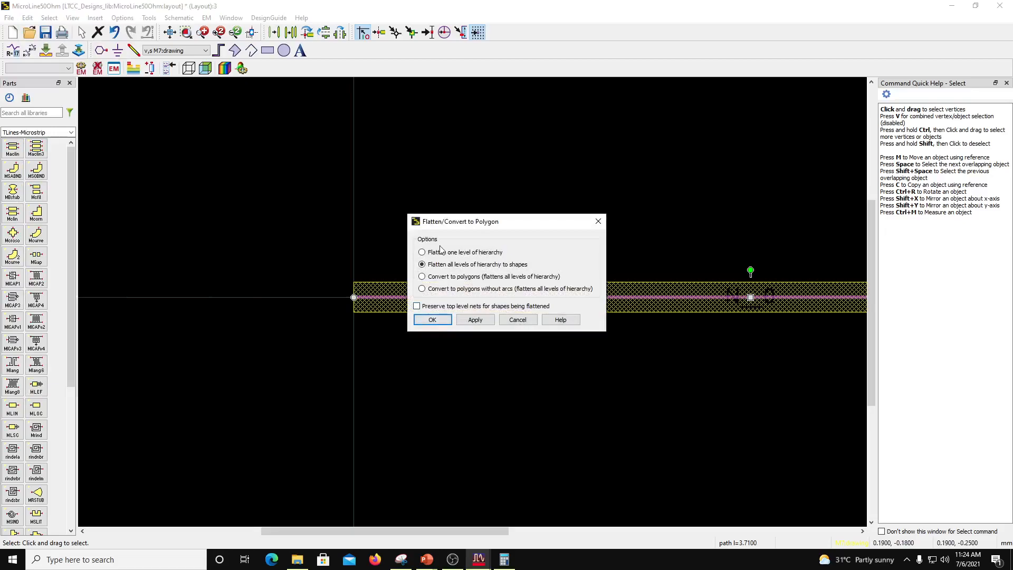
click(441, 317)
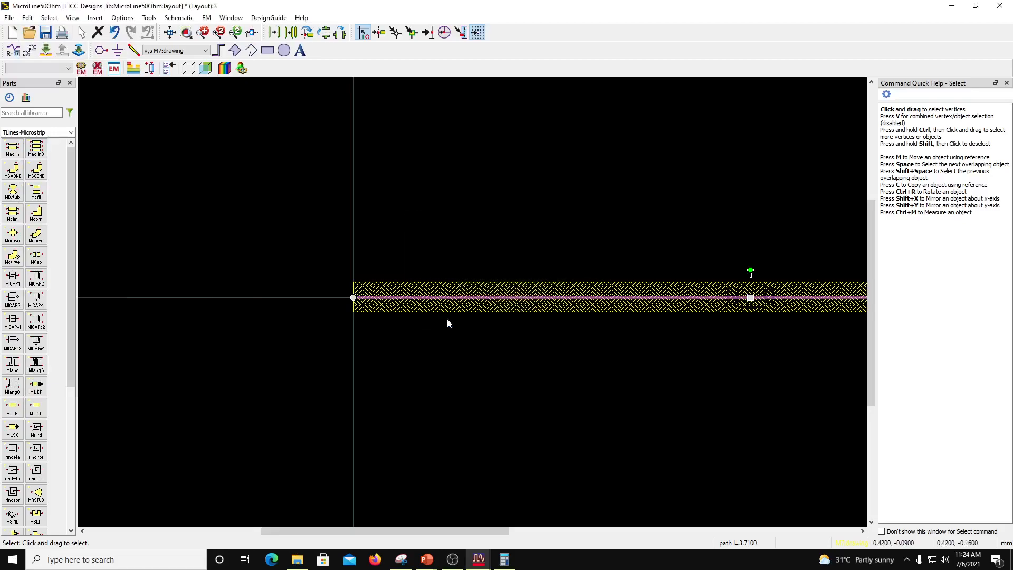
Try to convert the M7 path with Convert Traces to transmission line elements of the Microstrip element set.
click(581, 302)
right_click(578, 300)
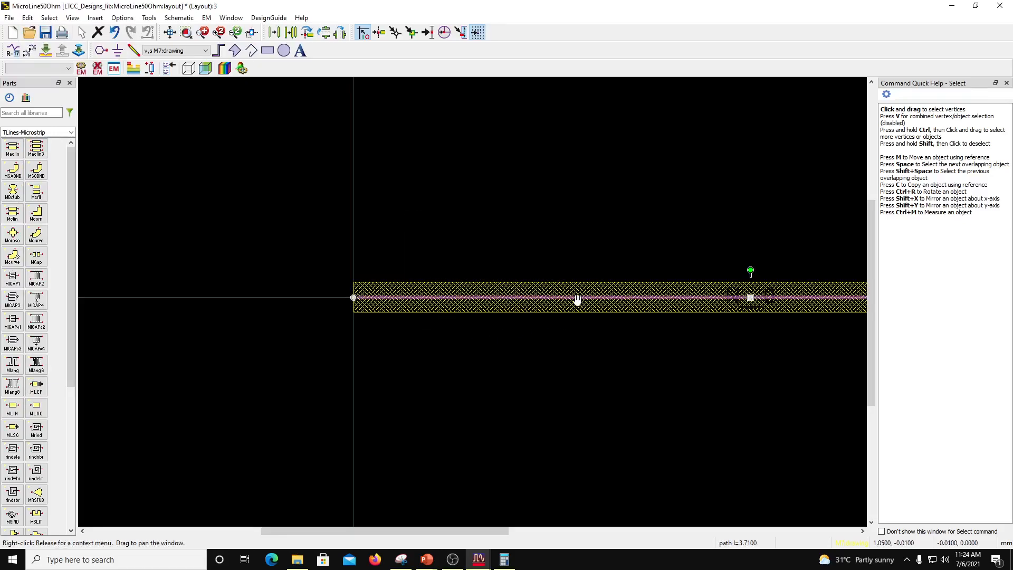
mouse_move(597, 327)
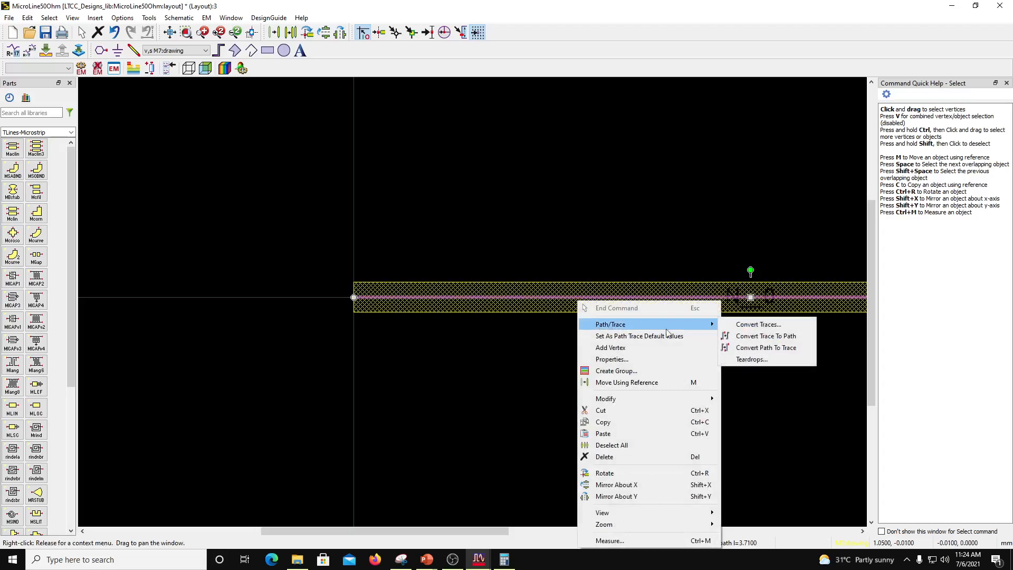
click(747, 325)
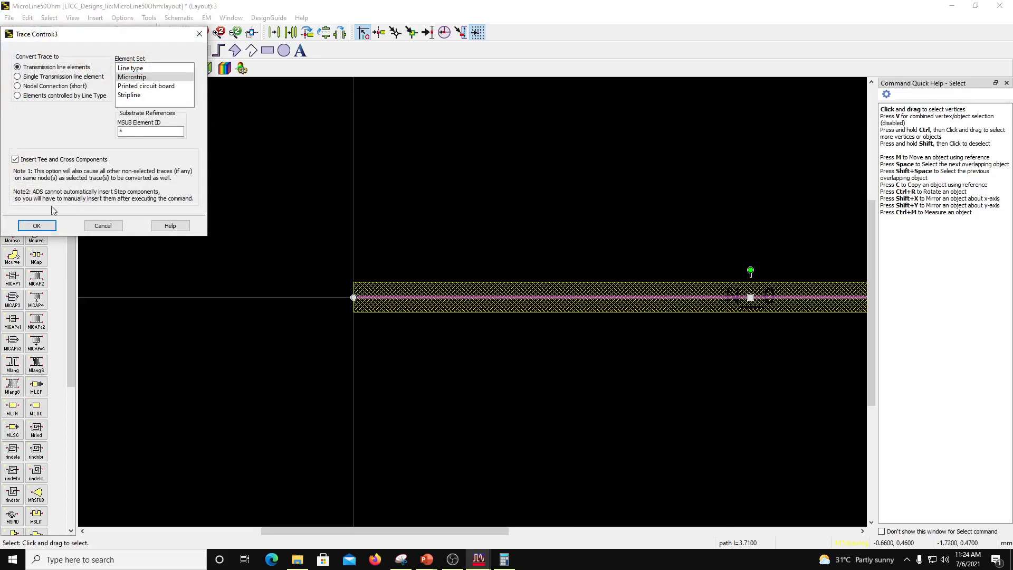
click(36, 225)
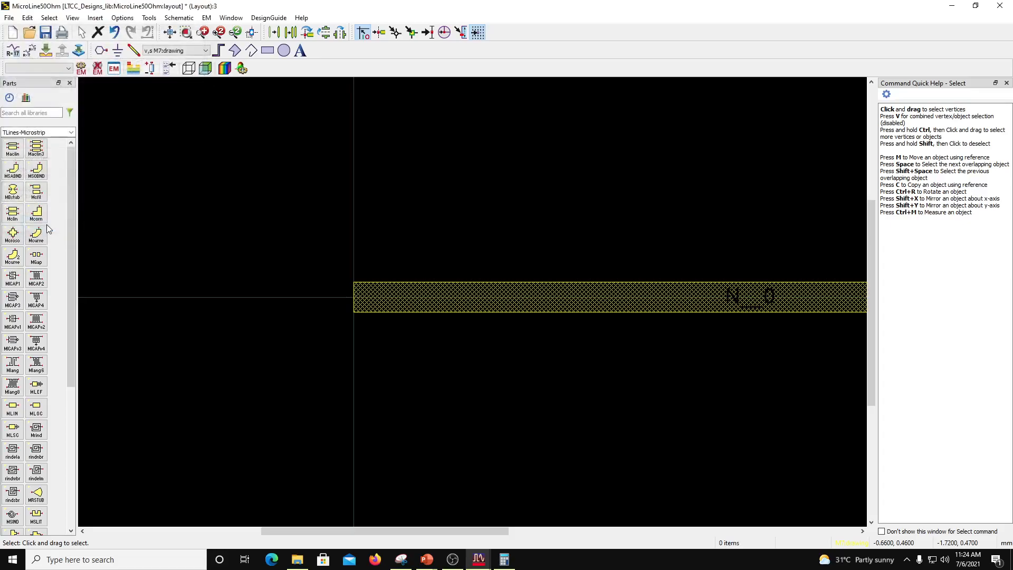
Convert the M7 path into a plain shape with a Merge operation, accept the Boolean operation notice, and inspect and deselect the shape.
click(527, 296)
right_click(499, 298)
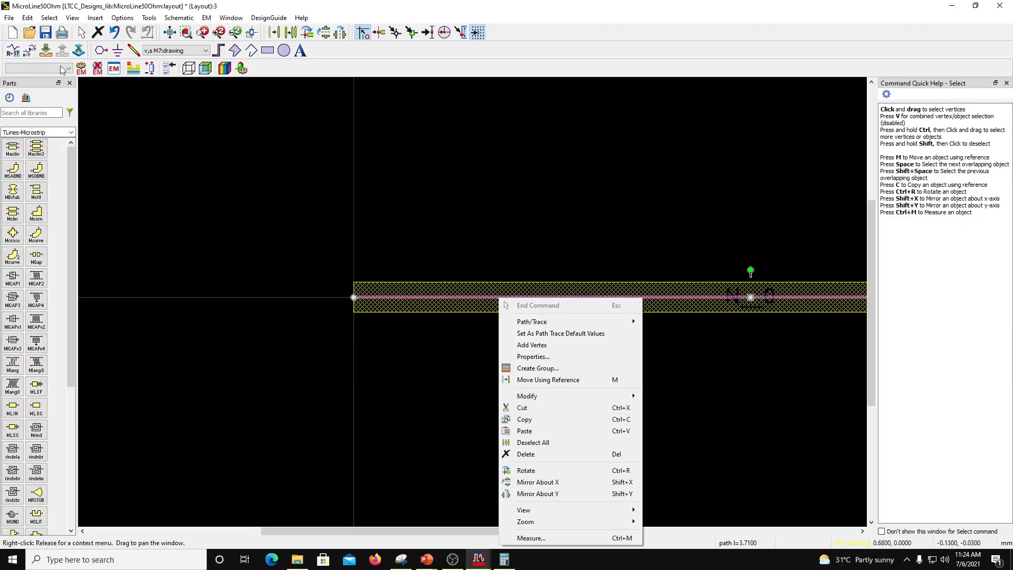
click(28, 17)
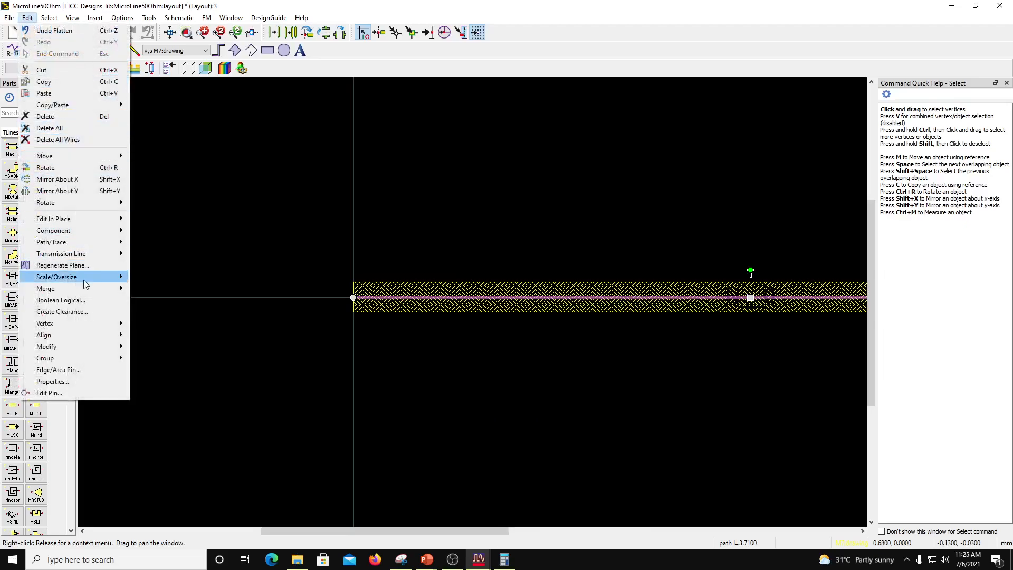
mouse_move(102, 293)
click(169, 288)
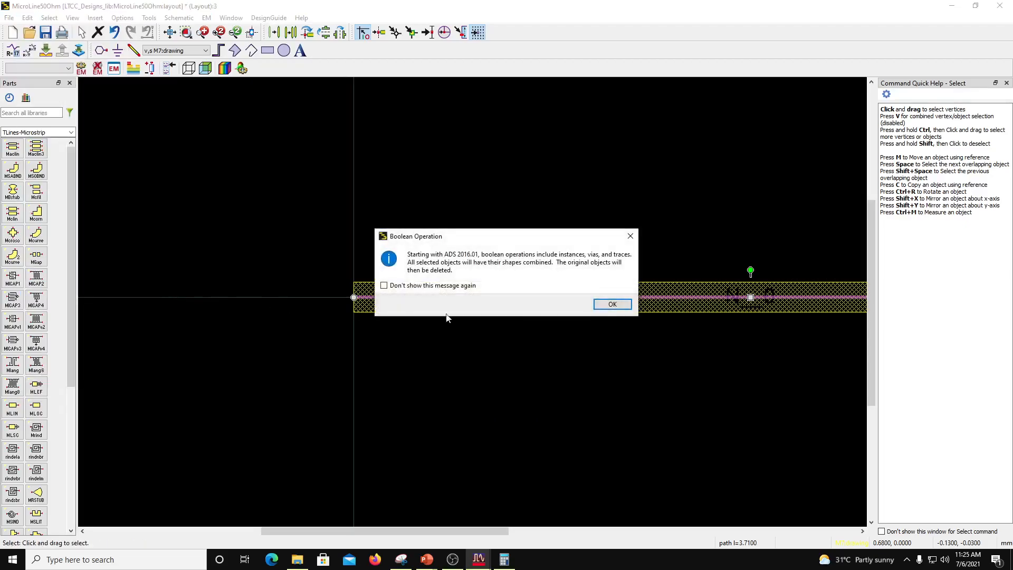
click(612, 304)
scroll(509, 297, down, 5)
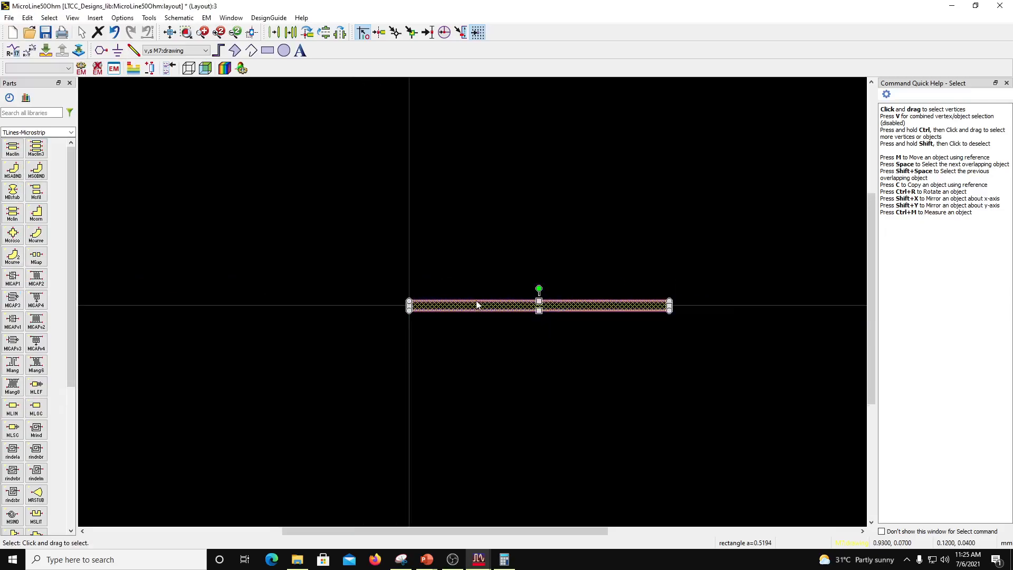
scroll(483, 306, up, 2)
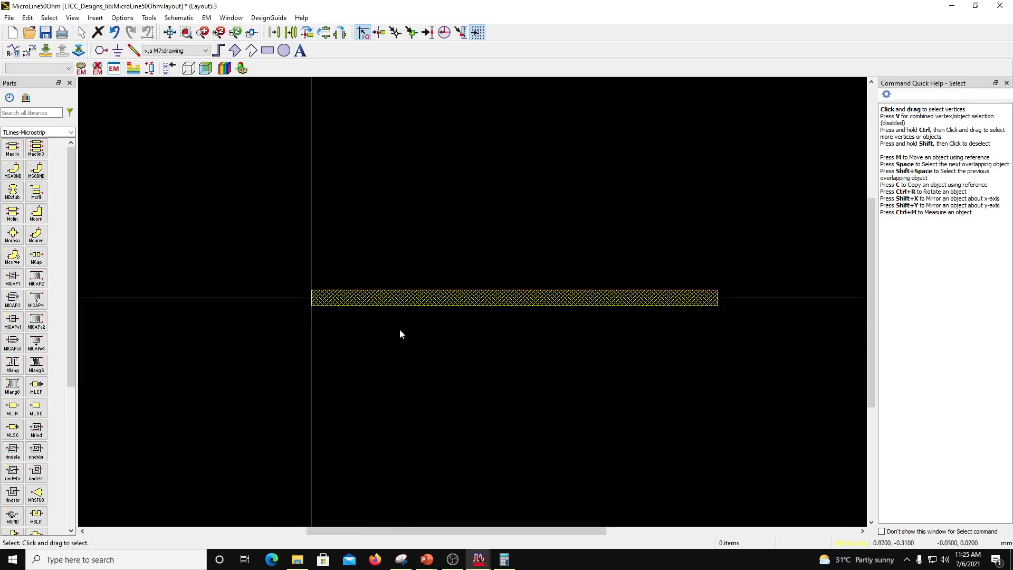
scroll(400, 328, up, 2)
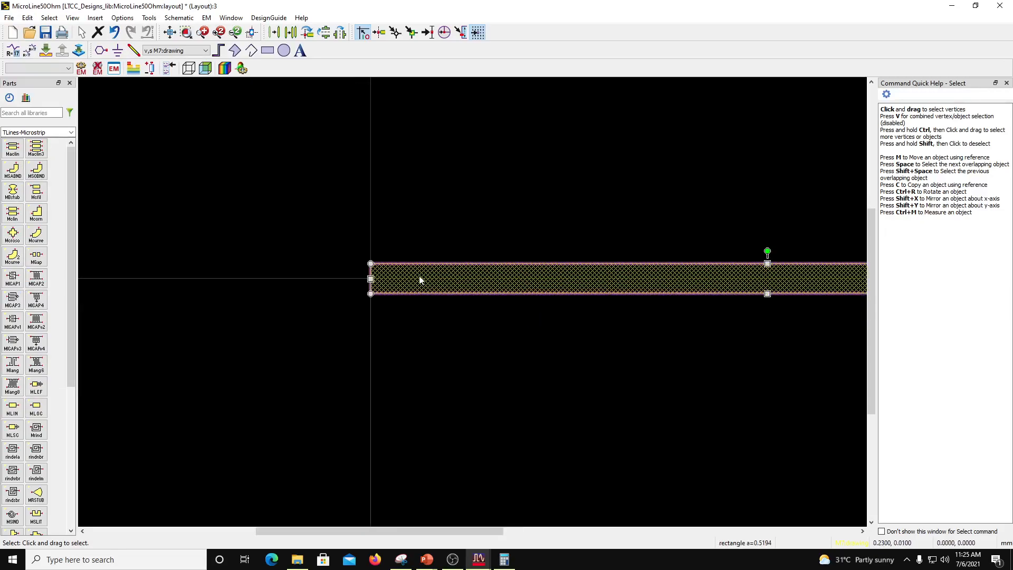
scroll(420, 280, down, 2)
scroll(459, 296, down, 1)
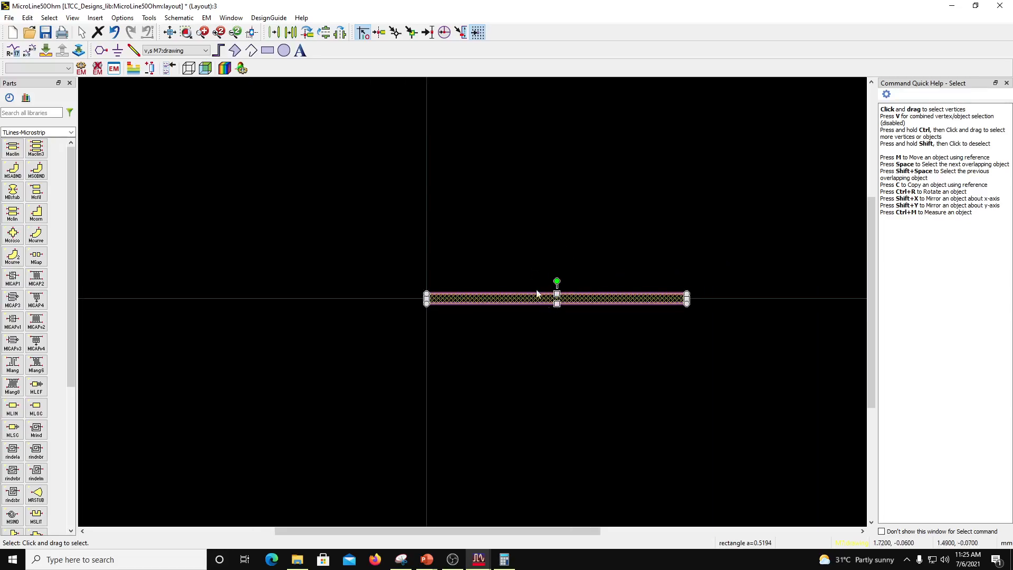
scroll(531, 316, up, 1)
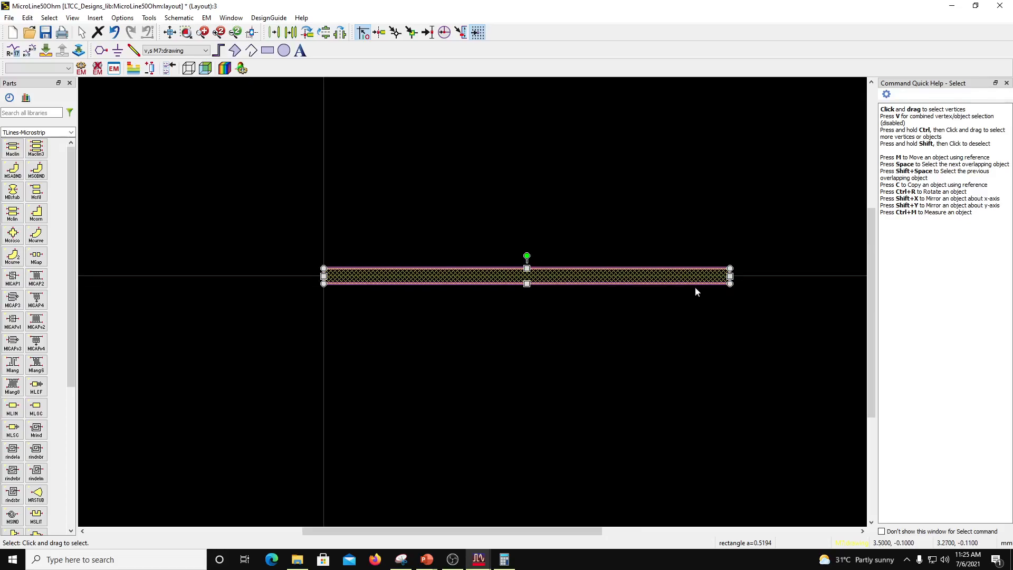
click(518, 338)
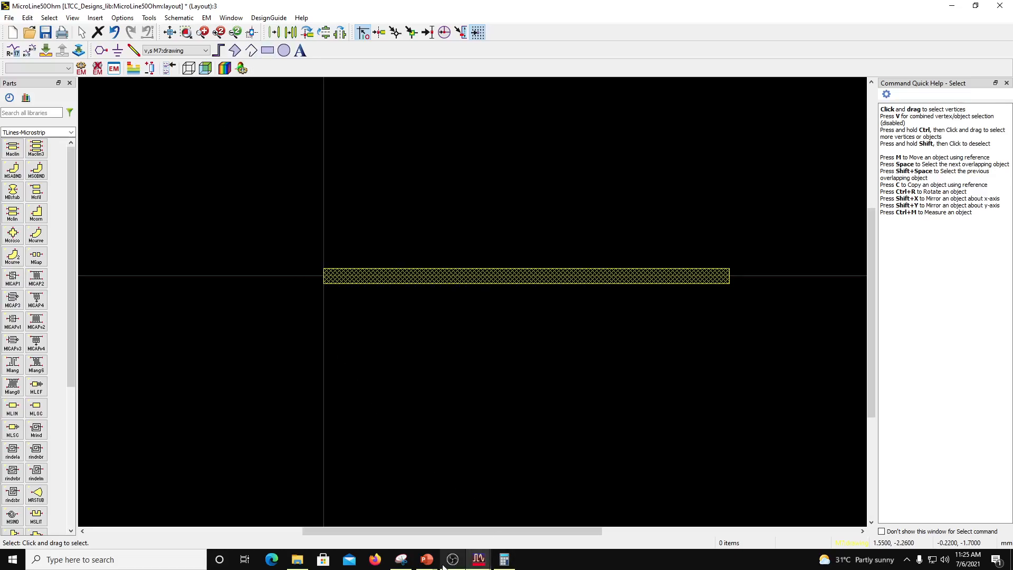
Consult the LineCalc capture in Snipping Tool, mark the ground plane under the microstrip drawing's substrate with the pen, and return to the layout.
click(401, 559)
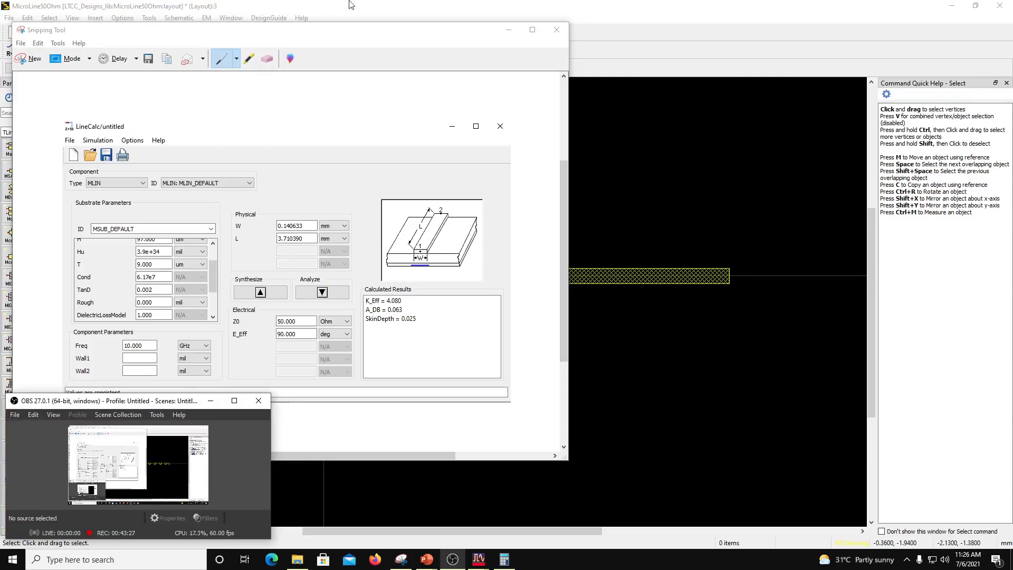
drag(333, 34, 495, 51)
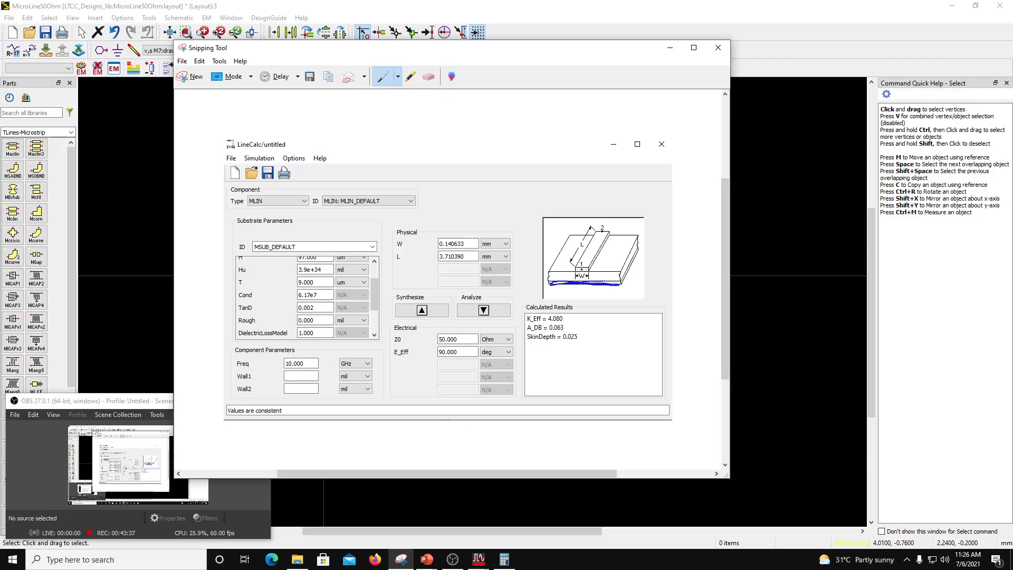
drag(558, 283, 618, 285)
click(200, 61)
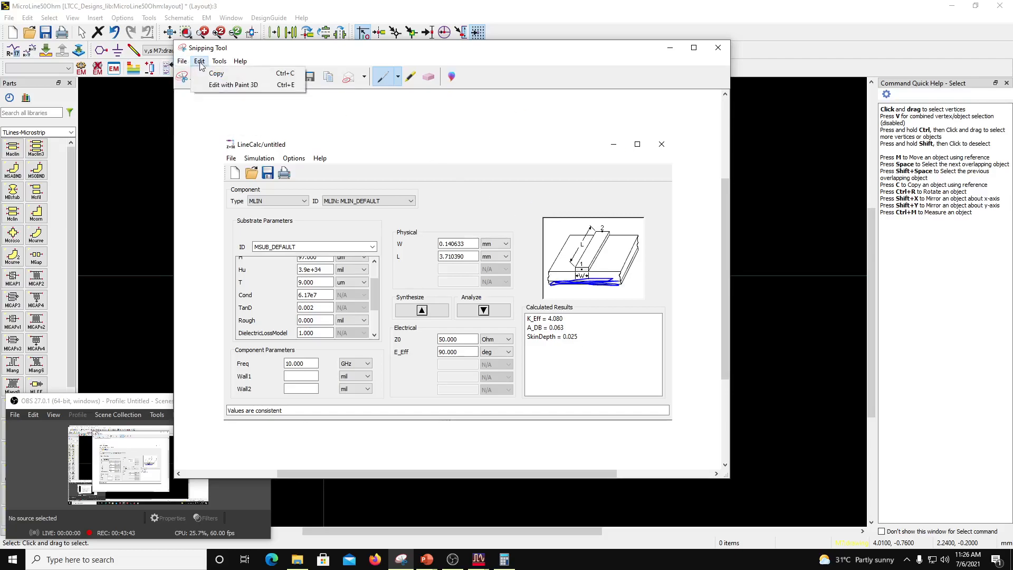
click(188, 62)
click(189, 61)
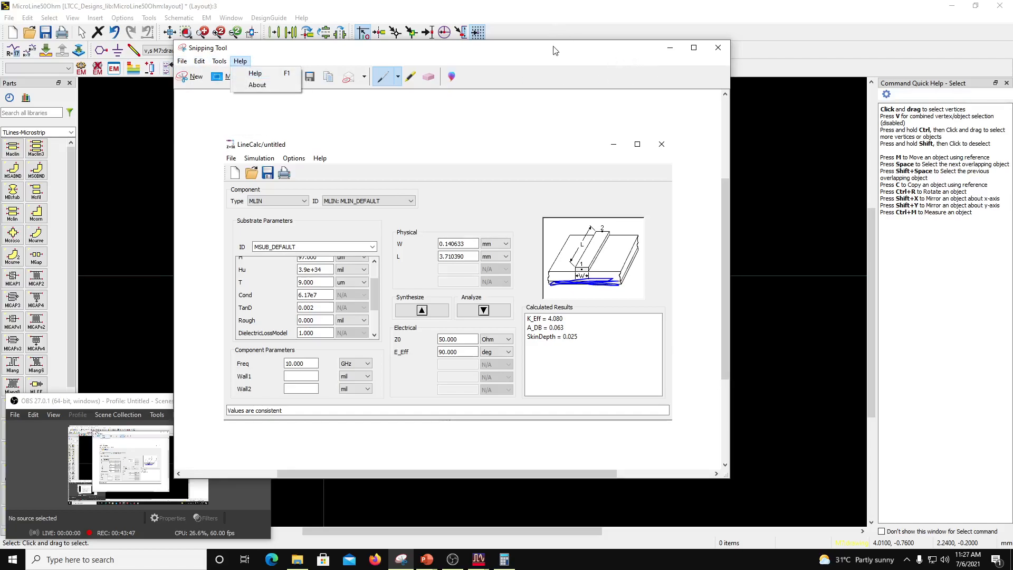
drag(553, 50, 422, 43)
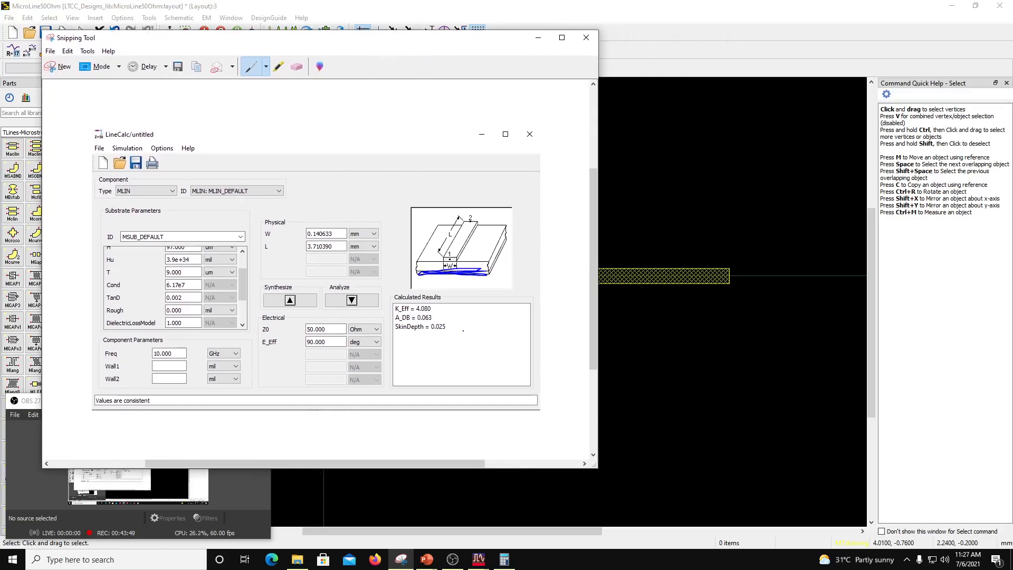
click(502, 4)
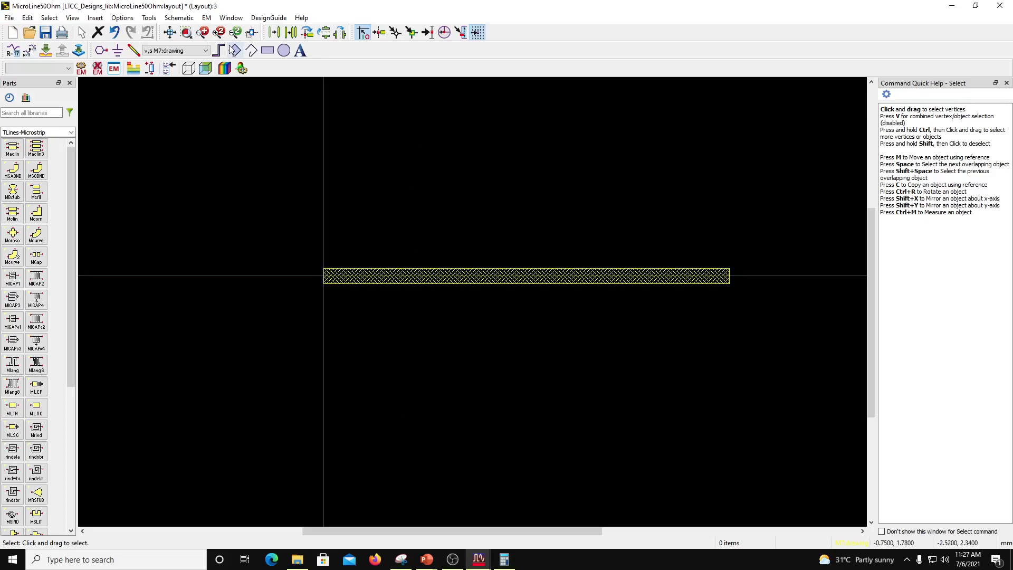
Draw a rectangle about 3.70 by 0.07 mm on layer M6, from the origin (0, 0) toward the lower far corner of the M7 line.
click(205, 50)
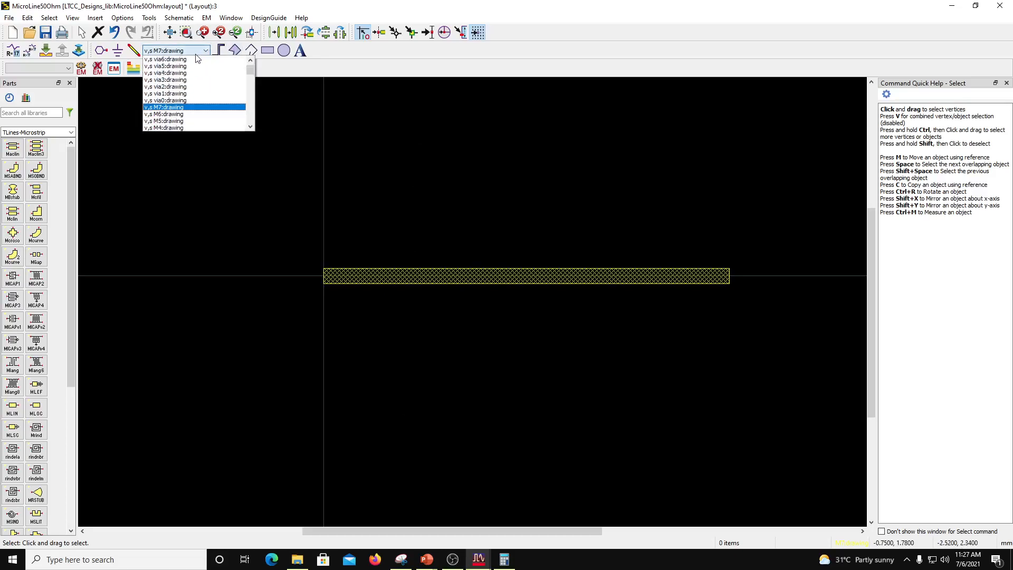
click(172, 115)
click(268, 51)
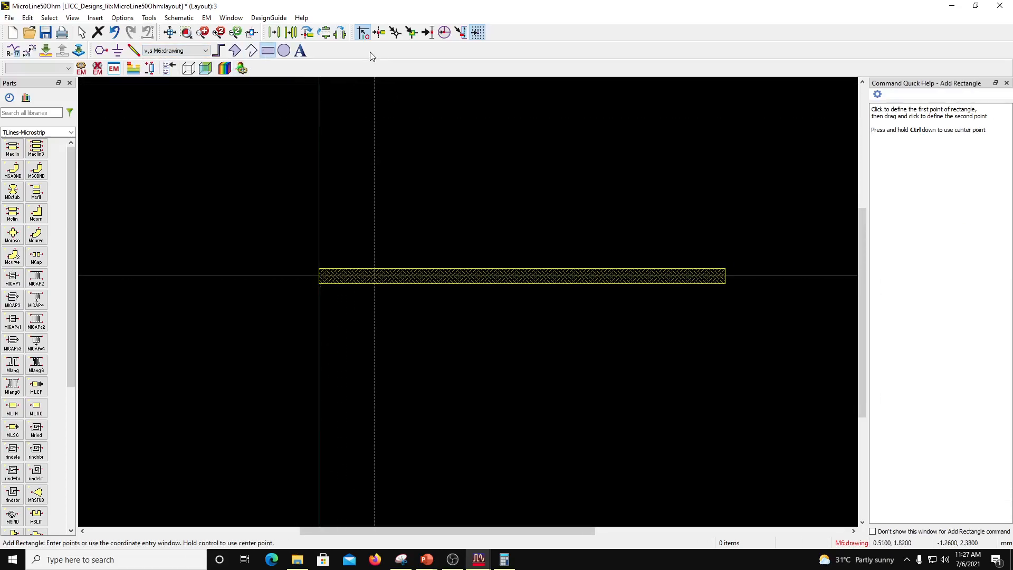
scroll(319, 269, up, 2)
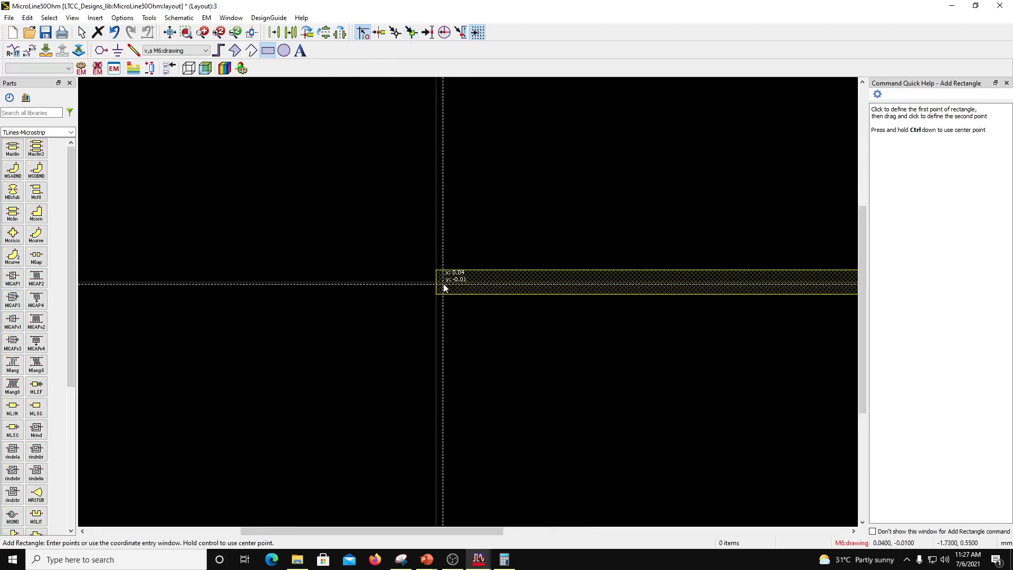
scroll(437, 284, up, 3)
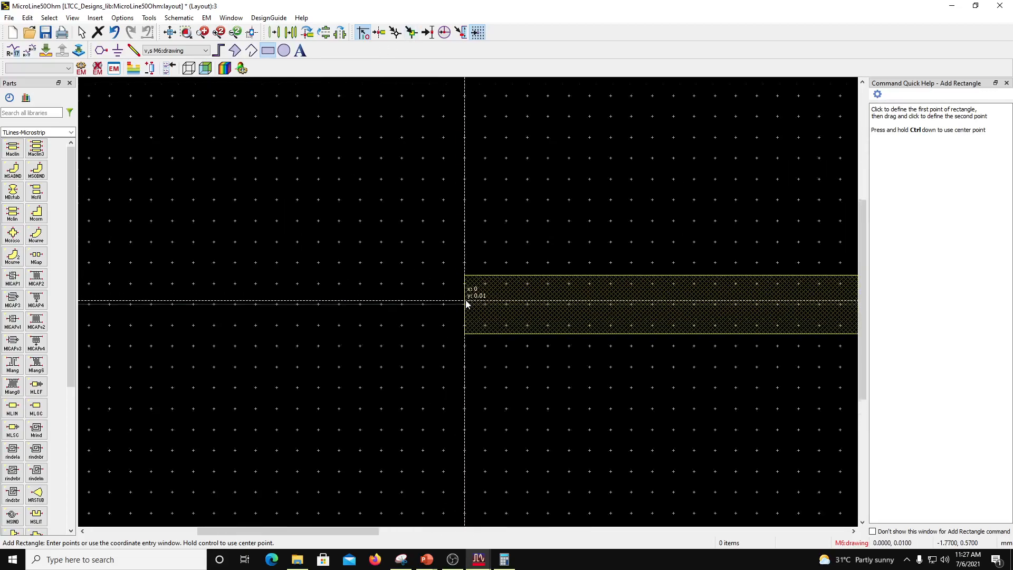
click(465, 306)
scroll(550, 348, down, 3)
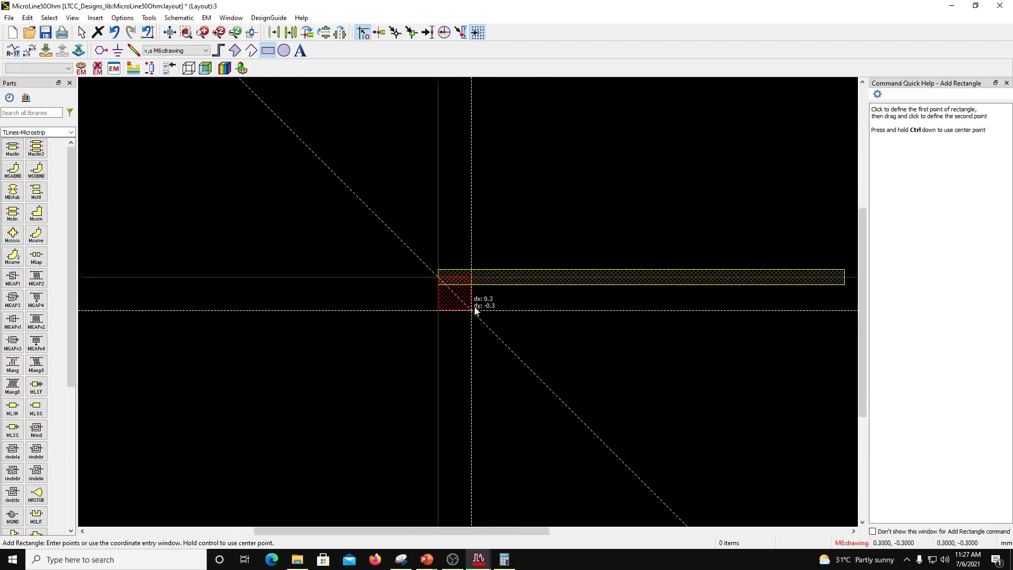
scroll(656, 335, up, 2)
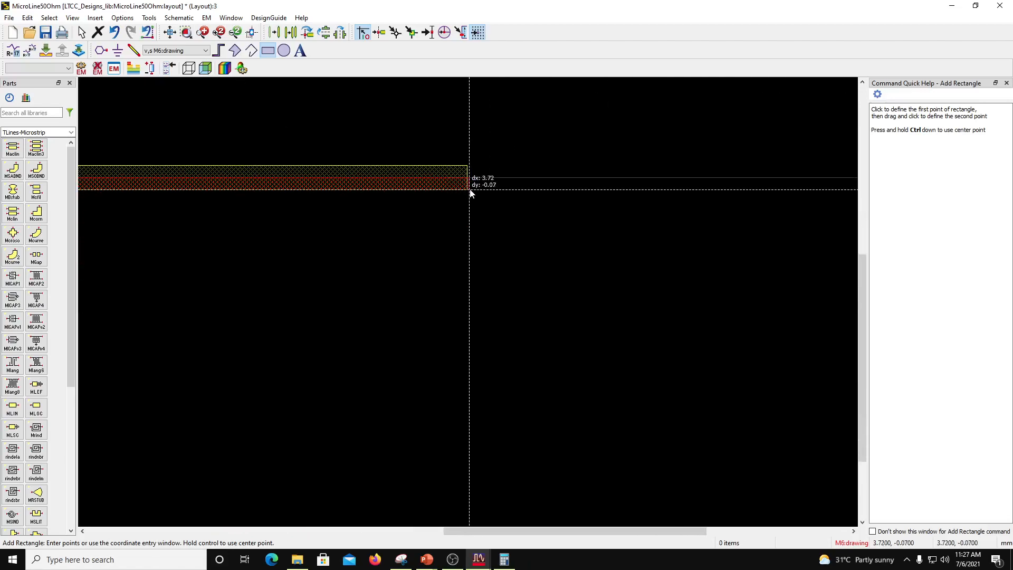
click(465, 190)
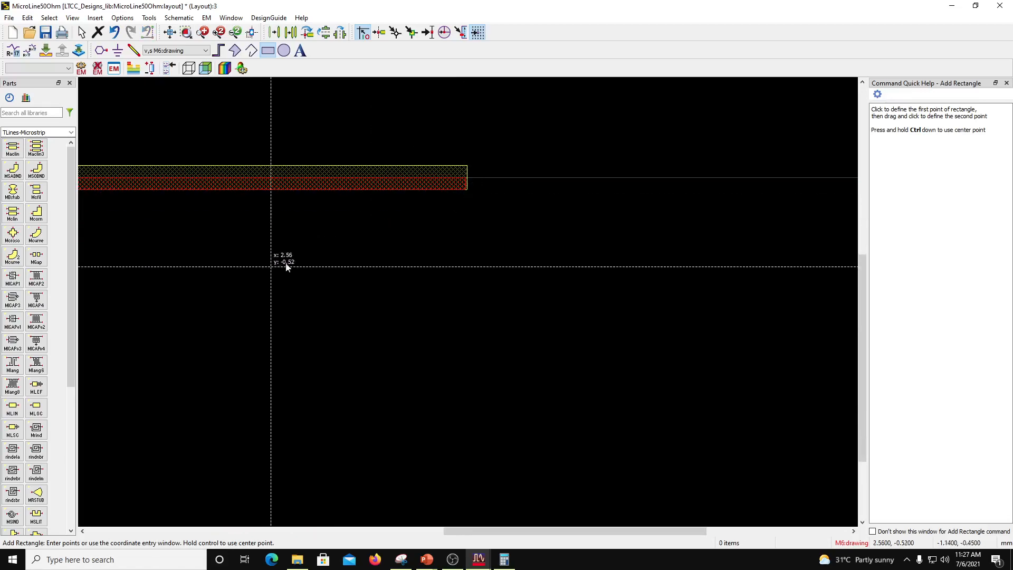
scroll(464, 298, up, 3)
key(Escape)
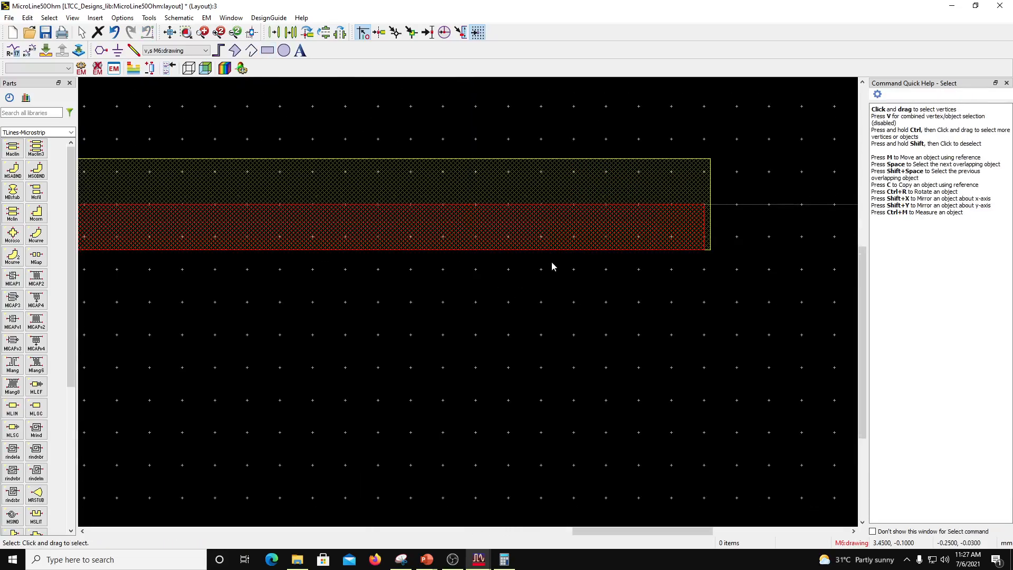
Select the M6 rectangle and stretch its far end edge to align with the end of the M7 line at x = 3.71 mm.
click(570, 233)
key(space)
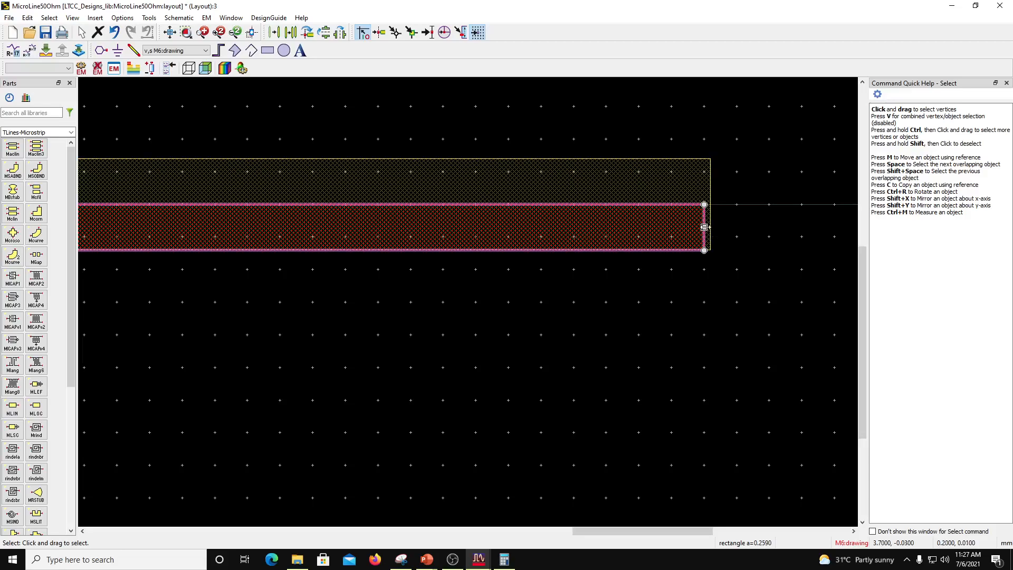
drag(704, 227, 711, 227)
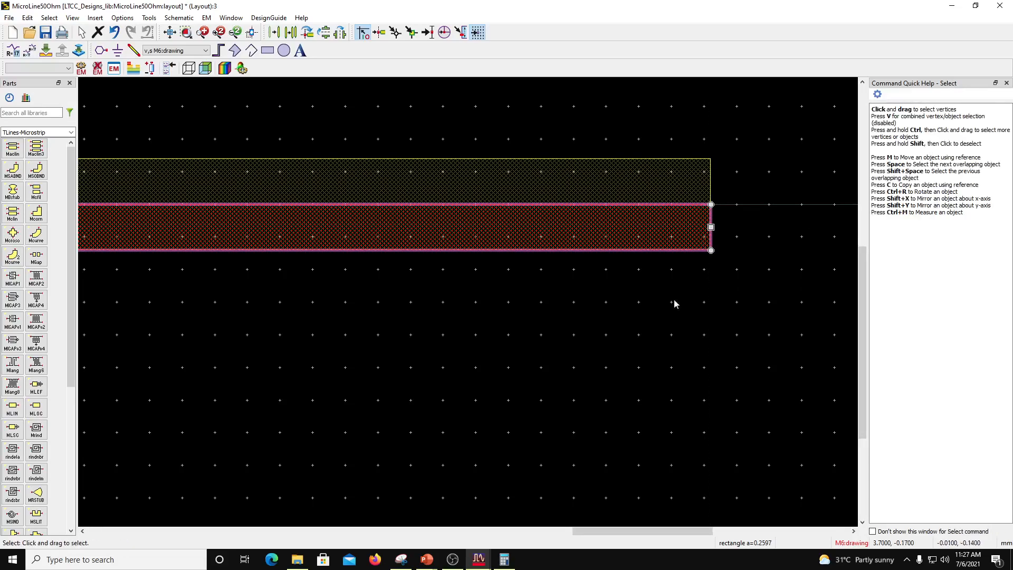
scroll(442, 286, down, 5)
scroll(449, 303, down, 4)
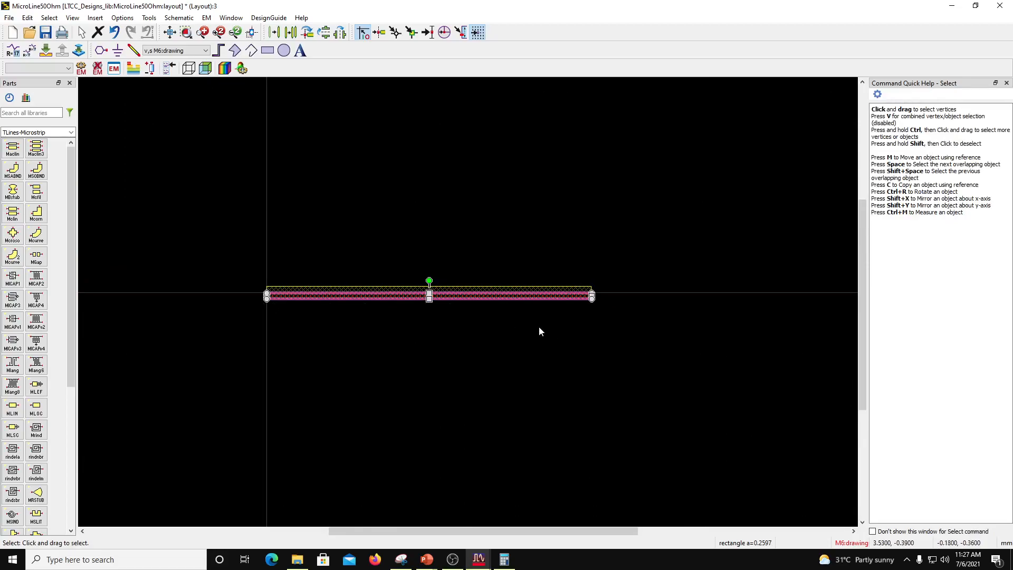
Rotate the M6 rectangle to vertical and move it below the M7 line, near the end at the origin.
scroll(369, 317, up, 2)
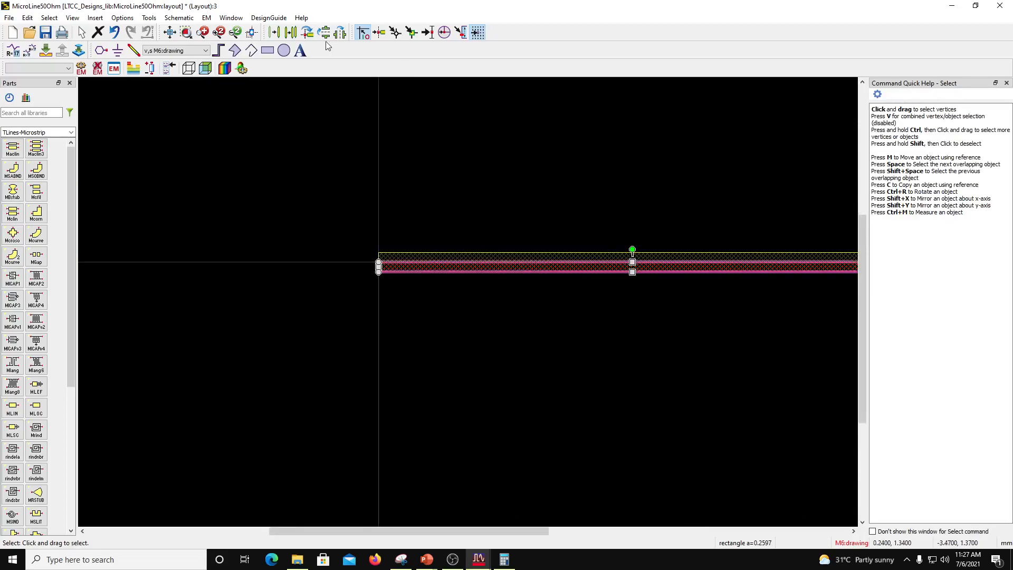
click(307, 32)
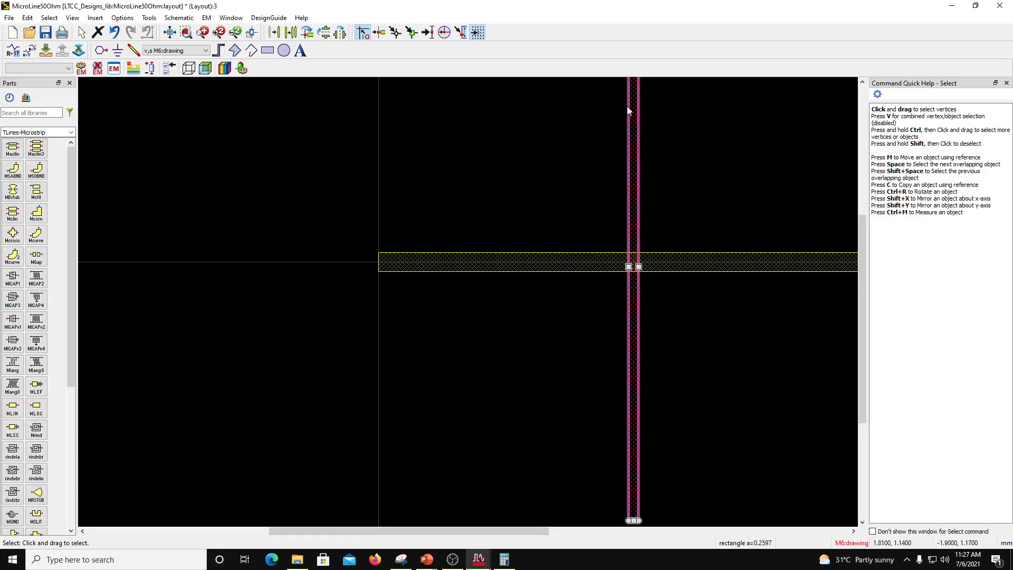
drag(632, 116, 434, 384)
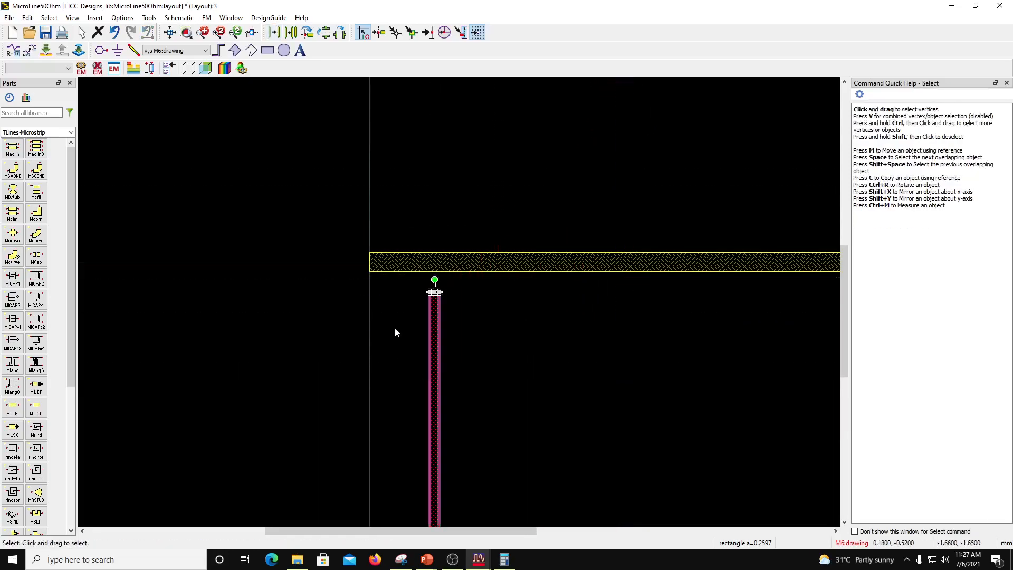
Move the vertical M6 rectangle by its upper corner nearest the M7 line's start to the origin (0, 0).
scroll(395, 327, up, 2)
scroll(458, 292, up, 1)
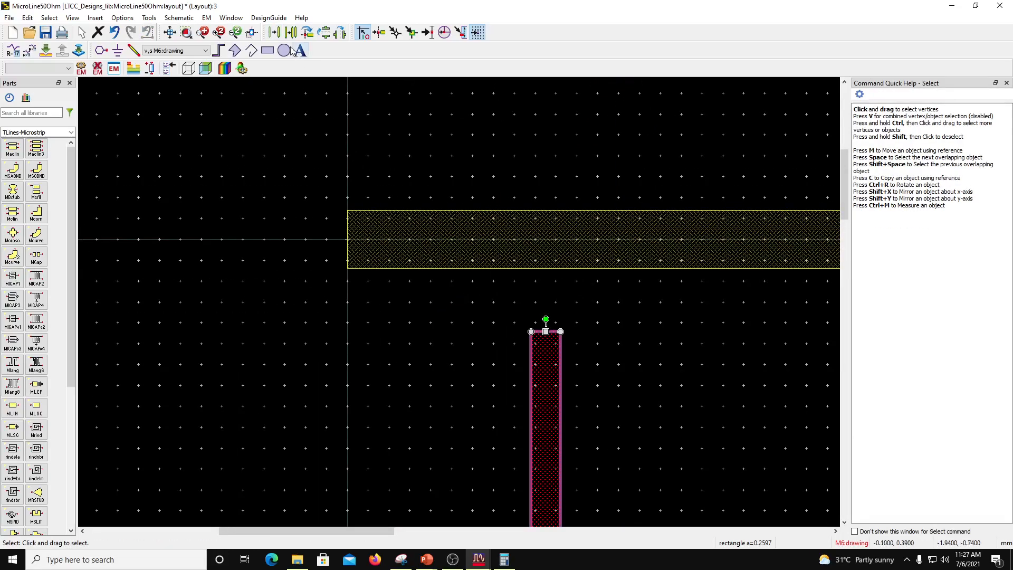
click(275, 32)
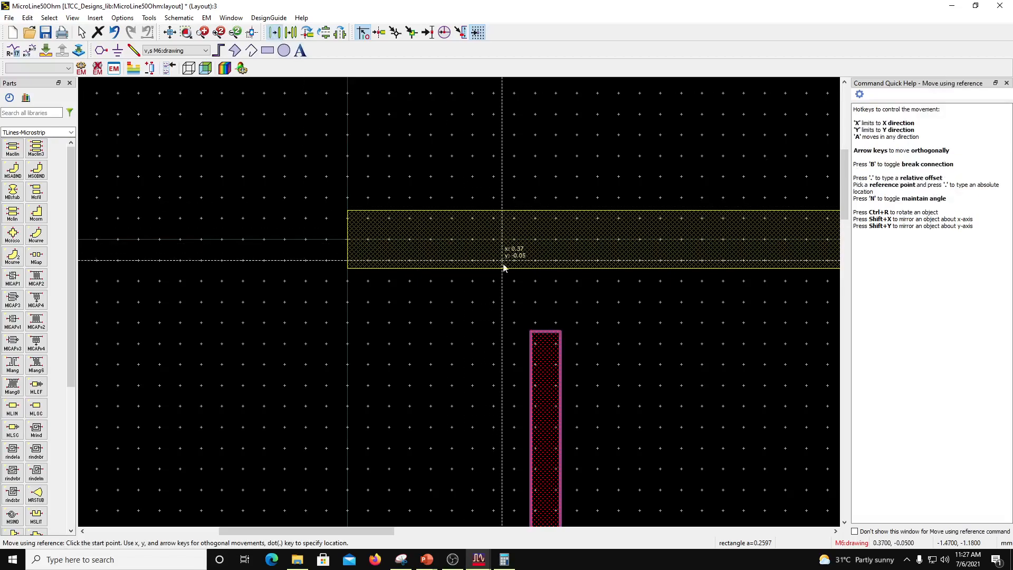
click(531, 332)
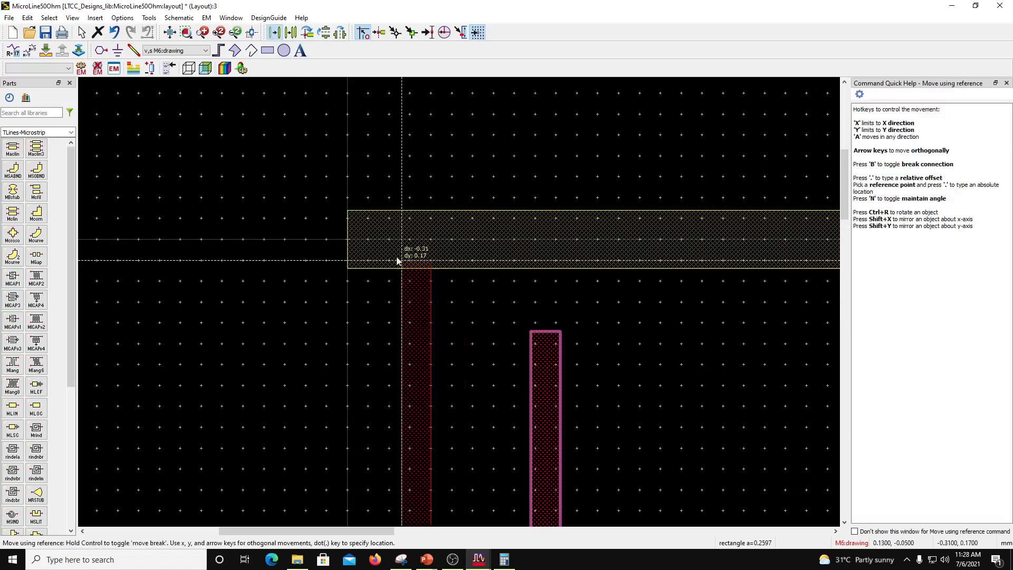
click(348, 240)
Stretch the long outer edge of the M6 rectangle to the end of the M7 line at x = 3.71 mm, forming a square, and deselect it.
scroll(533, 363, down, 2)
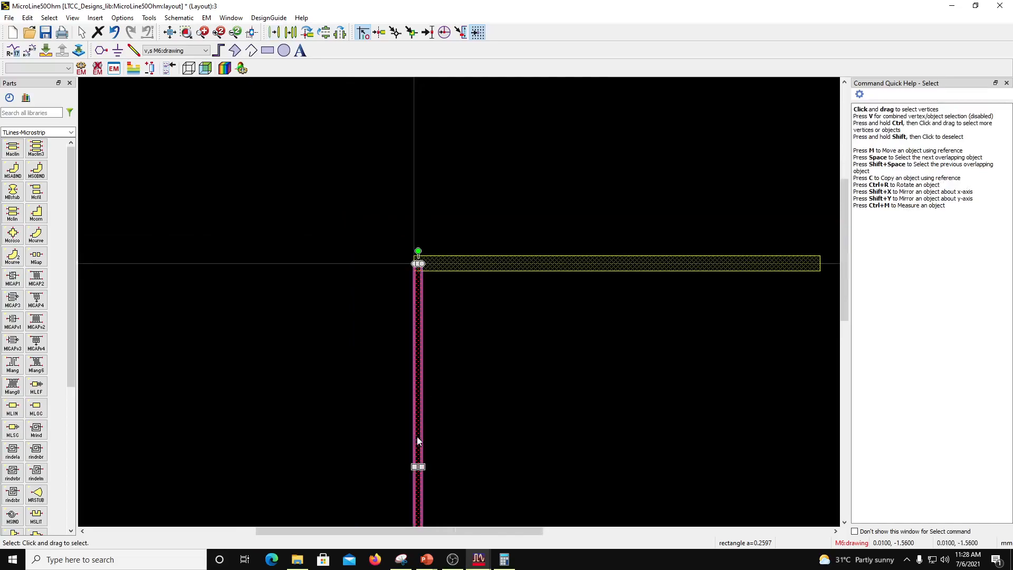
drag(422, 467, 821, 279)
scroll(820, 276, up, 2)
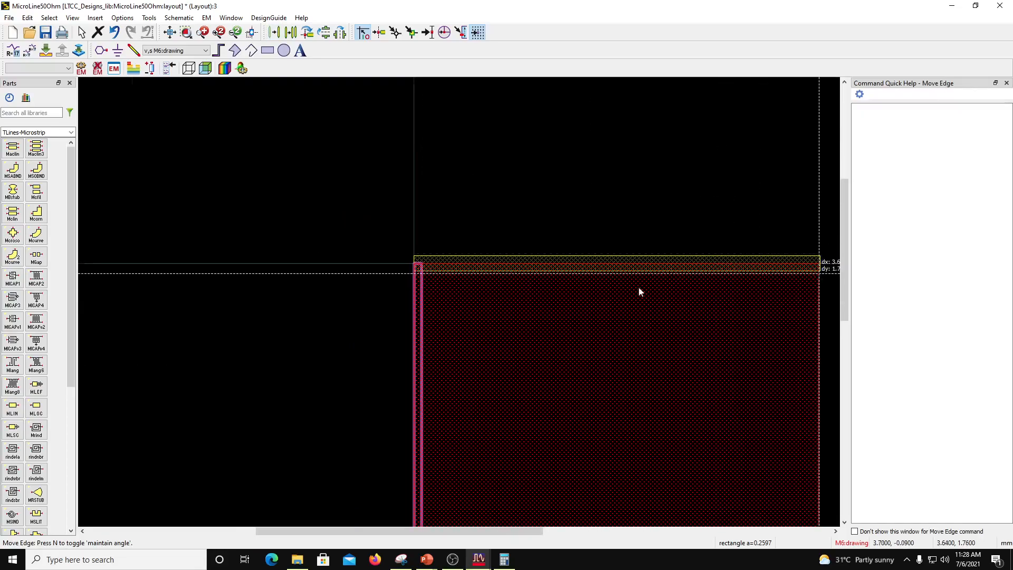
drag(415, 304, 473, 295)
scroll(470, 292, down, 2)
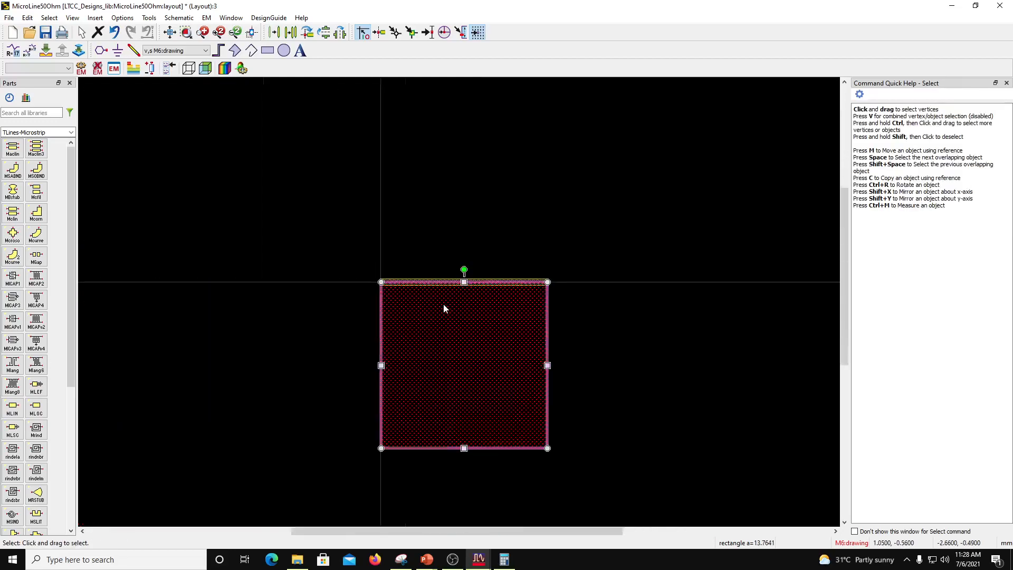
click(671, 248)
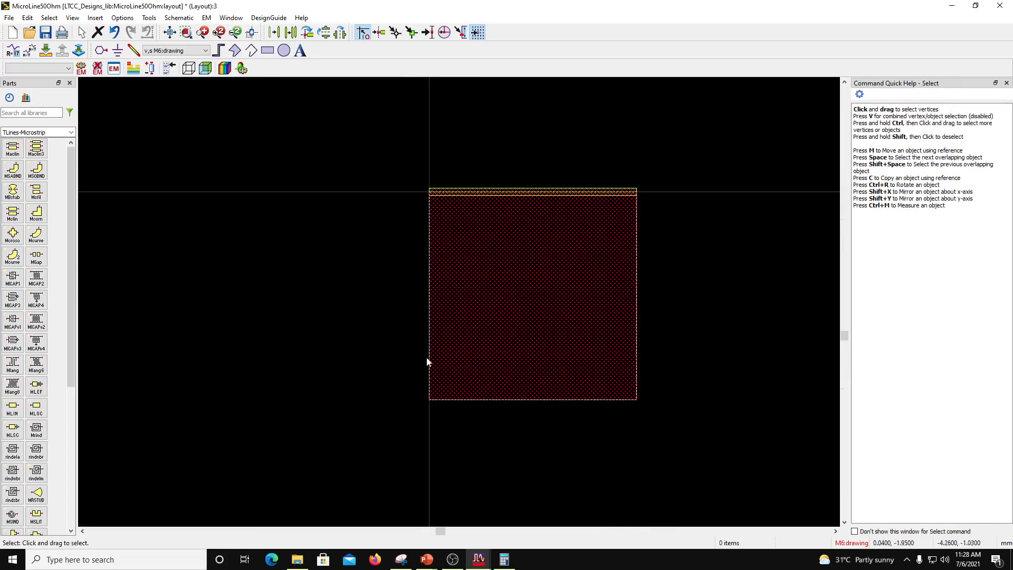
Copy the M6 square above the M7 line, using its lower corner at (0, -3.71) as reference and the origin as destination.
click(462, 370)
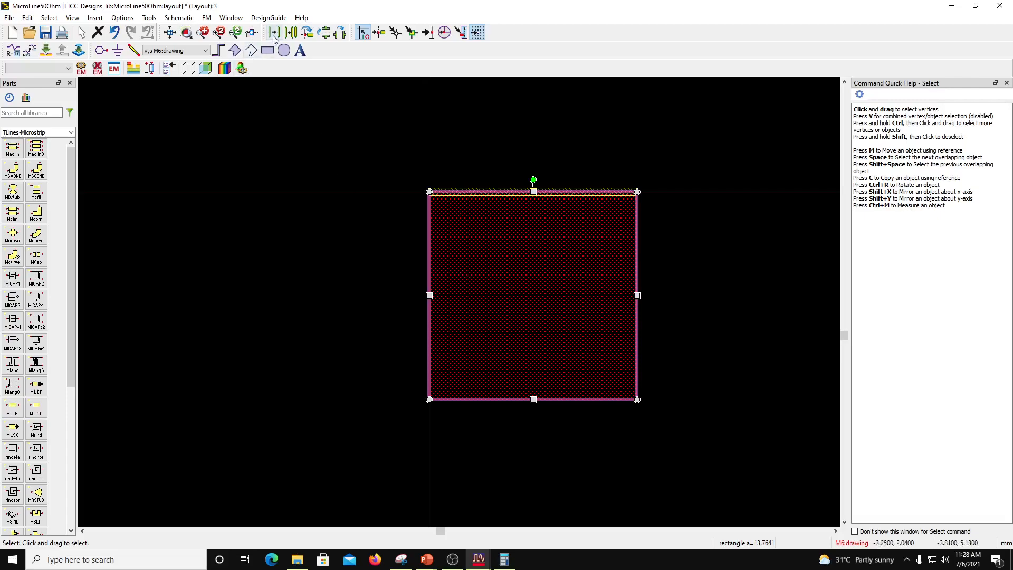
click(291, 32)
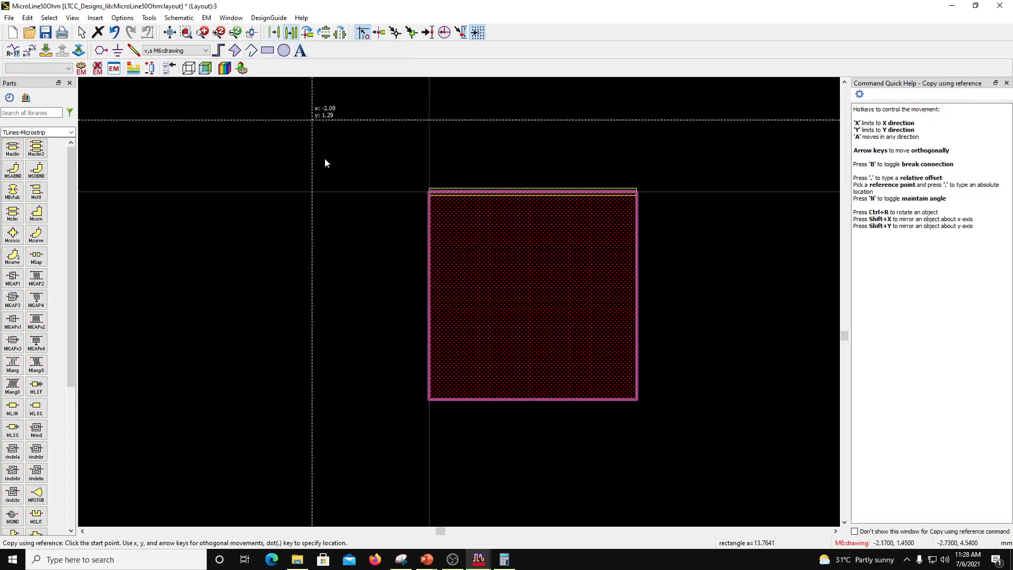
scroll(448, 393, up, 3)
scroll(460, 300, up, 2)
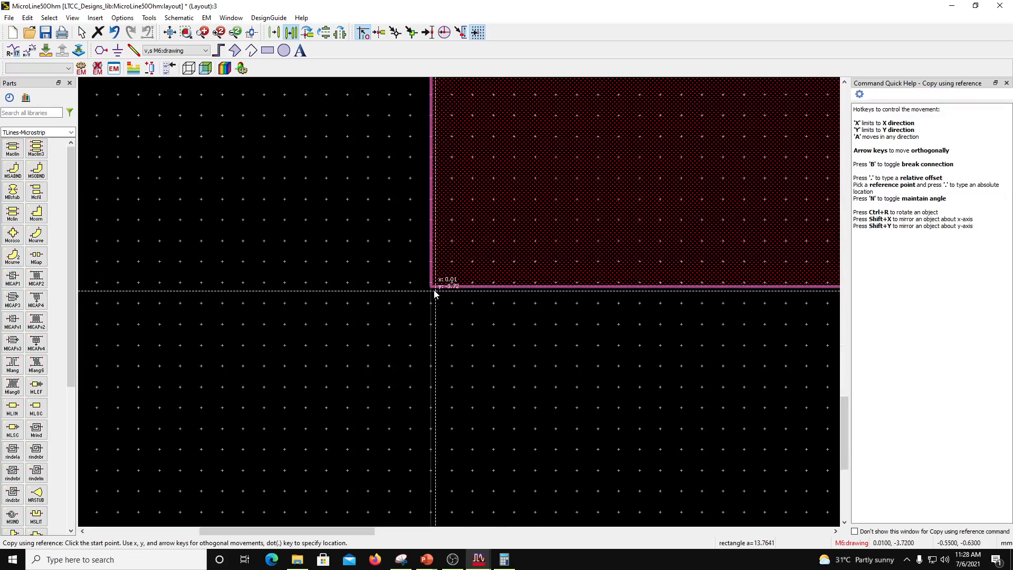
scroll(444, 298, up, 2)
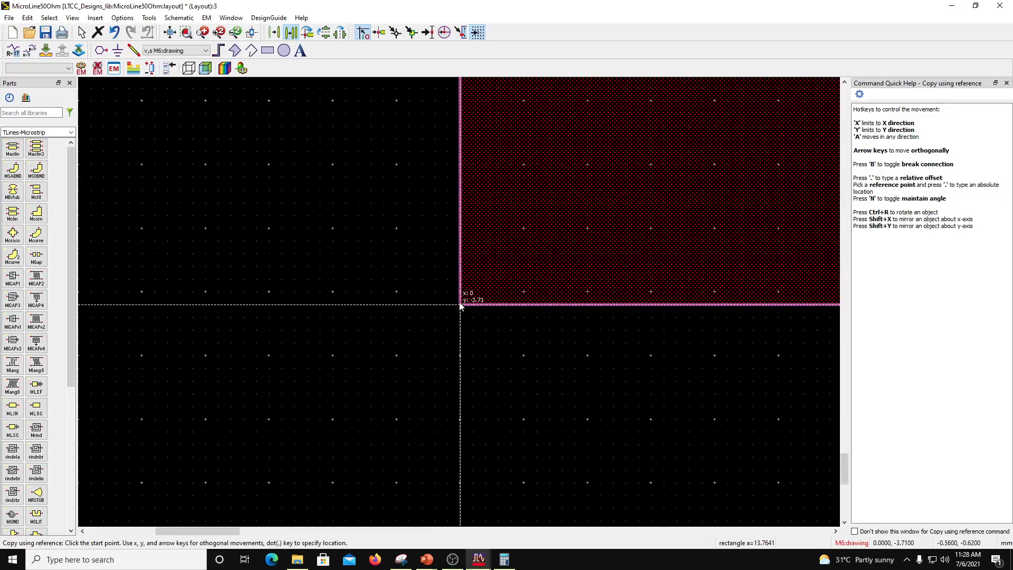
click(460, 305)
scroll(454, 317, down, 4)
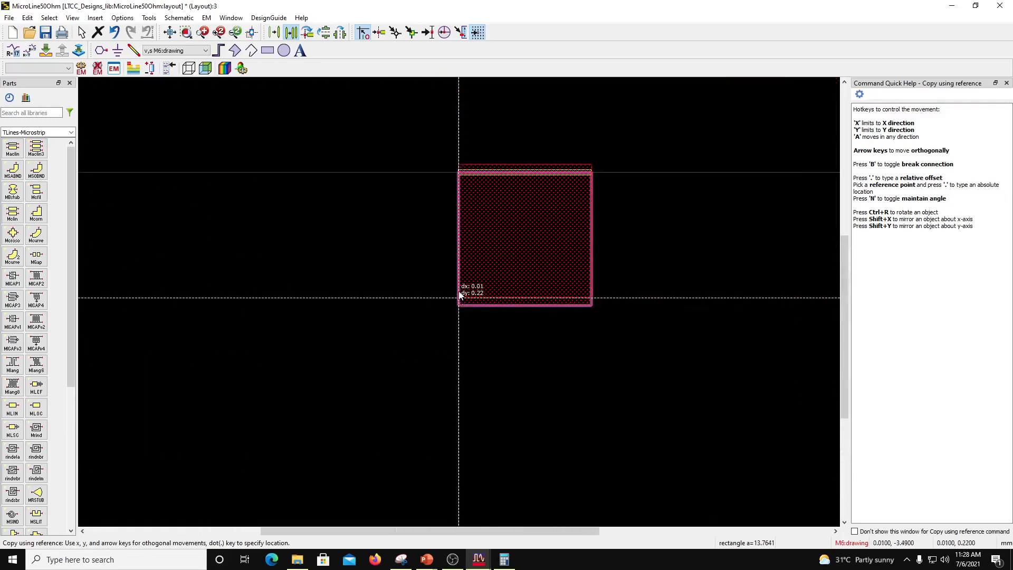
scroll(459, 295, down, 3)
scroll(460, 292, up, 6)
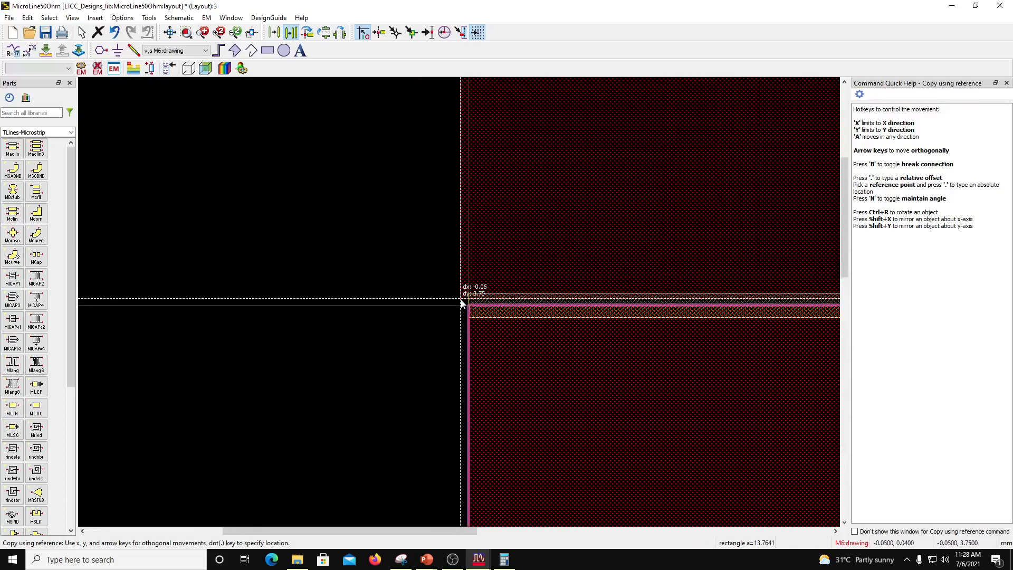
scroll(462, 301, down, 2)
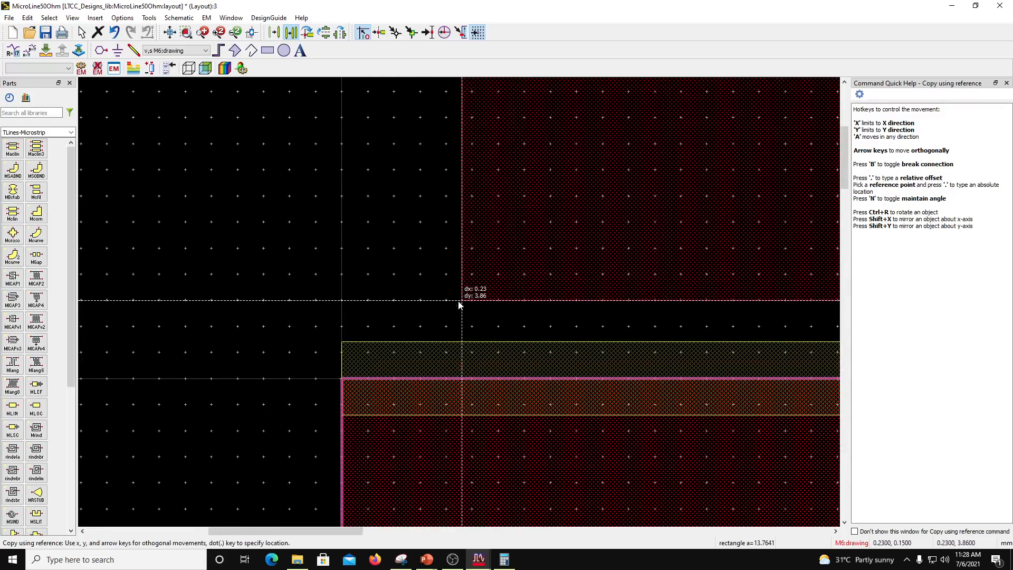
click(342, 381)
scroll(473, 301, down, 3)
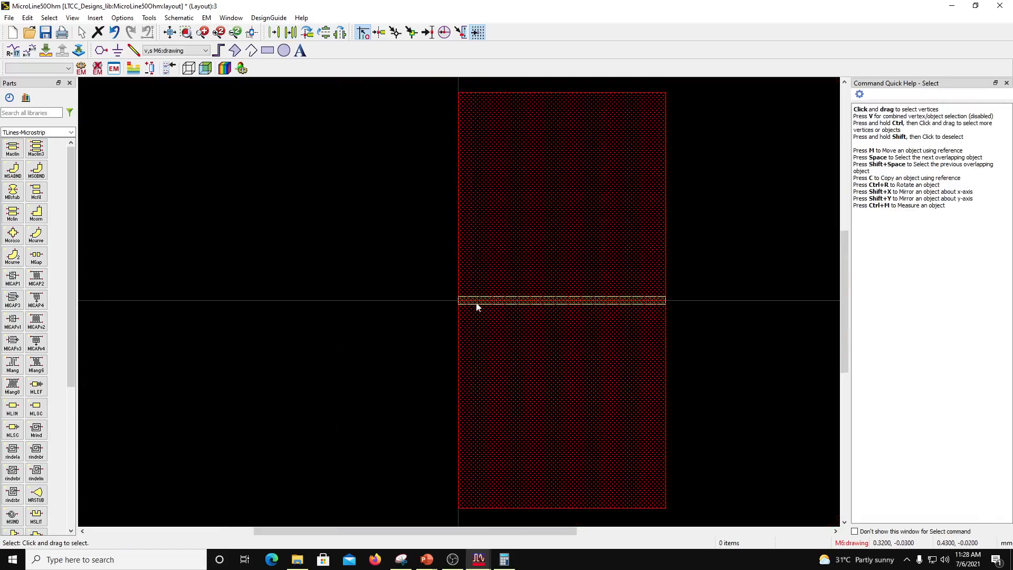
Measure the total height of the two stacked M6 squares along their edge at the M7 line's far end.
scroll(476, 304, down, 2)
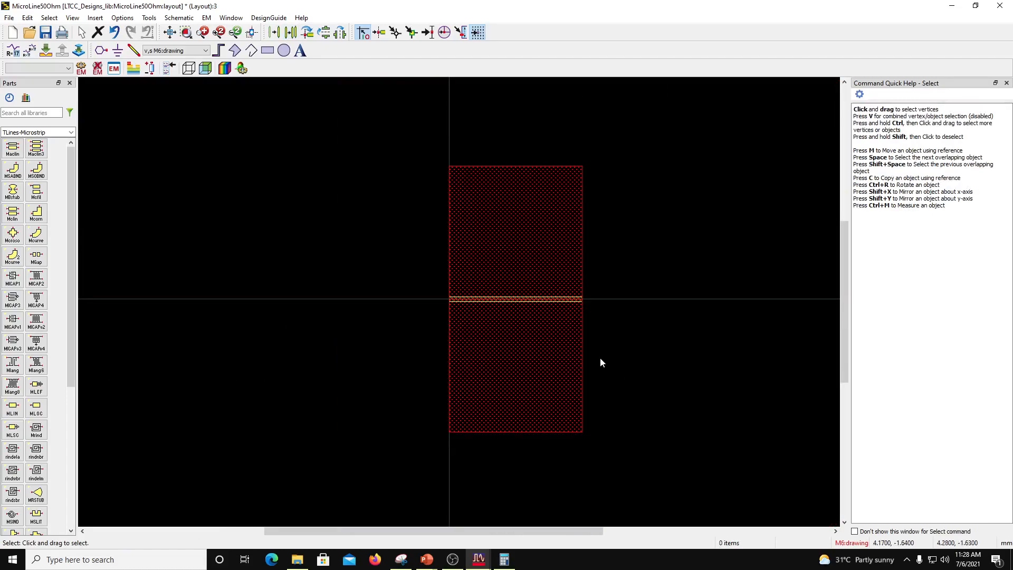
right_click(616, 354)
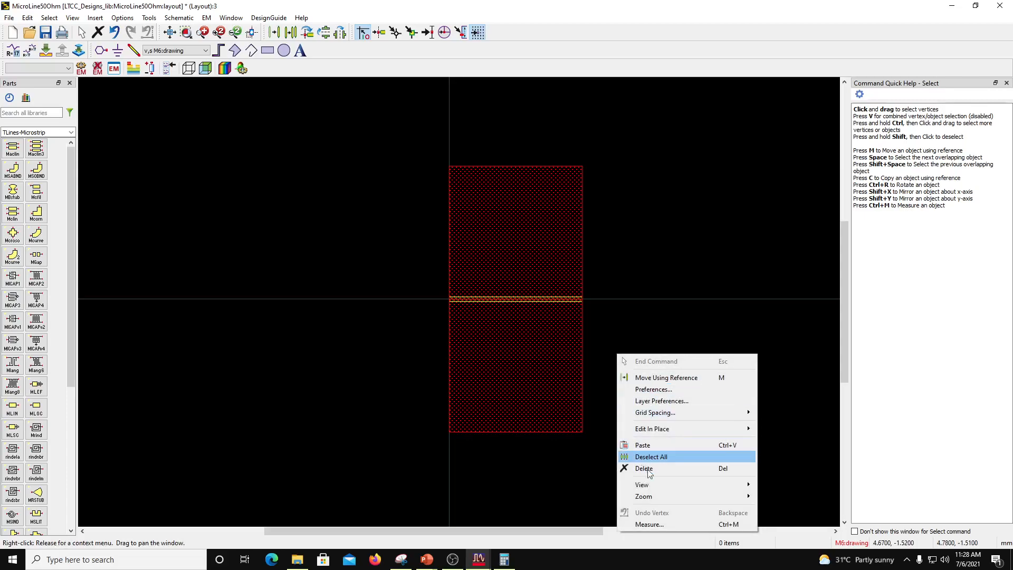
click(650, 524)
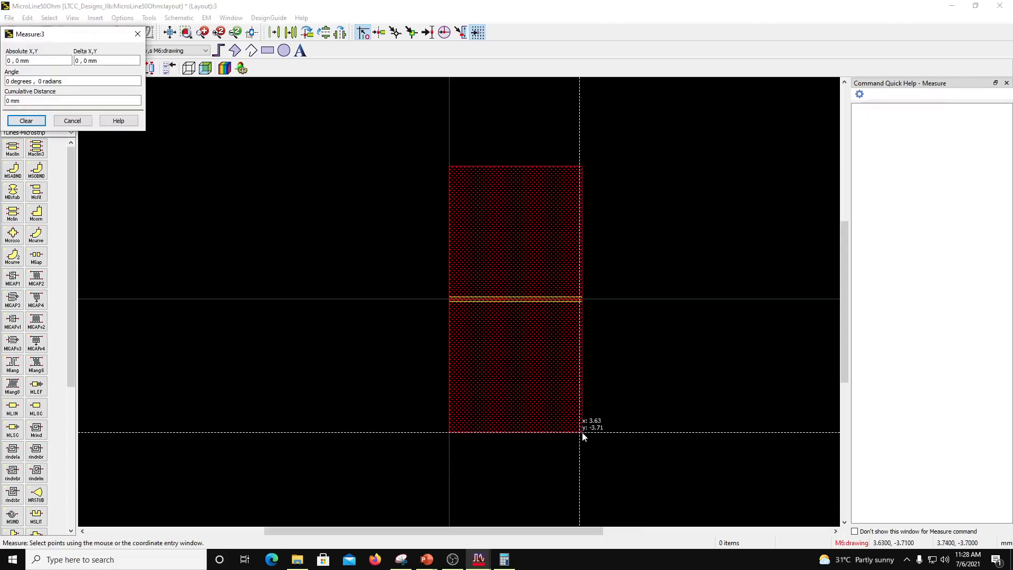
scroll(585, 433, up, 1)
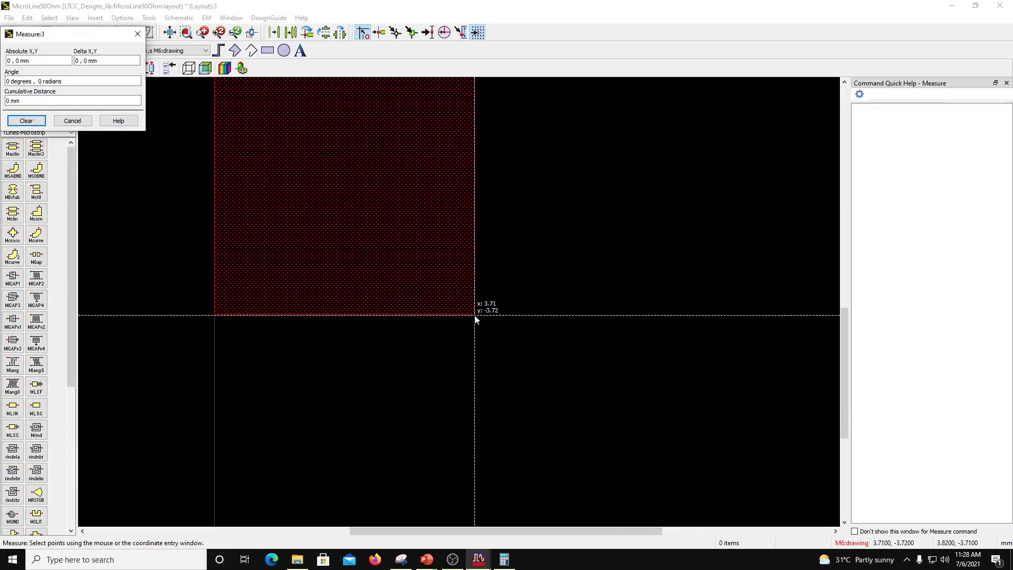
scroll(474, 314, up, 1)
scroll(458, 305, up, 1)
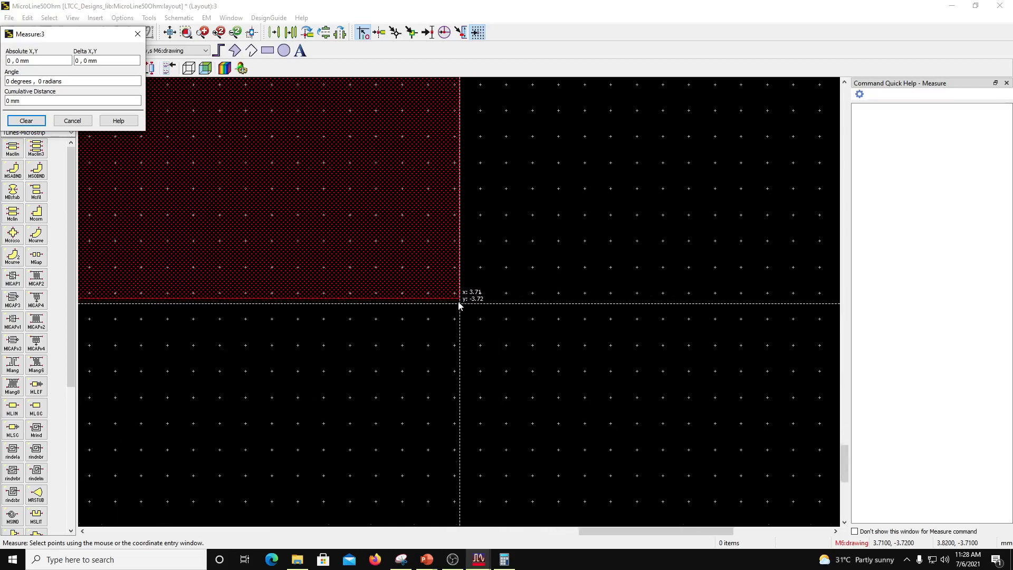
click(458, 302)
scroll(458, 299, down, 3)
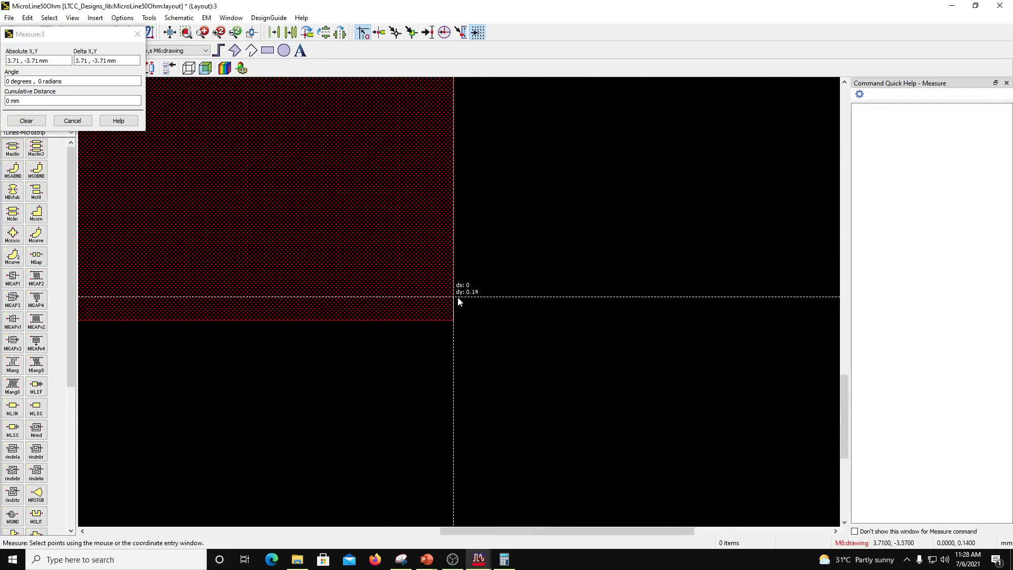
scroll(470, 211, up, 4)
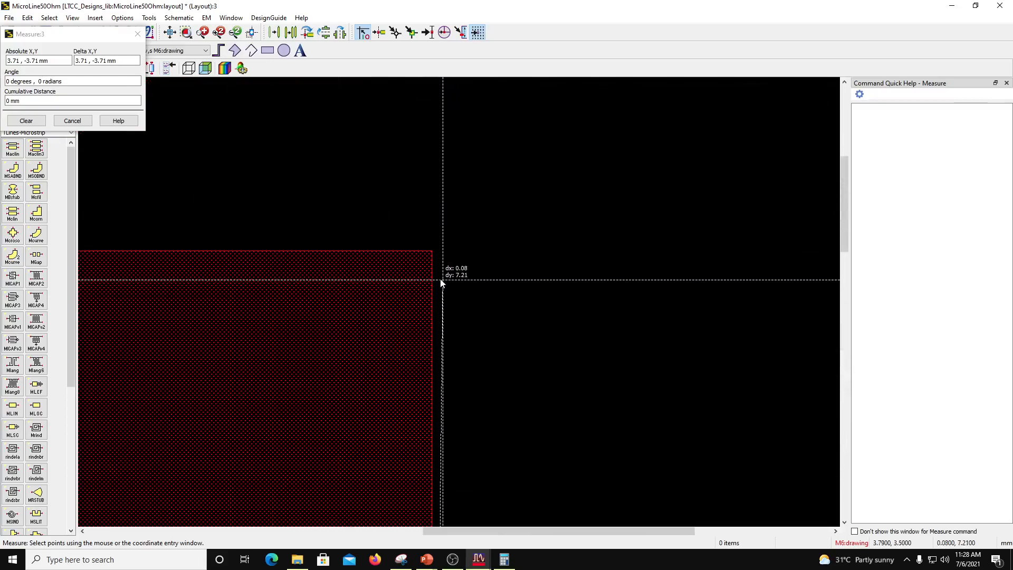
scroll(500, 358, up, 2)
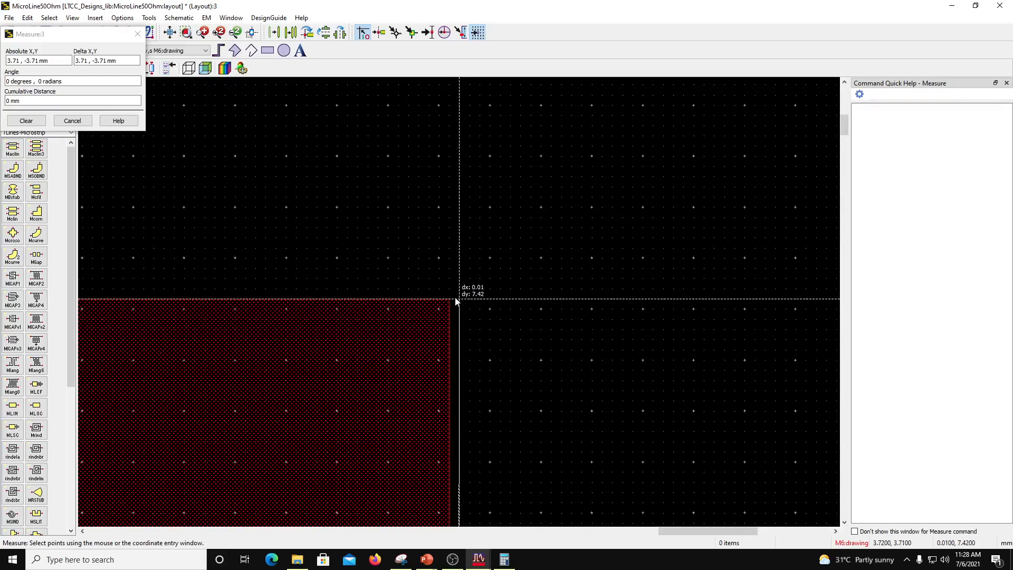
click(448, 301)
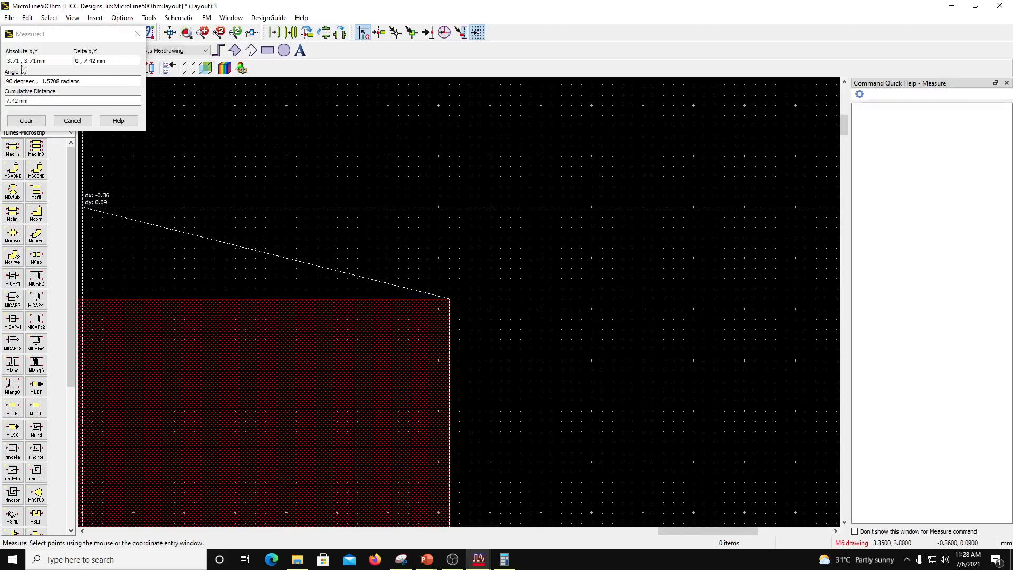
click(53, 37)
drag(52, 37, 568, 194)
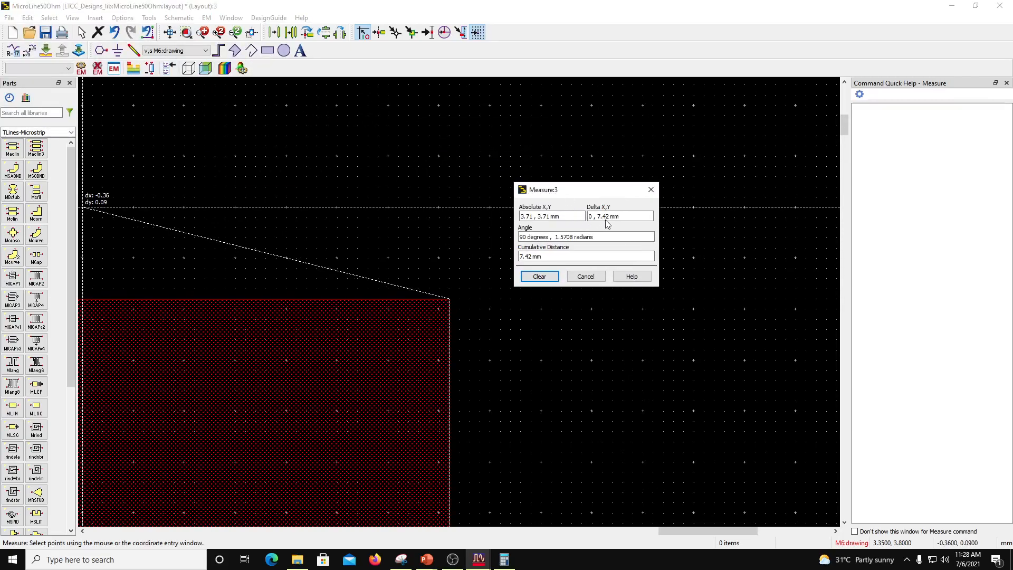
key(Escape)
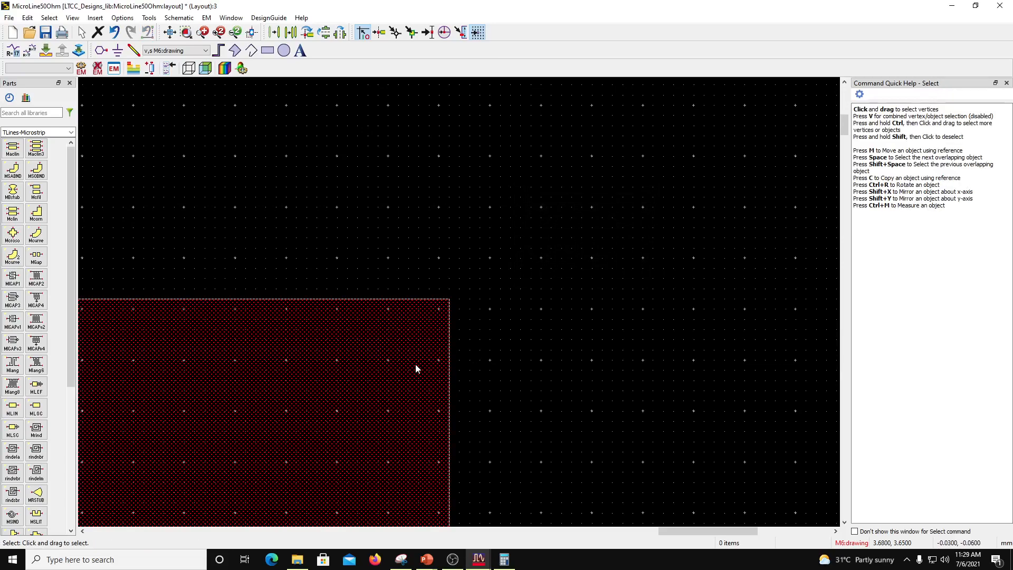
Select both M6 squares and merge them with Union into a single ground plane shape.
scroll(453, 306, down, 3)
scroll(415, 457, up, 2)
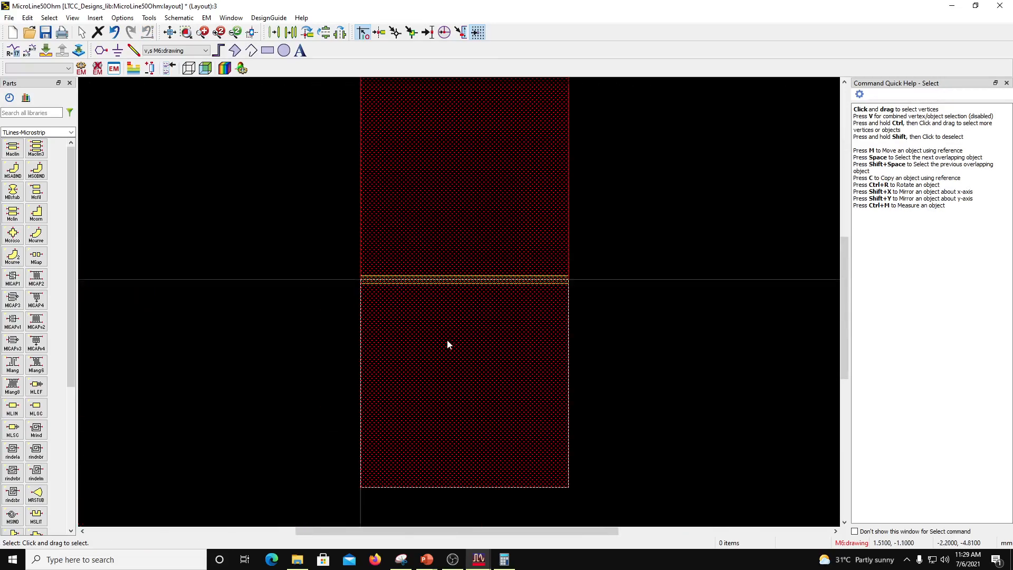
scroll(455, 319, down, 1)
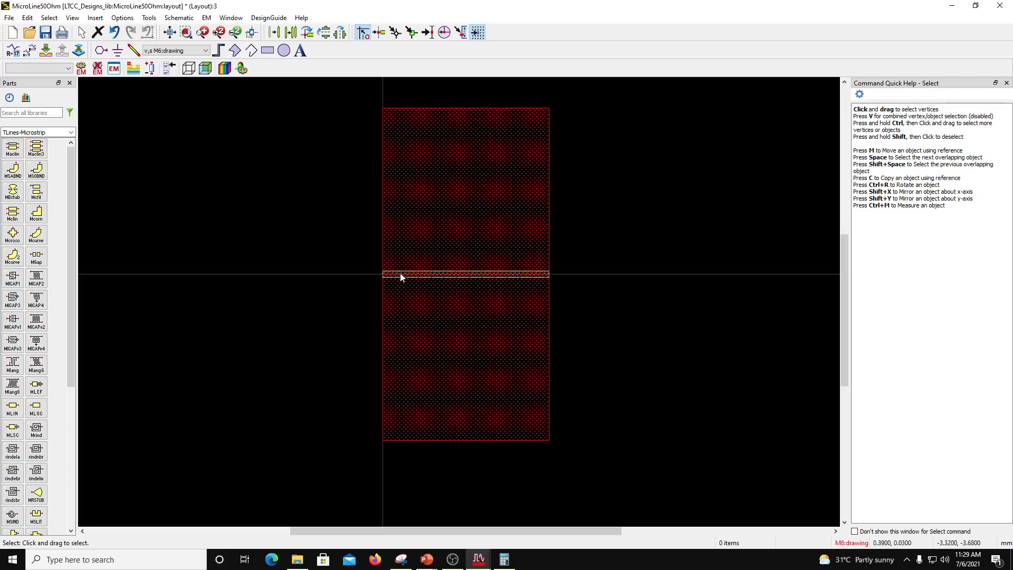
click(436, 319)
ctrl+click(463, 208)
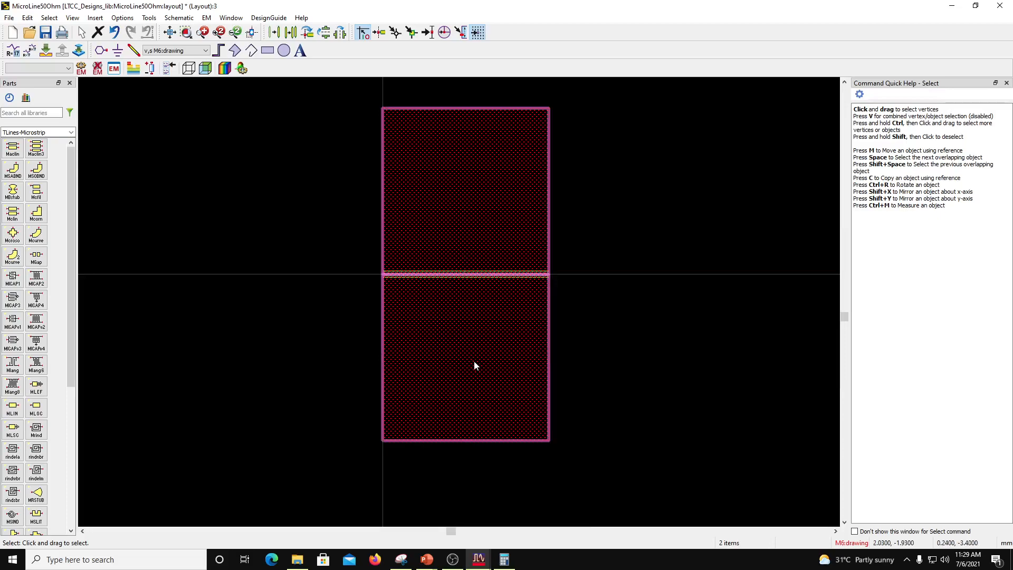
click(643, 291)
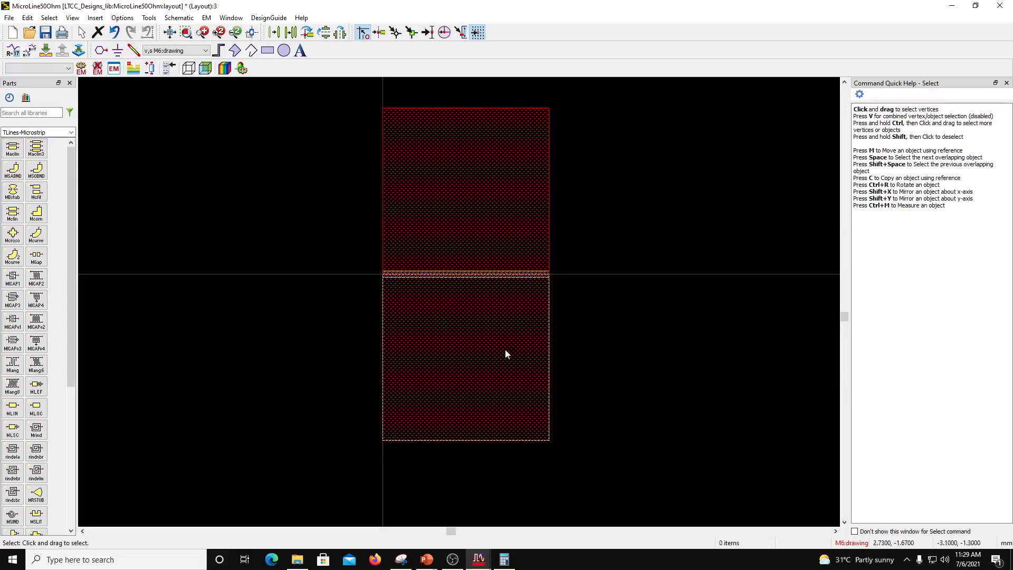
click(501, 349)
ctrl+click(495, 214)
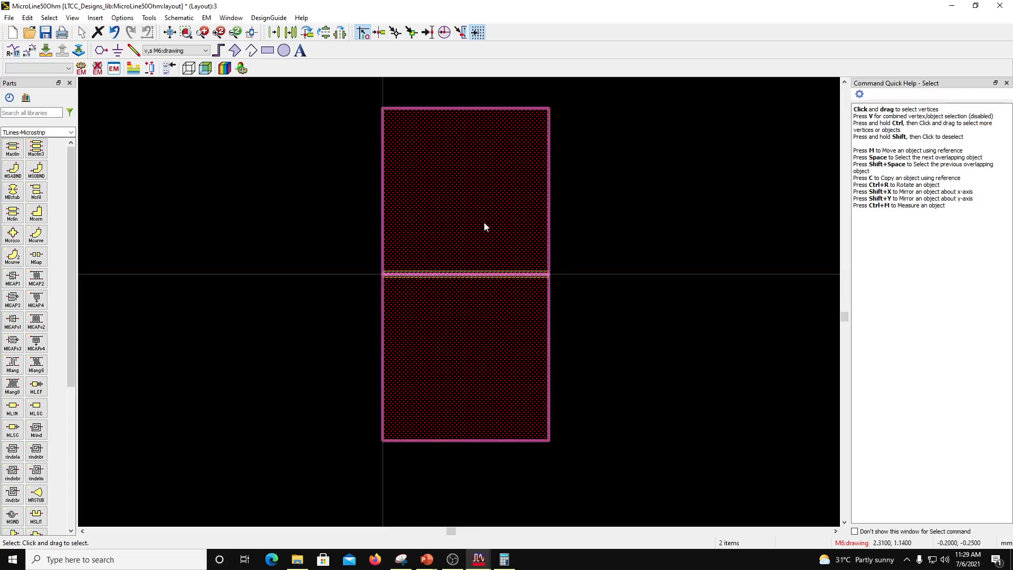
right_click(480, 217)
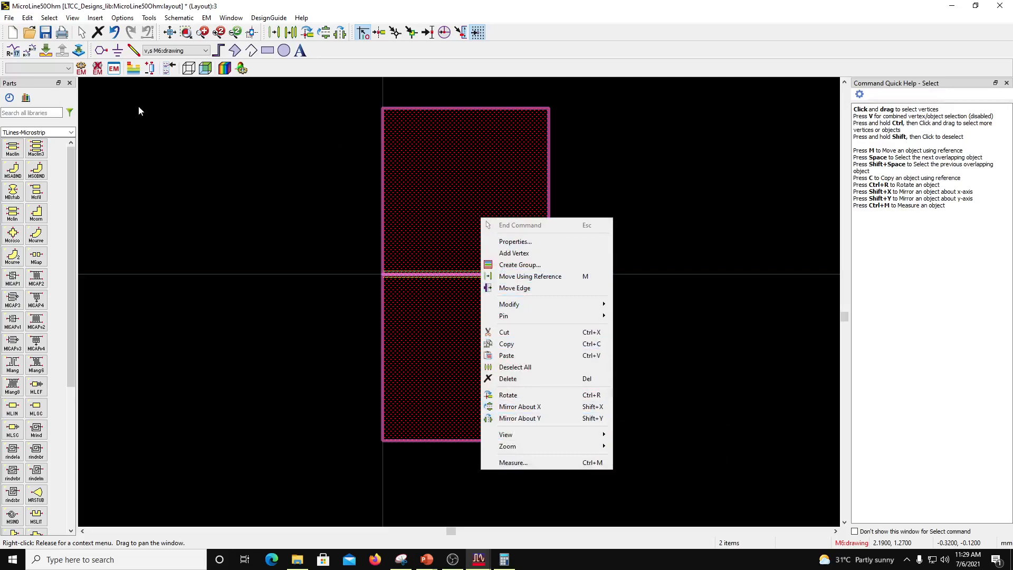
click(30, 20)
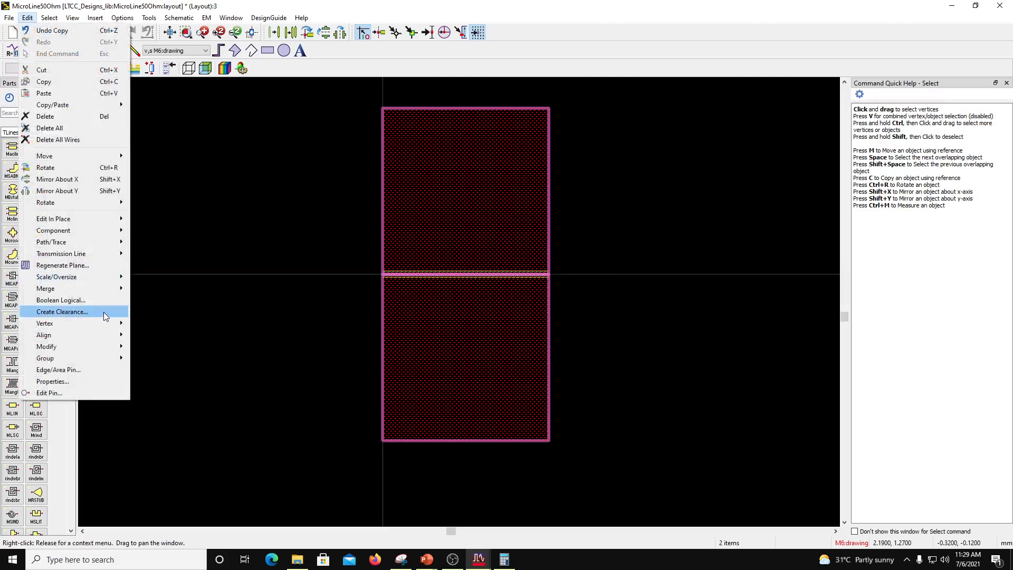
mouse_move(105, 289)
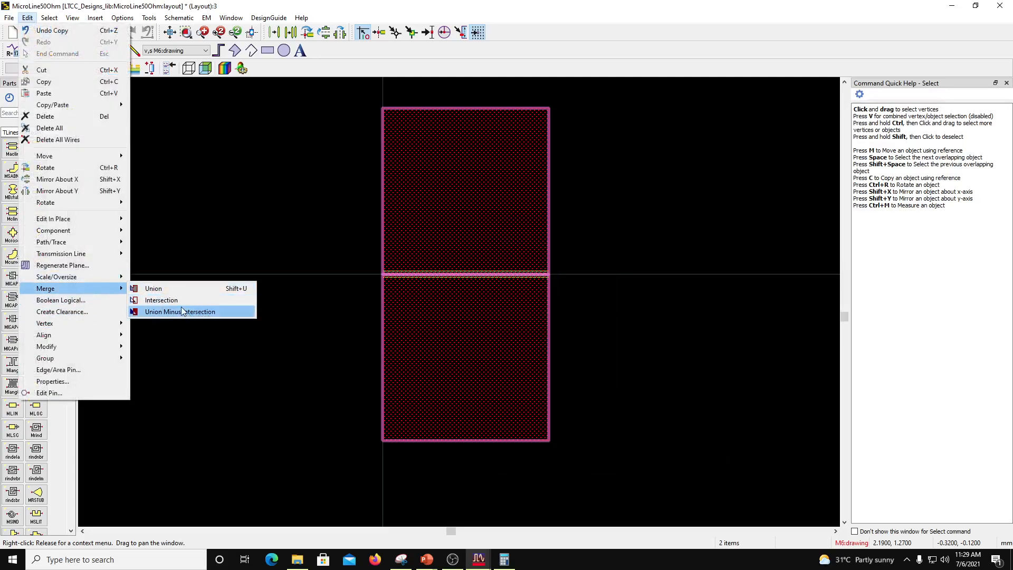
click(175, 291)
click(638, 315)
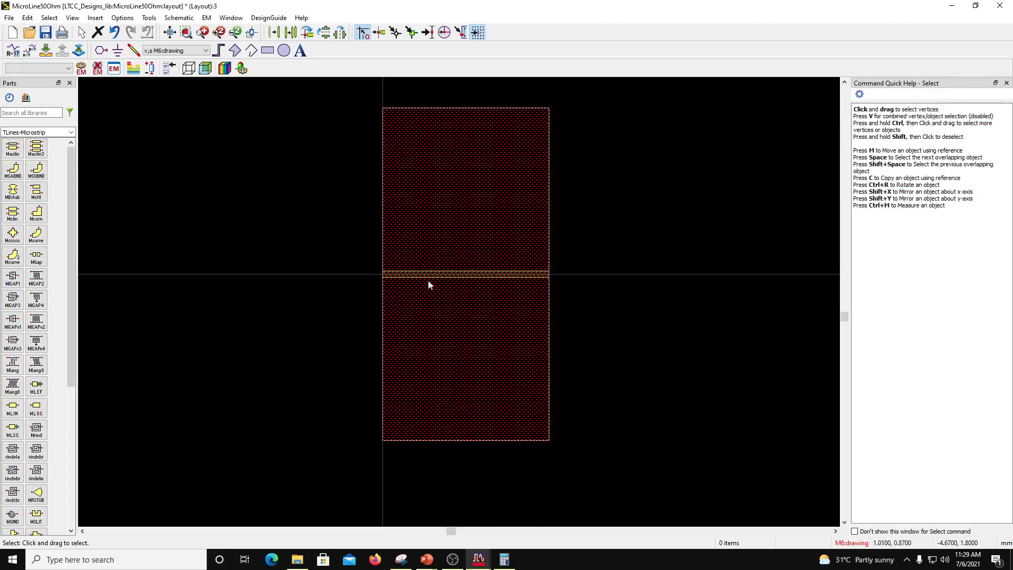
Select the merged M6 ground plane to check that it is a single shape, and deselect it.
click(433, 206)
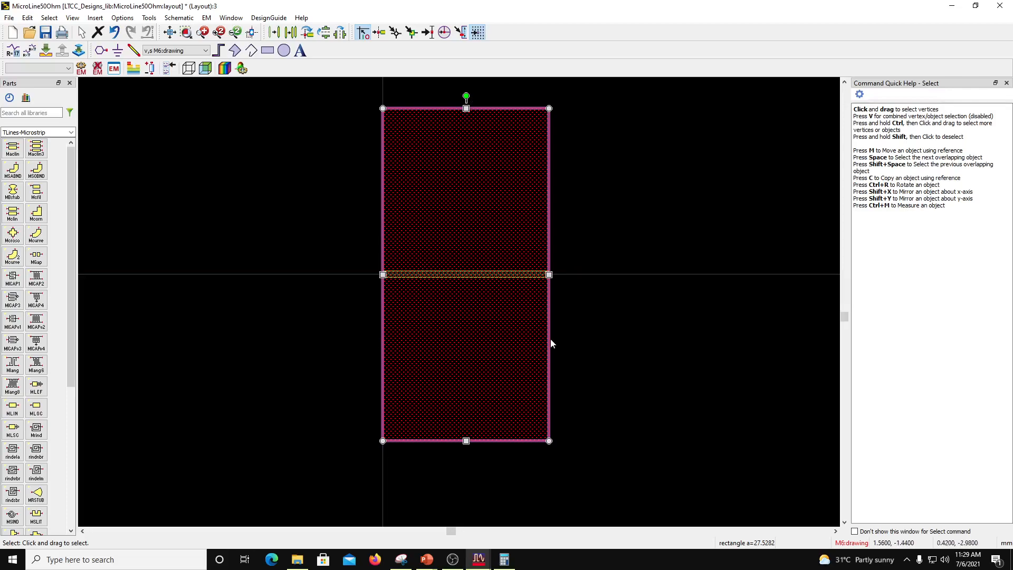
click(594, 332)
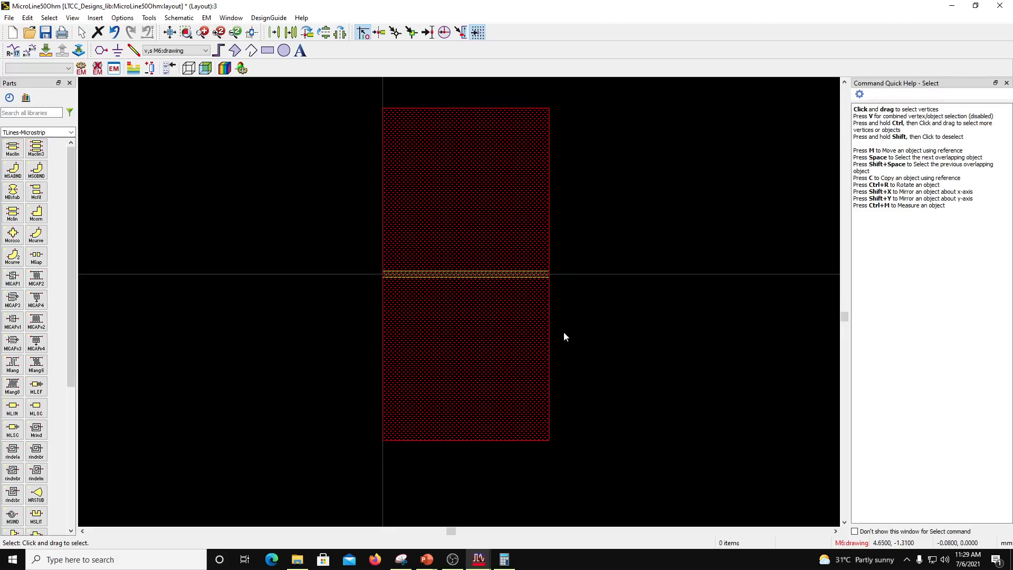
scroll(460, 299, up, 2)
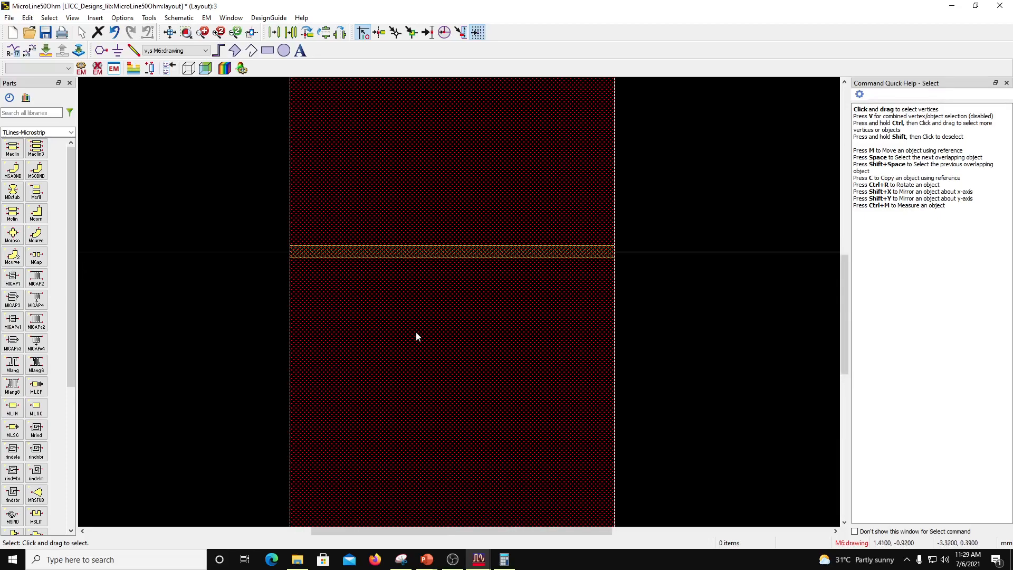
scroll(414, 276, down, 1)
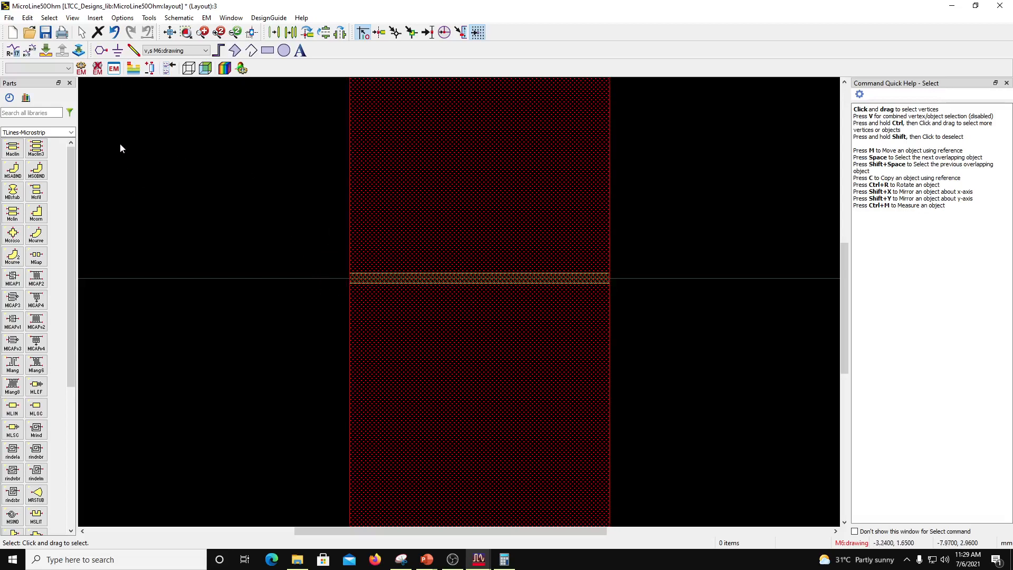
Start creating dot pins numbered from 1 and place the first on the M7 line's starting edge at the origin (0, 0).
click(101, 51)
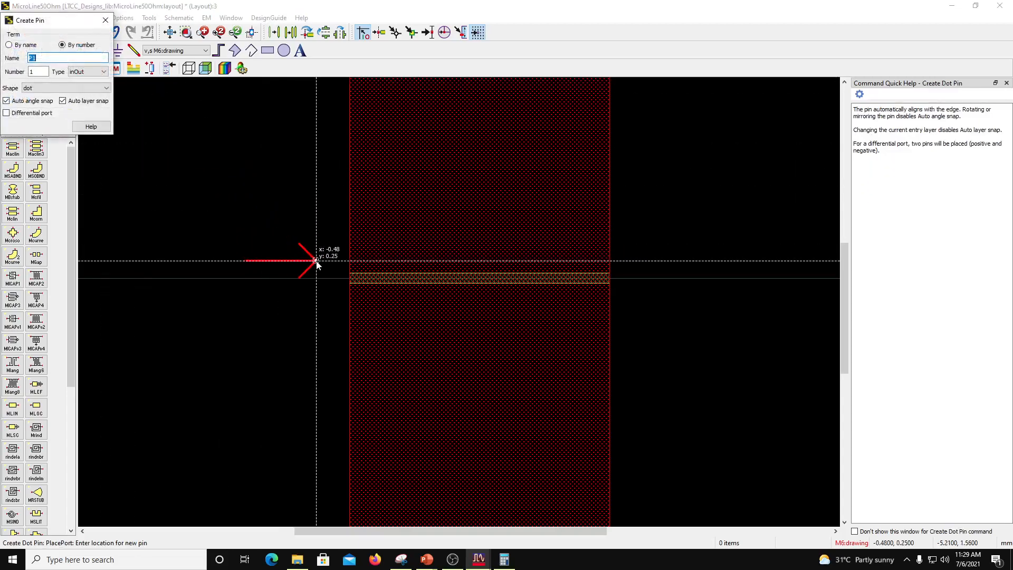
scroll(351, 279, up, 2)
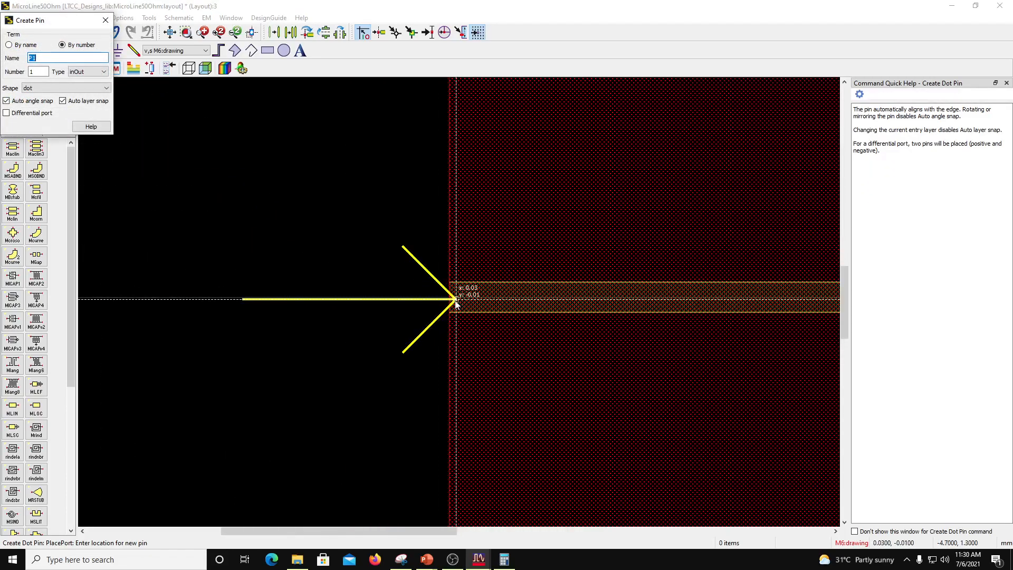
scroll(446, 298, up, 3)
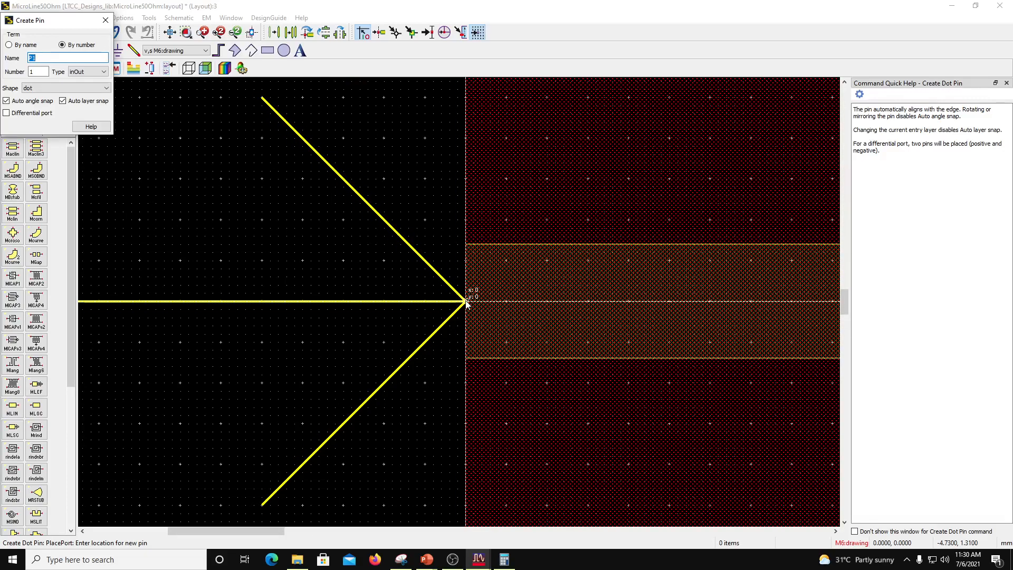
click(465, 301)
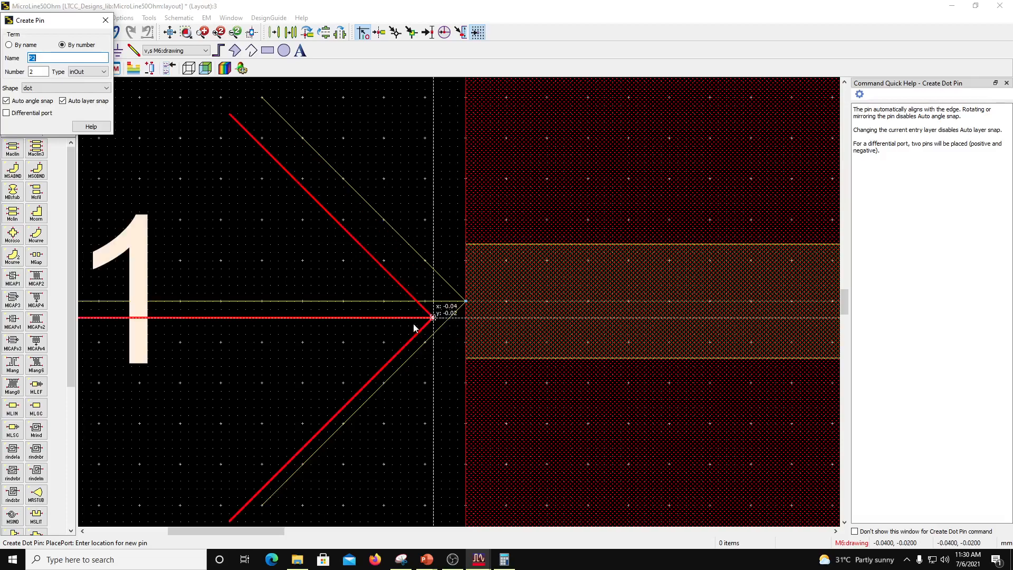
Place the second pin at the centre of the M7 line's far end at (3.71, 0), facing into the line.
scroll(464, 290, down, 4)
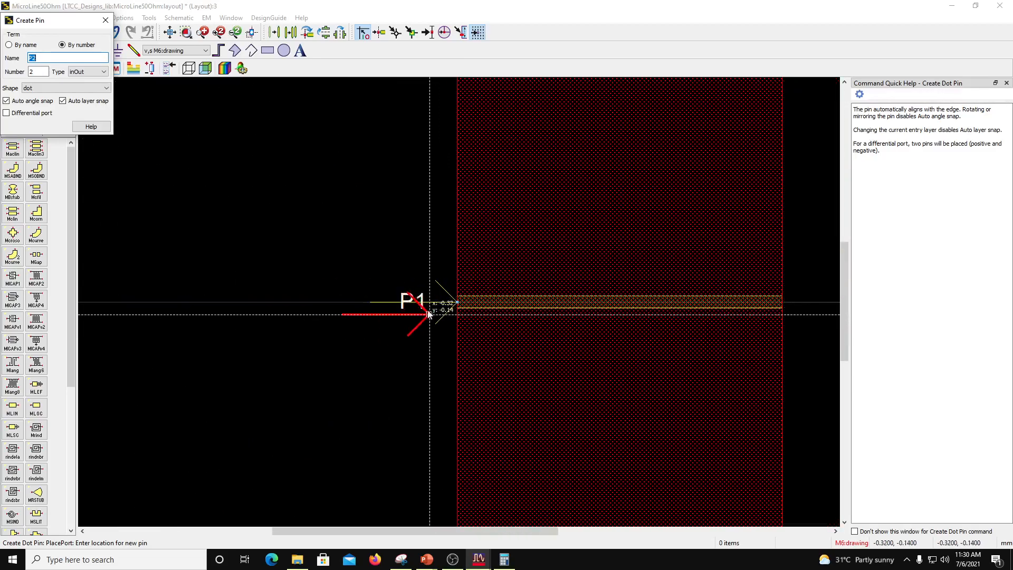
scroll(780, 303, up, 4)
scroll(459, 299, up, 1)
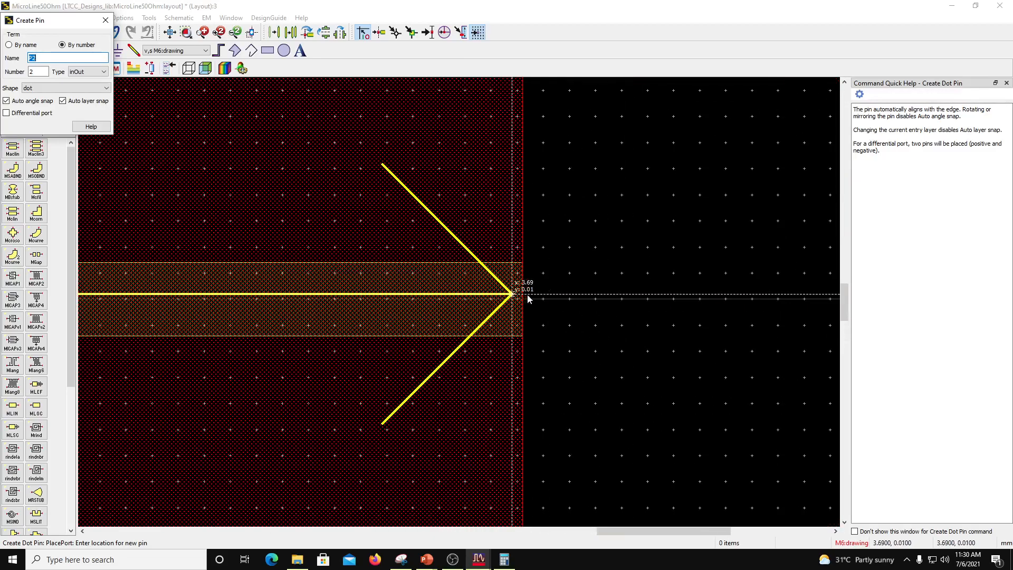
scroll(524, 305, up, 2)
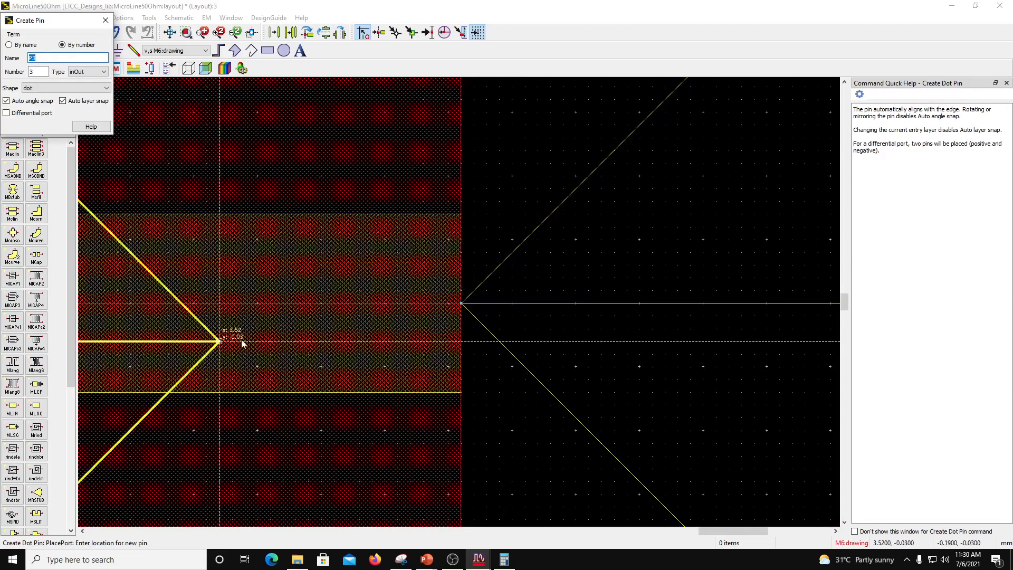
Place the third pin on the M6 ground plane's edge below the first pin, at (0, -0.37).
scroll(465, 293, down, 4)
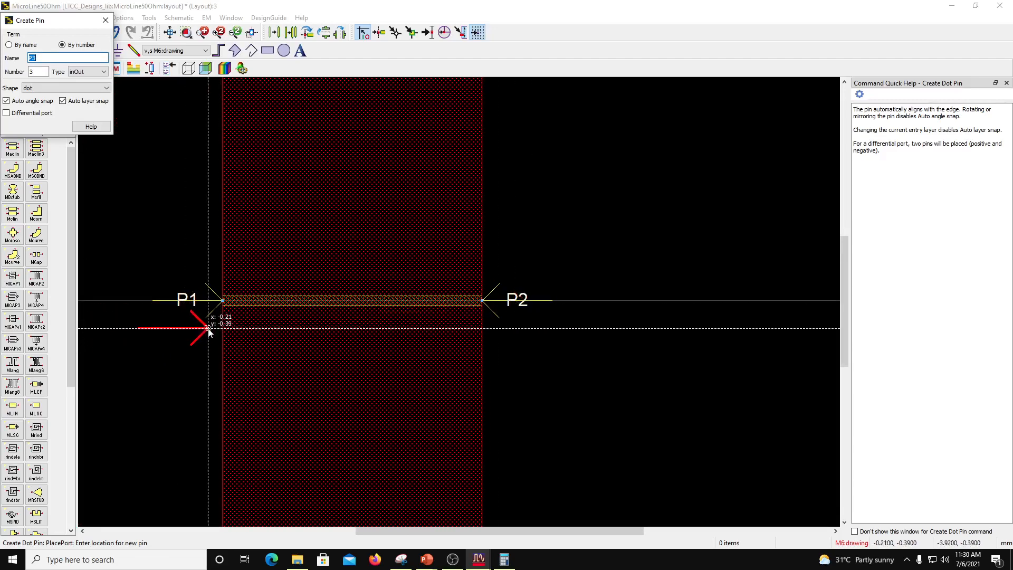
scroll(208, 328, up, 2)
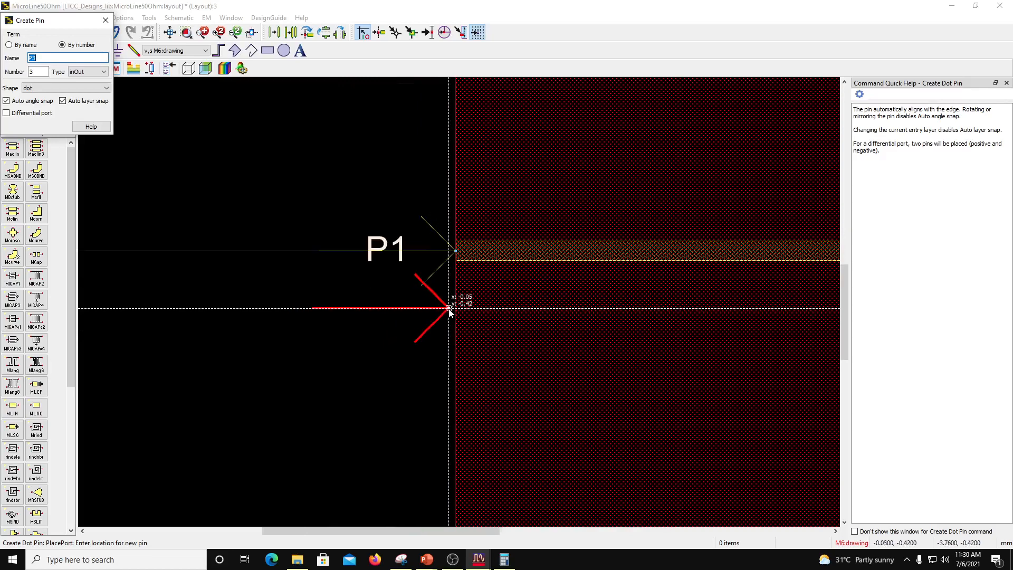
scroll(454, 309, up, 3)
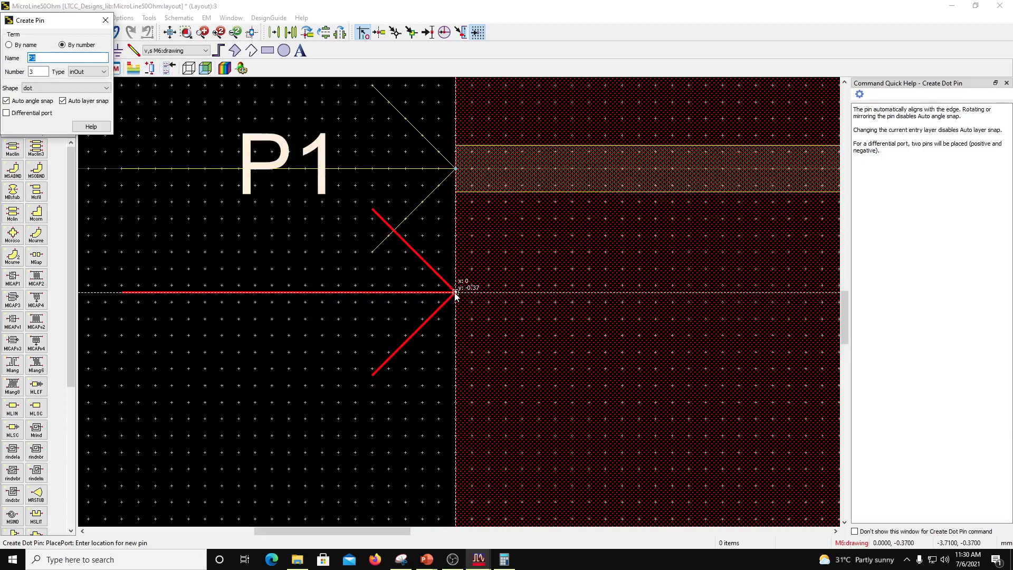
click(455, 292)
Place the fourth pin on the M6 ground plane's far edge below the second pin at (3.71, -0.35), and end pin creation.
scroll(464, 296, down, 2)
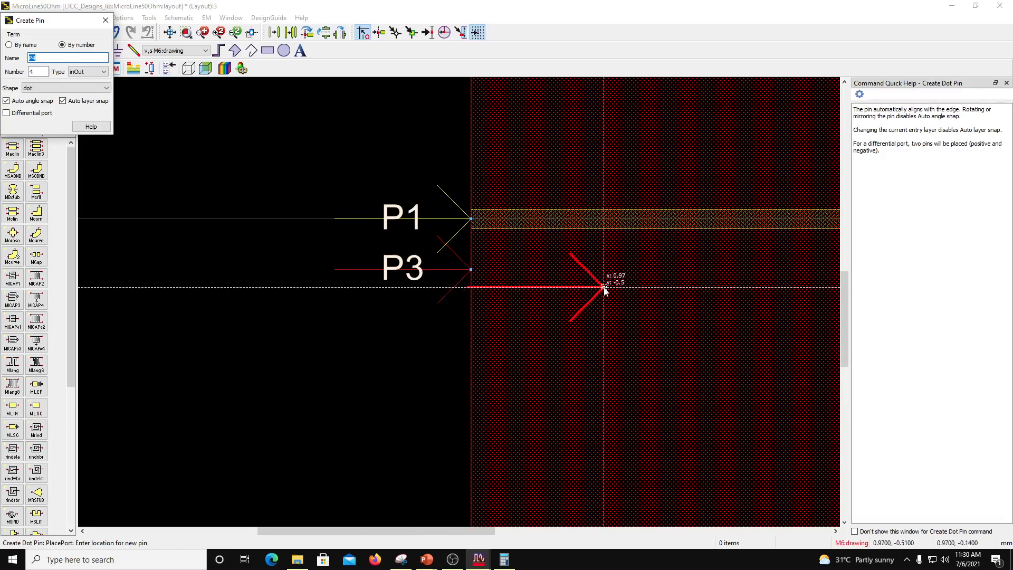
scroll(605, 290, down, 3)
scroll(538, 295, up, 3)
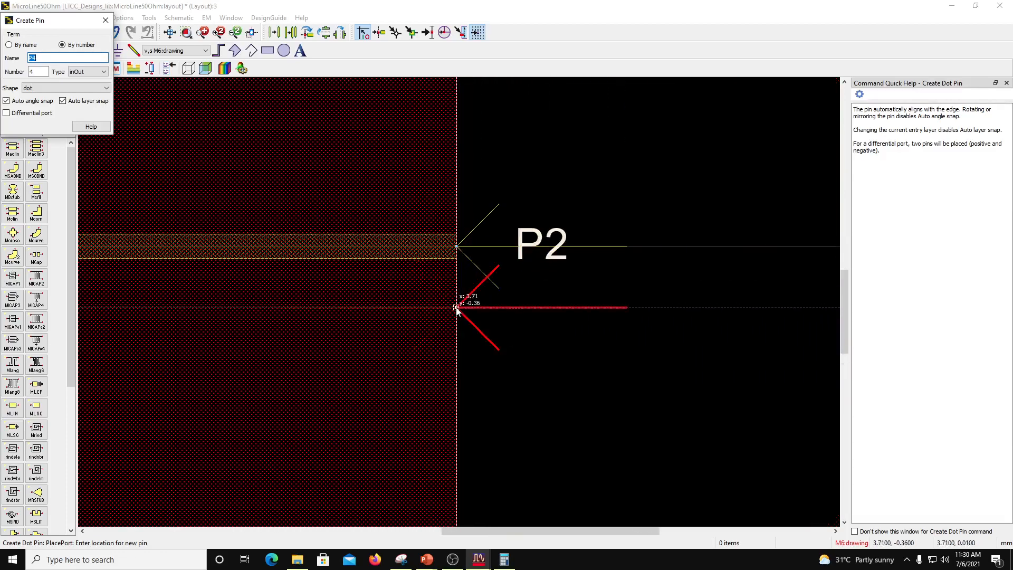
scroll(458, 307, up, 2)
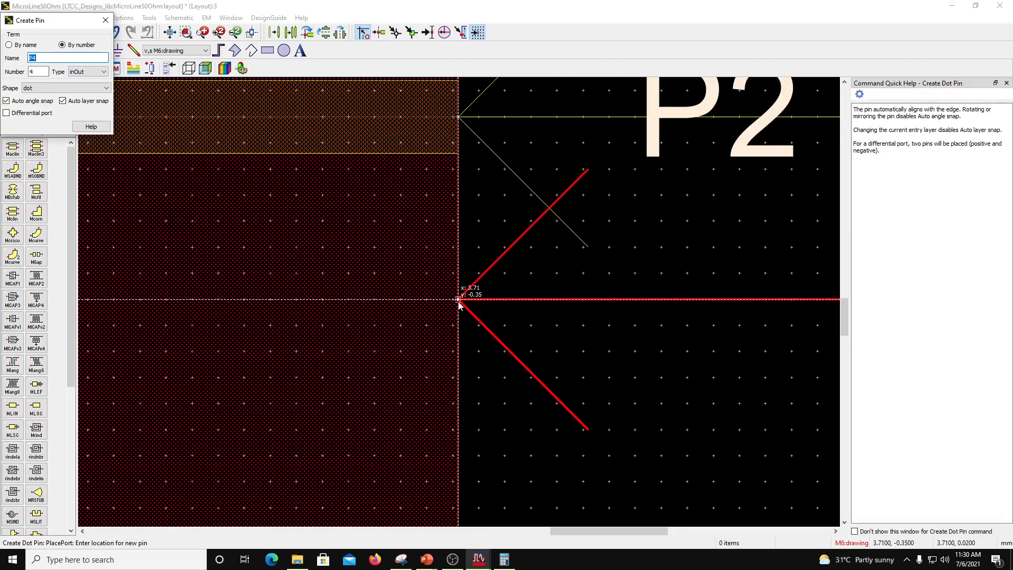
click(458, 299)
key(Escape)
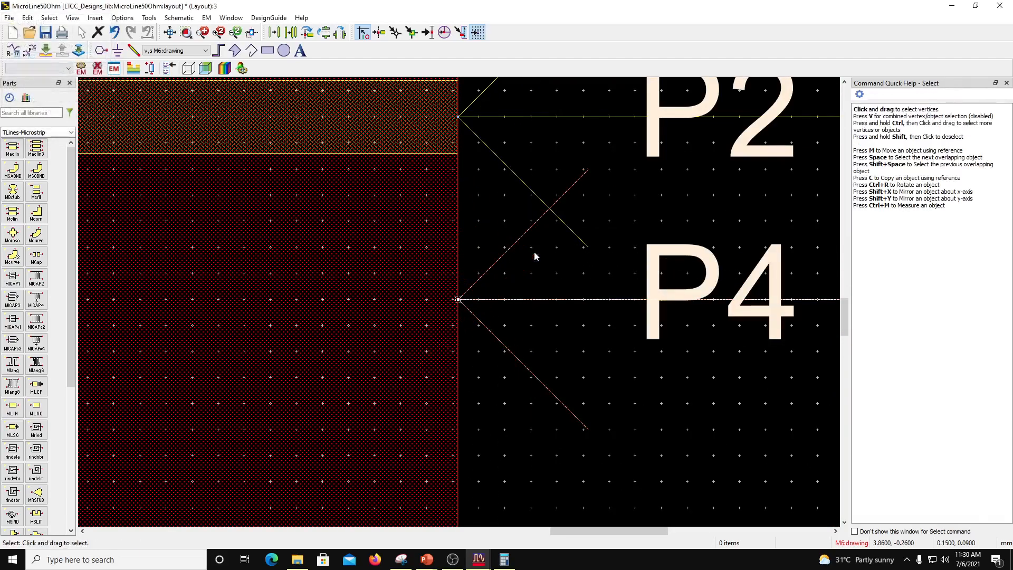
Move ground pin P3 by its tip, using a reference point, onto P1's tip at the origin.
scroll(460, 299, down, 3)
scroll(152, 312, up, 3)
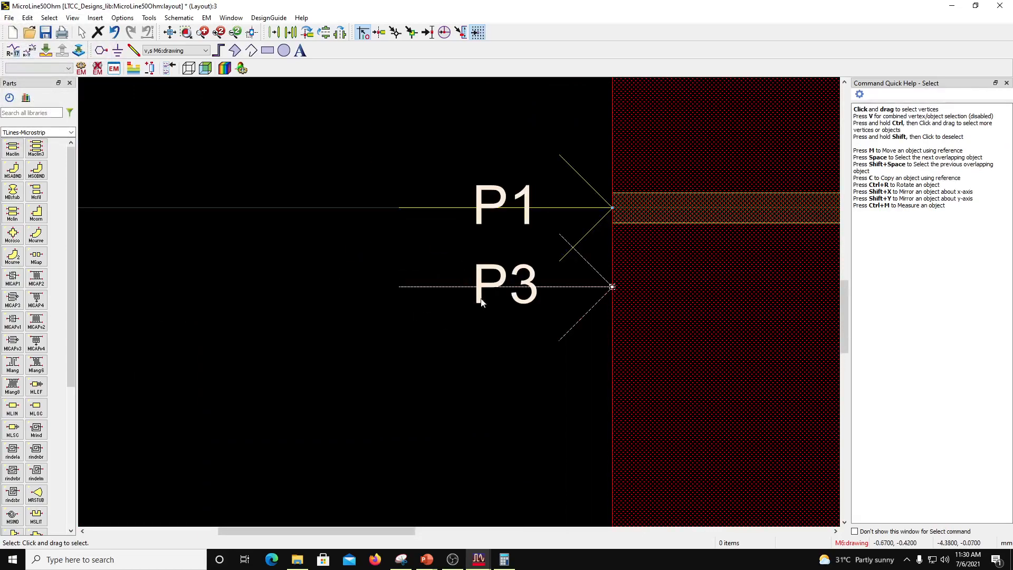
click(549, 289)
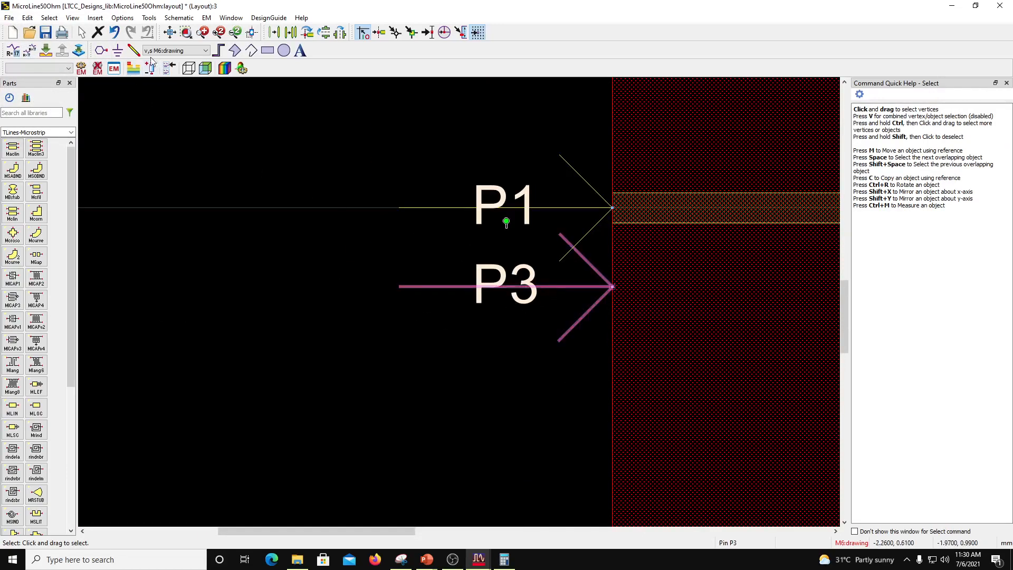
click(274, 32)
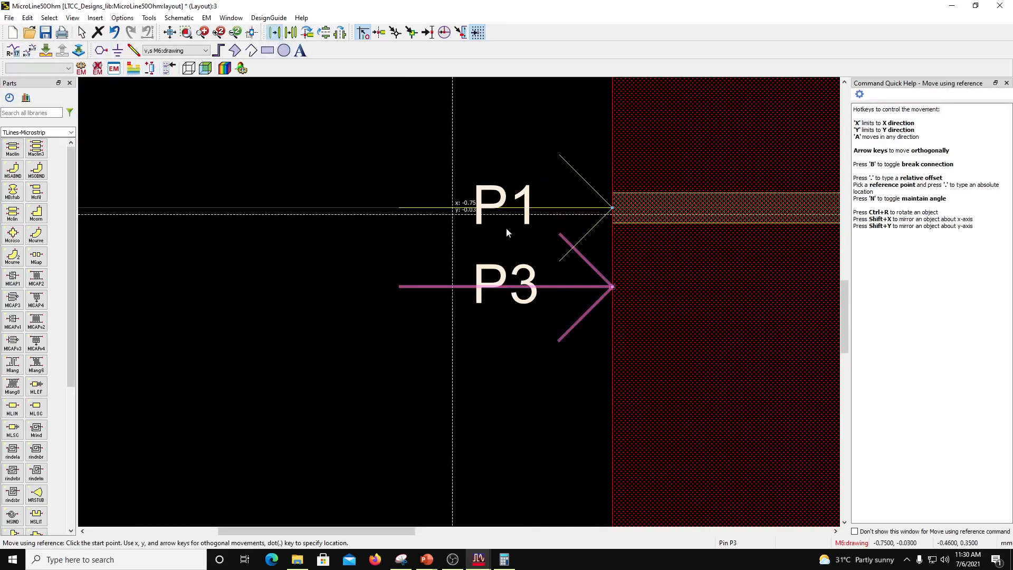
scroll(499, 302, up, 1)
scroll(498, 302, up, 1)
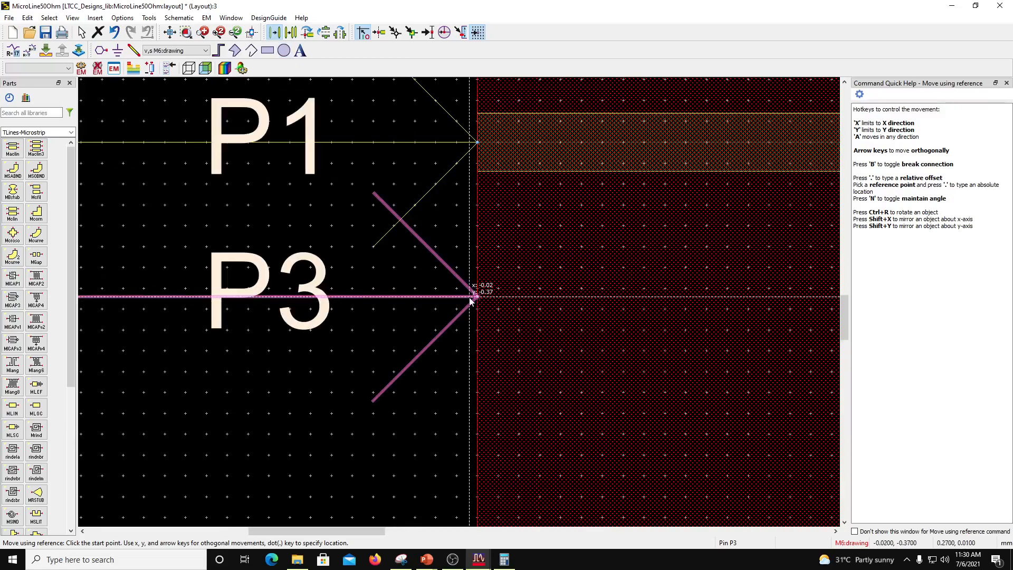
click(479, 297)
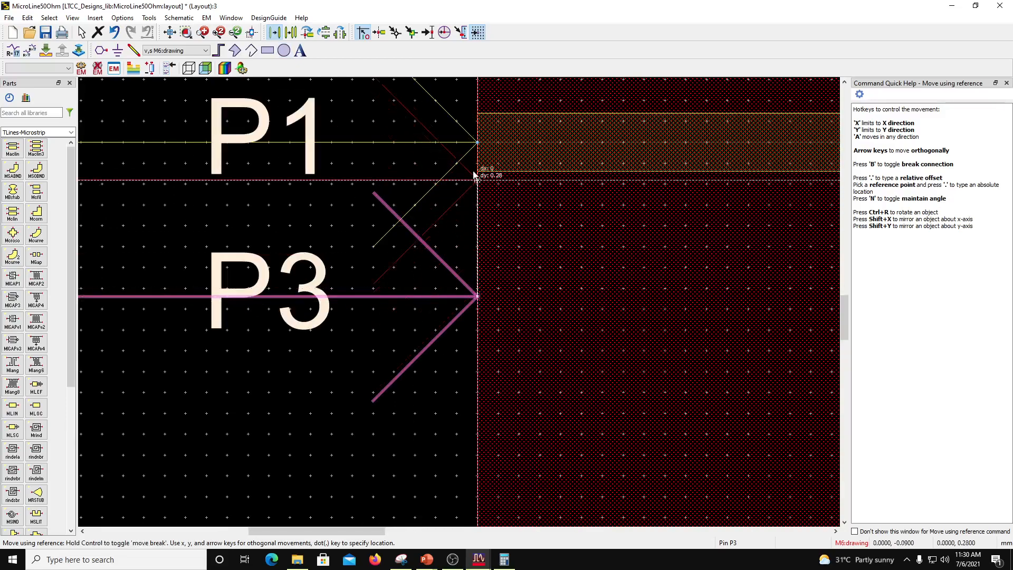
click(476, 142)
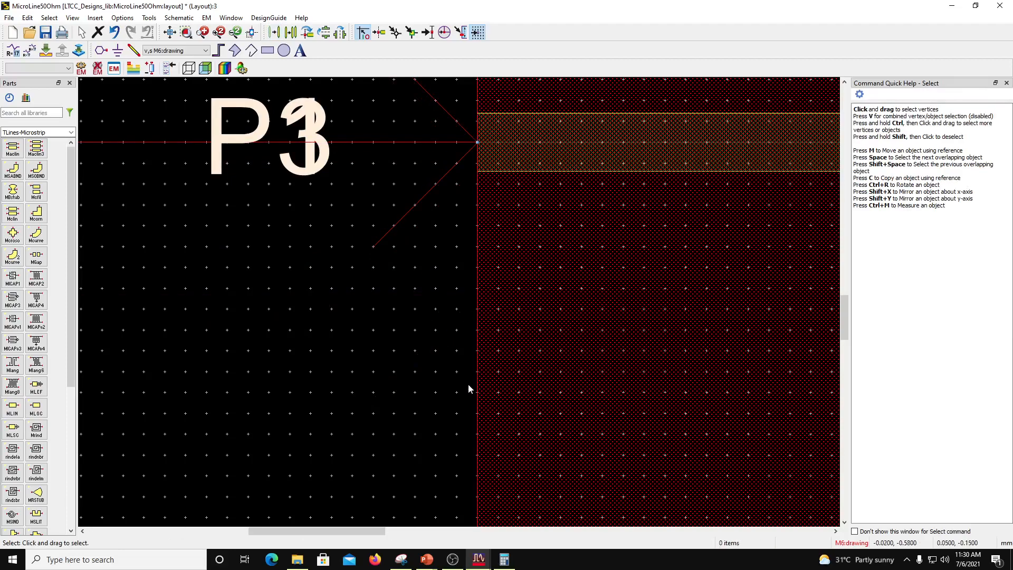
scroll(462, 316, up, 2)
scroll(459, 299, down, 2)
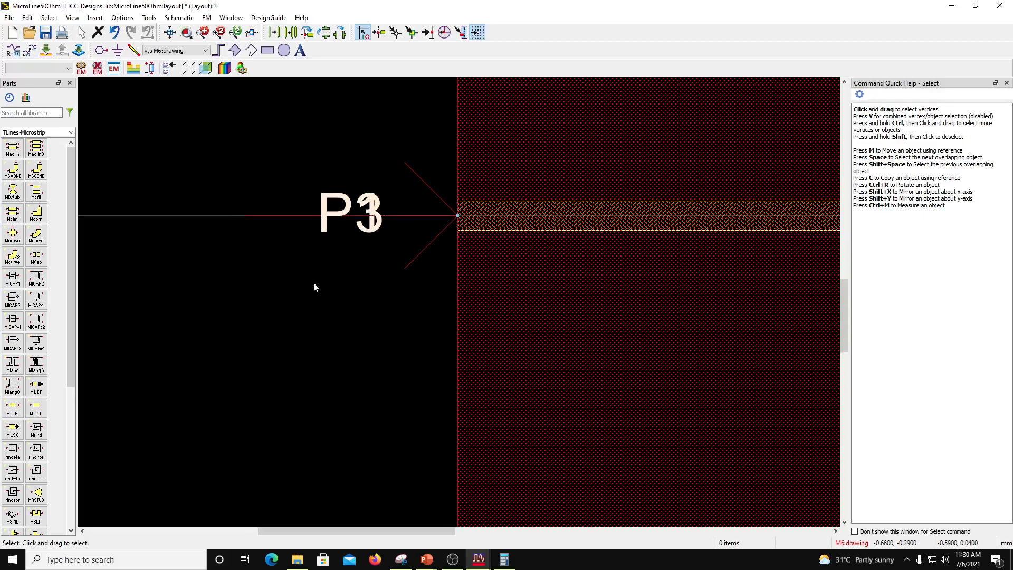
scroll(313, 287, up, 2)
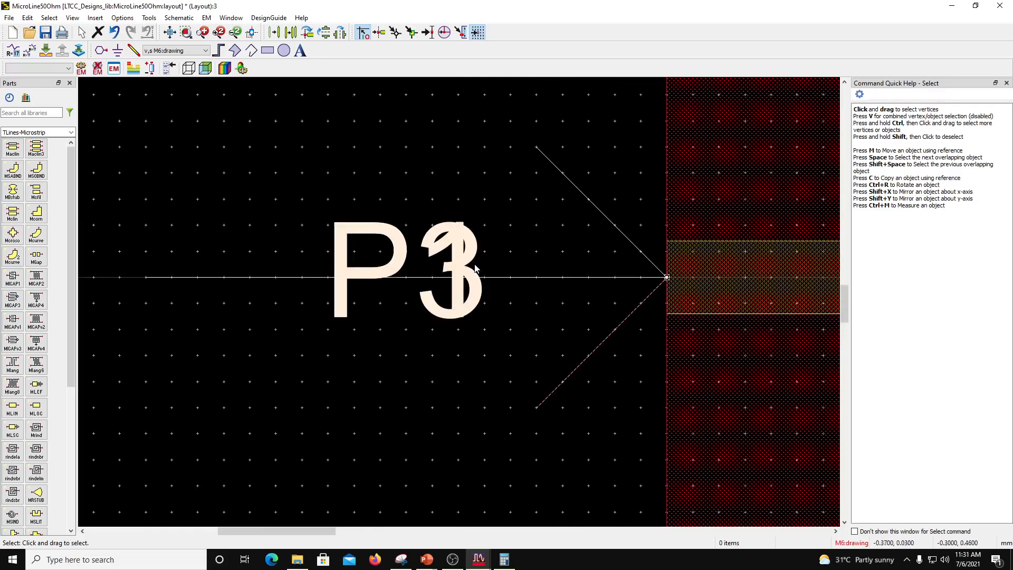
Move ground pin P4 by its tip, using a reference point, onto P2's tip at (3.71, 0), and deselect it.
scroll(475, 310, down, 4)
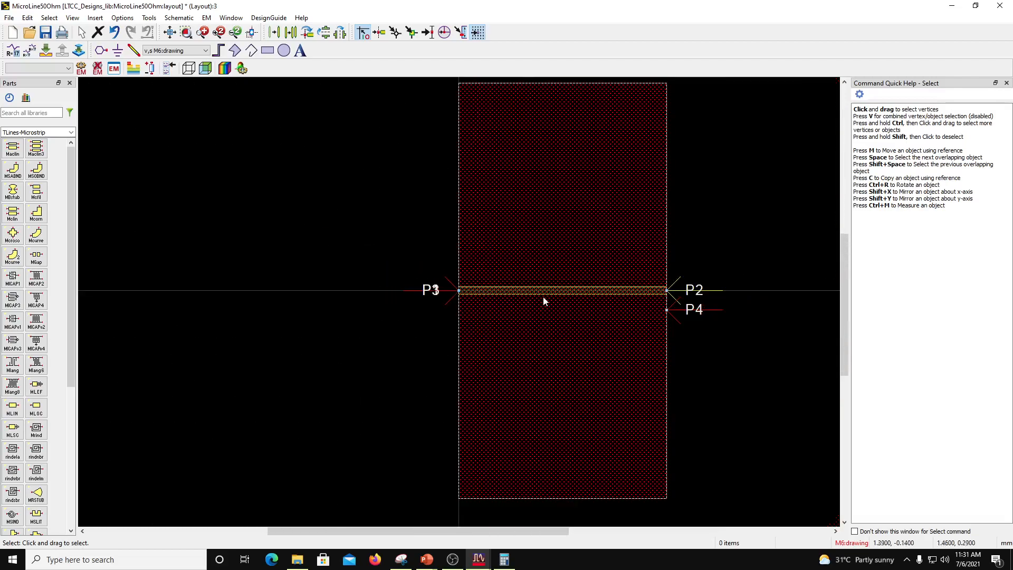
scroll(543, 299, up, 2)
scroll(560, 349, up, 2)
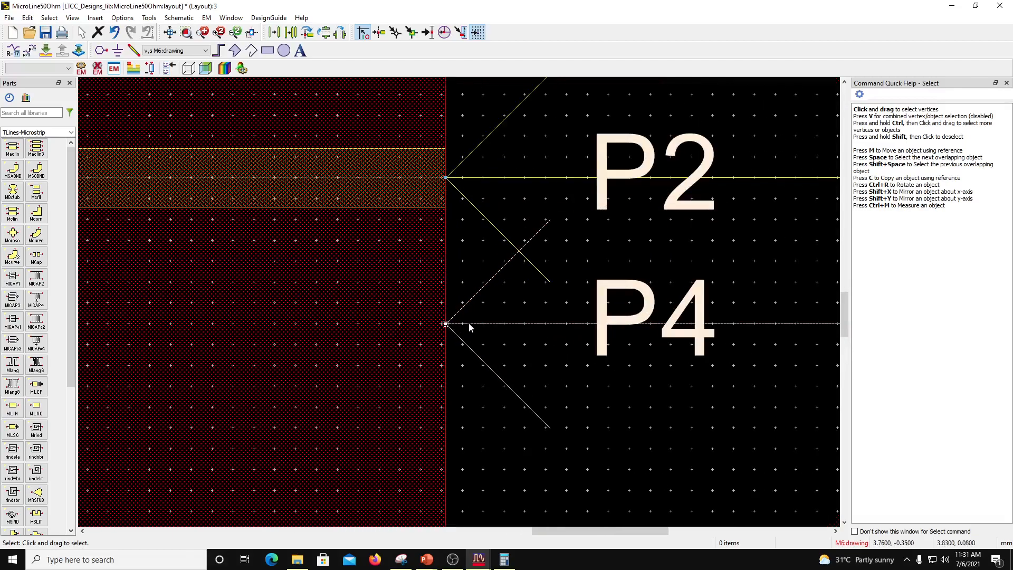
click(470, 327)
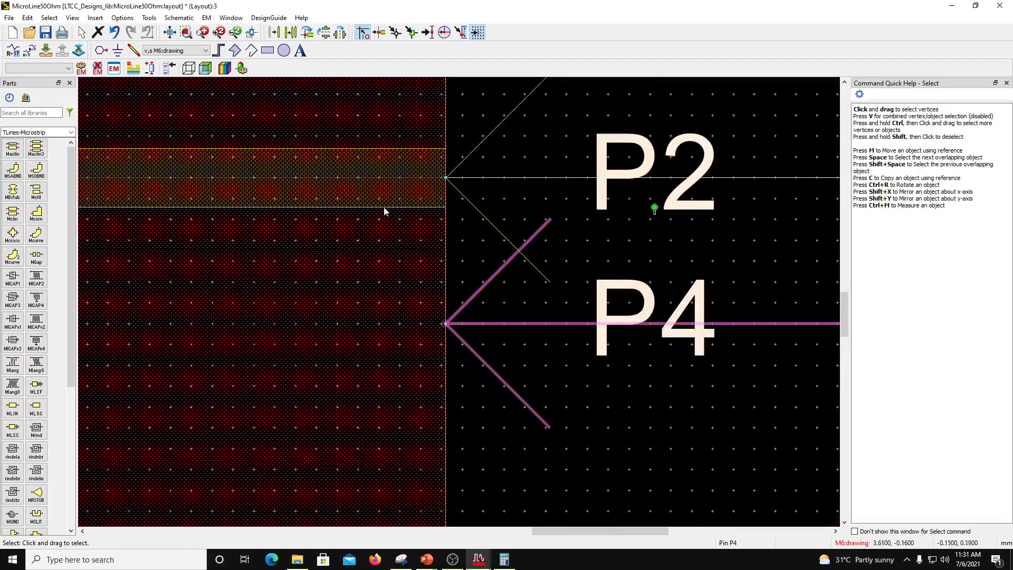
click(274, 32)
scroll(446, 324, up, 2)
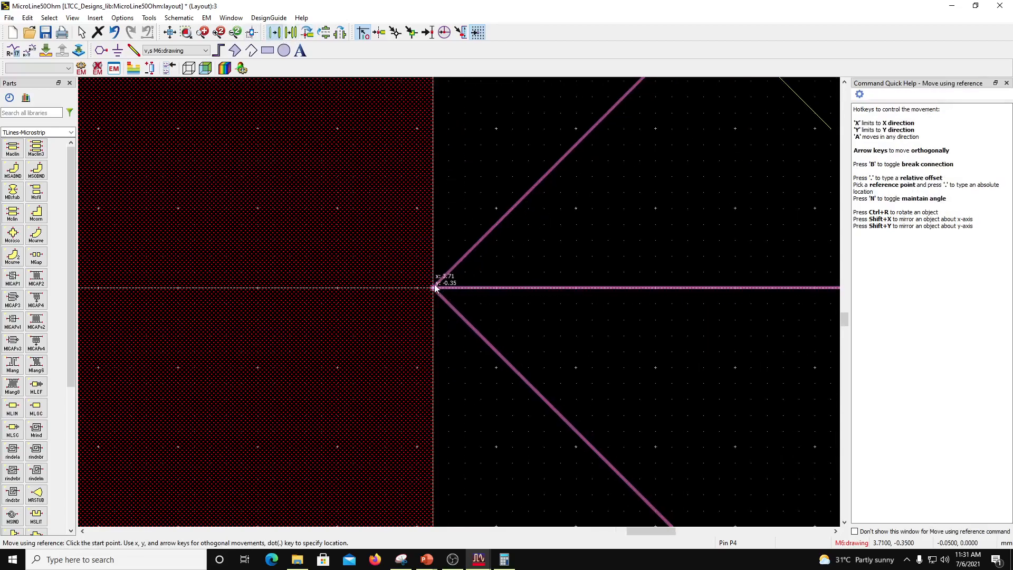
click(433, 289)
scroll(443, 237, down, 3)
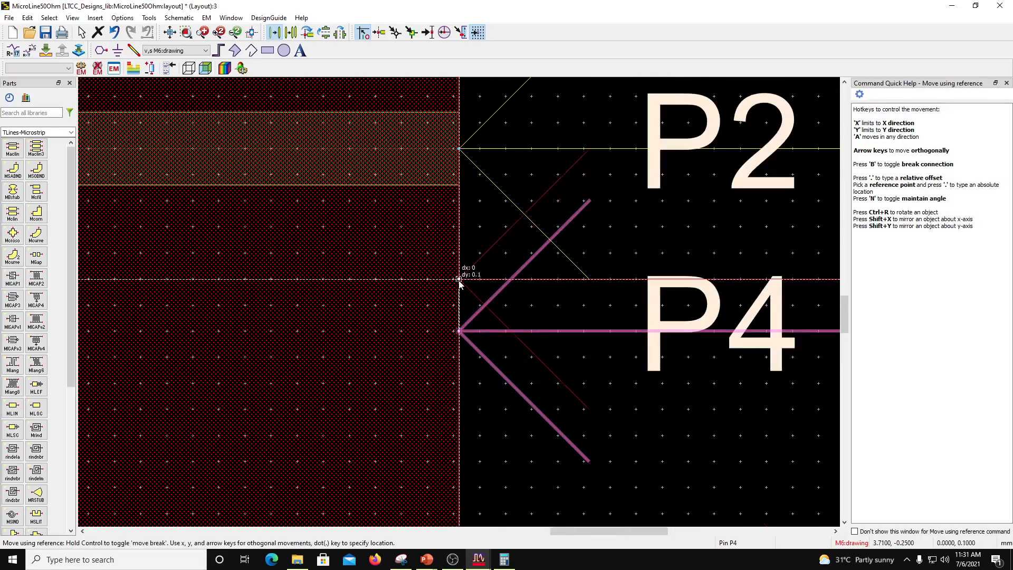
scroll(464, 274, up, 2)
click(434, 347)
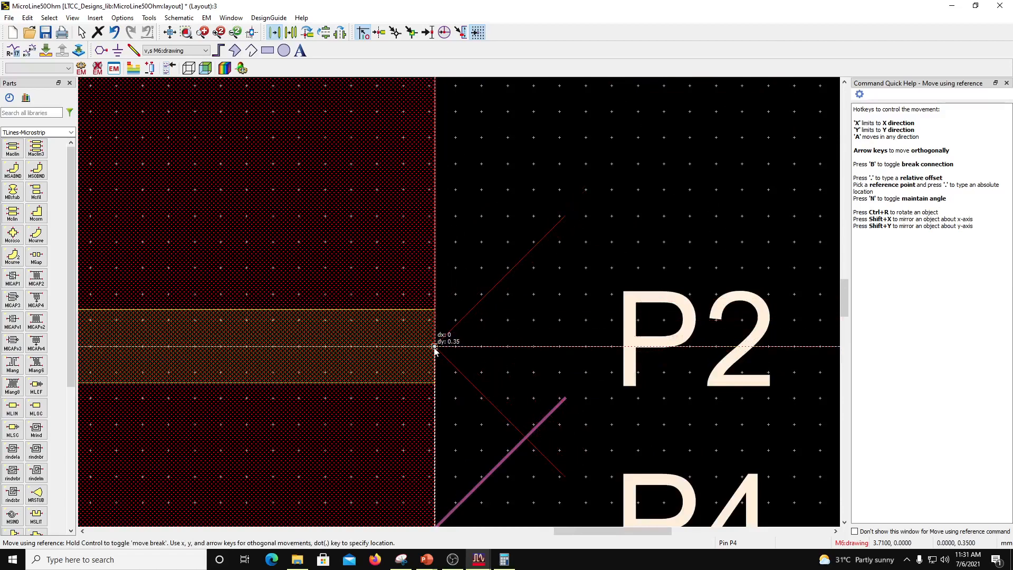
click(434, 347)
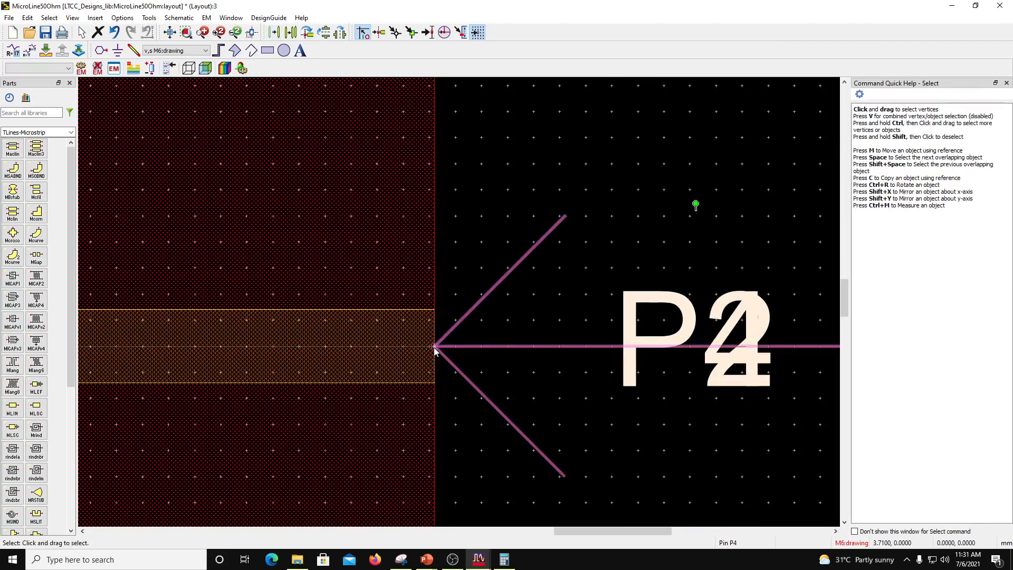
click(510, 203)
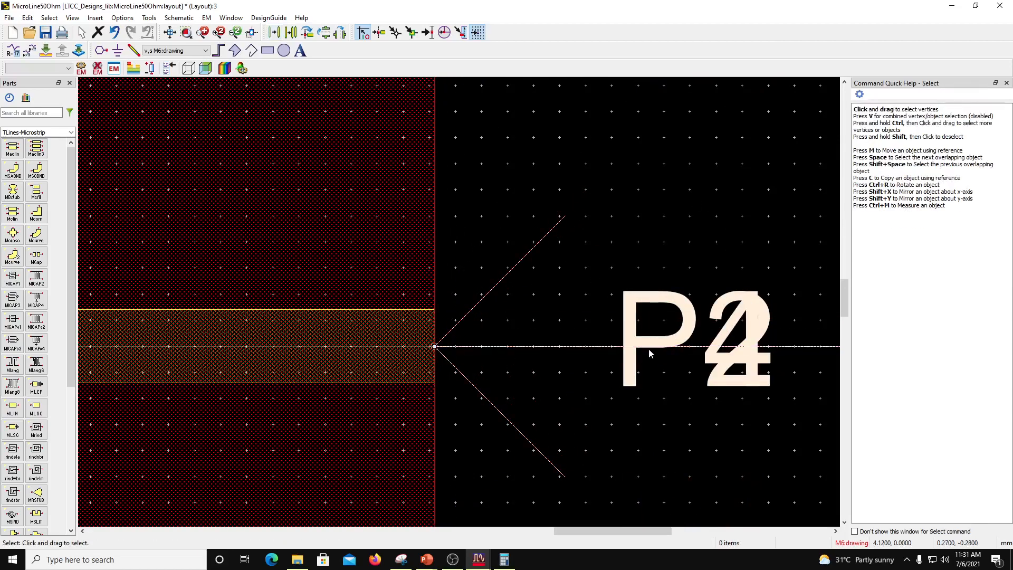
scroll(475, 306, down, 3)
scroll(273, 301, up, 3)
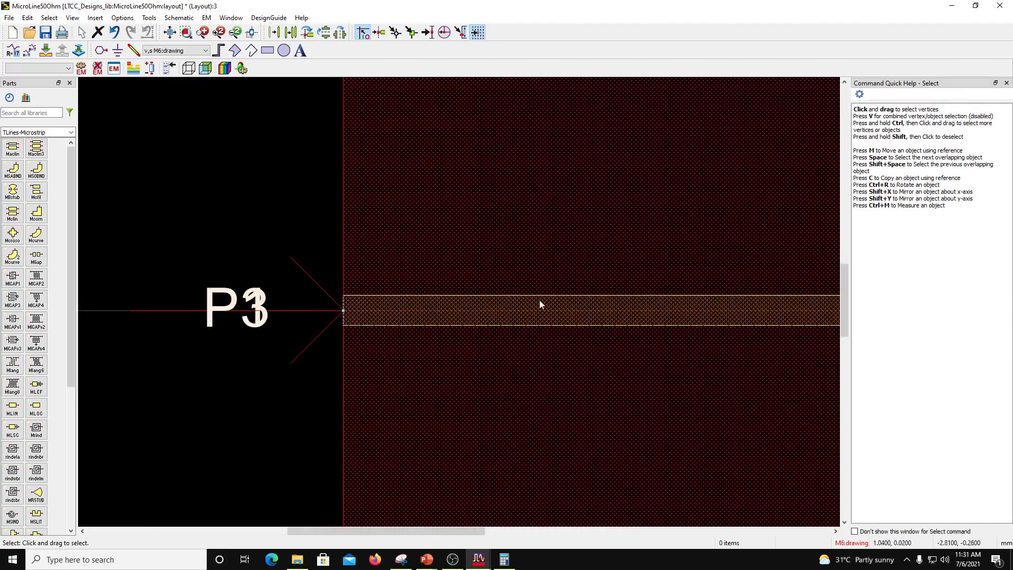
Save the layout and check the FerroA6S substrate stackup, closing it again.
click(45, 32)
scroll(502, 314, down, 3)
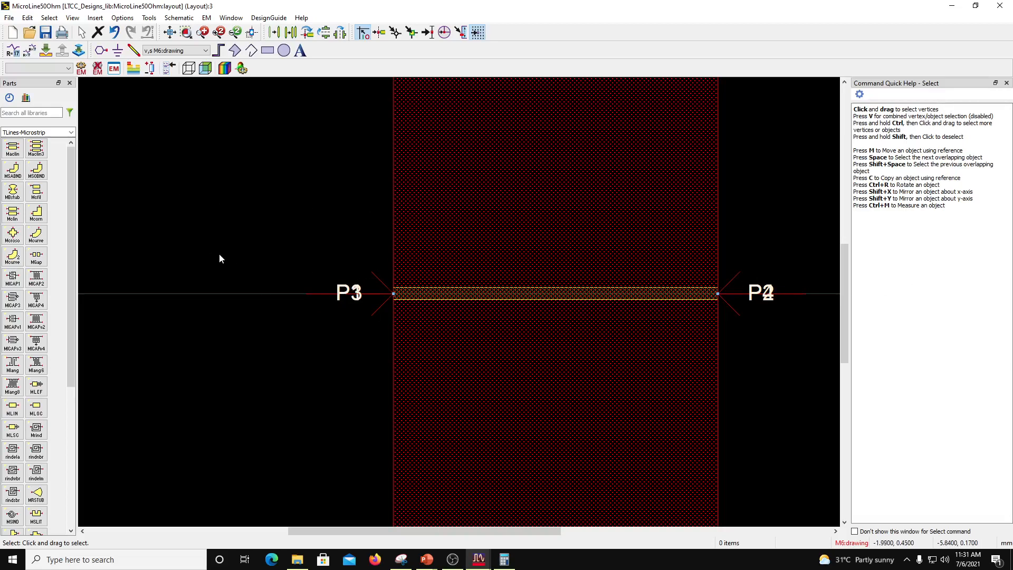
click(133, 68)
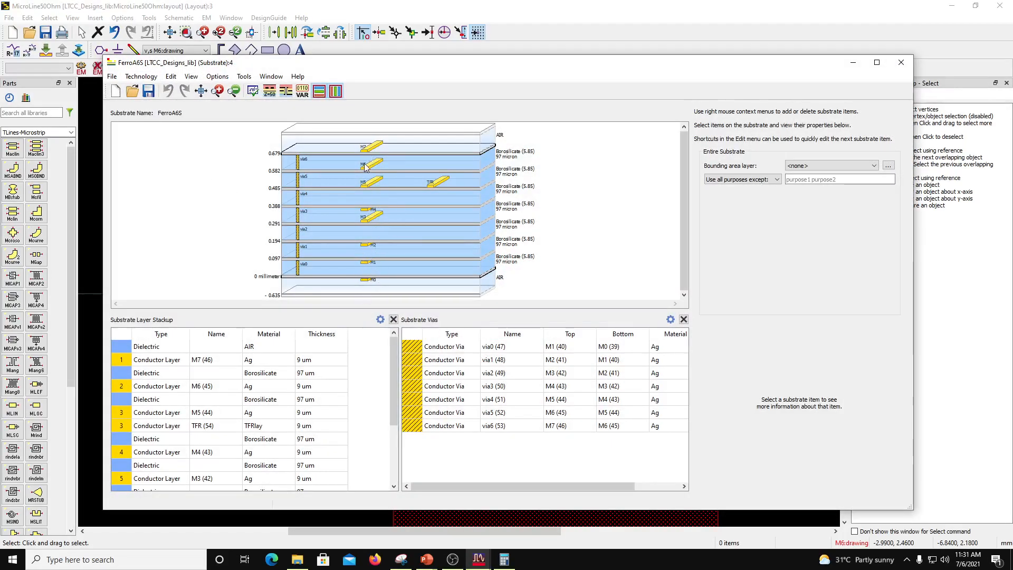
click(901, 62)
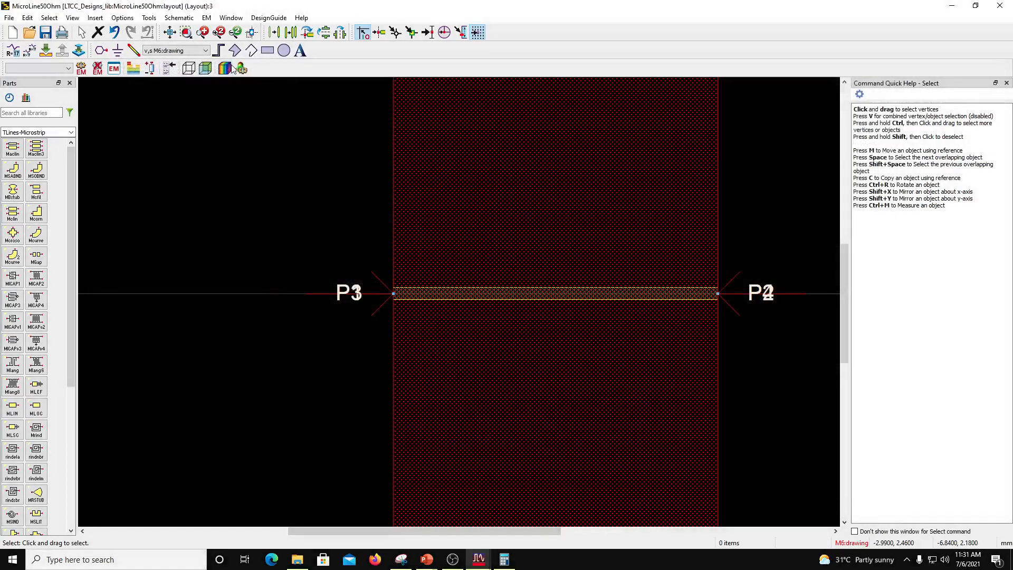
Create a new EM setup view named emSetup without a template and dismiss the what's-new notice.
click(114, 69)
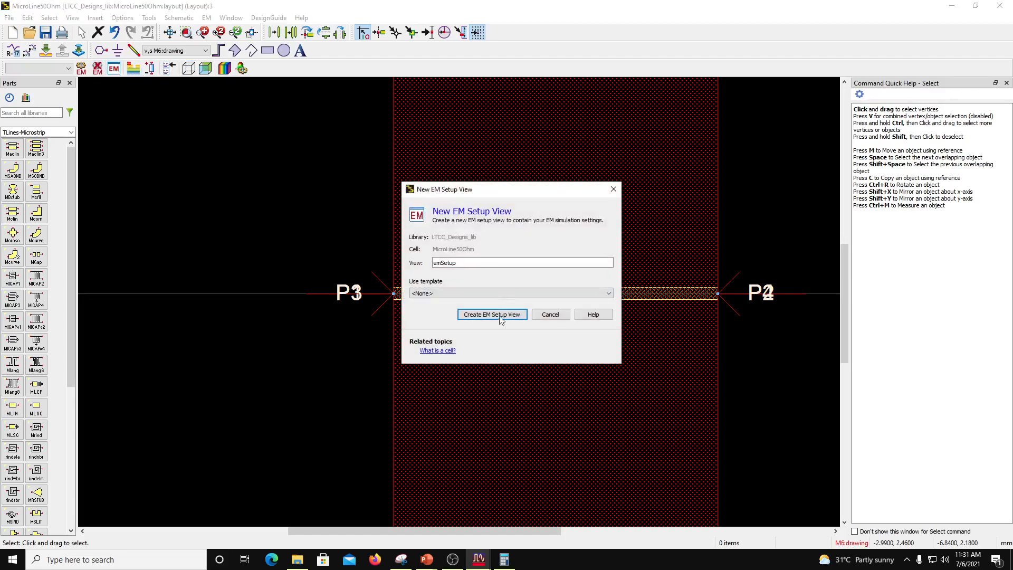
click(491, 315)
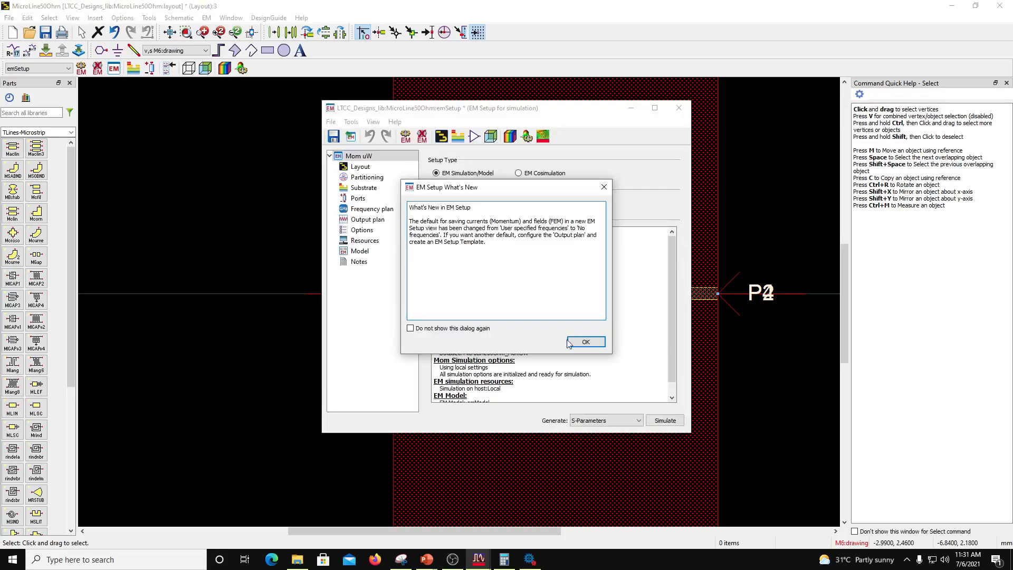
click(584, 342)
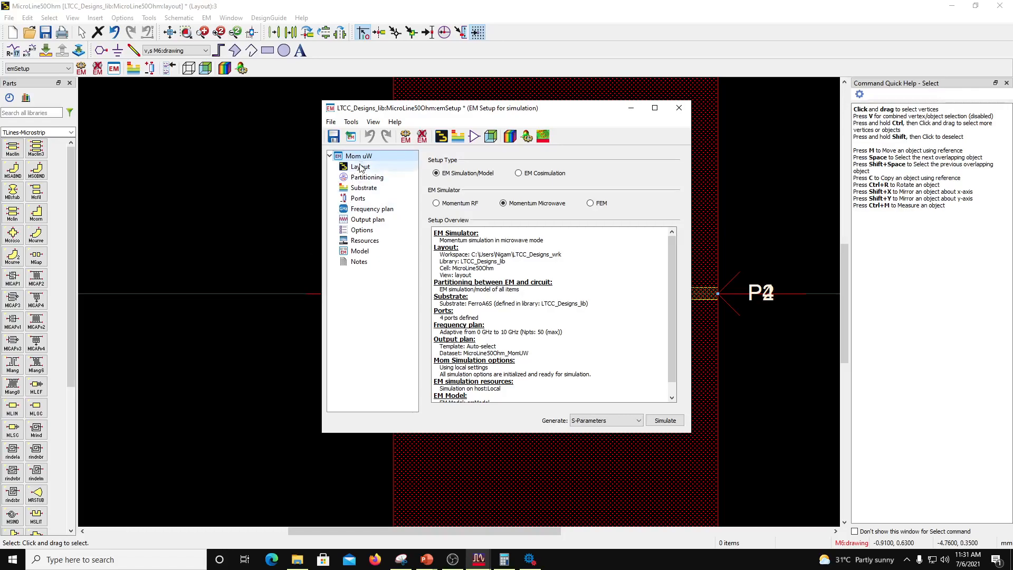
Open the layout port editor from the EM setup's port settings and enlarge its S-parameter port list.
click(358, 198)
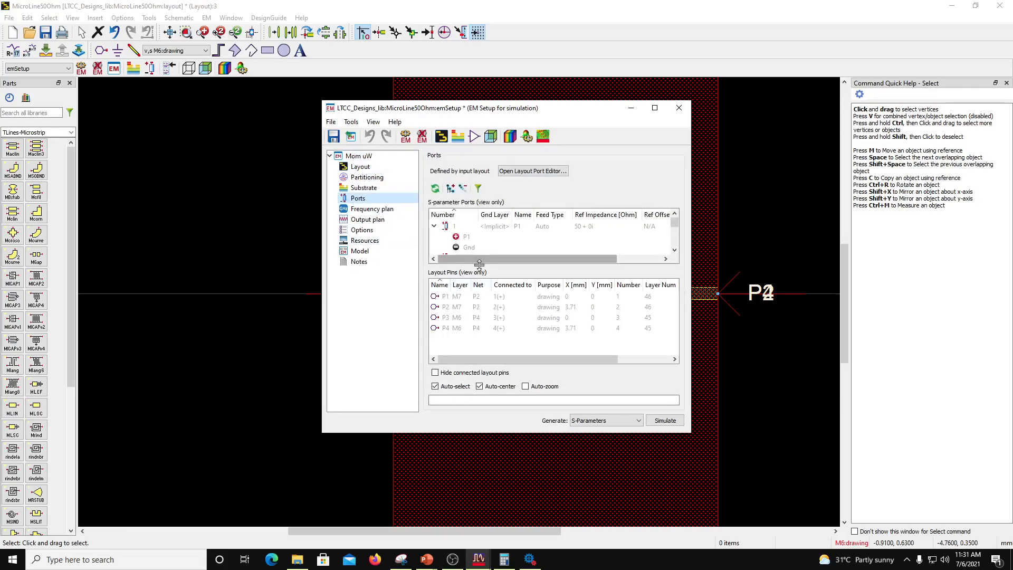
drag(479, 267, 481, 330)
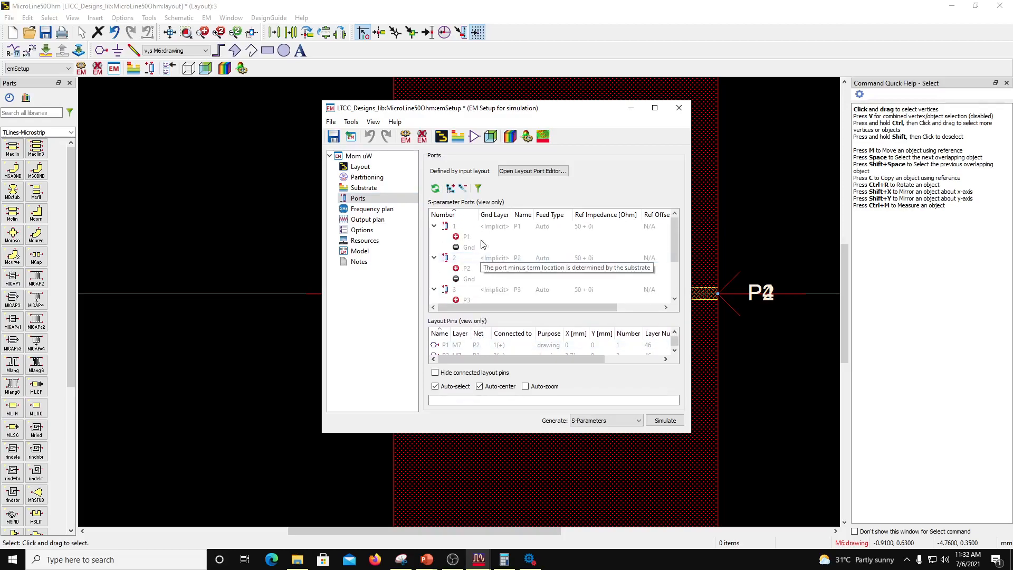
click(532, 171)
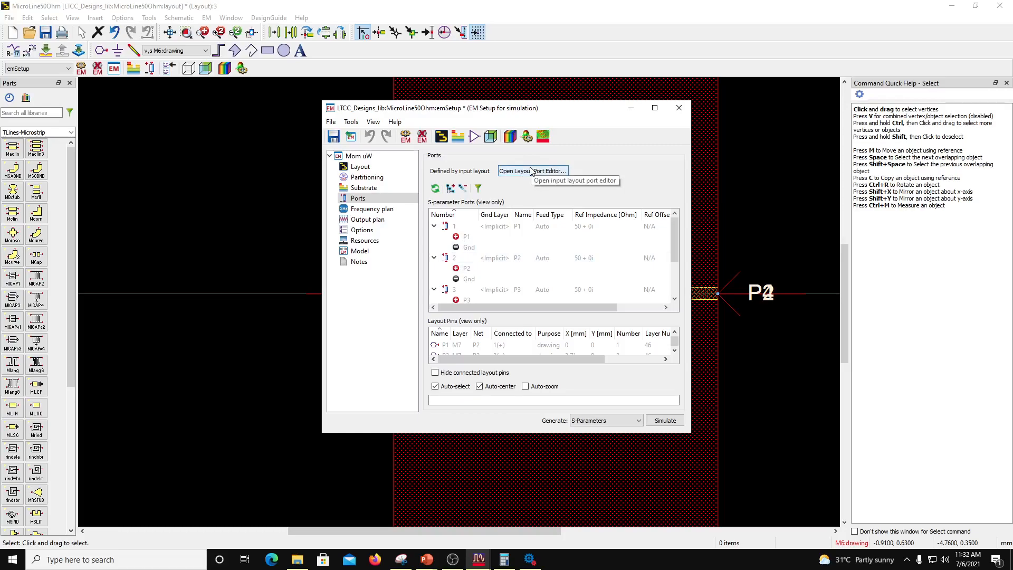
drag(467, 122, 233, 101)
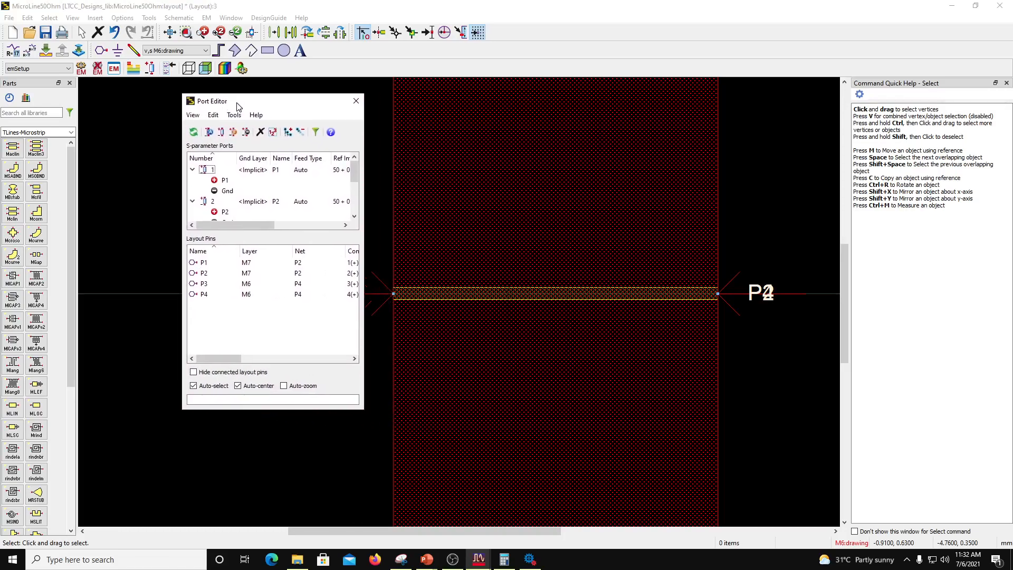
drag(268, 242, 266, 353)
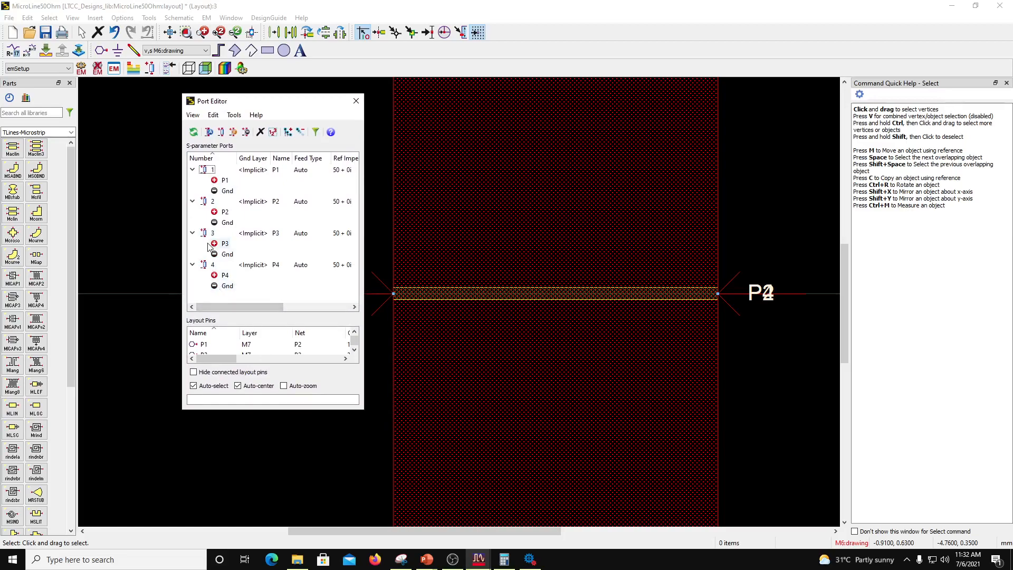
Assign pin P3 as the minus terminal of port 1 and P4 as that of port 2, and close the port editor.
click(216, 246)
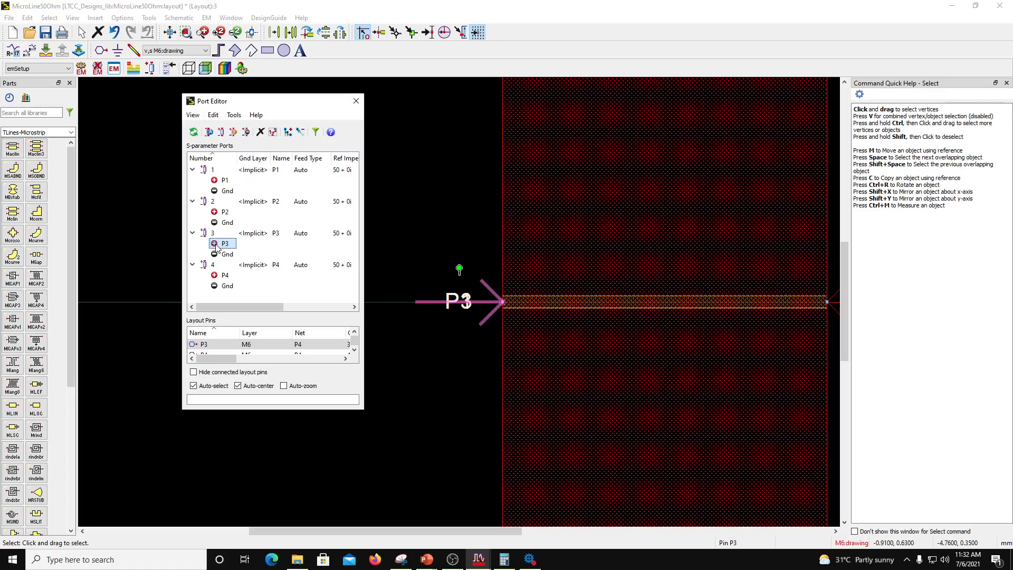
drag(220, 247, 217, 195)
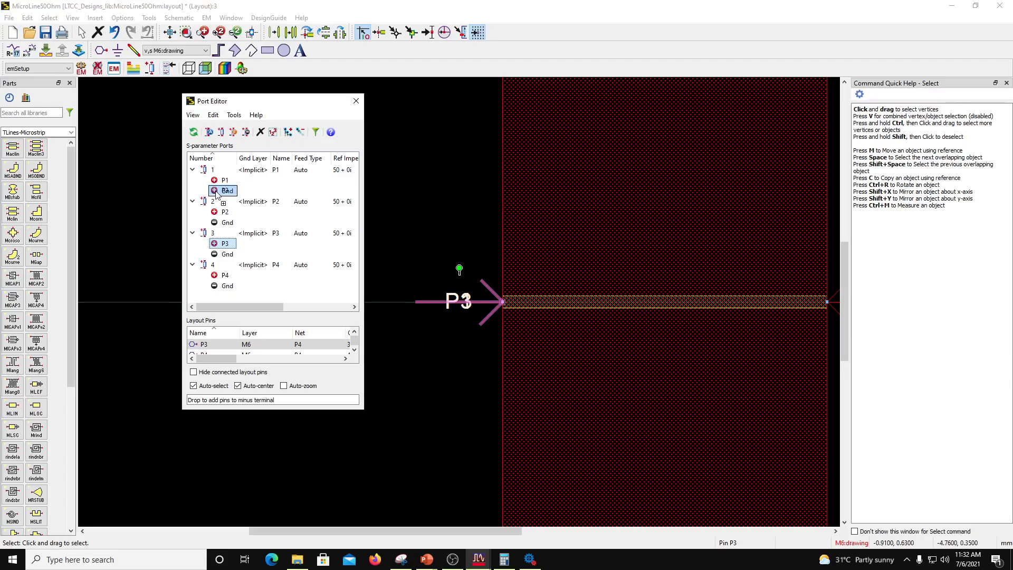
mouse_move(217, 195)
mouse_down()
mouse_move(229, 257)
mouse_move(215, 196)
mouse_up()
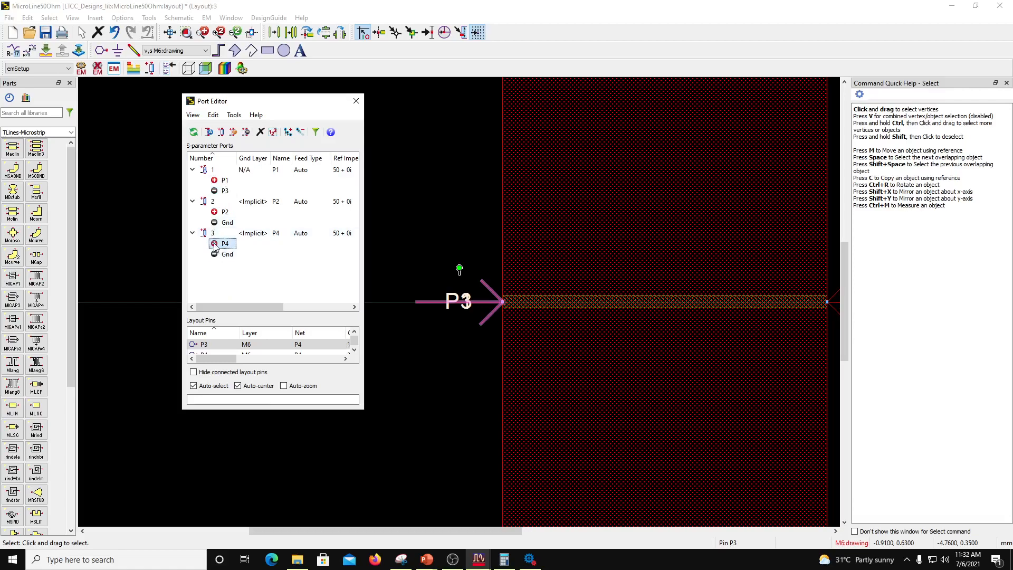
drag(216, 247, 216, 222)
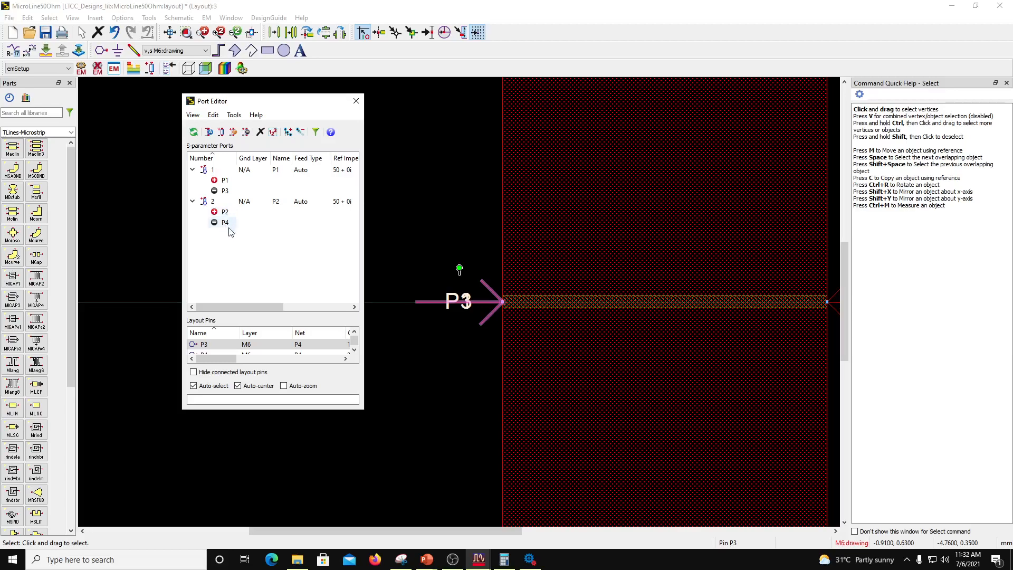
click(355, 102)
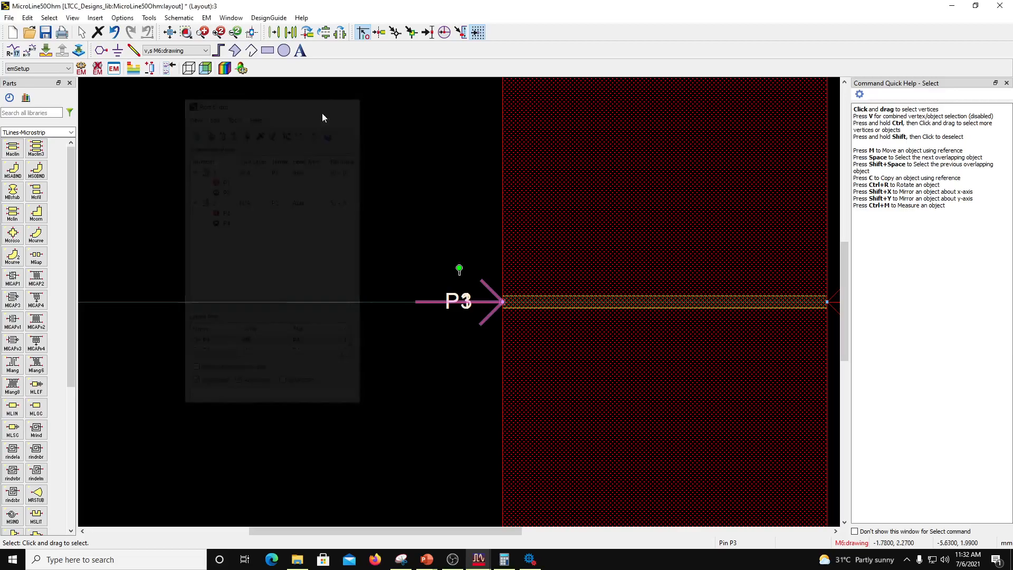
Save the layout, reload the changed ports into the EM setup, and review its substrate and port settings.
click(46, 33)
click(114, 70)
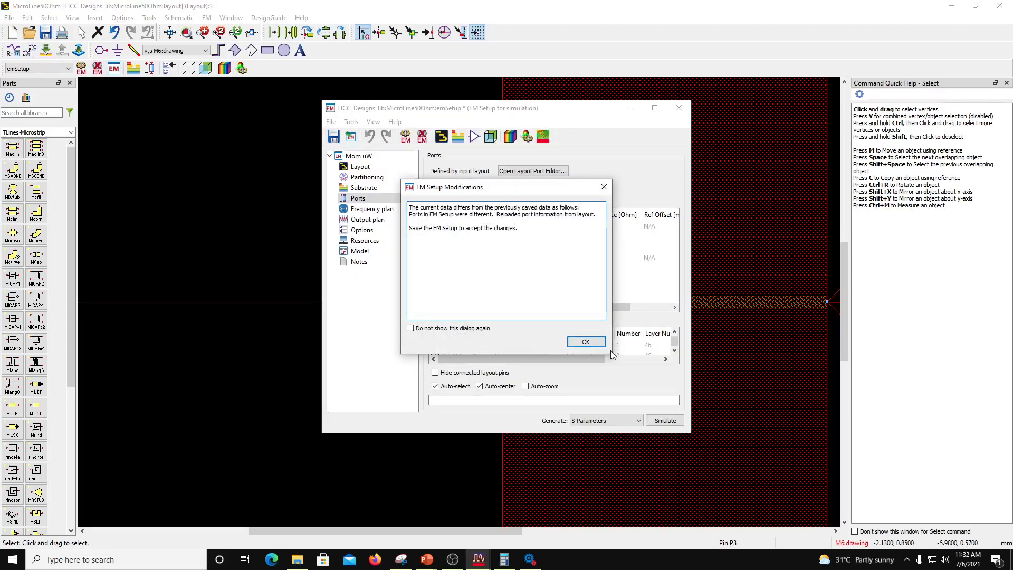
click(581, 342)
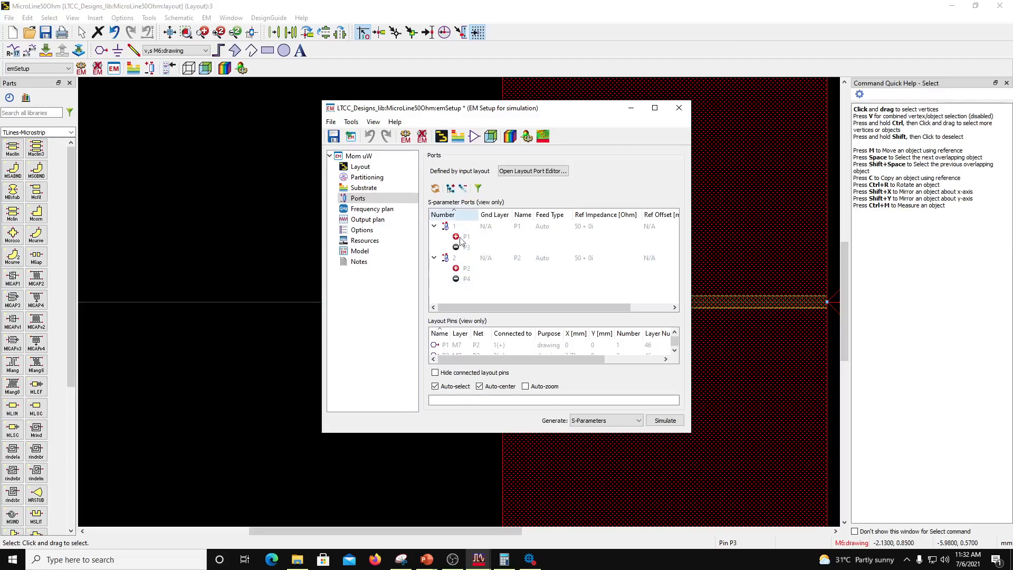
click(366, 189)
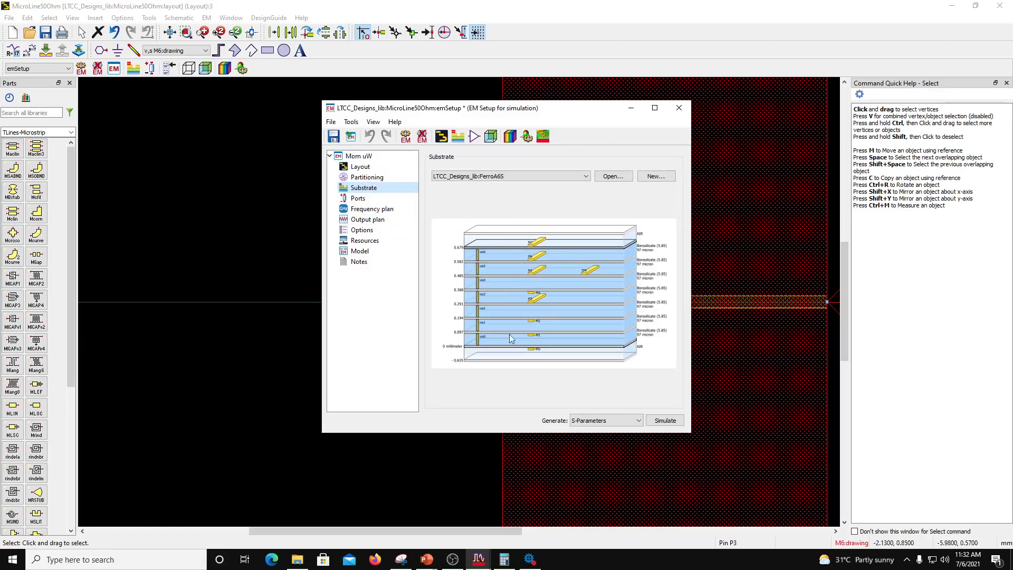
click(363, 198)
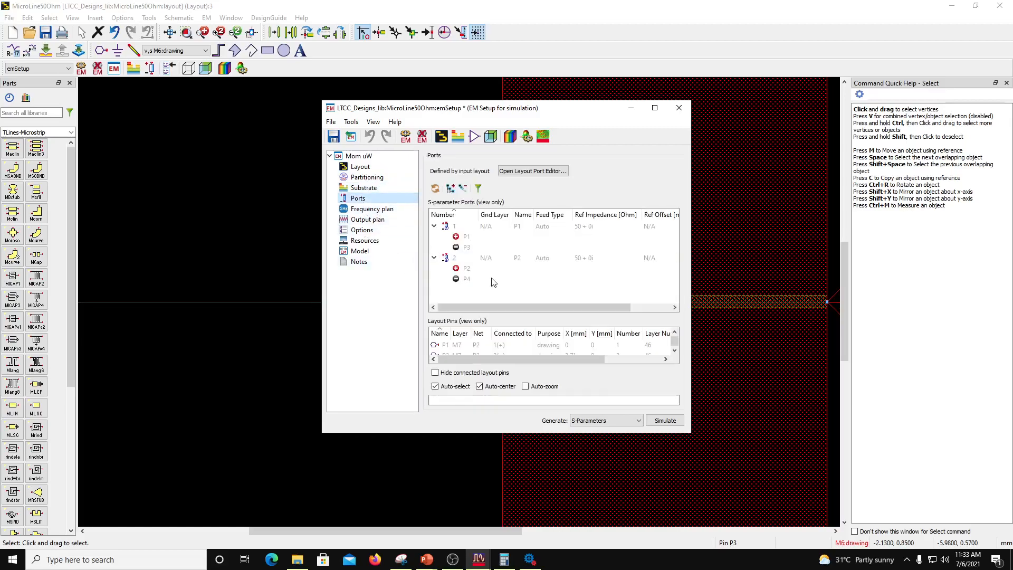
Change the frequency plan's sweep type to Single at 10 GHz.
click(377, 212)
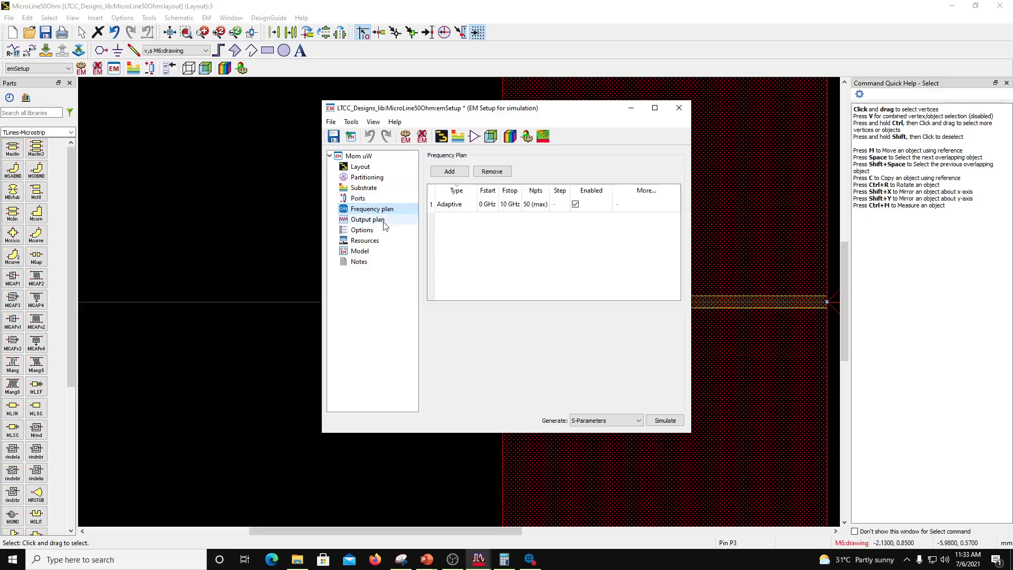
click(465, 208)
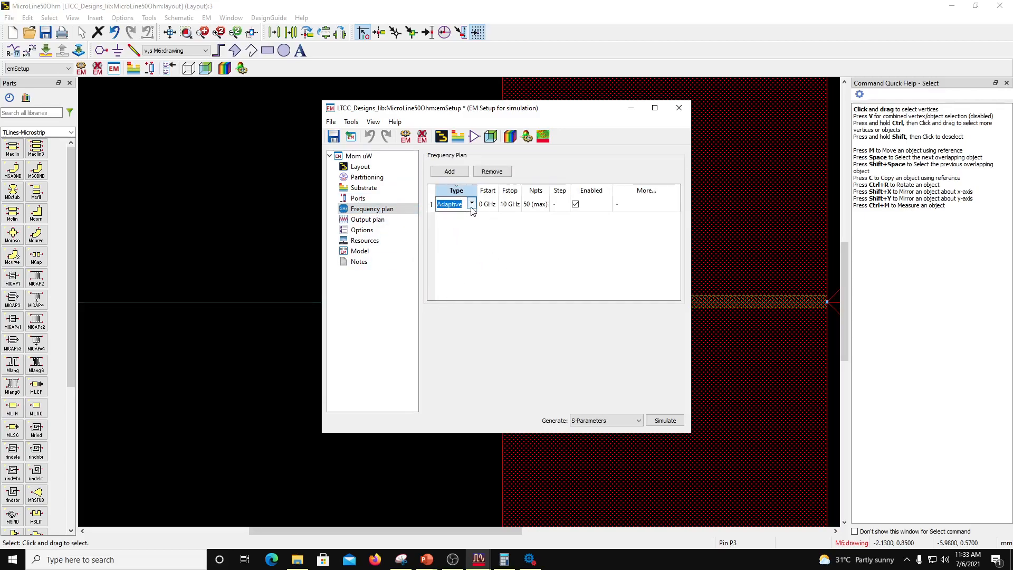
click(472, 203)
click(495, 252)
click(488, 204)
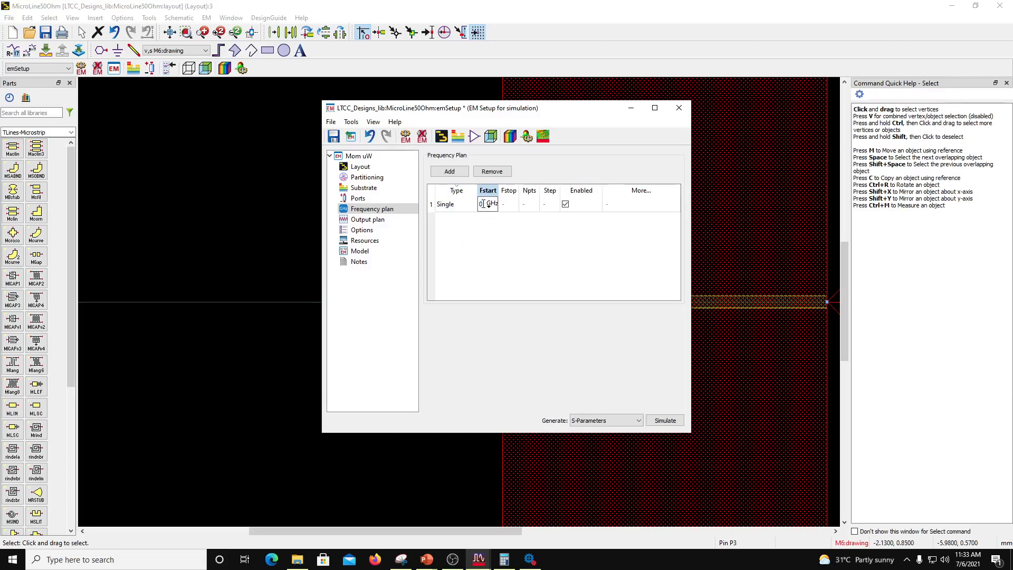
text(10)
key(Return)
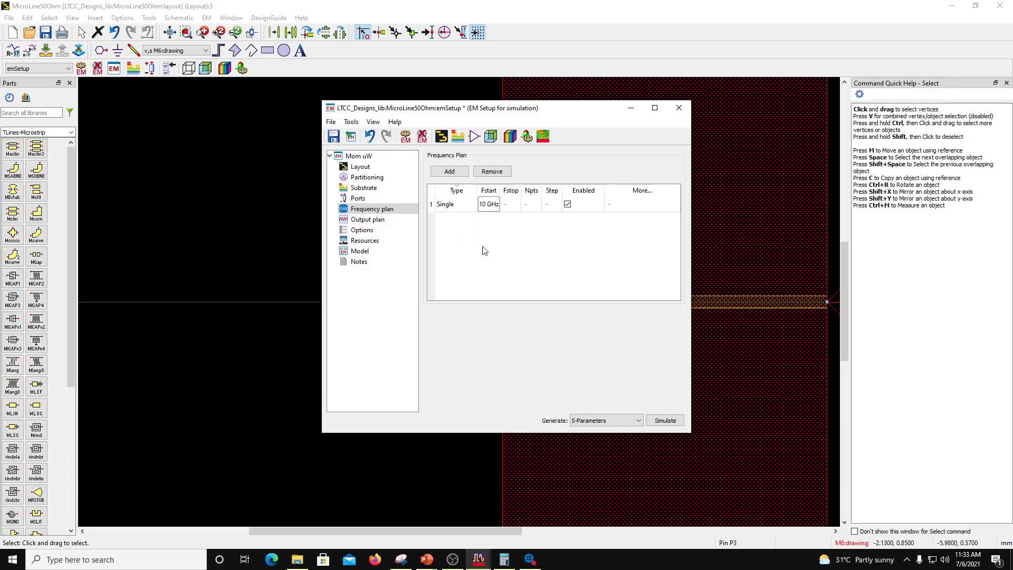
Set the output plan to save currents for all generated frequencies.
click(372, 224)
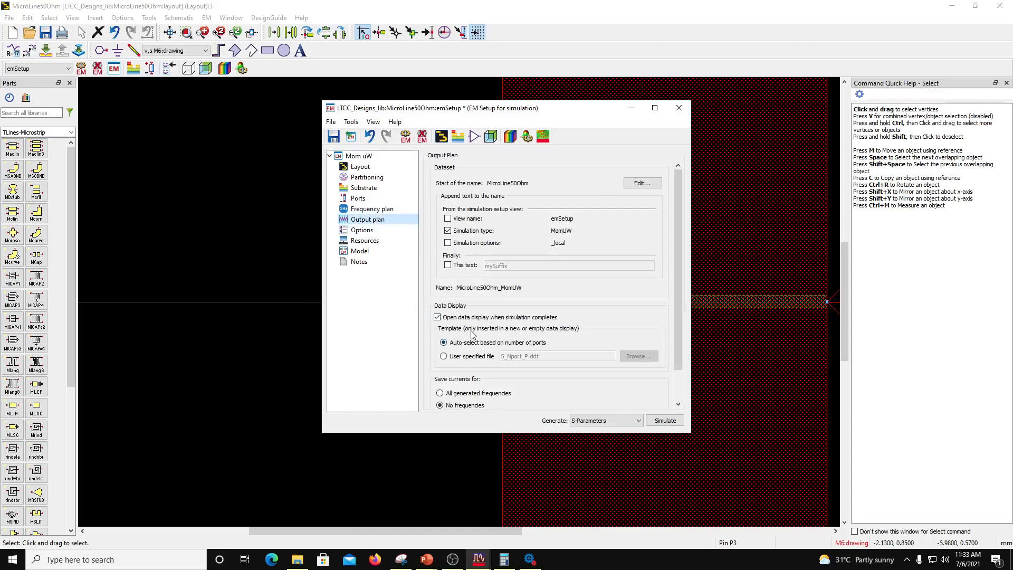
scroll(475, 346, down, 1)
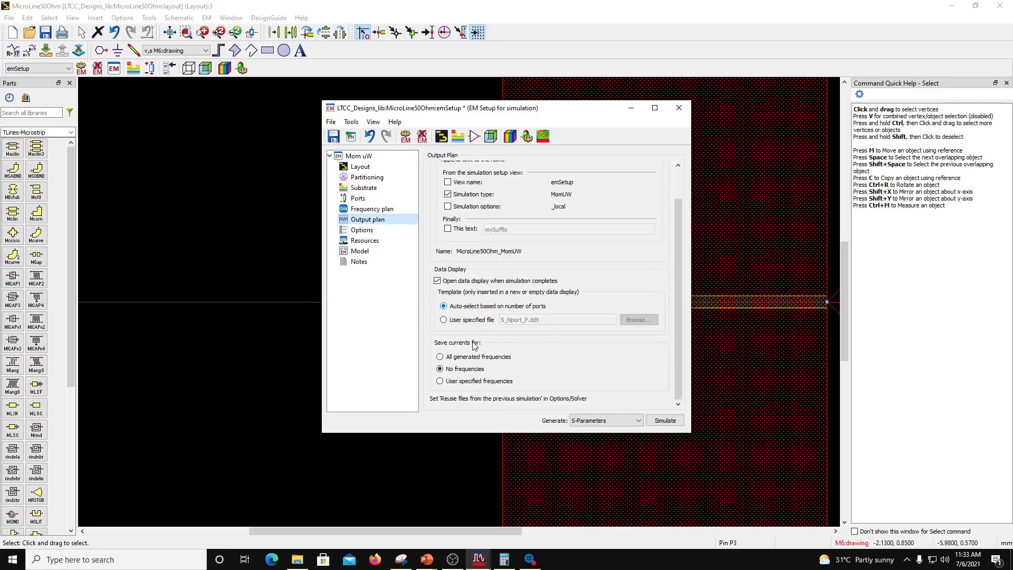
click(441, 359)
Enable the edge mesh and transmission line mesh in the global mesh options, and save the EM setup.
click(362, 233)
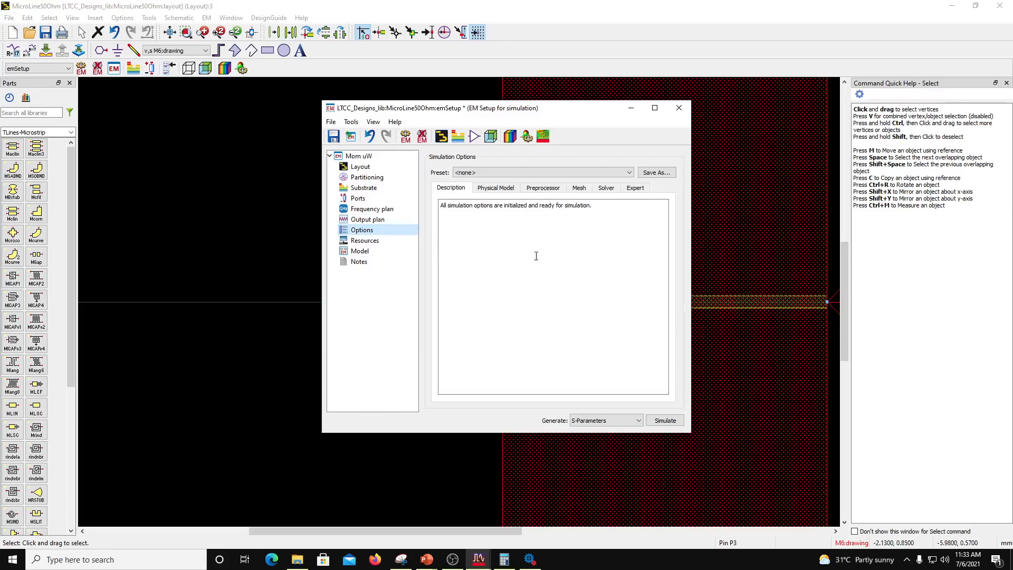
click(577, 191)
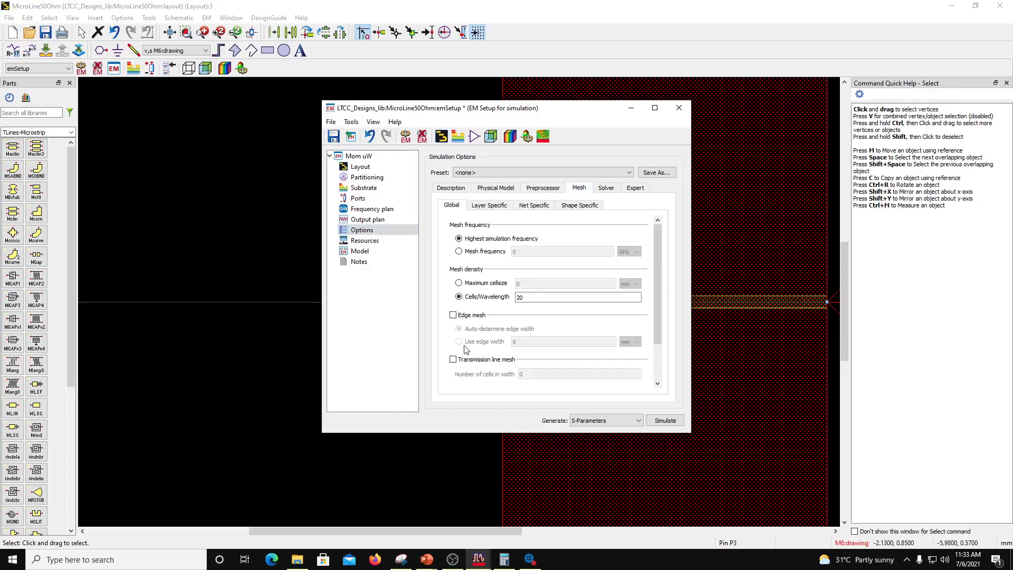
click(453, 315)
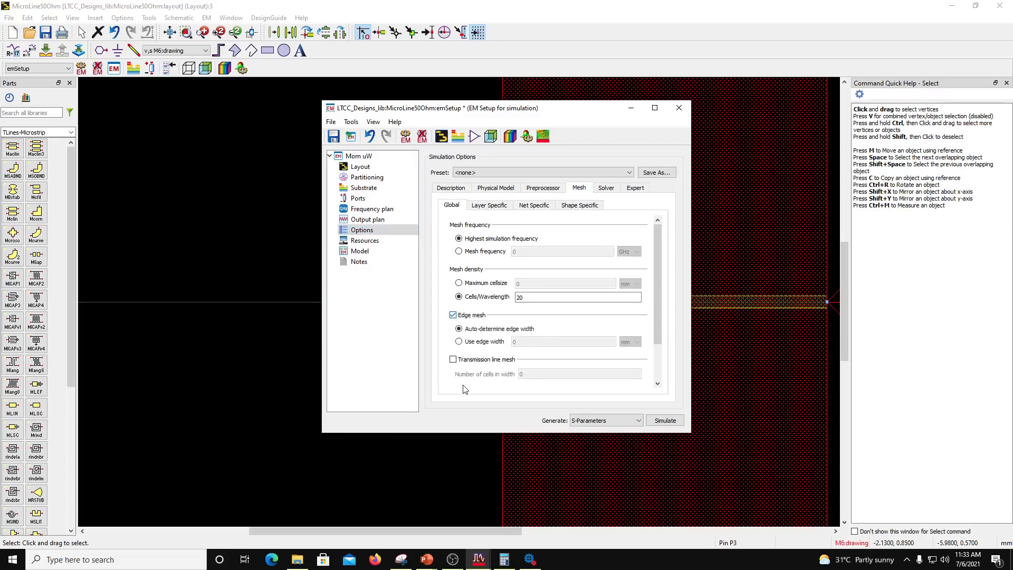
click(452, 360)
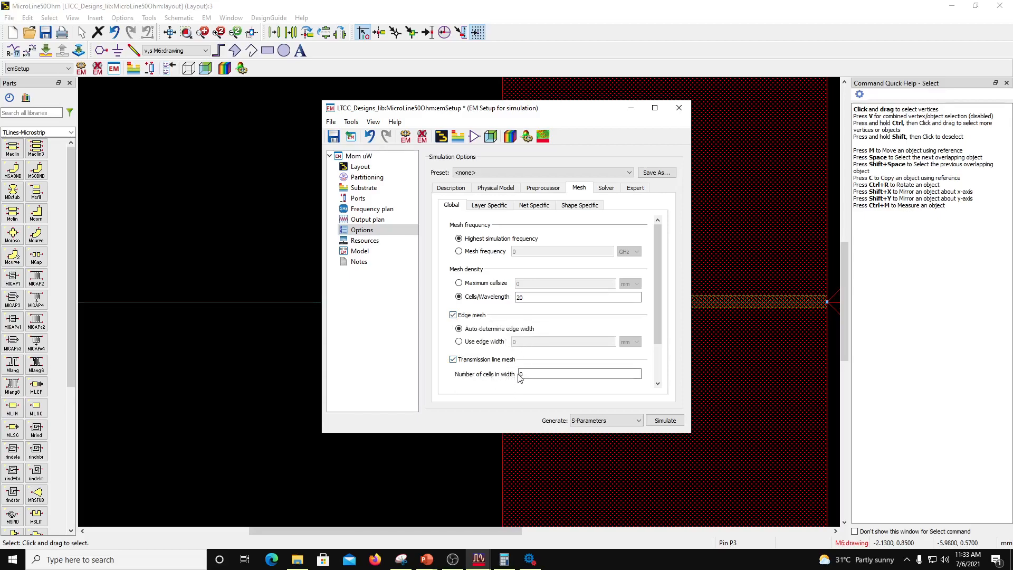
drag(496, 108, 337, 100)
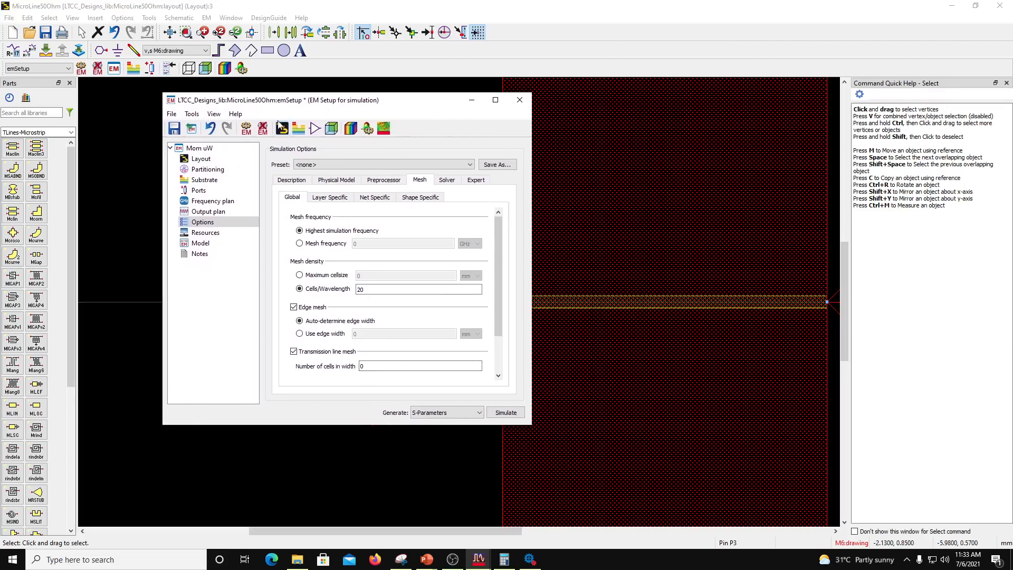
click(179, 131)
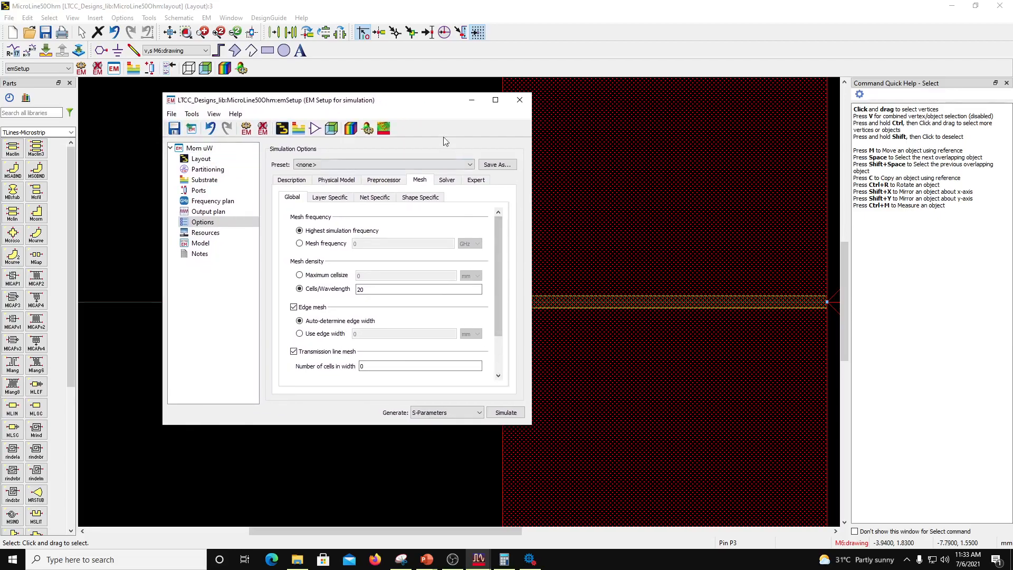
Set the EM model options to ensure the EM Model exists when the simulation is launched.
drag(446, 106, 366, 105)
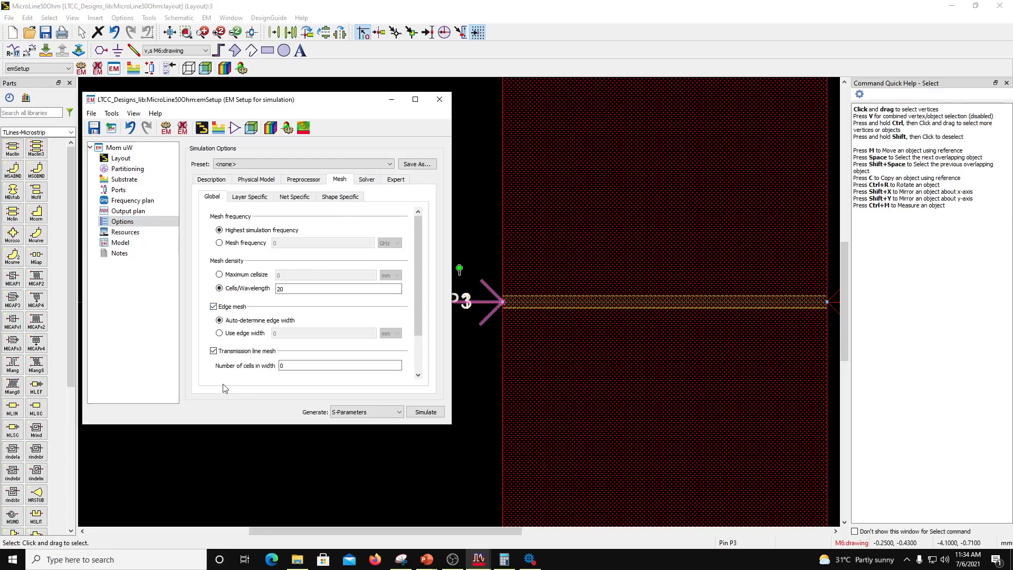
click(123, 244)
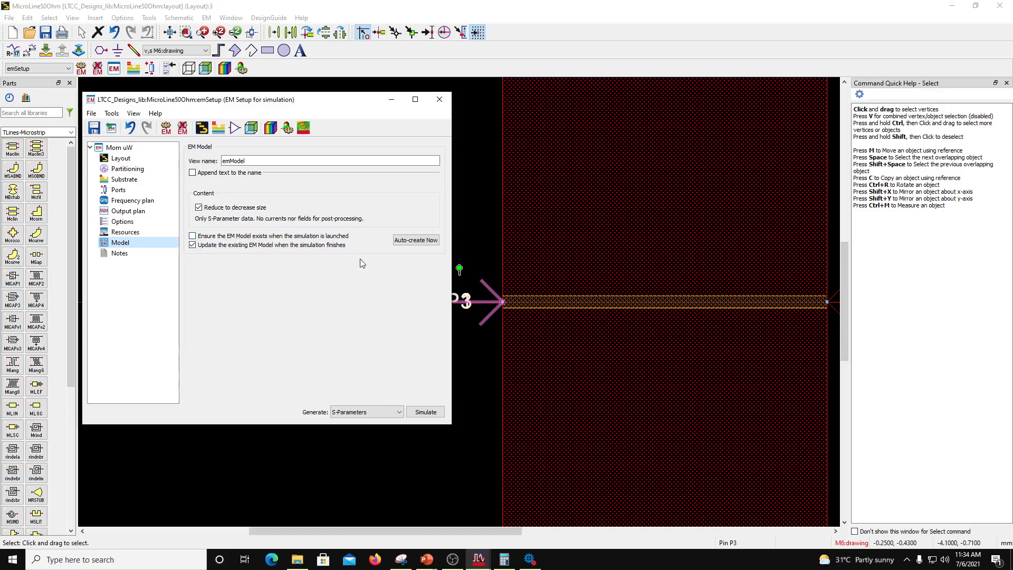
click(192, 236)
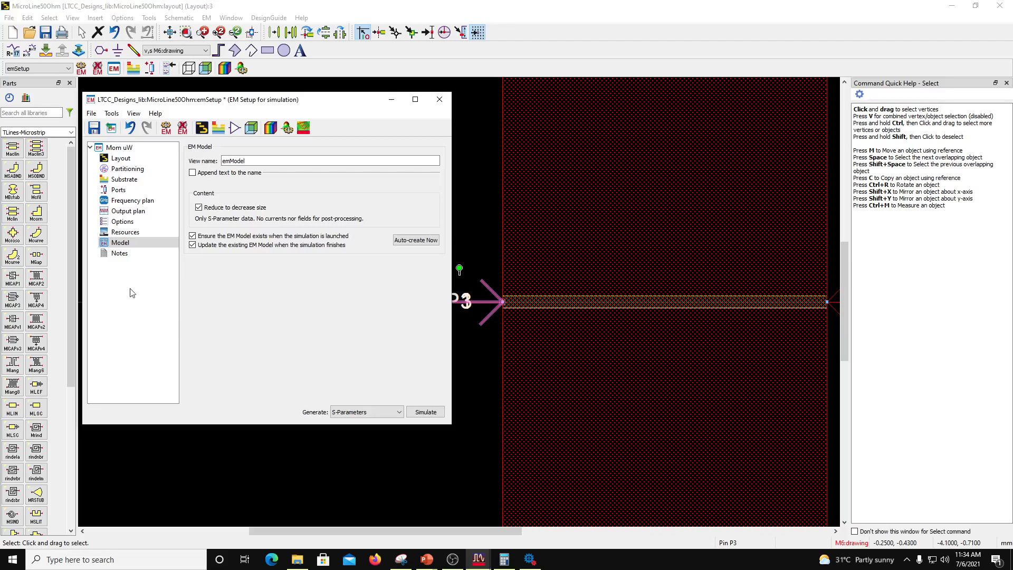
Save the EM setup and review its FerroA6S substrate, ports, frequency plan, output plan, mesh options and model settings.
click(94, 128)
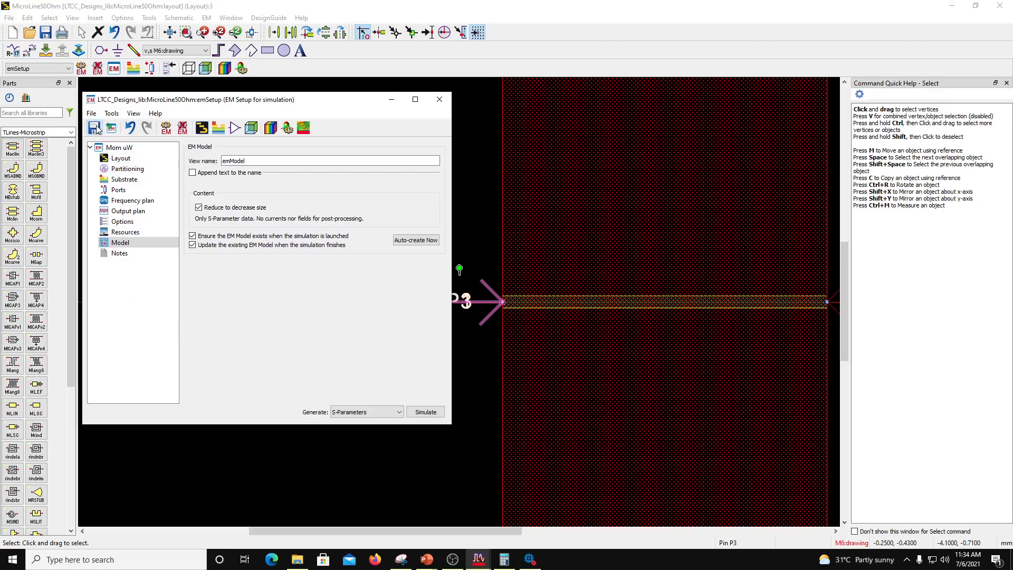
click(125, 181)
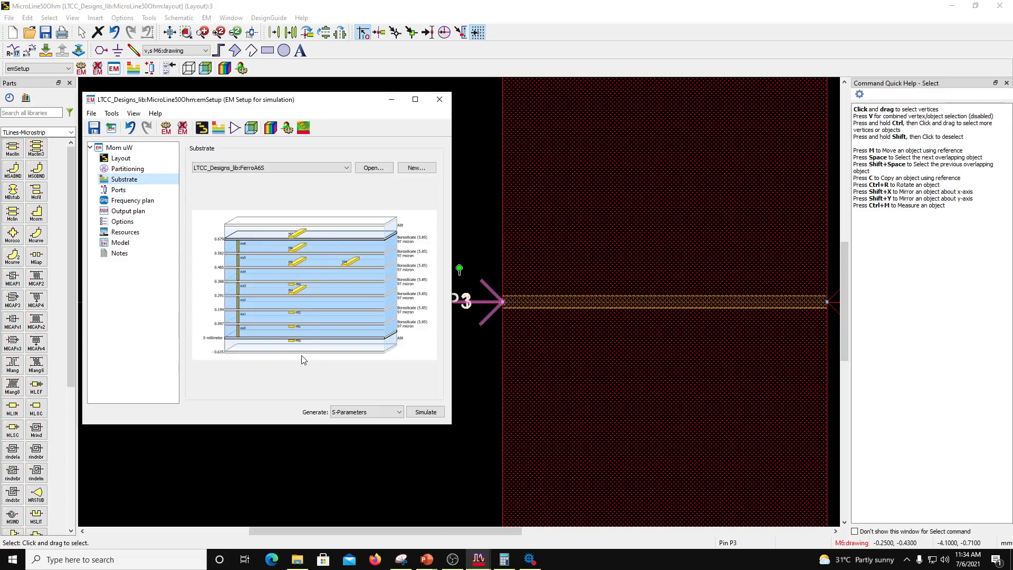
click(345, 169)
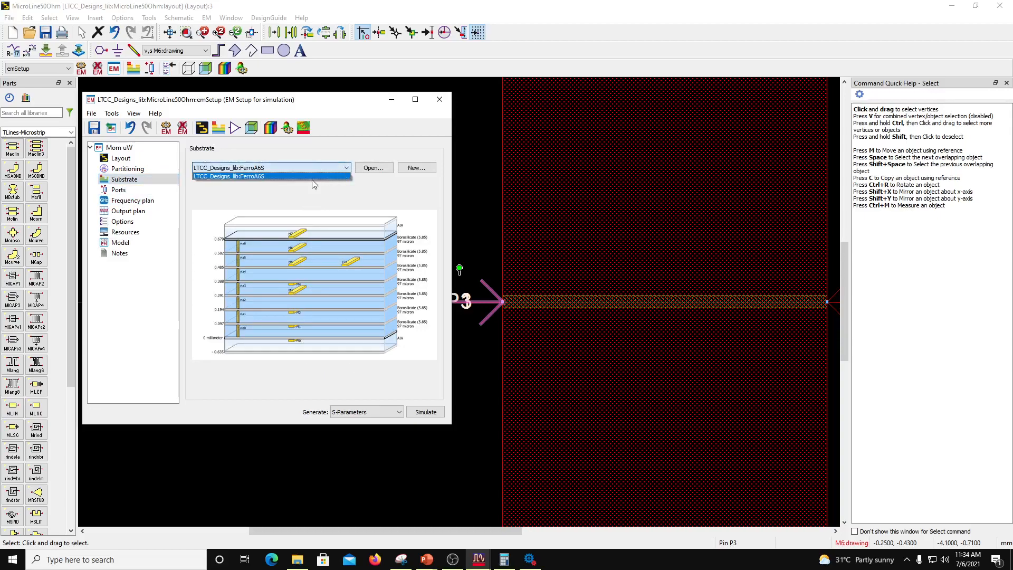
click(313, 188)
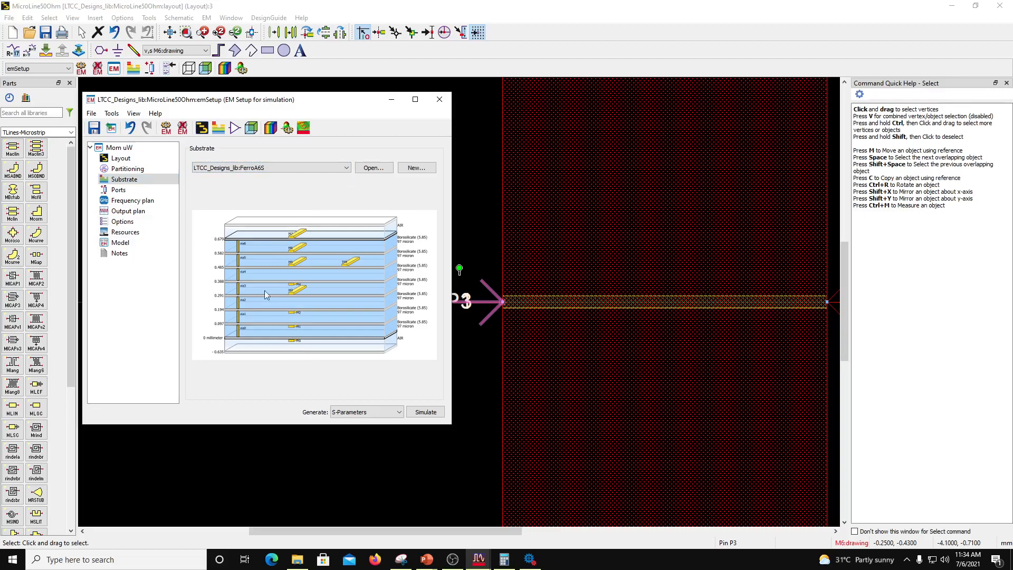
click(119, 189)
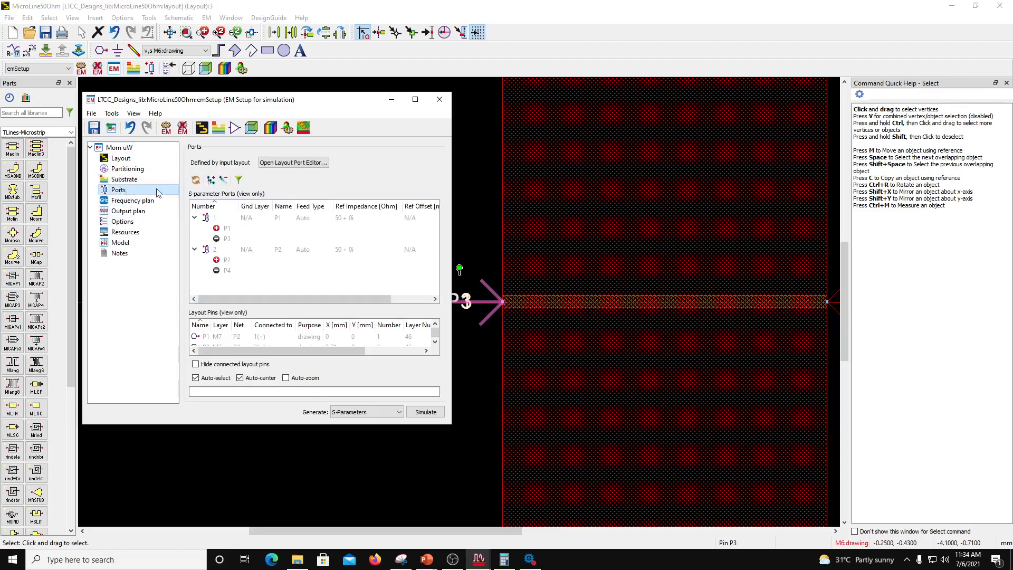
click(220, 248)
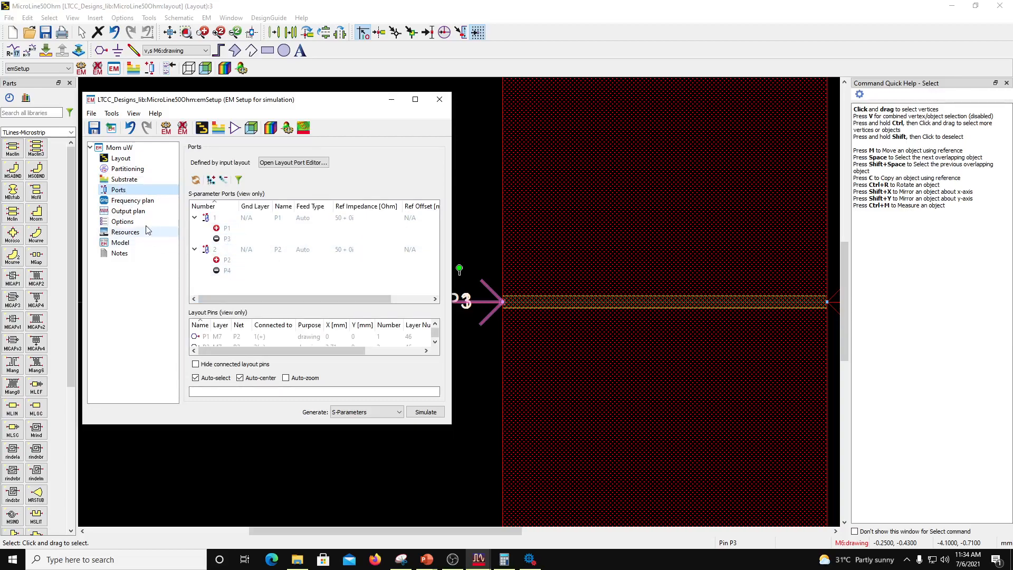
click(131, 201)
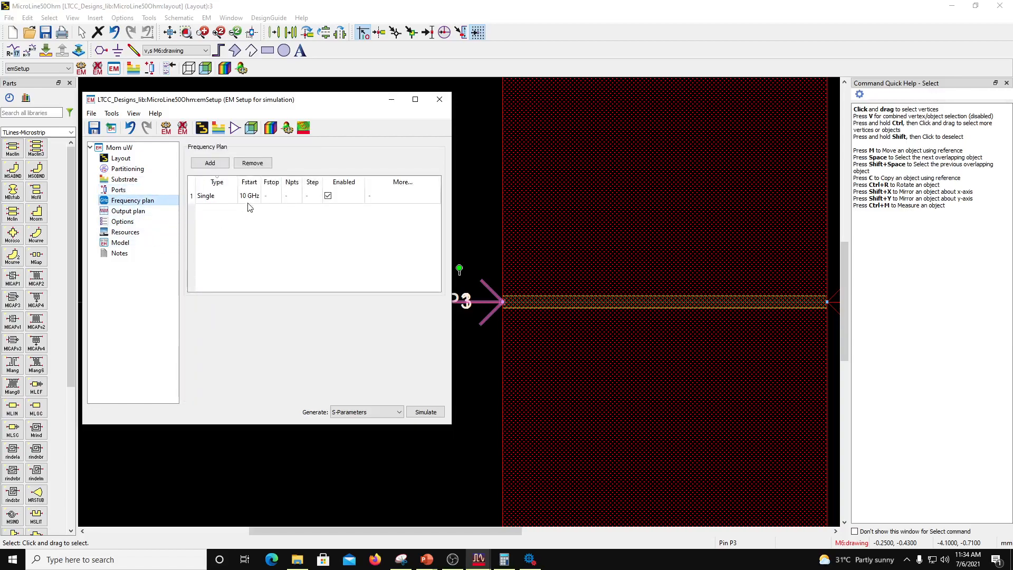
click(134, 211)
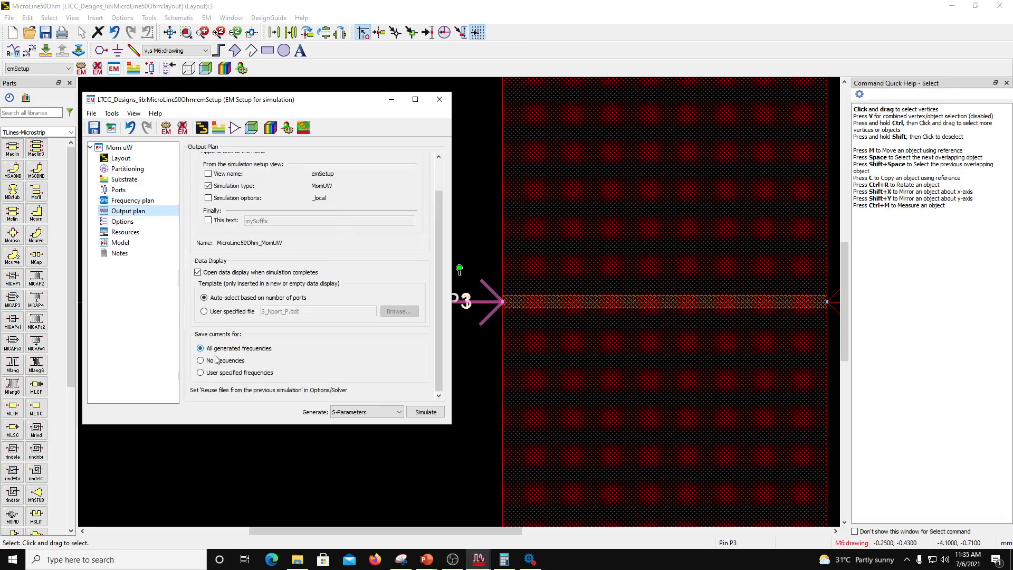
click(130, 222)
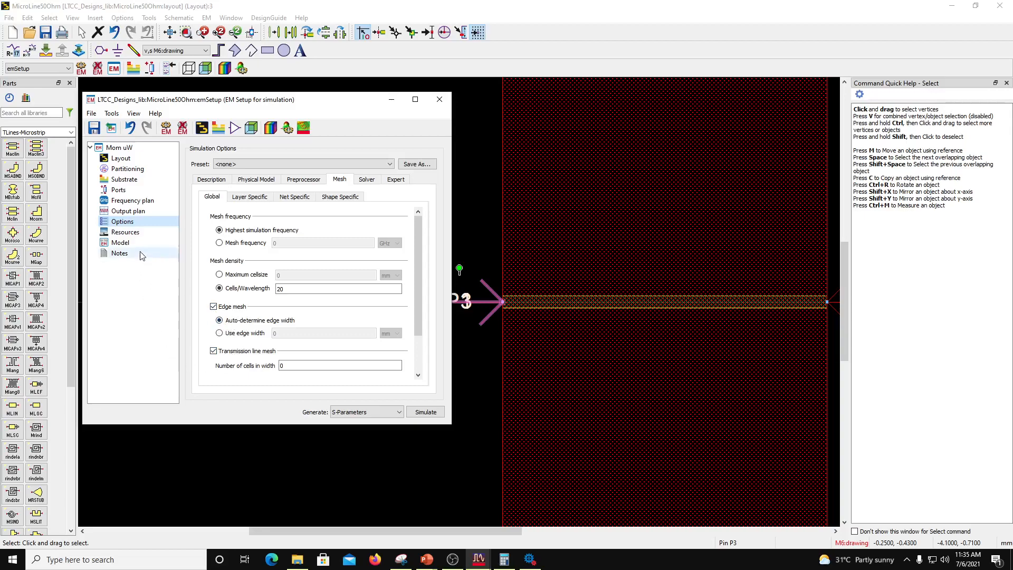
click(128, 245)
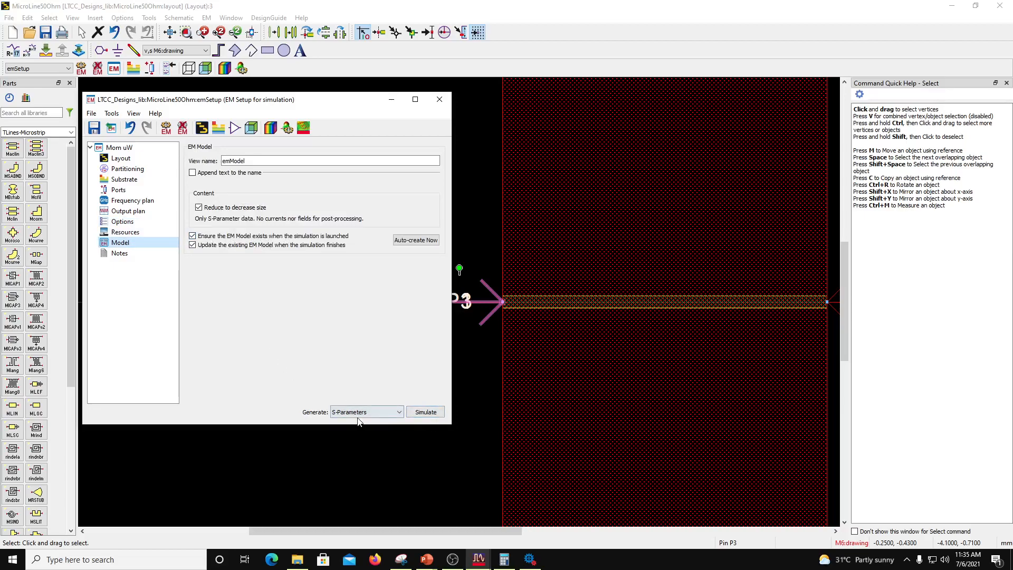
Run the EM simulation to generate S-Parameters, allowing the simulator's programs through the firewall on public networks.
click(403, 416)
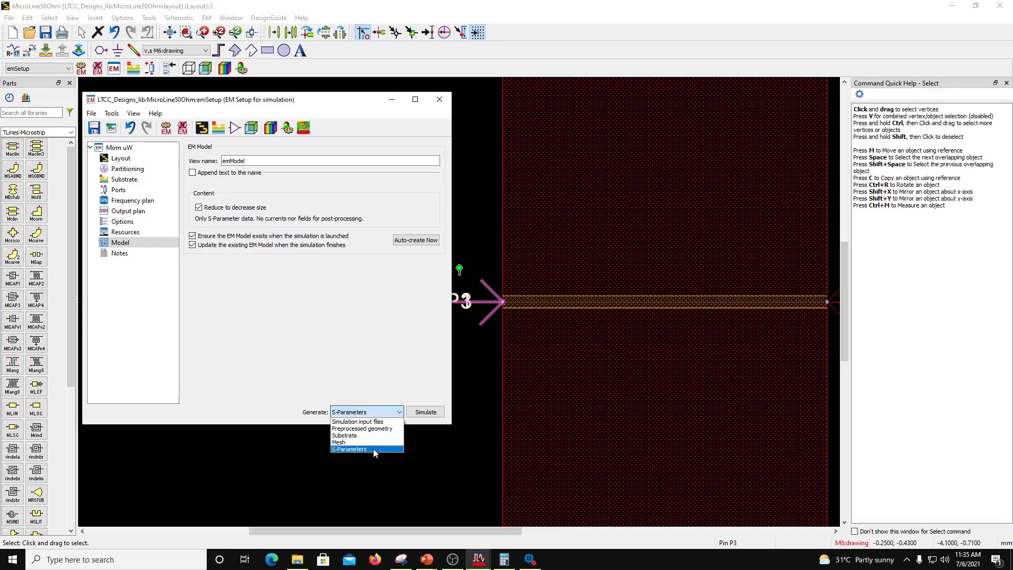
click(373, 448)
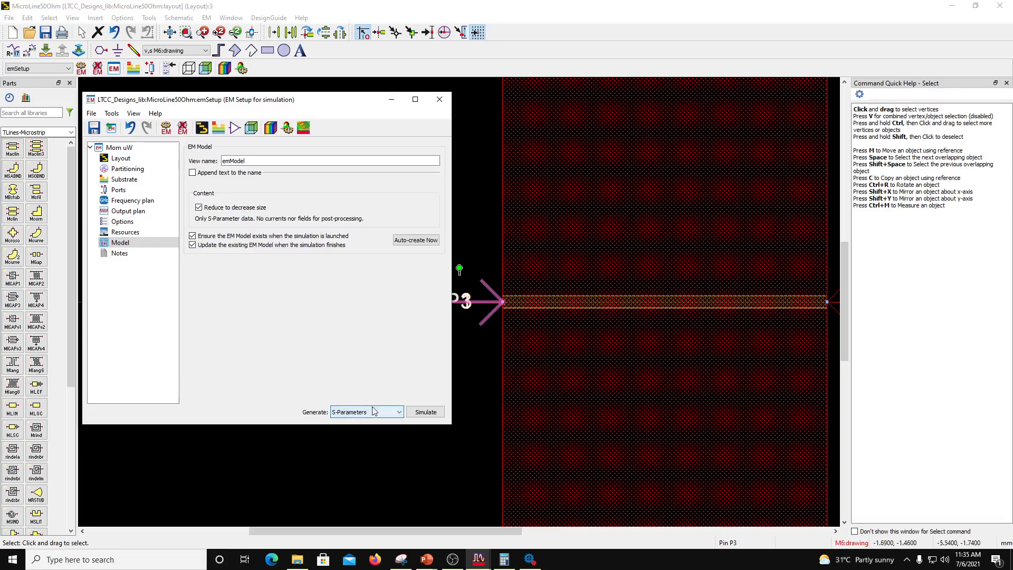
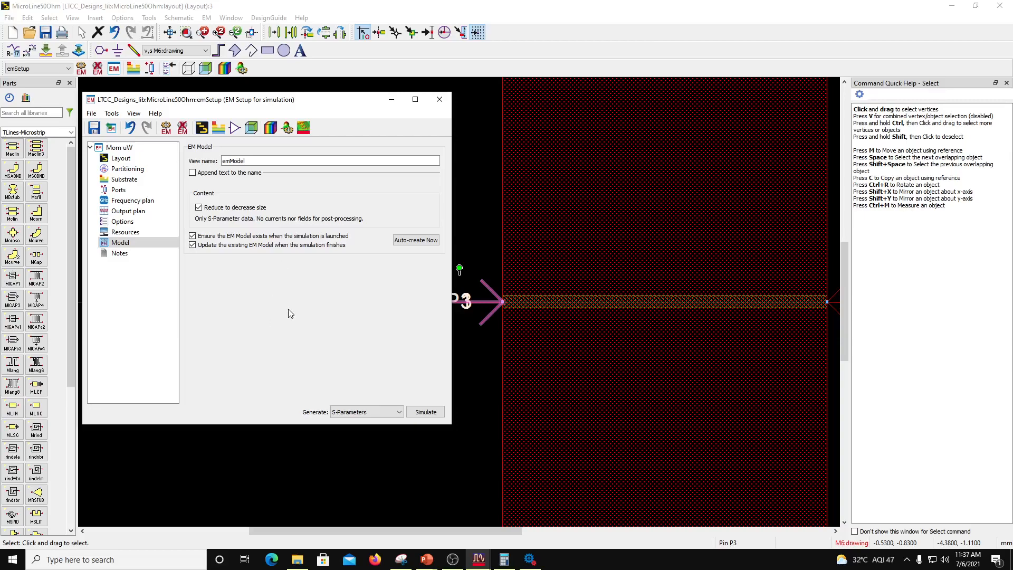
click(426, 412)
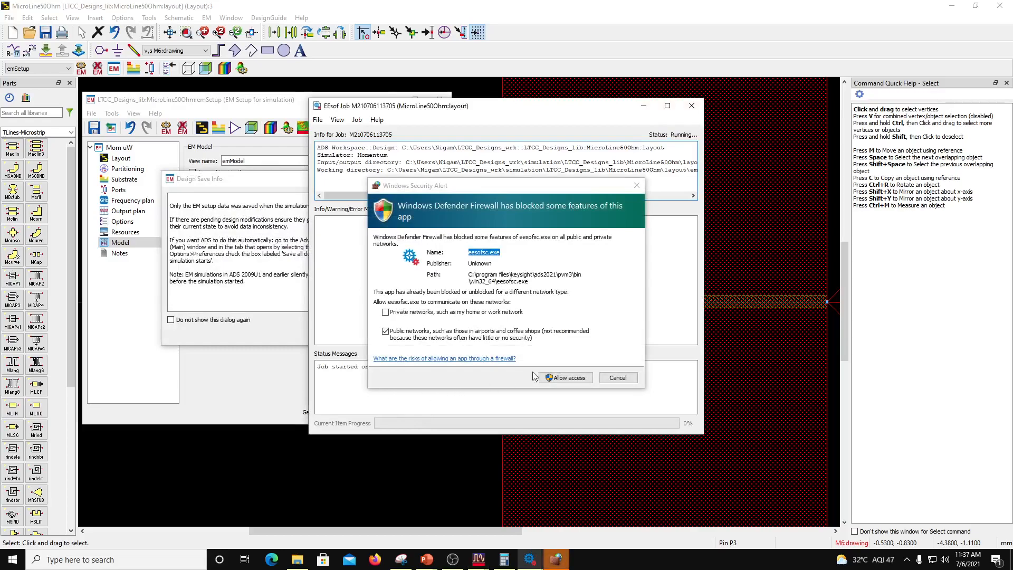
click(556, 379)
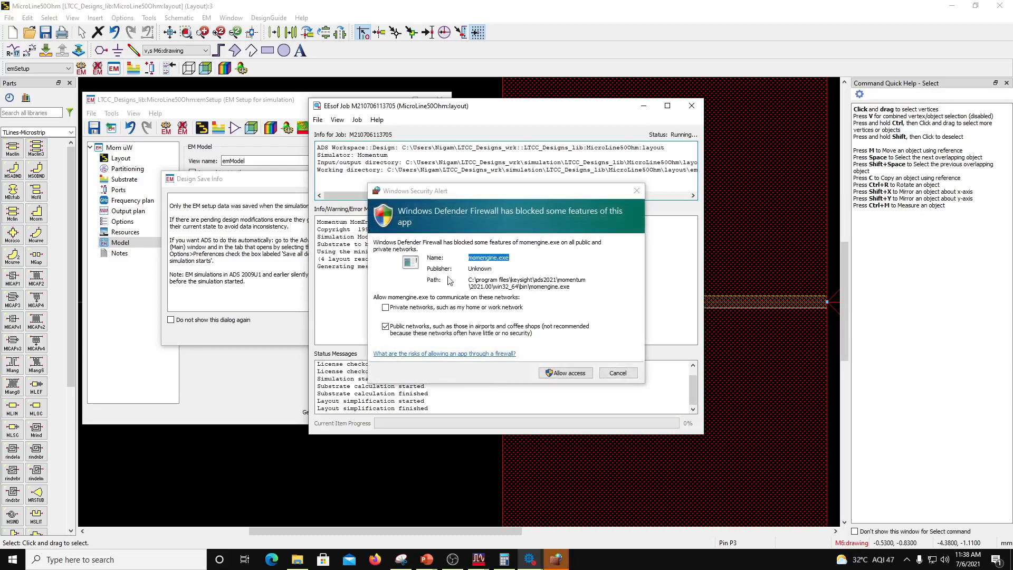
click(573, 373)
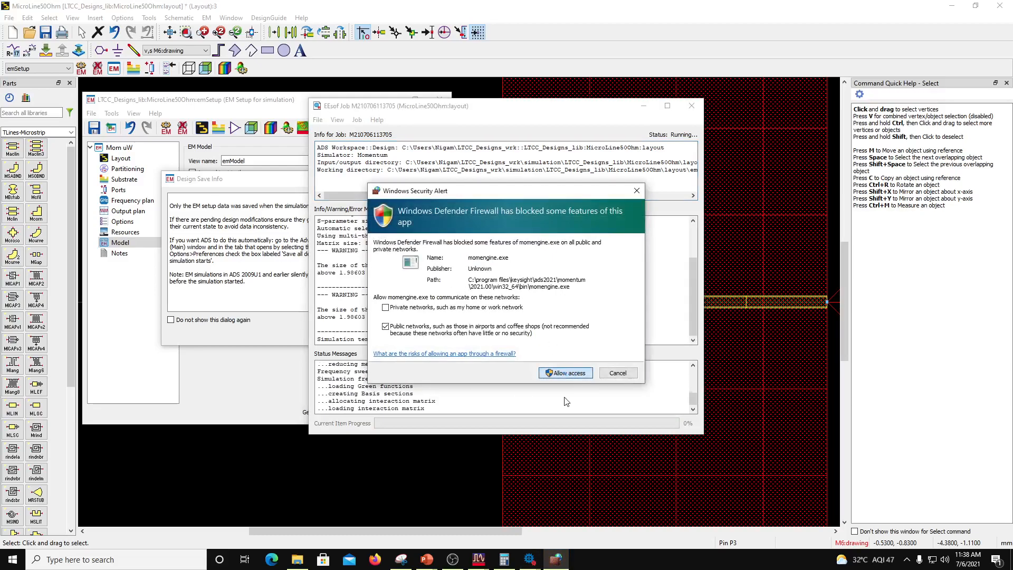
click(566, 373)
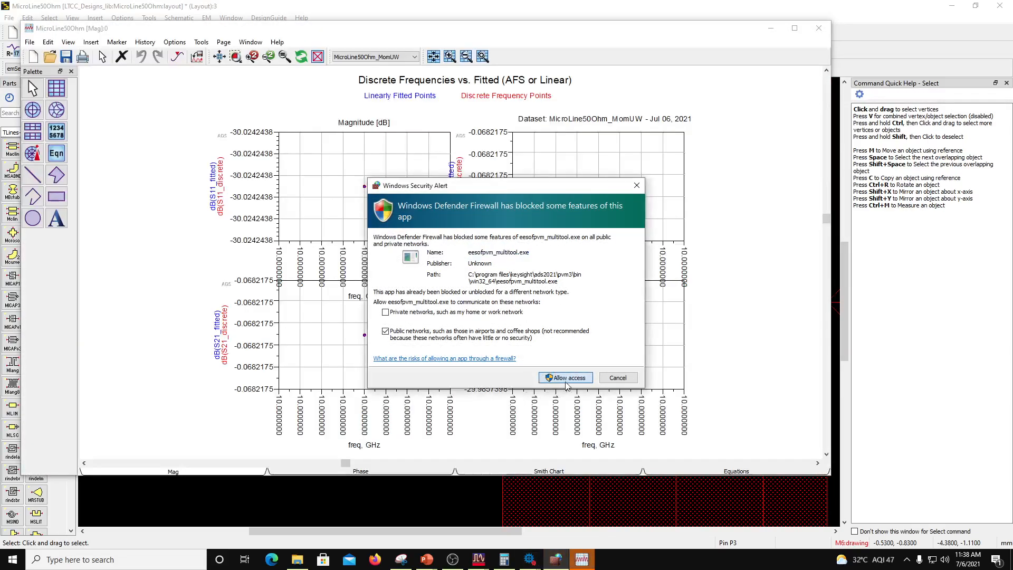
click(560, 378)
Return to the layout and examine the mesh on the microstrip line and ground plane, including the line's edges.
click(556, 494)
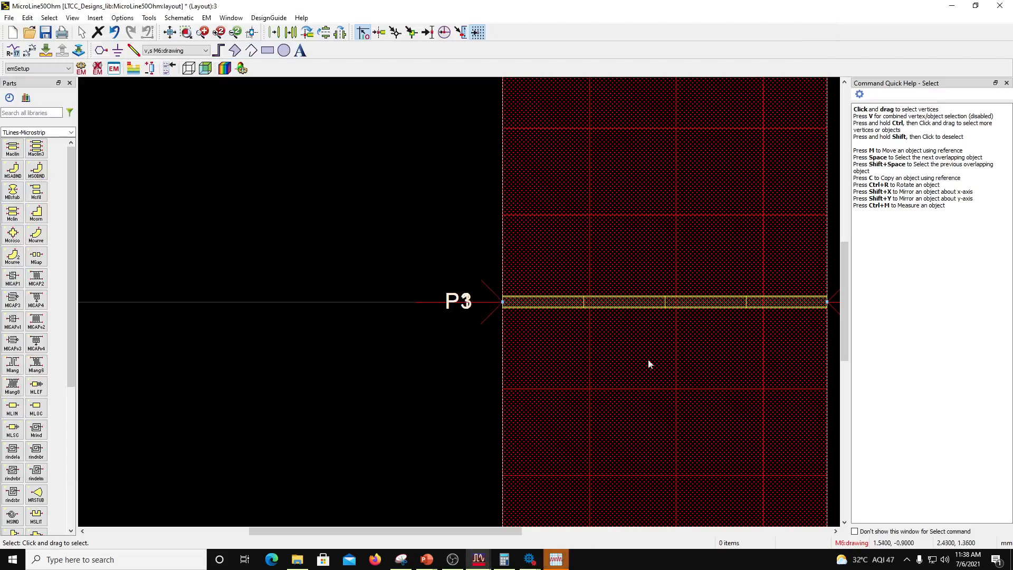
scroll(492, 301, down, 2)
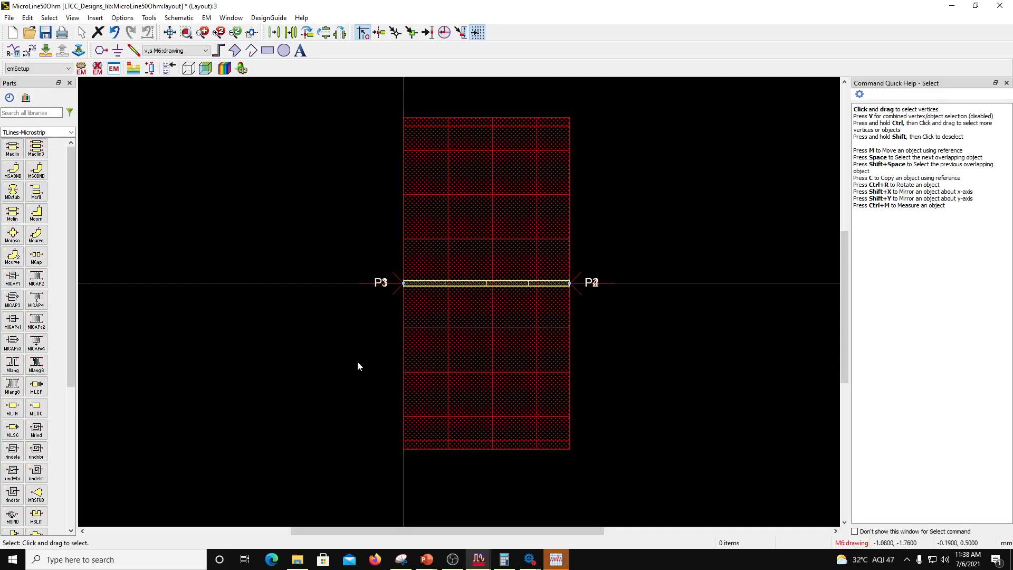
scroll(357, 364, up, 1)
scroll(457, 299, up, 3)
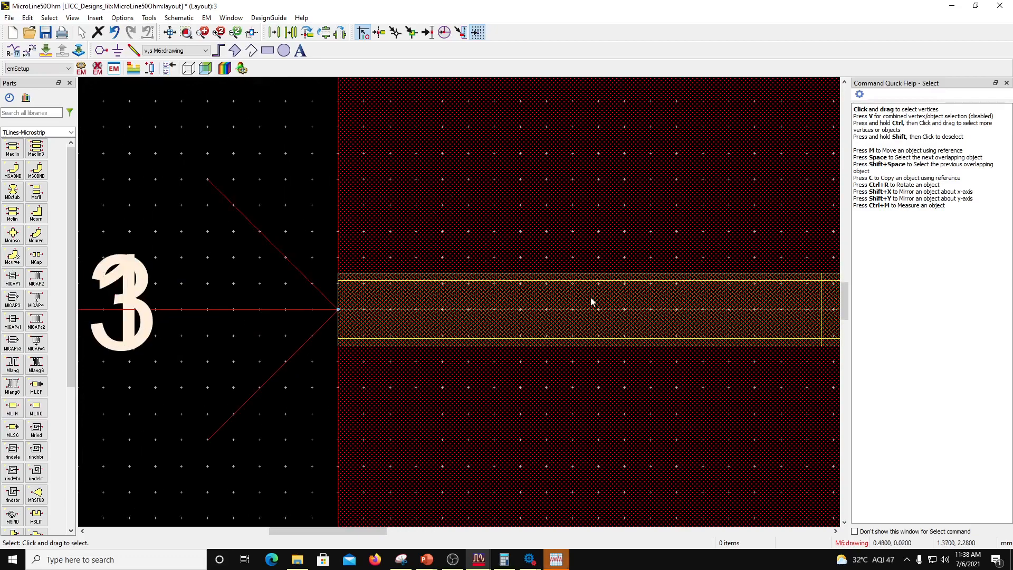
scroll(461, 280, down, 1)
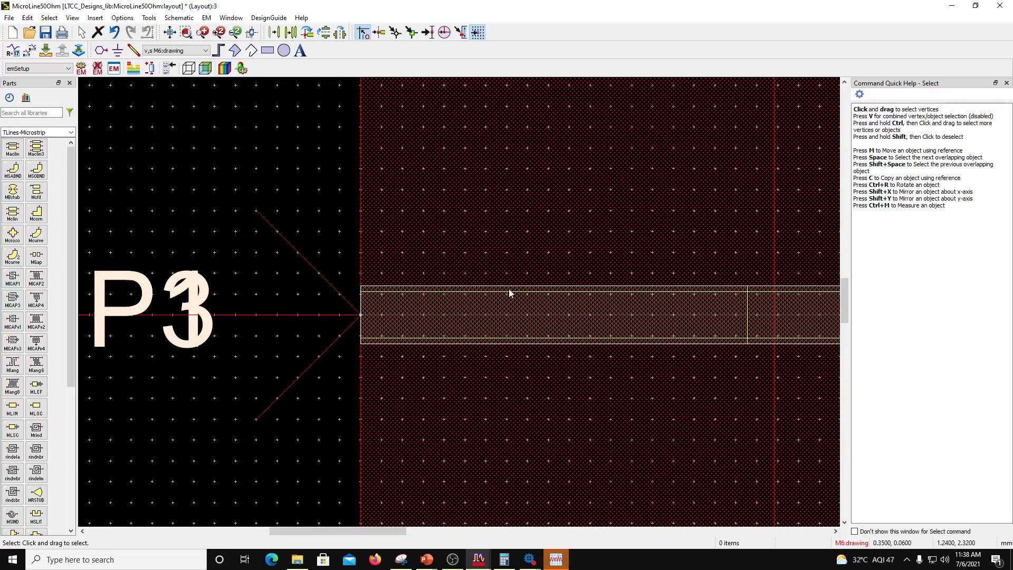
scroll(484, 299, down, 1)
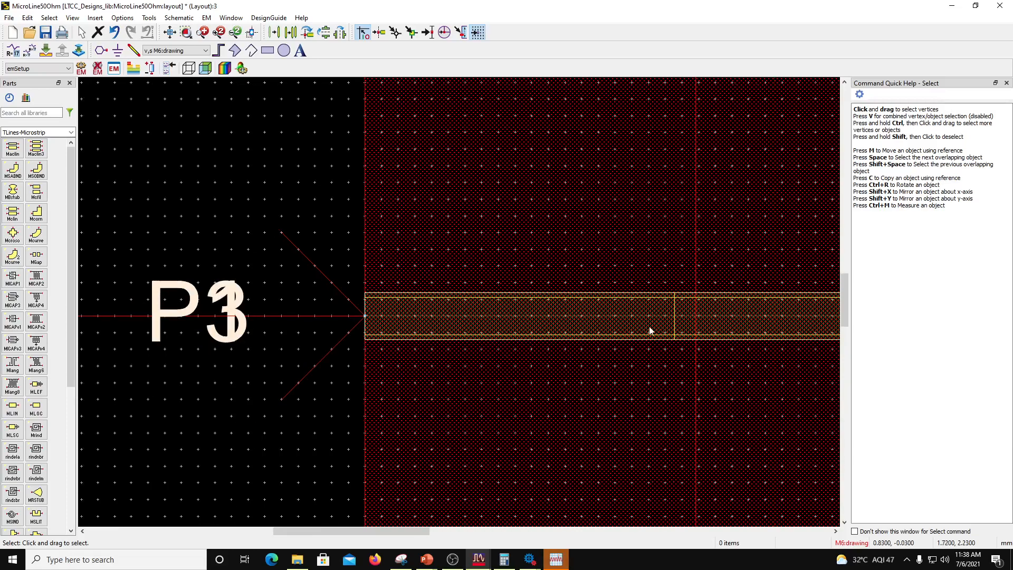
scroll(489, 305, down, 2)
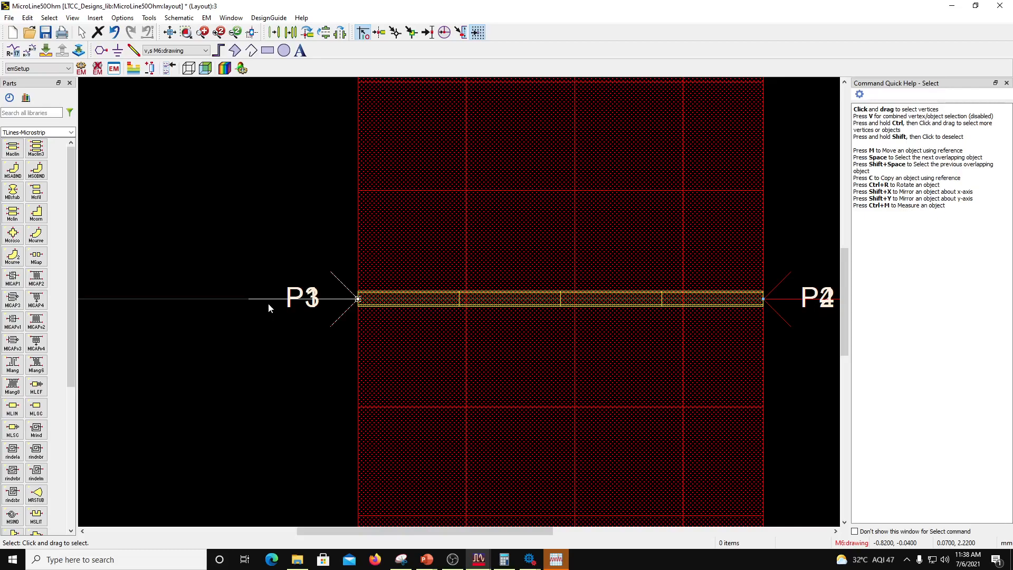
Bring back the EM setup for the layout and dismiss the design save notice.
click(114, 69)
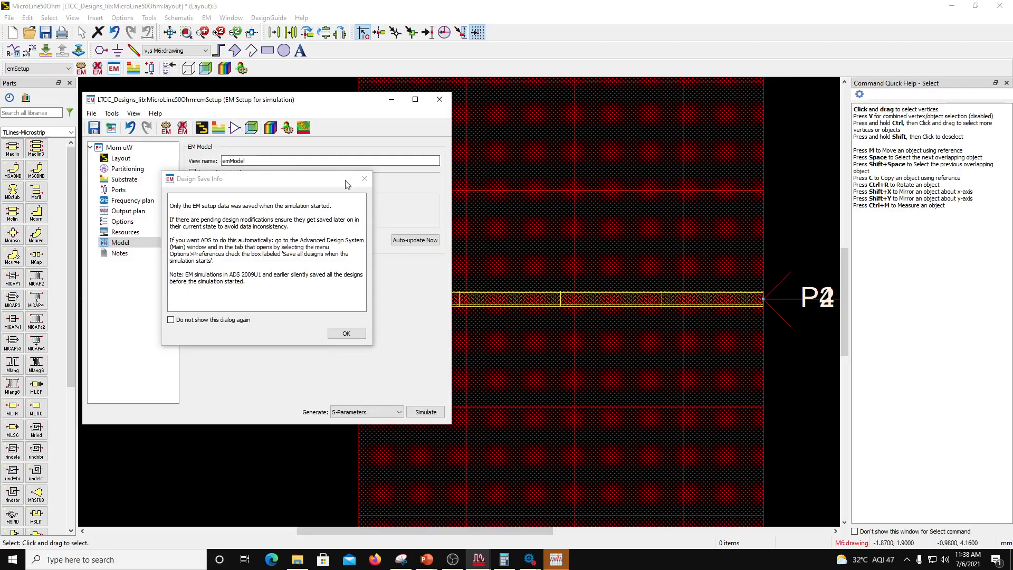
click(364, 178)
drag(180, 100, 422, 120)
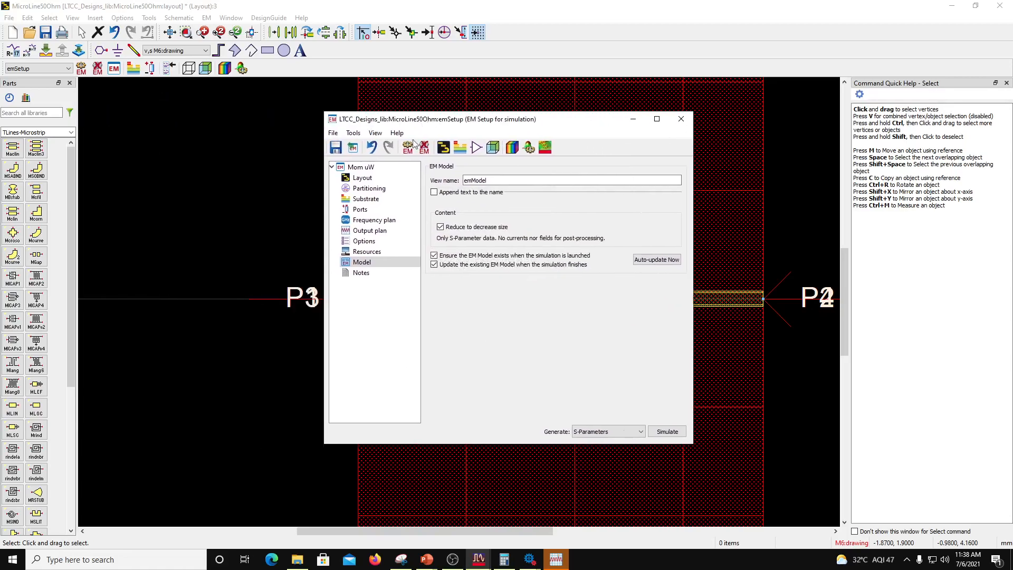
Try Momentum RF as the EM simulator, restore Momentum Microwave, and save the EM setup.
click(364, 167)
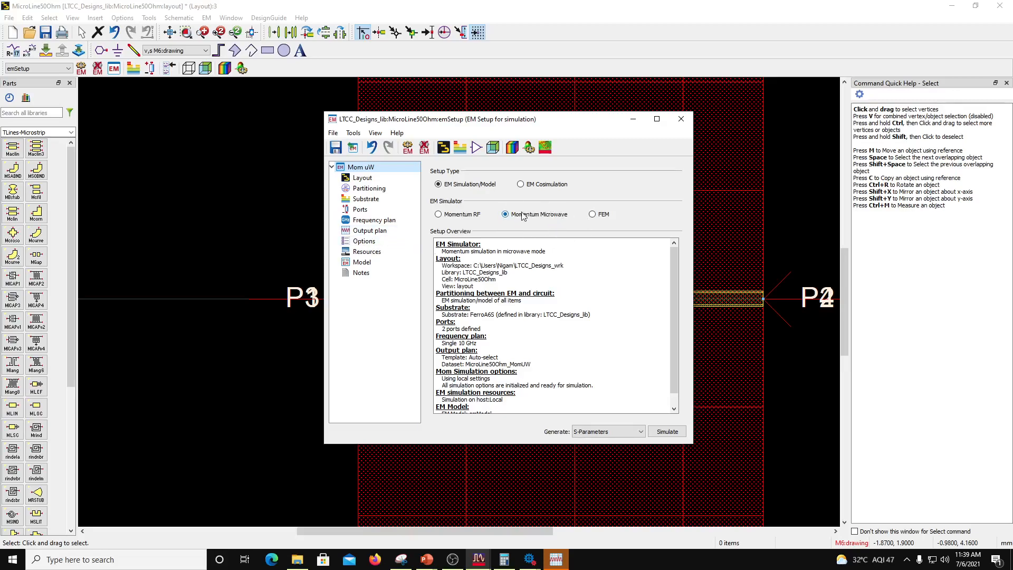
click(439, 215)
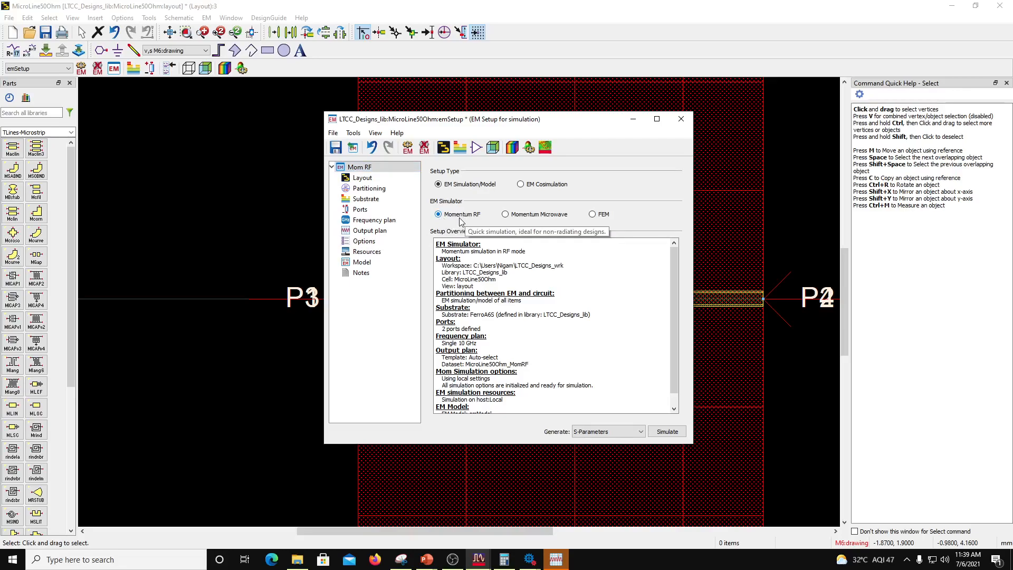
click(508, 216)
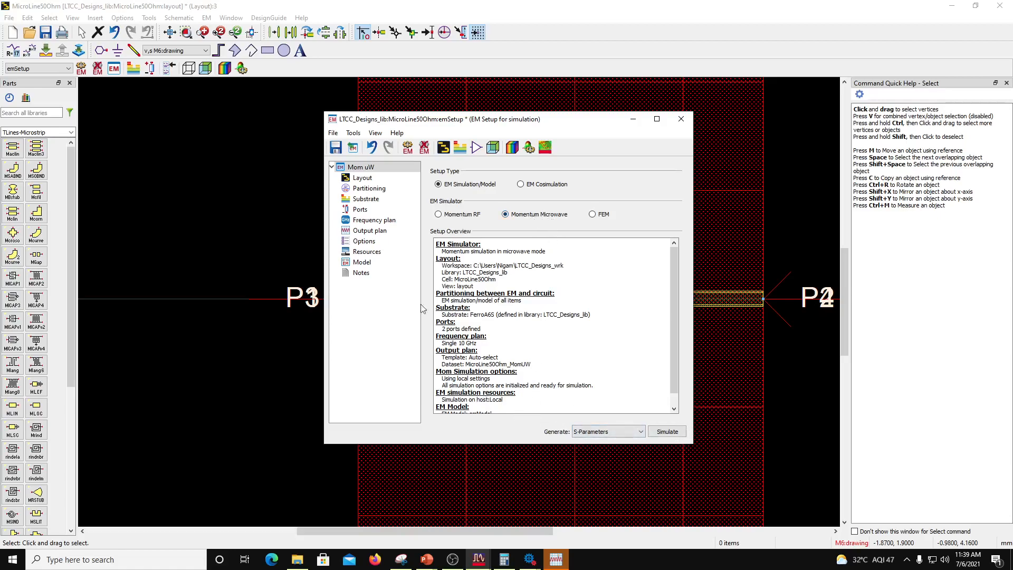
click(338, 150)
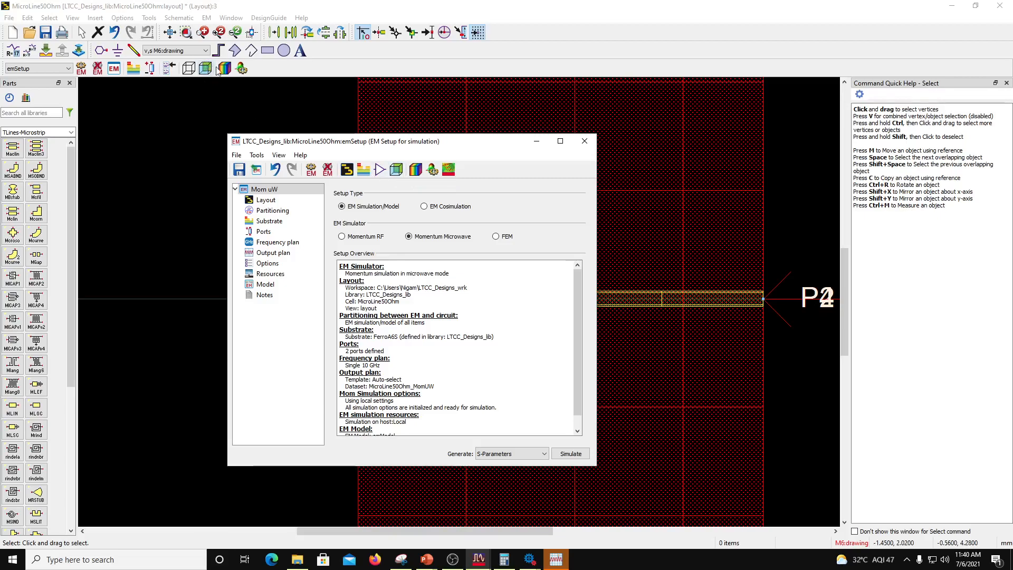
Open the Momentum 3D preview, allowing its viewer through the firewall, and examine the M7 line over the M6 ground plane near Port 2.
click(395, 171)
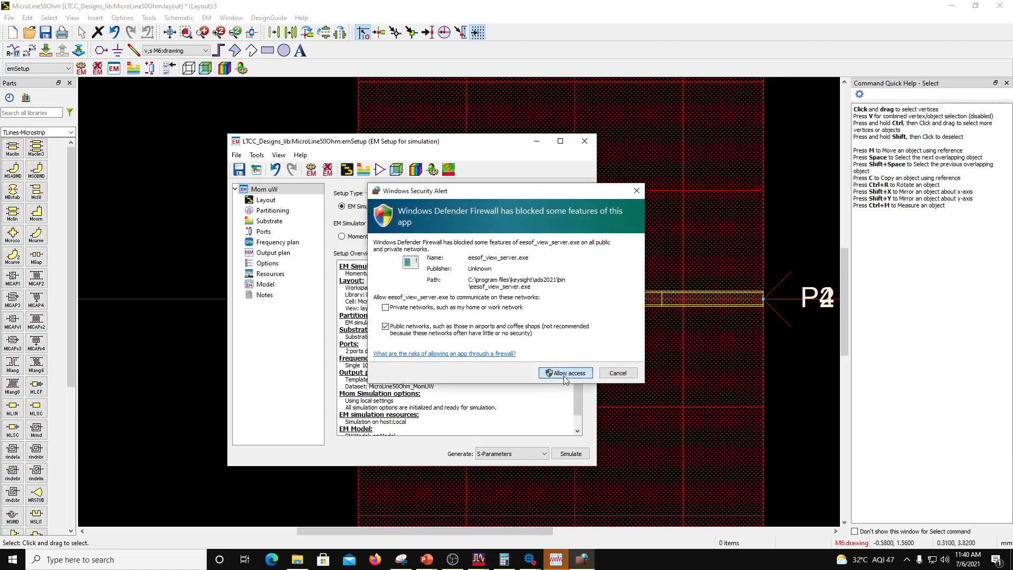
click(563, 374)
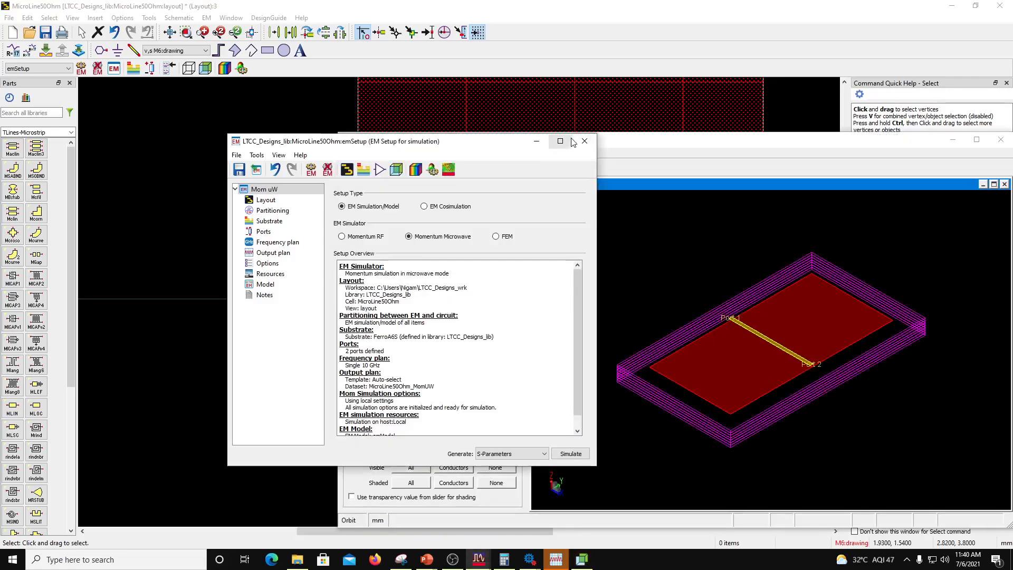
drag(619, 140, 420, 108)
scroll(562, 338, up, 1)
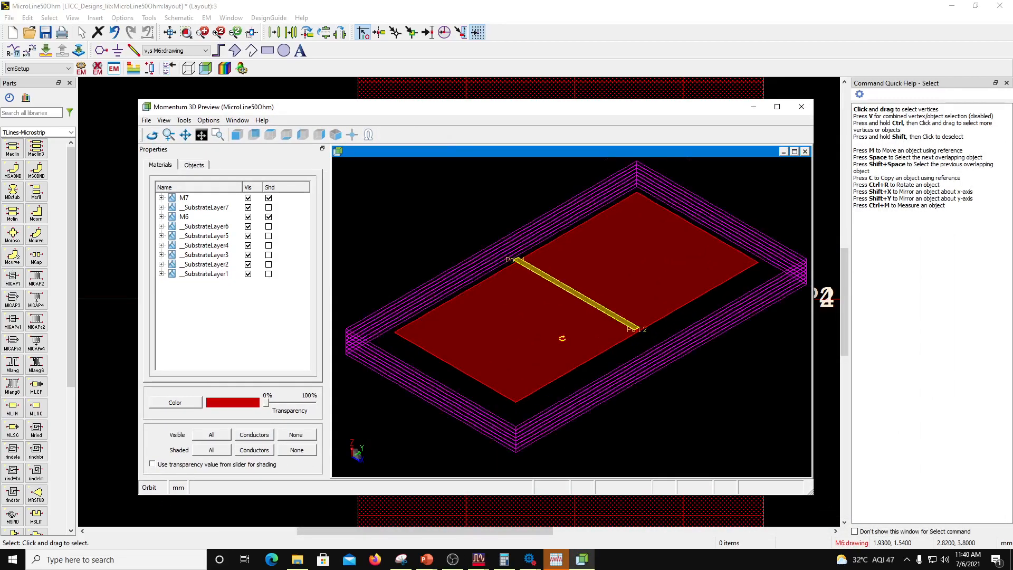
scroll(563, 338, up, 4)
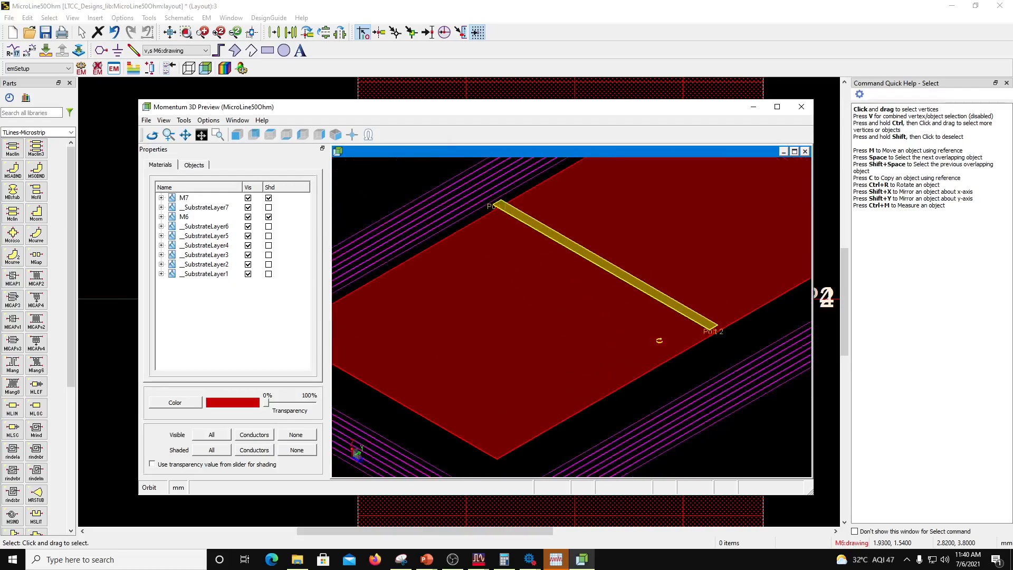
drag(549, 375, 752, 344)
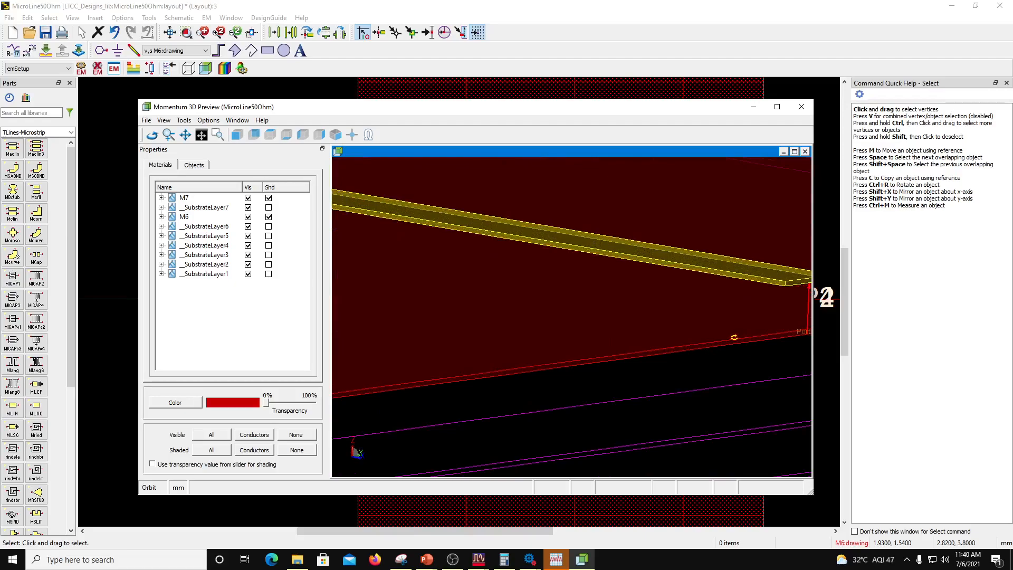
scroll(738, 270, up, 1)
scroll(738, 270, down, 4)
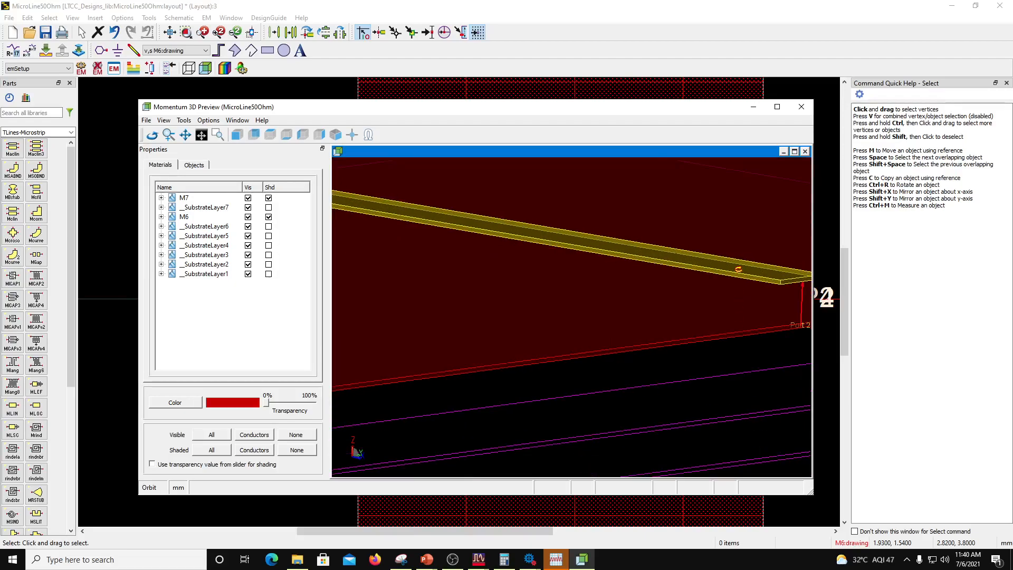
Examine how Port 2 and Port 1 connect the ends of the M7 line to the M6 ground plane.
drag(622, 297, 649, 303)
scroll(774, 300, up, 3)
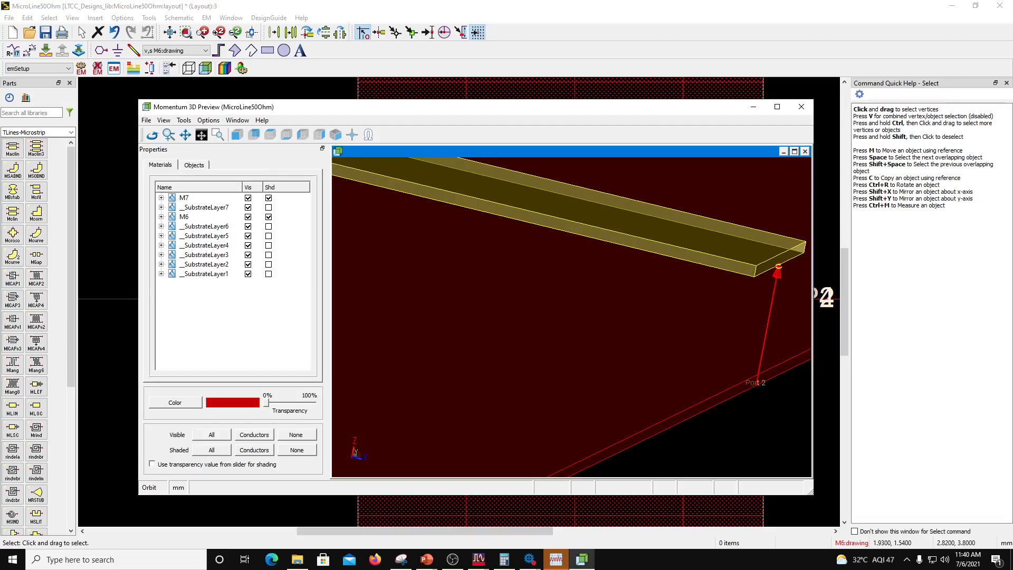
drag(500, 322, 450, 324)
drag(357, 294, 559, 336)
scroll(482, 334, up, 3)
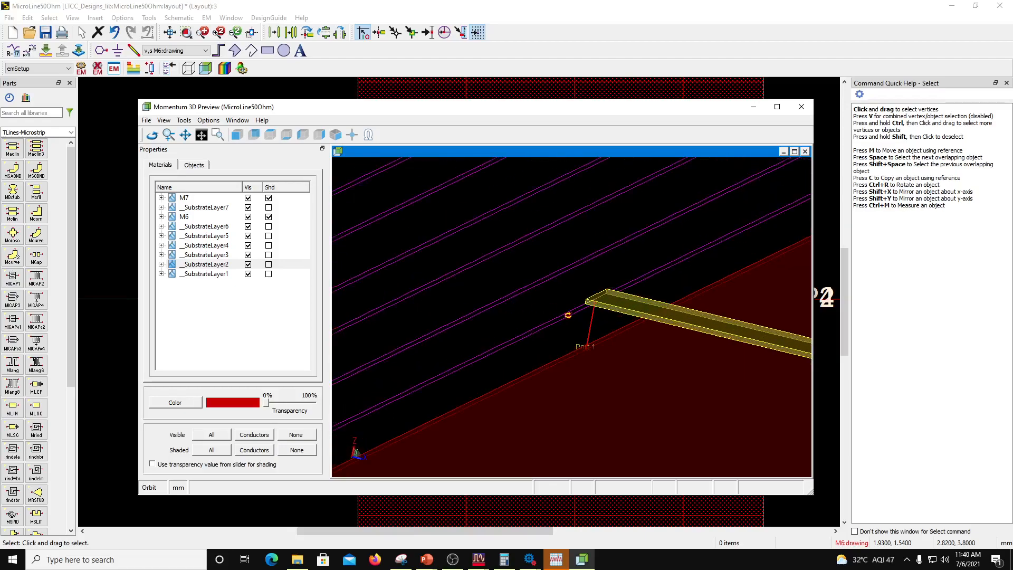
scroll(596, 341, up, 1)
scroll(596, 341, up, 2)
drag(637, 308, 355, 291)
drag(574, 372, 608, 371)
scroll(607, 369, down, 1)
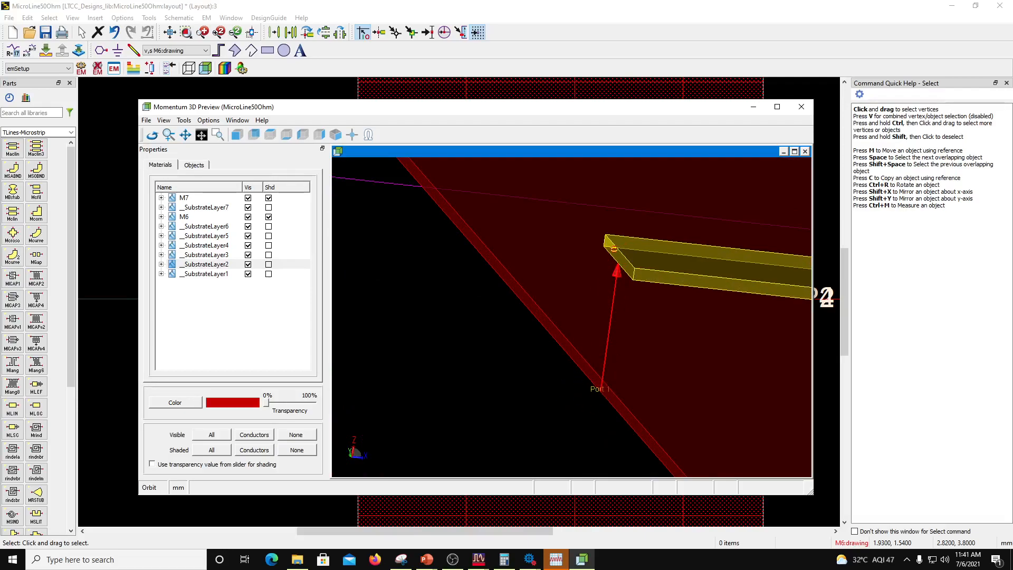
drag(609, 282, 612, 314)
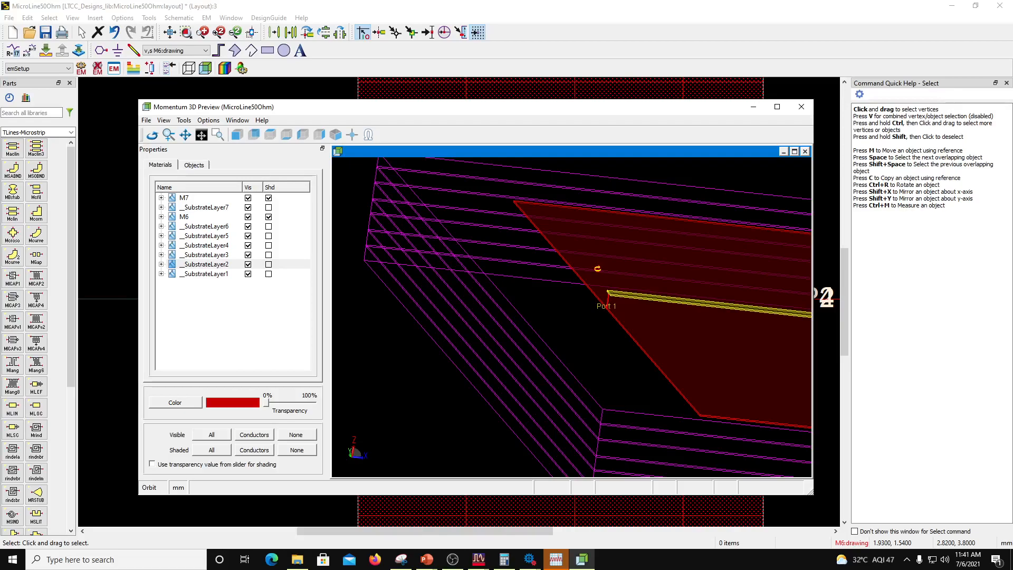
Highlight the M7 line with the Connectivity tool and examine it within the substrate stack up to Port 2.
scroll(607, 296, down, 5)
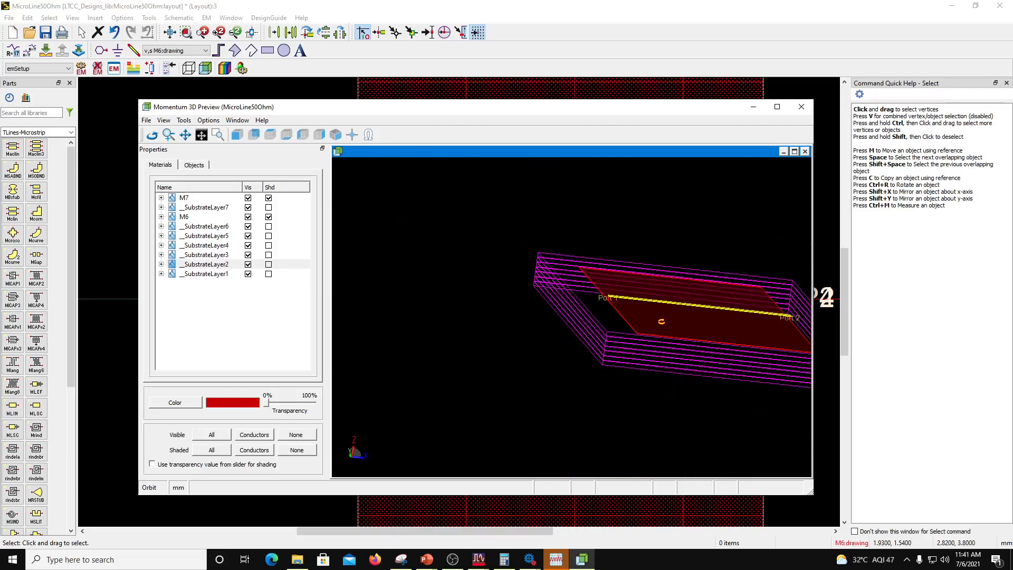
scroll(648, 328, up, 5)
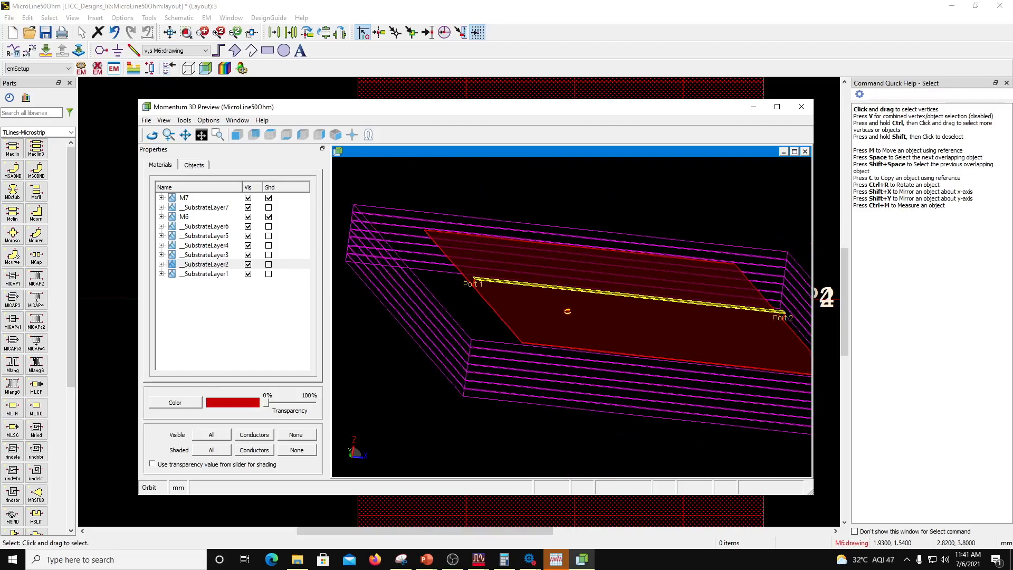
drag(510, 321, 662, 453)
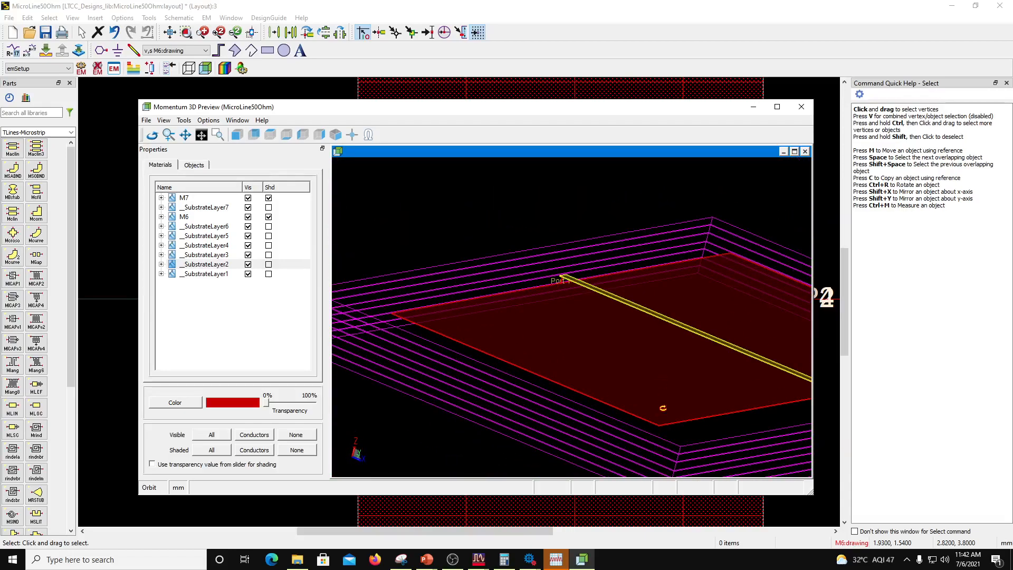
mouse_move(663, 409)
mouse_down()
mouse_move(640, 414)
mouse_move(639, 424)
mouse_move(657, 426)
mouse_up()
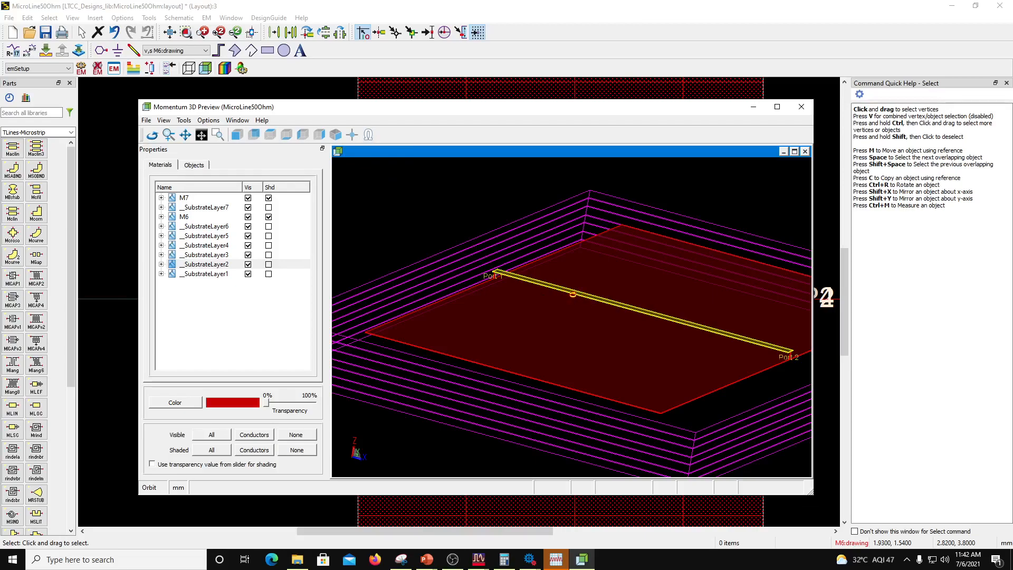
click(368, 135)
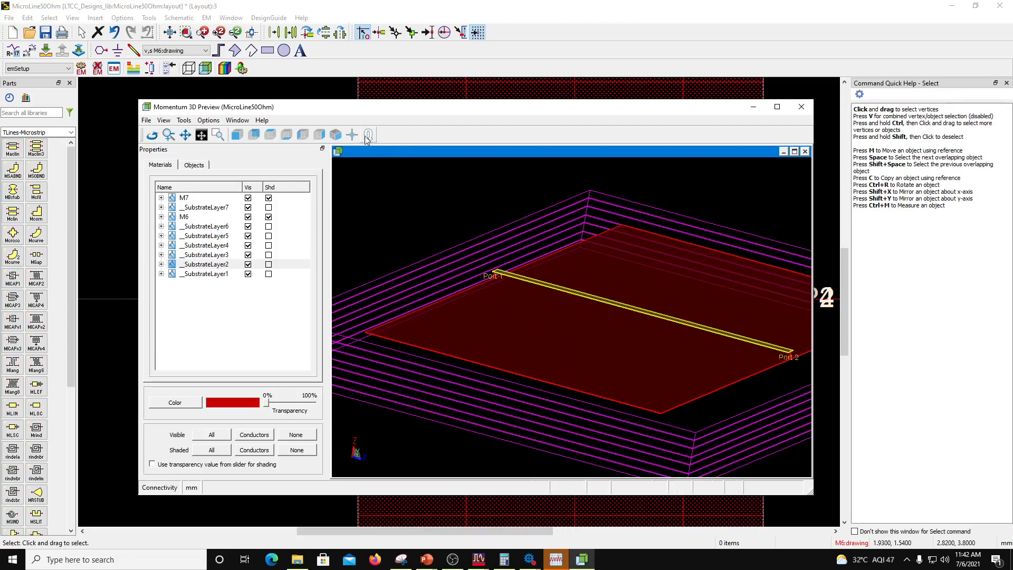
click(566, 294)
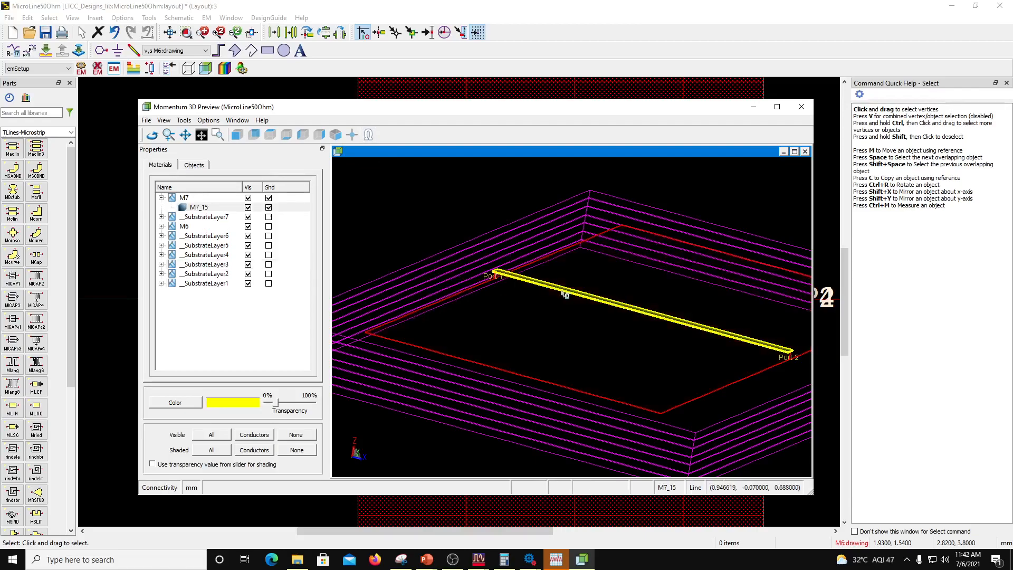
scroll(564, 294, up, 2)
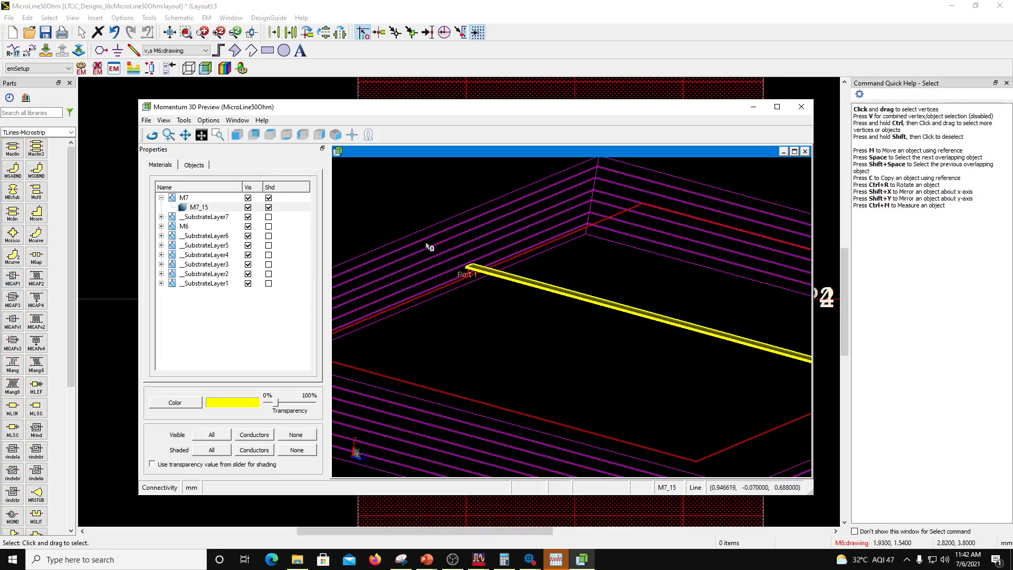
click(152, 134)
drag(392, 258, 434, 268)
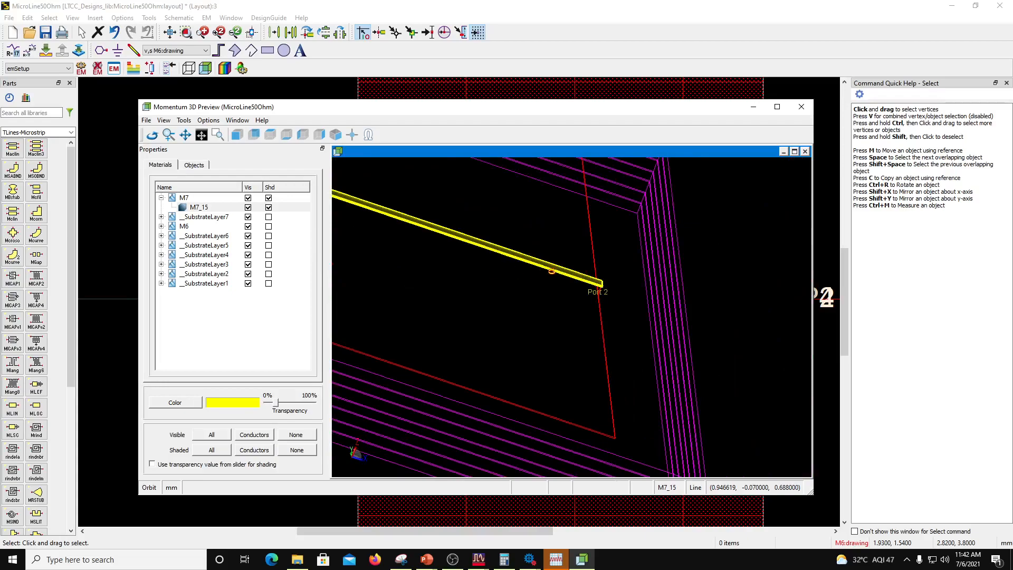
scroll(552, 271, up, 5)
drag(564, 312, 628, 305)
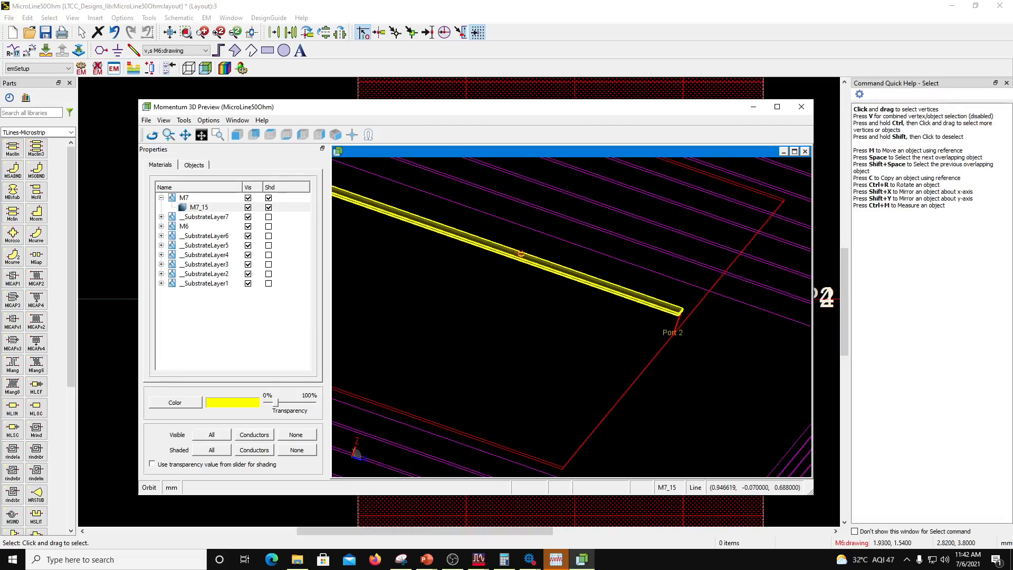
mouse_move(554, 339)
mouse_down()
mouse_move(552, 331)
mouse_move(561, 339)
mouse_up()
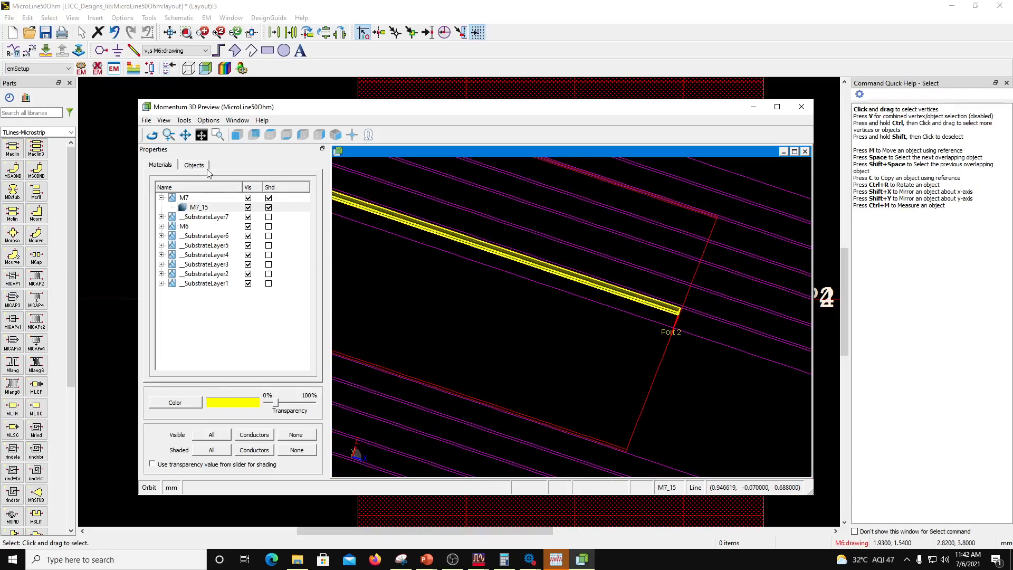
Check connectivity on the ground plane's edge near Port 2 so that the M6 conductor is highlighted.
click(368, 135)
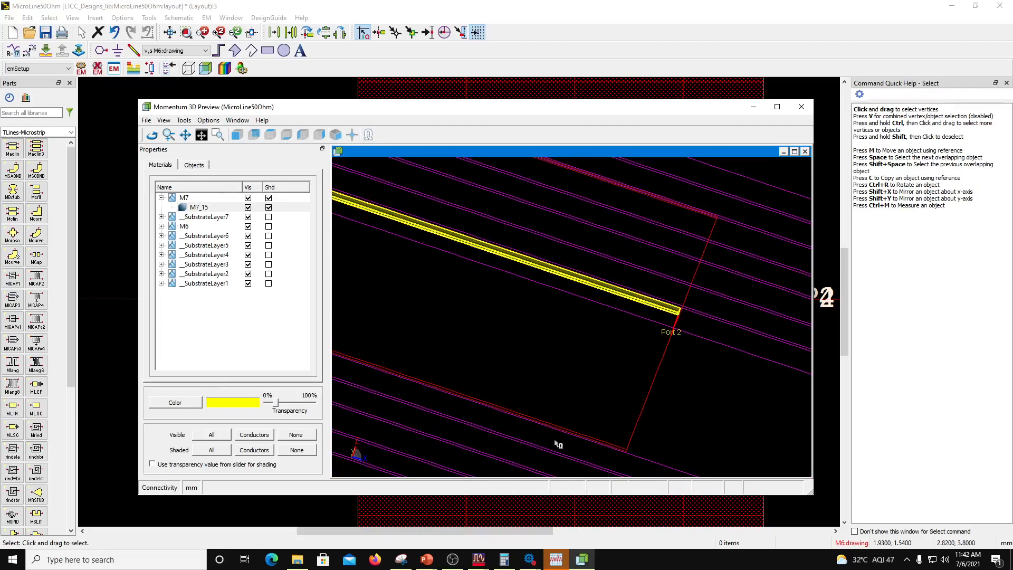
scroll(634, 450, up, 2)
click(620, 451)
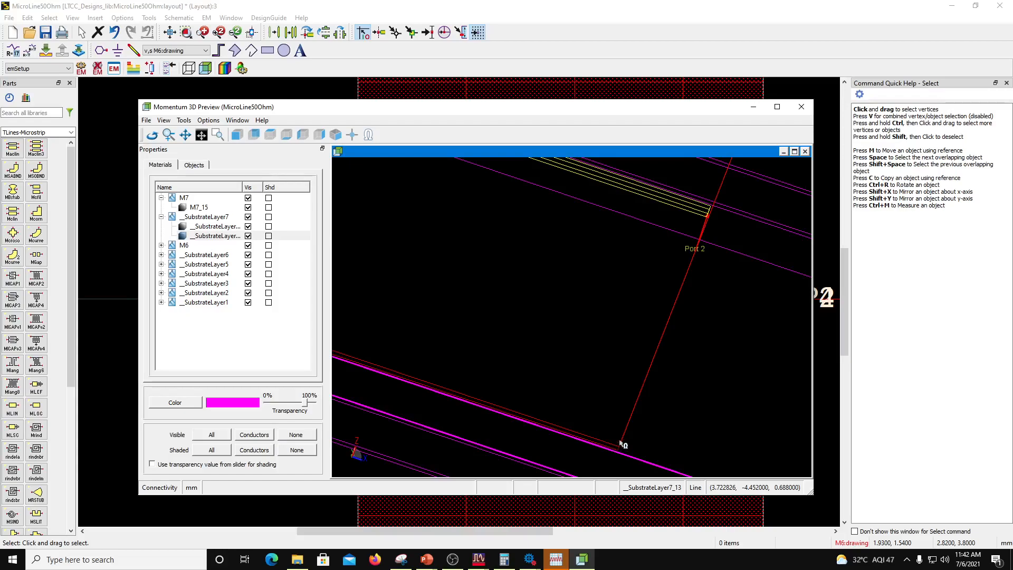
scroll(622, 410, up, 1)
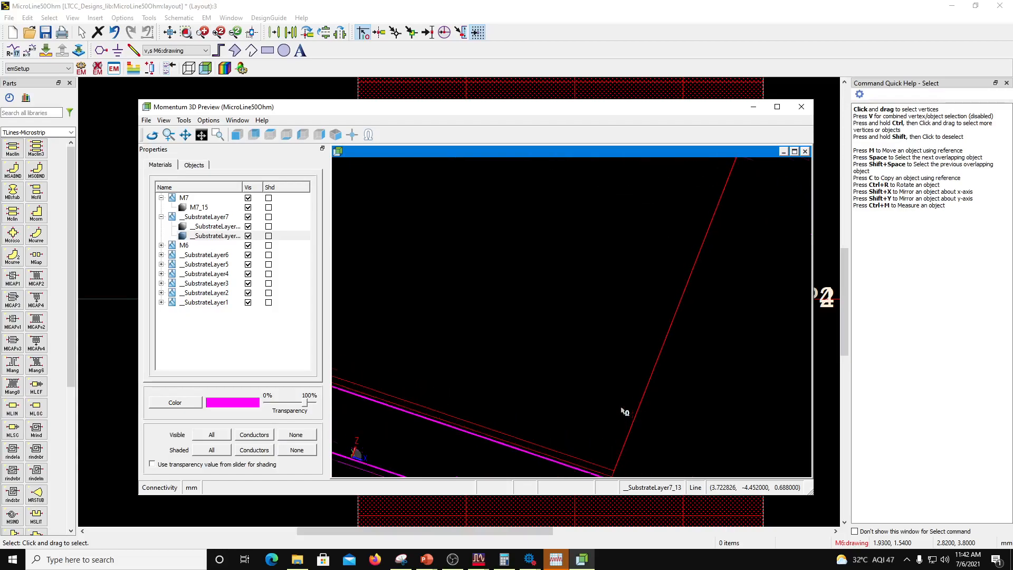
click(586, 470)
scroll(578, 342, up, 1)
scroll(579, 342, down, 1)
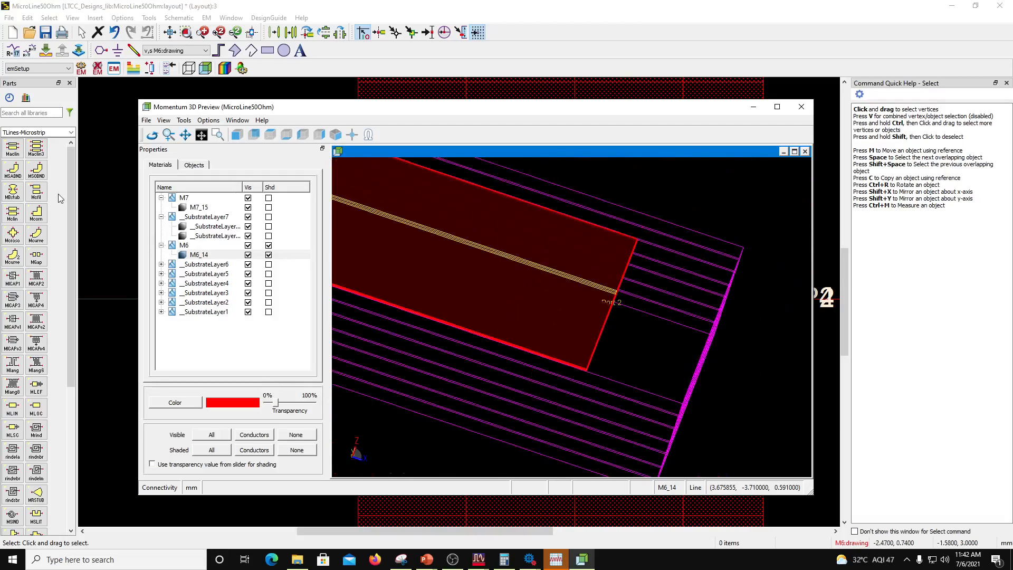
Examine the highlighted M6 ground plane beneath the line around Port 2, and close the 3D preview.
click(152, 134)
drag(448, 287, 589, 413)
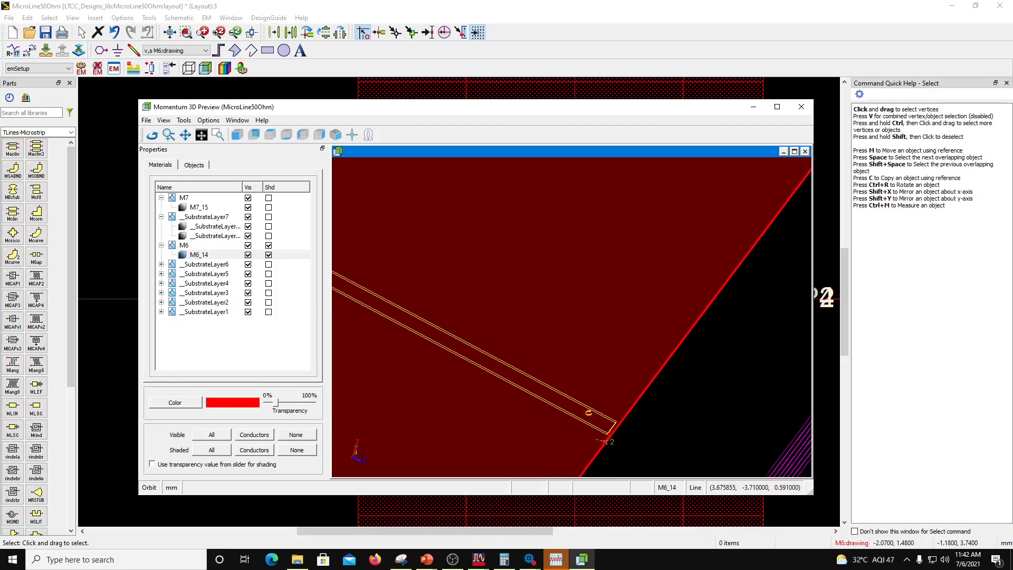
drag(488, 383, 483, 364)
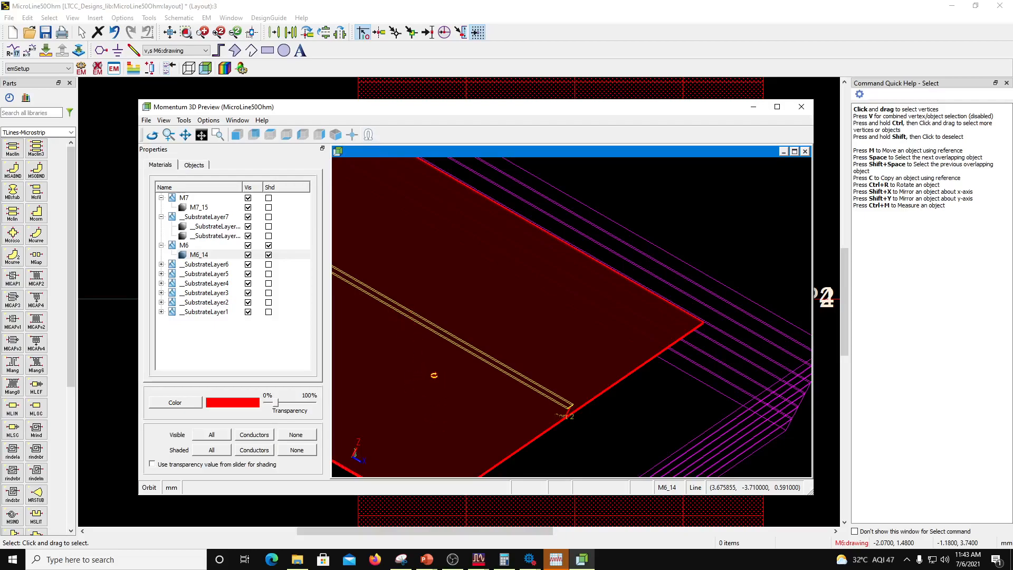
drag(448, 370, 364, 280)
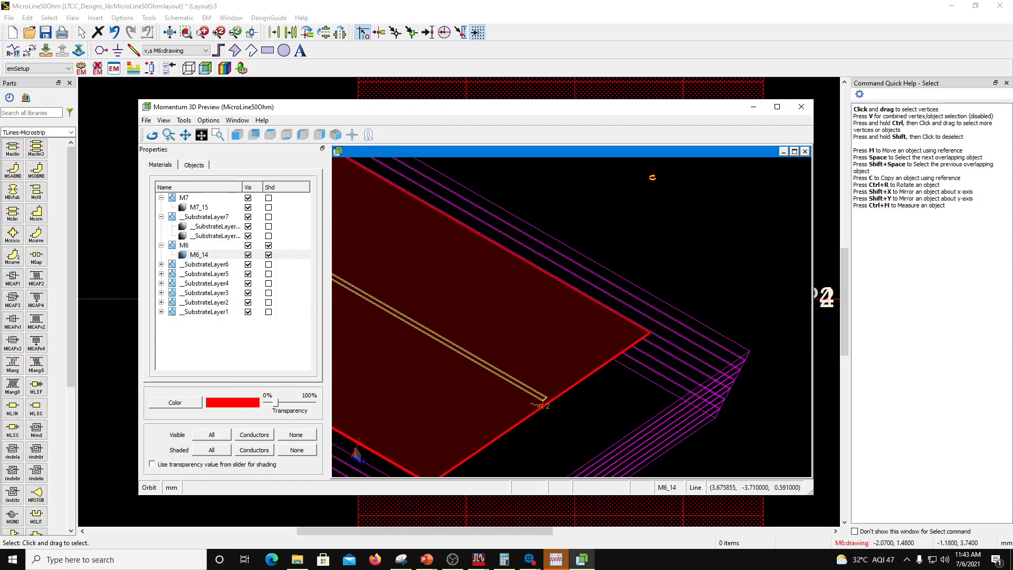
click(801, 107)
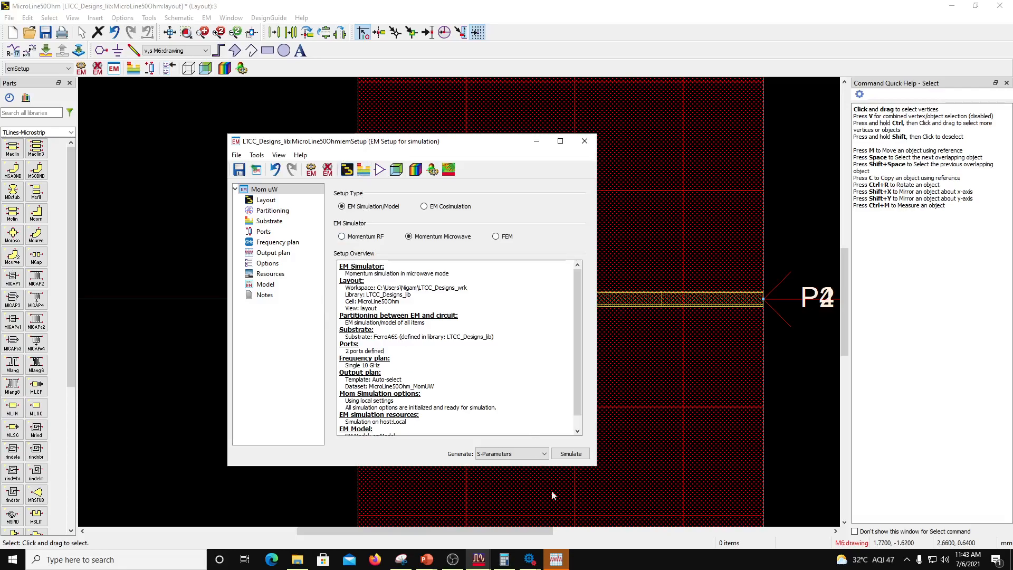
Bring up the simulation results display and add a Smith chart of S(1,1) below the magnitude plots.
click(564, 559)
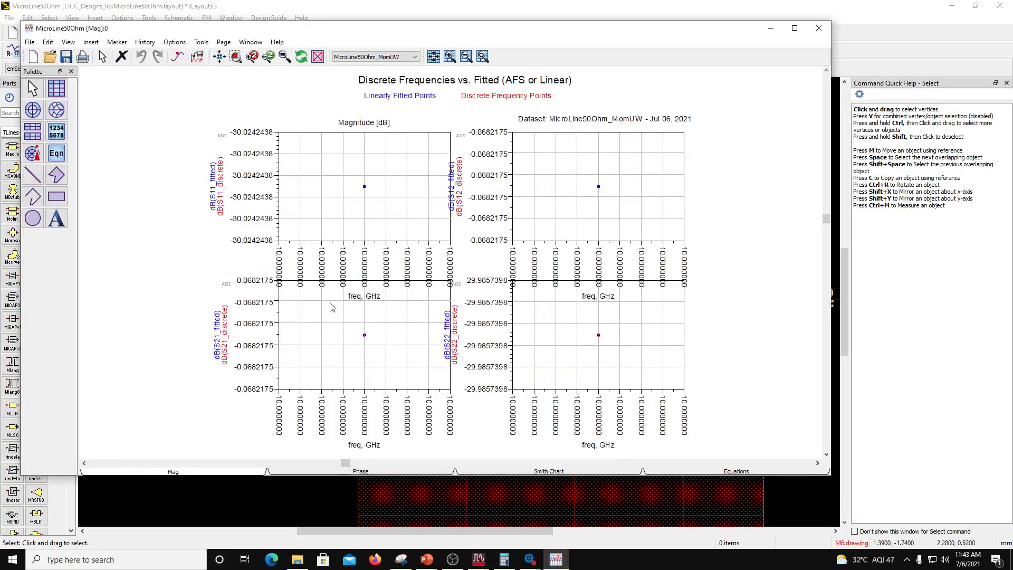
scroll(455, 286, down, 3)
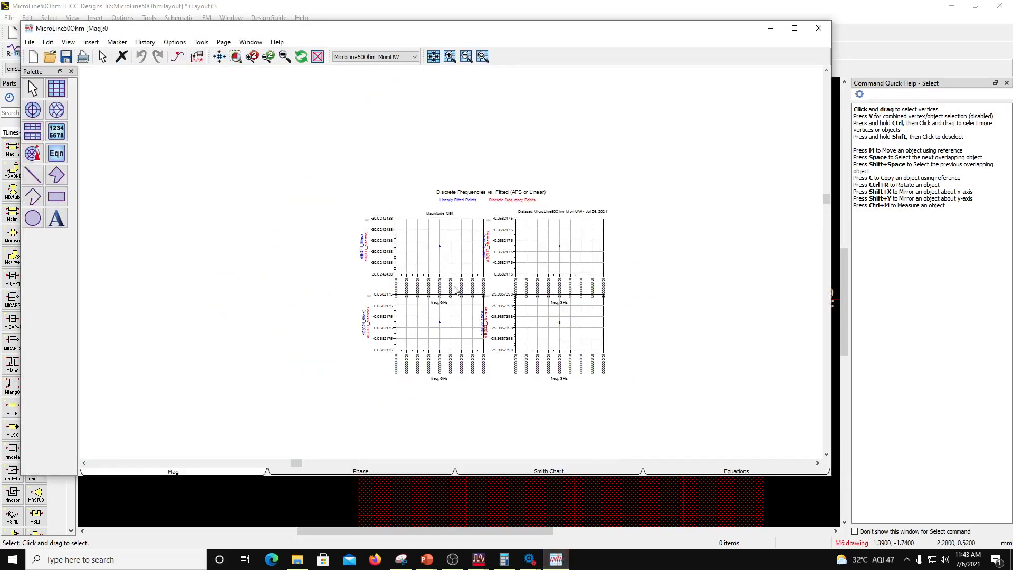
scroll(461, 296, up, 2)
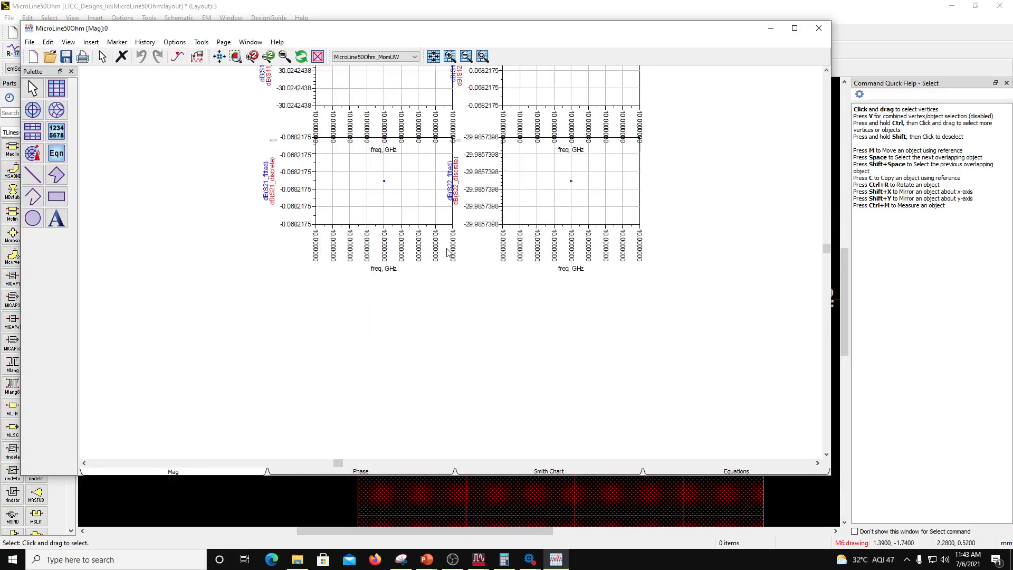
scroll(449, 255, down, 1)
scroll(447, 293, up, 2)
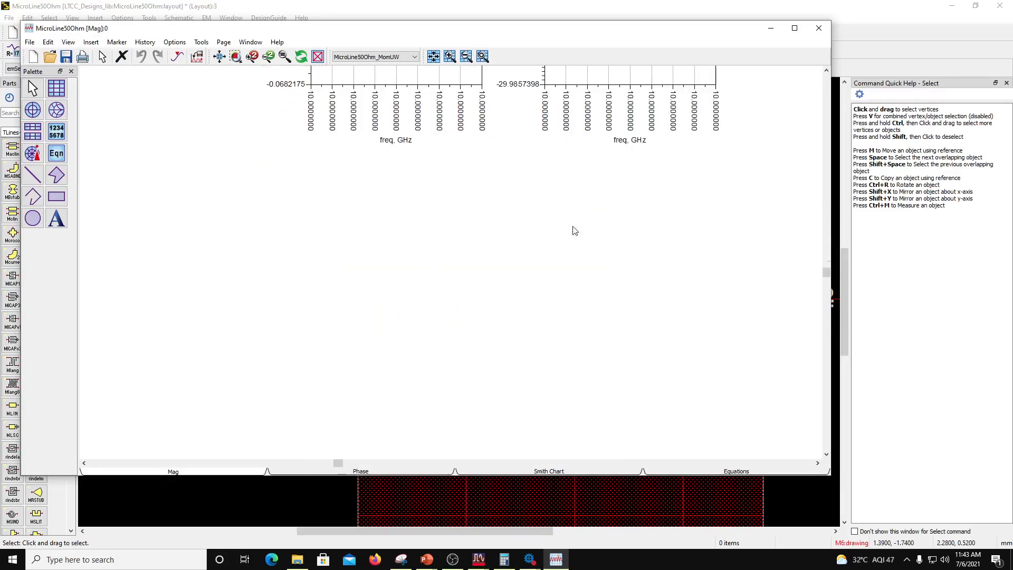
click(56, 109)
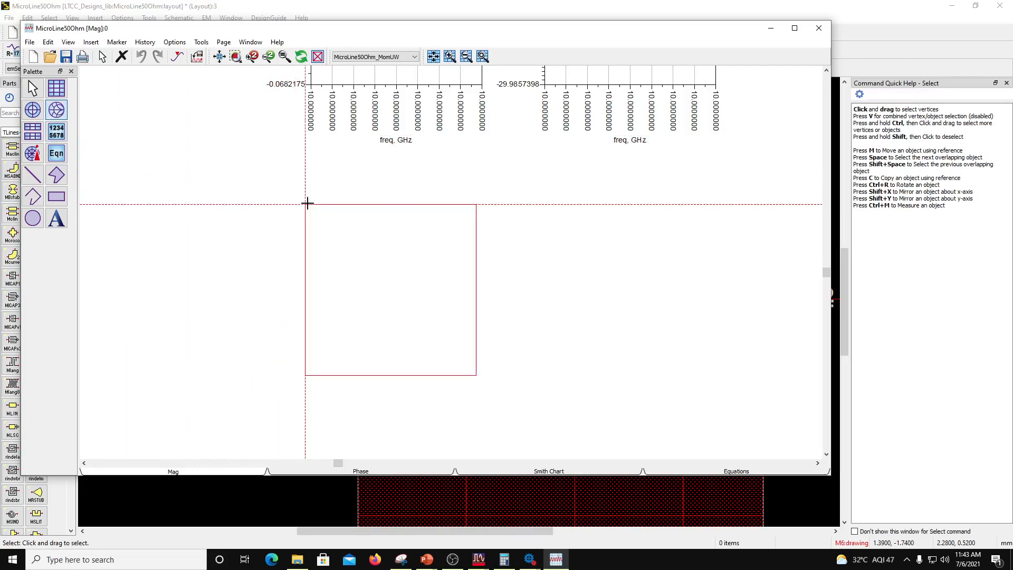
click(310, 199)
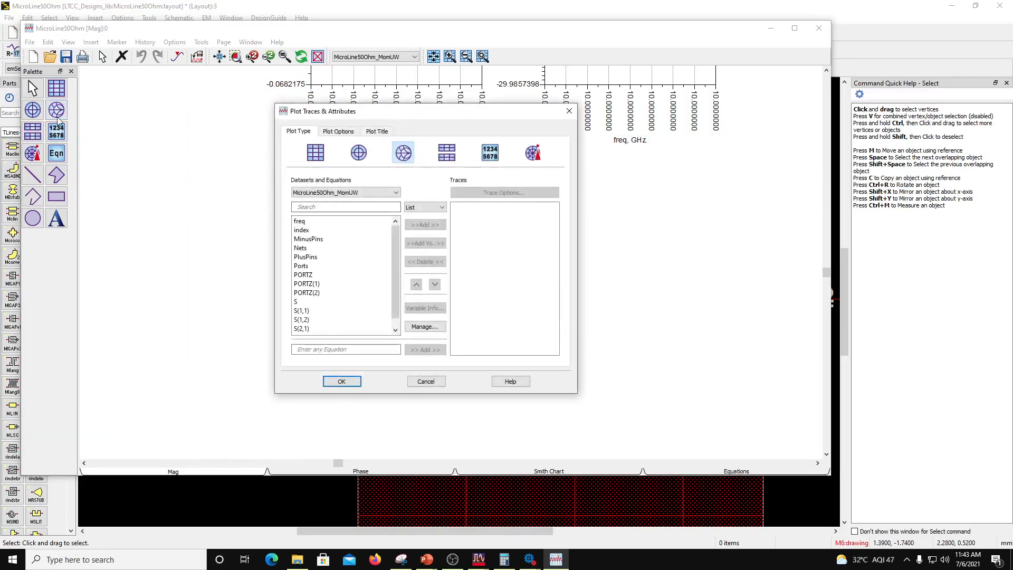
click(303, 311)
click(425, 225)
click(342, 381)
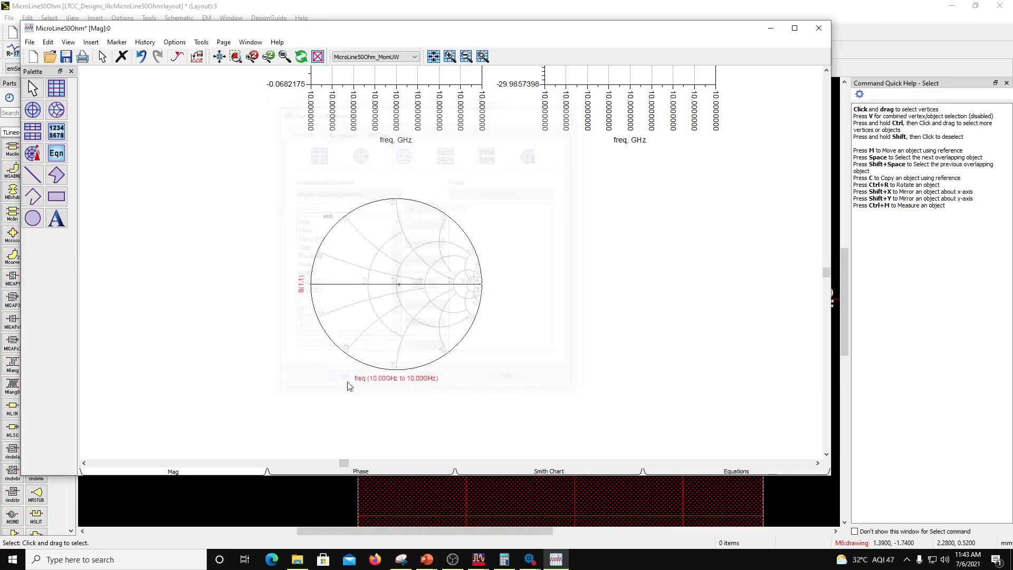
Inspect the 10 GHz point on the Smith chart and place a marker on the S(1,1) trace.
scroll(438, 272, up, 4)
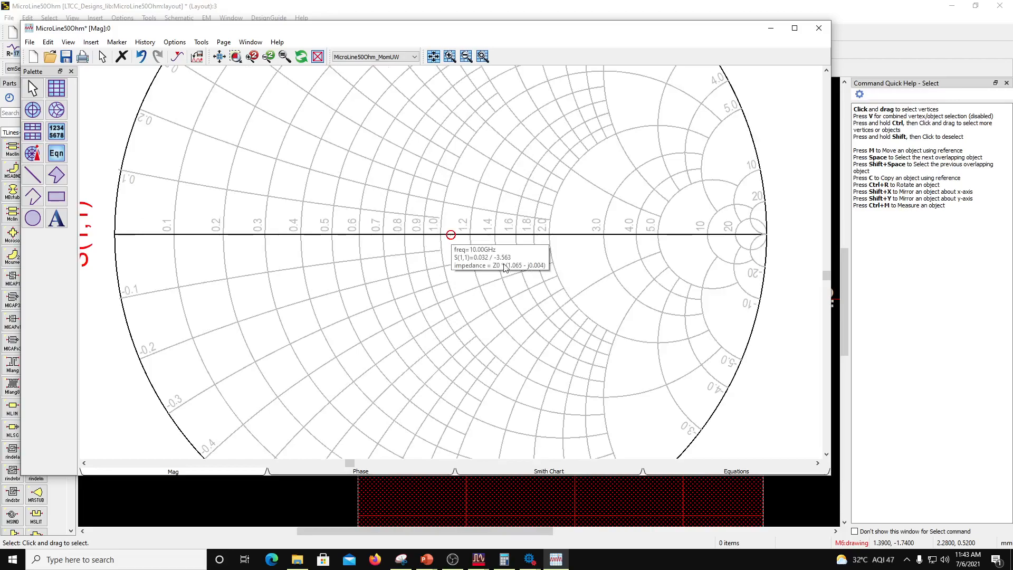
scroll(465, 264, down, 2)
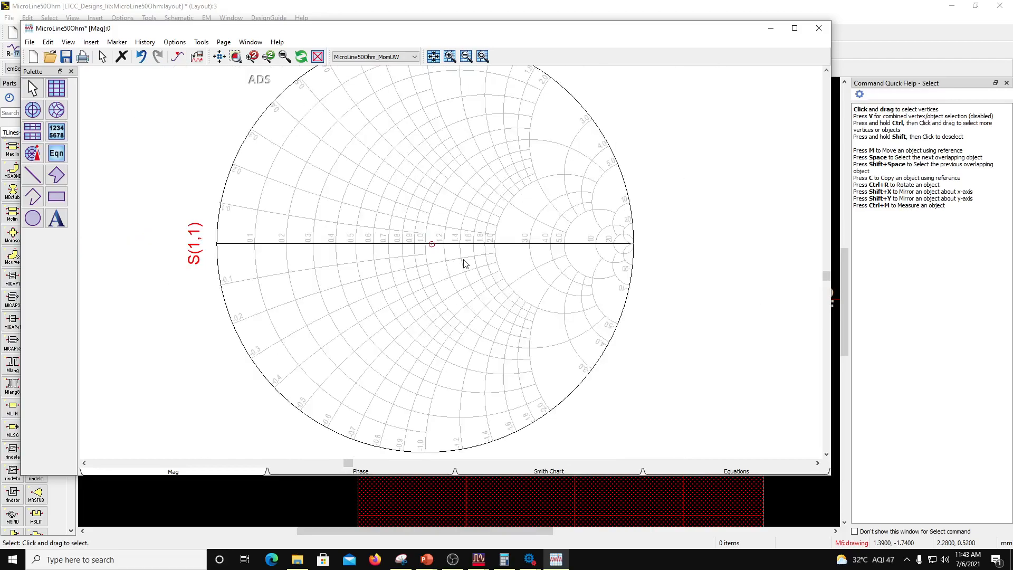
click(117, 42)
click(125, 54)
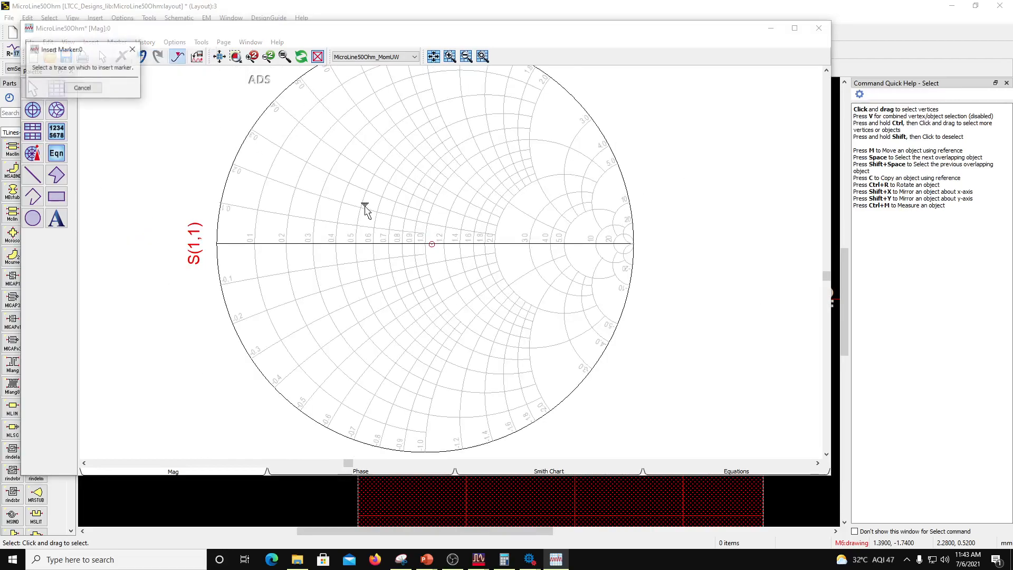
click(433, 244)
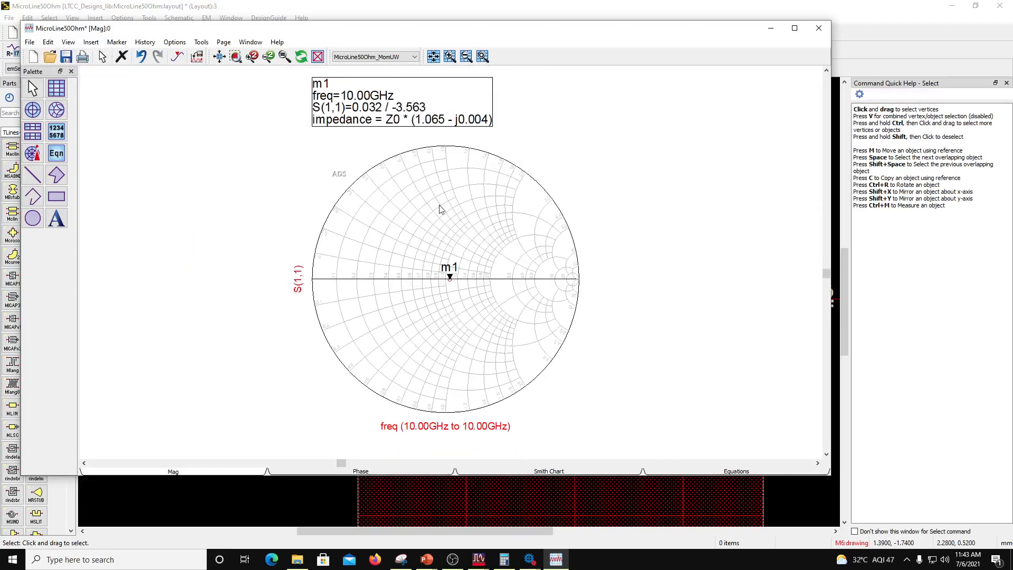
Move the m1 readout to the upper left of the Smith chart and set its reference impedance Zo to 50.
click(357, 158)
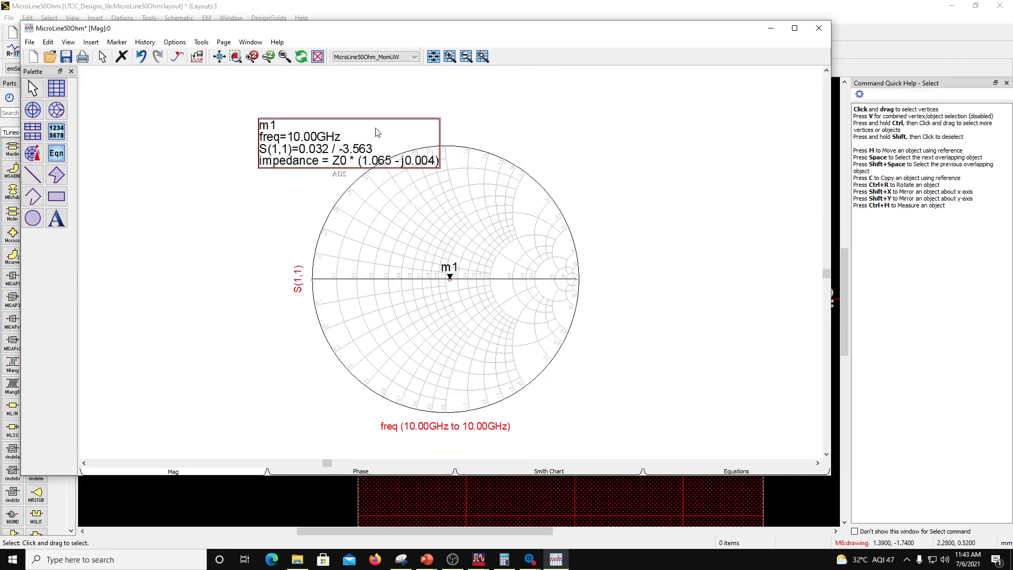
double_click(375, 131)
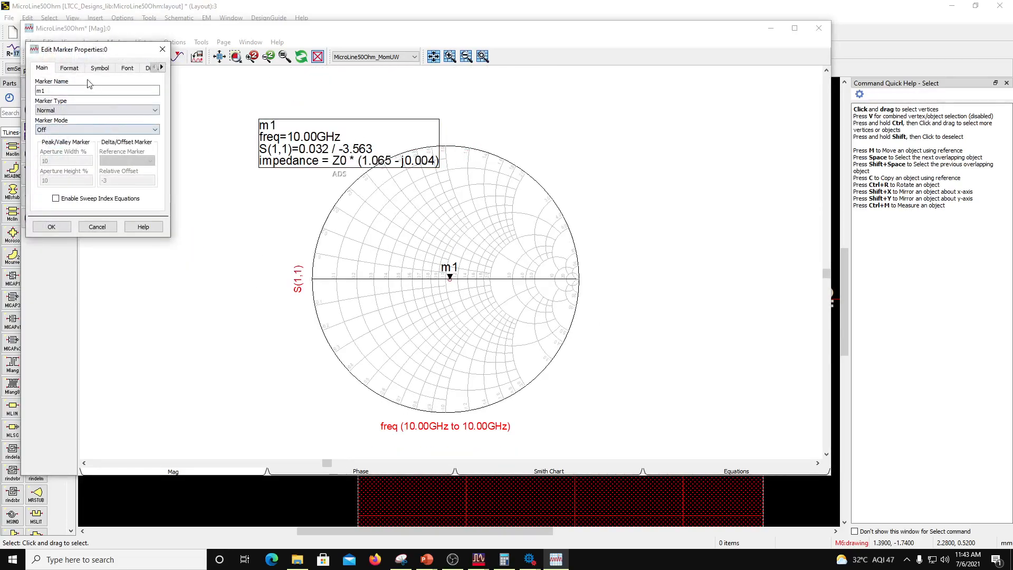
click(70, 69)
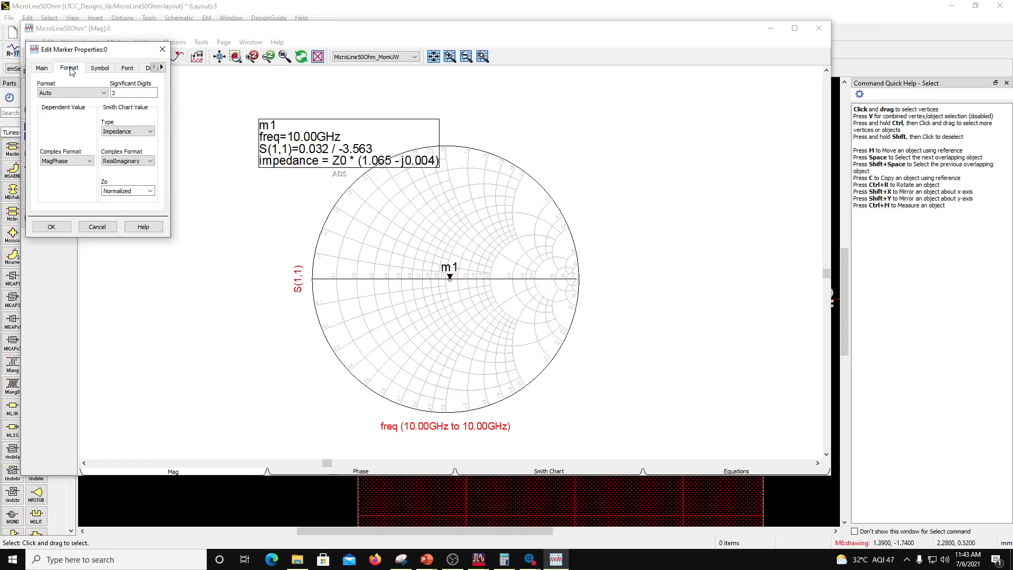
click(150, 191)
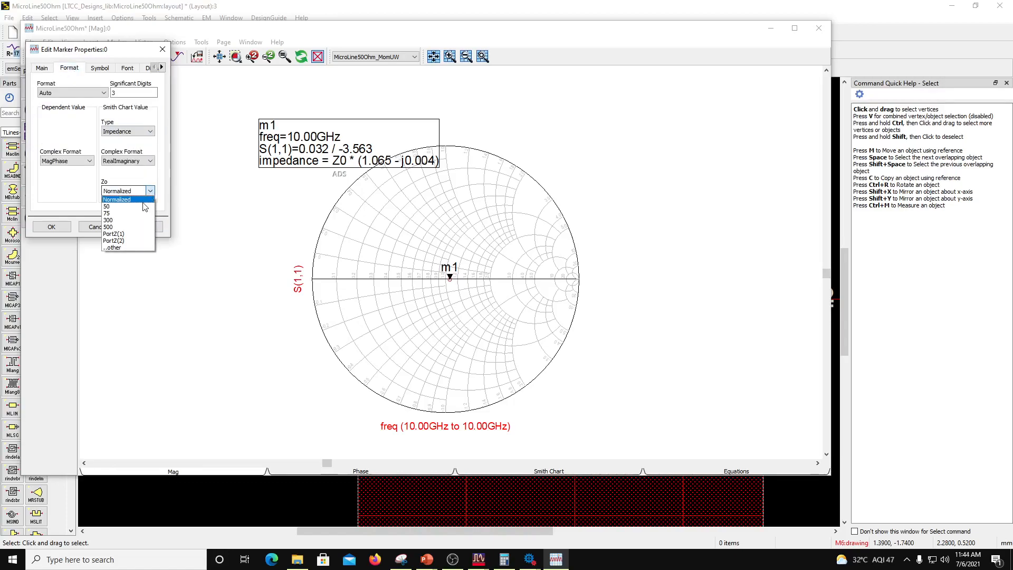
click(127, 207)
click(51, 227)
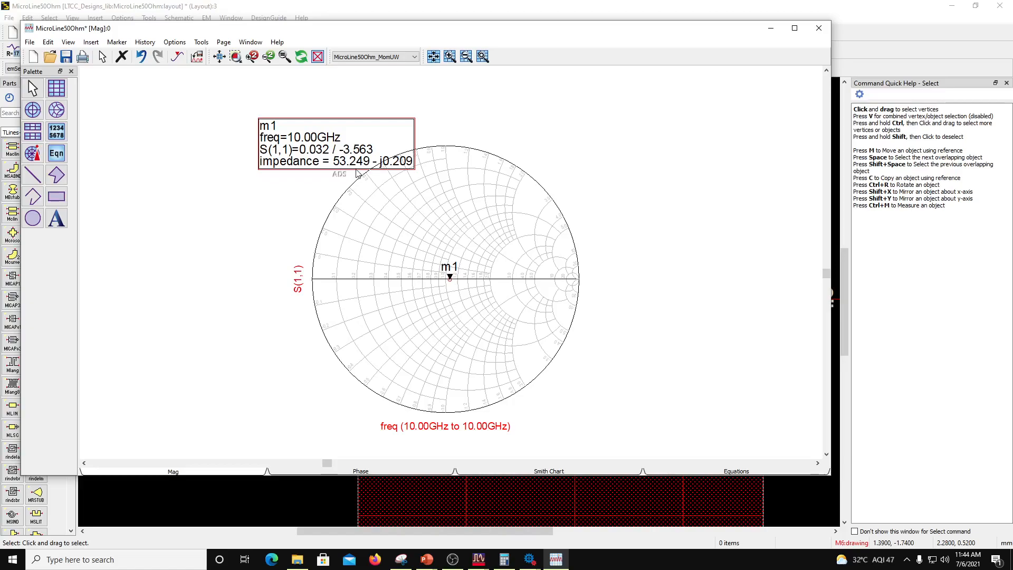
Add the S(2,2) trace to the Smith chart and inspect its 10 GHz point at marker m1.
double_click(389, 292)
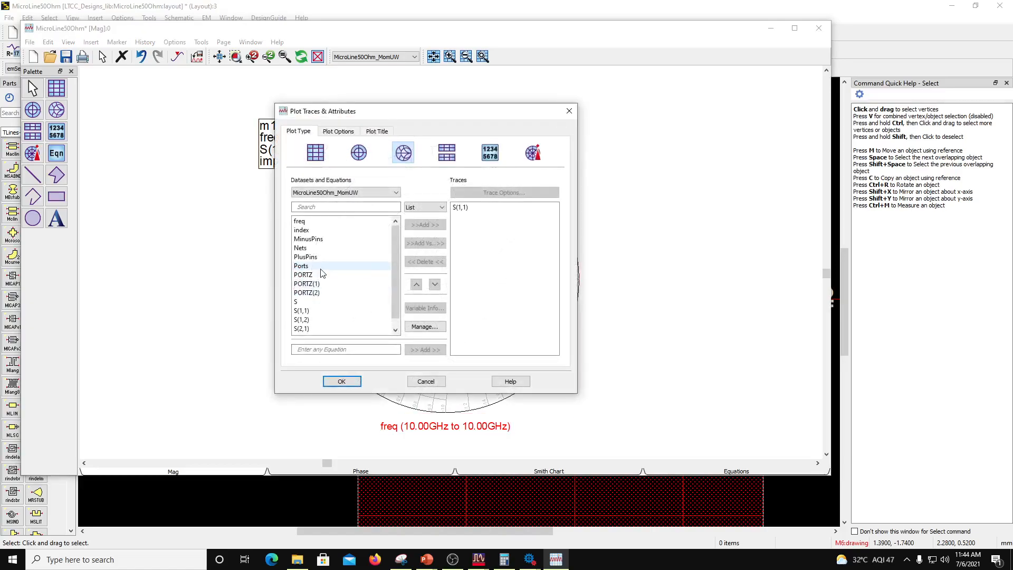
click(301, 328)
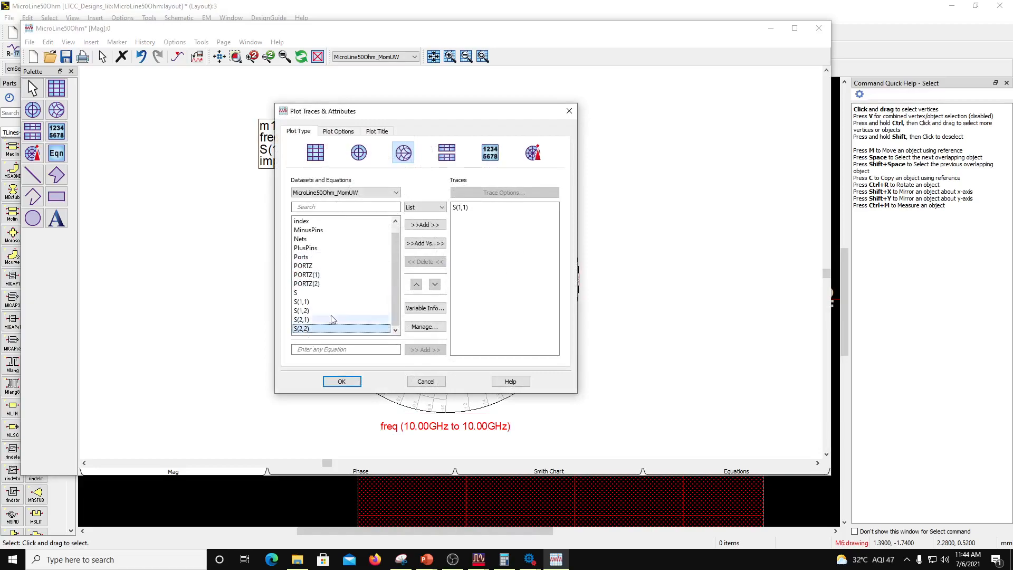
click(426, 225)
click(341, 381)
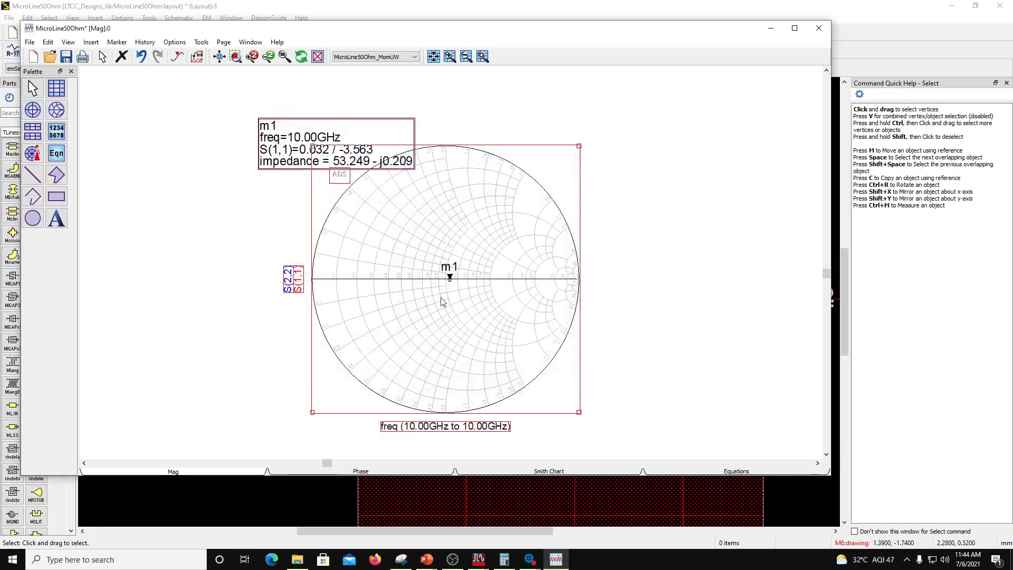
scroll(446, 273, up, 4)
scroll(456, 271, up, 2)
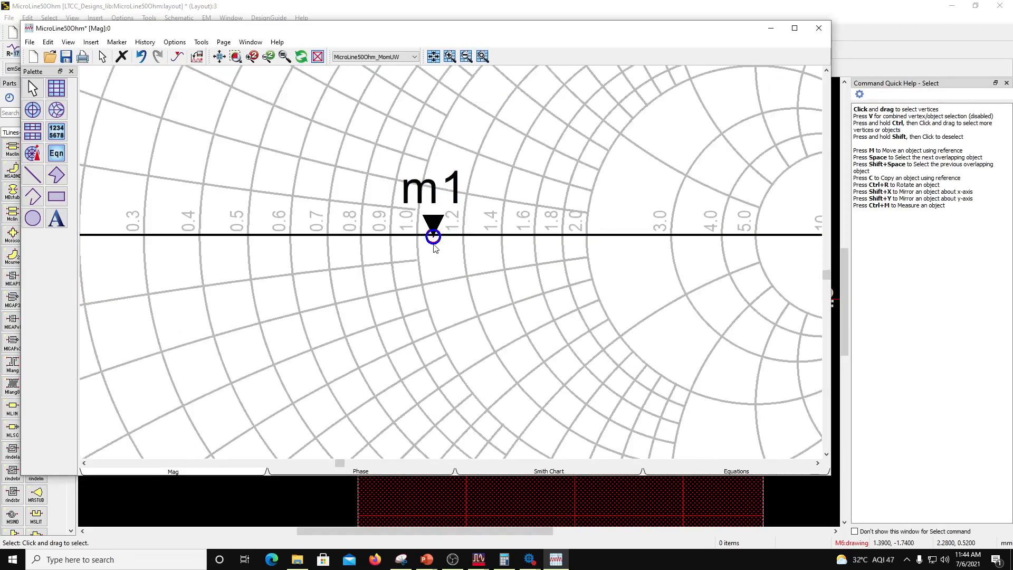
scroll(432, 238, down, 6)
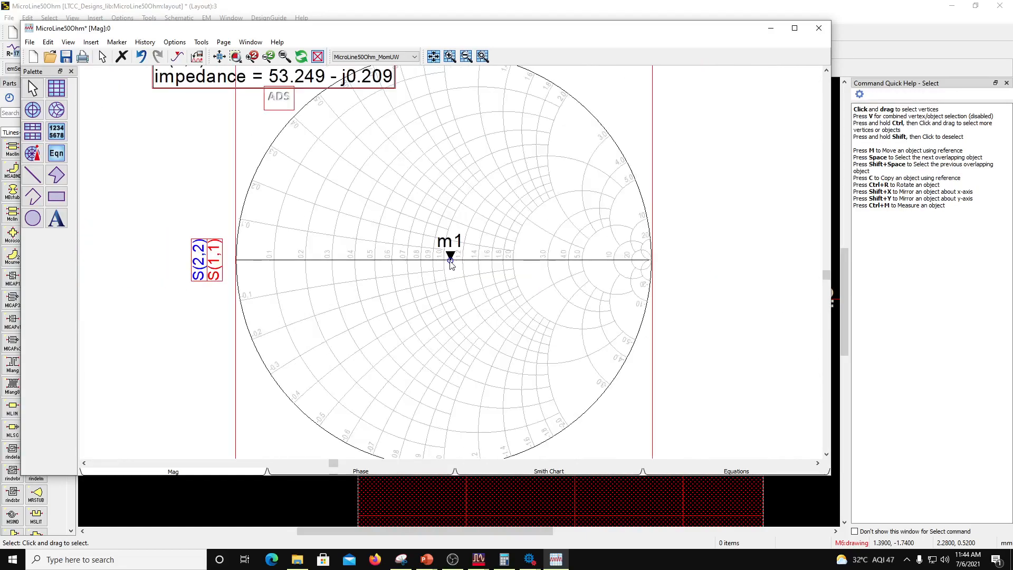
Insert a rectangular plot of the S(2,1) phase to the right of the Smith chart and inspect its value.
click(57, 88)
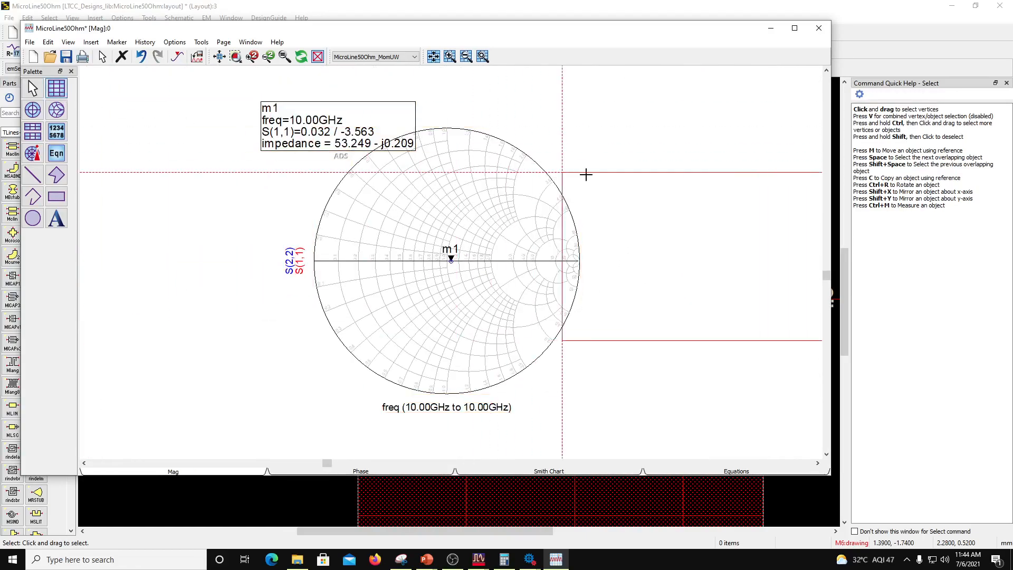
click(611, 172)
scroll(337, 264, down, 1)
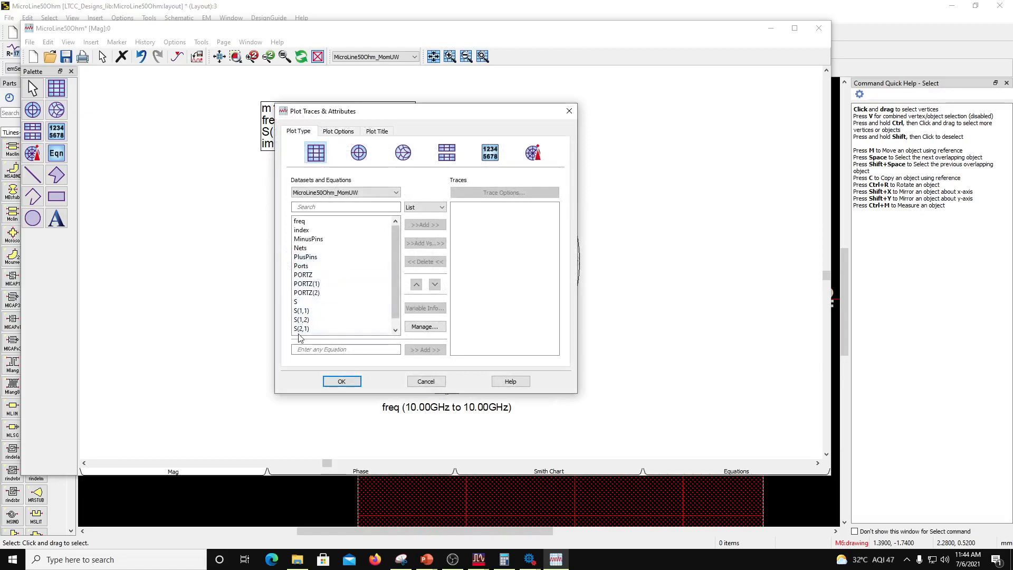
click(302, 320)
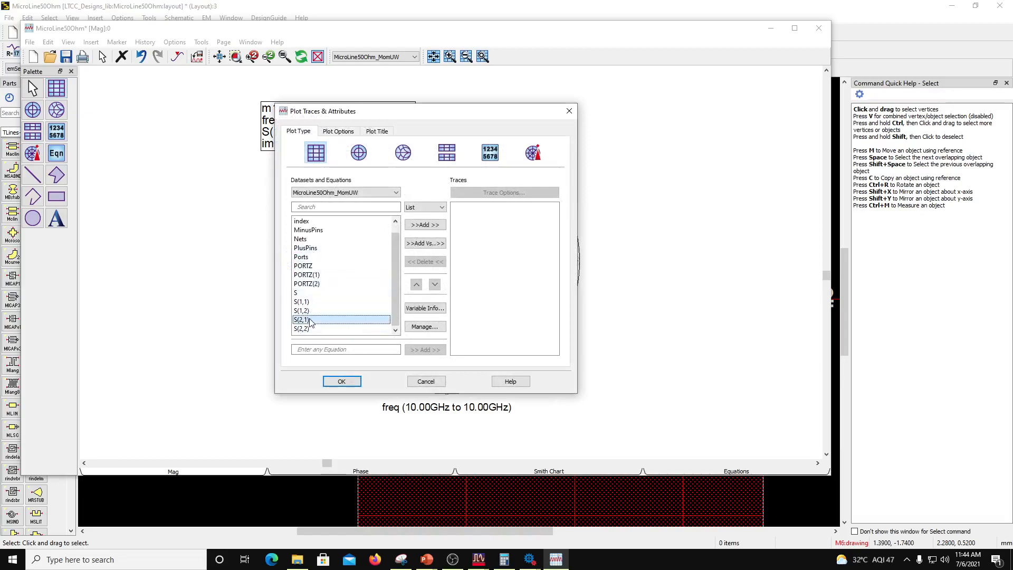
click(408, 226)
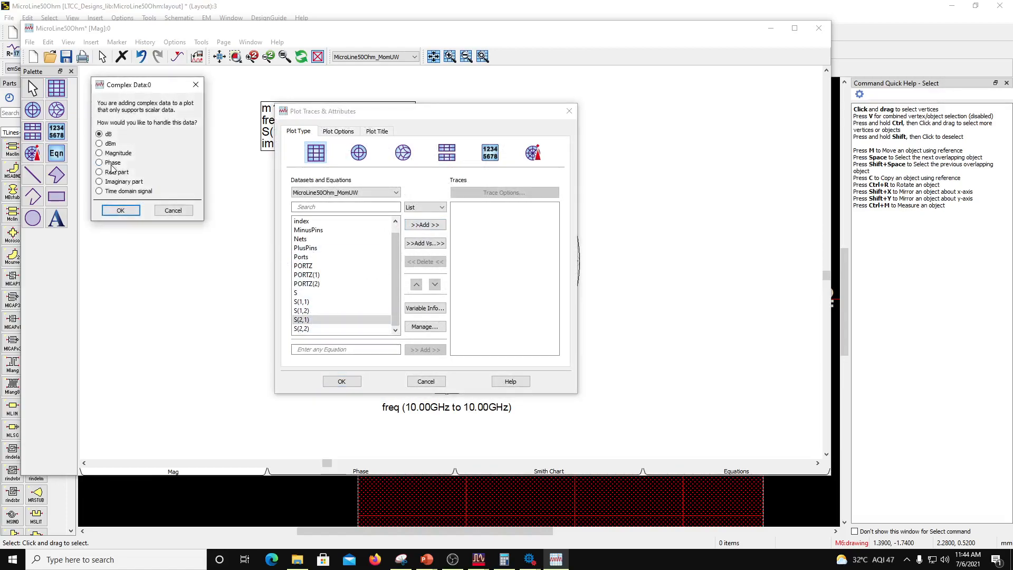
click(111, 163)
click(120, 210)
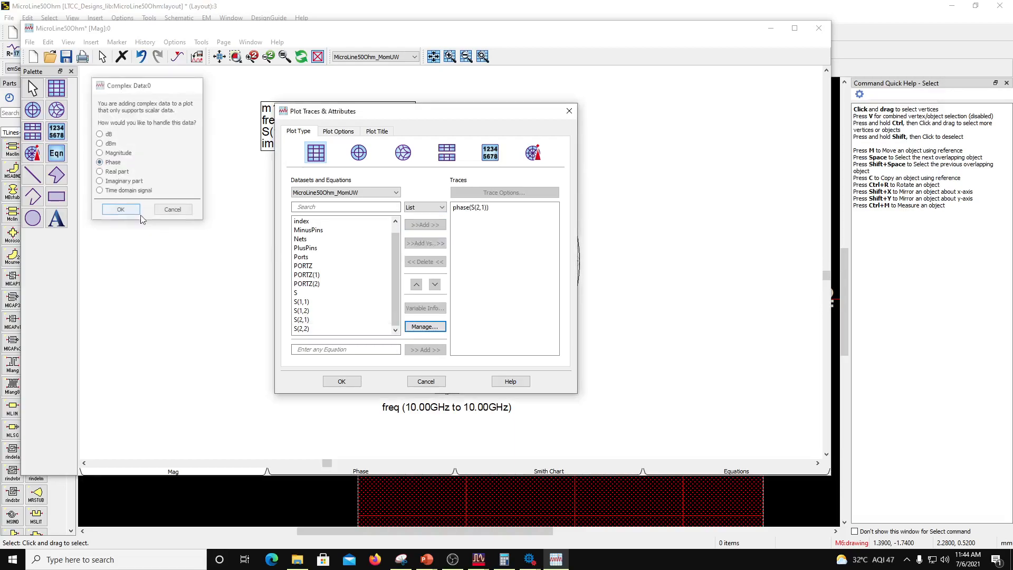
click(342, 382)
drag(731, 302, 528, 260)
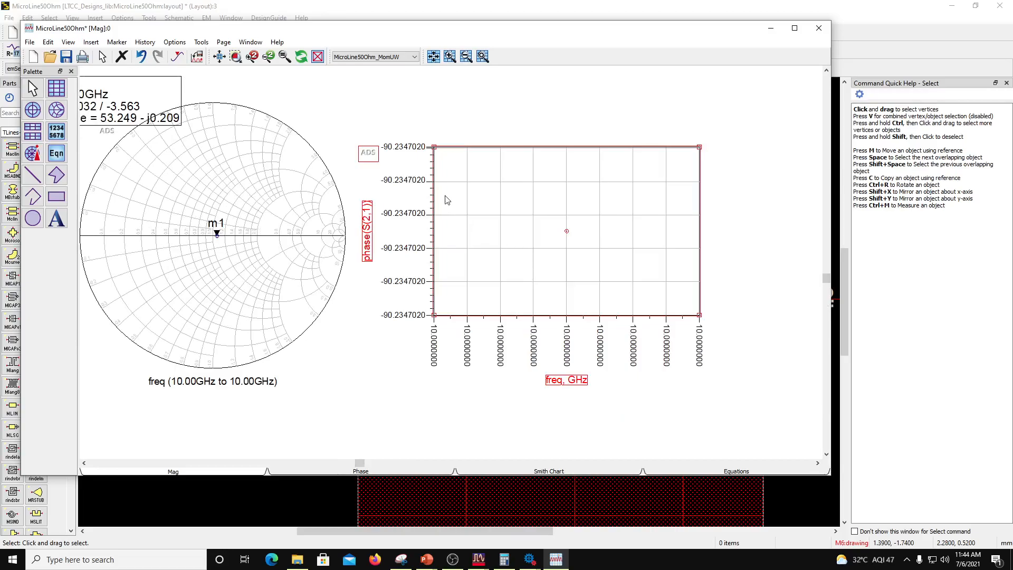
scroll(444, 244, up, 2)
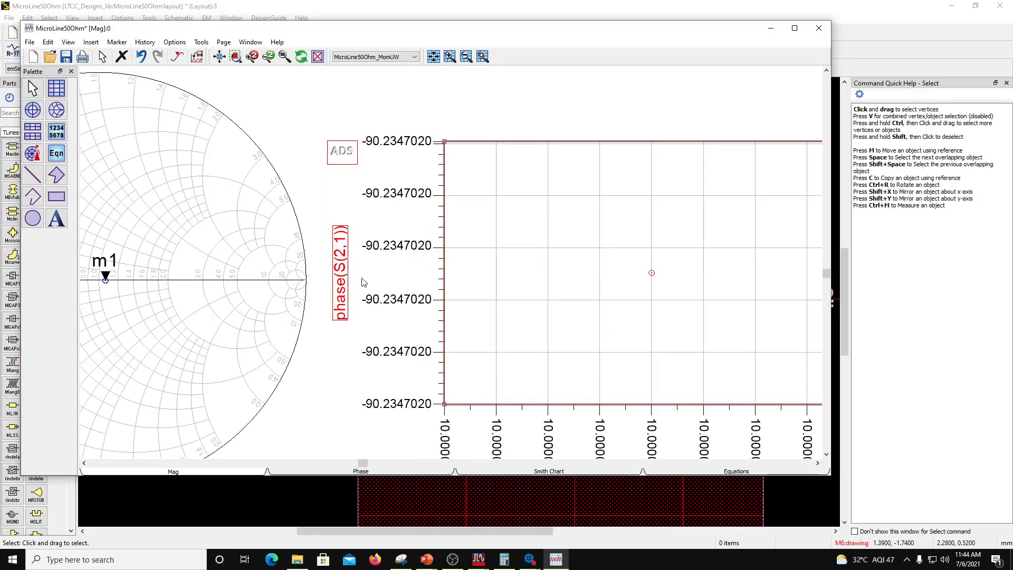
scroll(362, 279, down, 2)
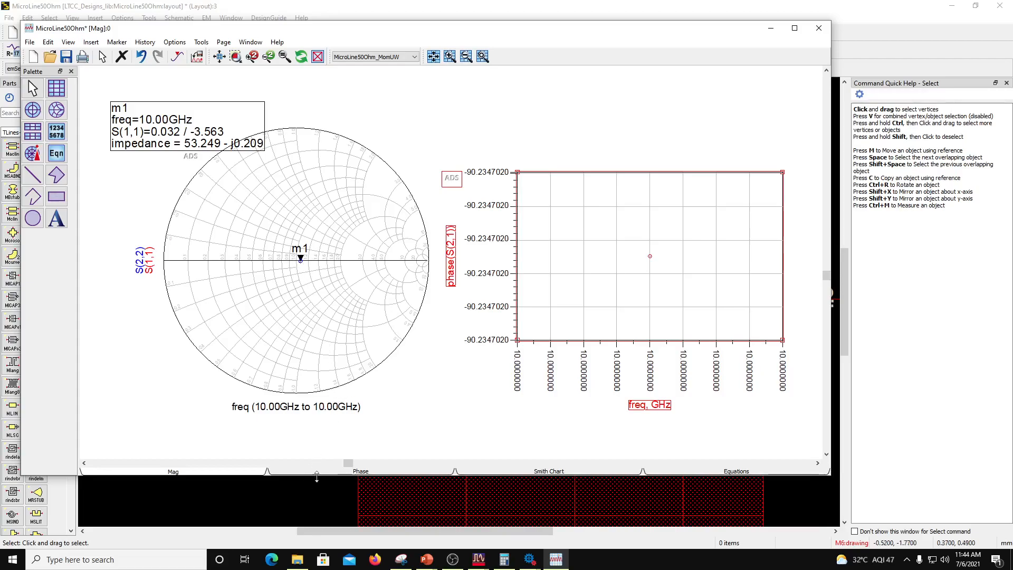
Return to the layout and open the Momentum Visualization of the simulated currents, orienting the view along the microstrip line.
click(307, 492)
scroll(453, 315, down, 2)
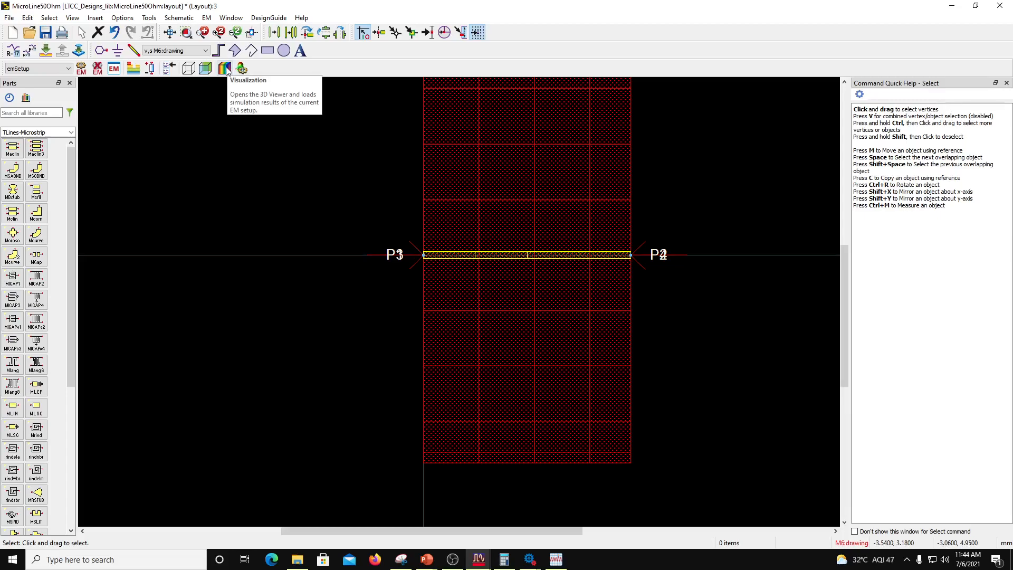
click(114, 68)
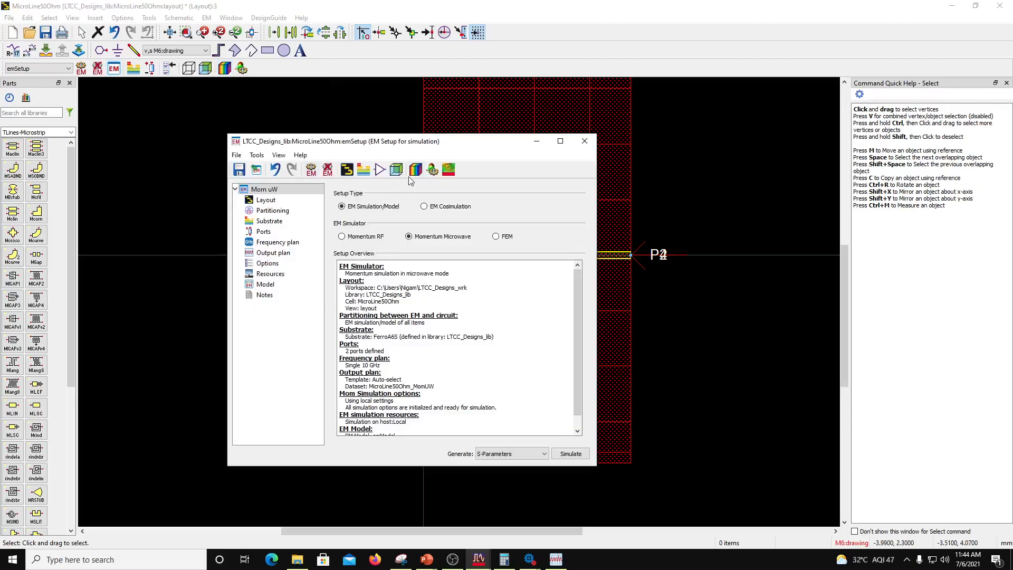
click(585, 142)
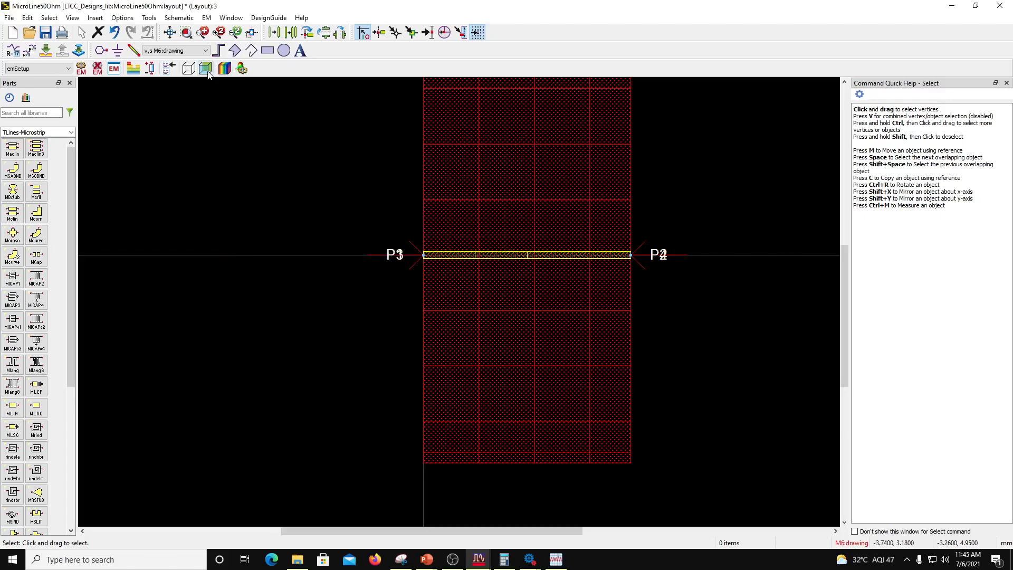
click(222, 72)
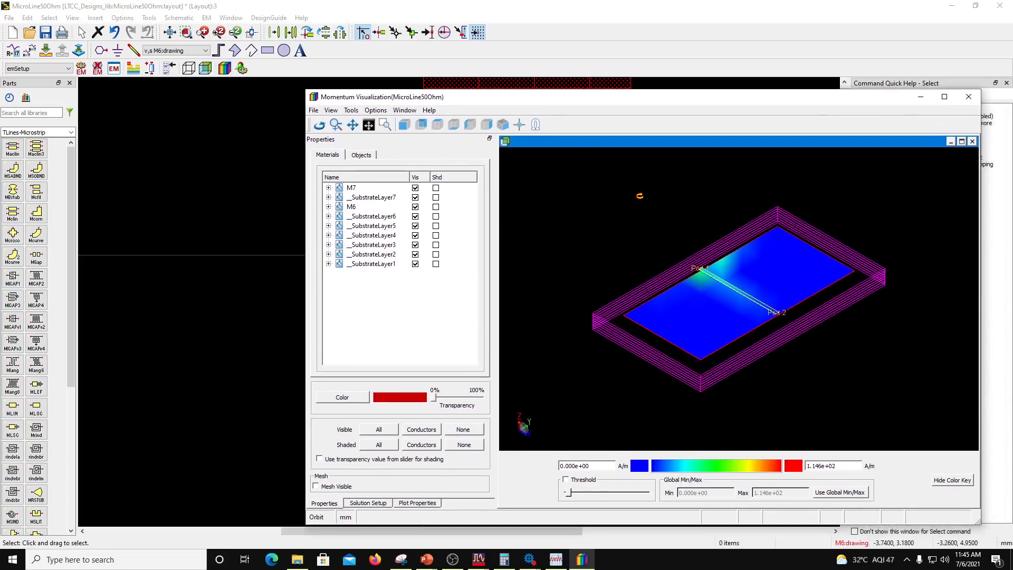
drag(730, 276, 742, 309)
scroll(687, 283, up, 2)
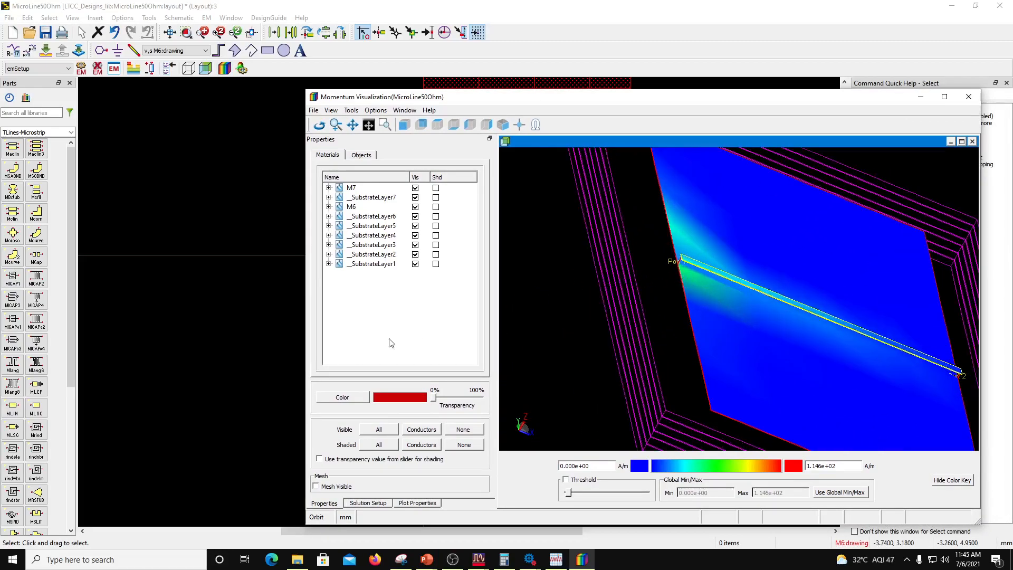
In the solution setup, choose single-port excitation at Port 1 and the 10 GHz frequency for the current plot.
click(364, 504)
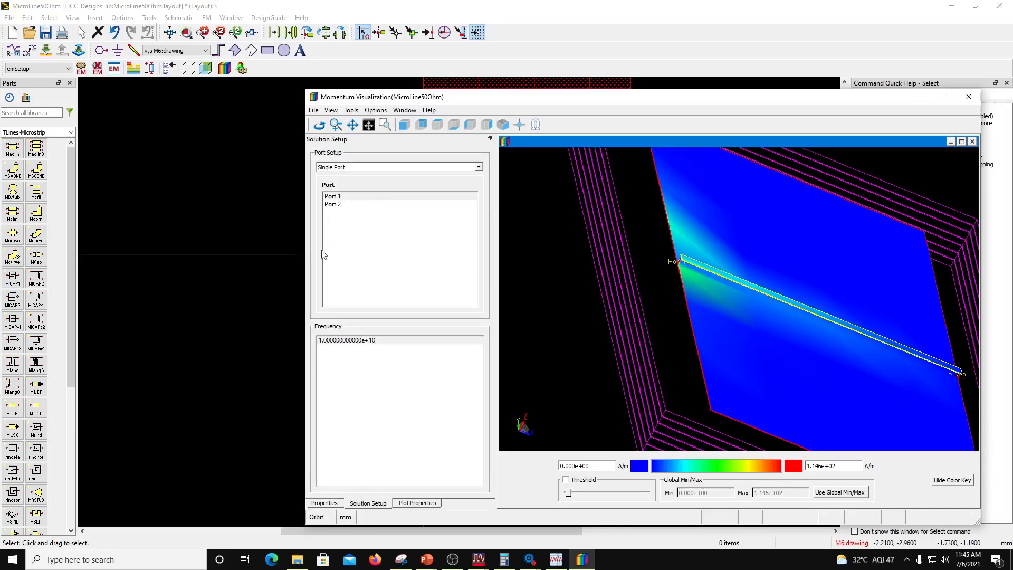
click(328, 199)
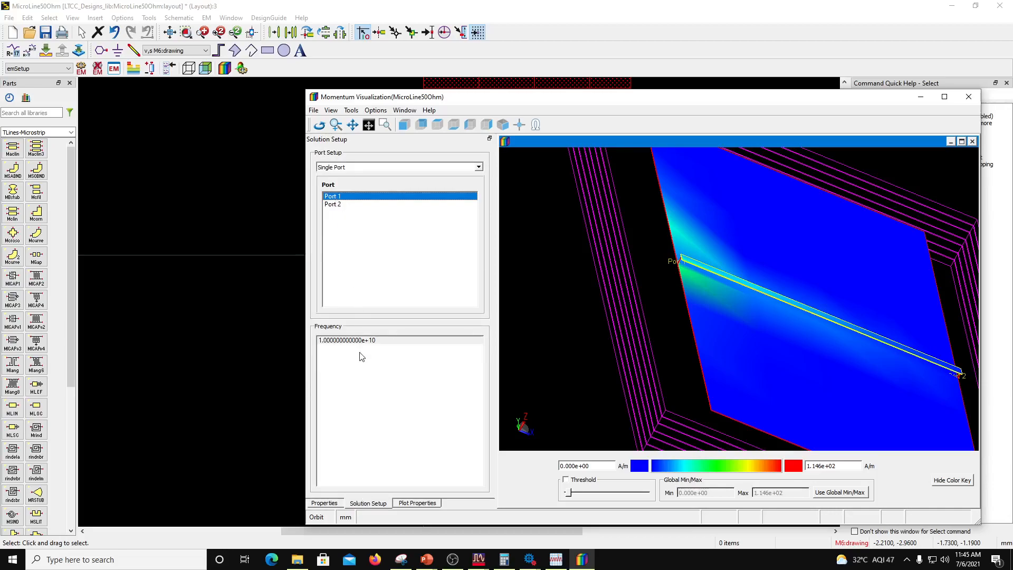
click(344, 341)
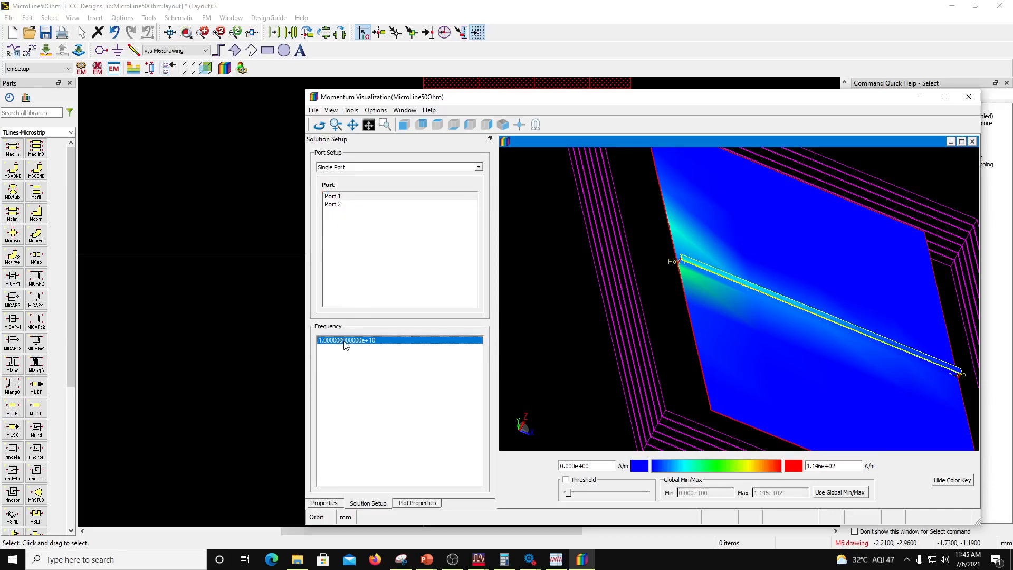
click(338, 200)
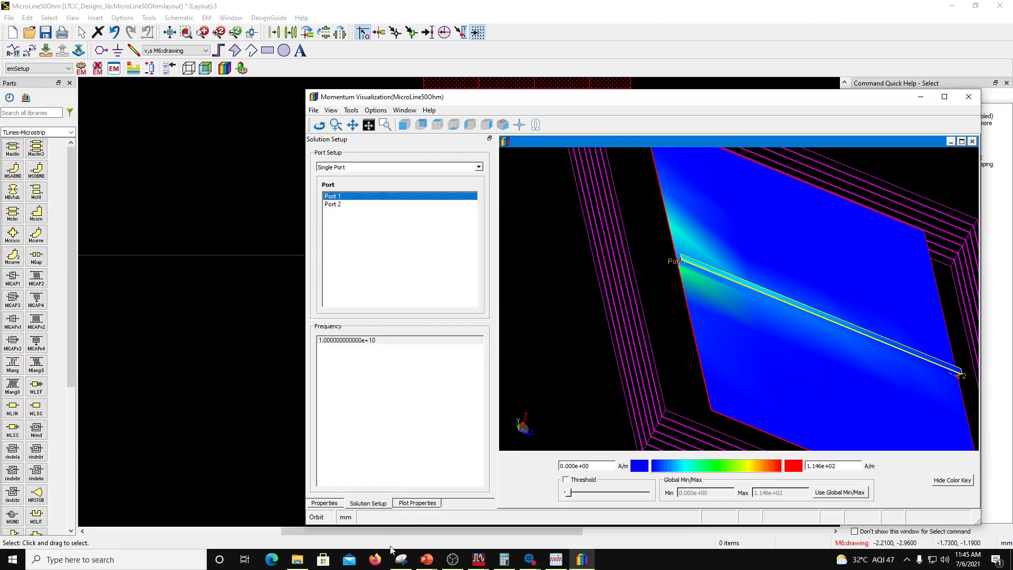
Turn on animation of the shaded current plot with the whole ground plane in view.
click(417, 503)
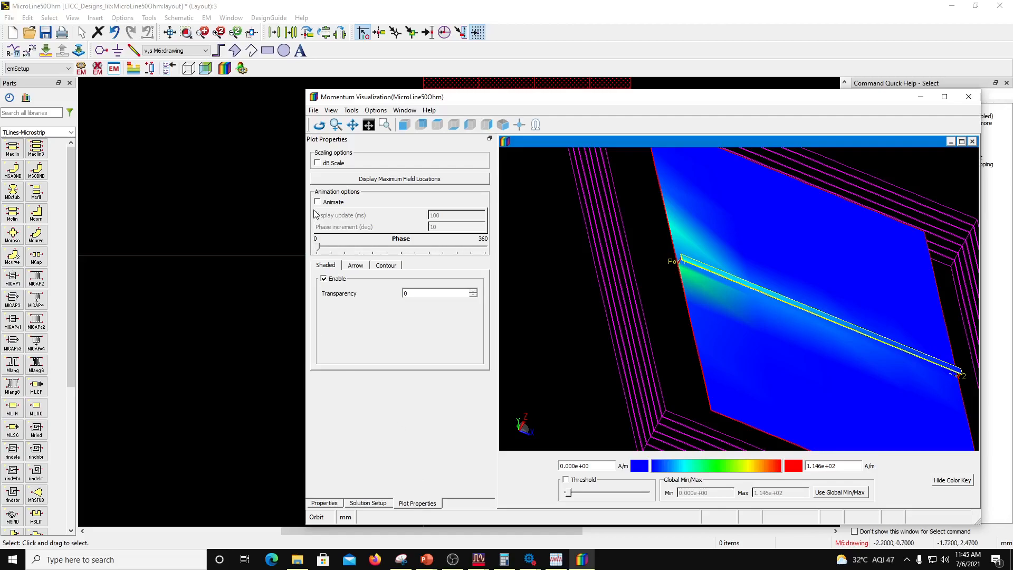
scroll(712, 271, down, 2)
drag(736, 298, 714, 308)
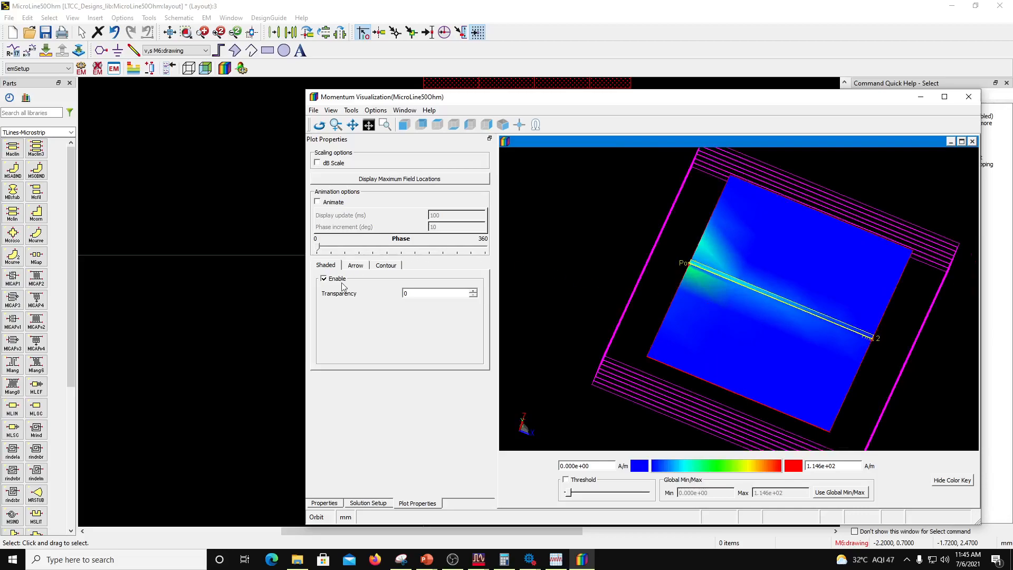
click(317, 202)
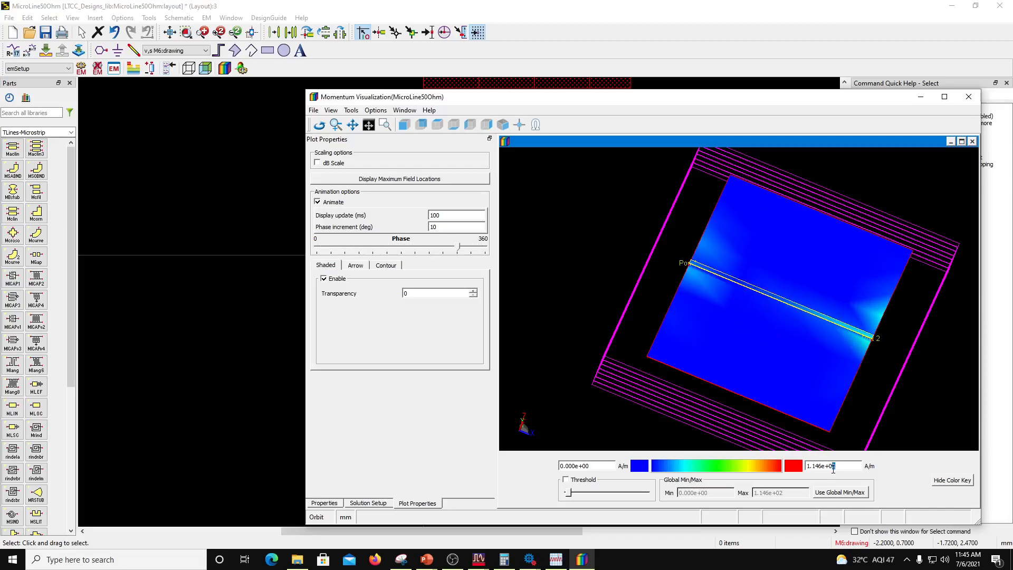
Try 1.146e+01 A/m as the color scale maximum, and settle on 4e+01 A/m.
text(1)
key(Return)
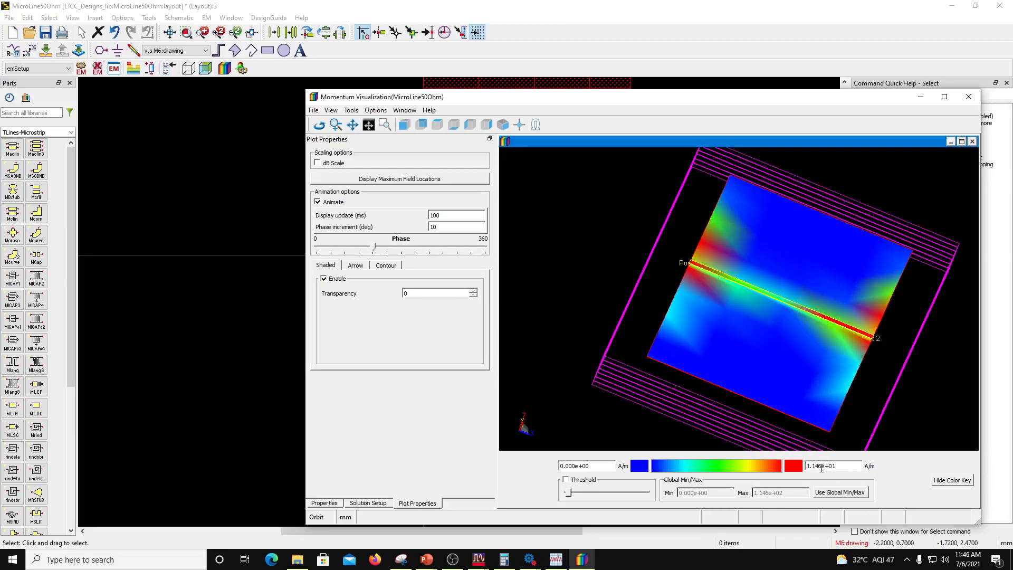
drag(821, 468, 806, 468)
text(4)
key(Return)
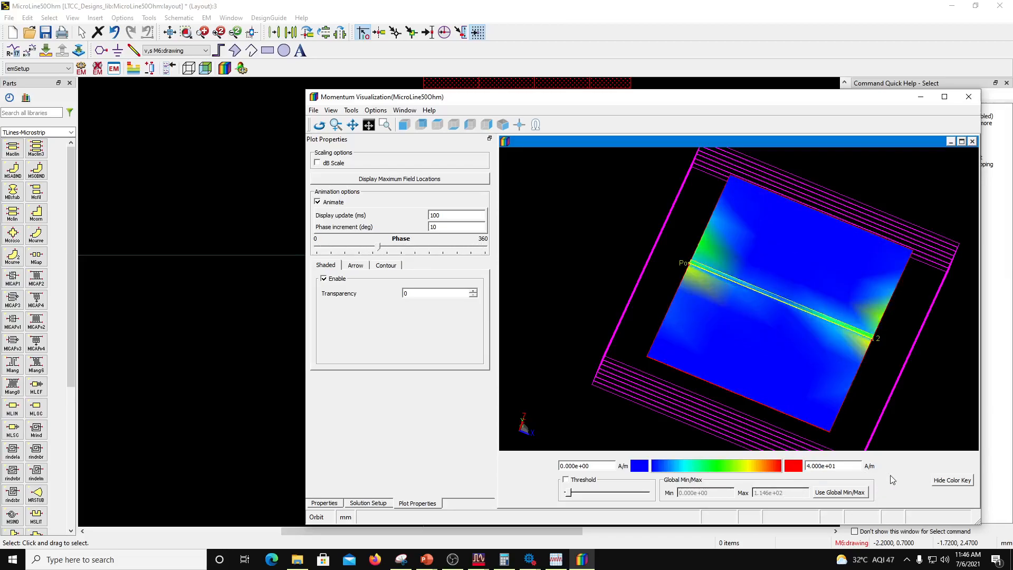
Enlarge the visualization and examine the animated current on the line and ground plane around Port 1.
scroll(755, 356, up, 2)
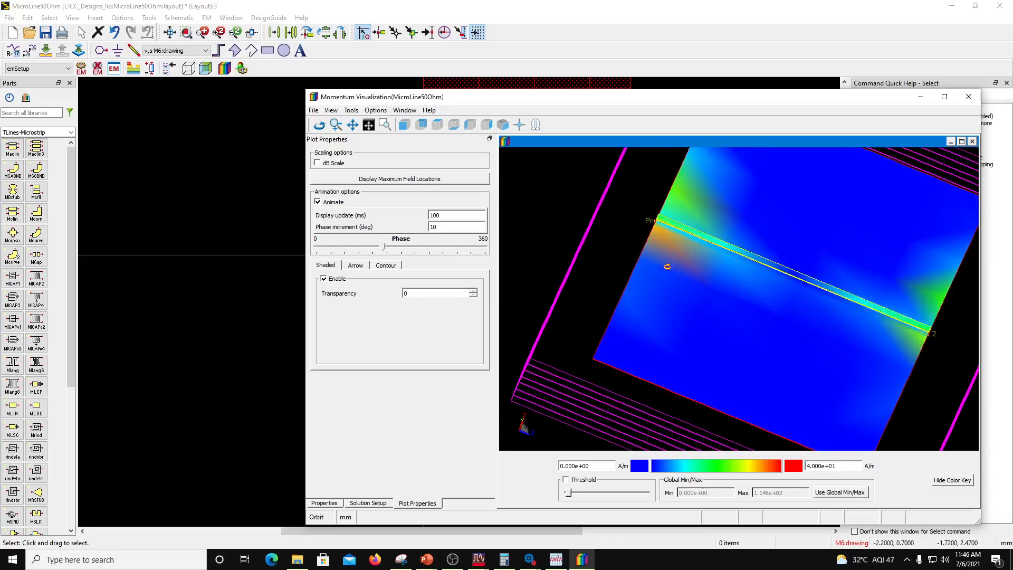
drag(661, 293, 789, 342)
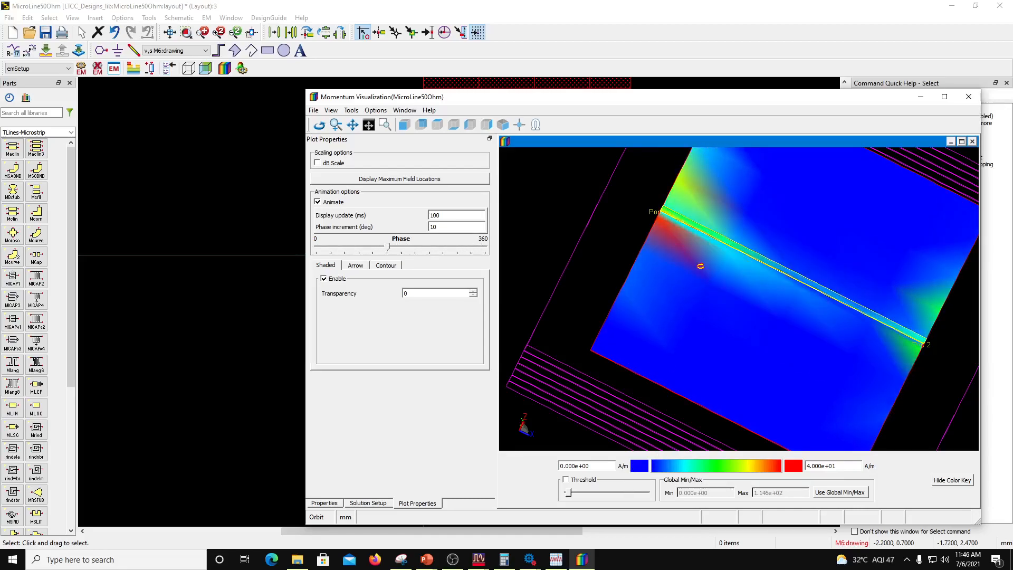
drag(646, 146, 607, 211)
scroll(607, 211, up, 8)
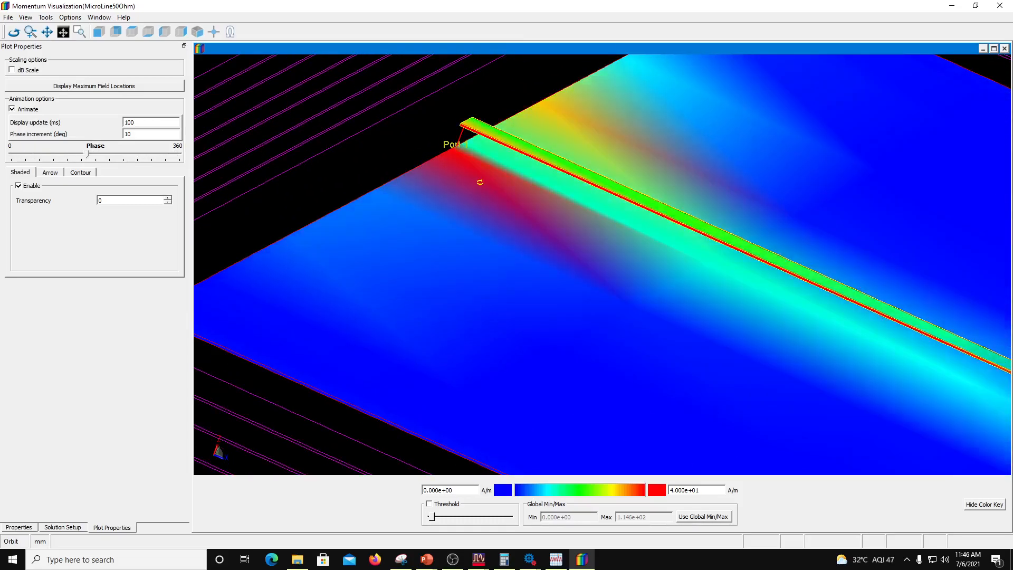
Examine the animated current at the Port 1 edge, along the line to Port 2, and on the underside of the ground plane.
drag(480, 181, 508, 224)
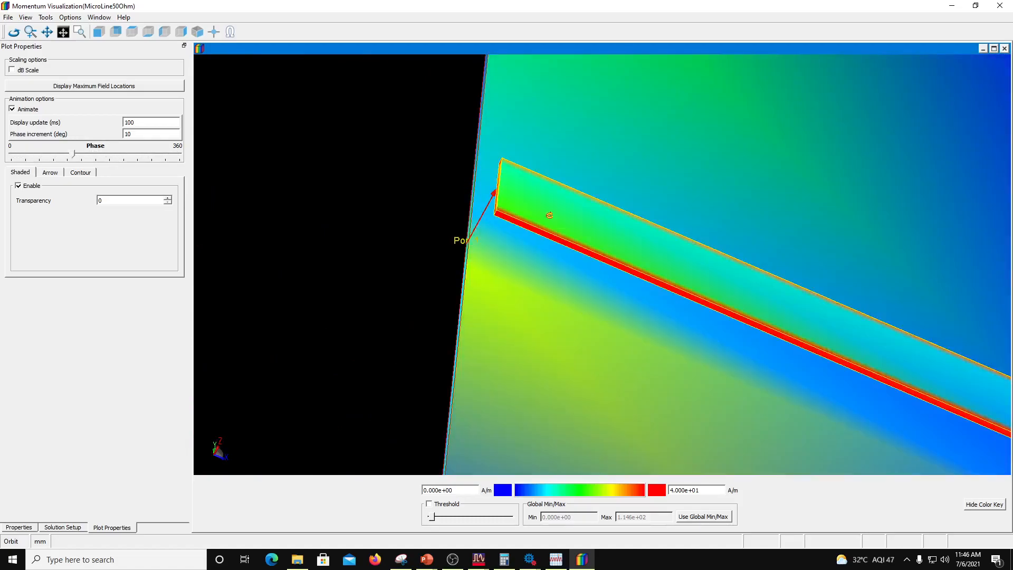
drag(498, 227, 531, 227)
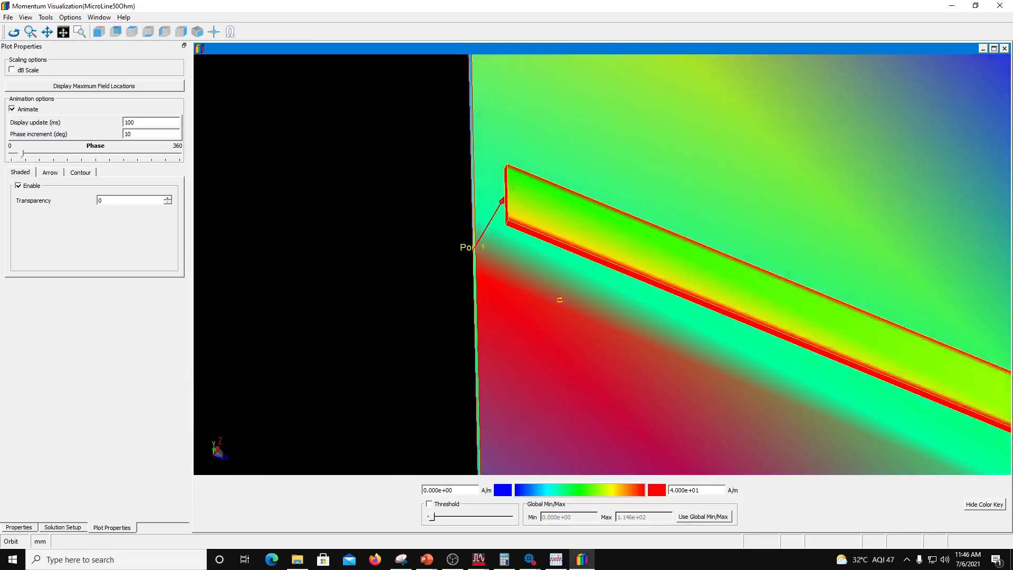
scroll(561, 300, down, 2)
drag(584, 355, 586, 338)
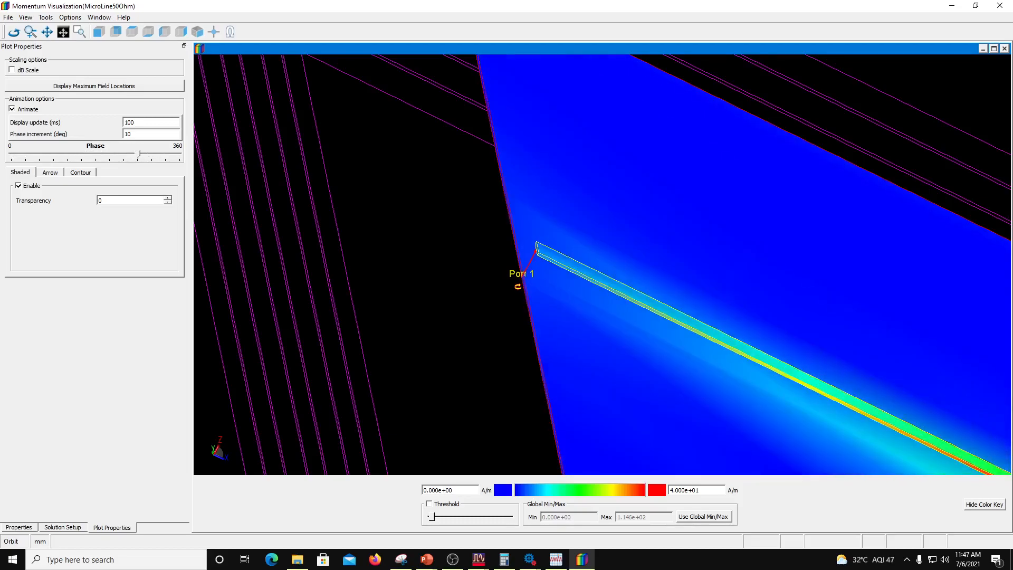
scroll(518, 286, down, 8)
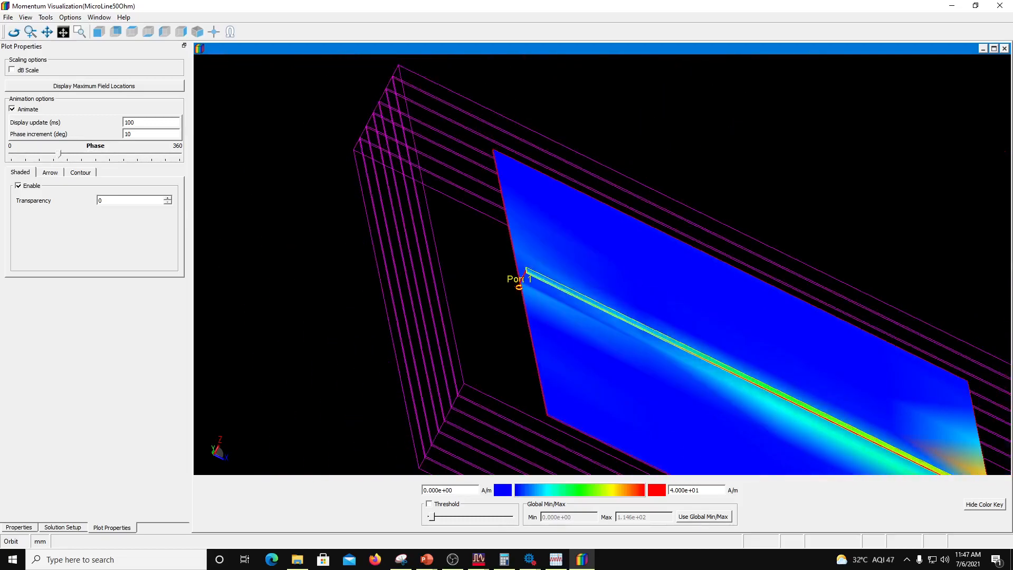
drag(703, 359, 616, 328)
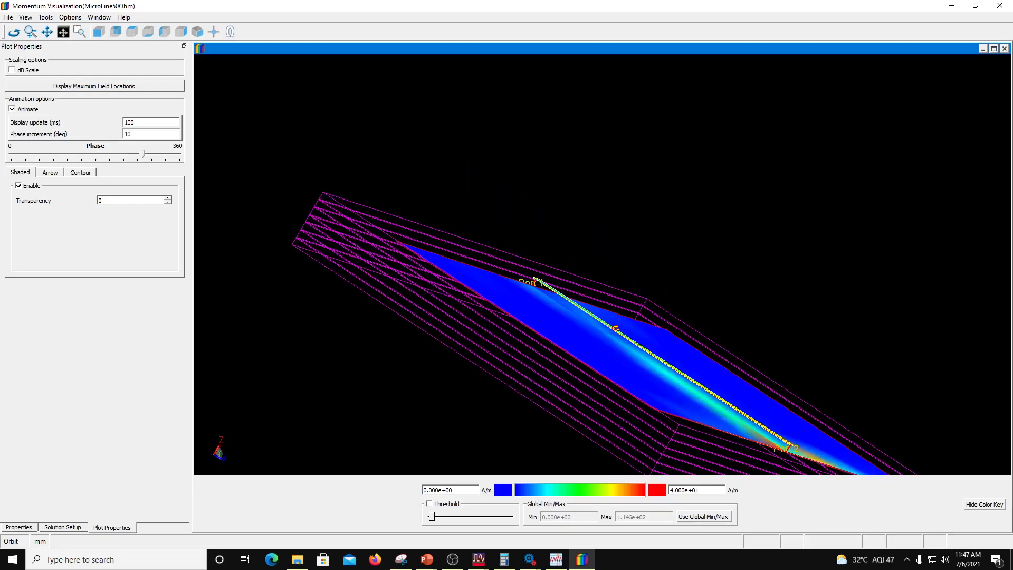
scroll(790, 447, up, 3)
scroll(790, 446, up, 2)
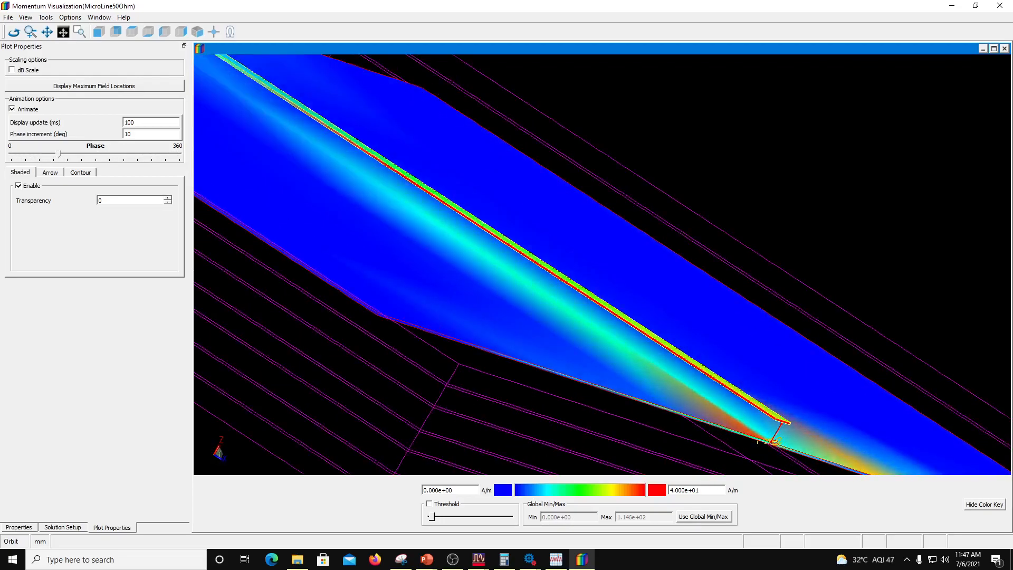
scroll(516, 337, down, 2)
scroll(388, 282, up, 3)
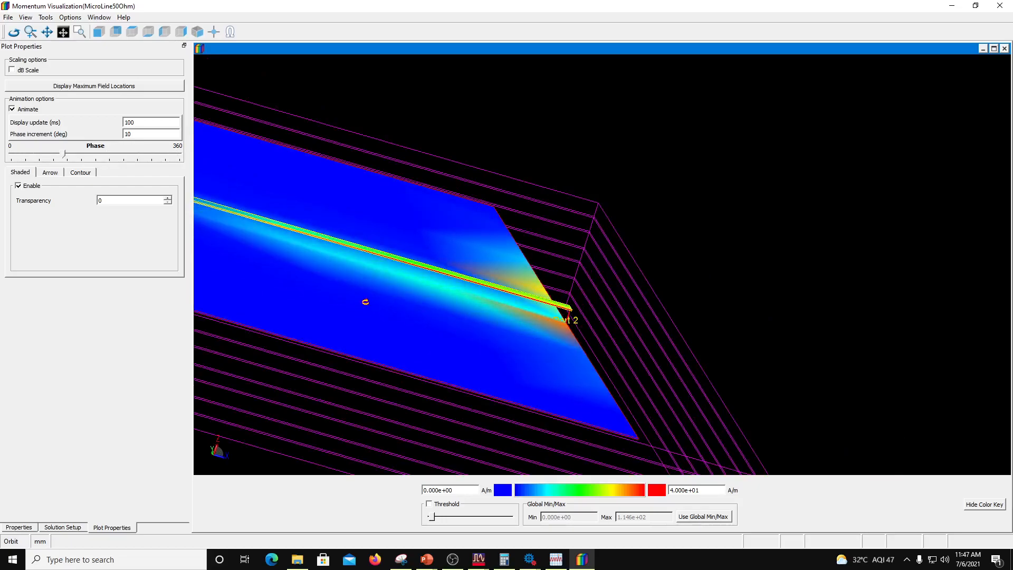
drag(337, 294, 363, 341)
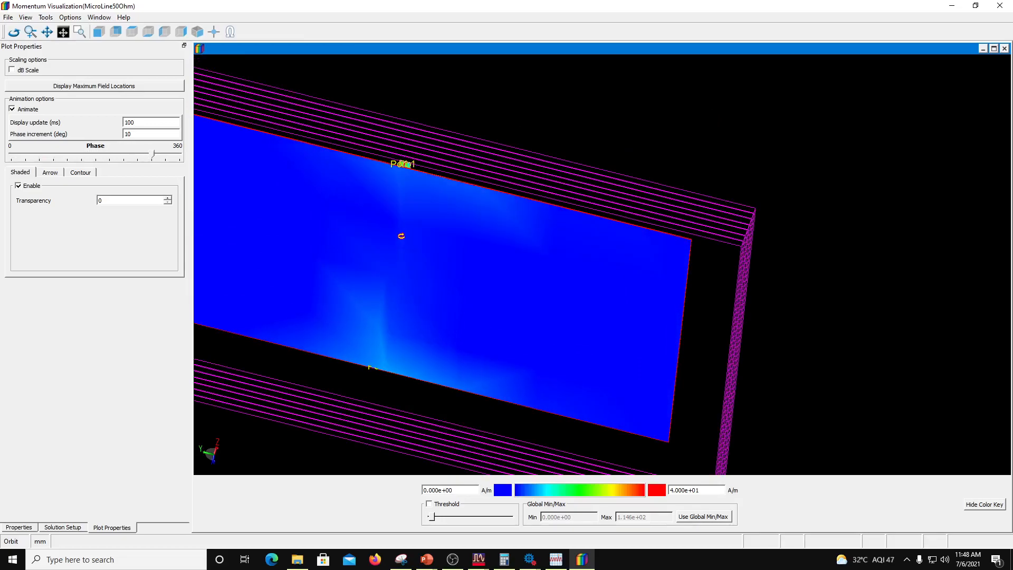
drag(401, 233, 664, 364)
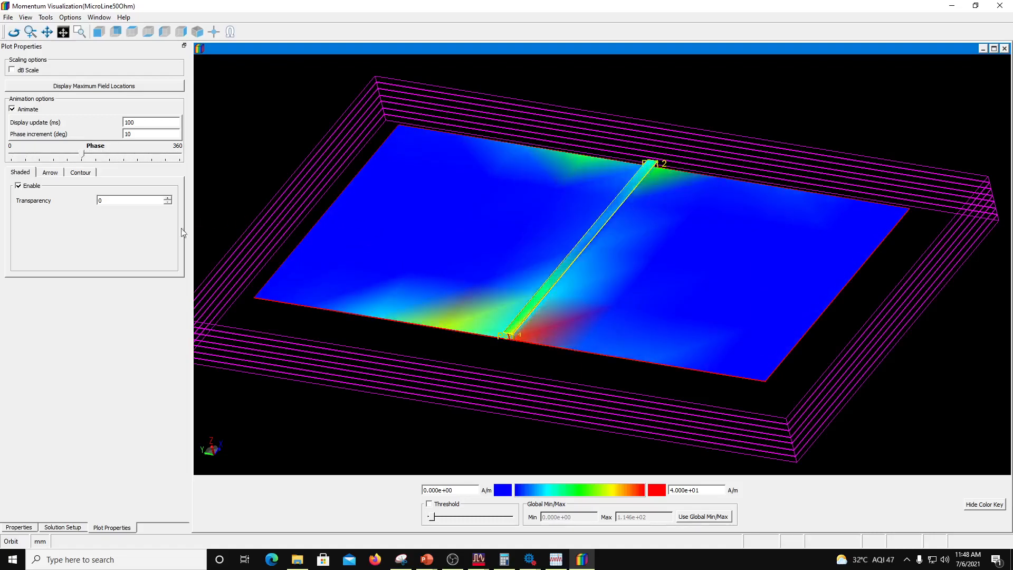
Enable the scaled arrow plot of the current and reduce the arrow size for a clear view of the flow direction near Port 1.
click(50, 173)
click(19, 187)
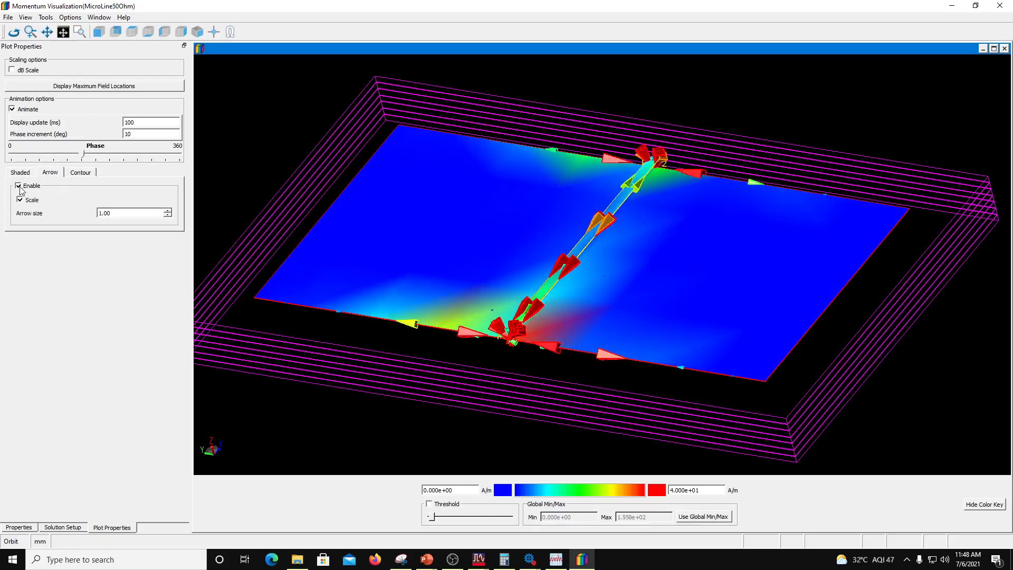
click(168, 215)
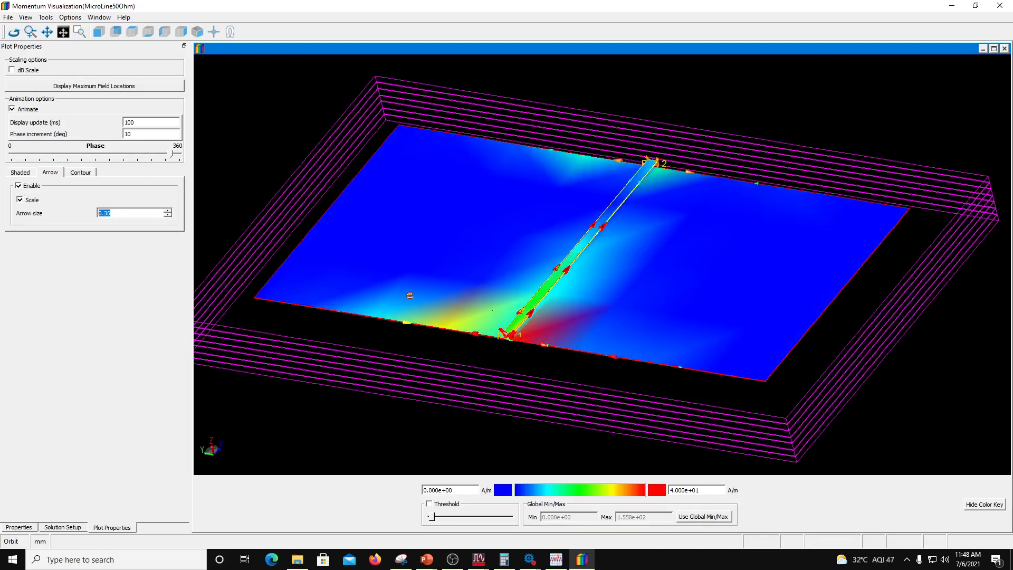
scroll(515, 365, up, 3)
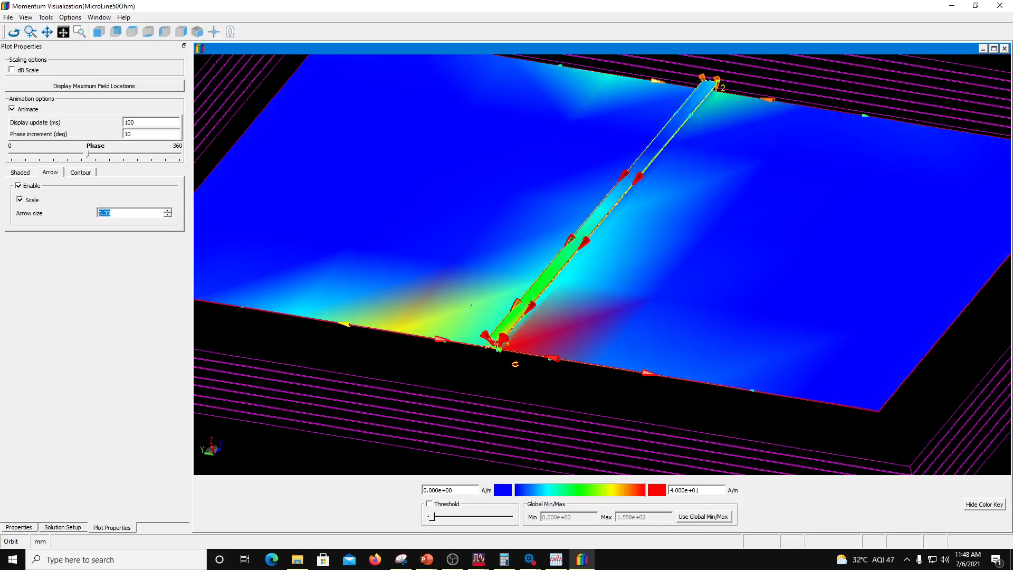
scroll(515, 364, up, 3)
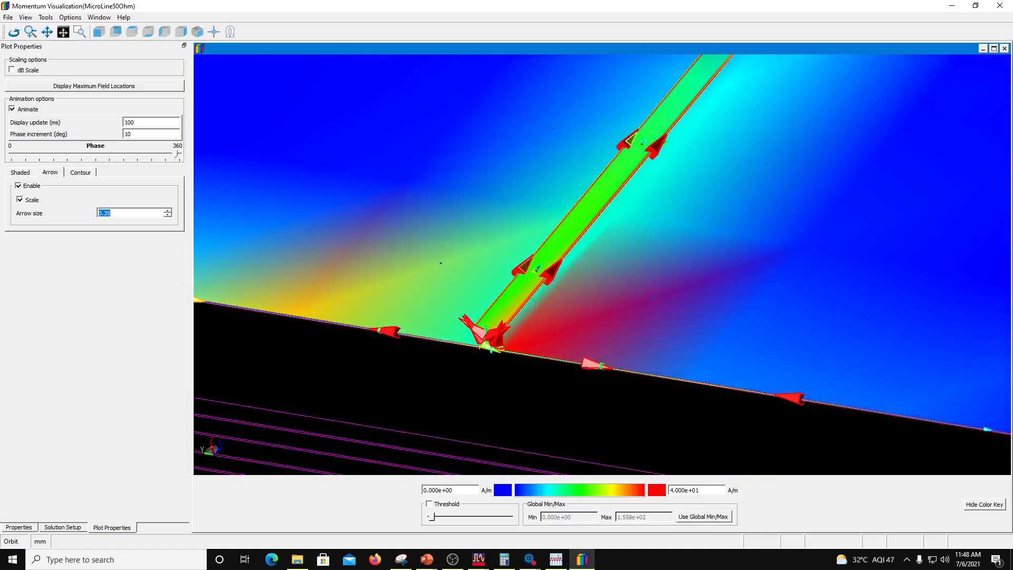
scroll(502, 351, down, 2)
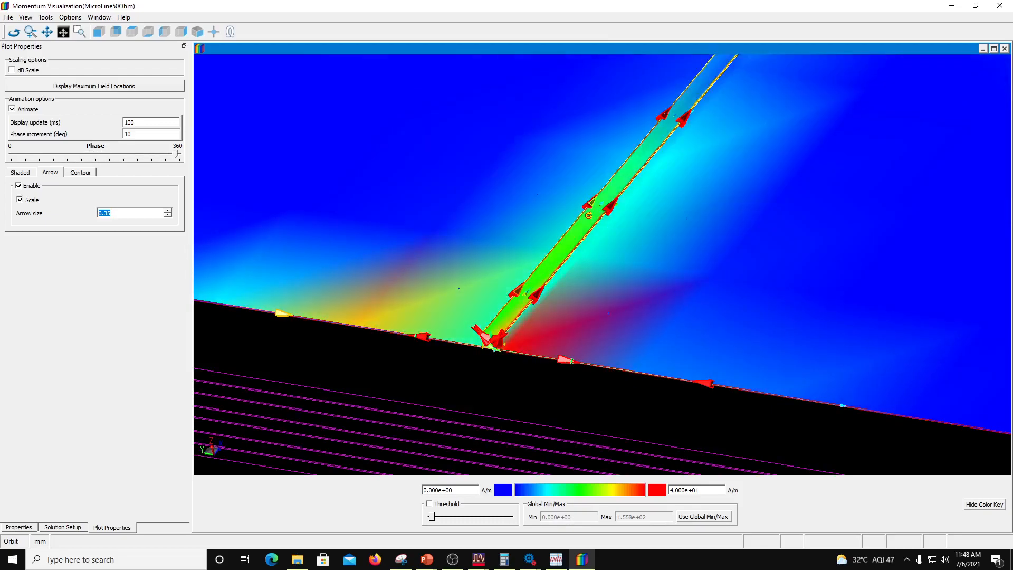
scroll(603, 264, down, 2)
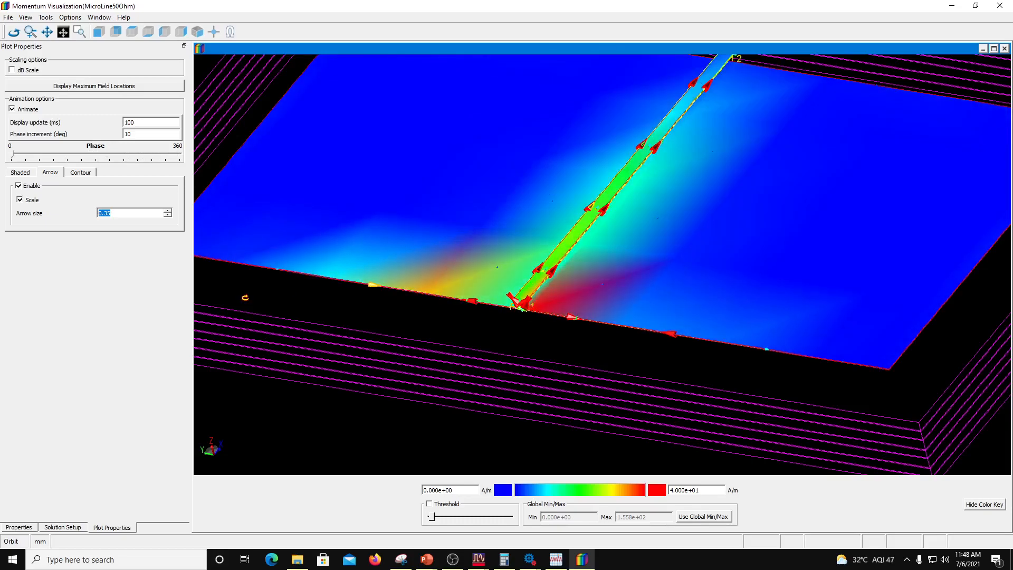
Enable the contour plot of the current on top of the shaded and arrow plots.
click(79, 173)
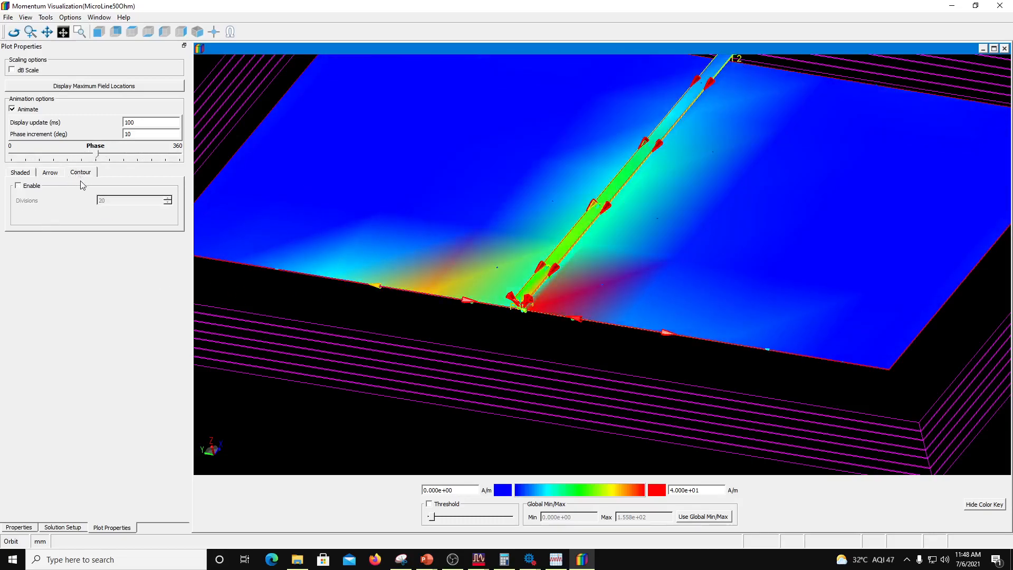
click(24, 189)
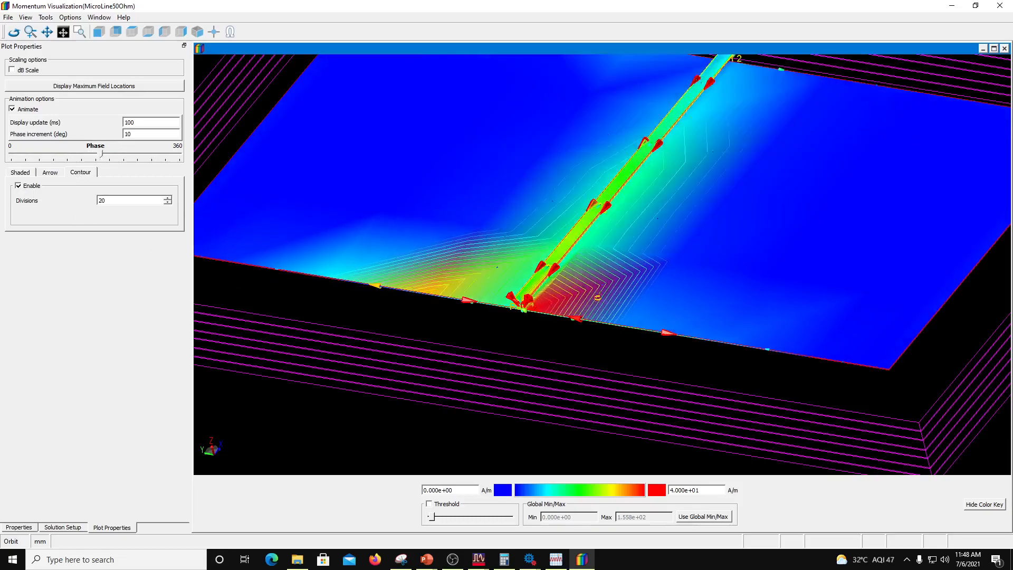
scroll(595, 297, up, 3)
drag(595, 297, 500, 236)
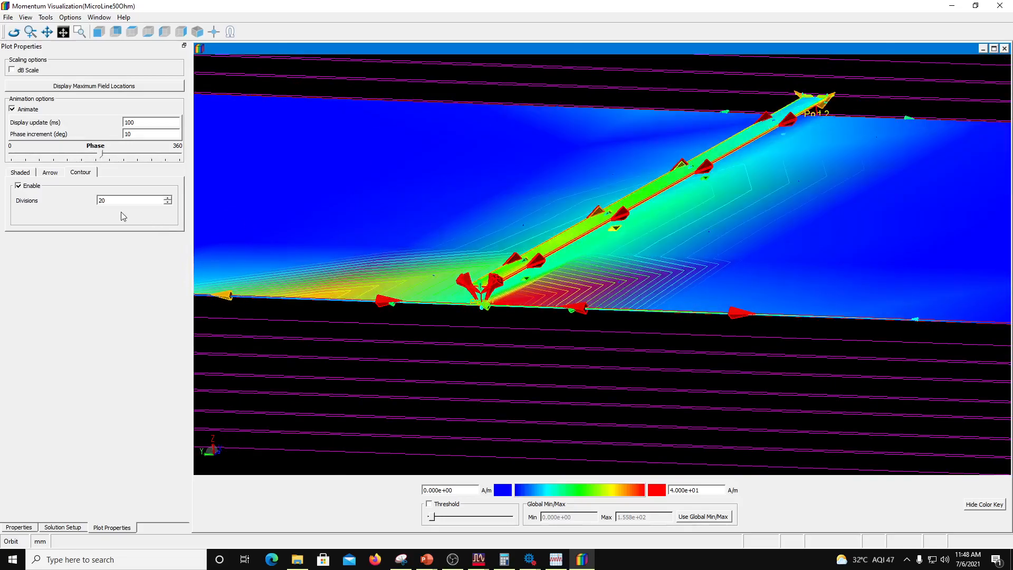
Try a coarser contour plot with 10 divisions.
click(168, 203)
click(168, 203)
click(168, 203)
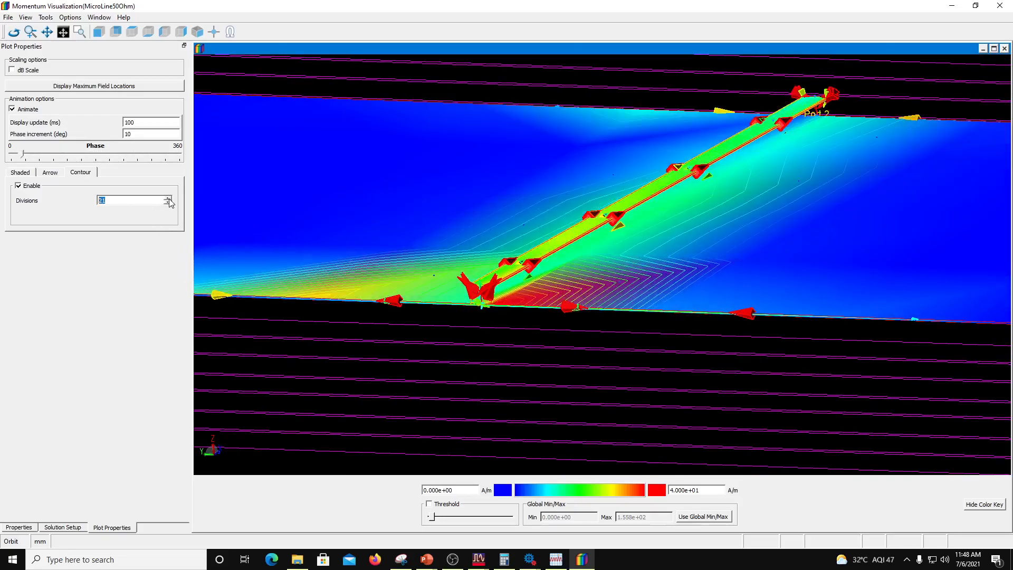
click(169, 203)
click(168, 202)
click(168, 203)
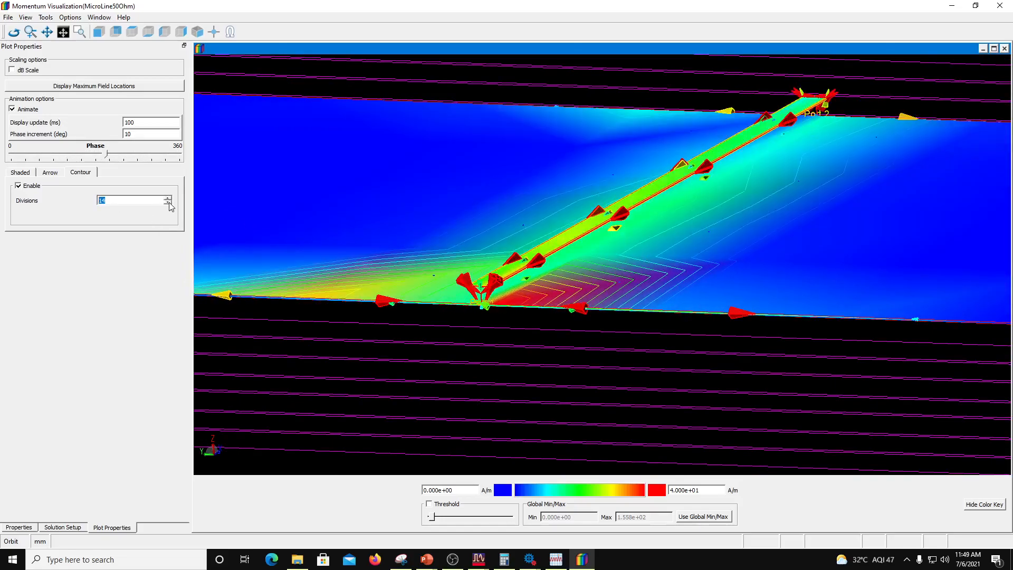
click(168, 202)
click(168, 203)
click(168, 203)
click(168, 202)
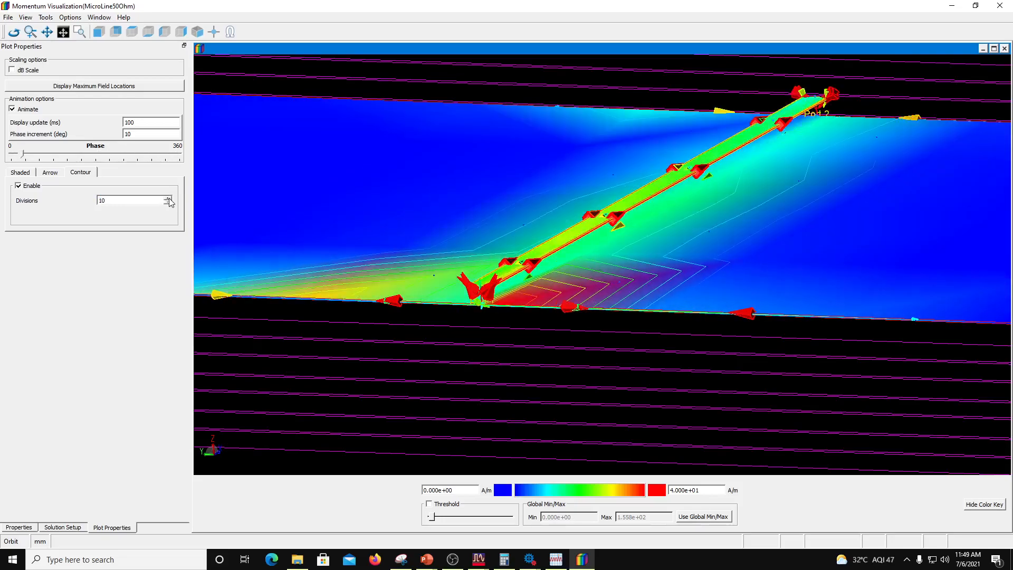
Set the number of contour divisions to 31.
click(169, 199)
click(168, 199)
click(168, 199)
click(168, 199)
click(169, 199)
click(169, 199)
click(168, 199)
click(169, 199)
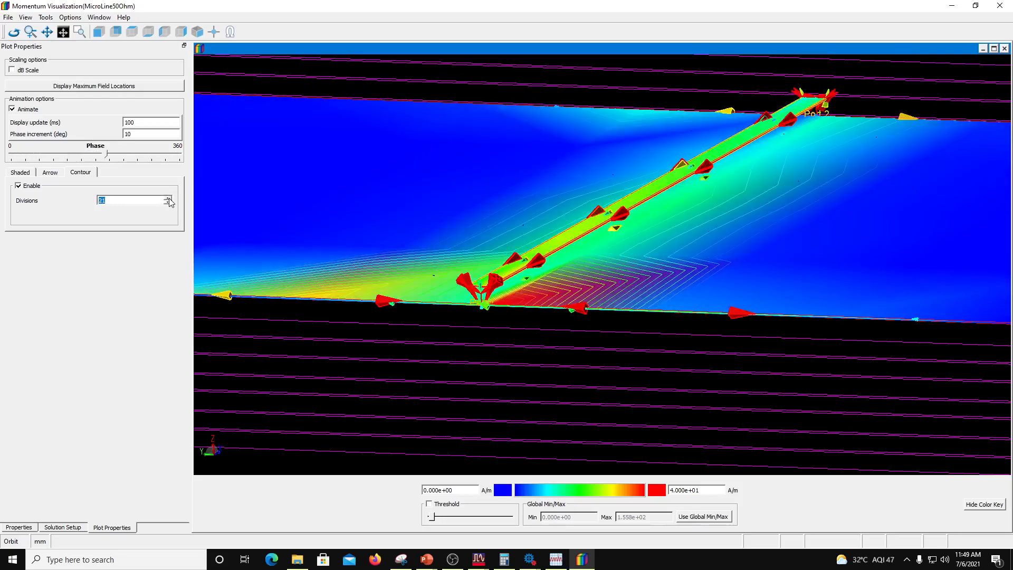
click(169, 199)
click(169, 199)
click(169, 199)
click(168, 198)
click(169, 199)
click(169, 199)
click(169, 199)
click(168, 199)
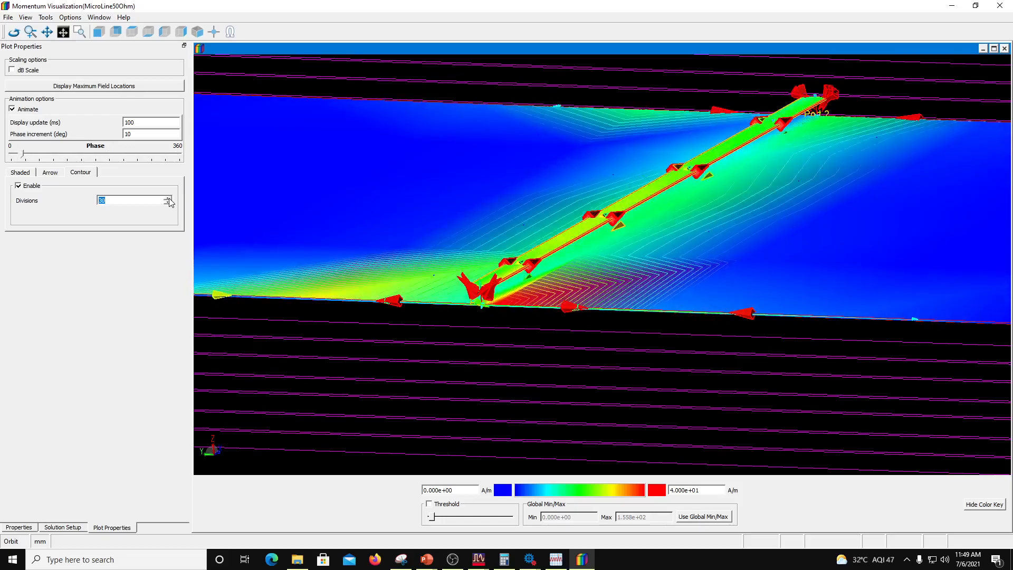
click(169, 199)
Set the animation's phase increment to 5 degrees.
drag(319, 243, 458, 288)
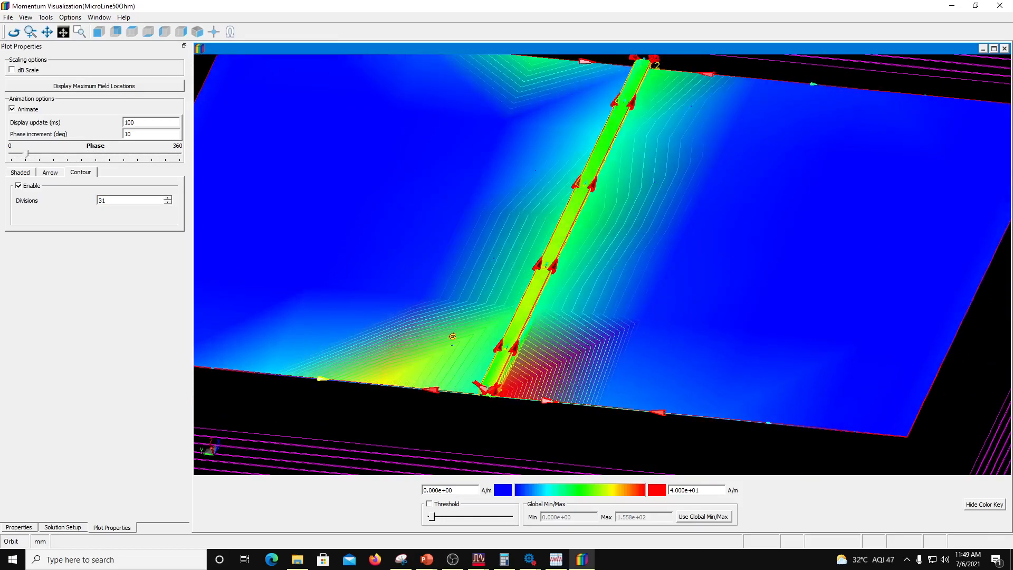
drag(452, 335, 545, 281)
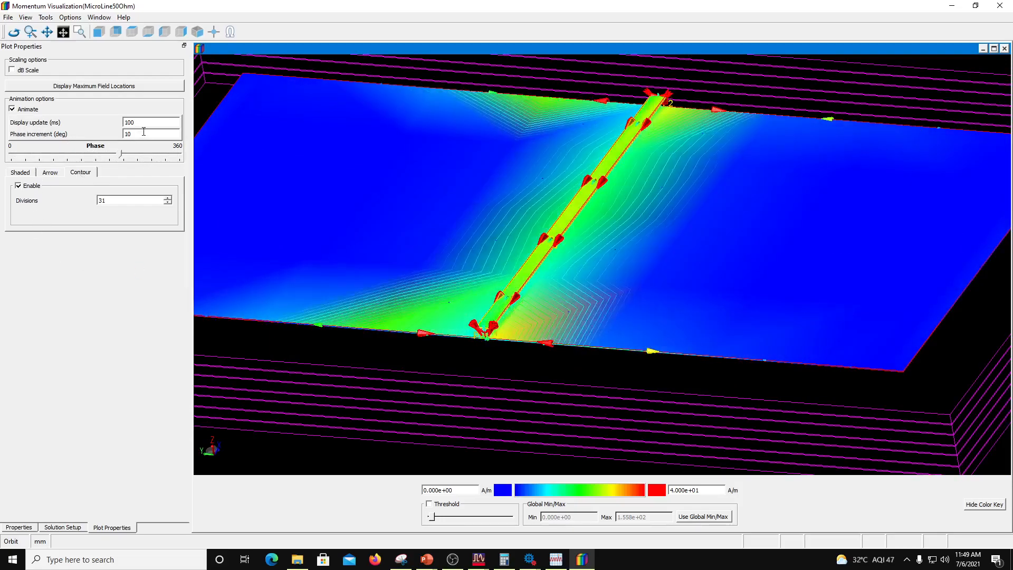
double_click(143, 134)
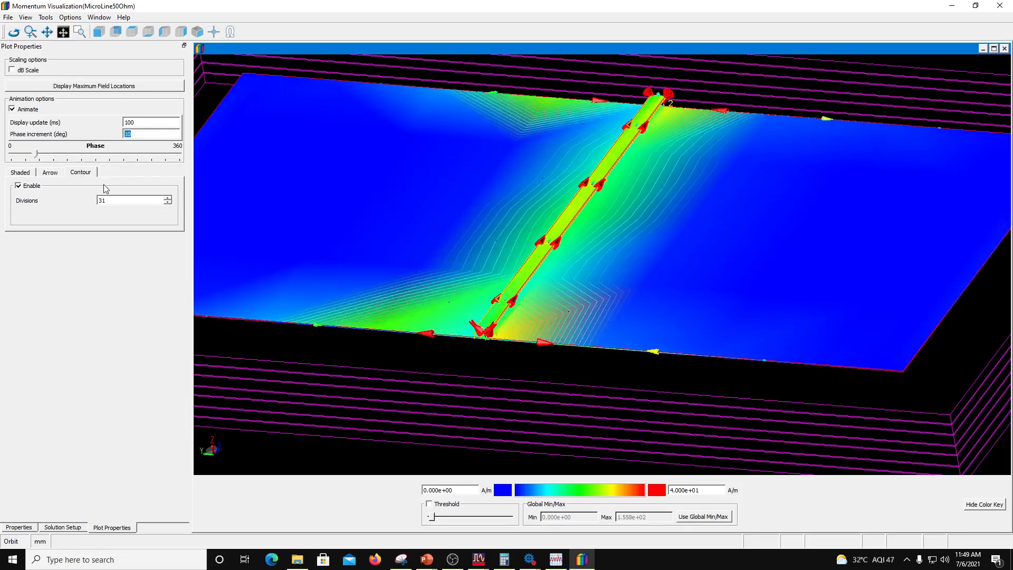
text(5)
click(165, 125)
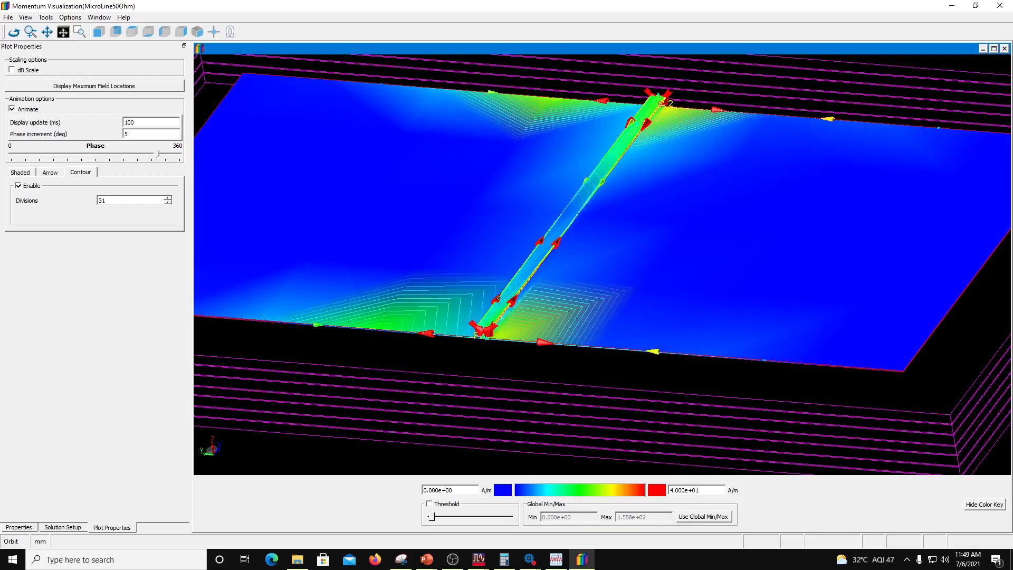
Inspect the animated arrows and contours along the line between the ports, and close the current visualization.
scroll(649, 135, up, 5)
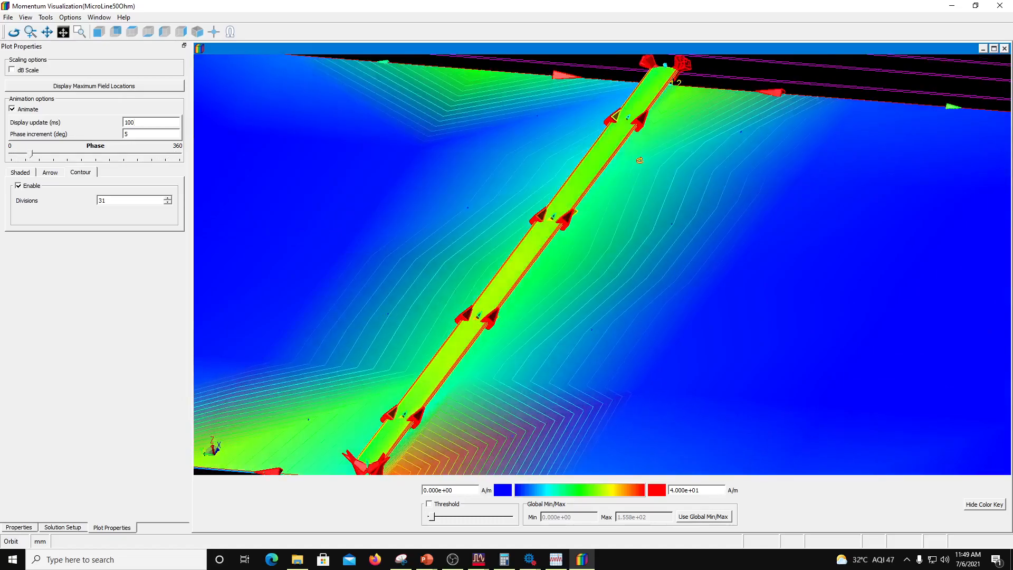
scroll(648, 135, down, 5)
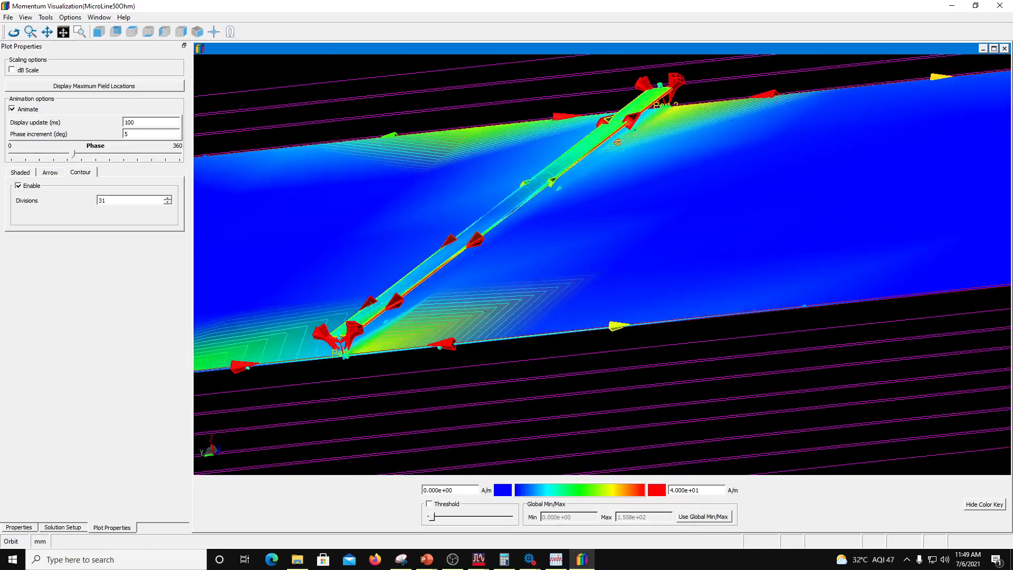
drag(619, 146, 454, 189)
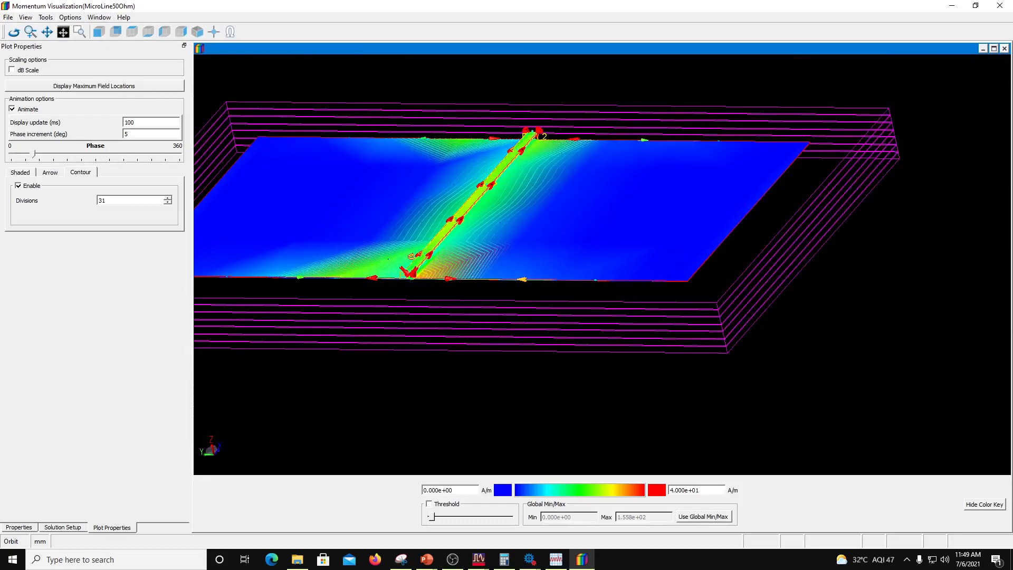
drag(424, 247, 388, 288)
scroll(389, 289, up, 2)
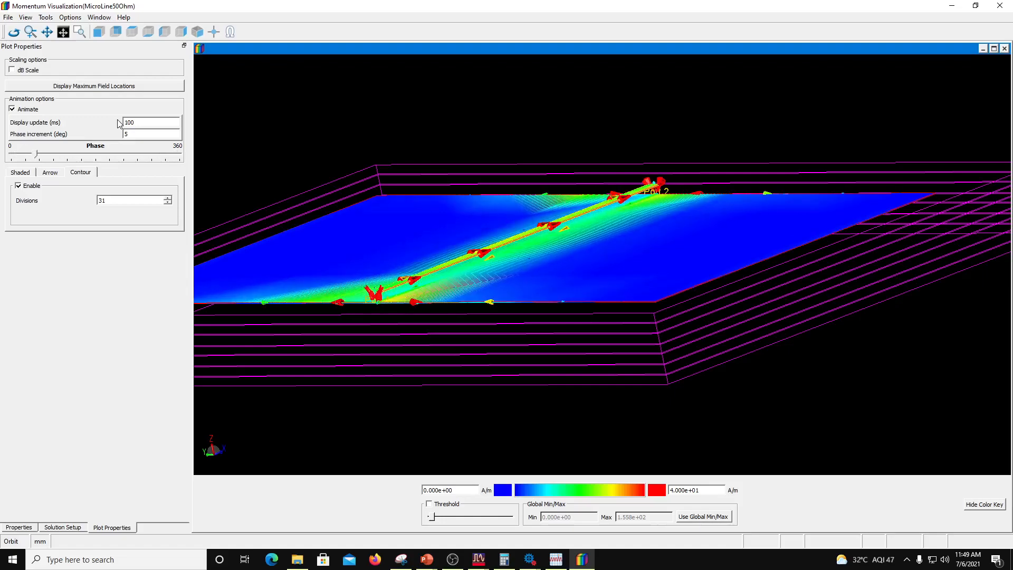
click(1000, 6)
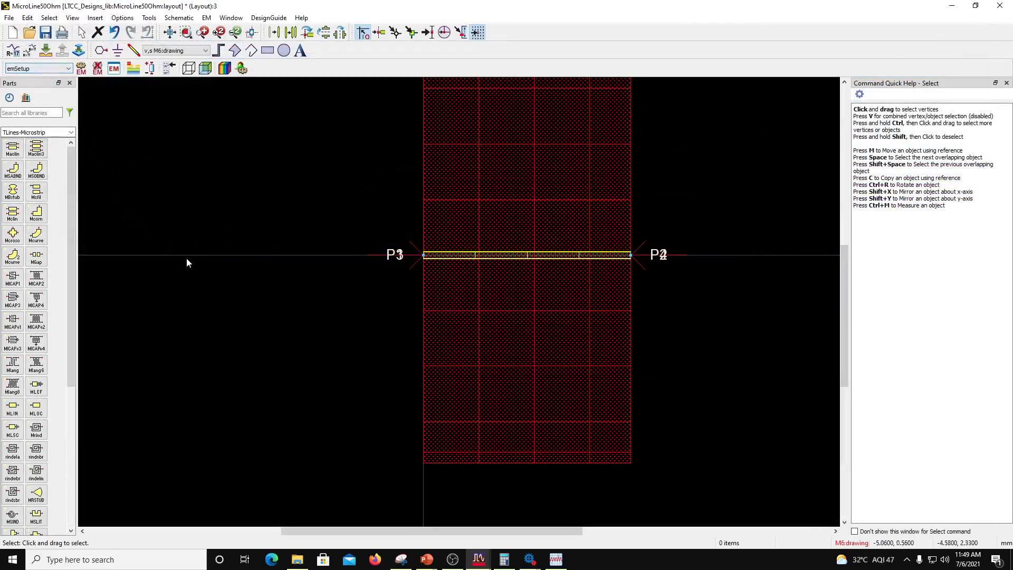
click(453, 559)
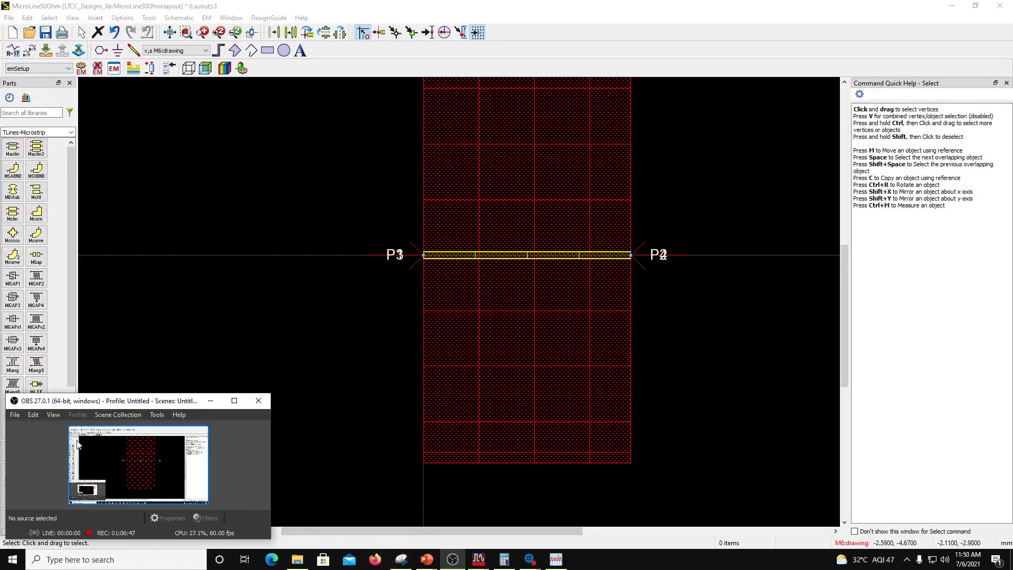